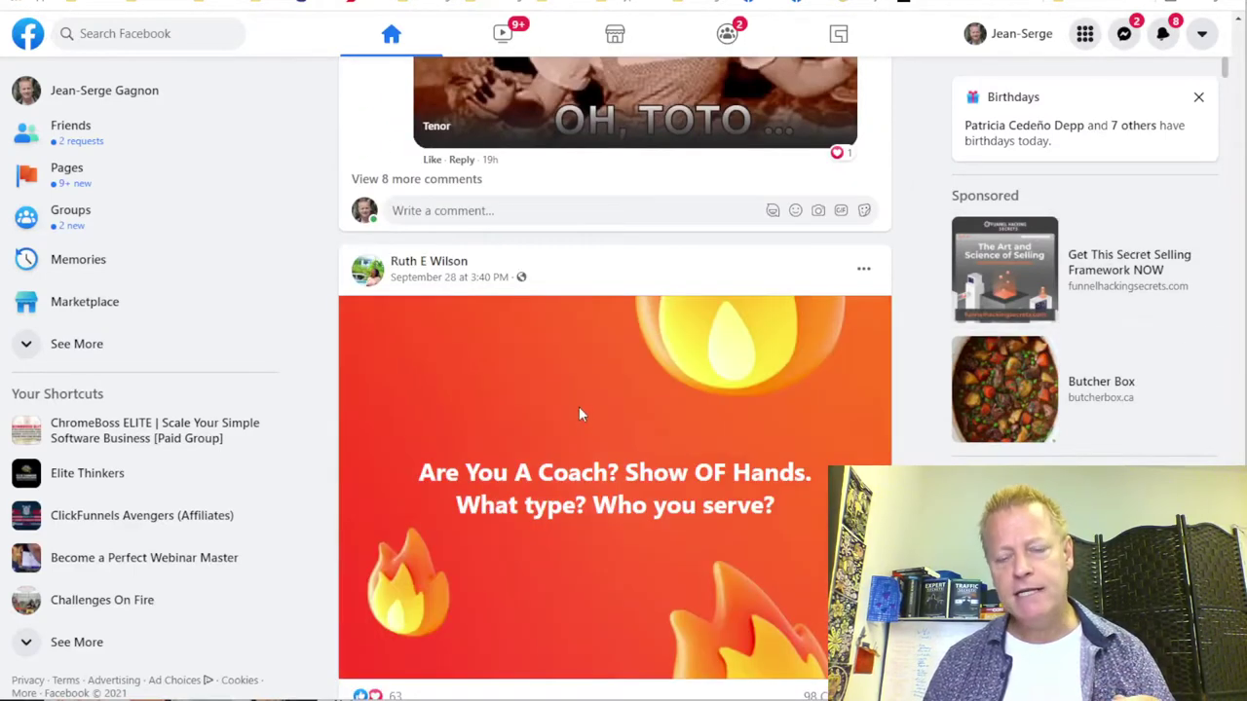
Scroll down through the Facebook feed
scroll(581, 414, down, 3)
scroll(583, 422, down, 3)
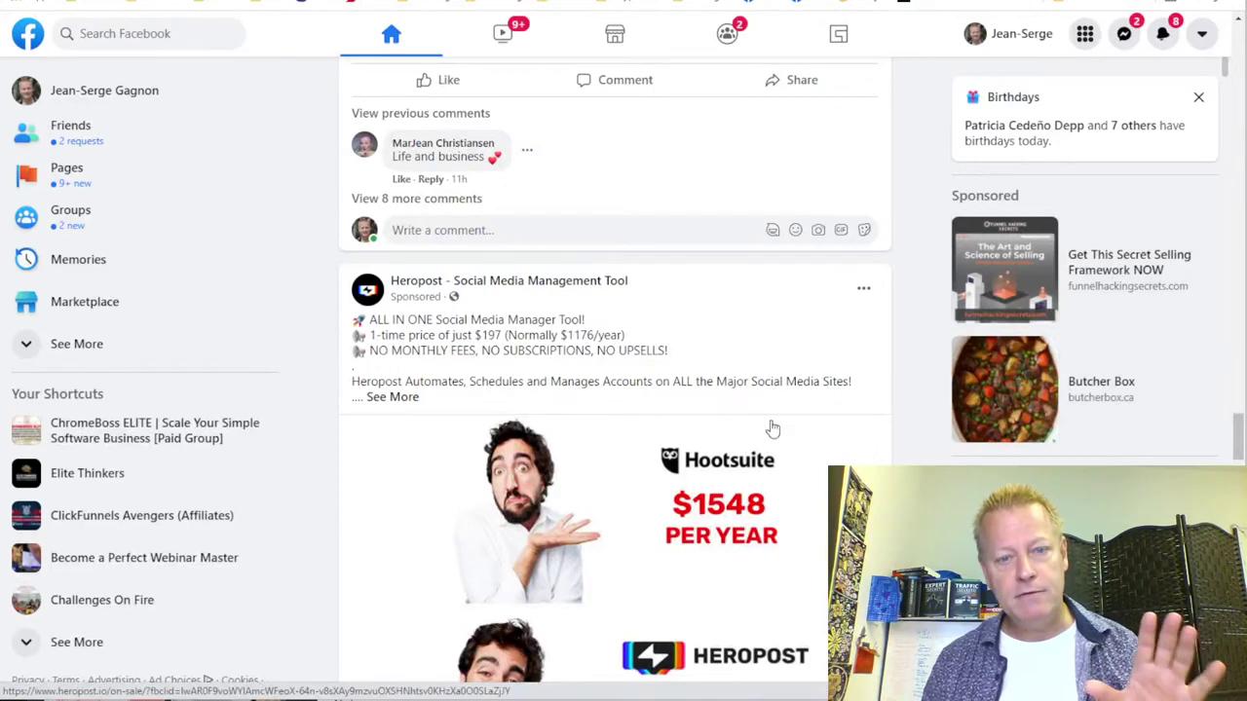
scroll(657, 429, down, 3)
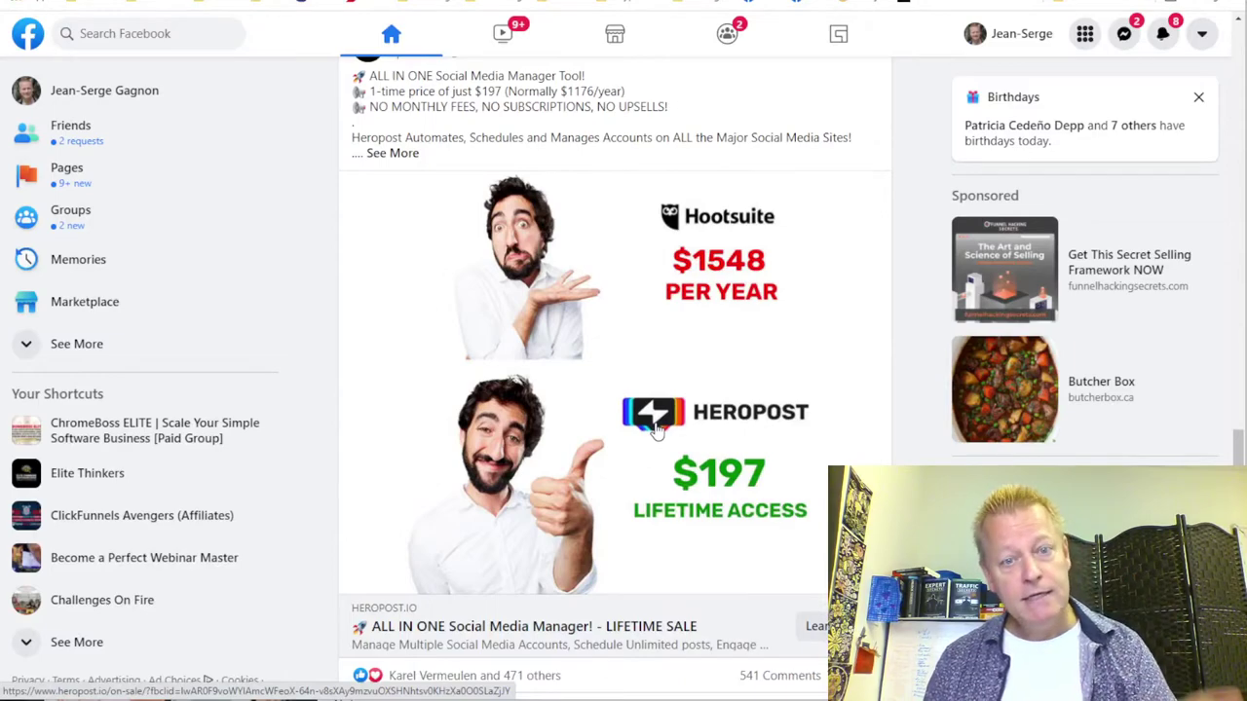
scroll(657, 429, down, 10)
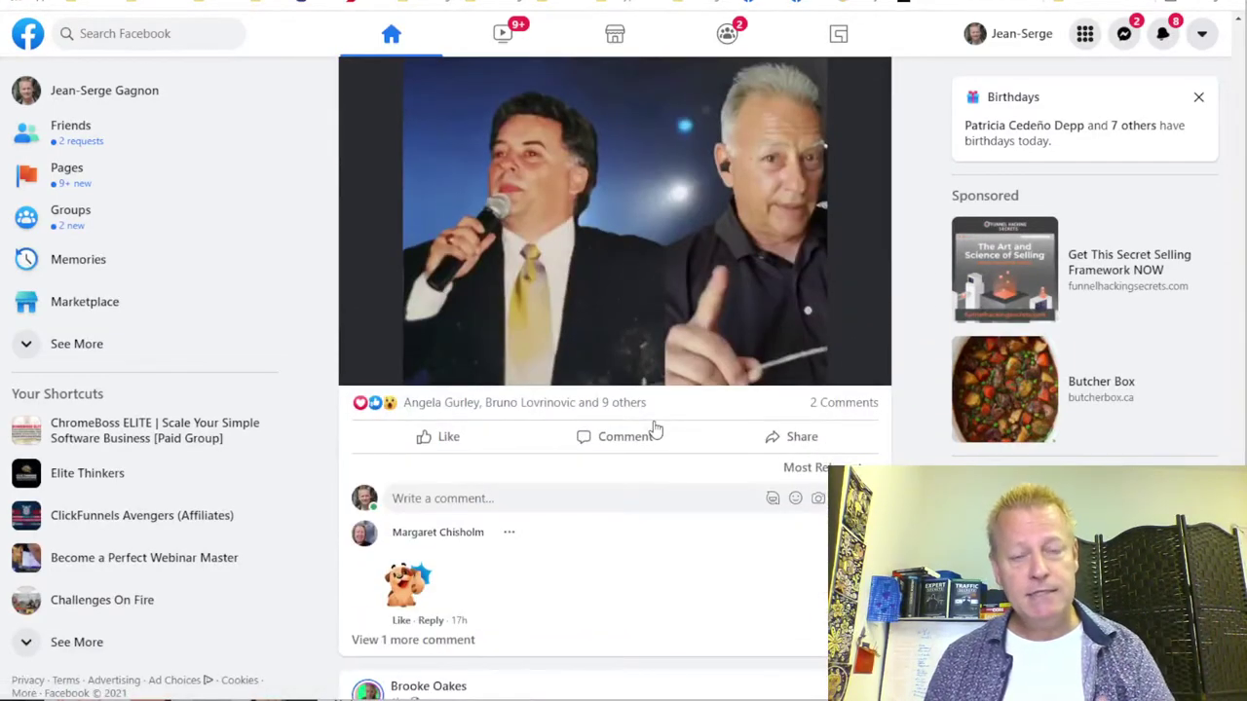
scroll(657, 429, down, 12)
scroll(656, 429, down, 5)
scroll(657, 429, down, 5)
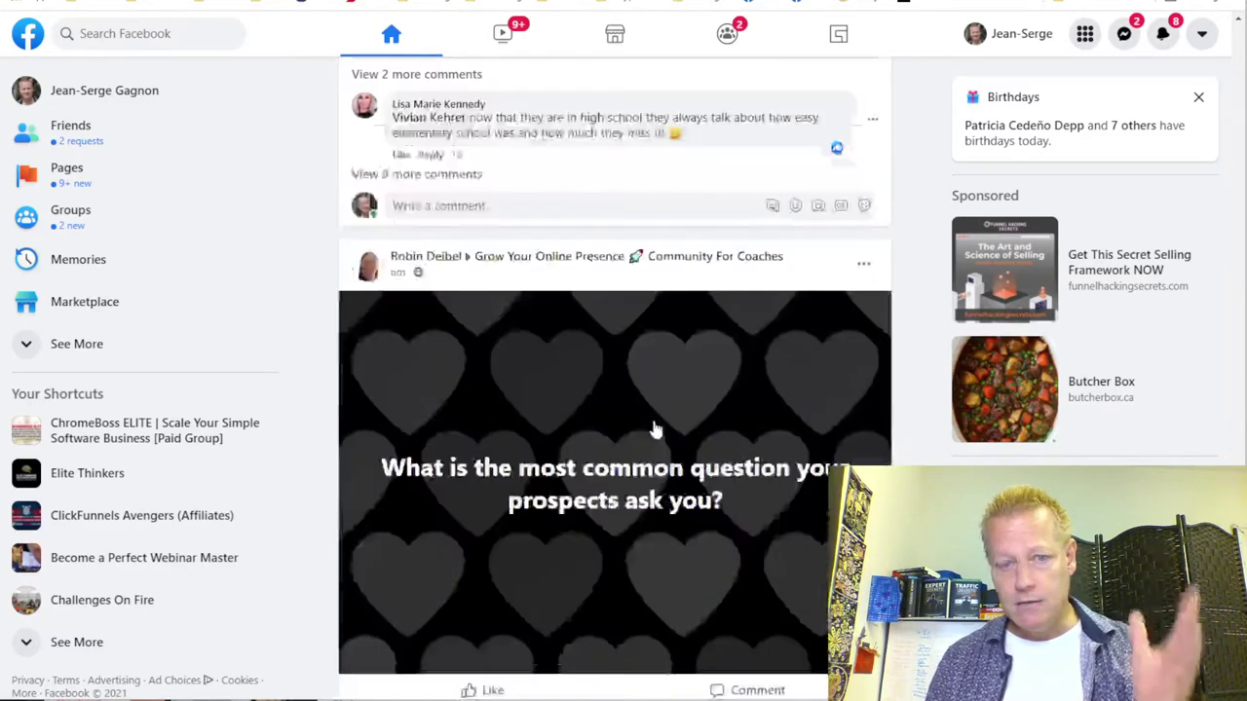
Briefly bring up the notes, shift the window right, then return to the feed
key(alt+Tab)
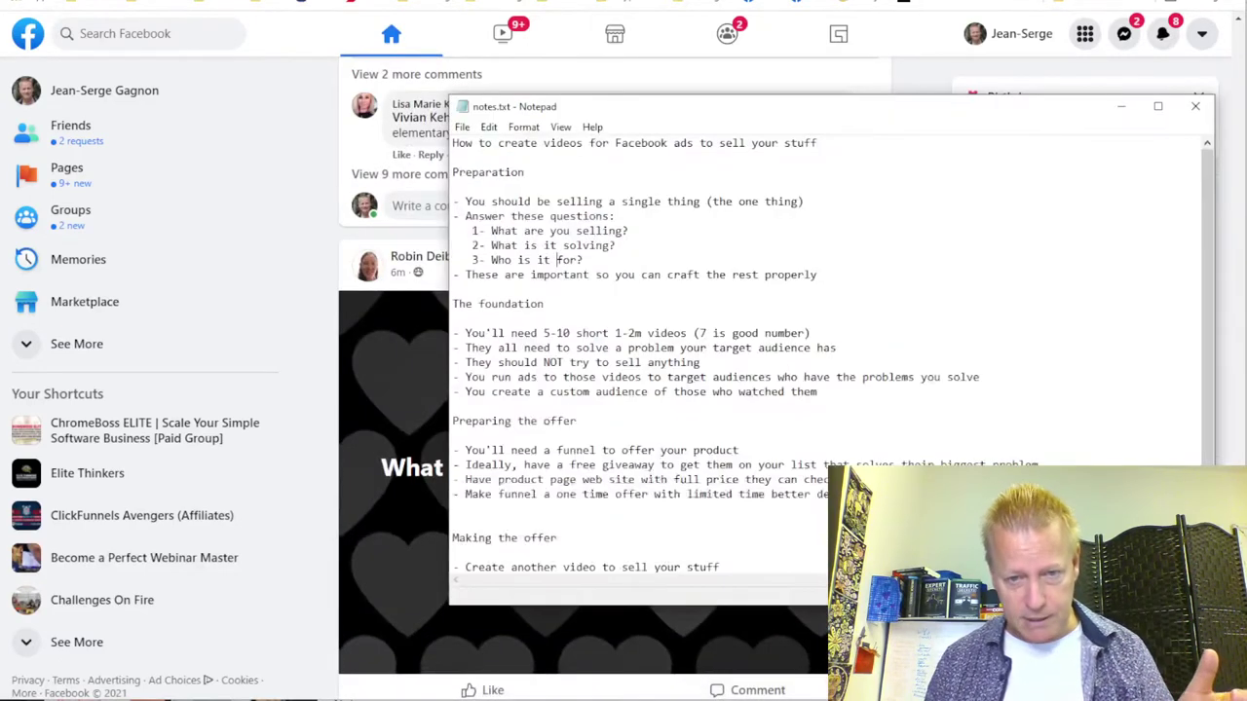
scroll(600, 338, down, 2)
scroll(600, 338, up, 2)
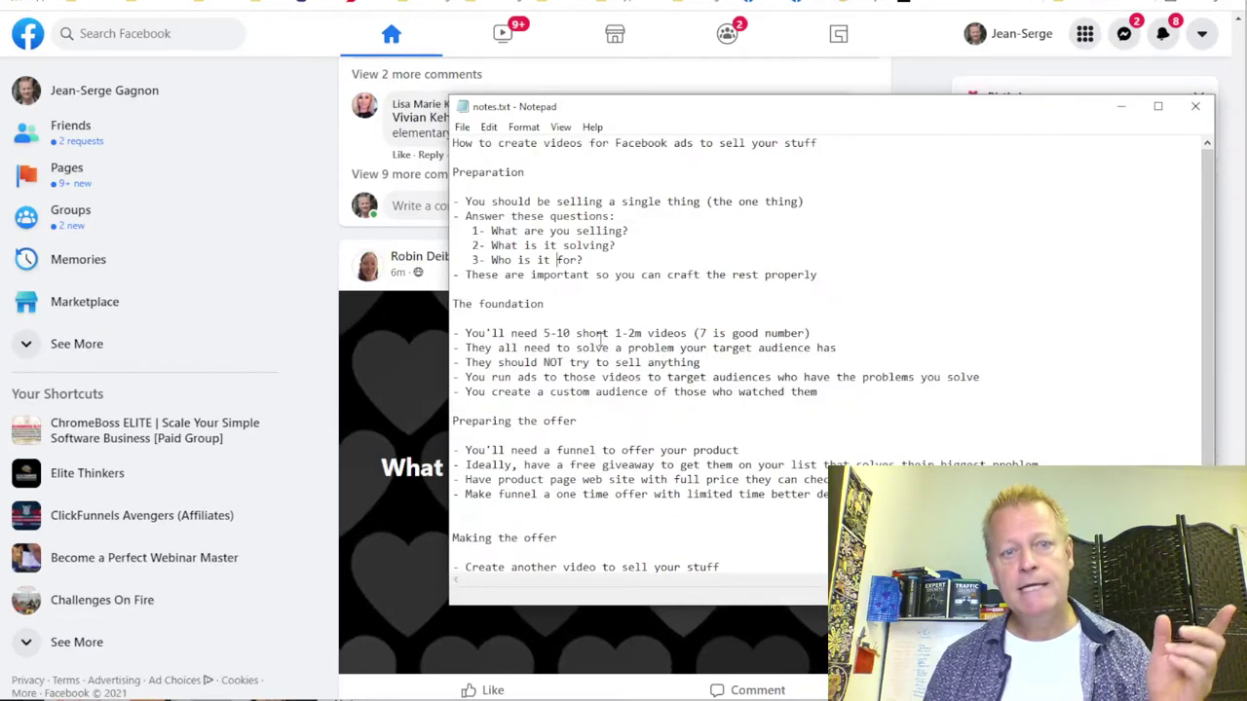
drag(683, 109, 1135, 93)
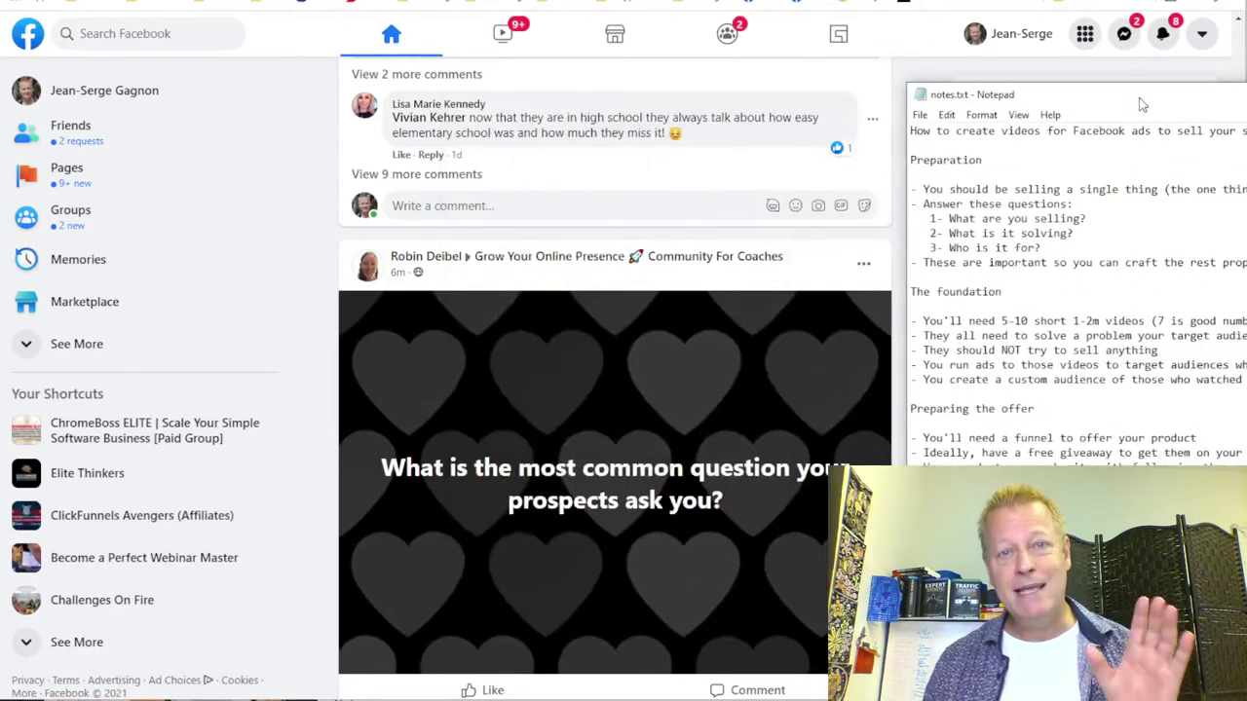
key(alt+Tab)
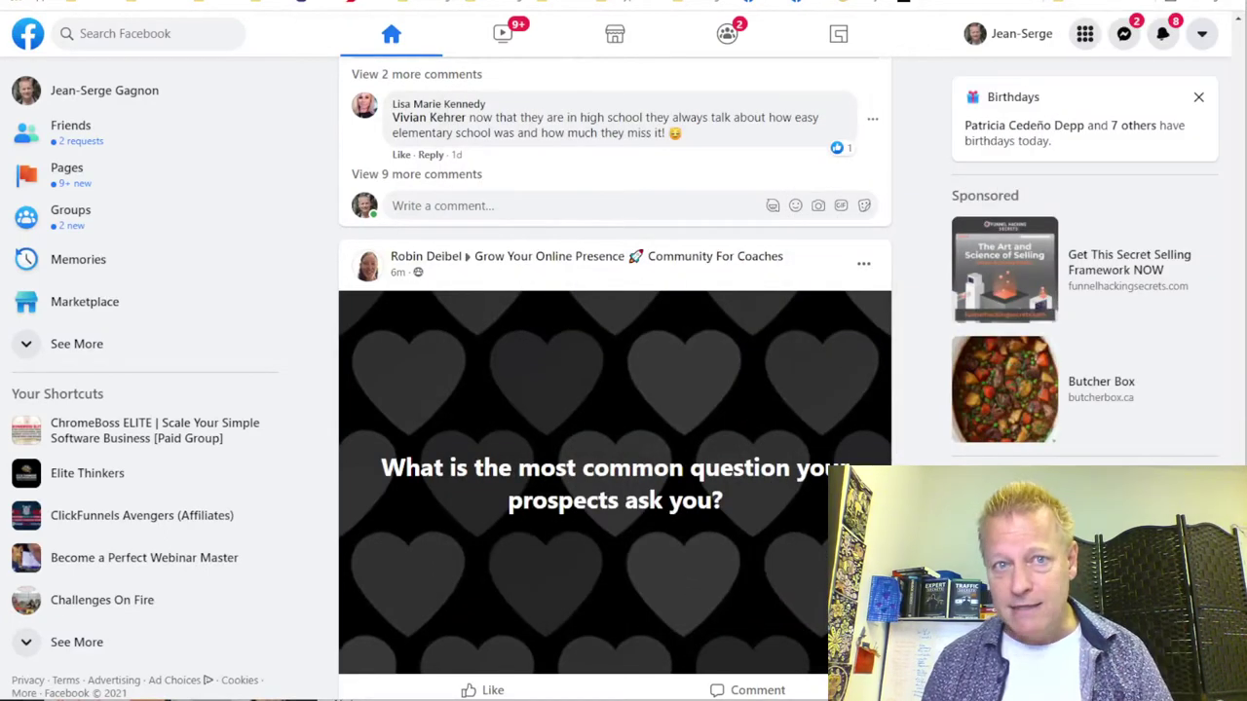
scroll(853, 236, up, 15)
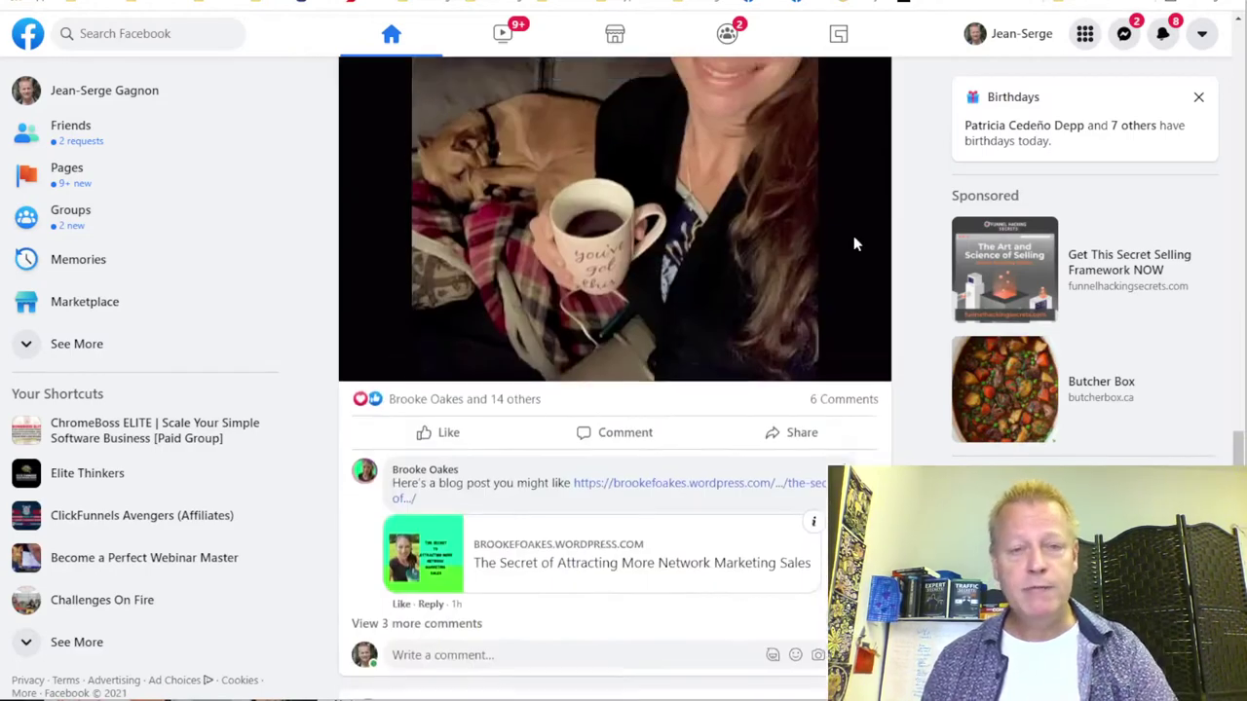
scroll(853, 243, up, 5)
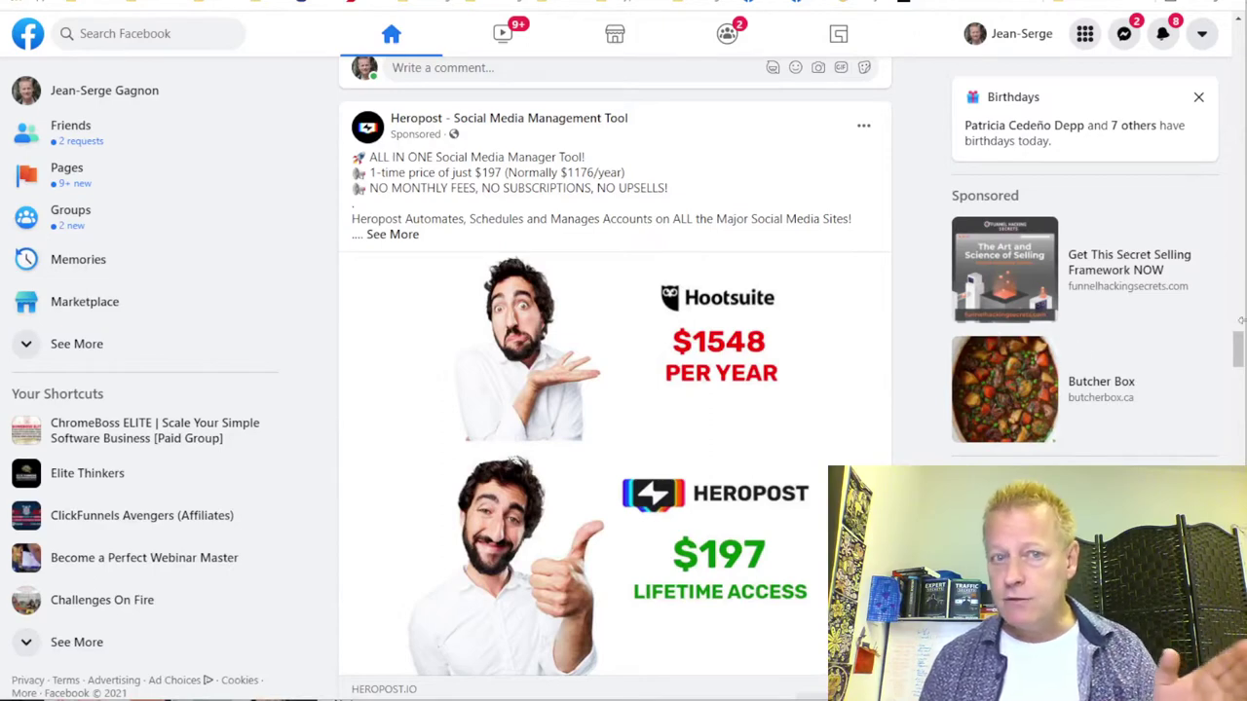
scroll(537, 391, down, 10)
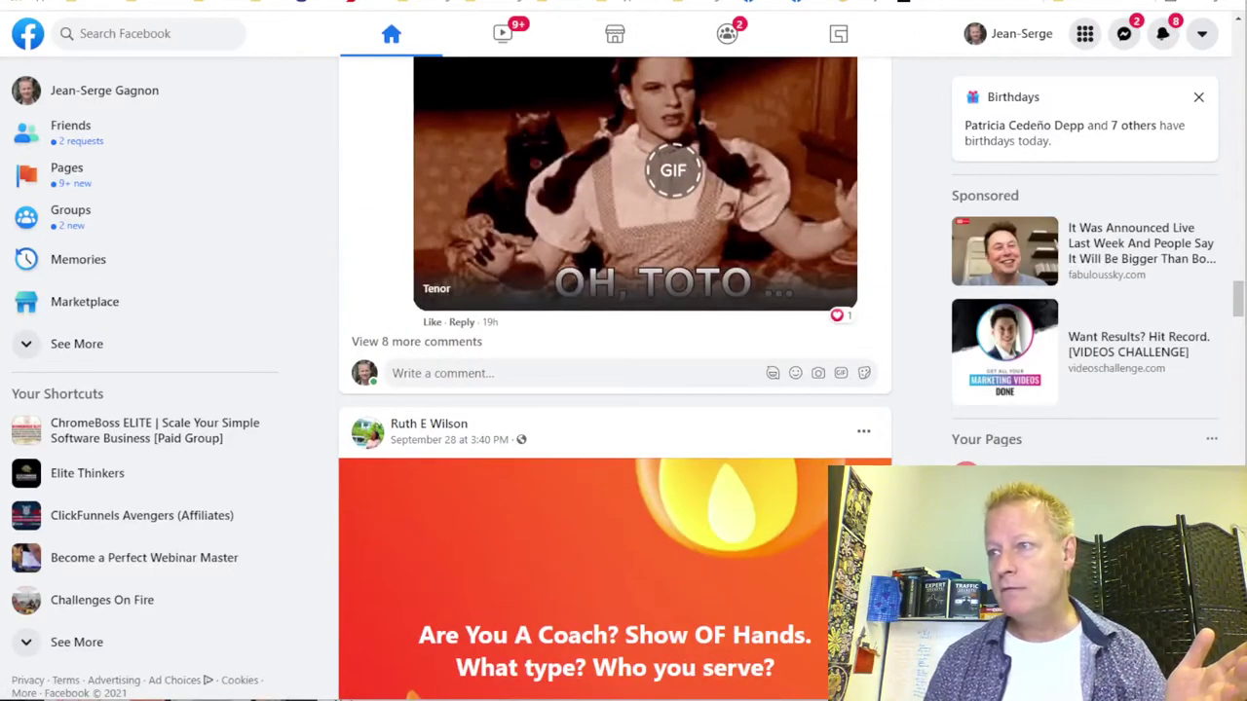
Bring the video-ad notes over Facebook, moved up-left and enlarged to show the whole outline
key(alt+Tab)
drag(1091, 50, 468, 5)
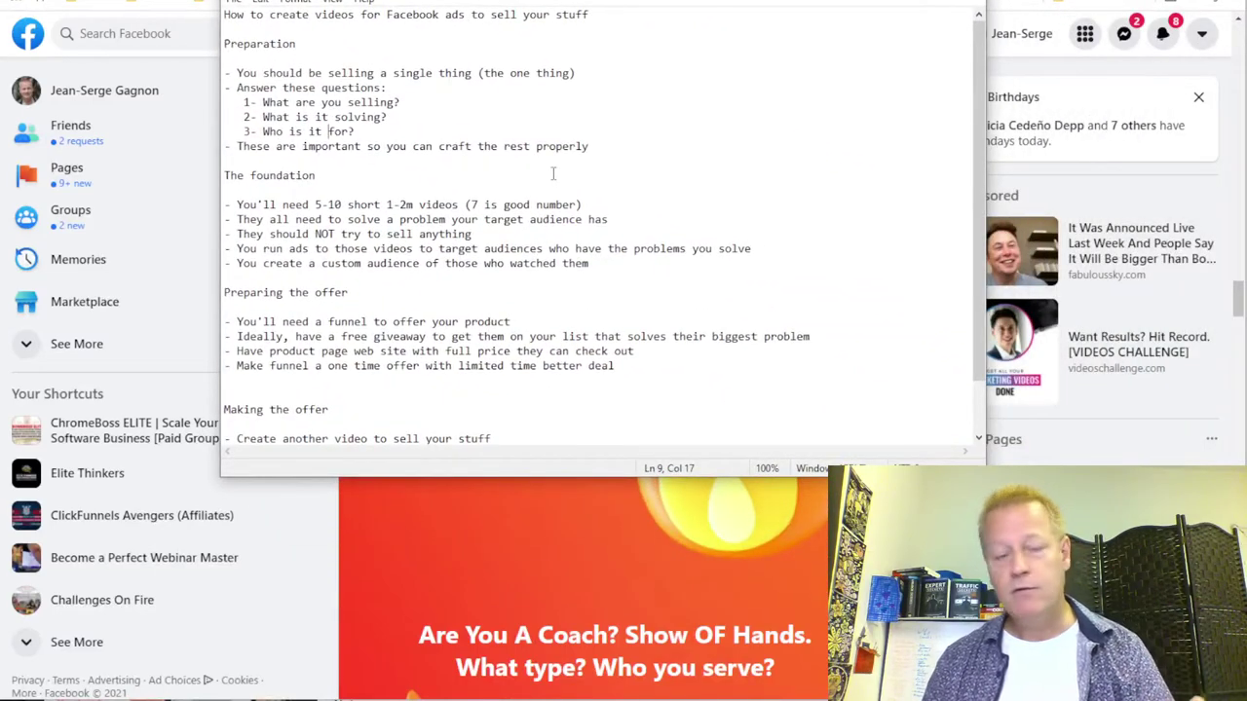
drag(983, 475, 1226, 609)
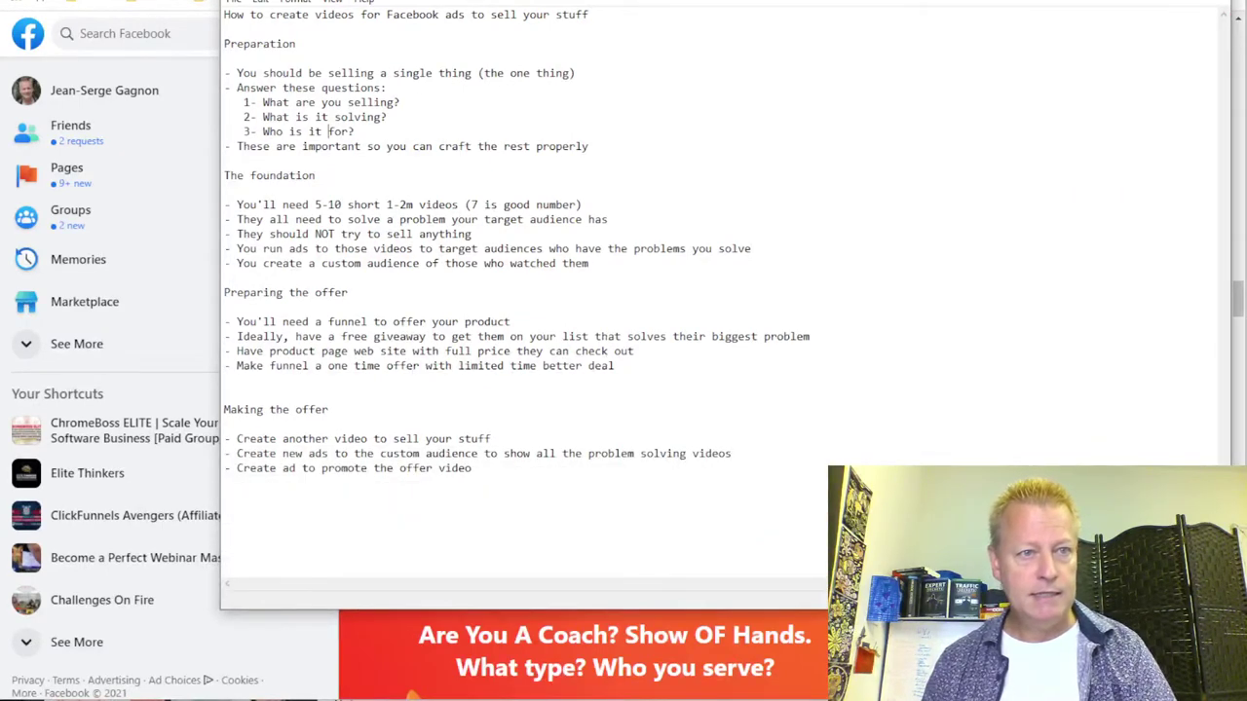
drag(220, 0, 48, 0)
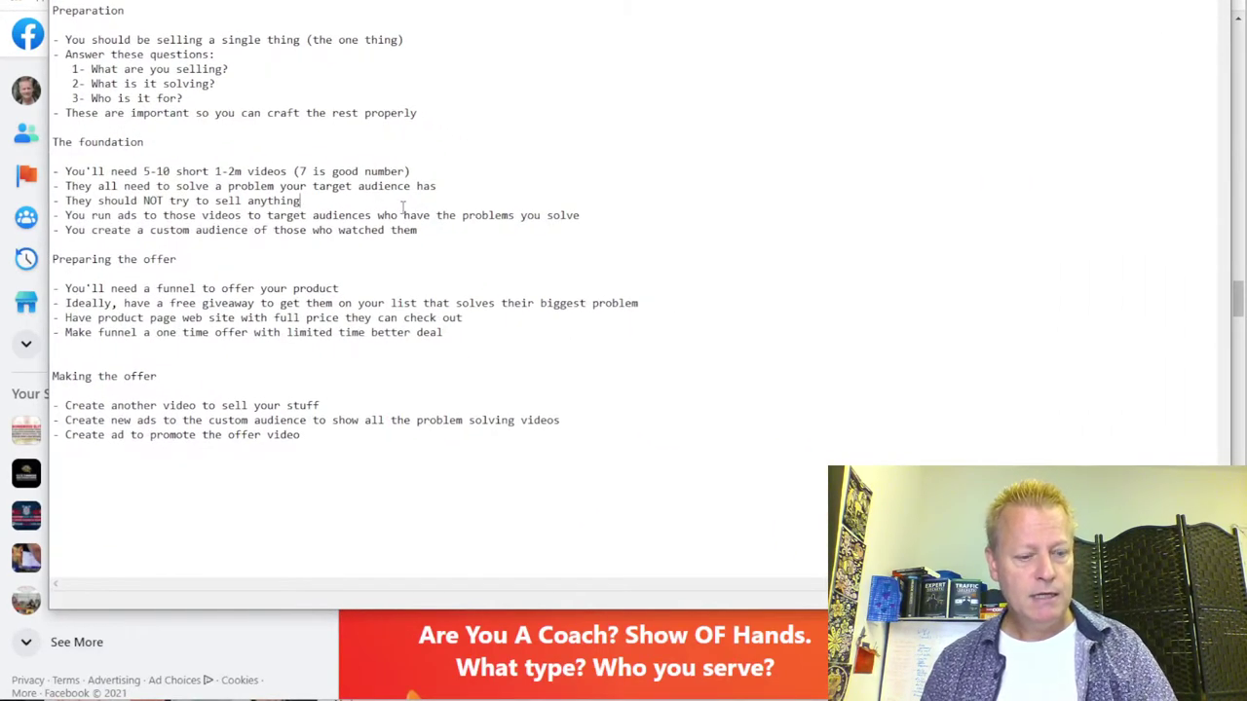
click(300, 201)
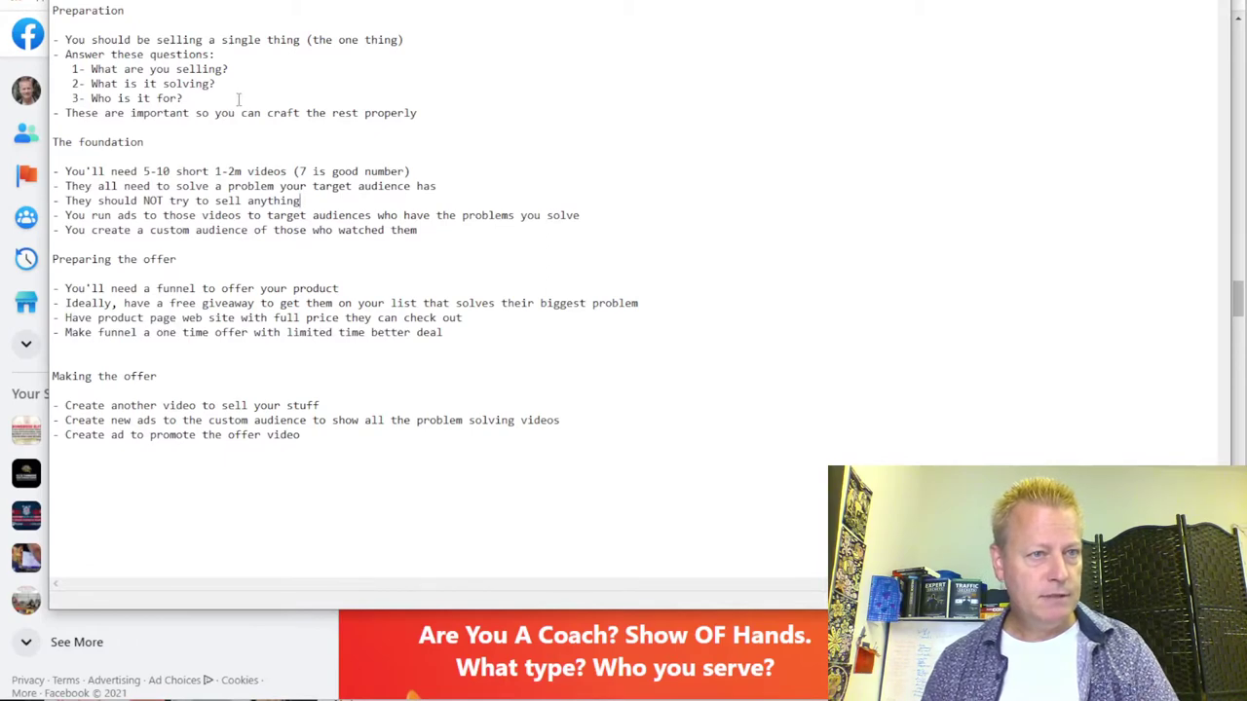
scroll(360, 154, up, 5)
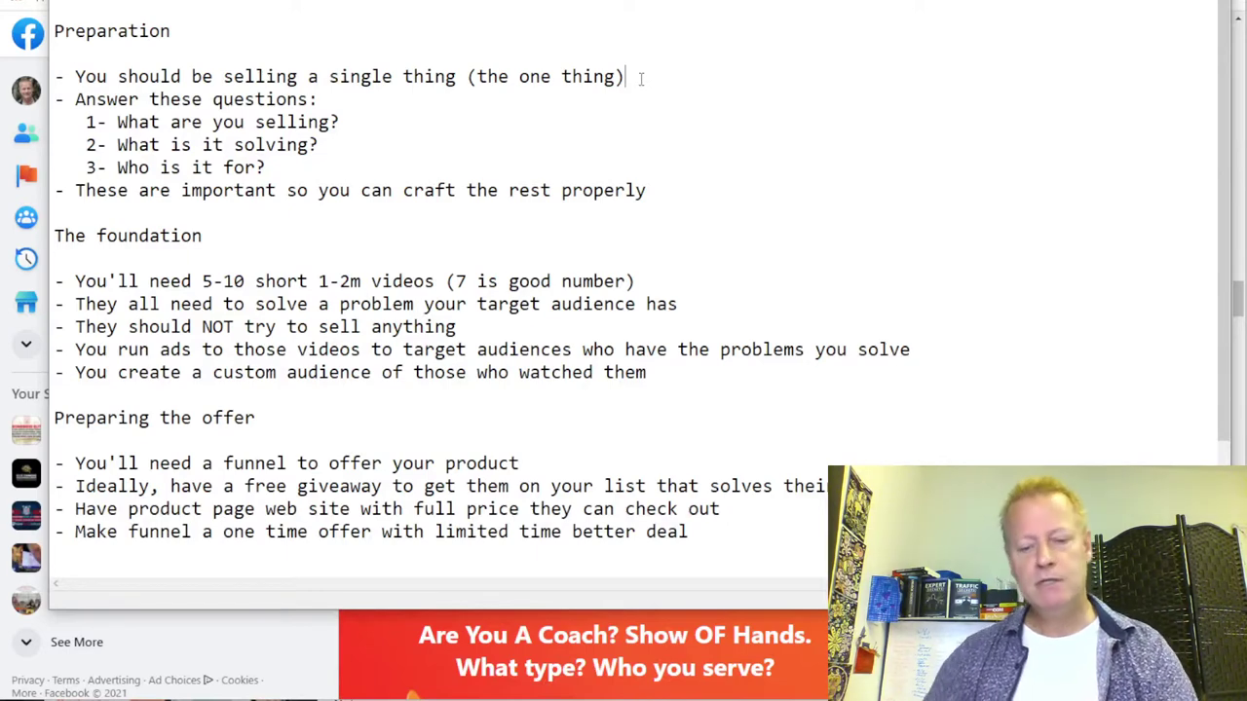
Add 'My Facebook Active Group Users Chrome Extension' and '- Facebook Chrome Extension' as sub-bullets
key(Return)
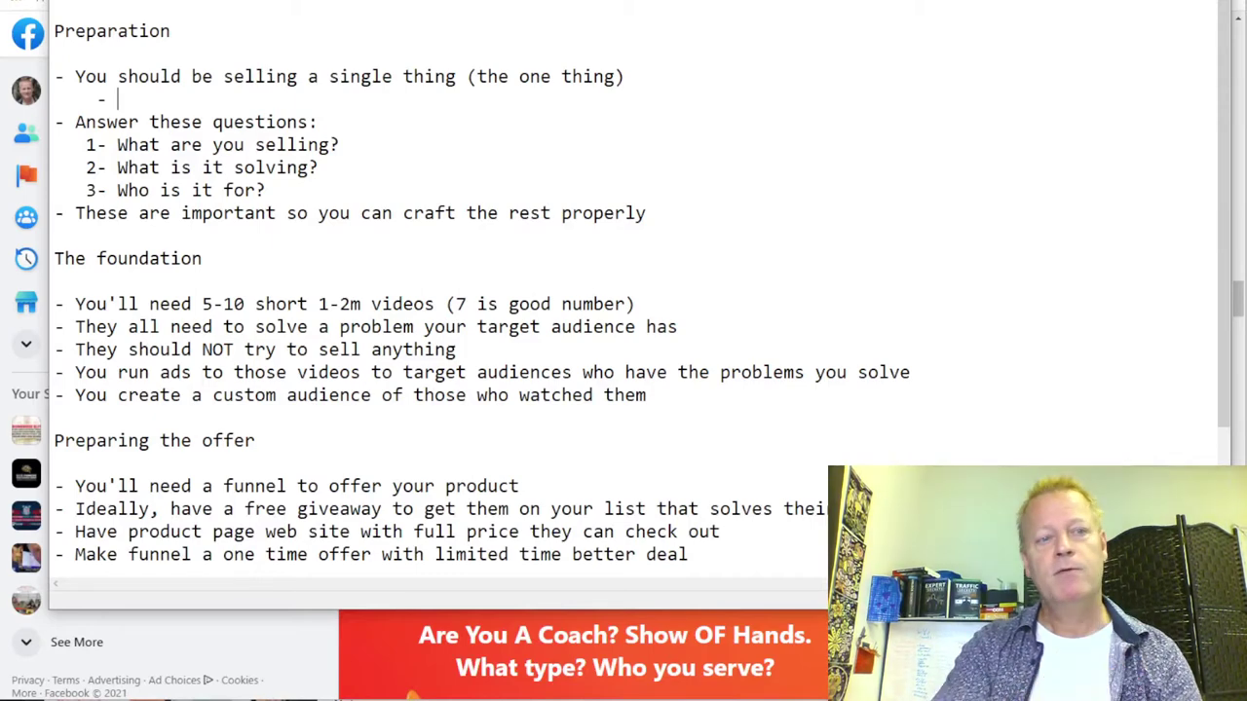
text(My Faceb)
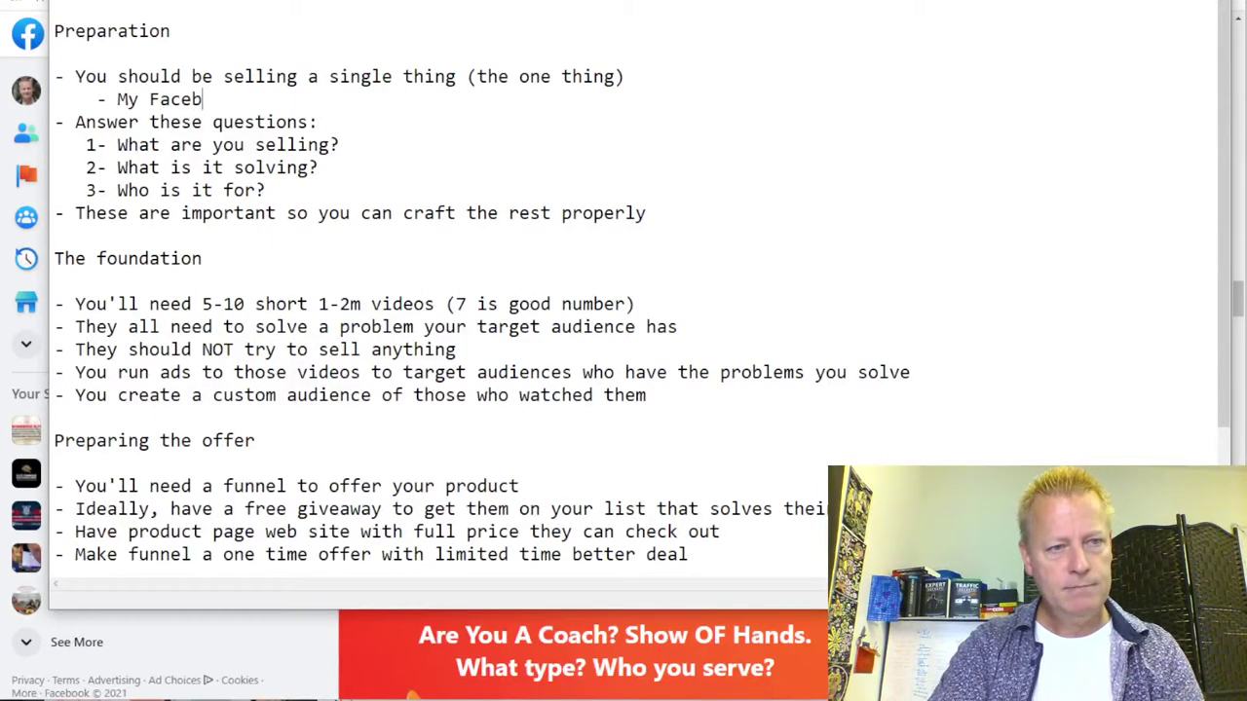
text(ook Ac)
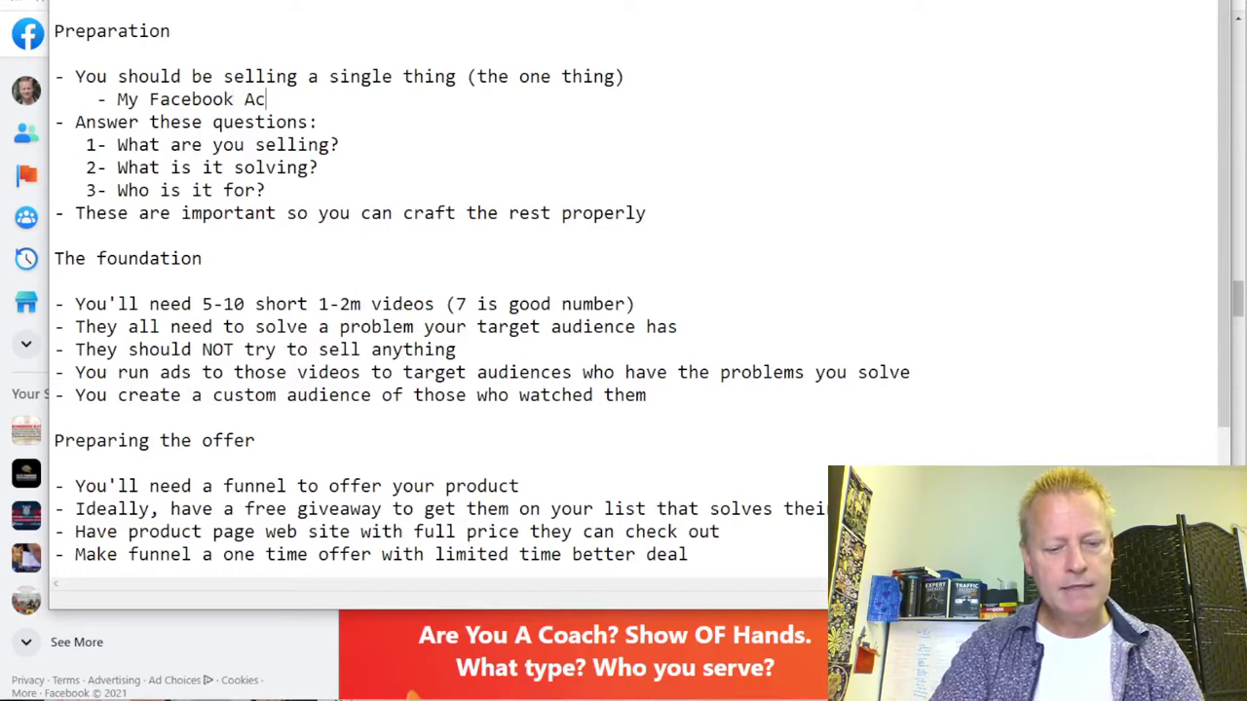
text(tive Group Us)
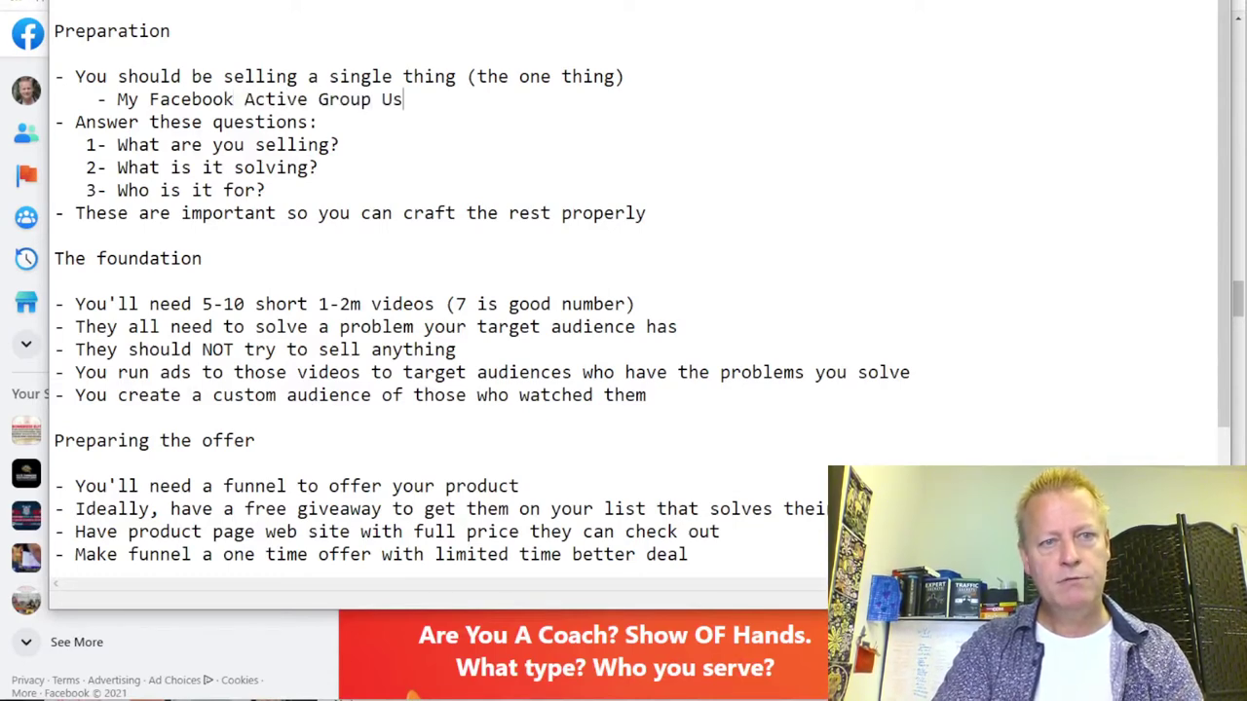
text(ers Chrome Extension)
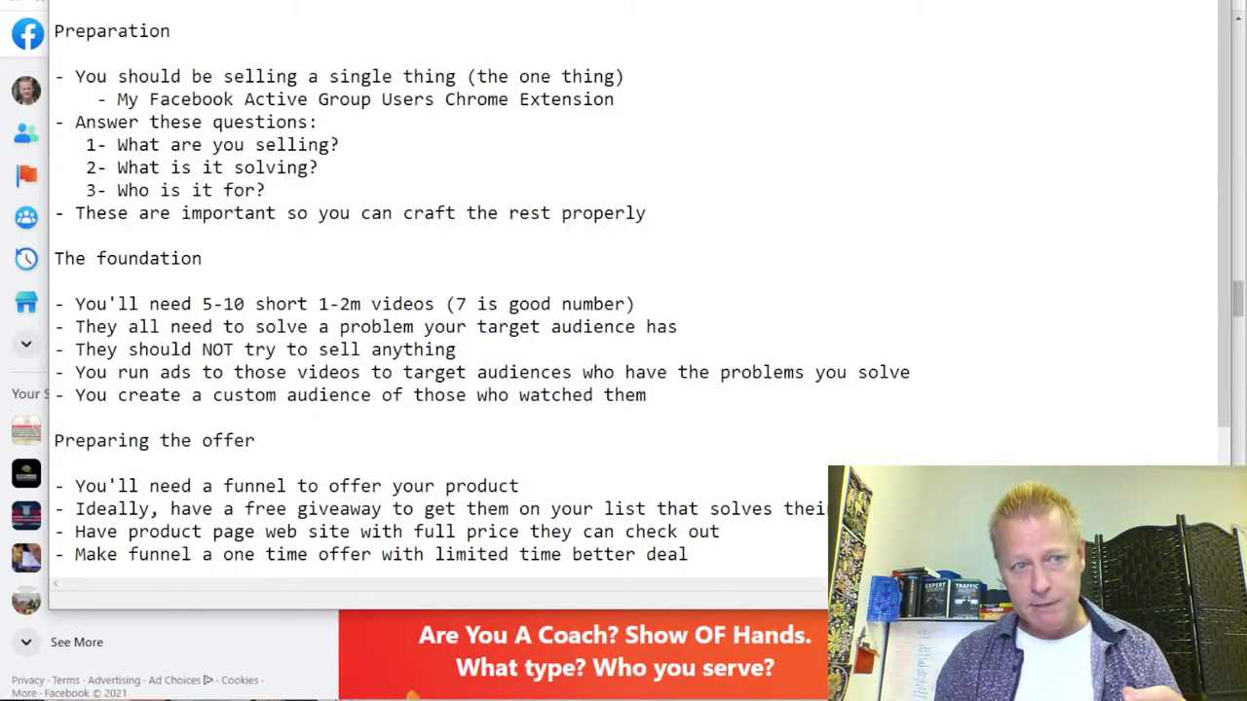
click(368, 138)
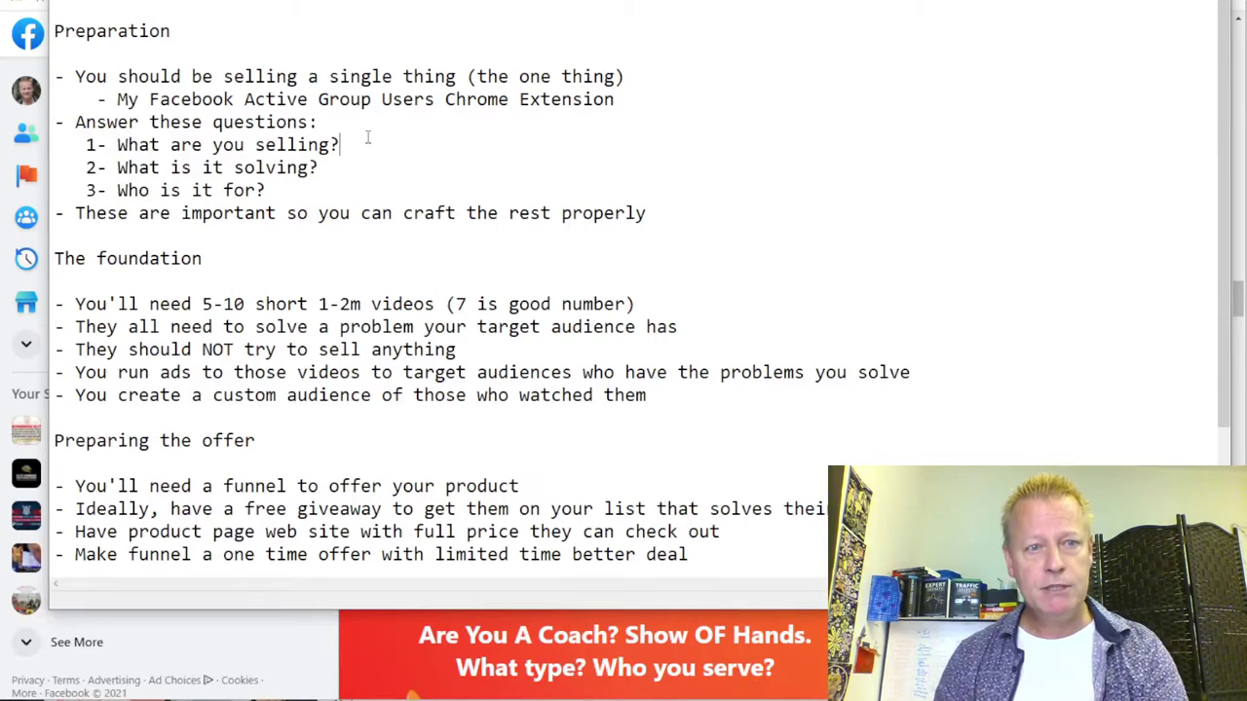
key(Return)
text(- Faceboo)
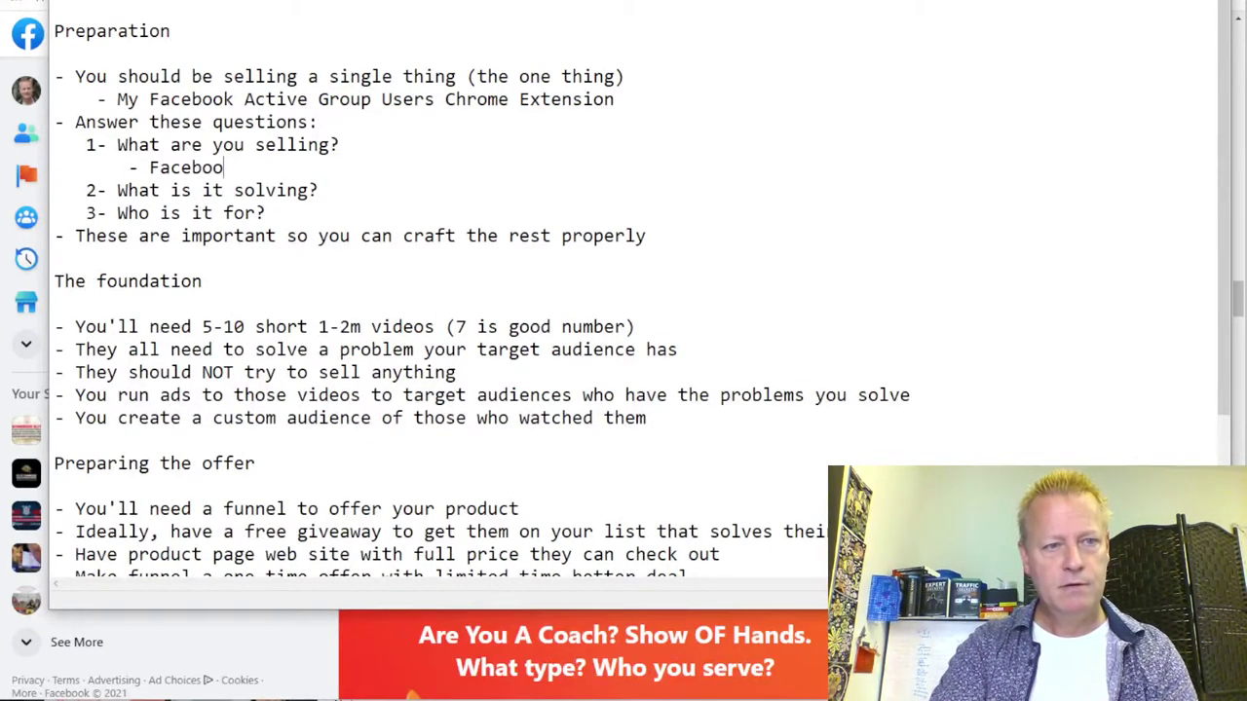
text(k Chrome Extension)
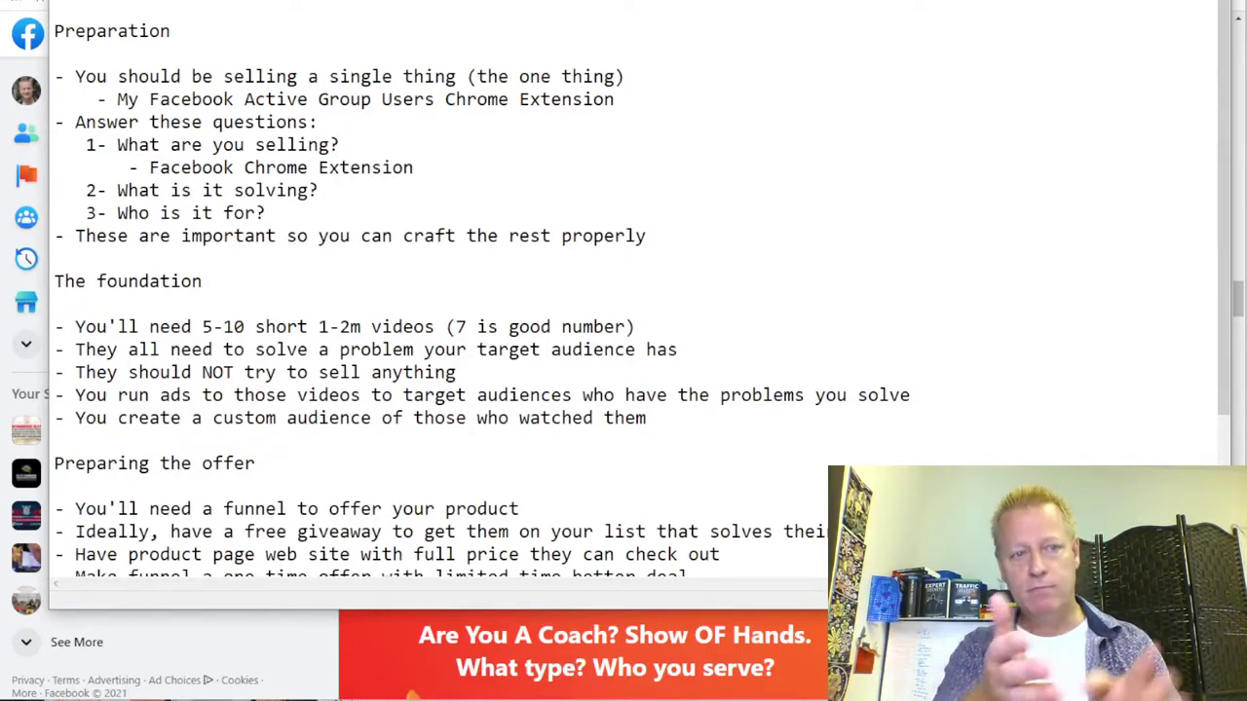
Add bullets 'Finding the right people to engage with' and 'Saving time to find without browsing yourself'
click(340, 185)
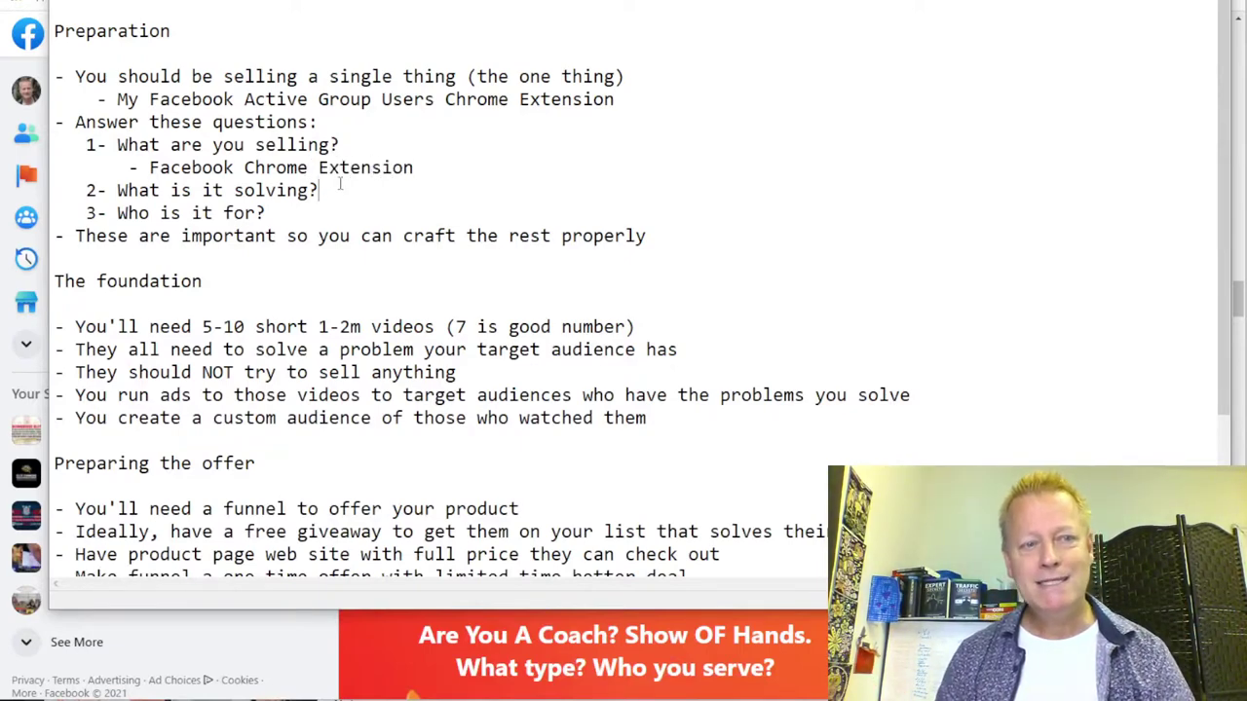
key(Return)
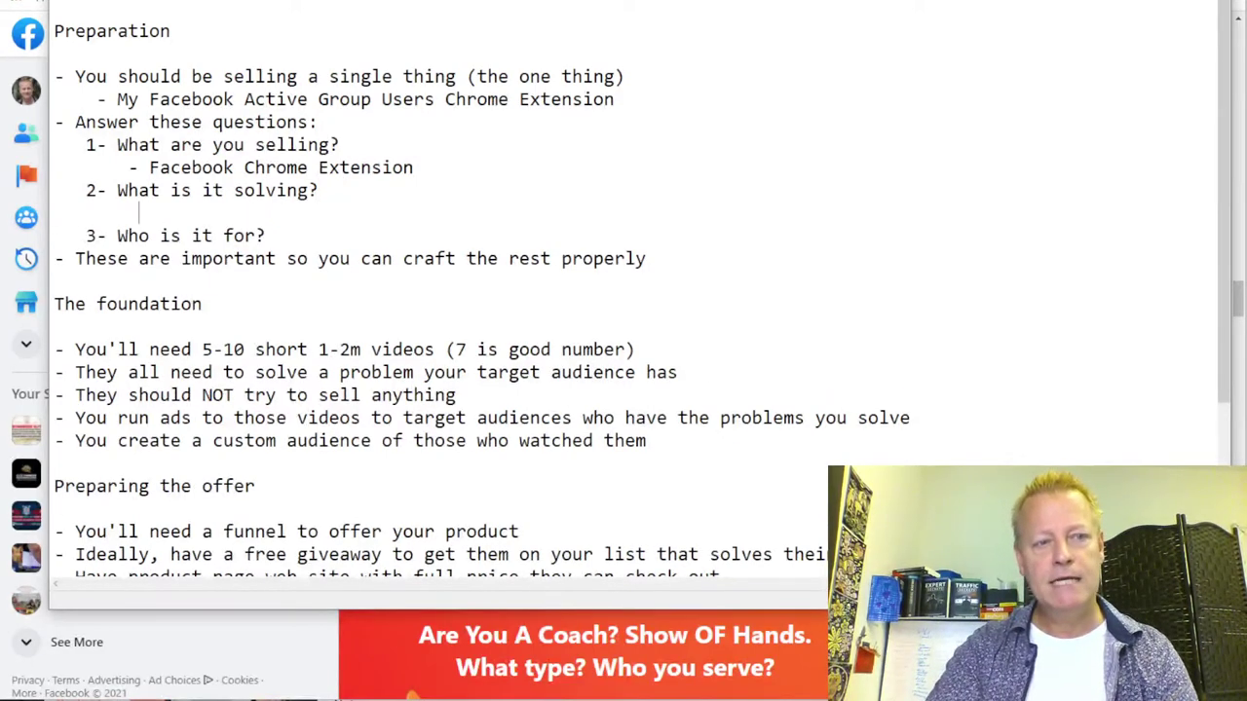
key(BackSpace)
text(- )
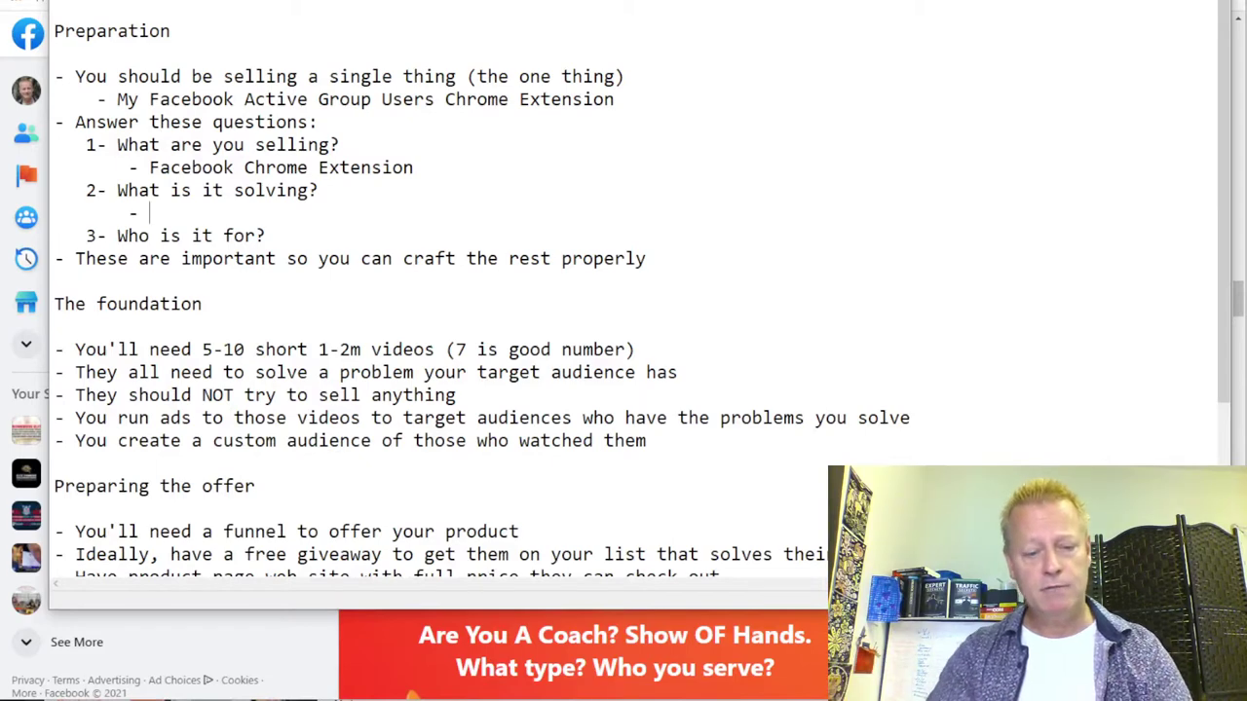
text(Finding the right t)
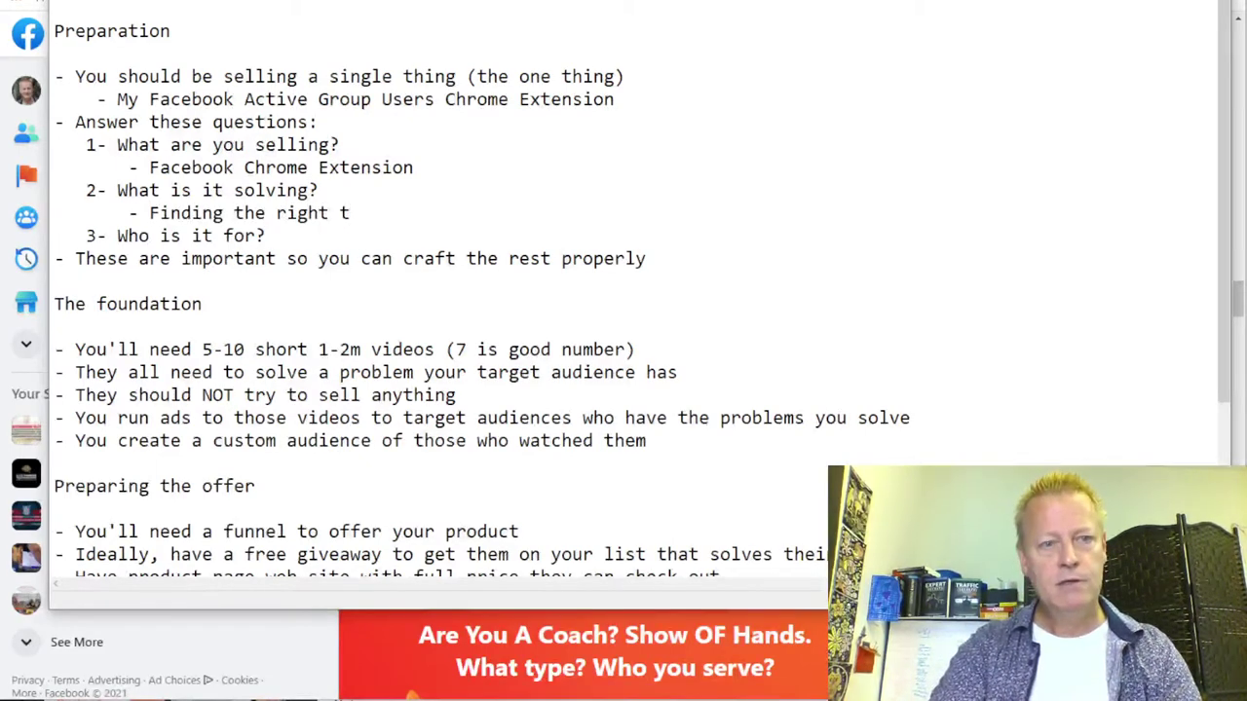
key(BackSpace)
text(pe)
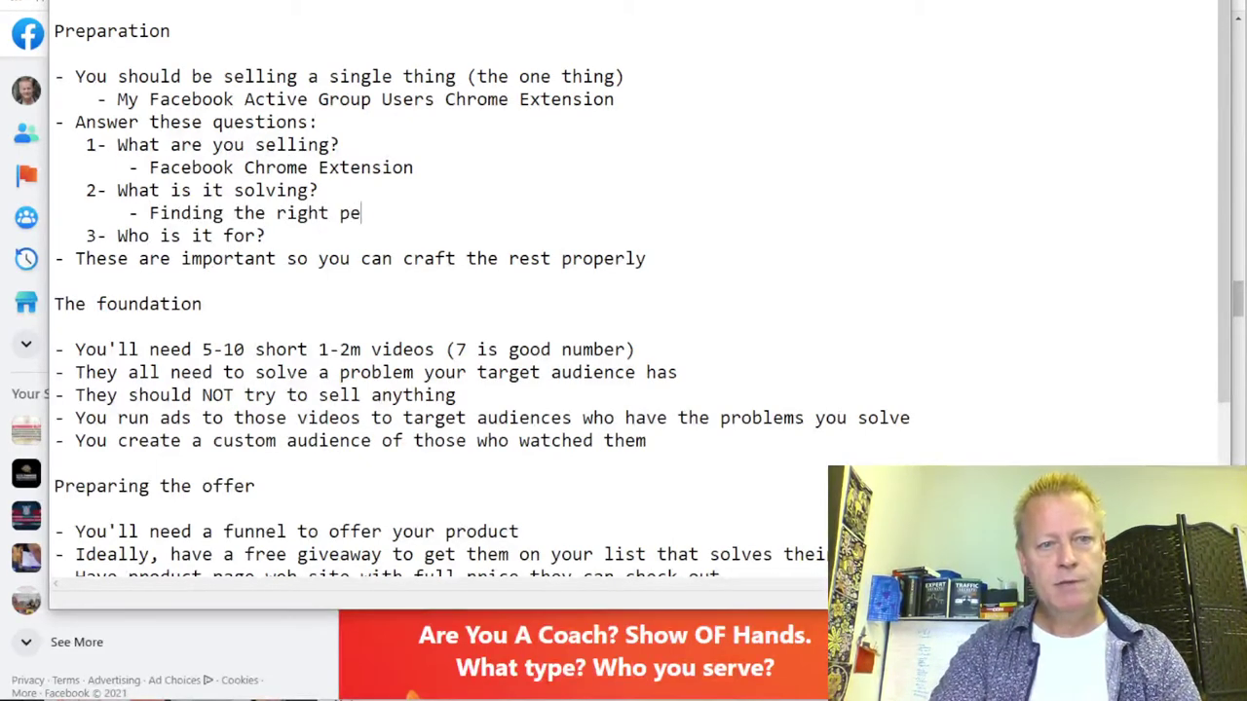
text(ople to engage with)
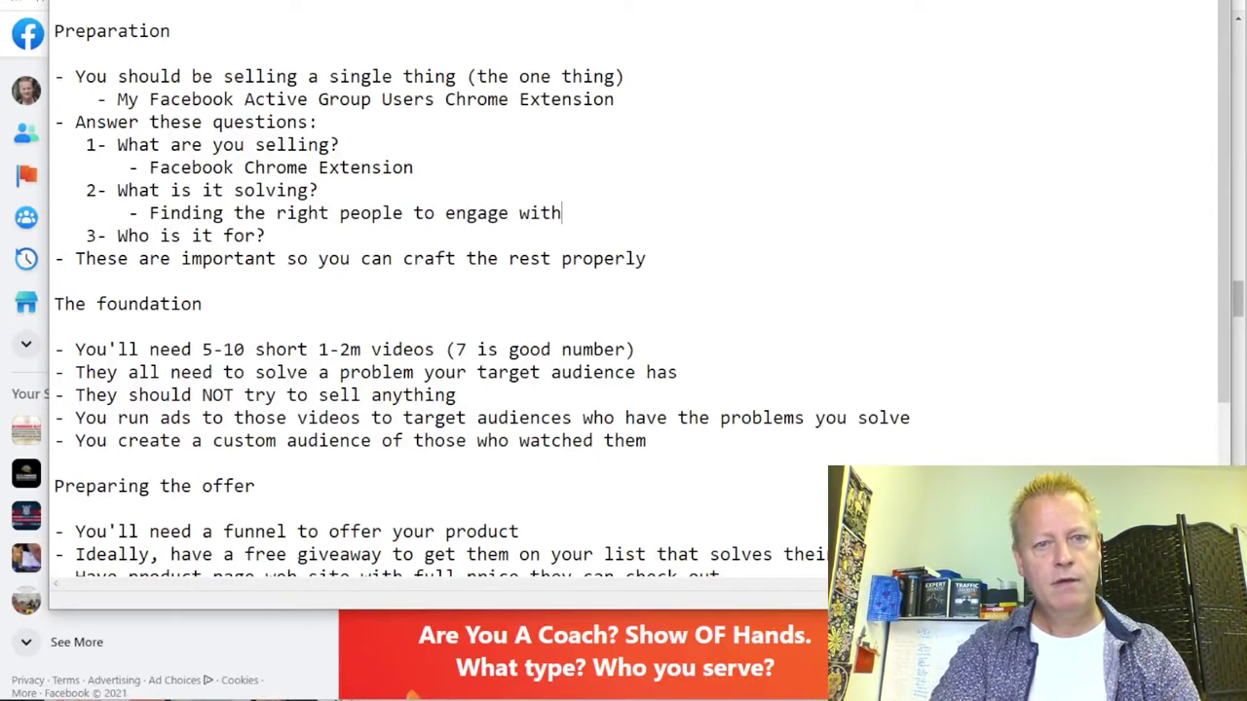
key(Return)
text(- Saving time )
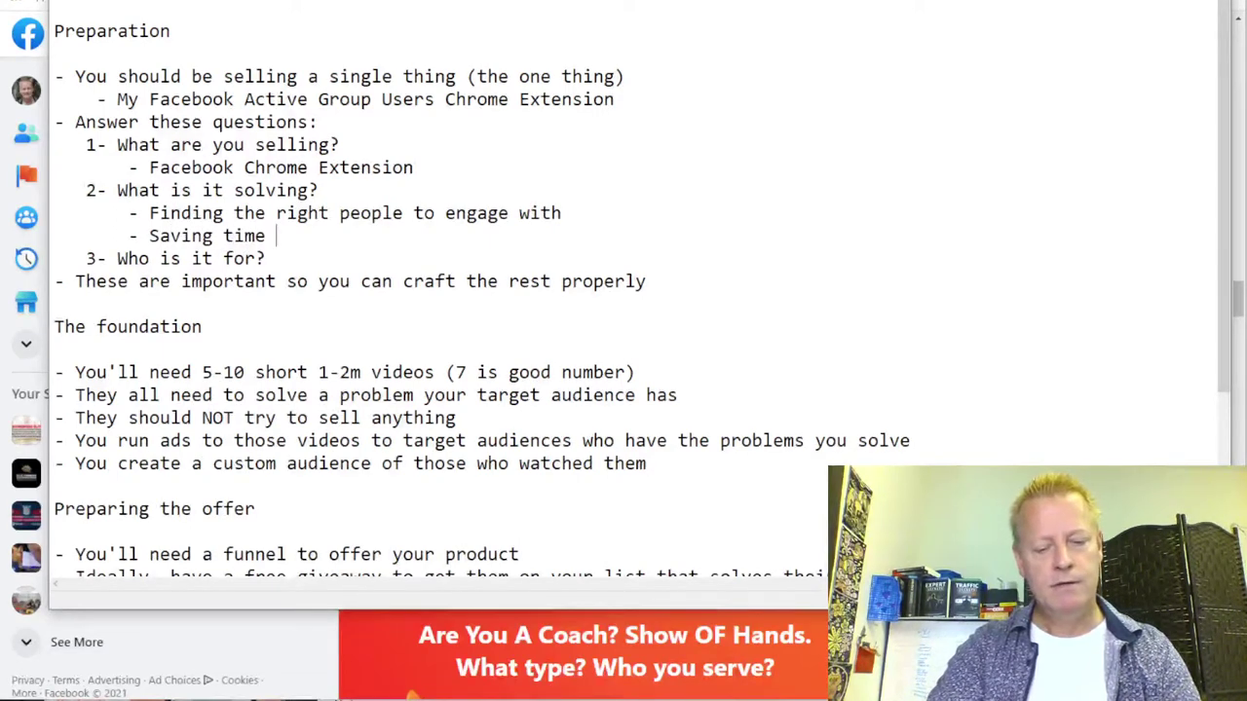
text(t)
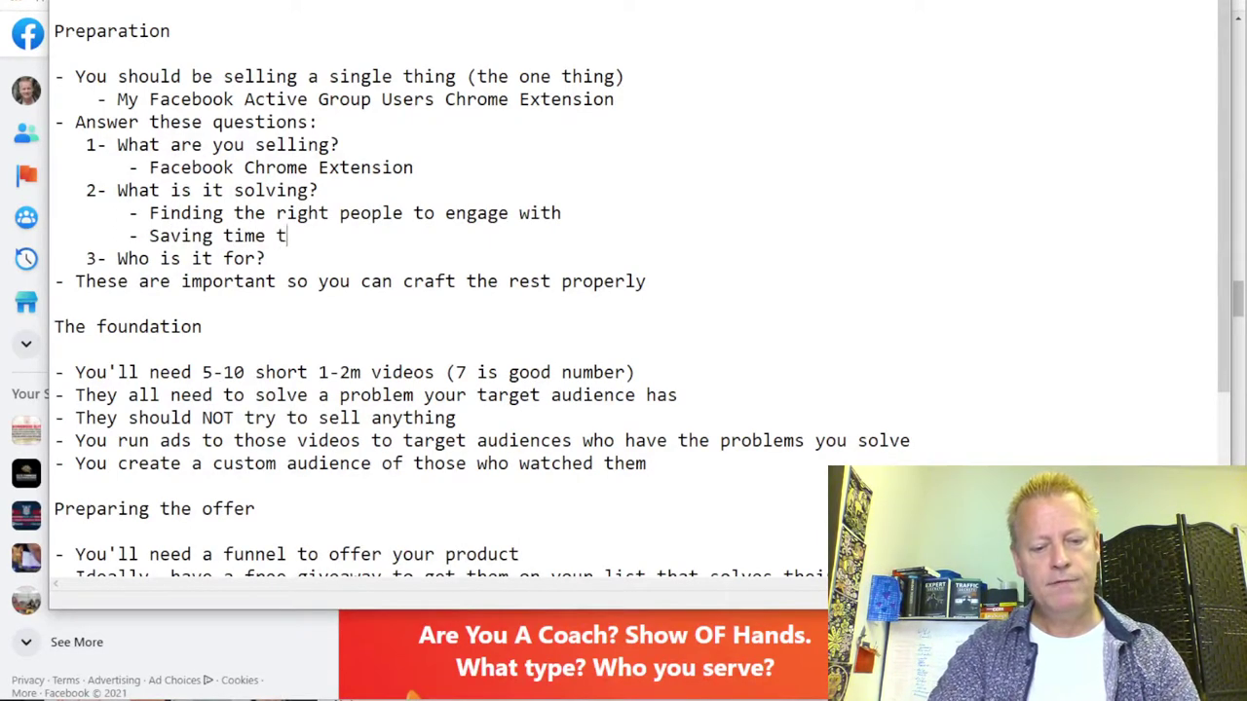
text(o find with)
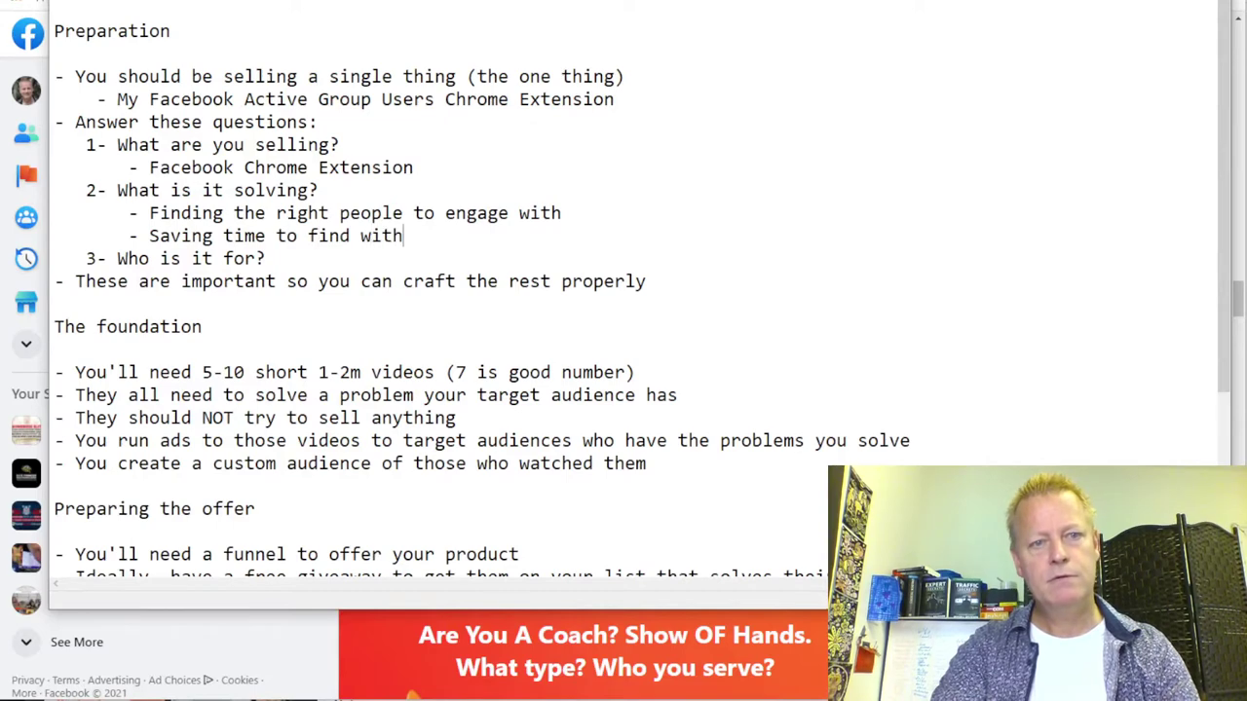
text(out bro)
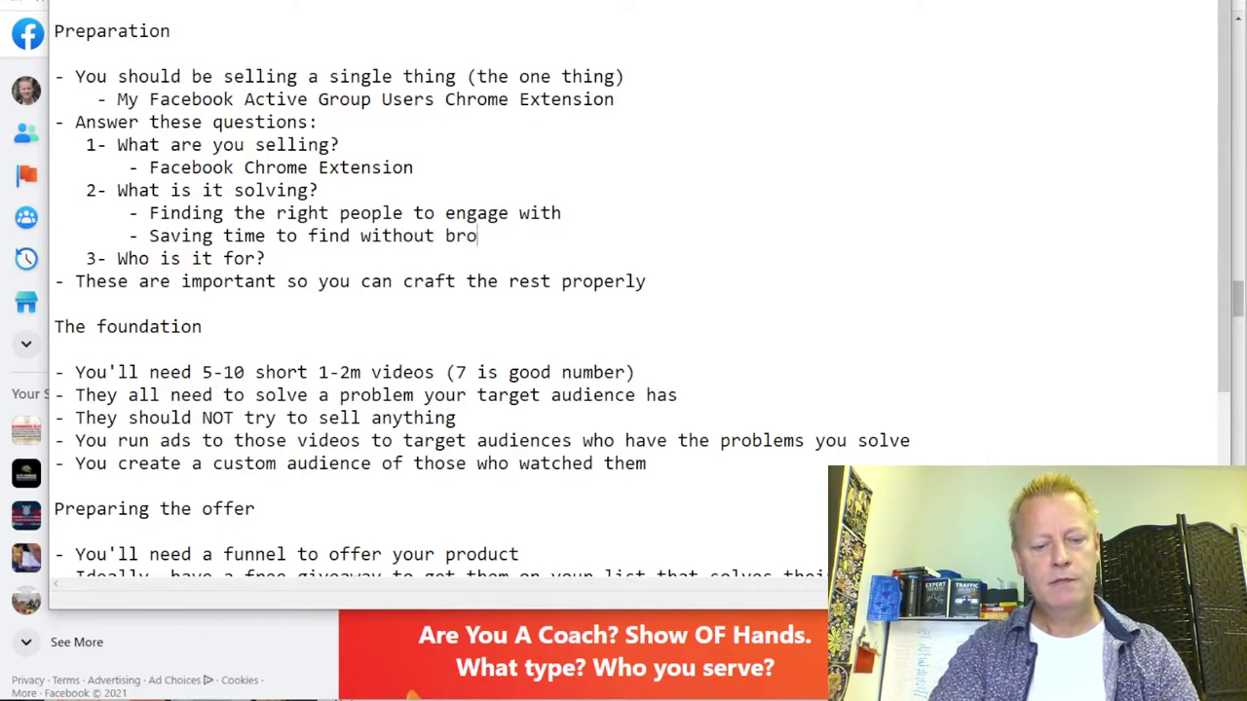
text(wsing yourself)
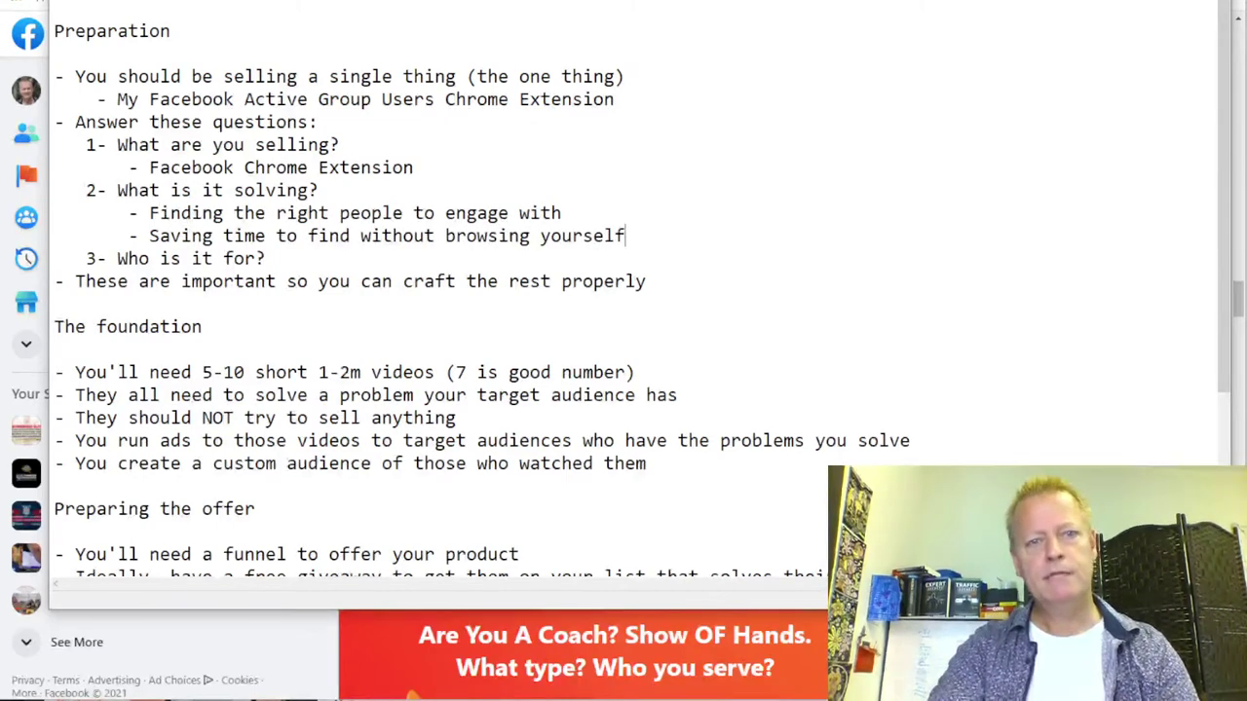
Add bullets on growing engagement on your posts and feeling no one cares or likes you
key(Return)
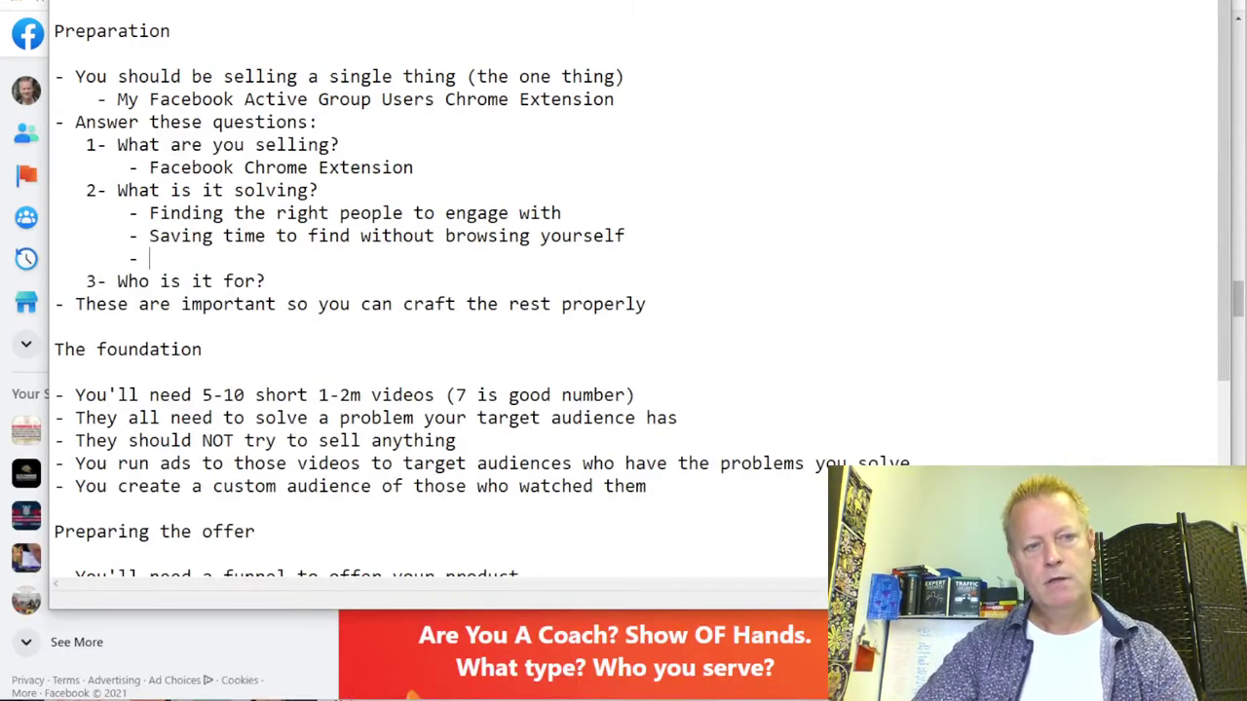
text(- G)
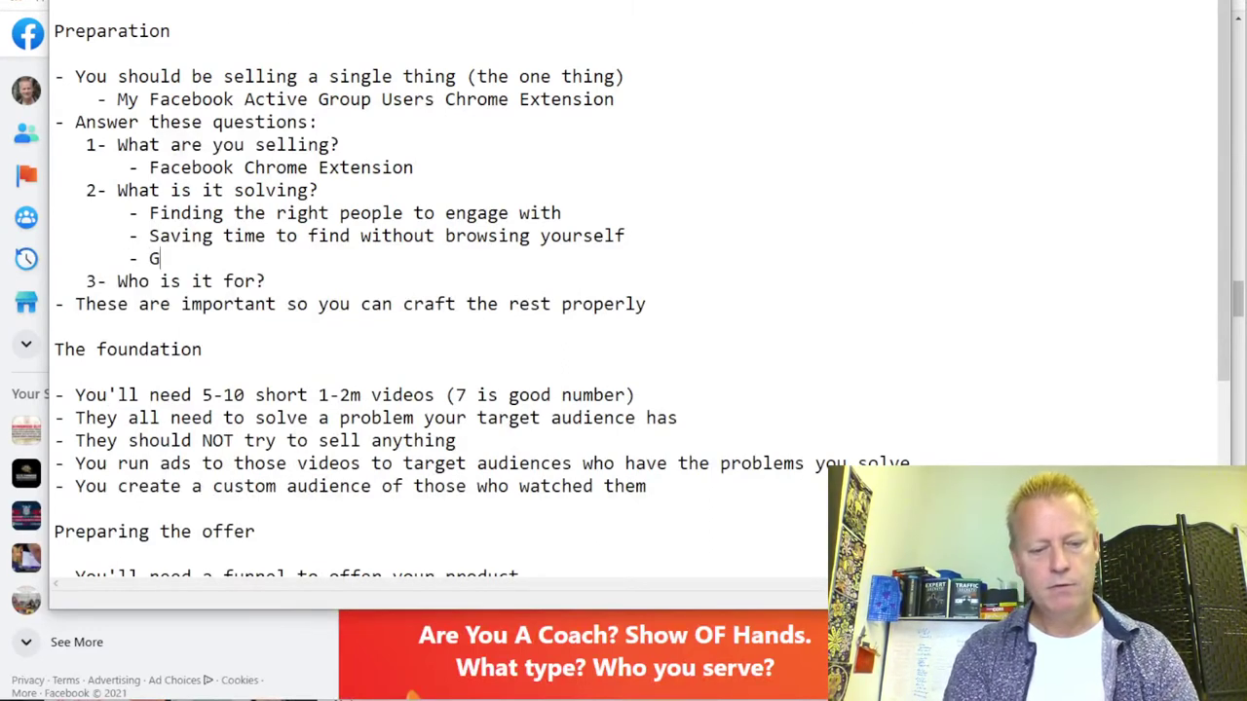
text(rowing your en)
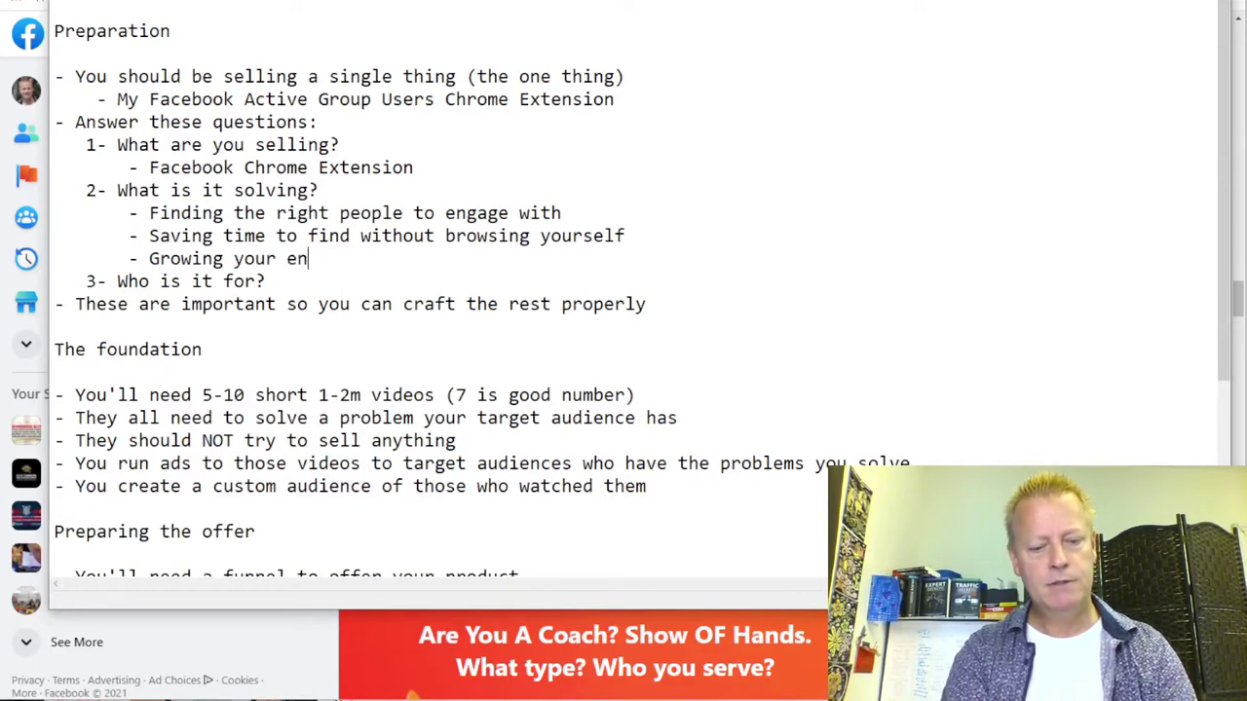
text(gagement o)
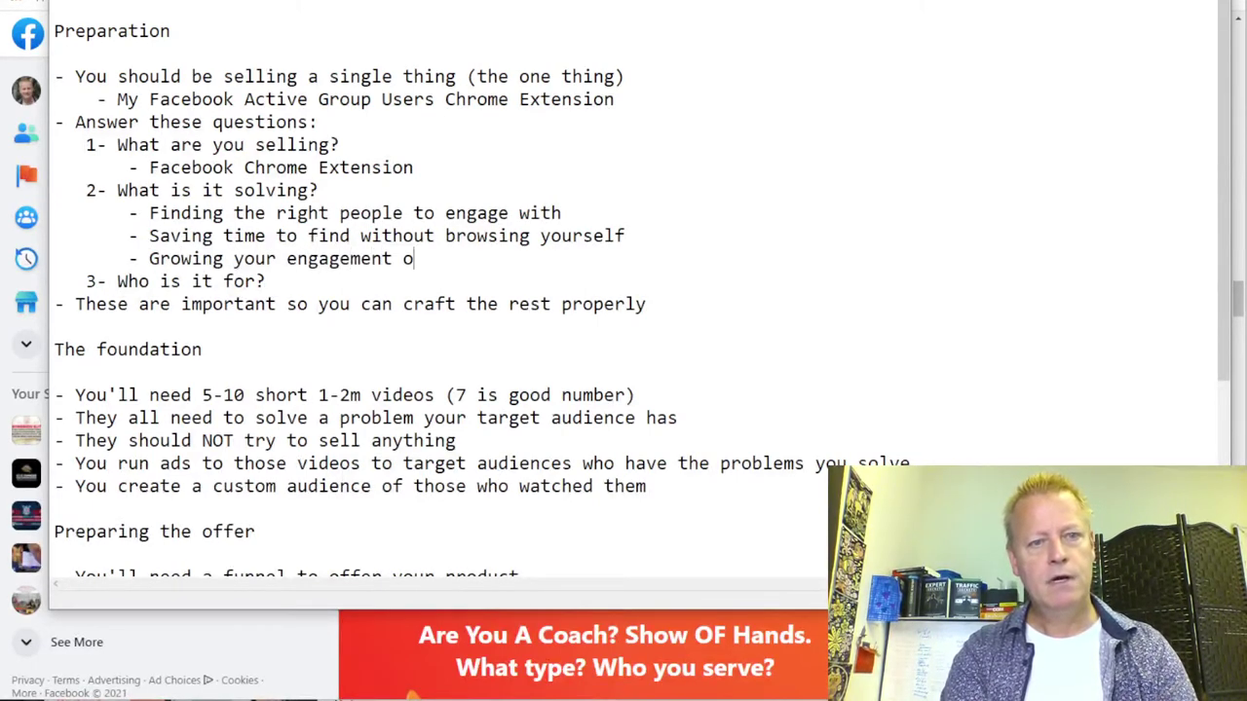
text(n your)
key(BackSpace)
text(ur p)
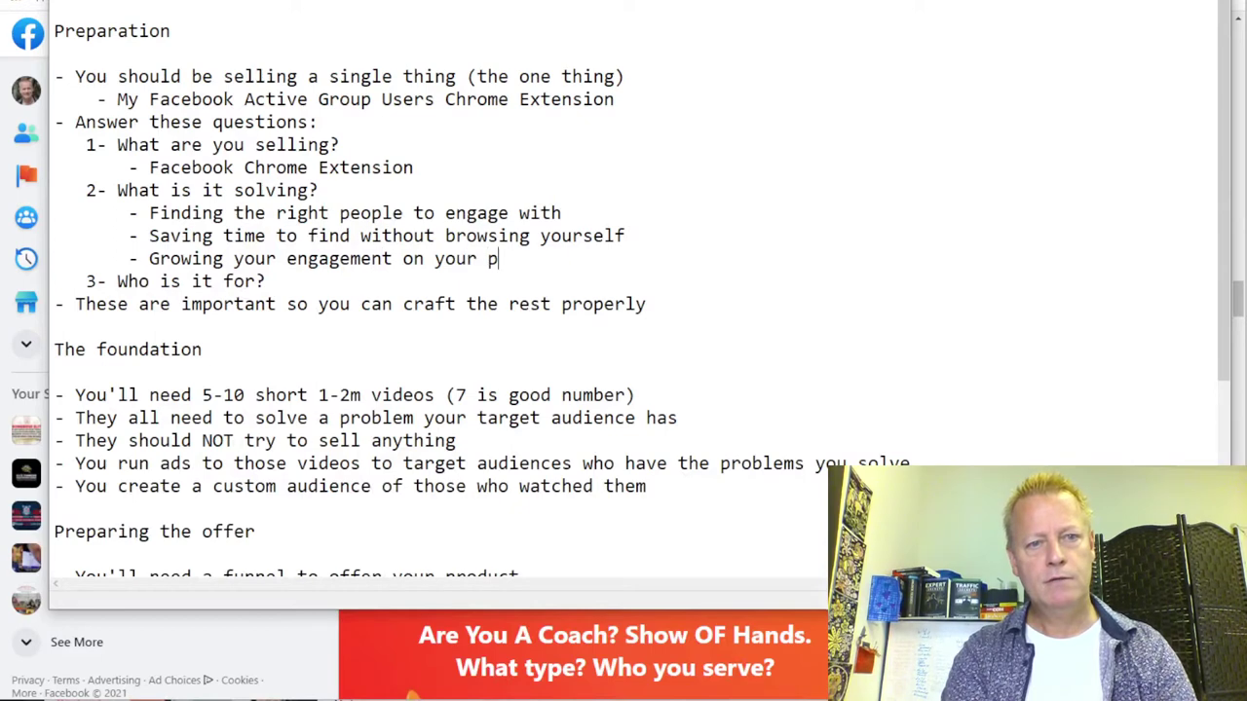
text(osts)
key(Return)
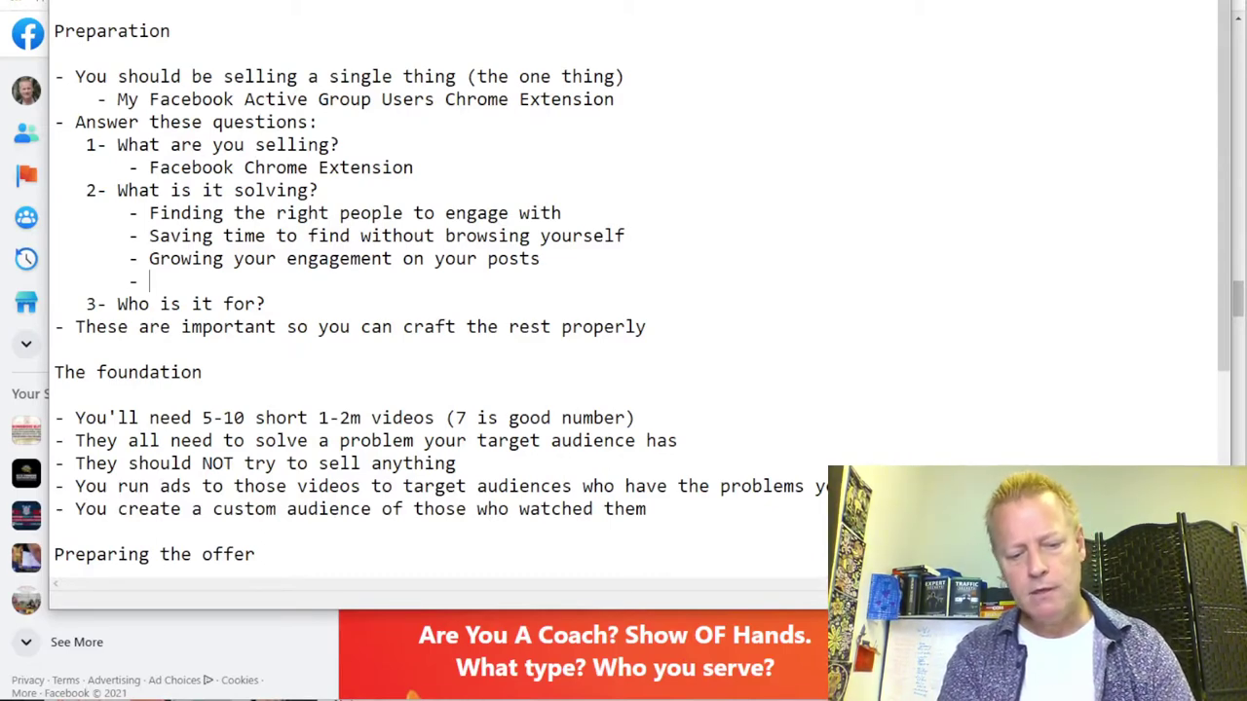
text(Get)
key(BackSpace)
key(BackSpace)
key(BackSpace)
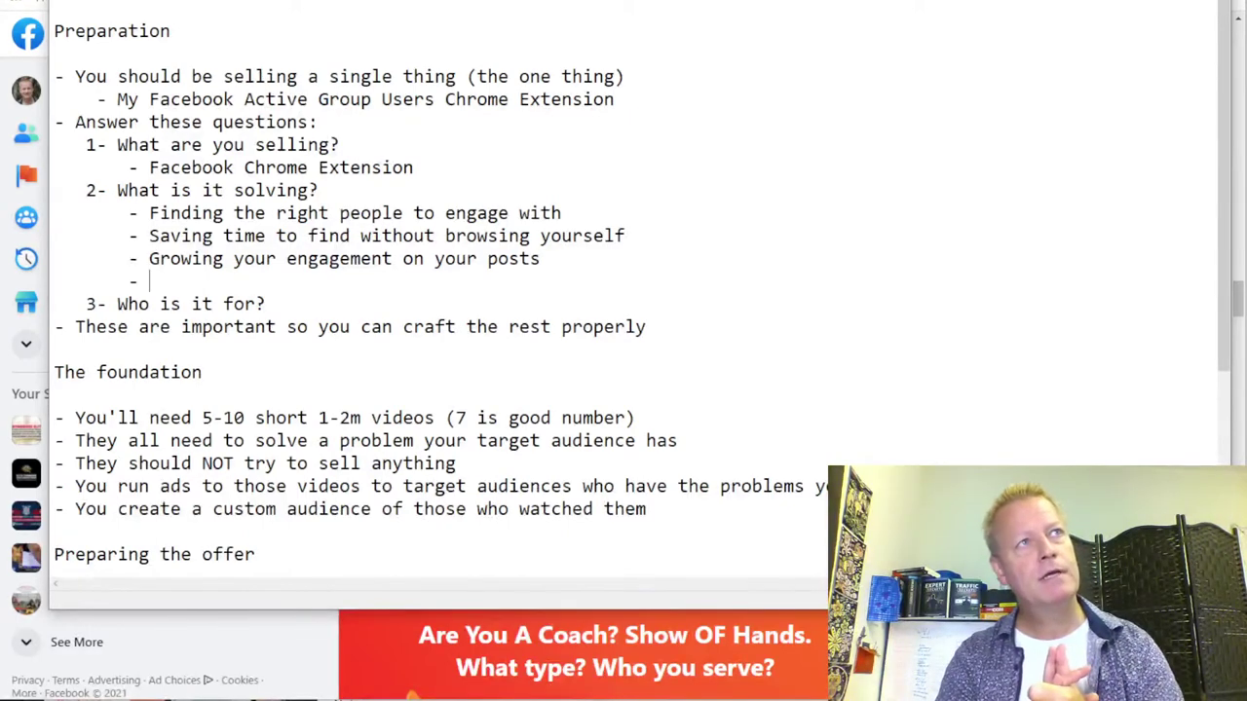
text(feeling that not)
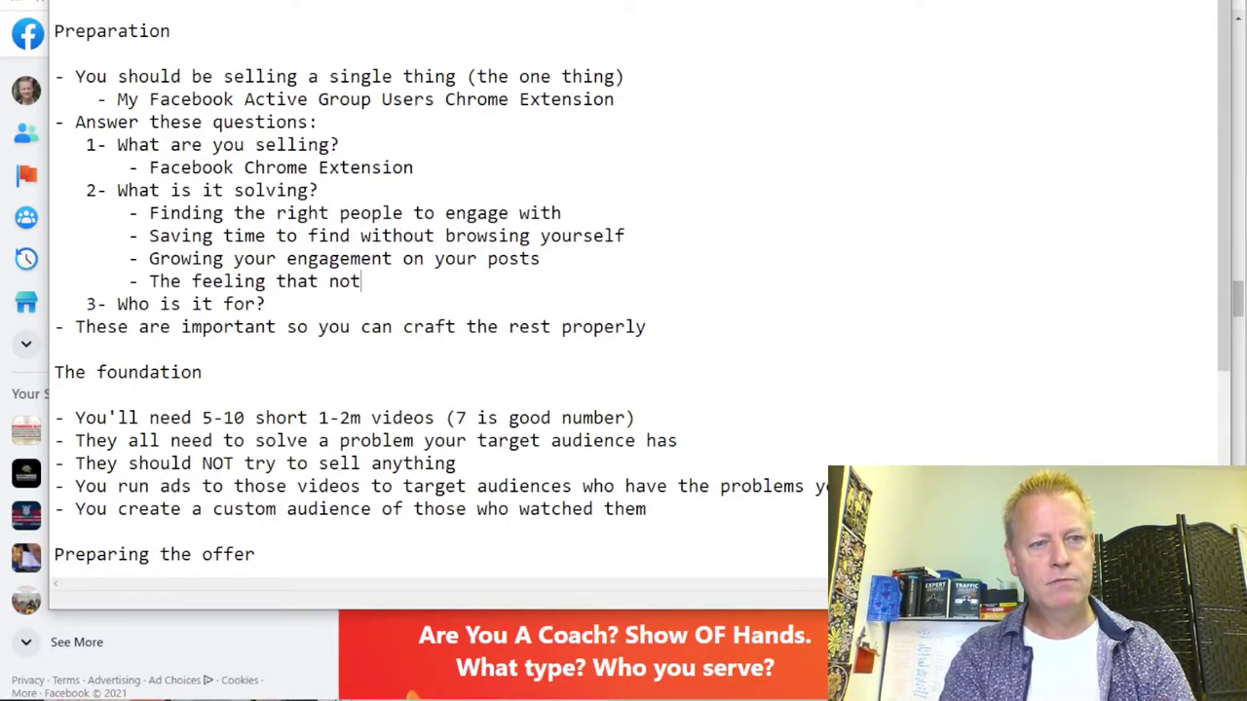
key(BackSpace)
text(one cares )
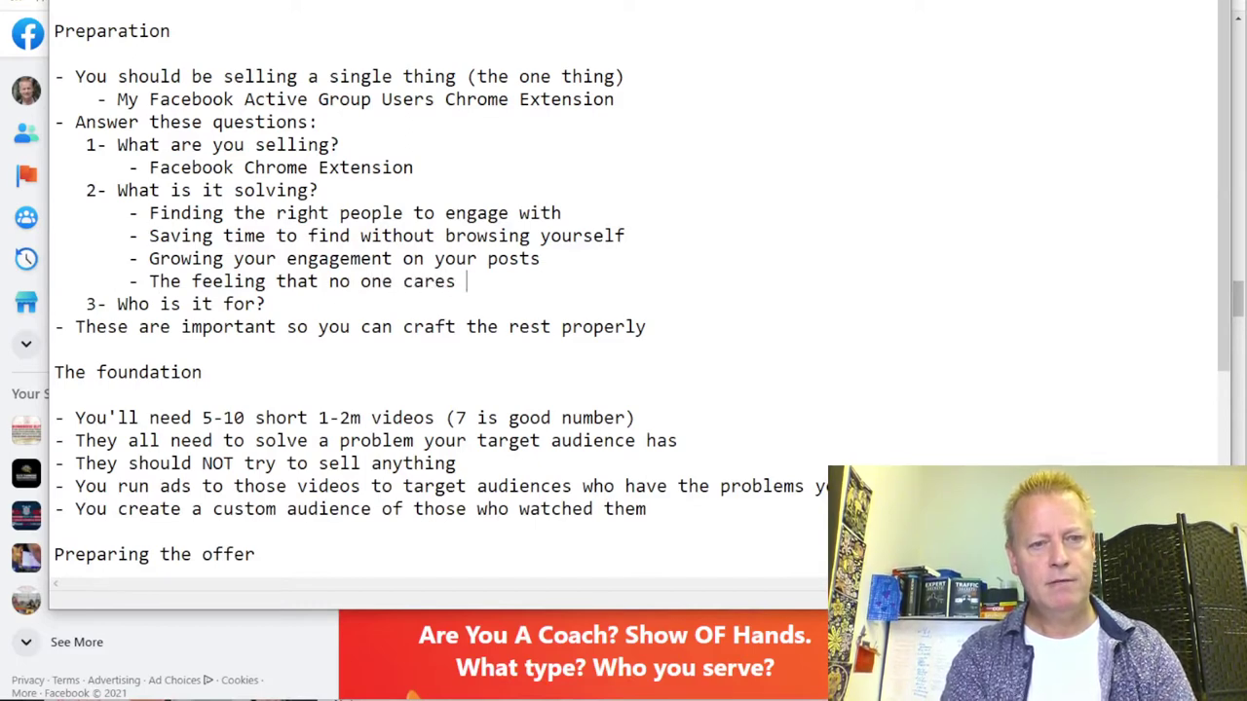
text(about your posts)
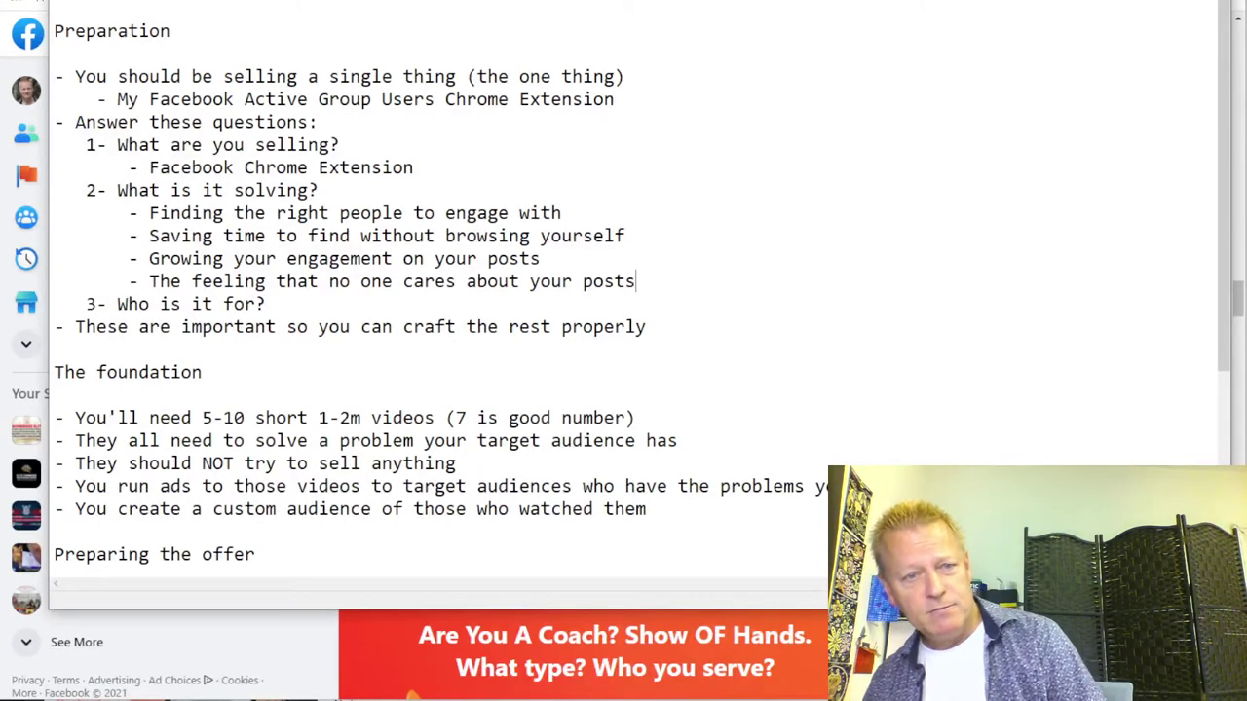
text(or li)
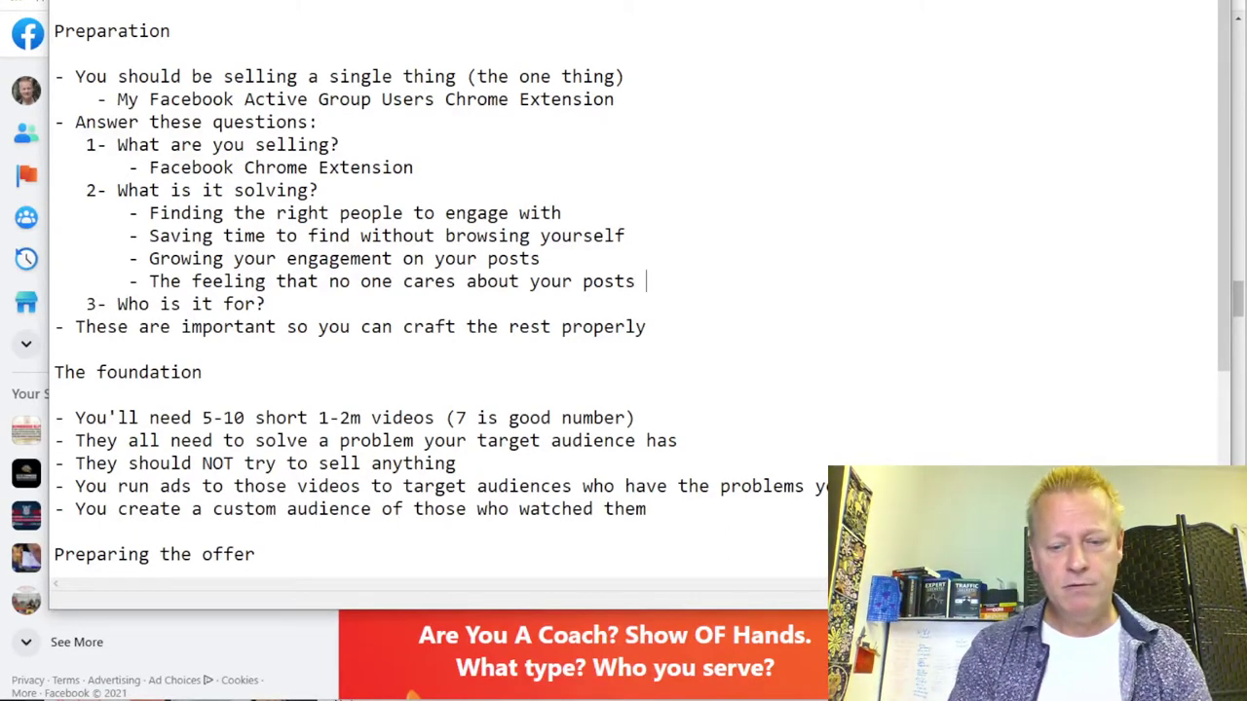
text(kes you)
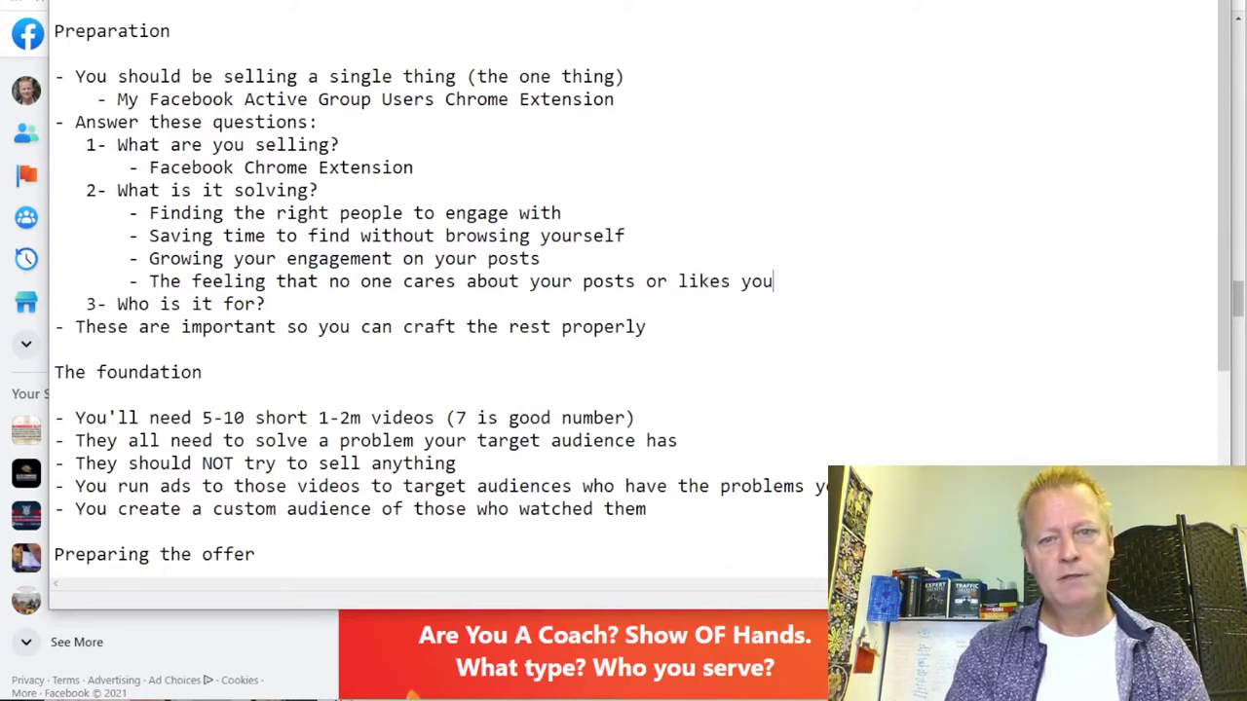
Add the bullet 'The problem with spending too much time on Facebook'
key(Return)
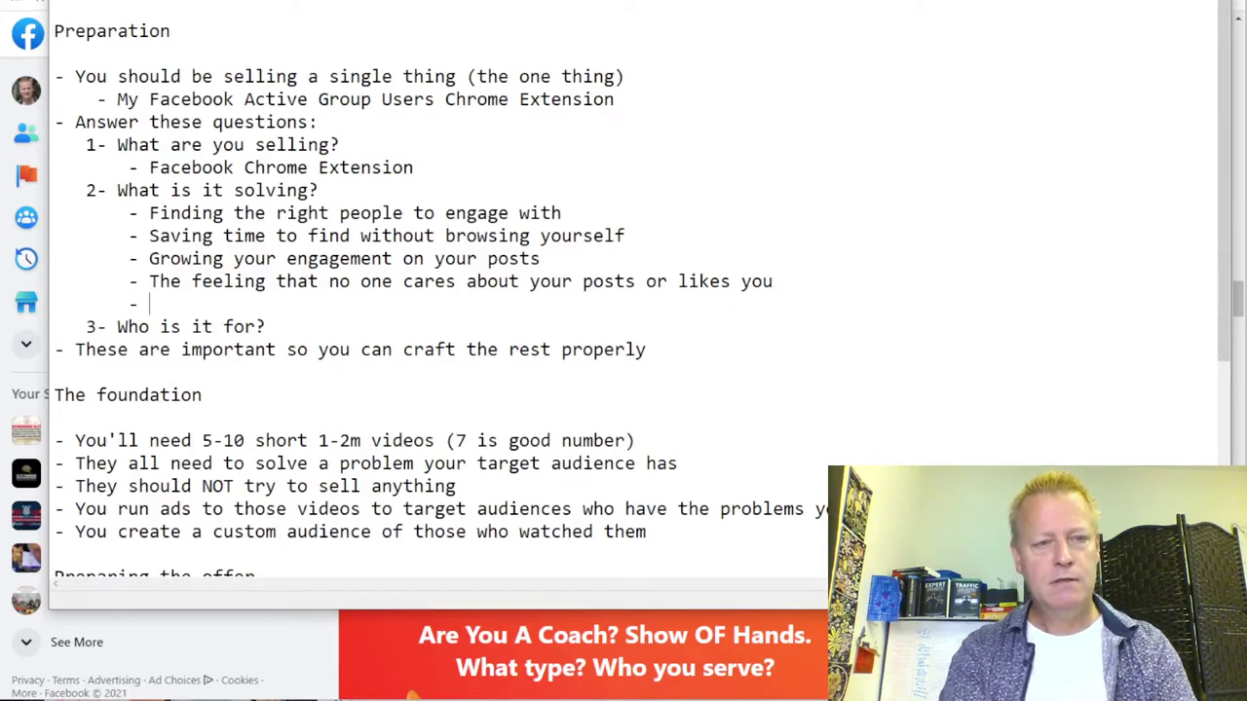
text(- The pr)
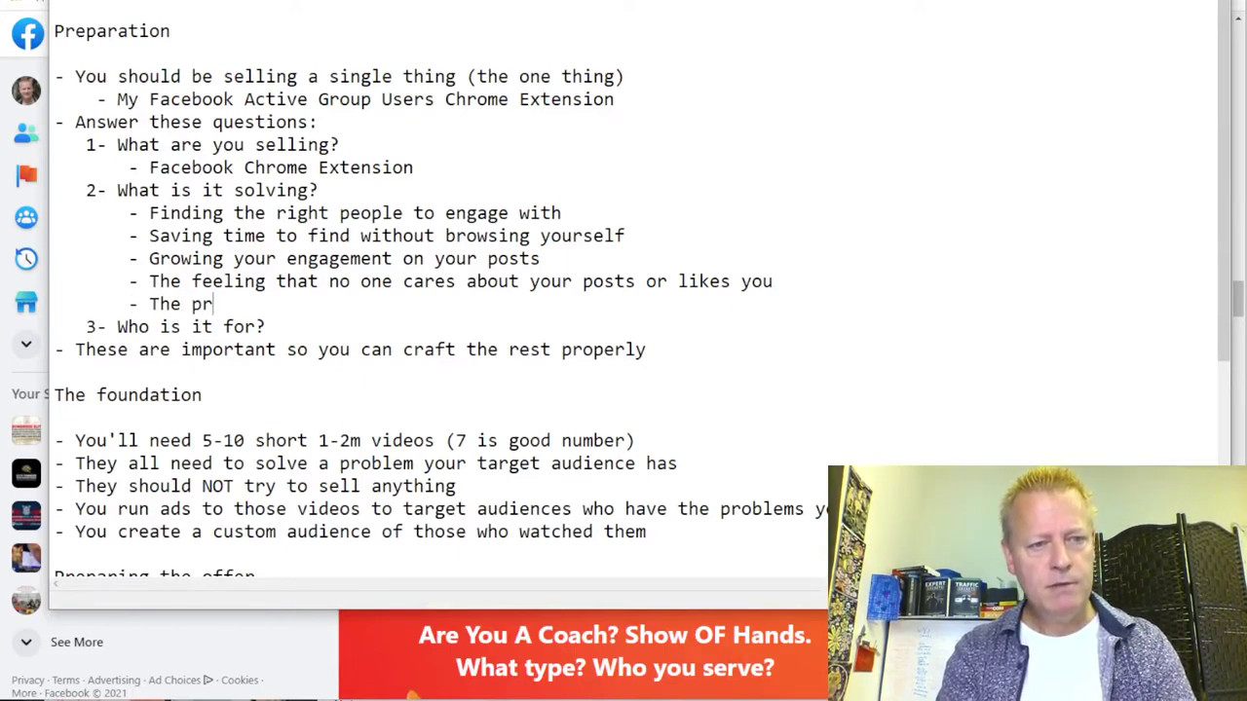
text(oblem with )
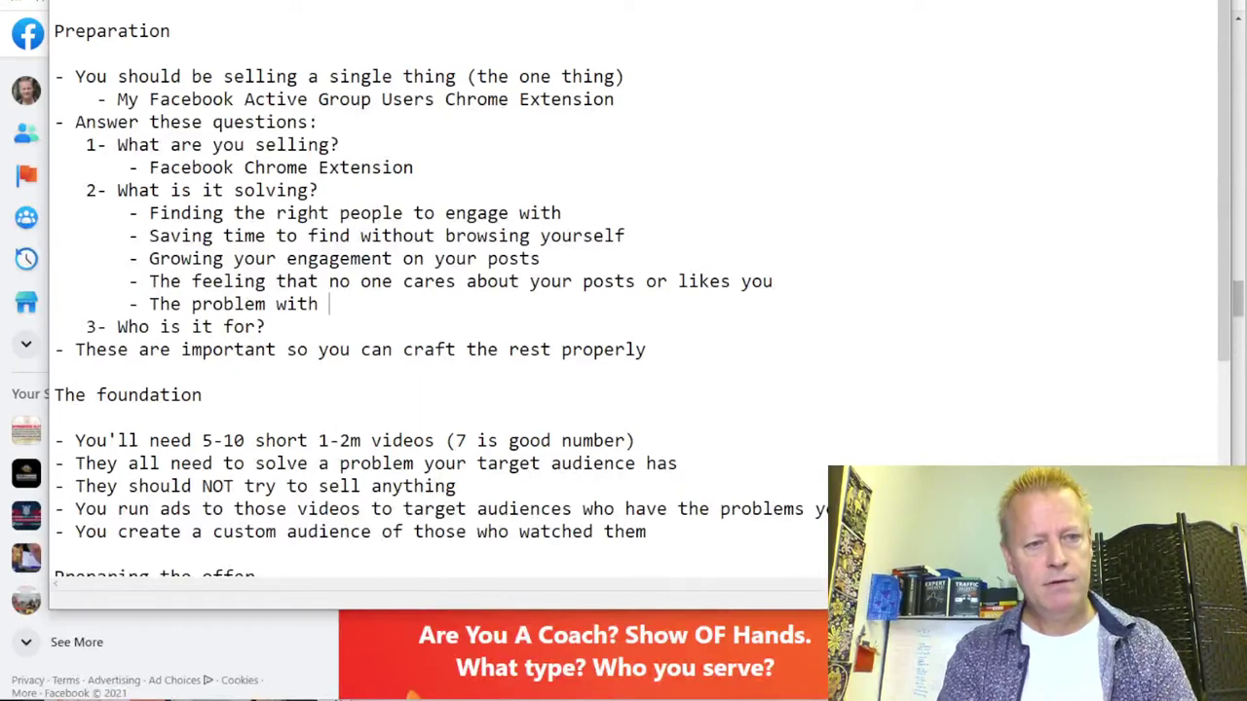
text(spending too mcu)
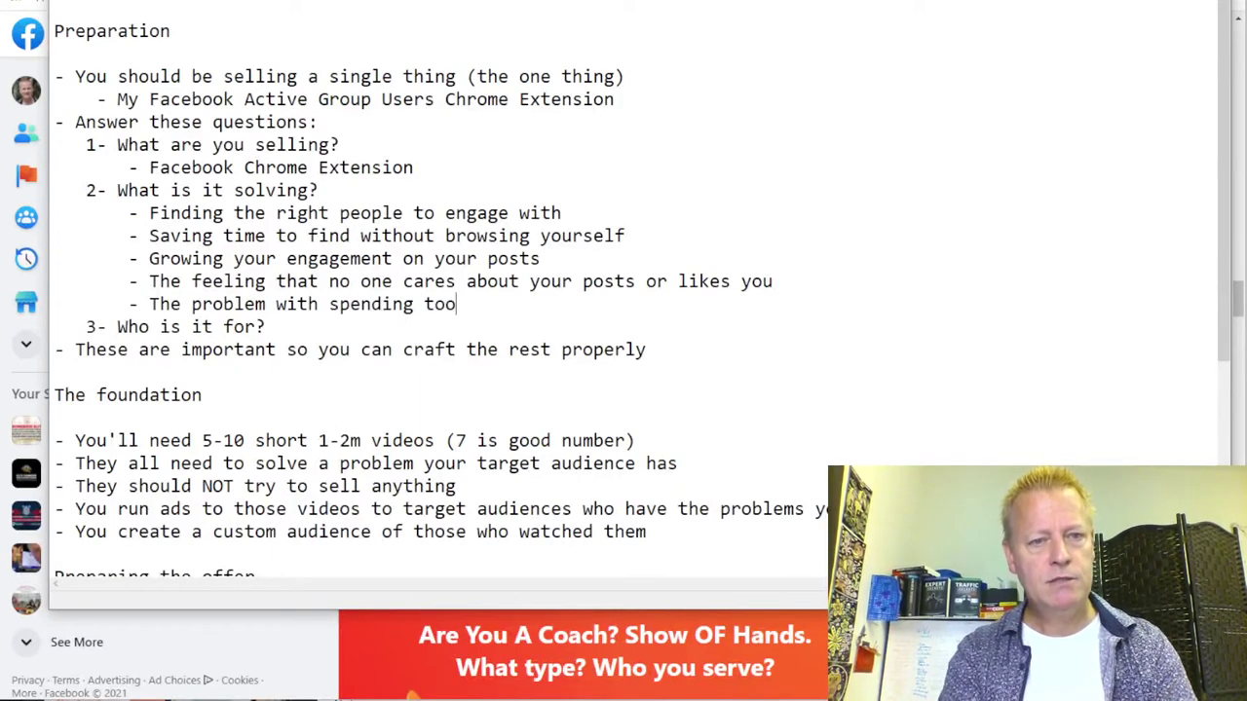
key(BackSpace)
key(BackSpace)
text(uch time o)
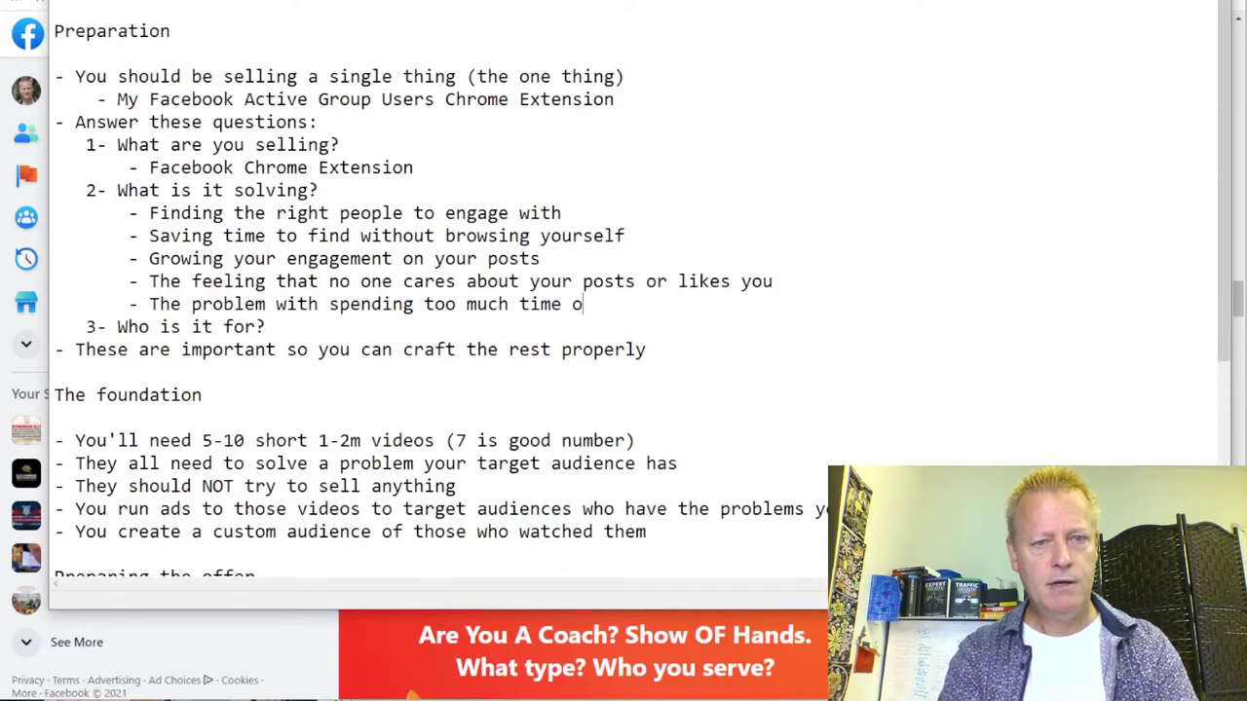
text(n Facebook)
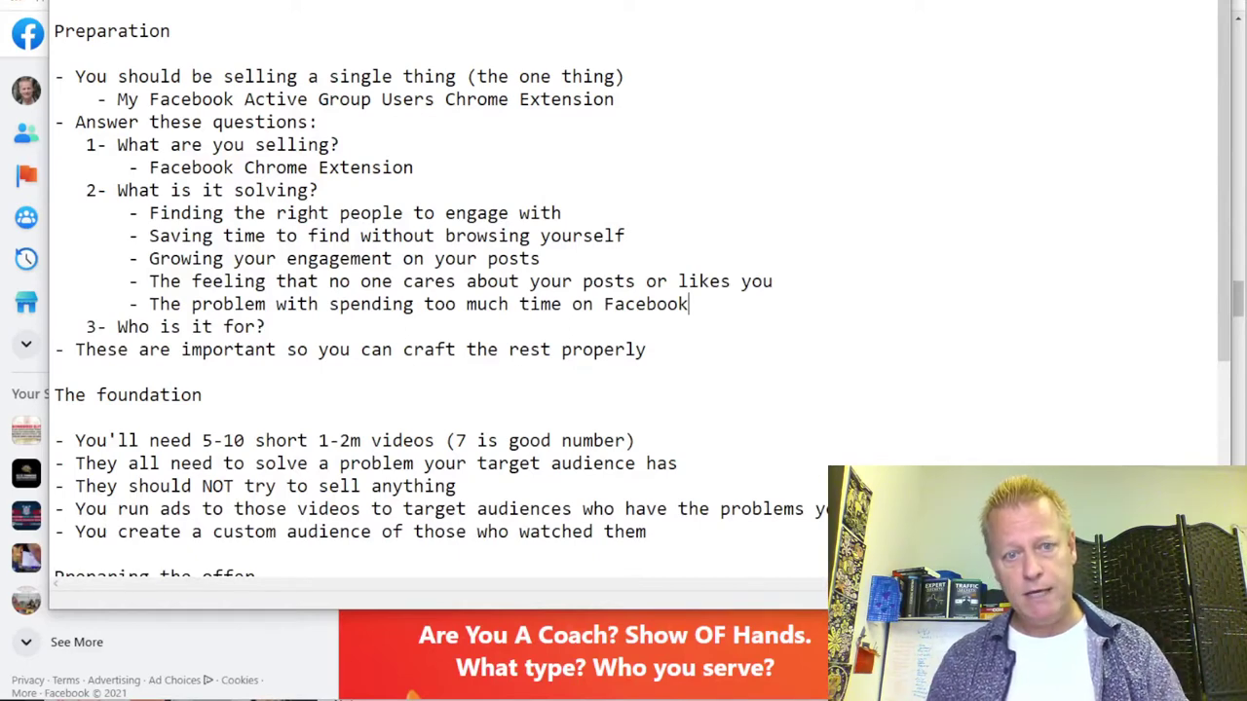
Under 'Who is it for?', list Affiliate marketers, Course creators and Online sales people
key(Down)
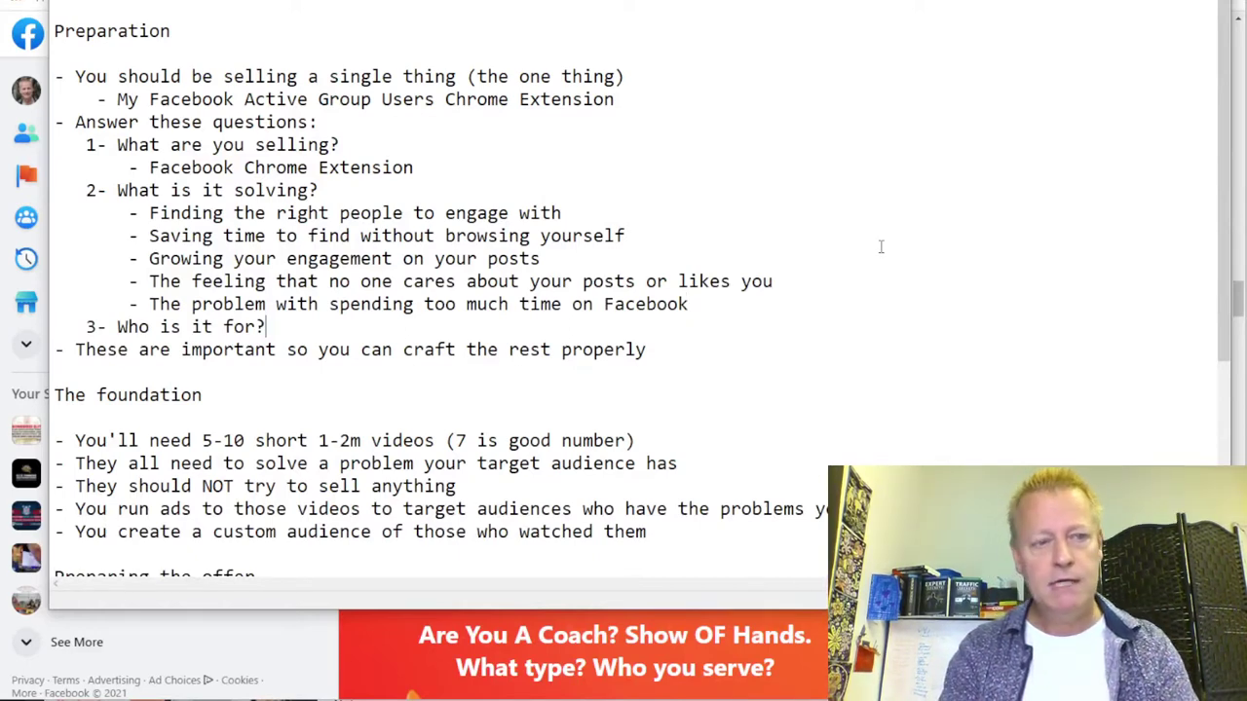
key(Return)
text(- )
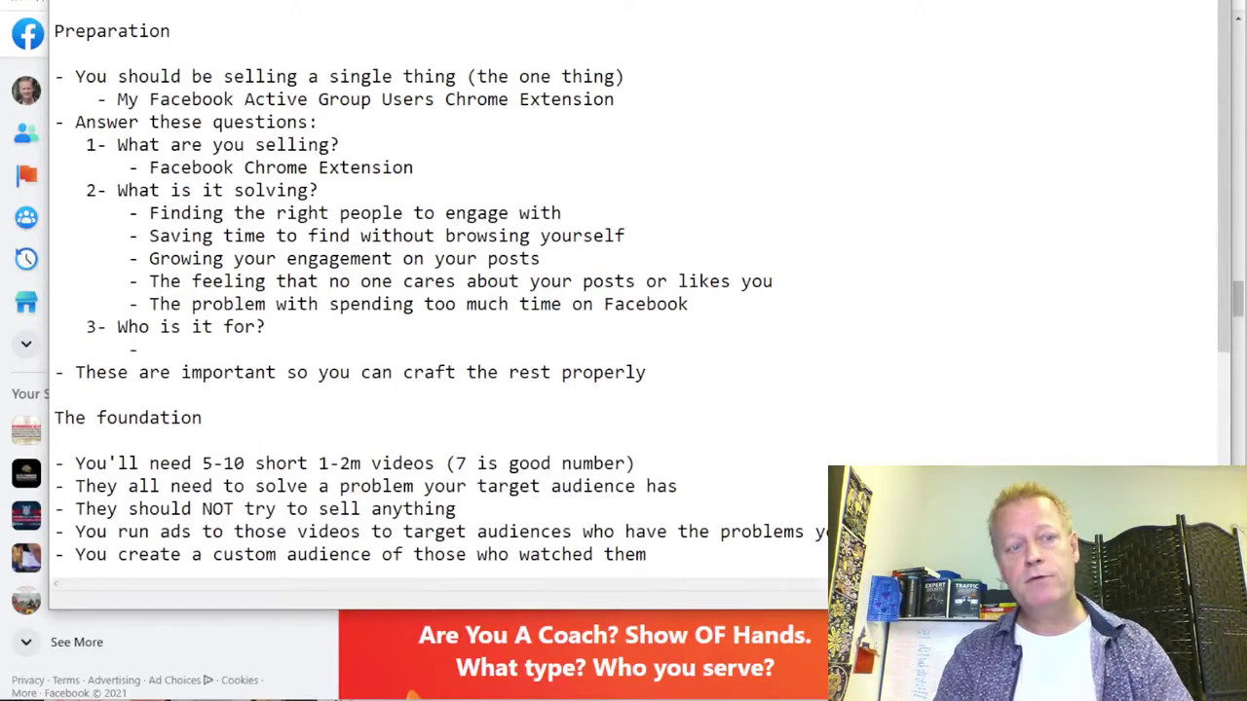
text(Affiliate marketers)
key(Return)
text(- Course creators)
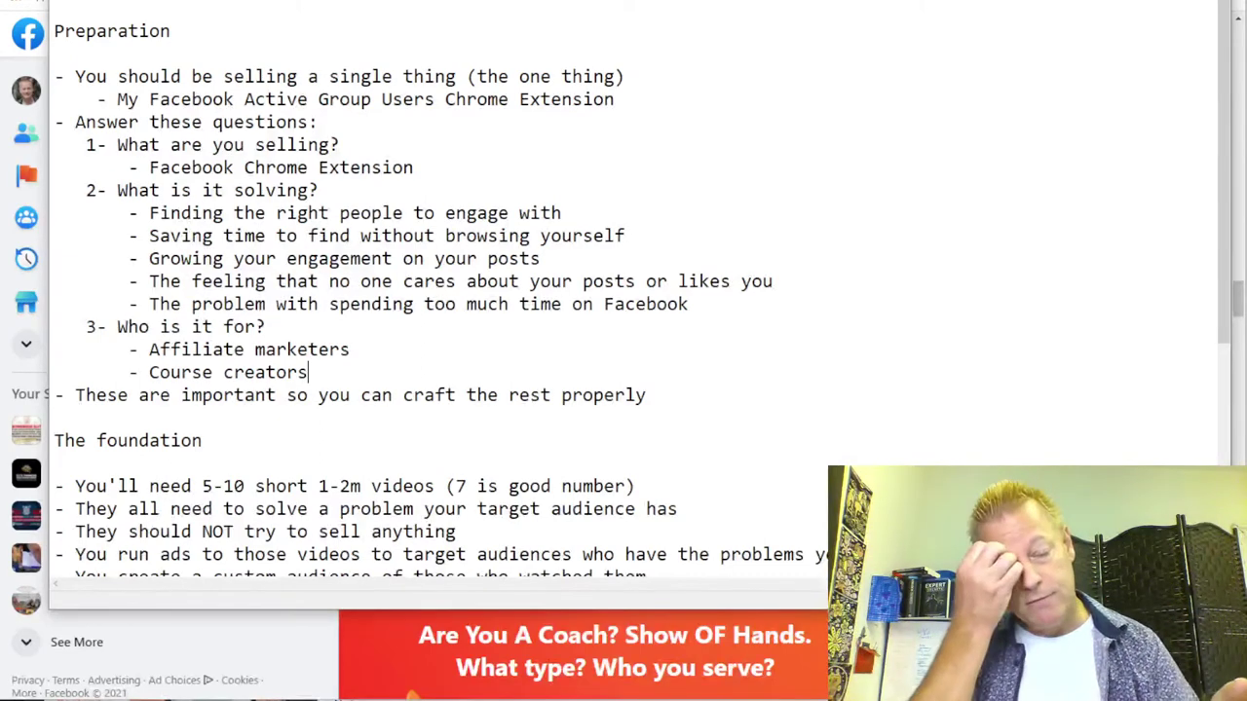
key(Return)
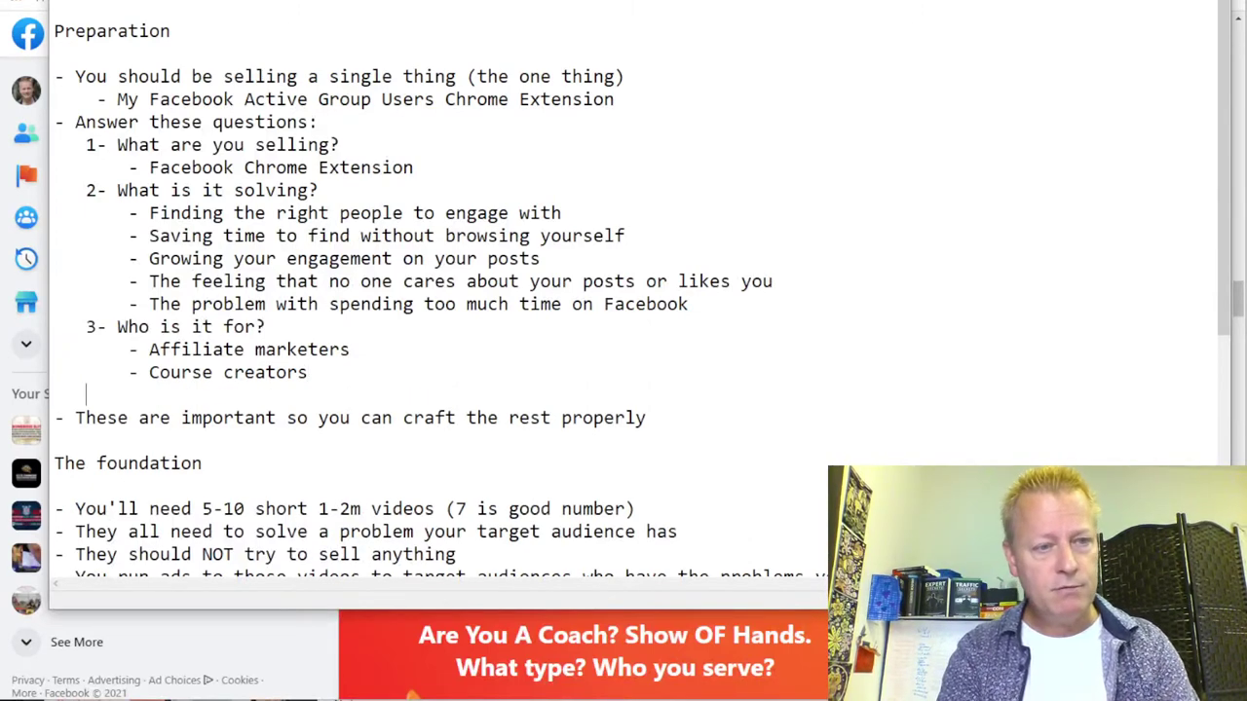
text(- )
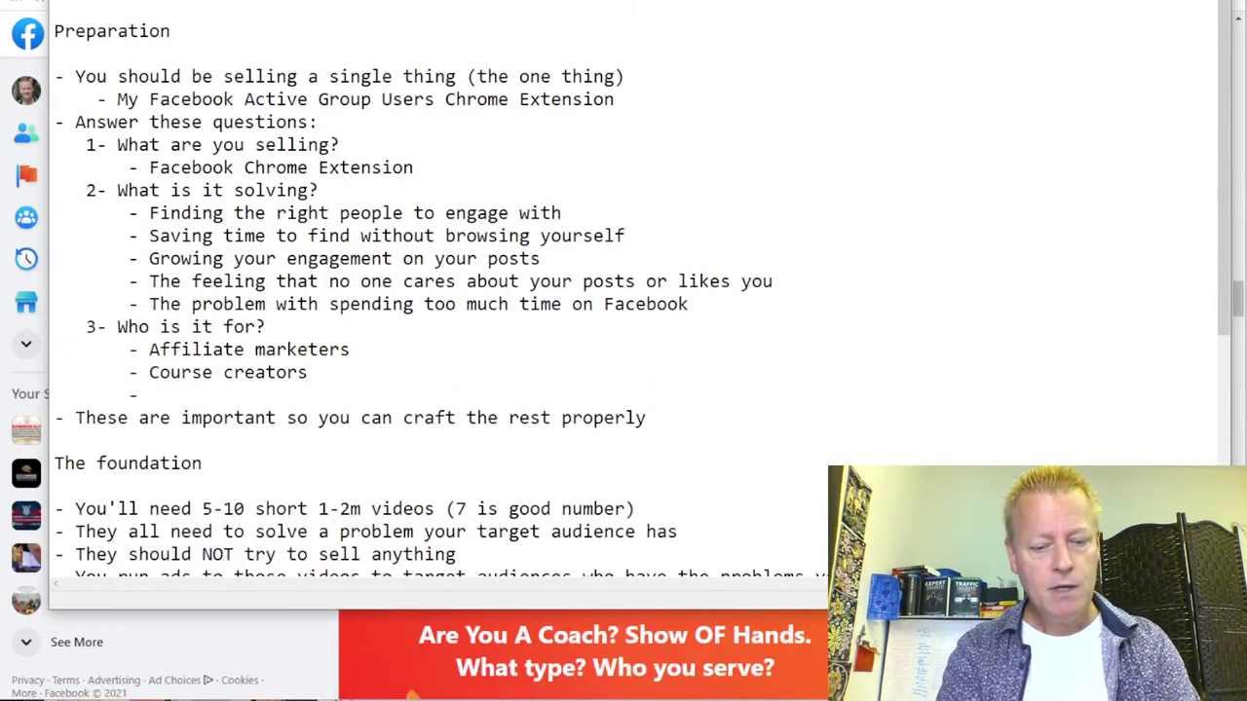
text(Online sales)
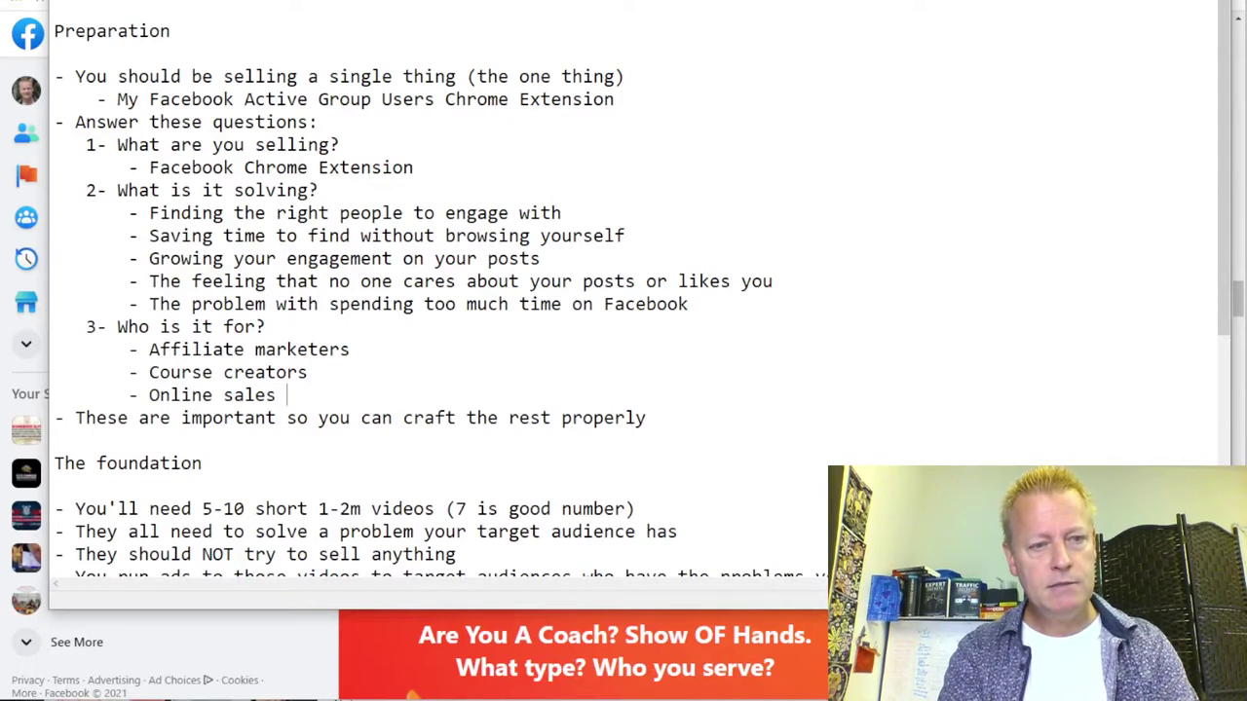
text( people)
Add a correctly spelled 'Realtors' bullet and start another '-' bullet
key(Return)
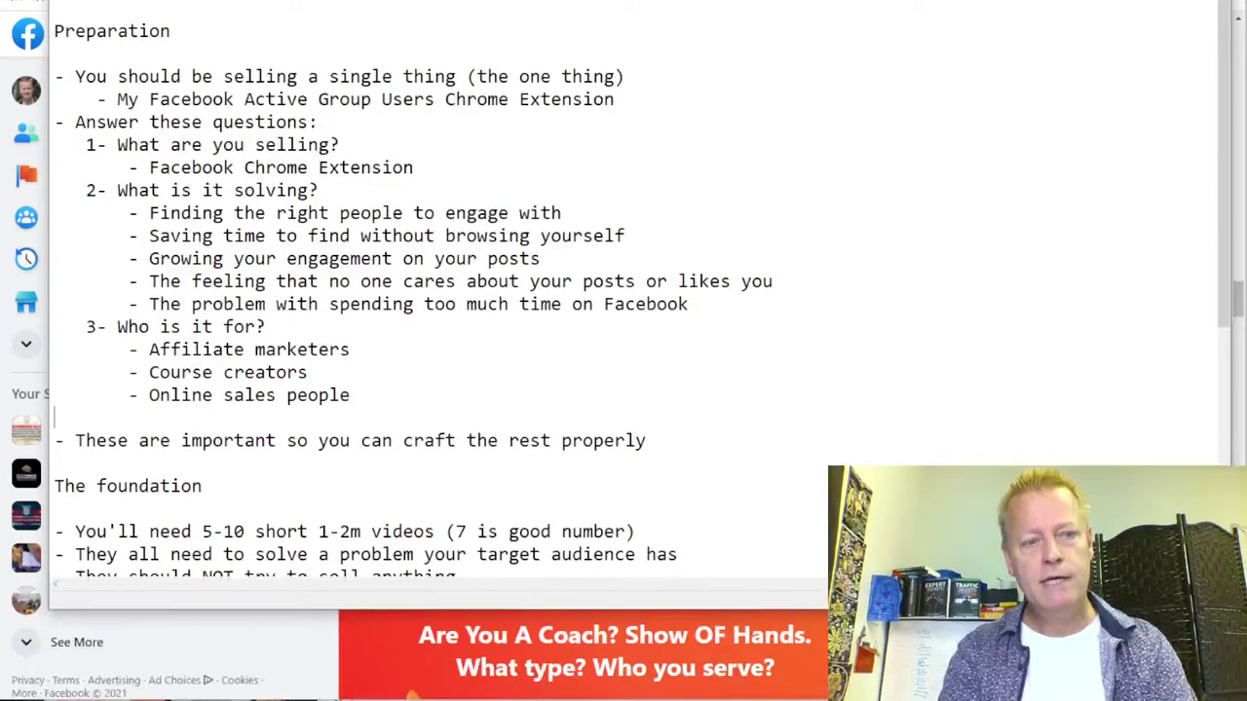
text(- )
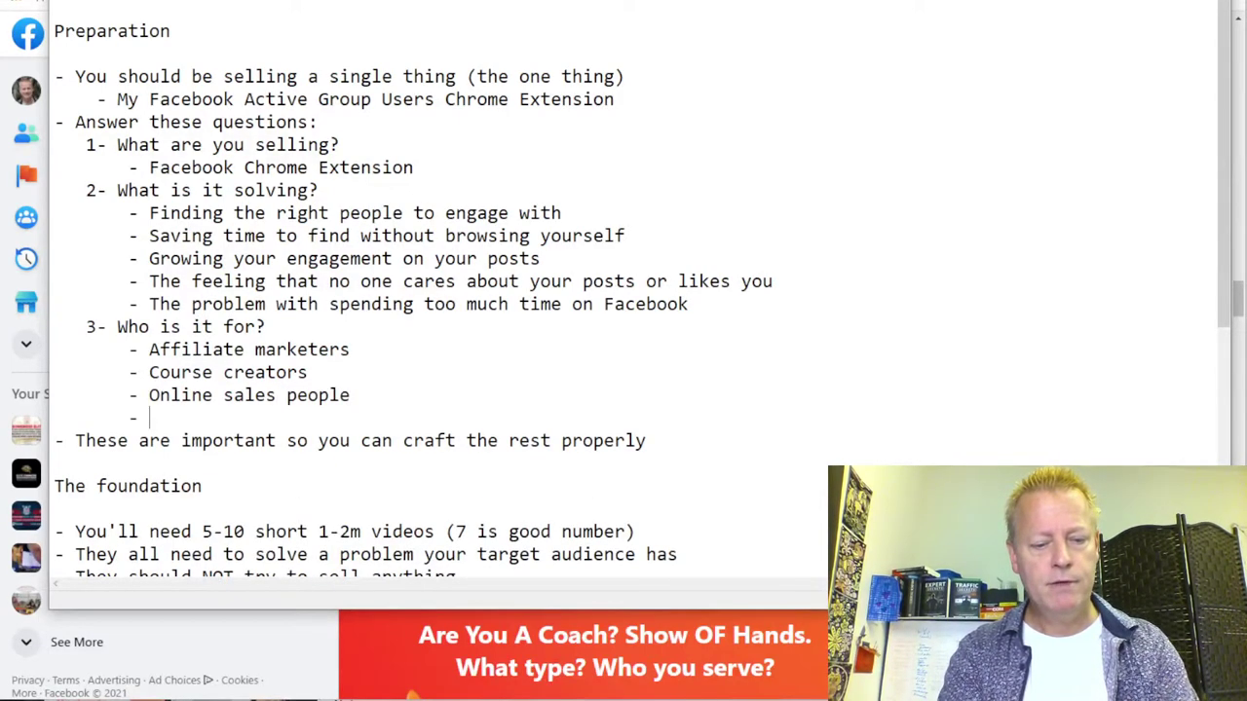
text(Realotors)
key(Return)
key(BackSpace)
key(BackSpace)
key(BackSpace)
key(BackSpace)
key(BackSpace)
key(BackSpace)
key(BackSpace)
key(BackSpace)
text(a)
key(BackSpace)
text(altors)
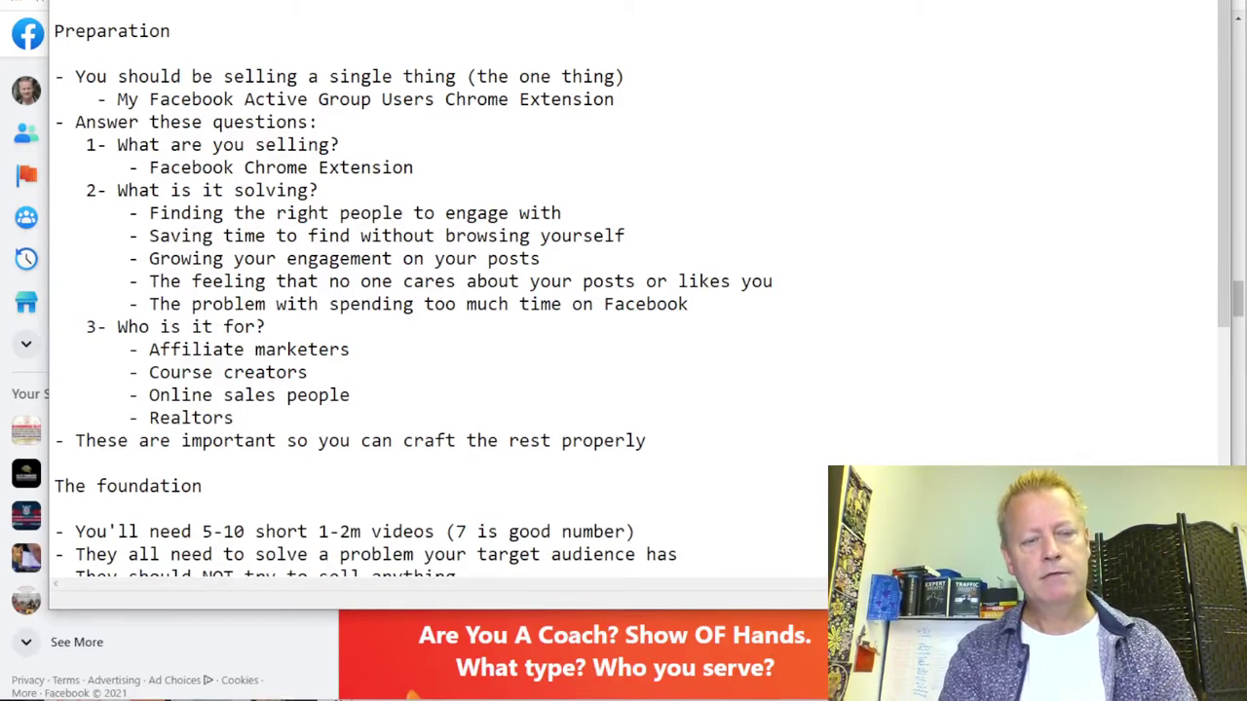
key(Return)
text(-)
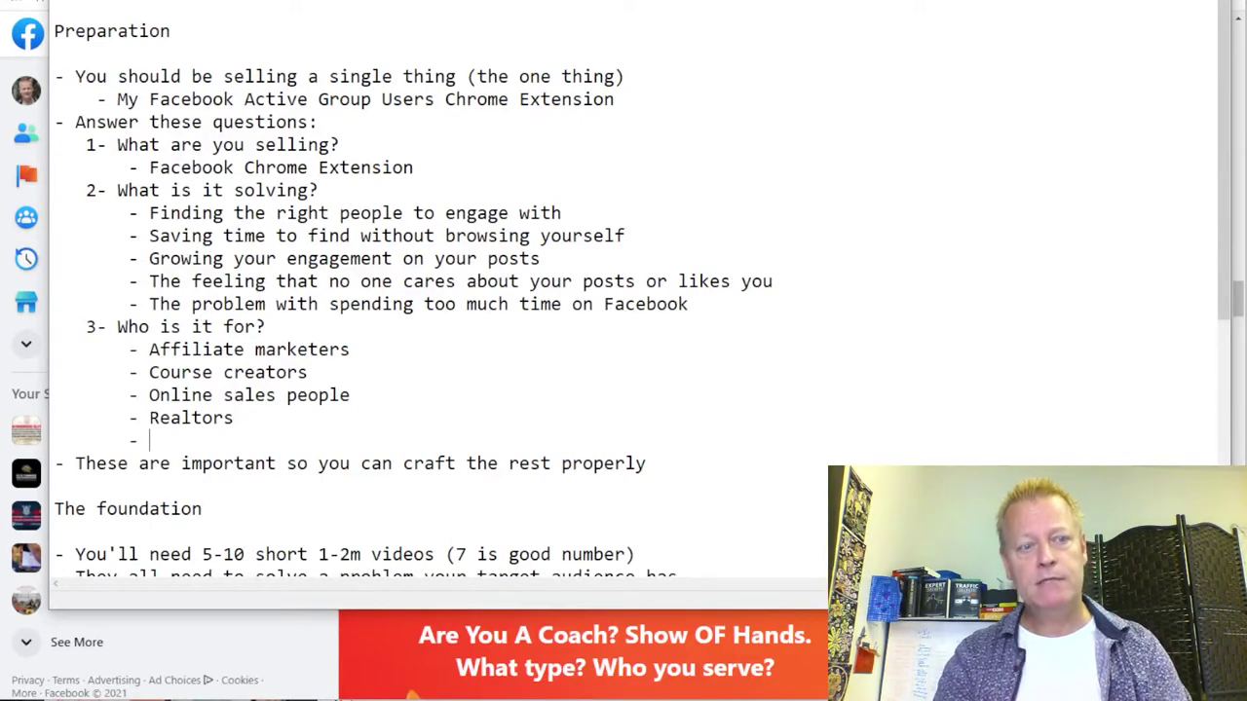
Complete the bullet as 'Define your single avatar for your ad campaign', correcting typos
text(Define )
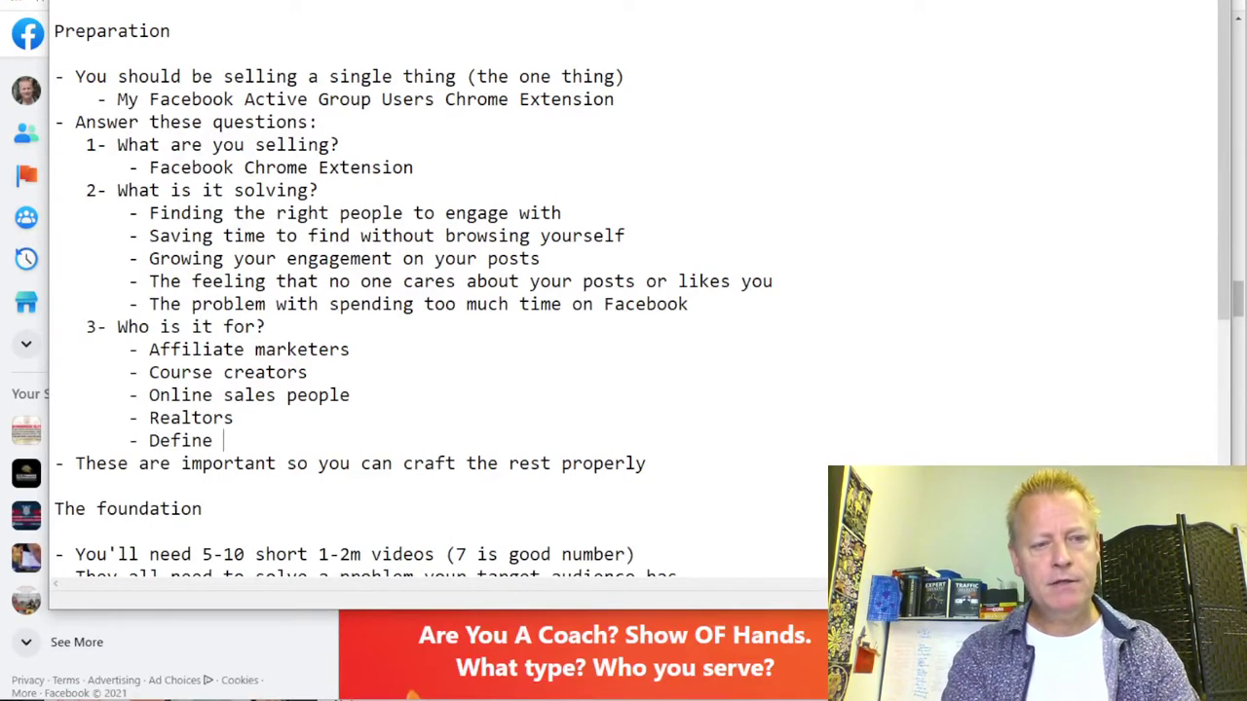
text(your since)
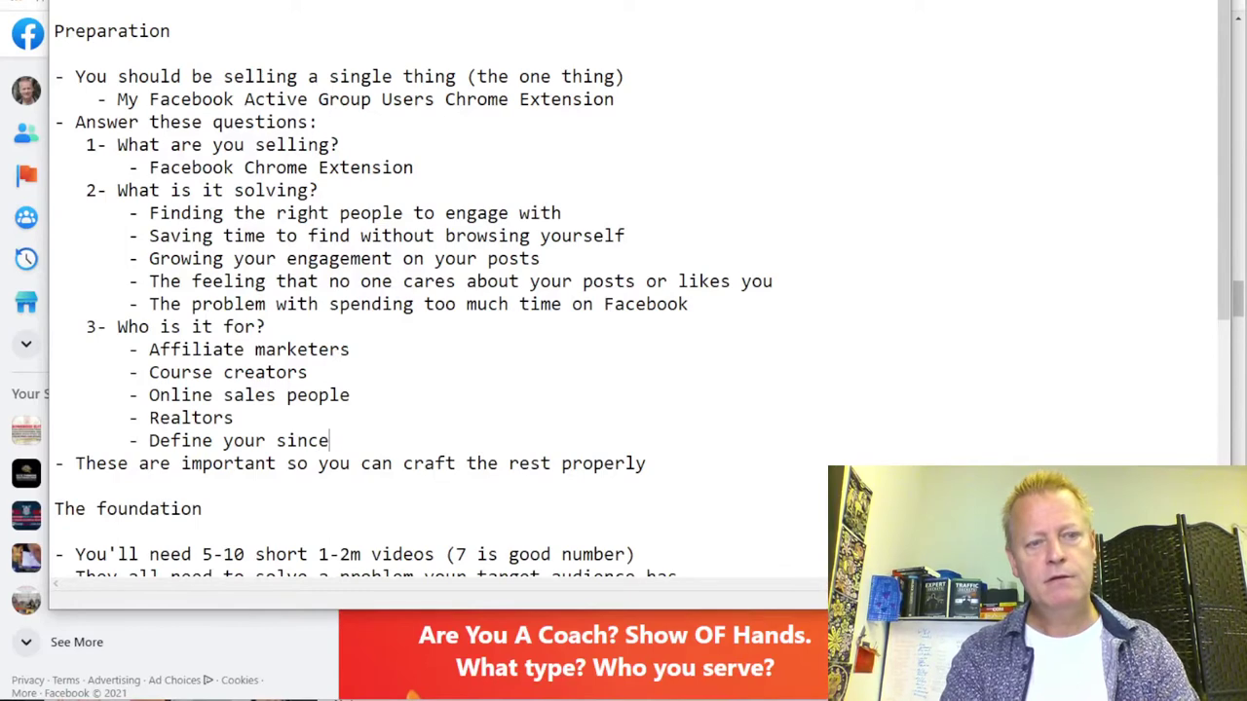
key(BackSpace)
key(BackSpace)
text(gle ava)
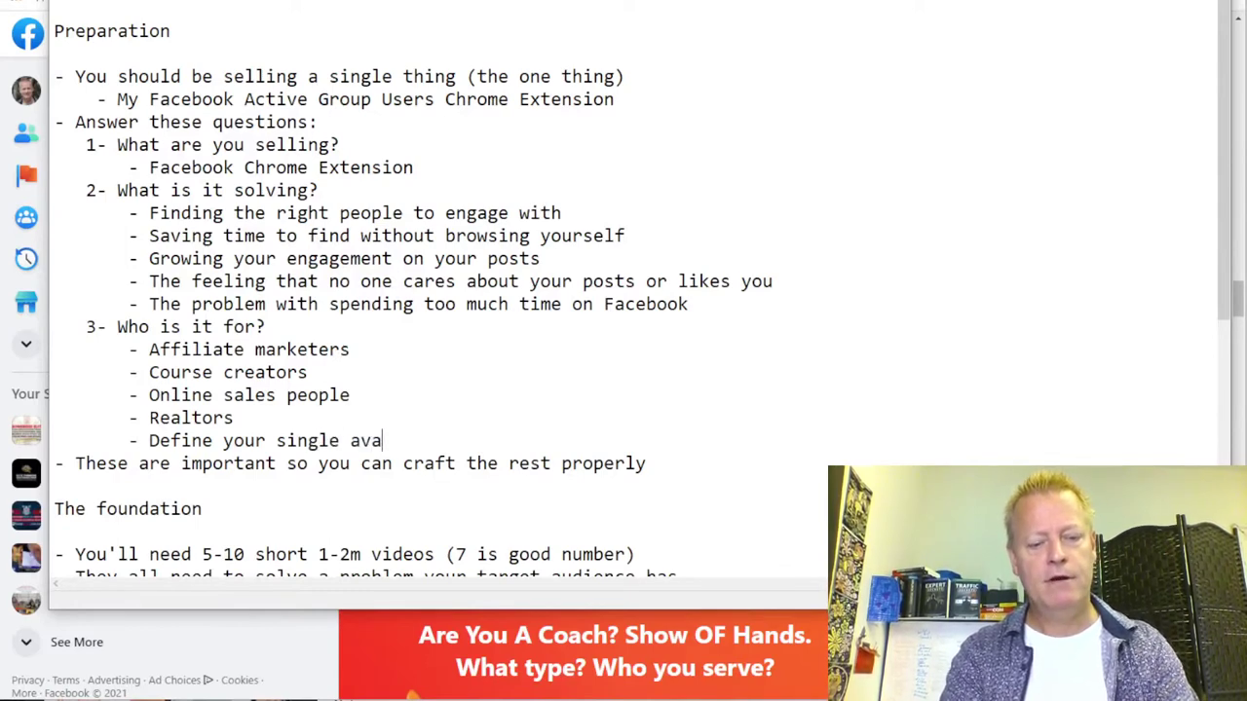
text(tar for you)
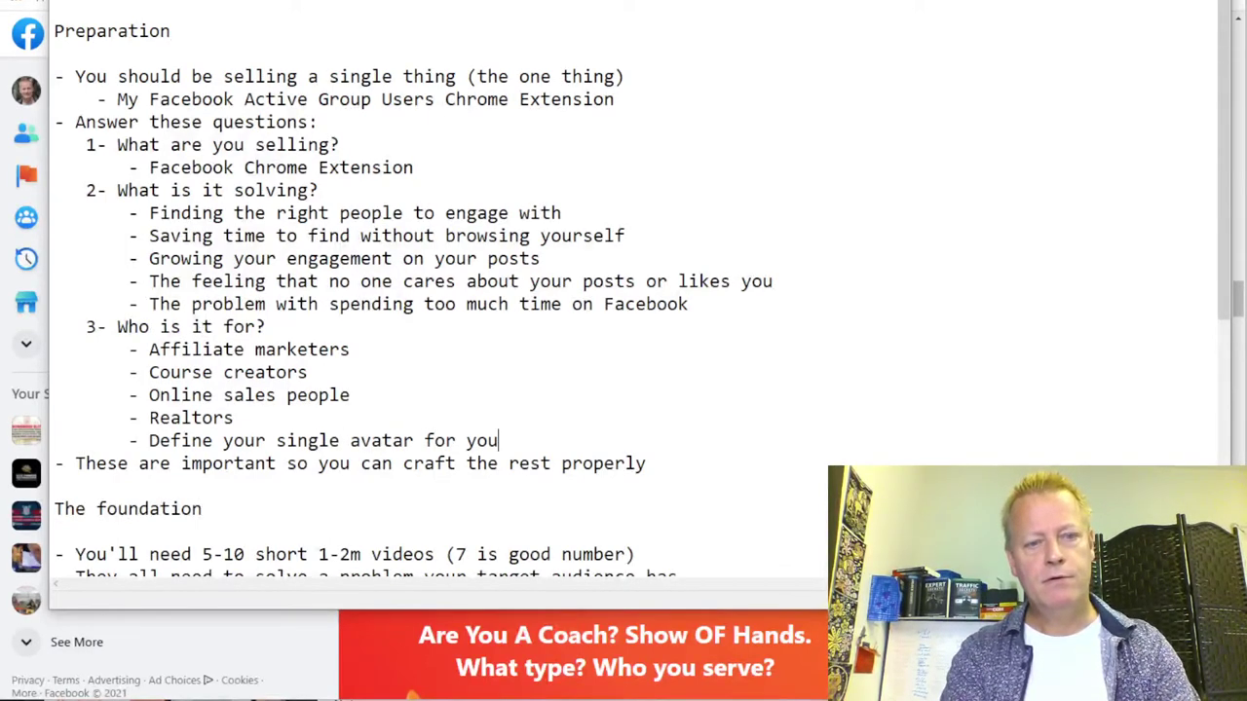
text(r ad cam)
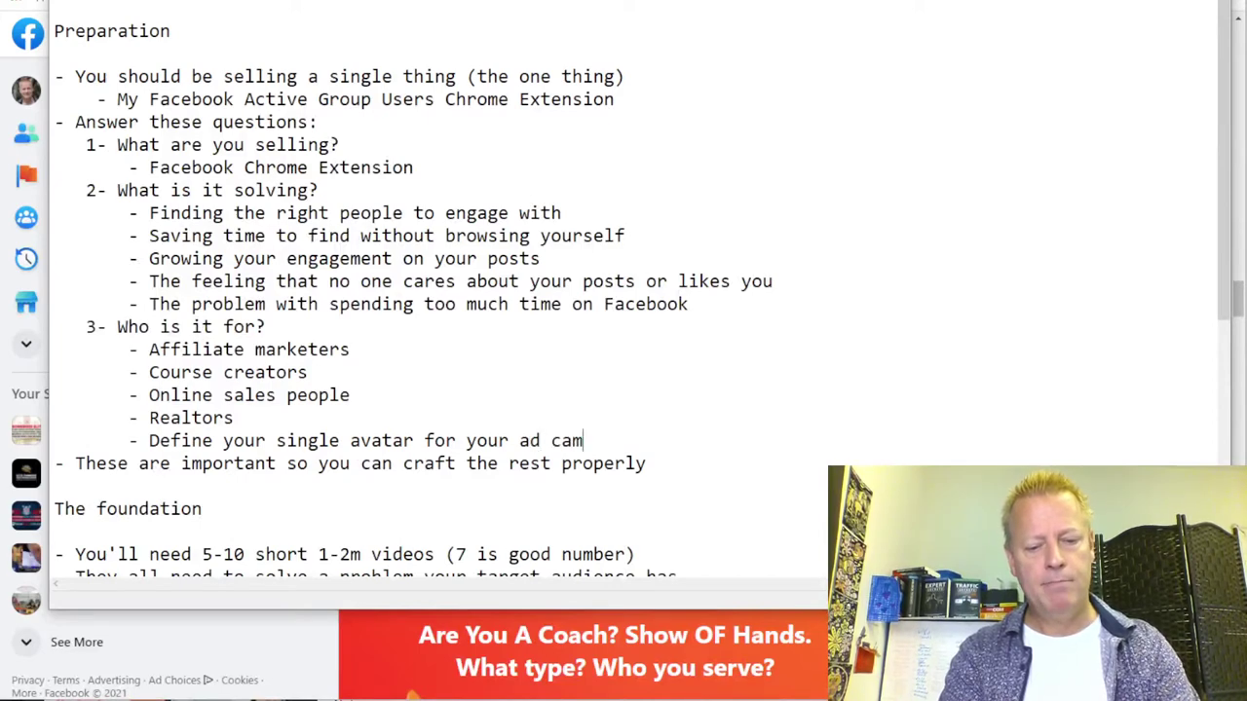
text(paign)
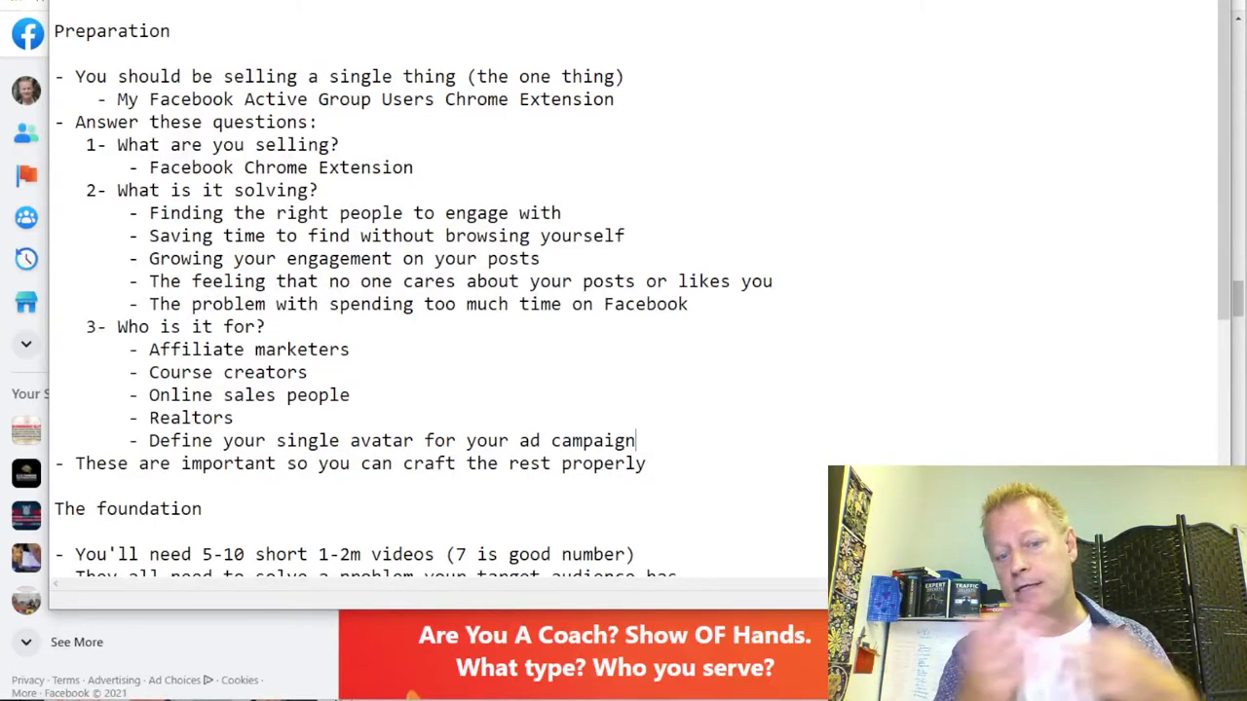
key(Down)
key(Down)
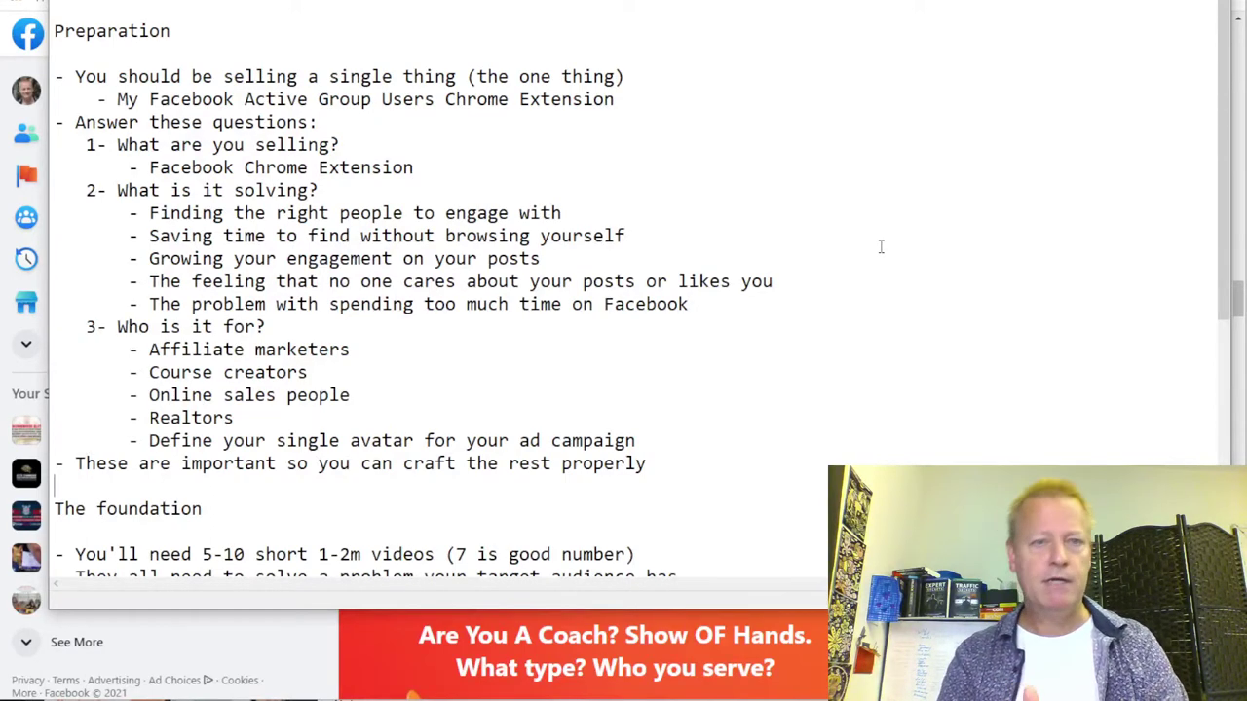
Add '4- Clearly define your "one thing"' after the avatar bullet, with a blank line below
key(Down)
key(Down)
key(Down)
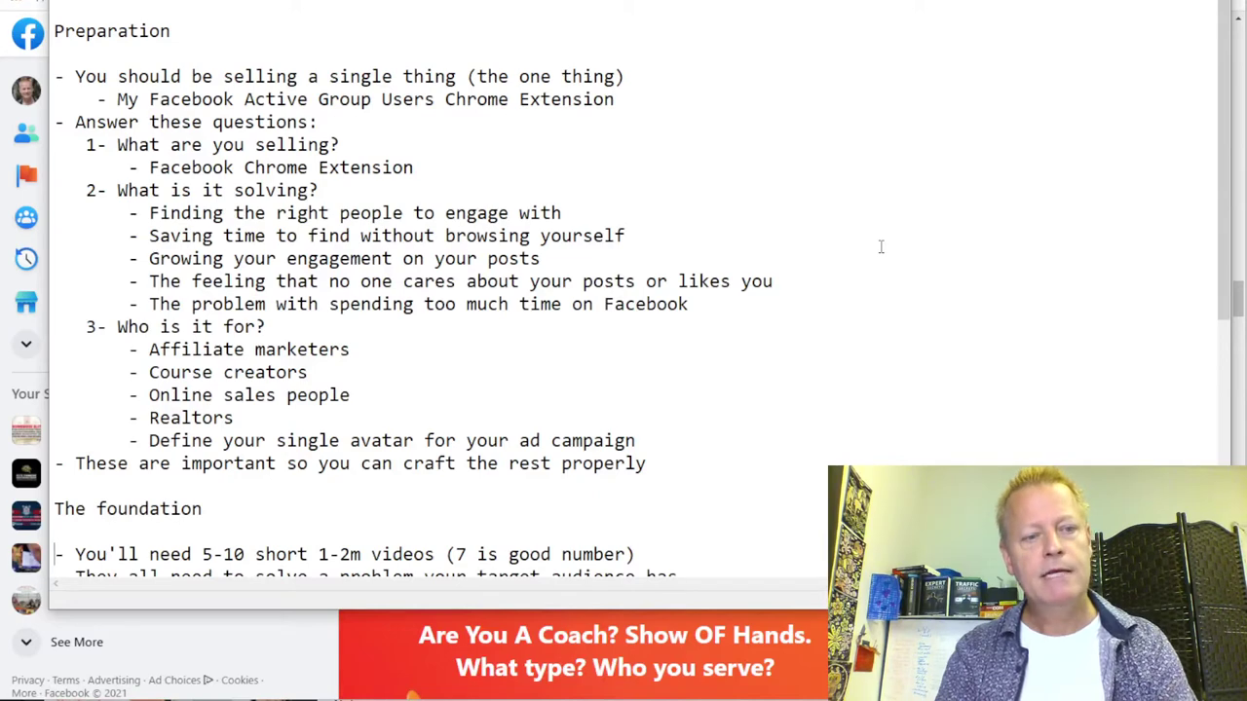
key(Down)
key(Down)
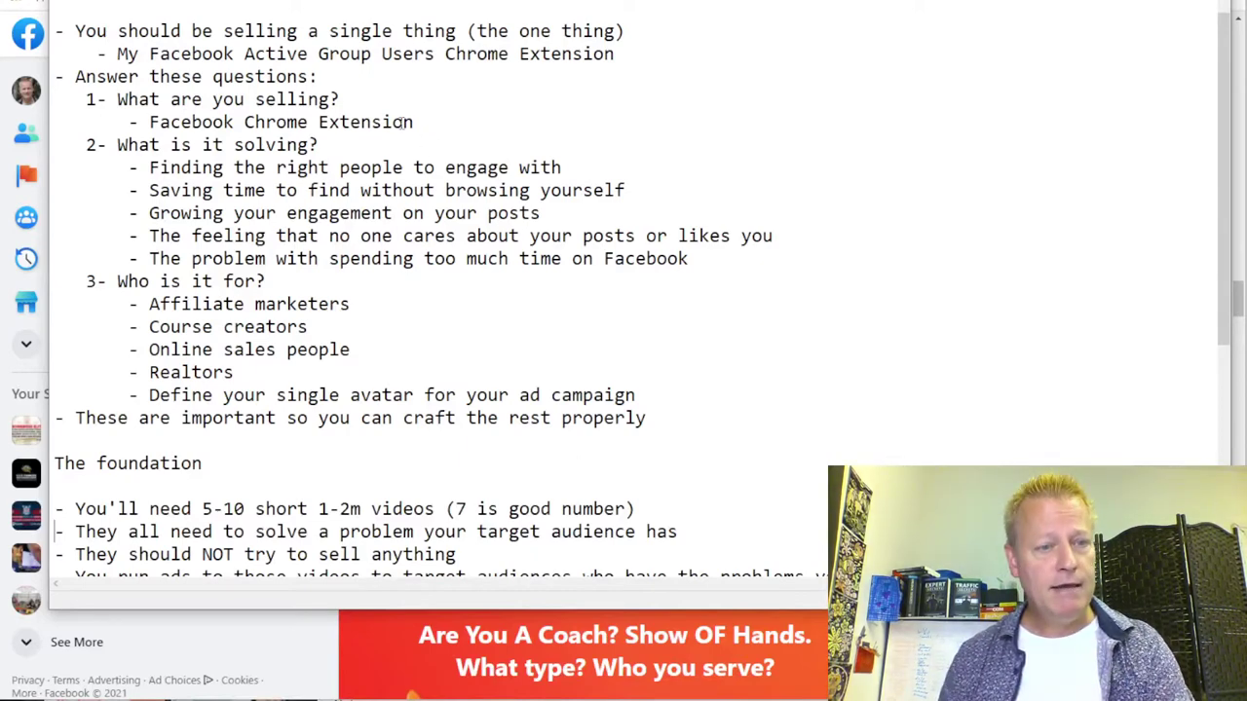
click(659, 394)
key(Return)
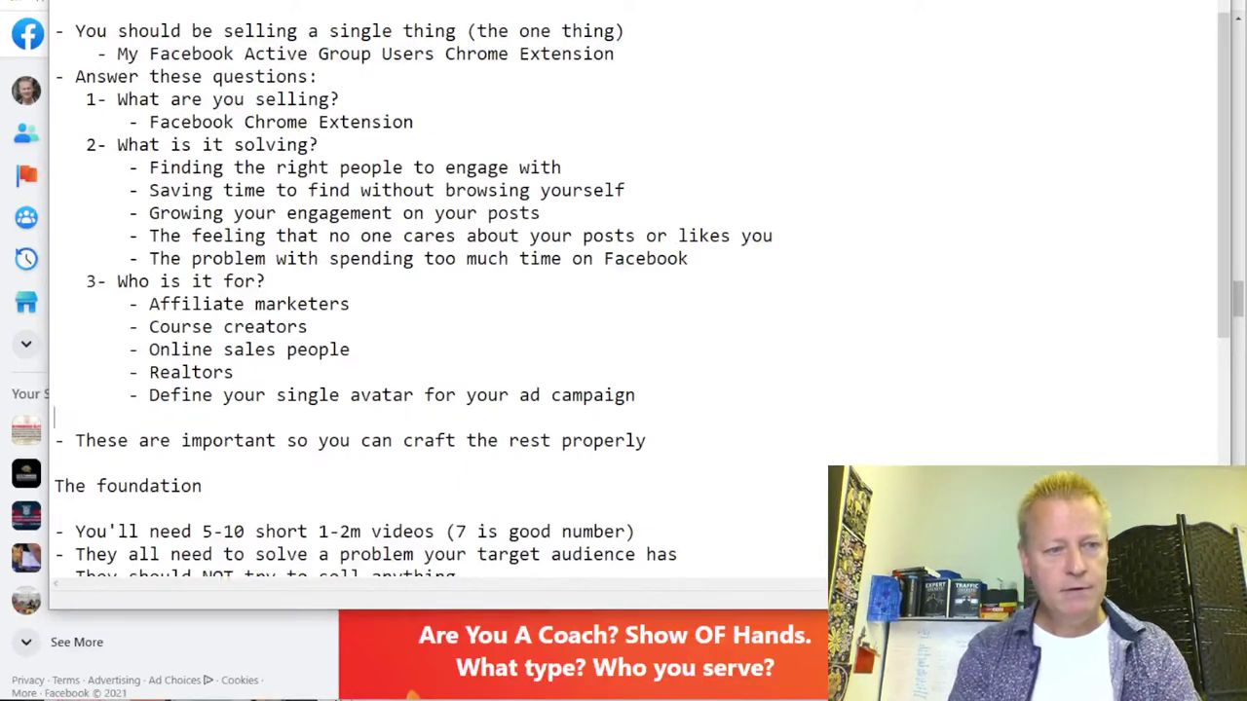
text(4- )
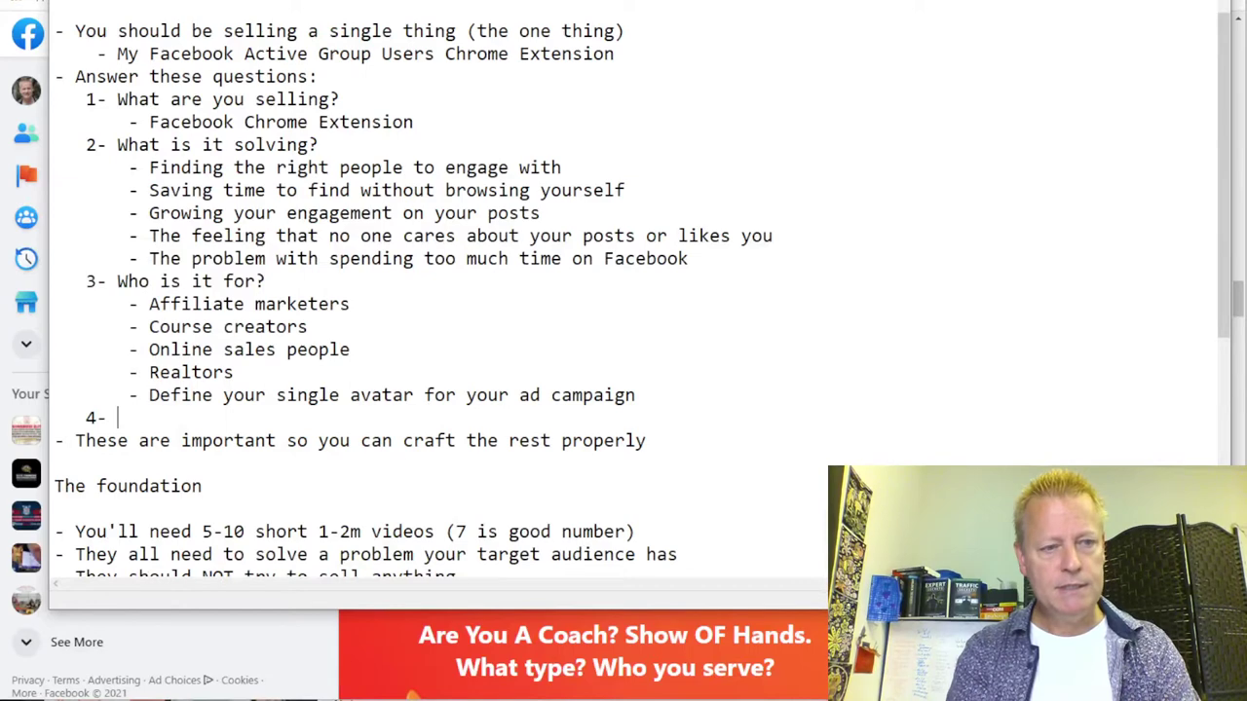
text(Clearl)
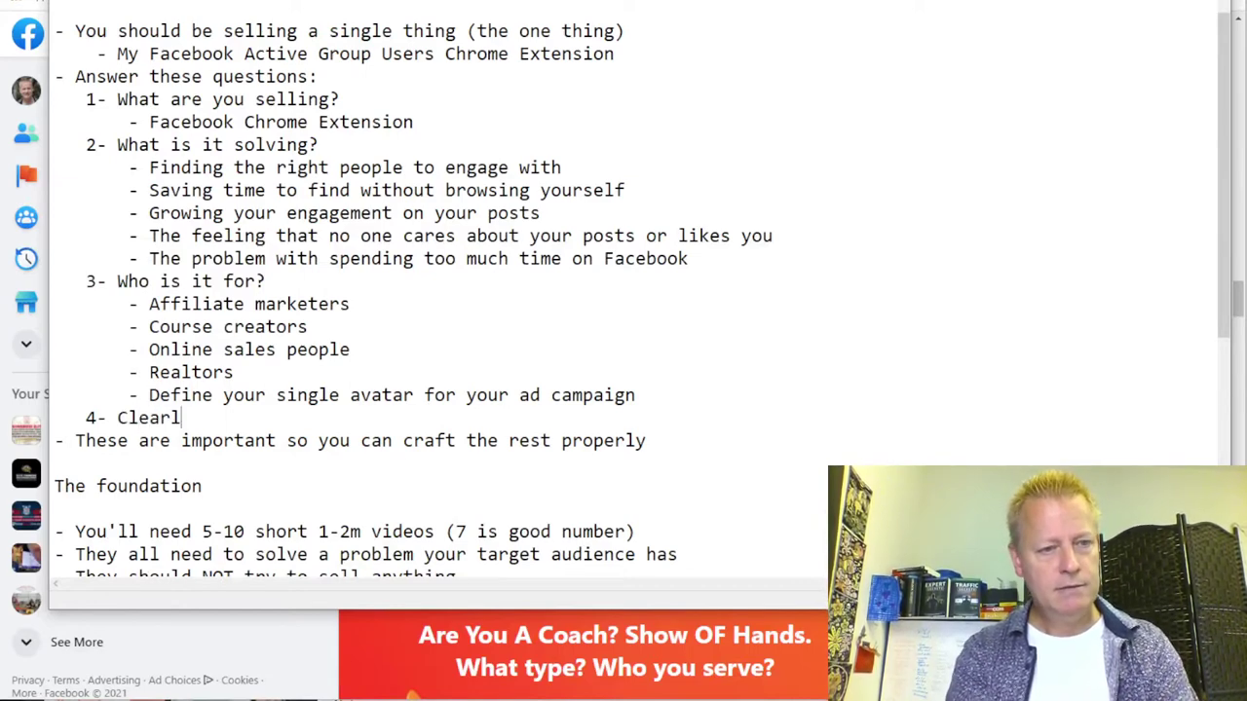
text(y define)
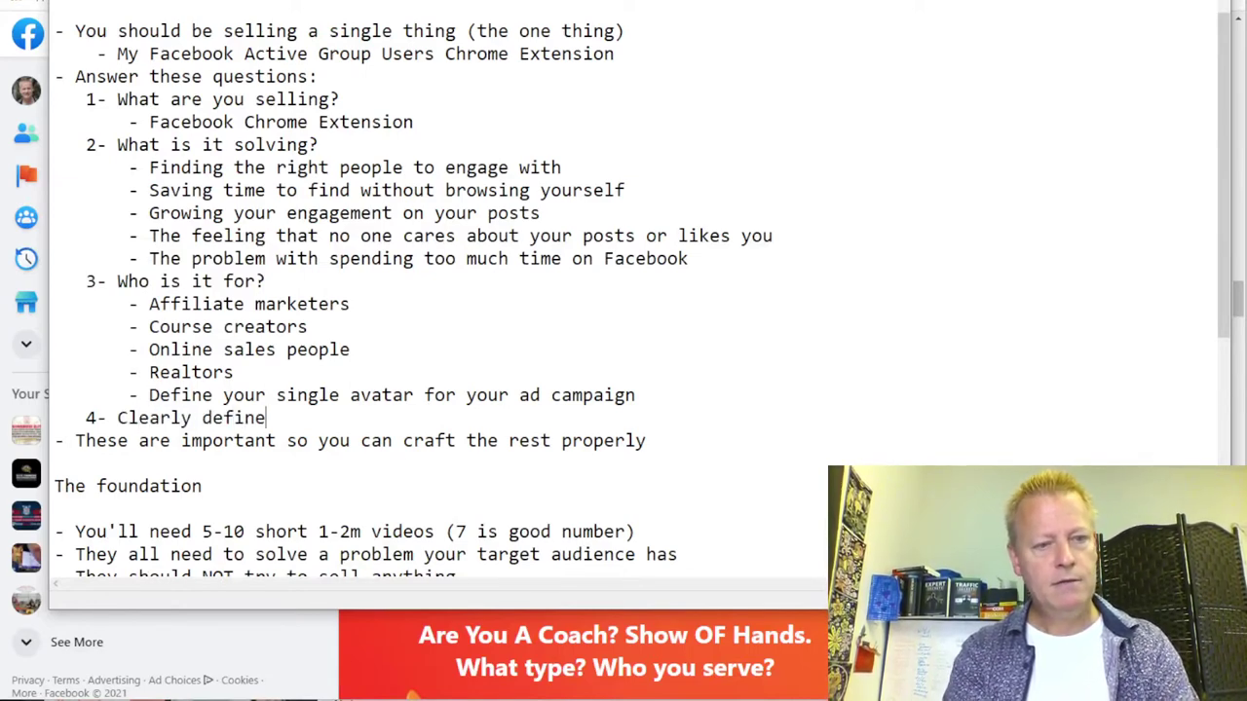
text( your "one)
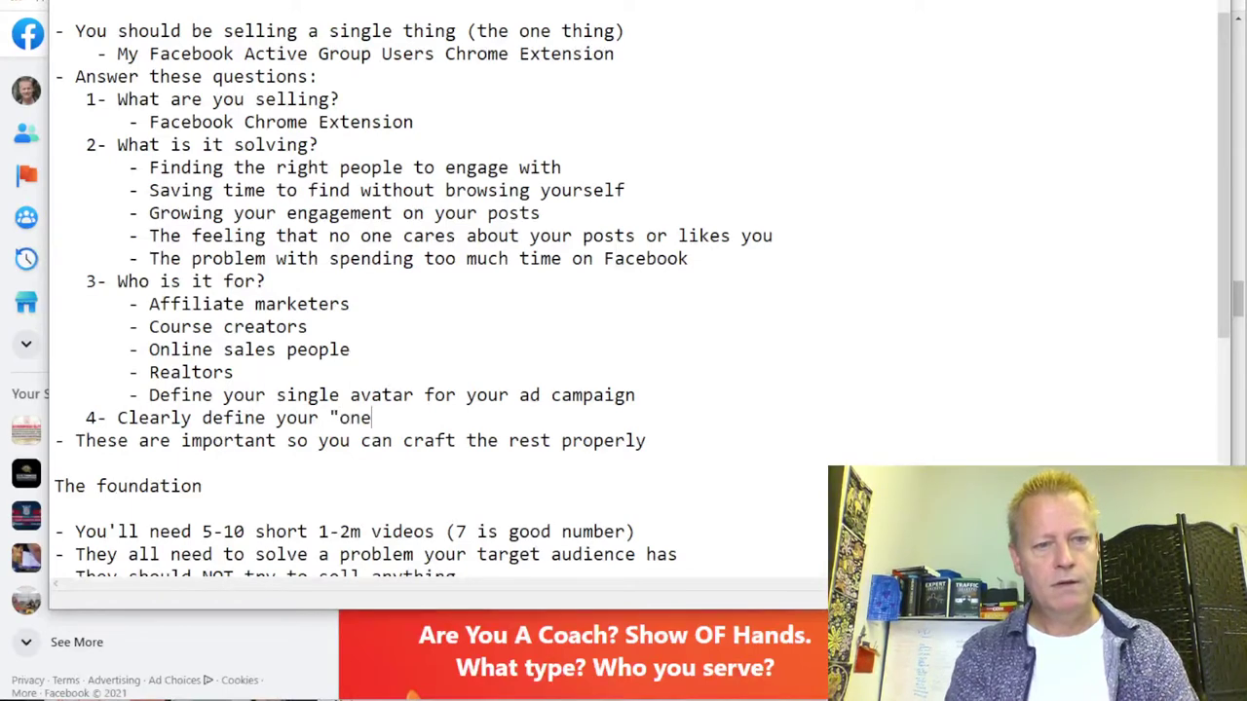
text( thing")
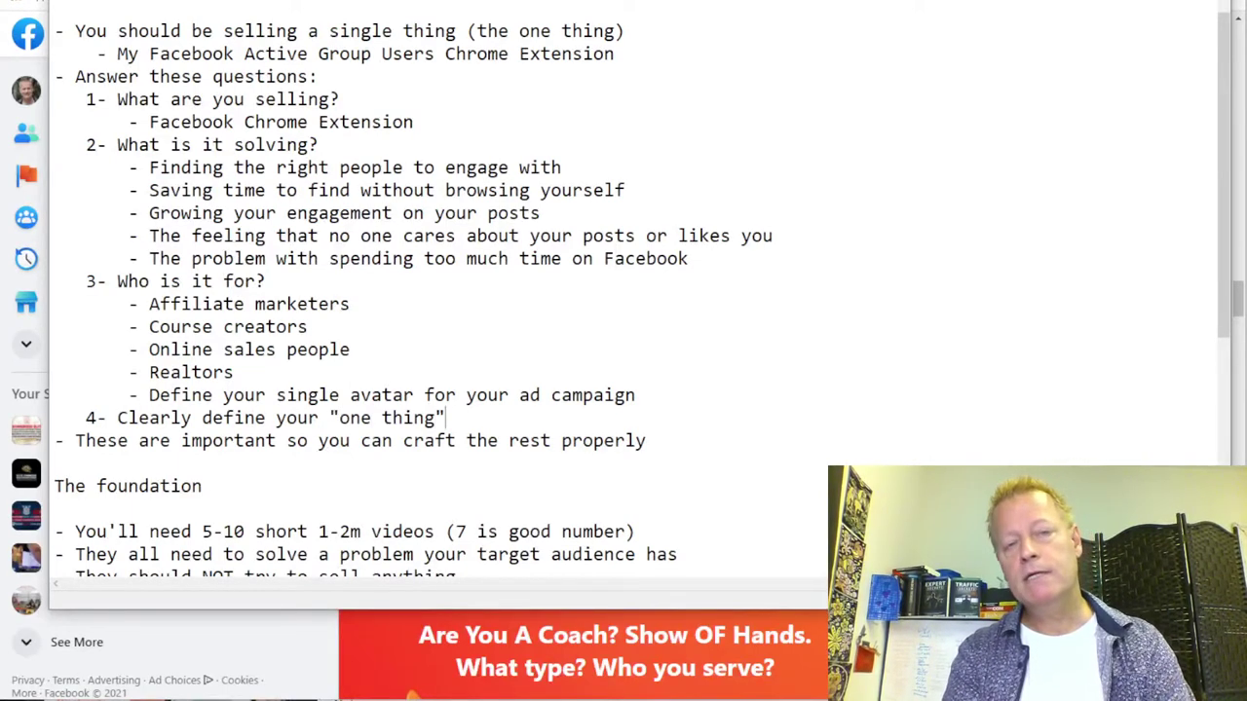
key(Return)
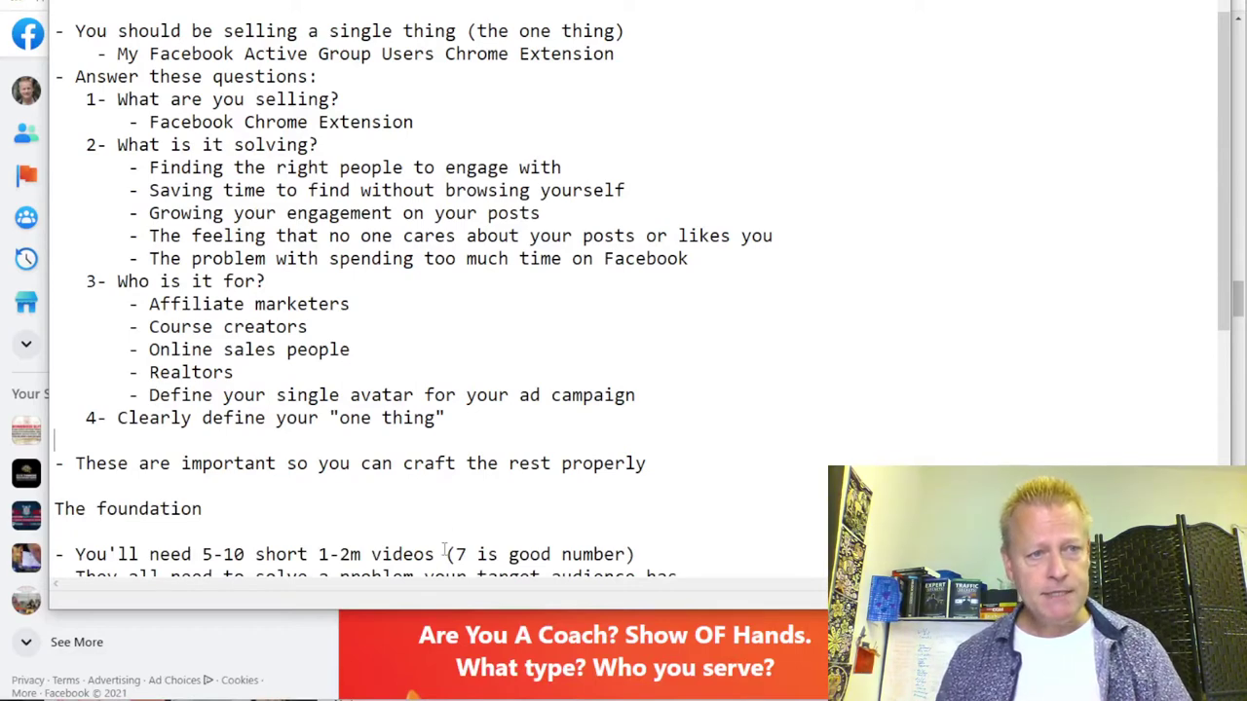
drag(151, 167, 722, 260)
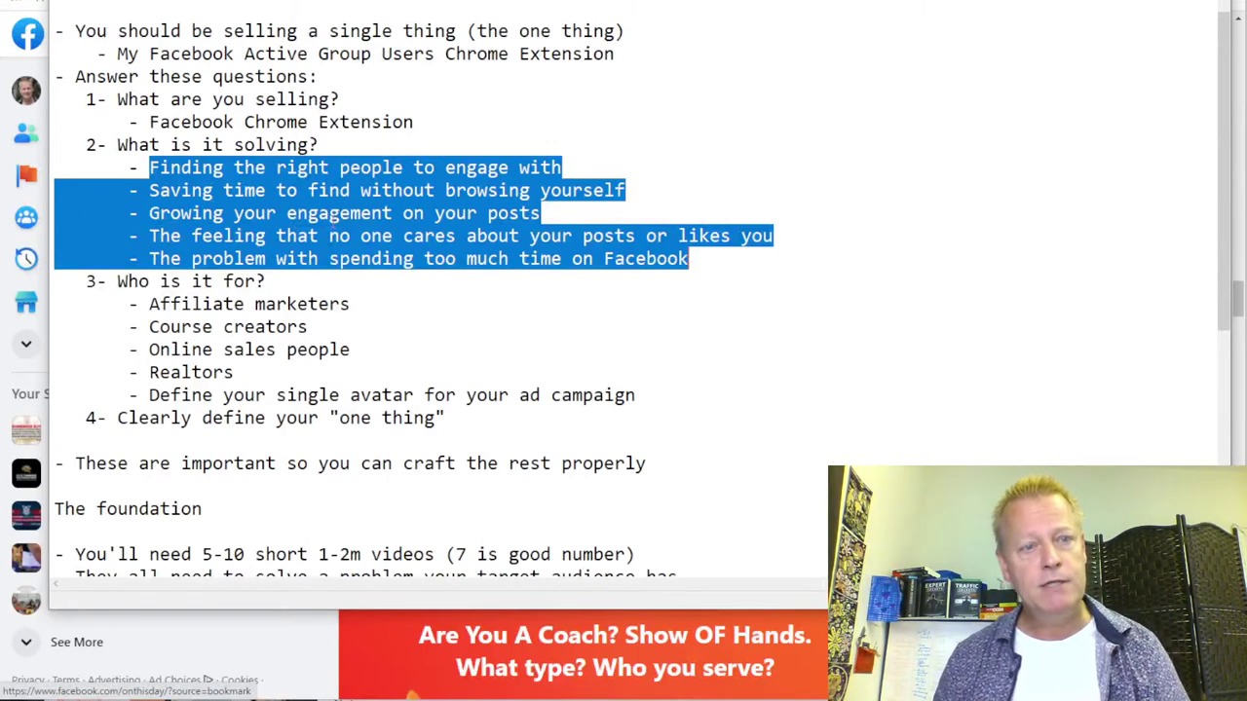
click(322, 221)
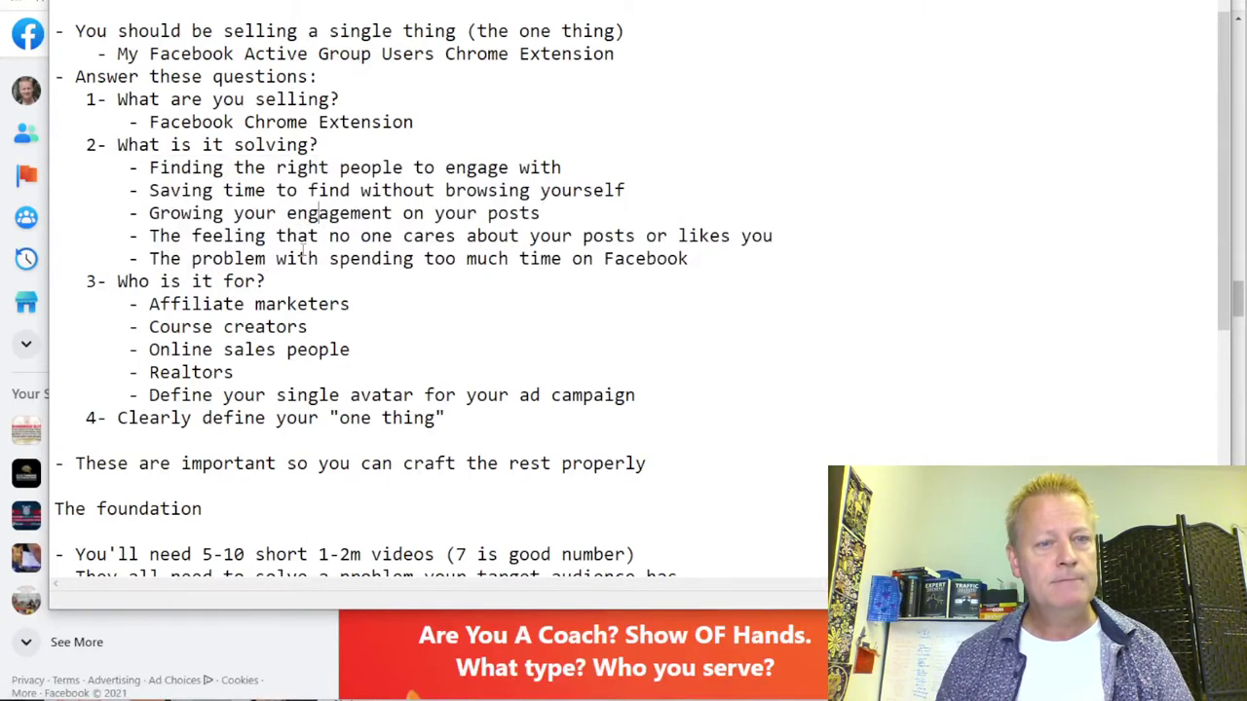
drag(193, 258, 690, 258)
click(213, 258)
drag(195, 236, 776, 235)
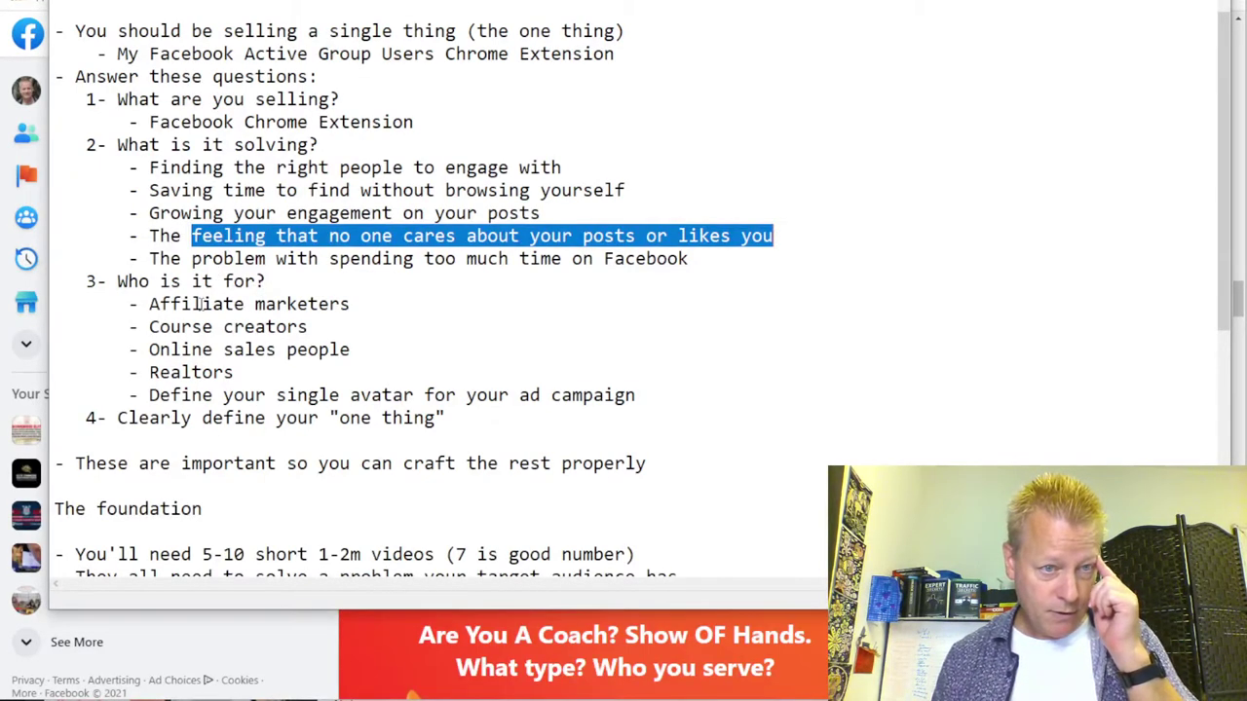
click(382, 433)
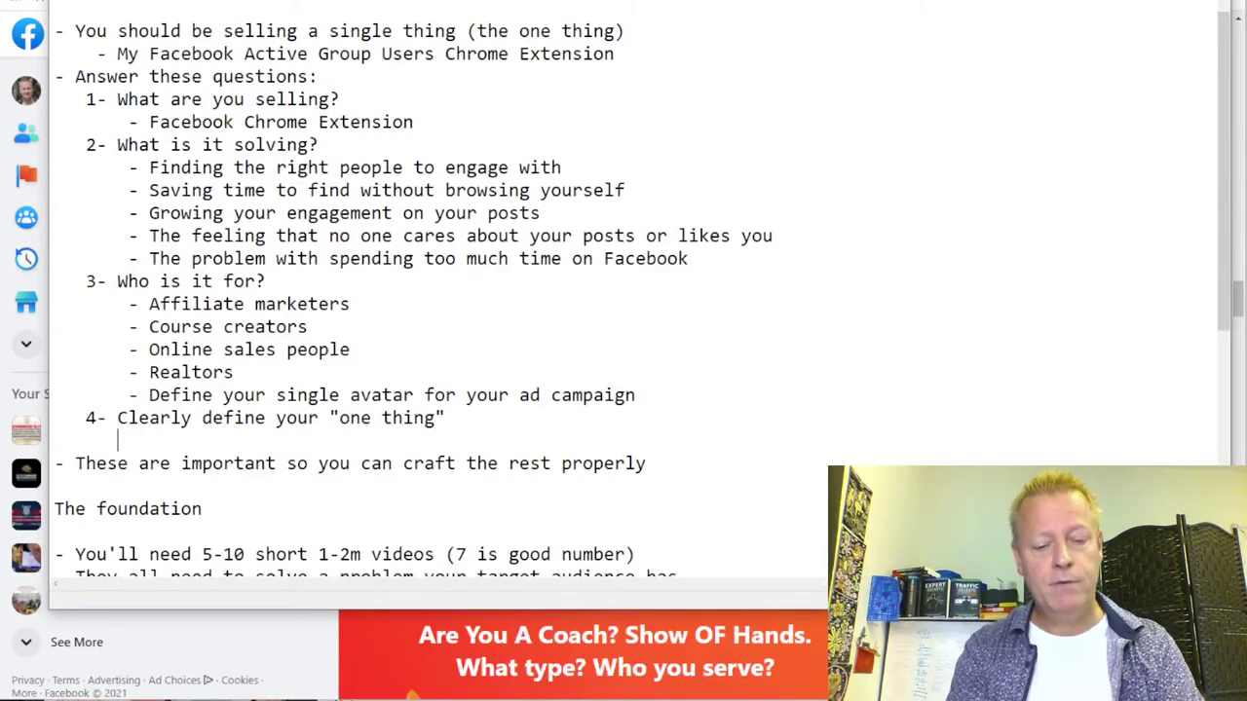
Type 'How to x without x' and a draft 'How to grow your Facebook engagement with the right people'
text(How to )
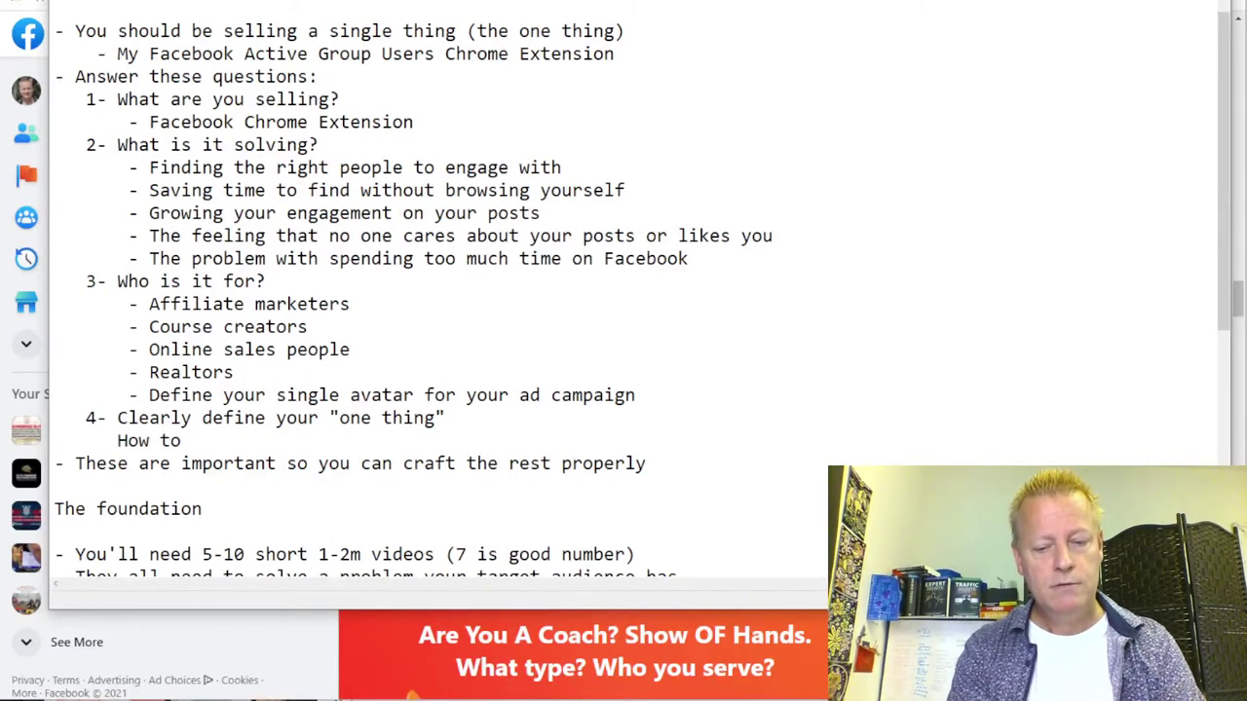
text(x wi)
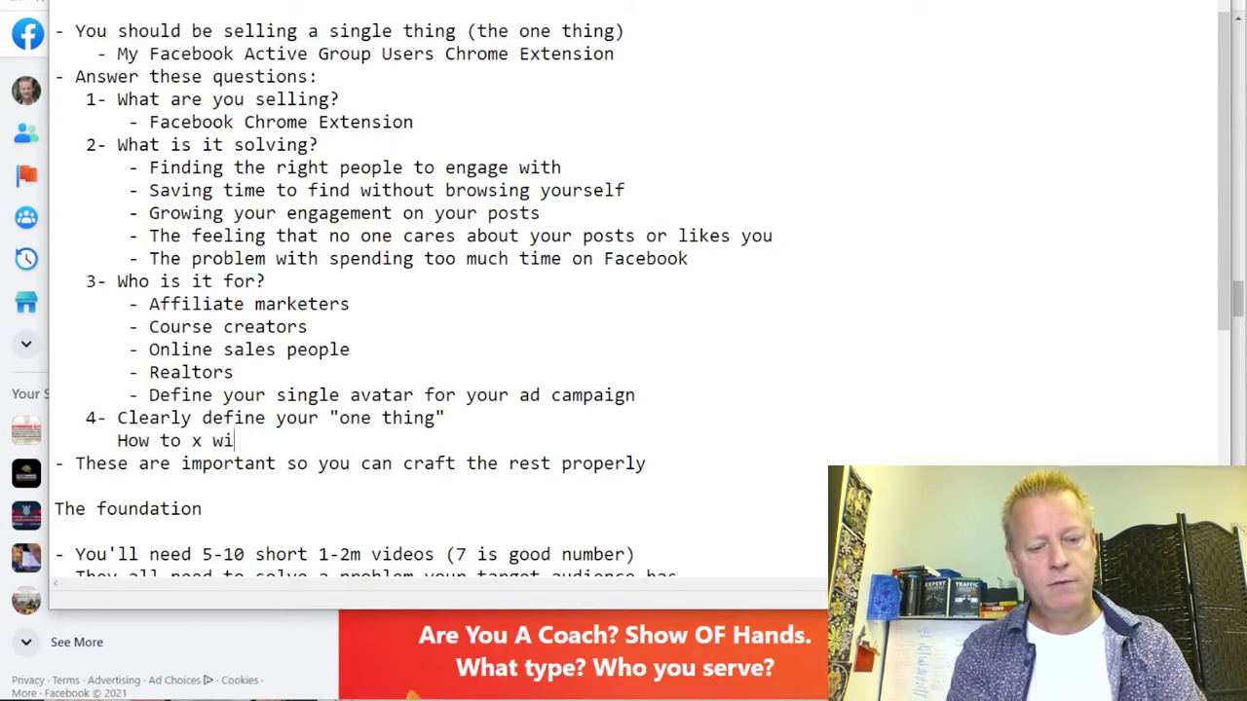
text(thout x)
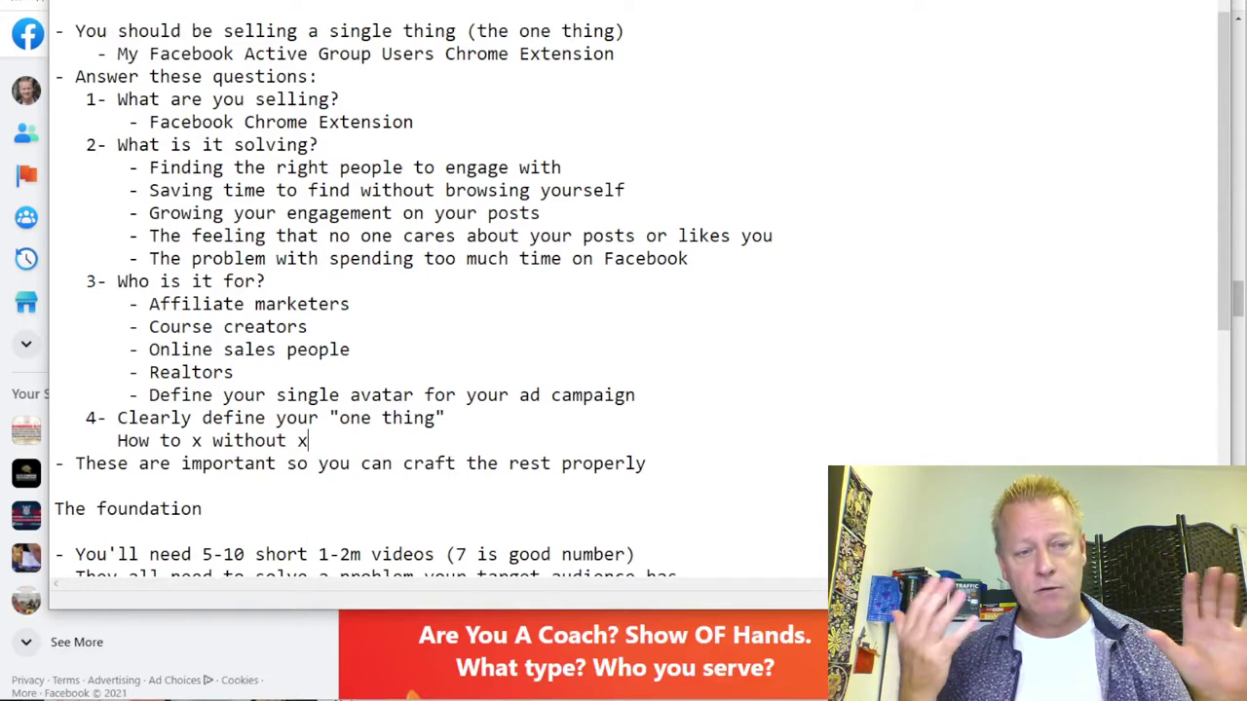
key(Return)
text(How)
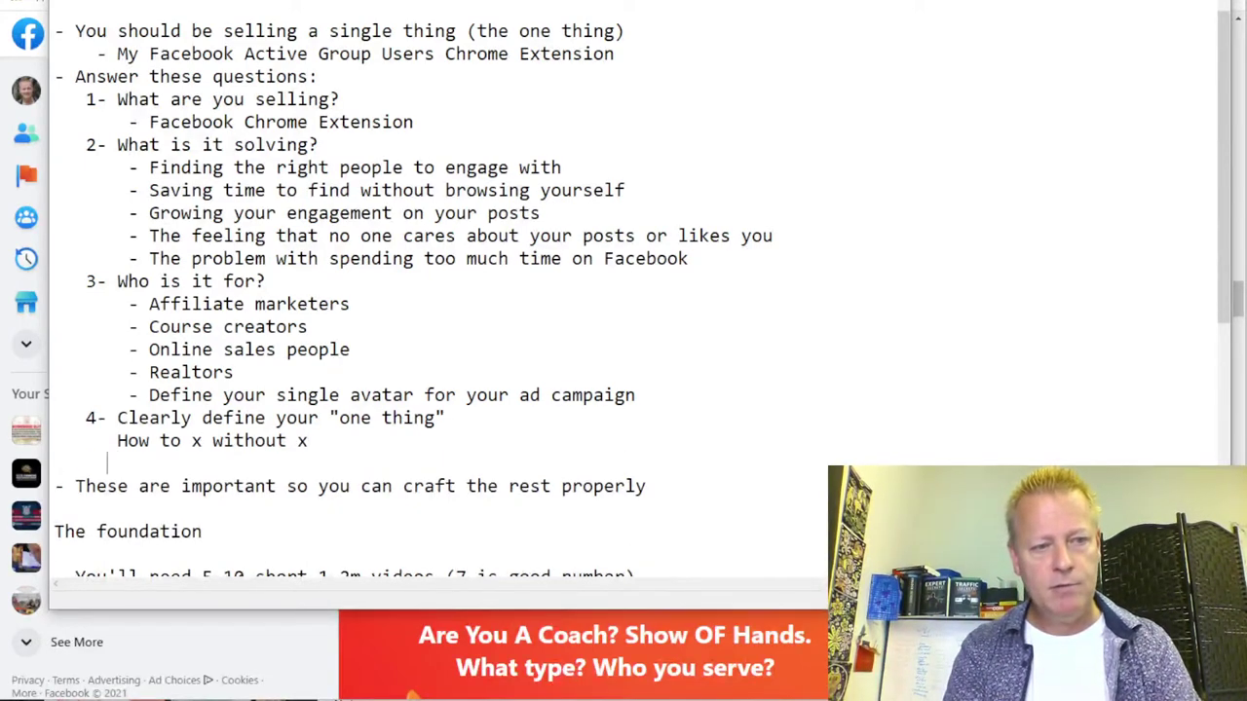
text( to grow your Facebook en)
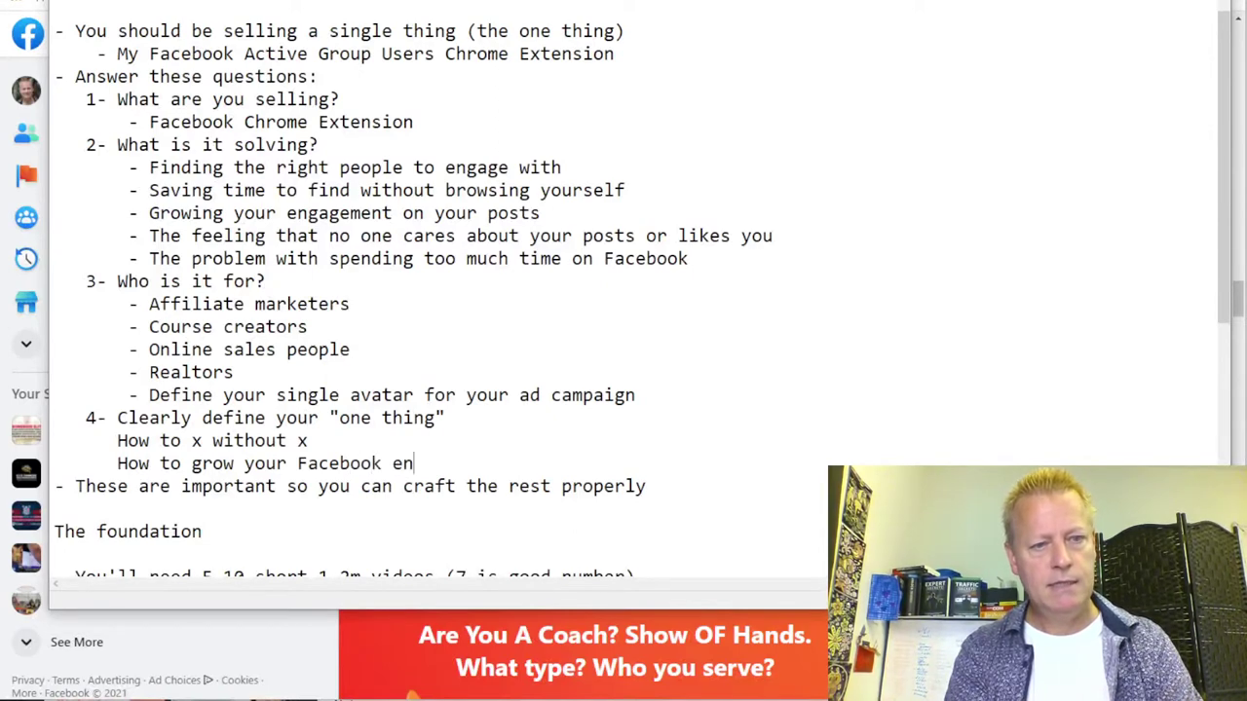
text(gagement)
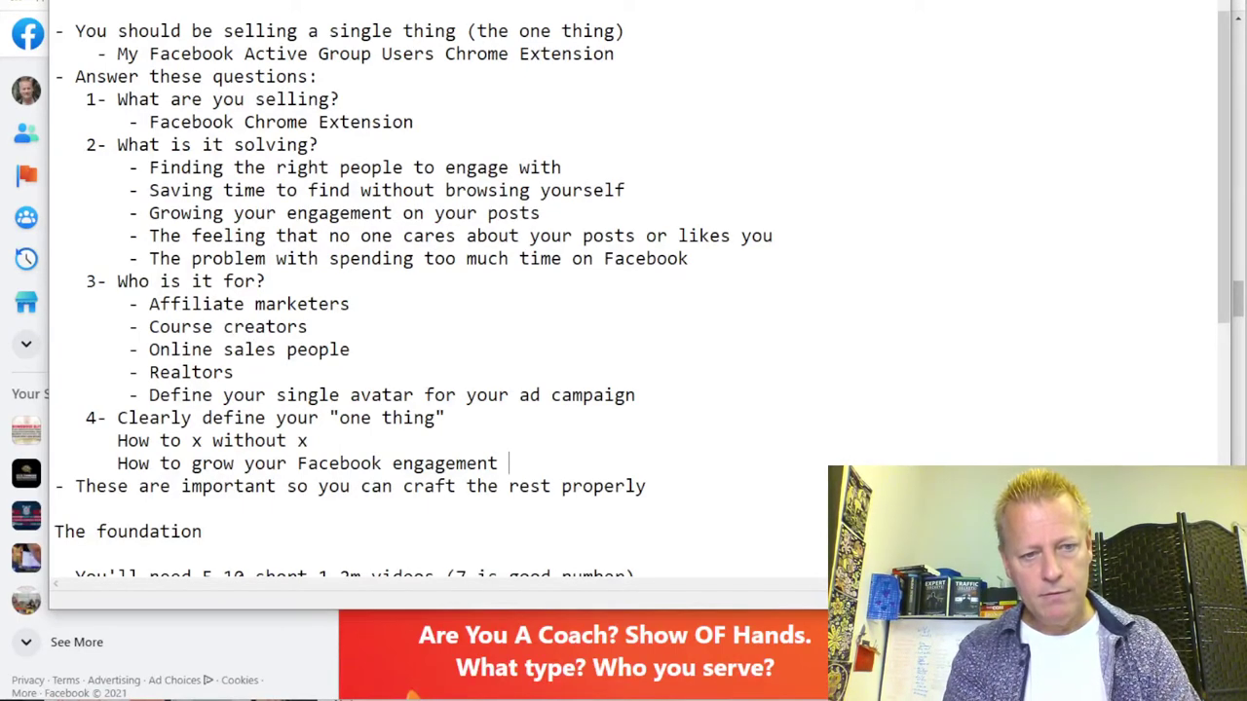
text(with the right people)
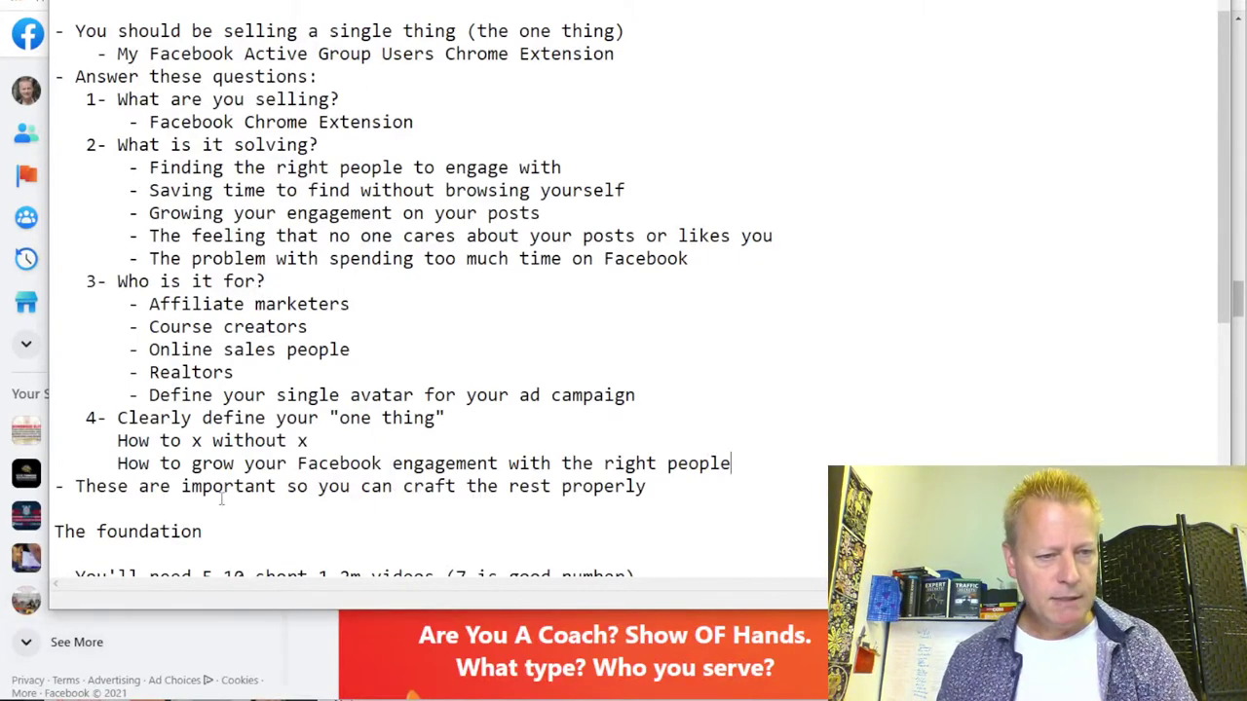
Reword it to attracting the right people by growing engagement, wrapping 'without…the wrong places' onto a second line
click(192, 465)
text(att)
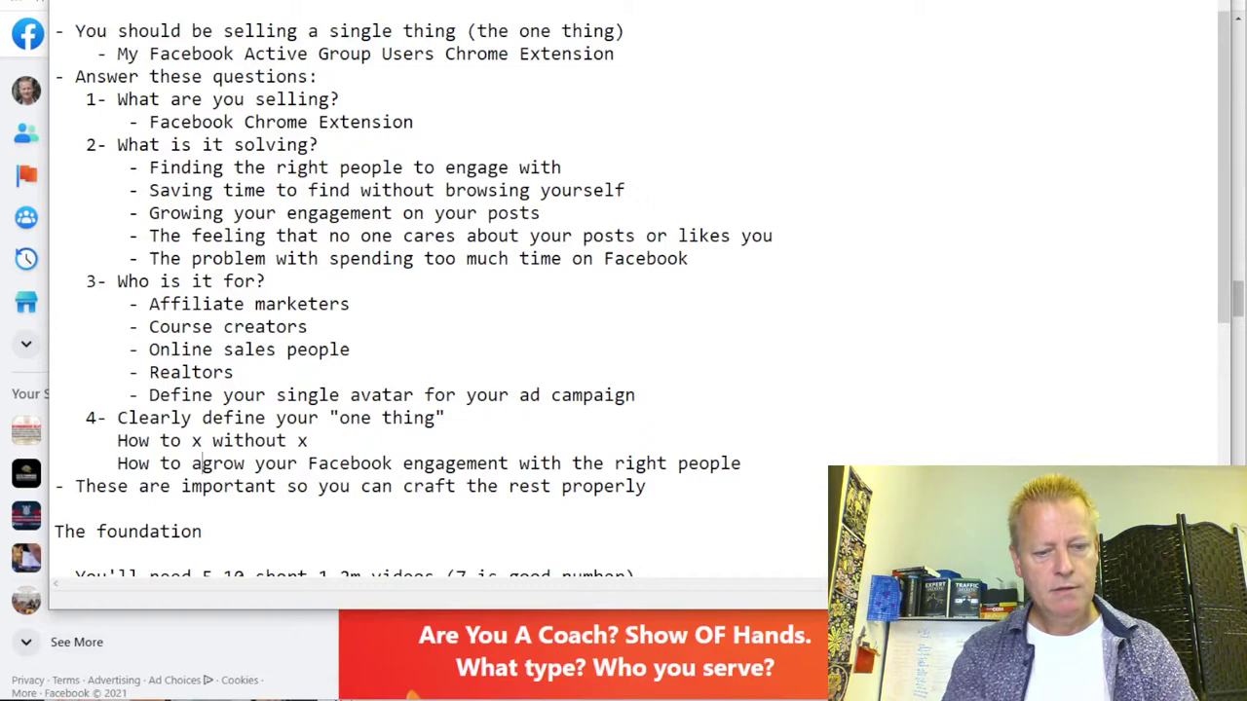
text(ract the right)
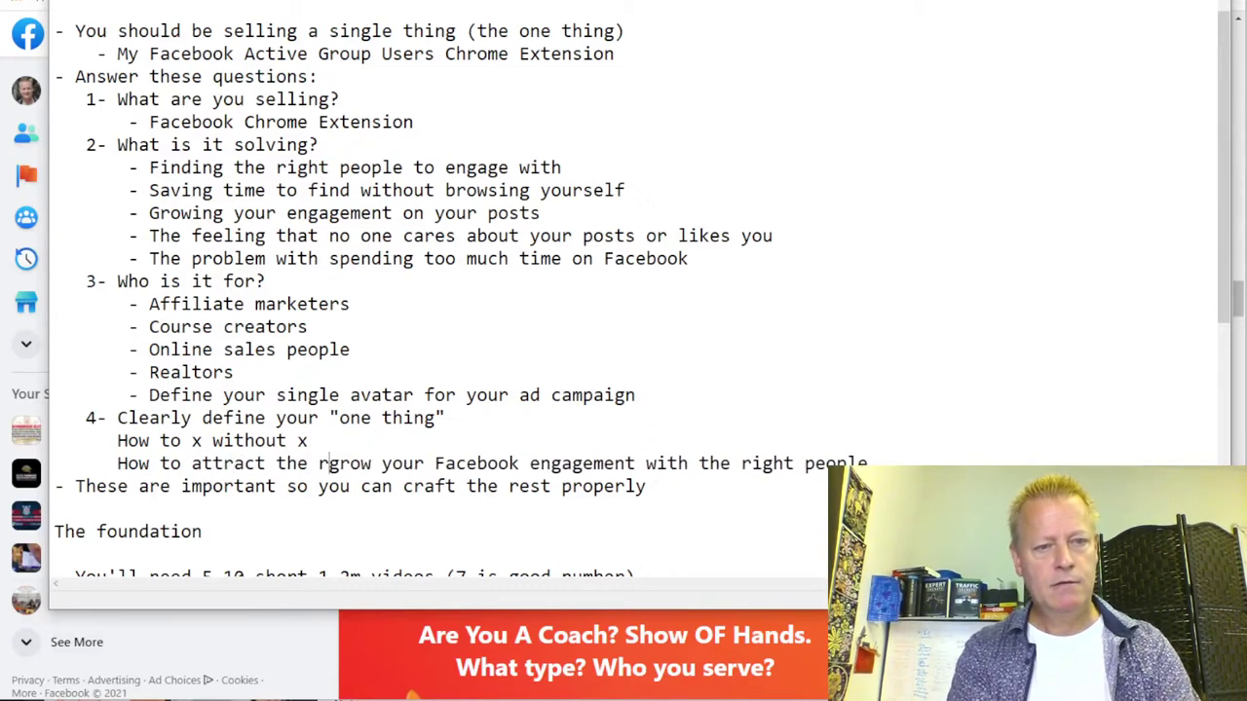
text( people by)
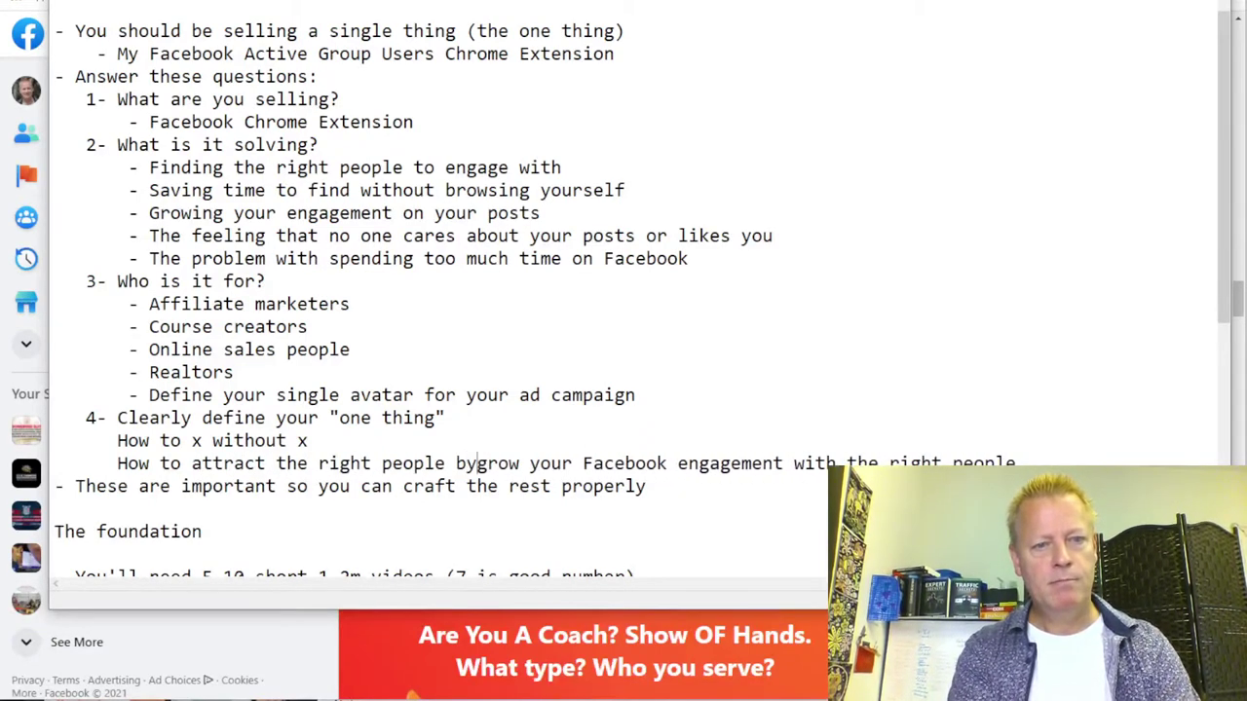
click(532, 464)
text(ing)
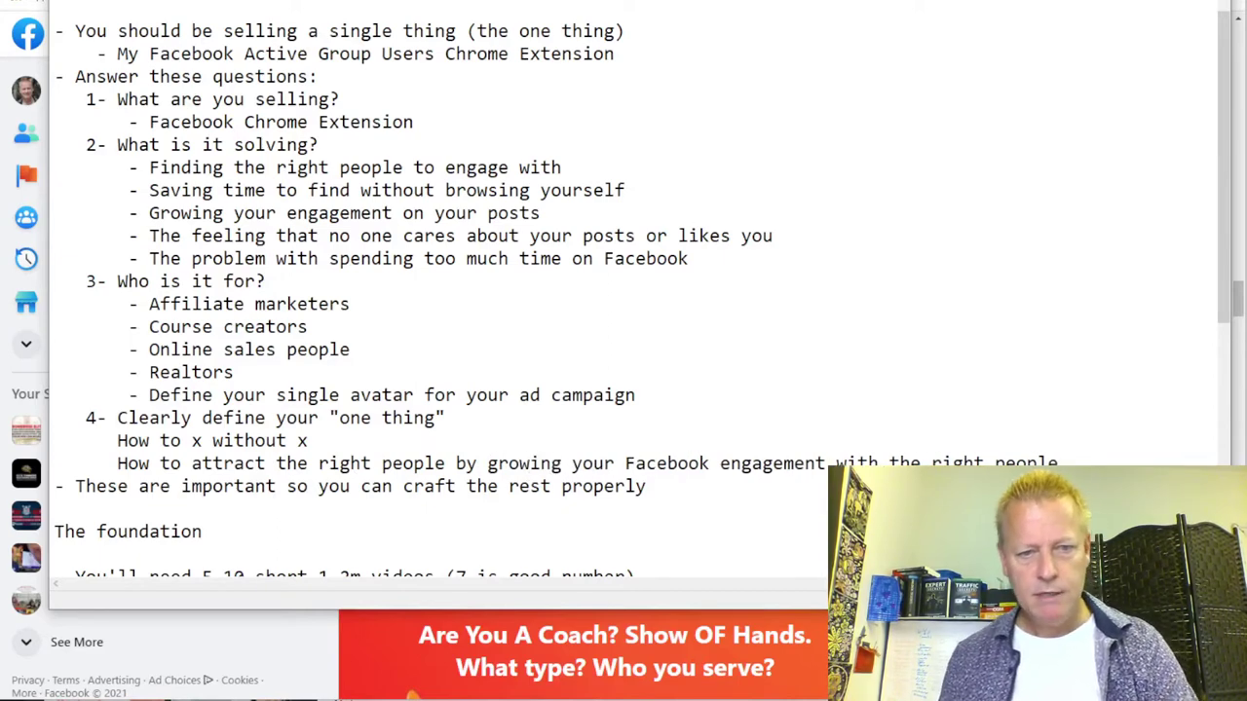
drag(828, 463, 1048, 465)
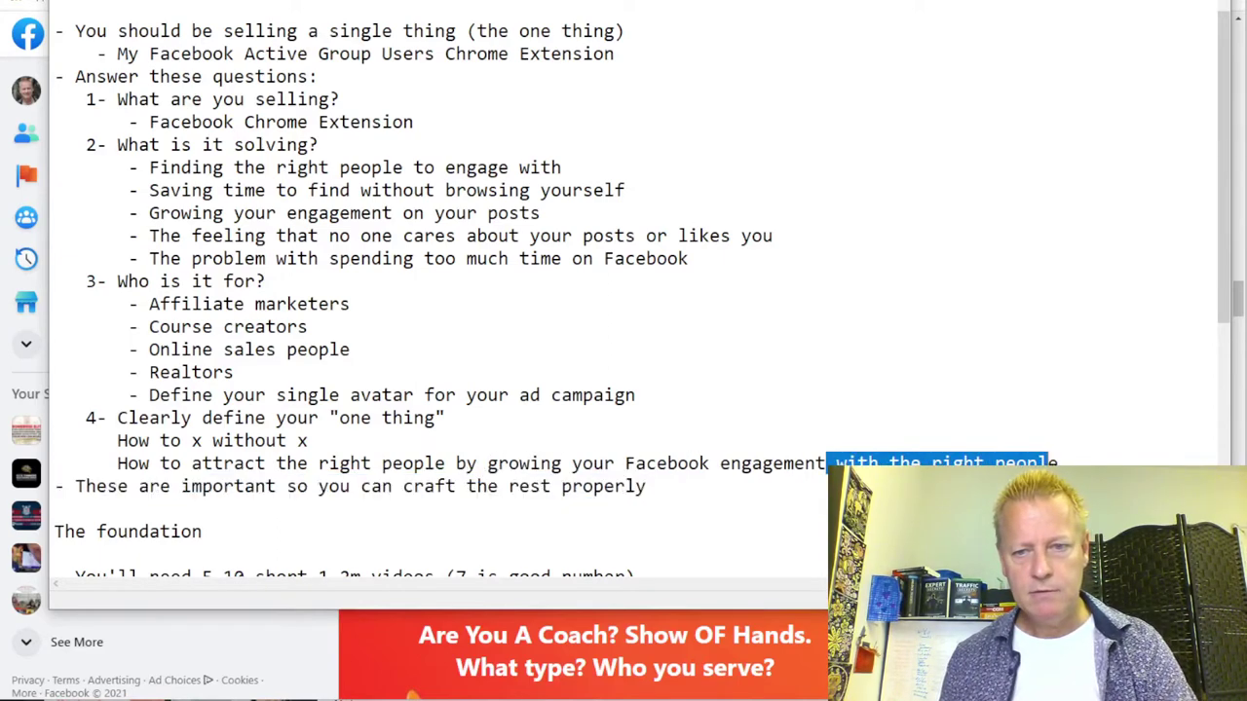
key(Delete)
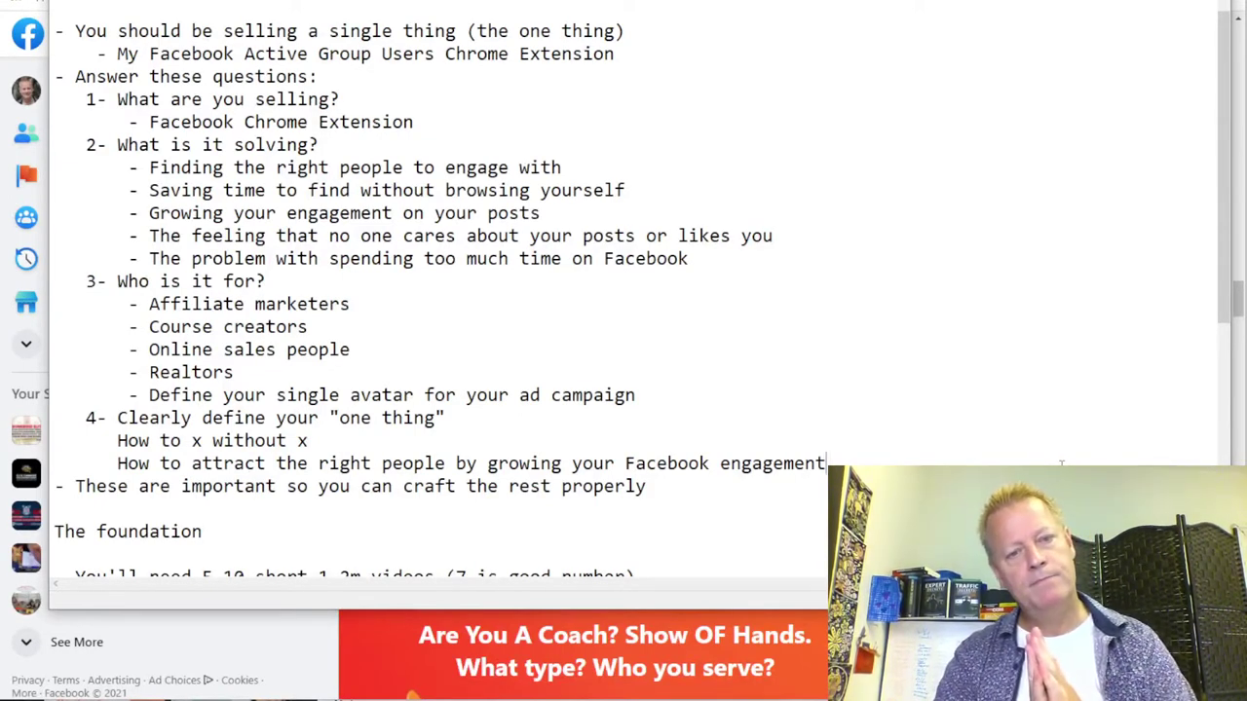
text(without)
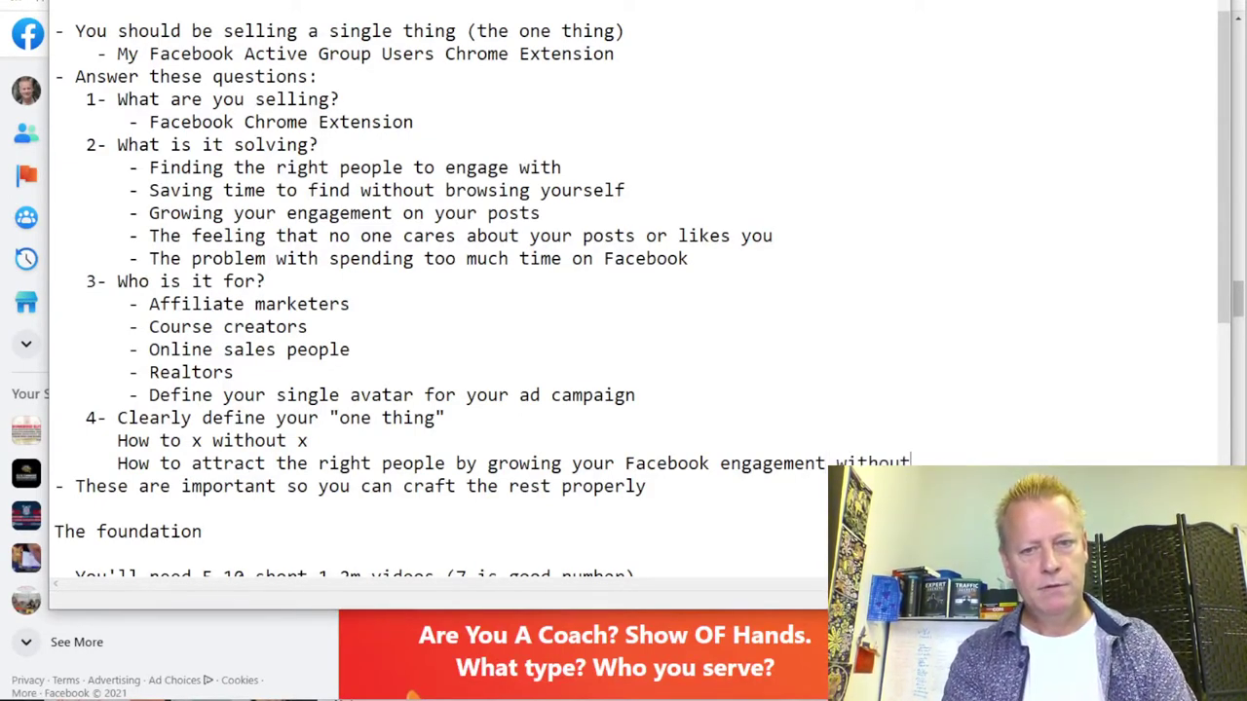
text( spending all your time )
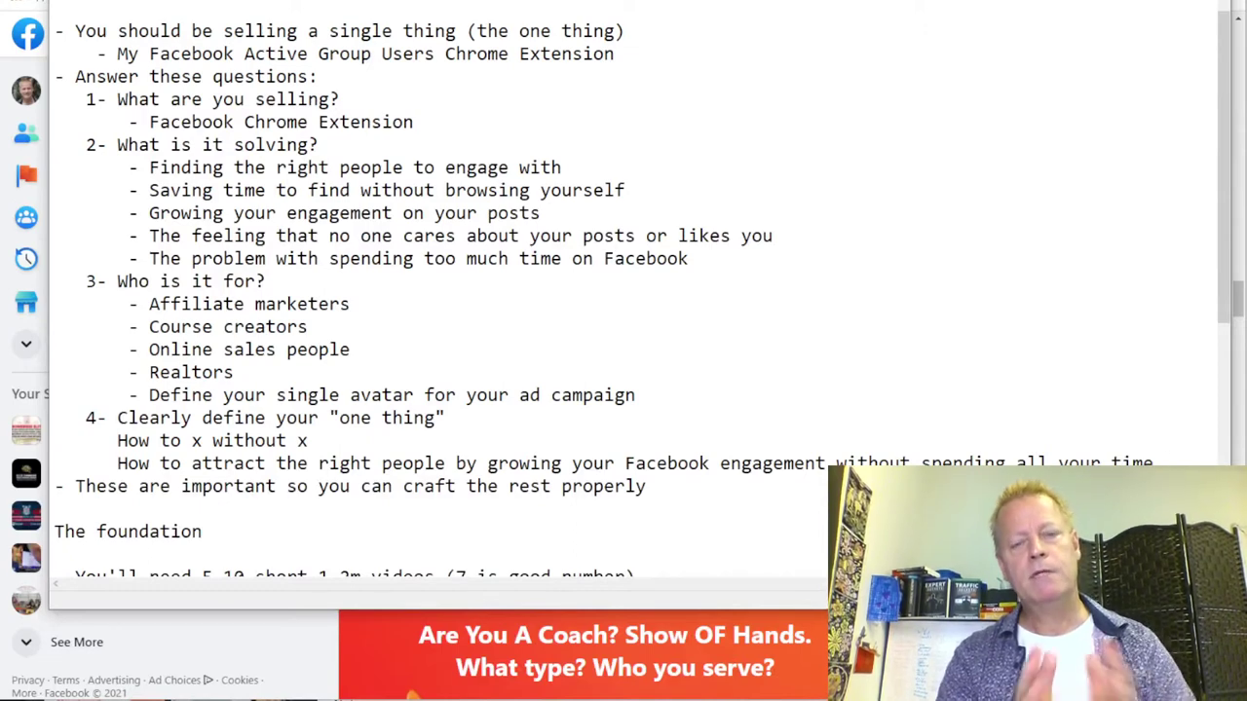
text(brow)
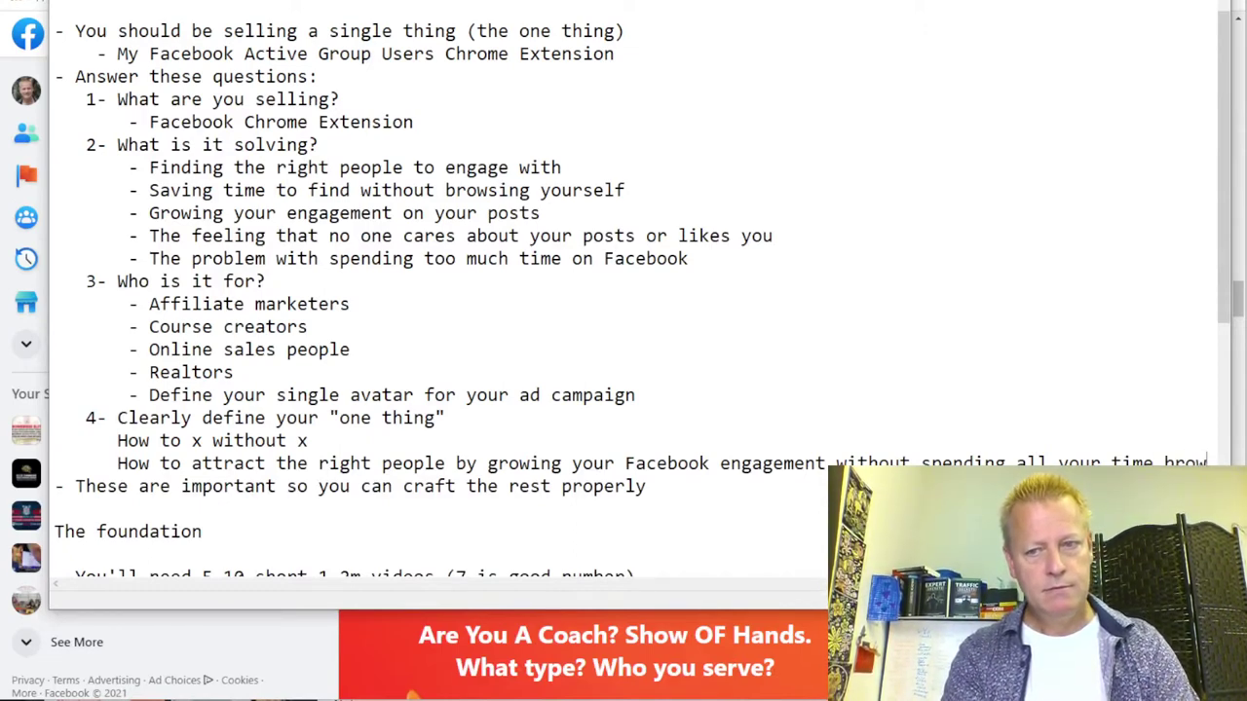
text(sing)
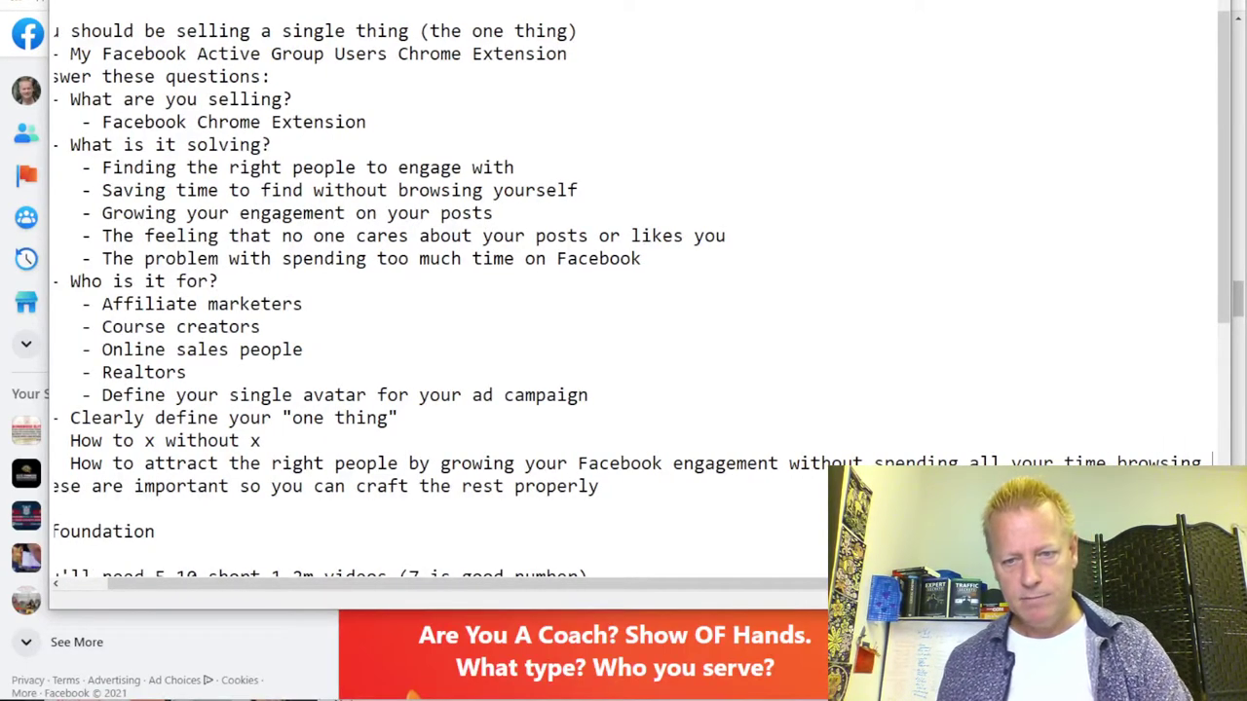
click(790, 464)
key(Return)
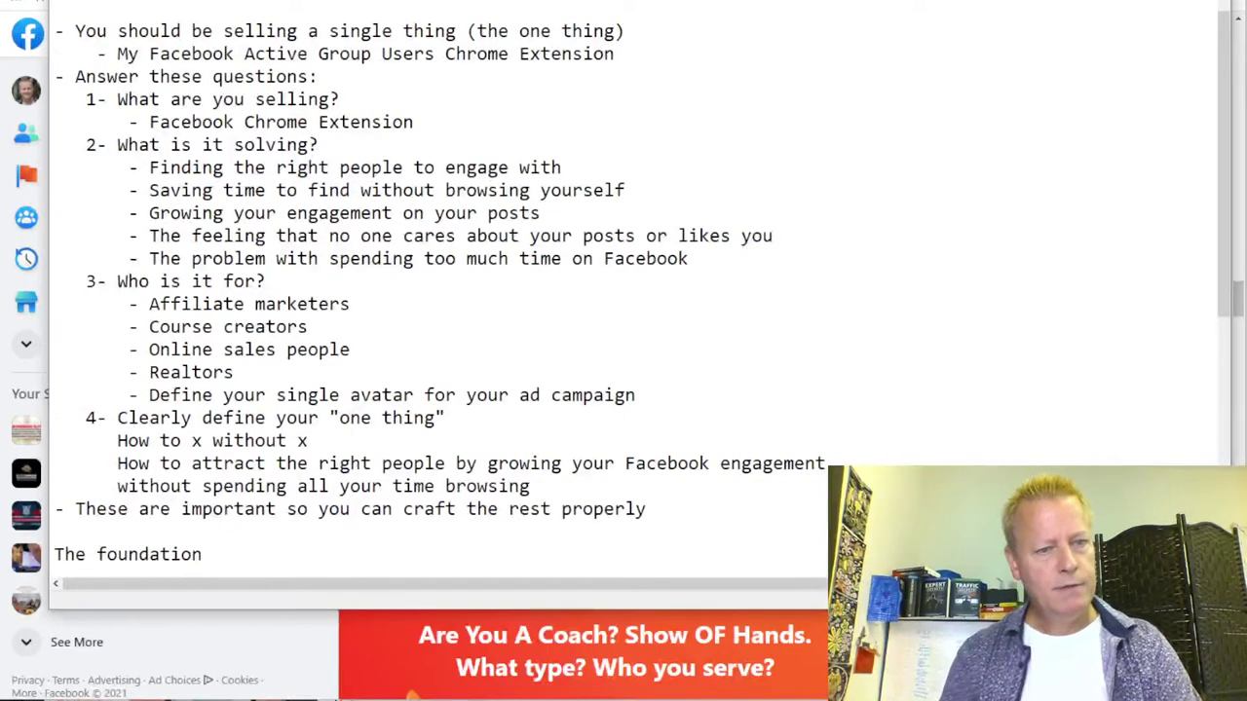
click(570, 489)
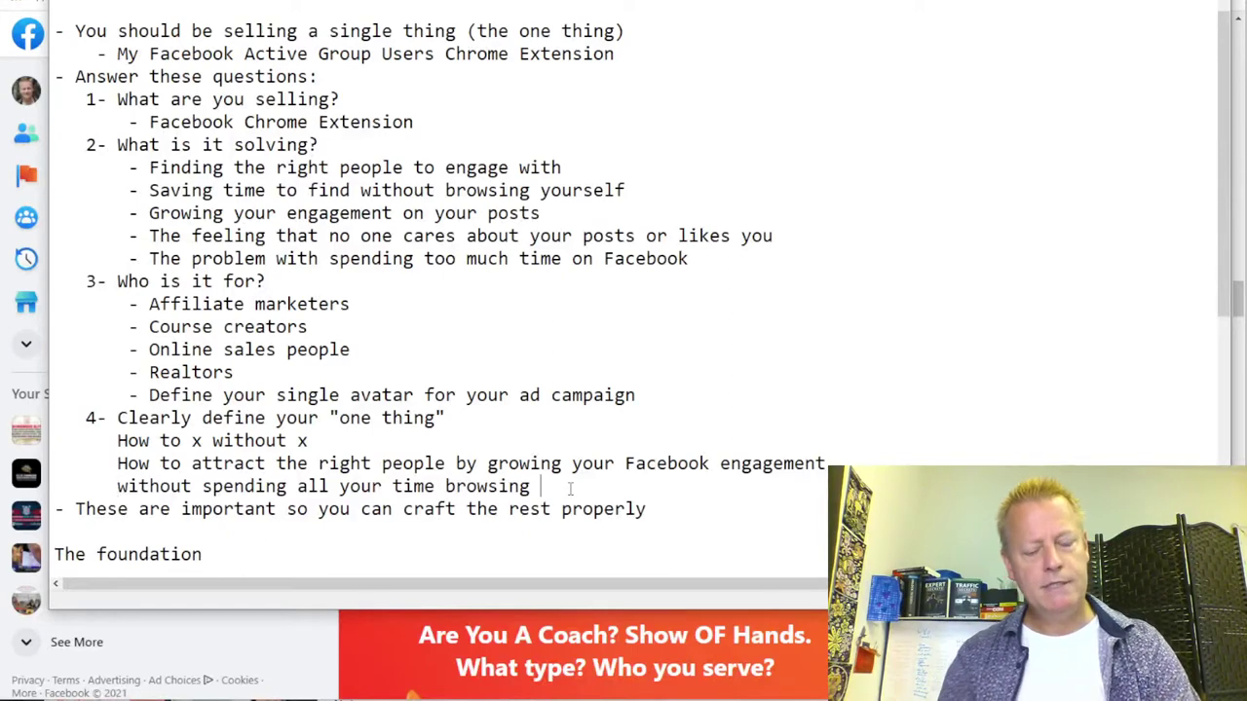
text(the wr)
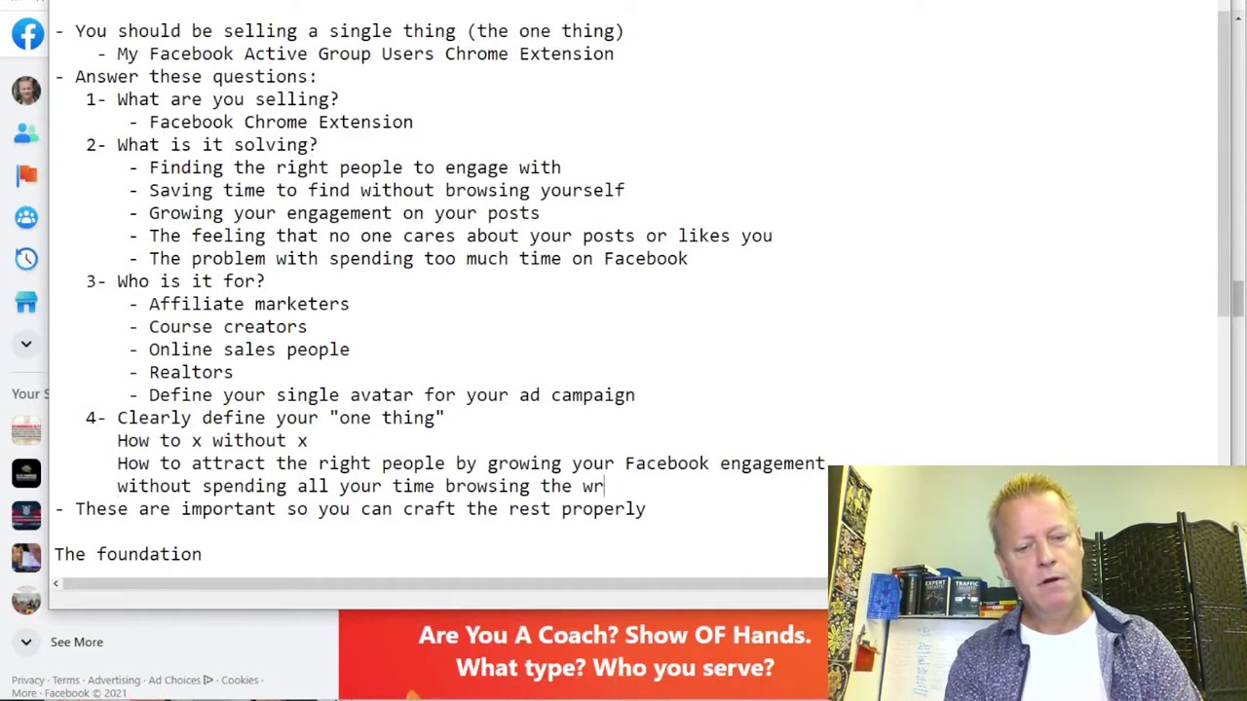
text(ong places)
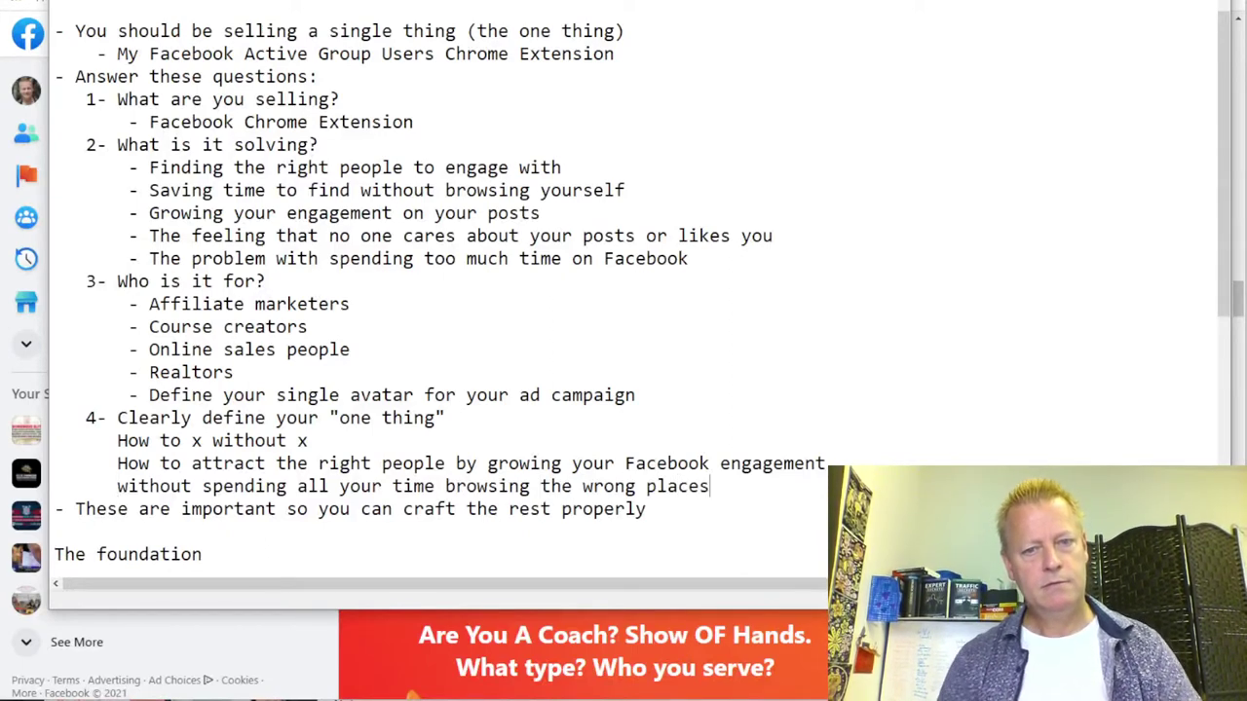
Add blank lines around the statement and the unindented heading 'MY ONE THING:' above it
key(Return)
key(Up)
key(Up)
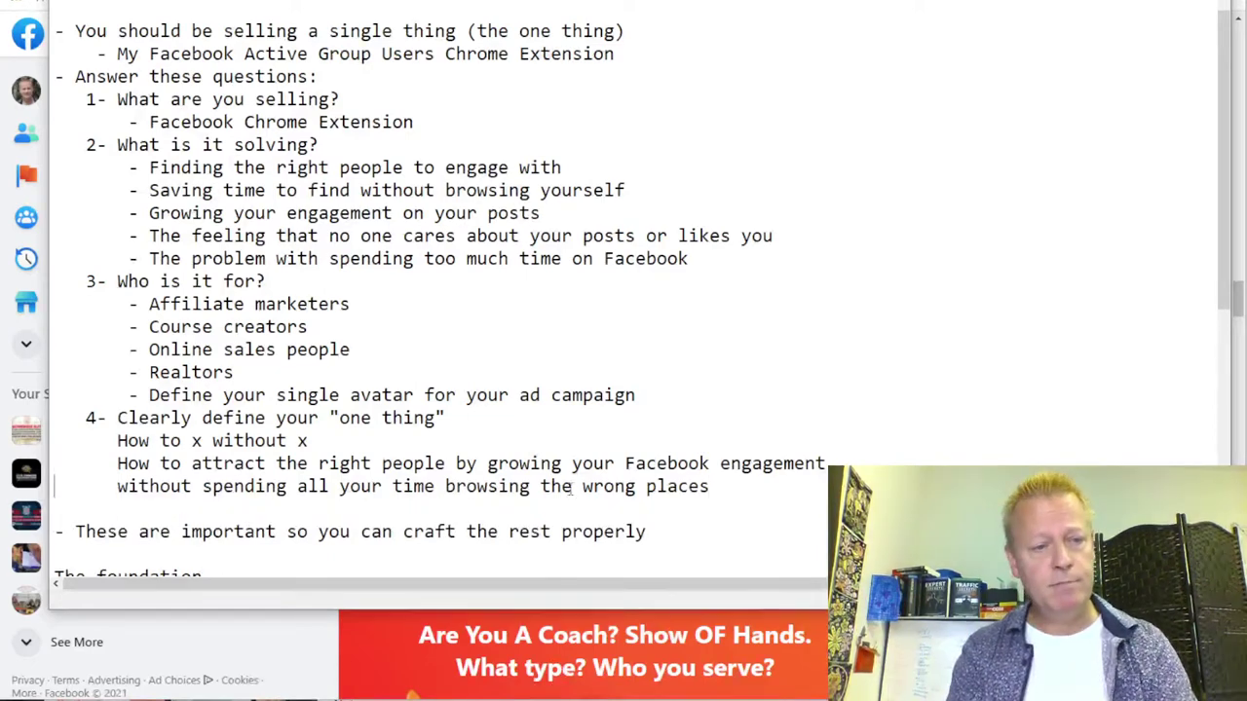
key(Return)
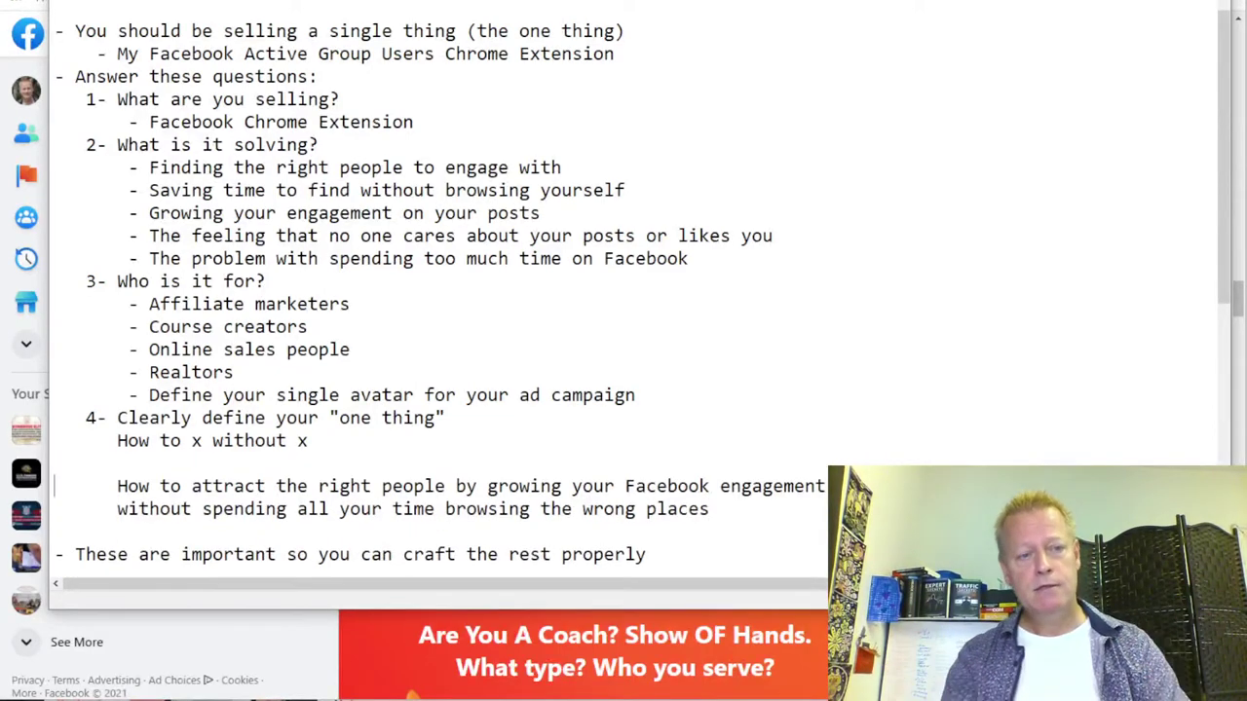
key(Return)
key(Up)
text(MY ONE THING:)
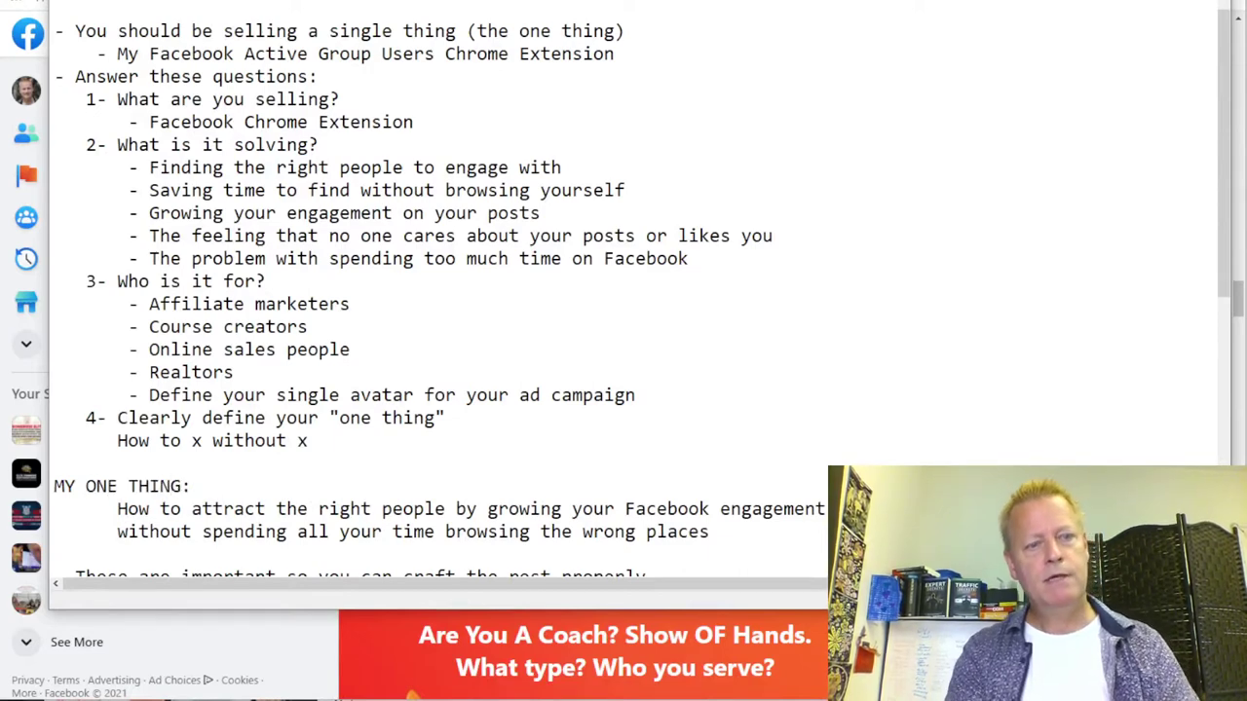
scroll(563, 481, down, 2)
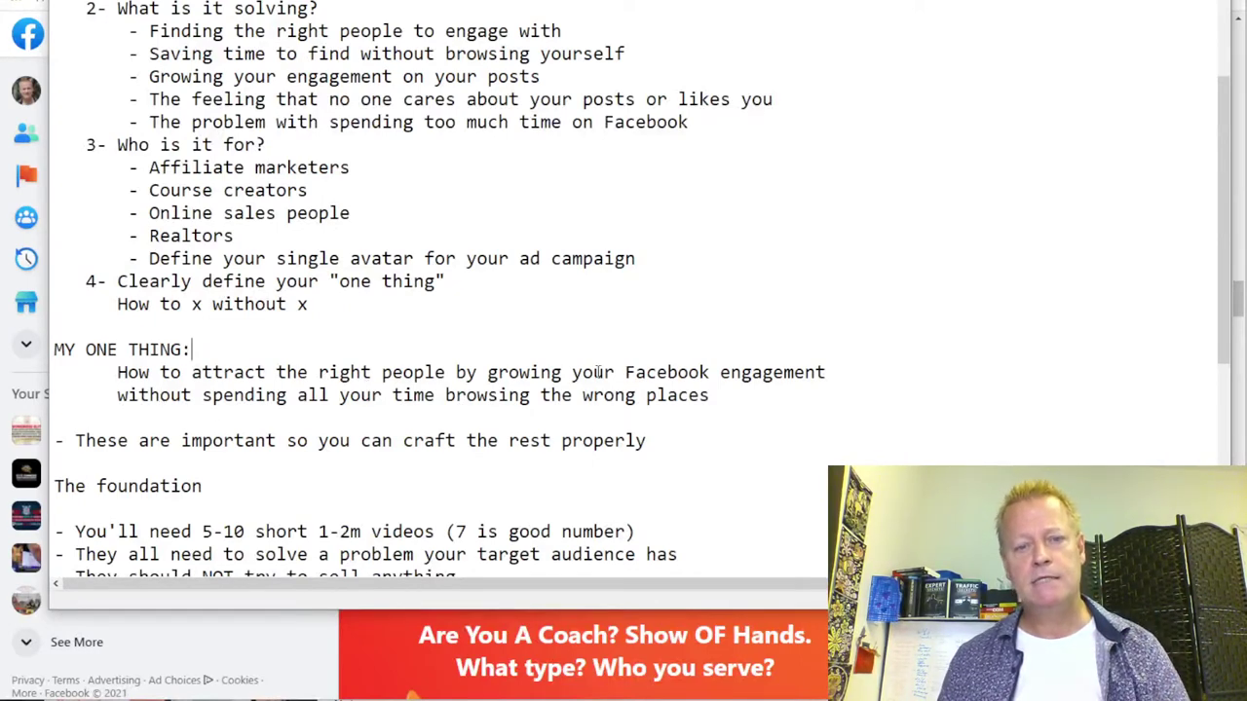
click(751, 404)
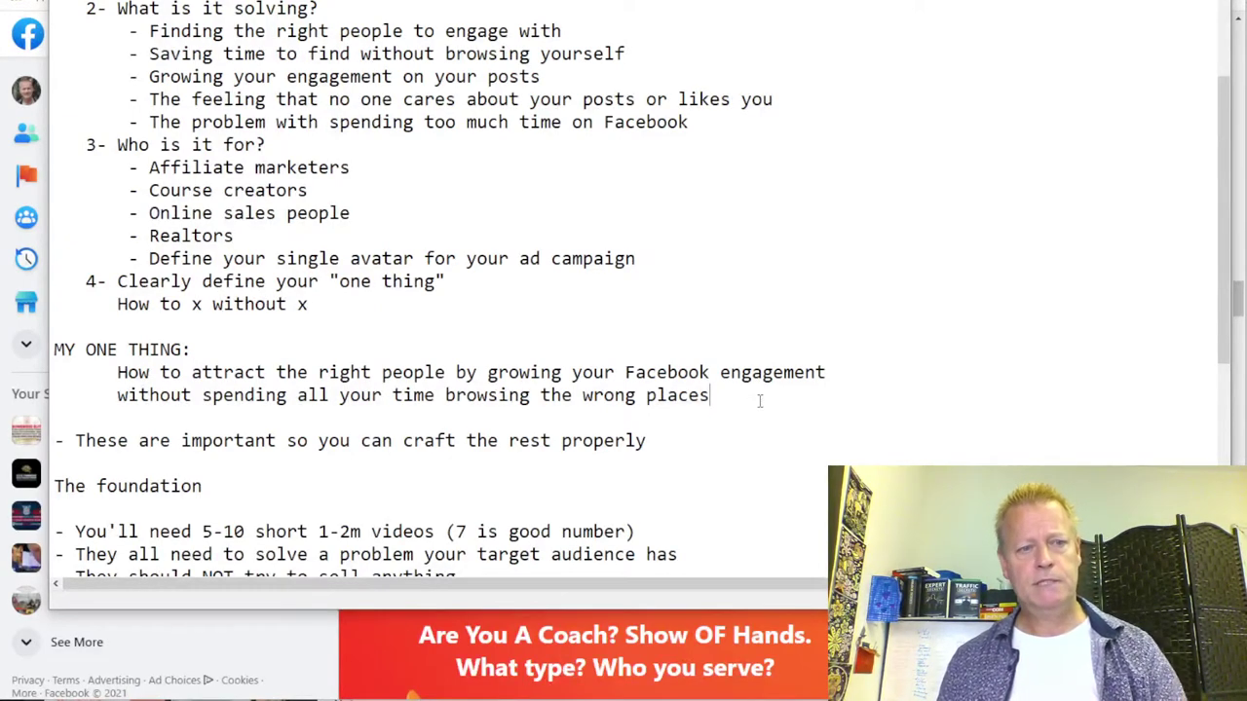
scroll(760, 401, down, 1)
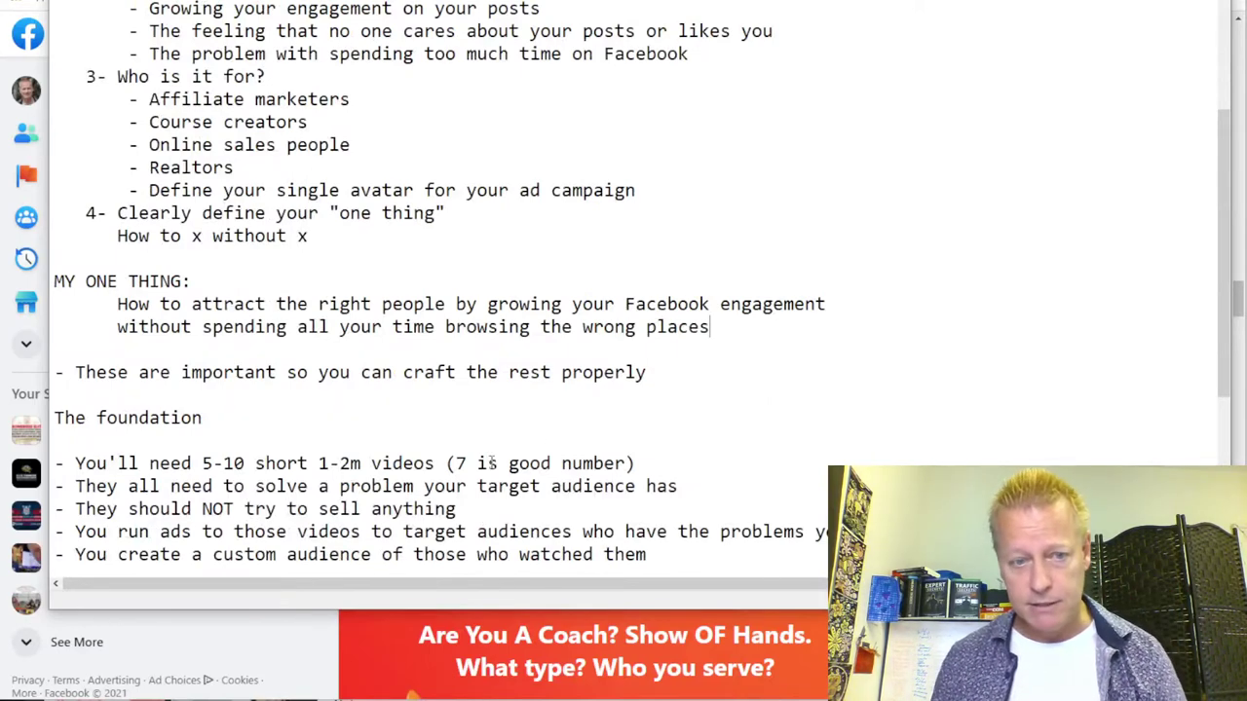
Replace '1-2m' with '15-60s' in the first foundation bullet
double_click(121, 464)
drag(141, 464, 339, 465)
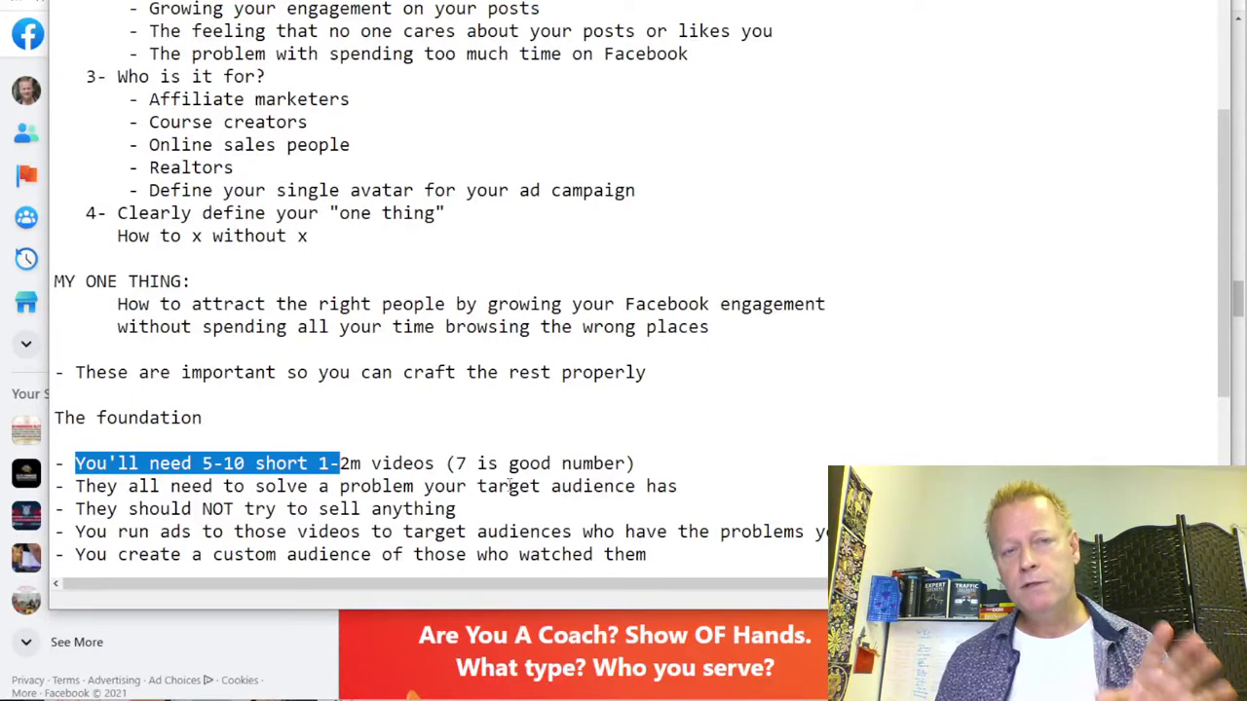
click(360, 463)
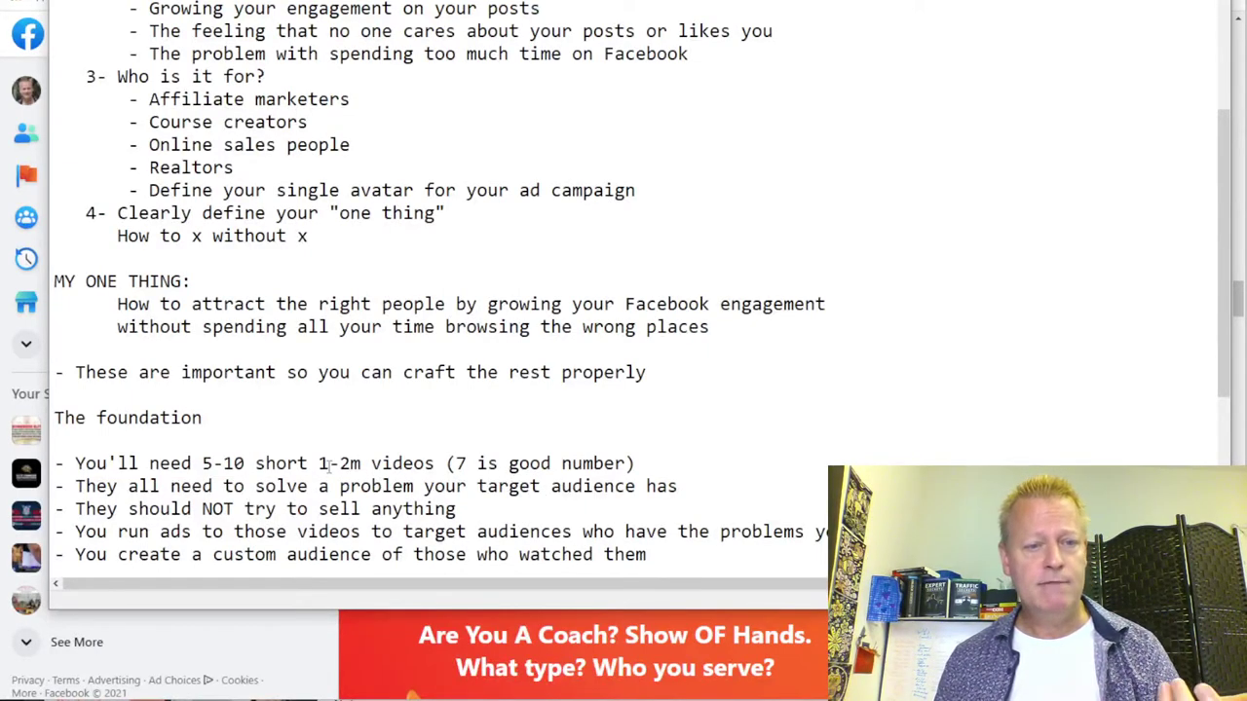
drag(317, 464, 365, 466)
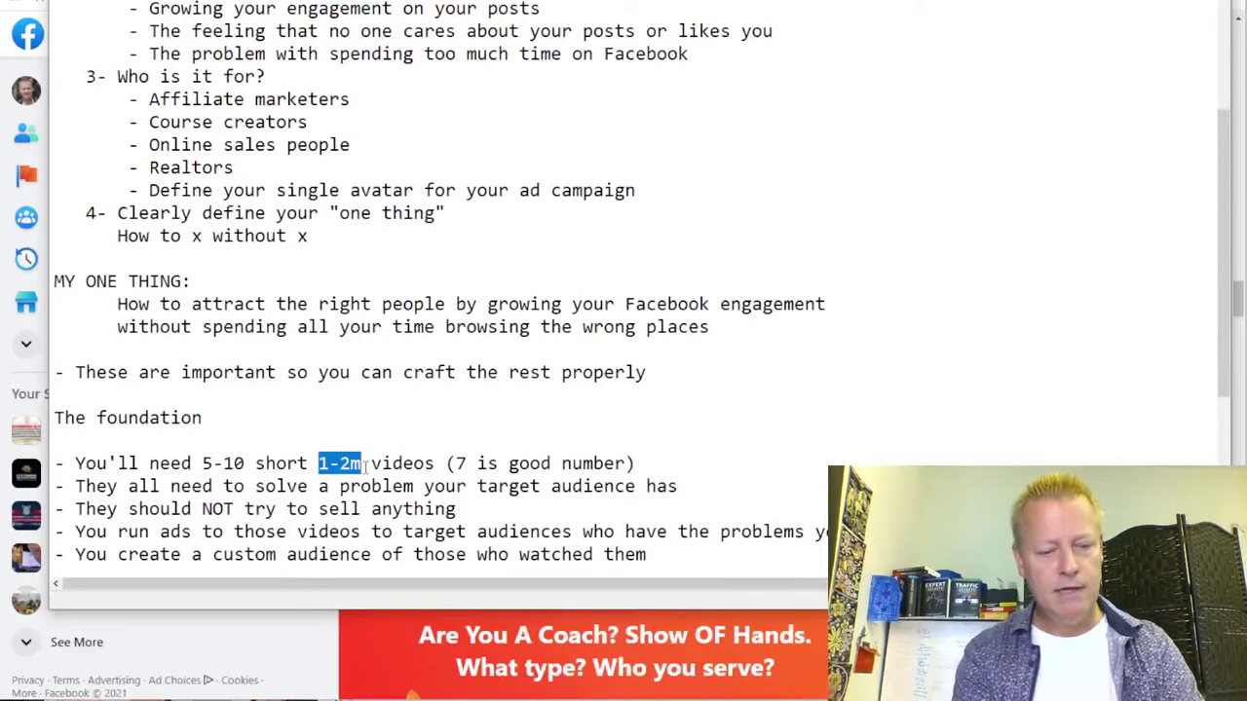
text(15-60s)
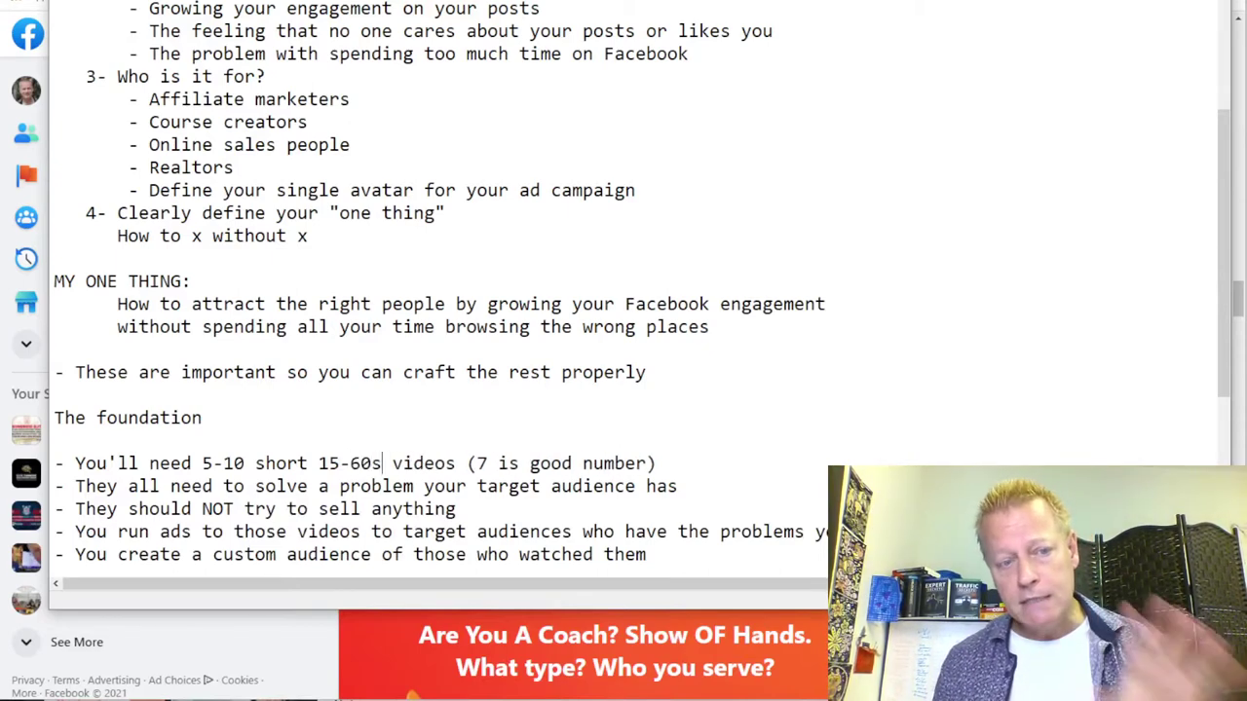
drag(477, 464, 490, 464)
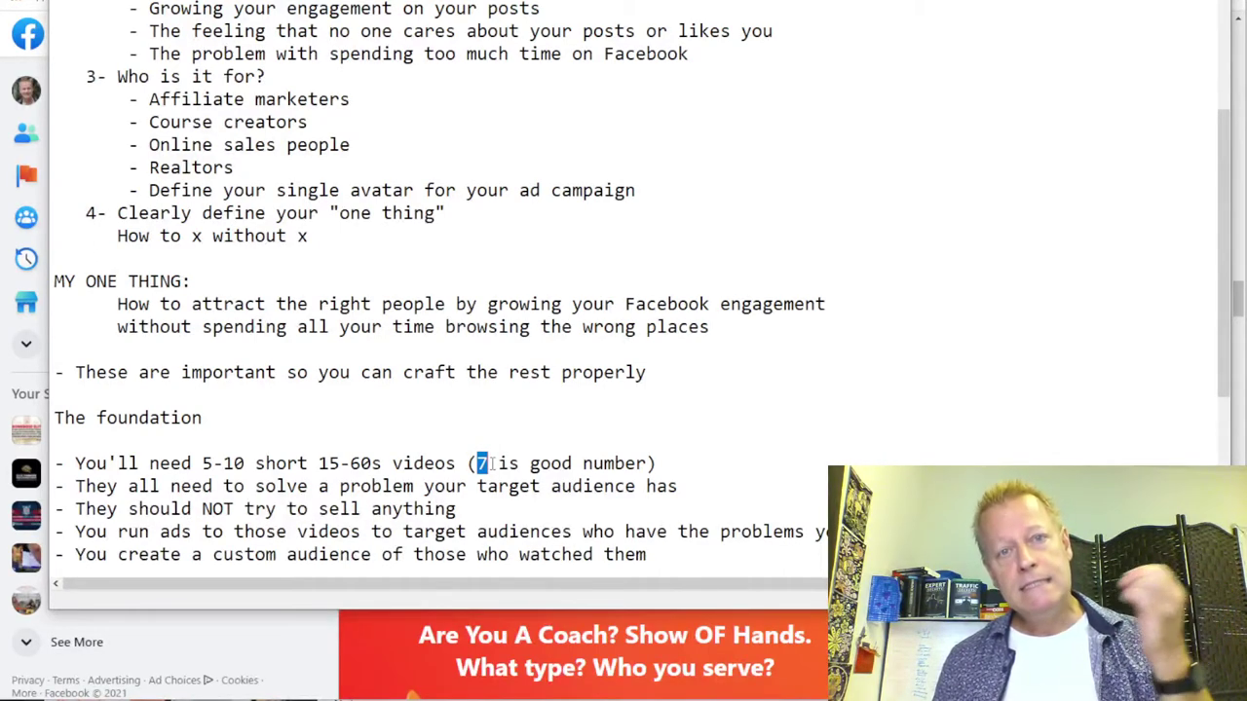
click(385, 460)
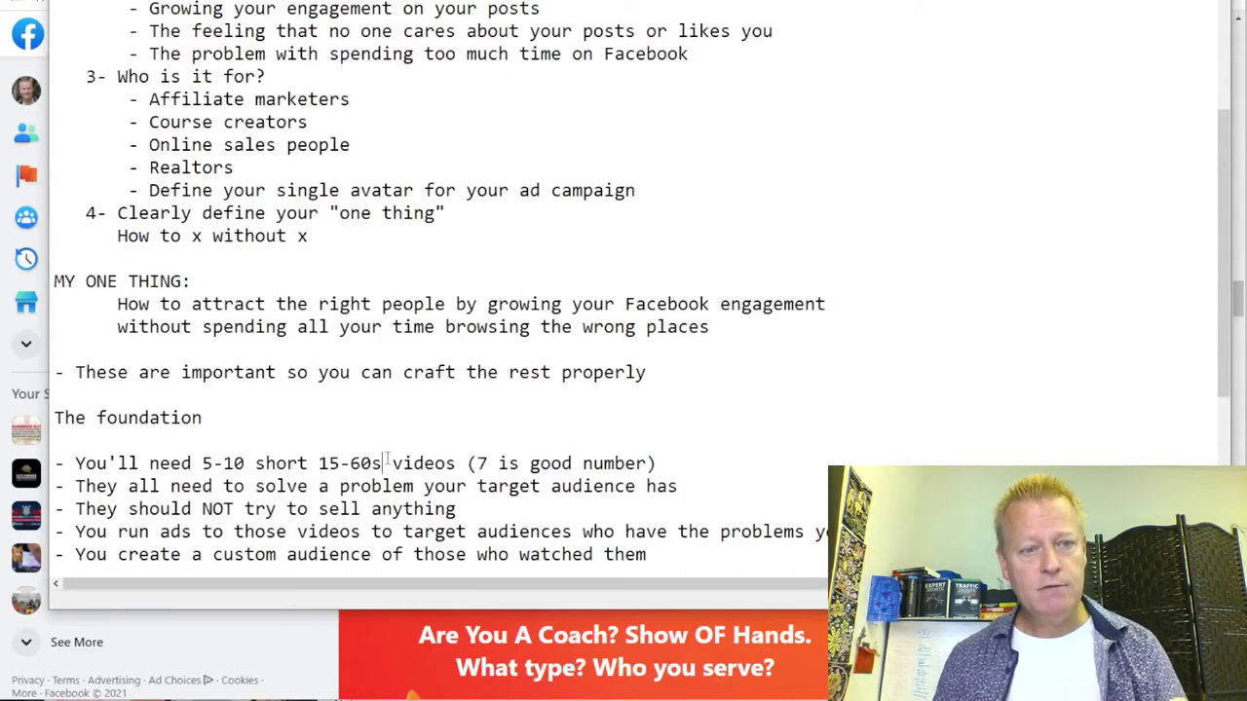
drag(317, 465, 383, 464)
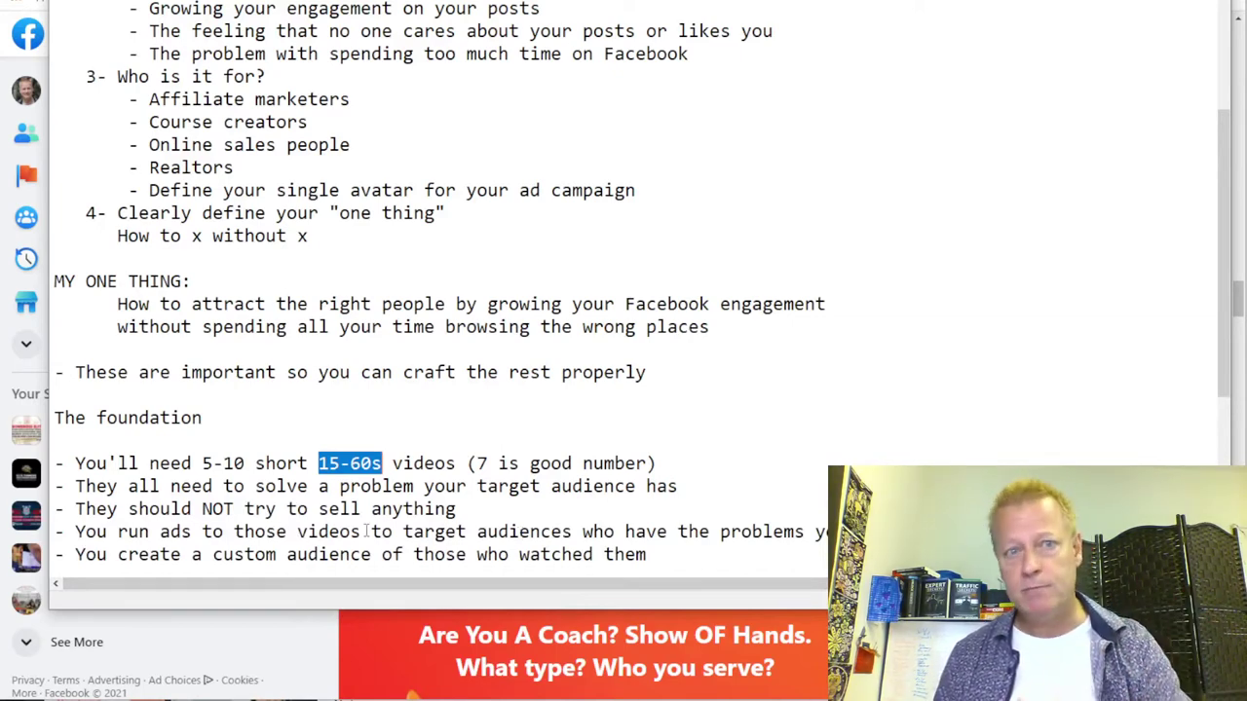
scroll(367, 531, down, 2)
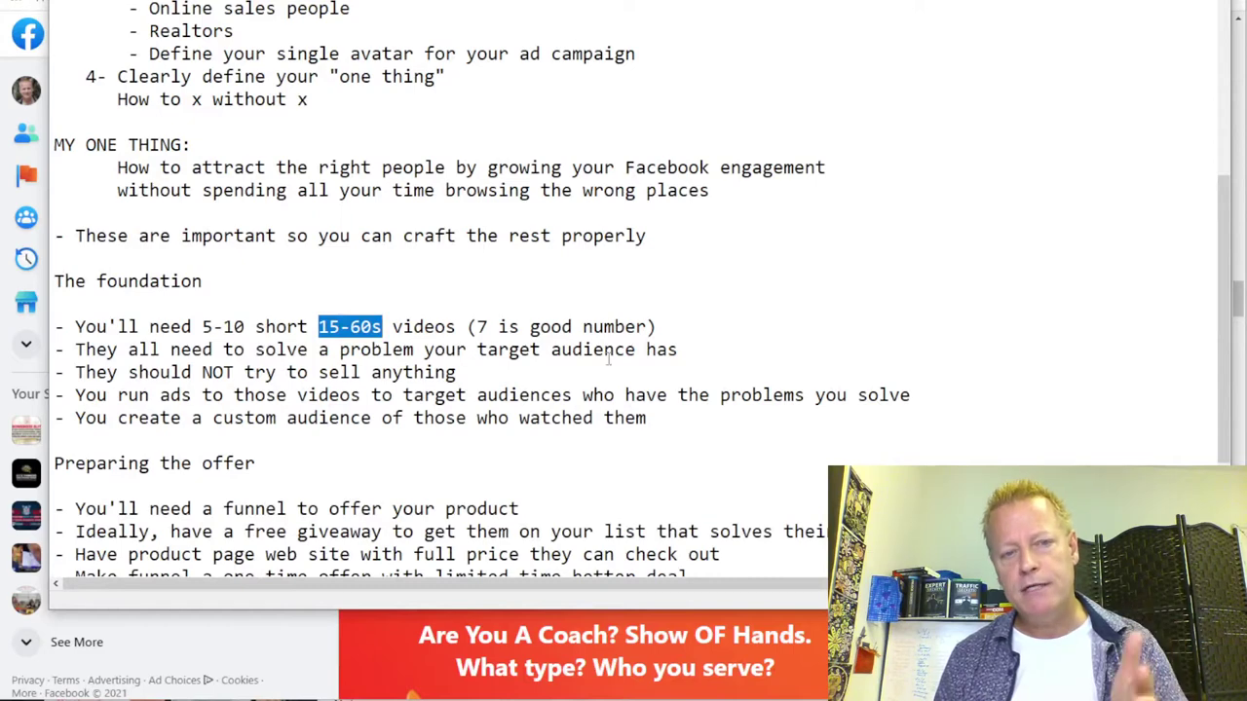
drag(679, 349, 74, 354)
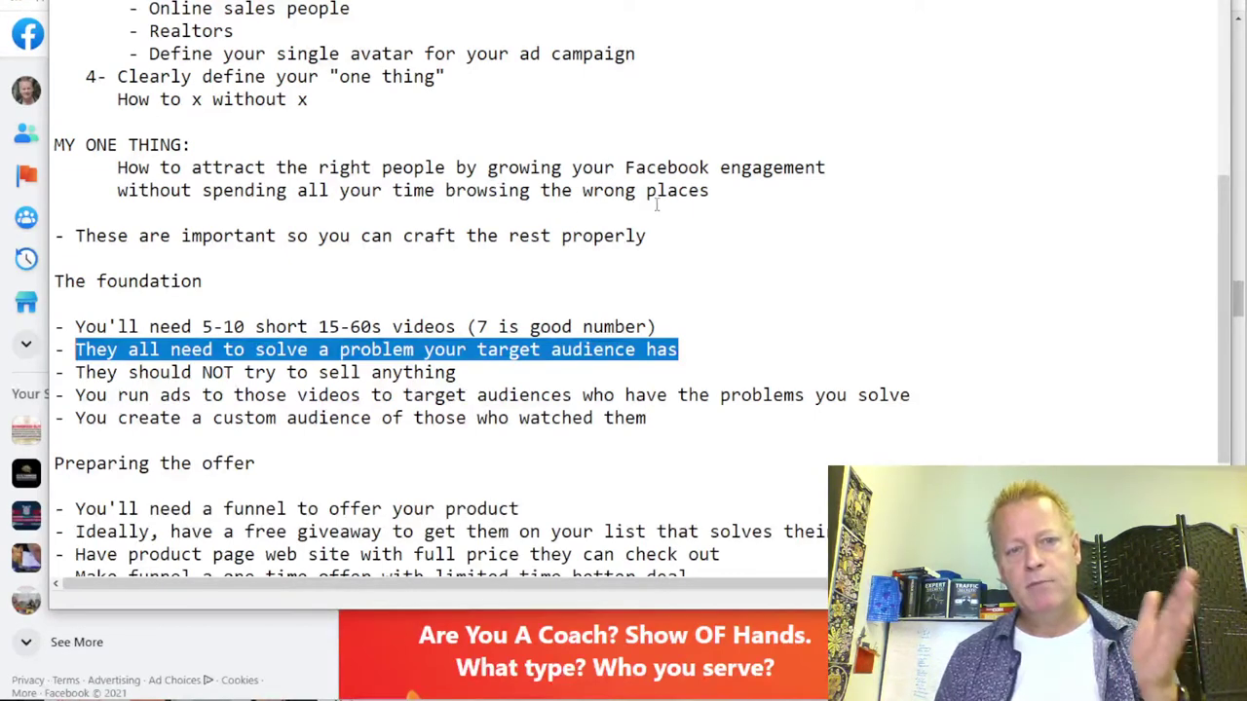
drag(713, 193, 478, 198)
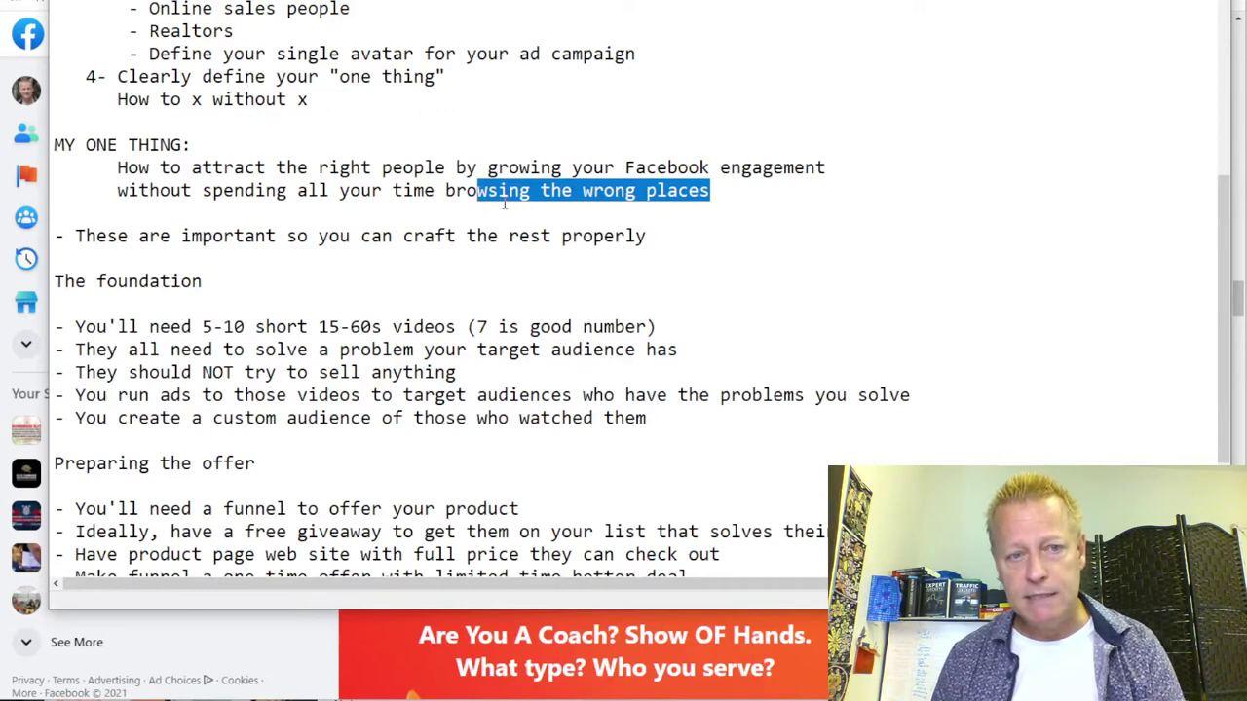
click(509, 195)
double_click(292, 167)
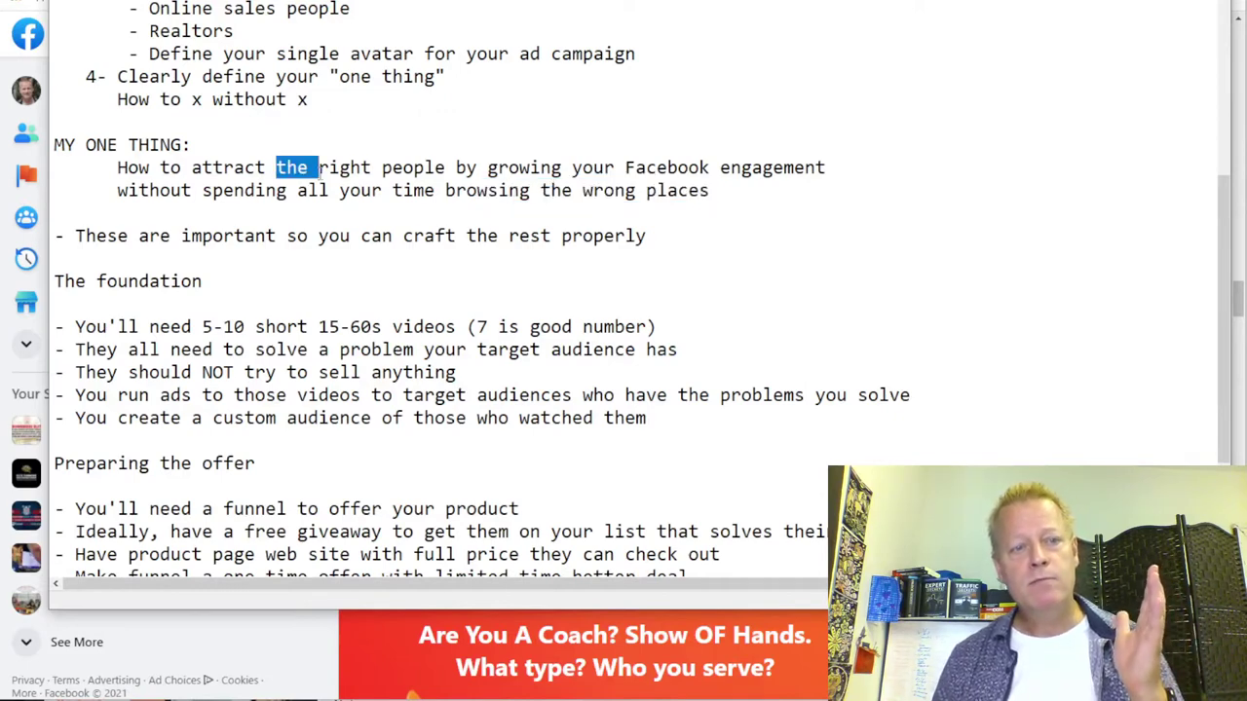
drag(318, 167, 487, 167)
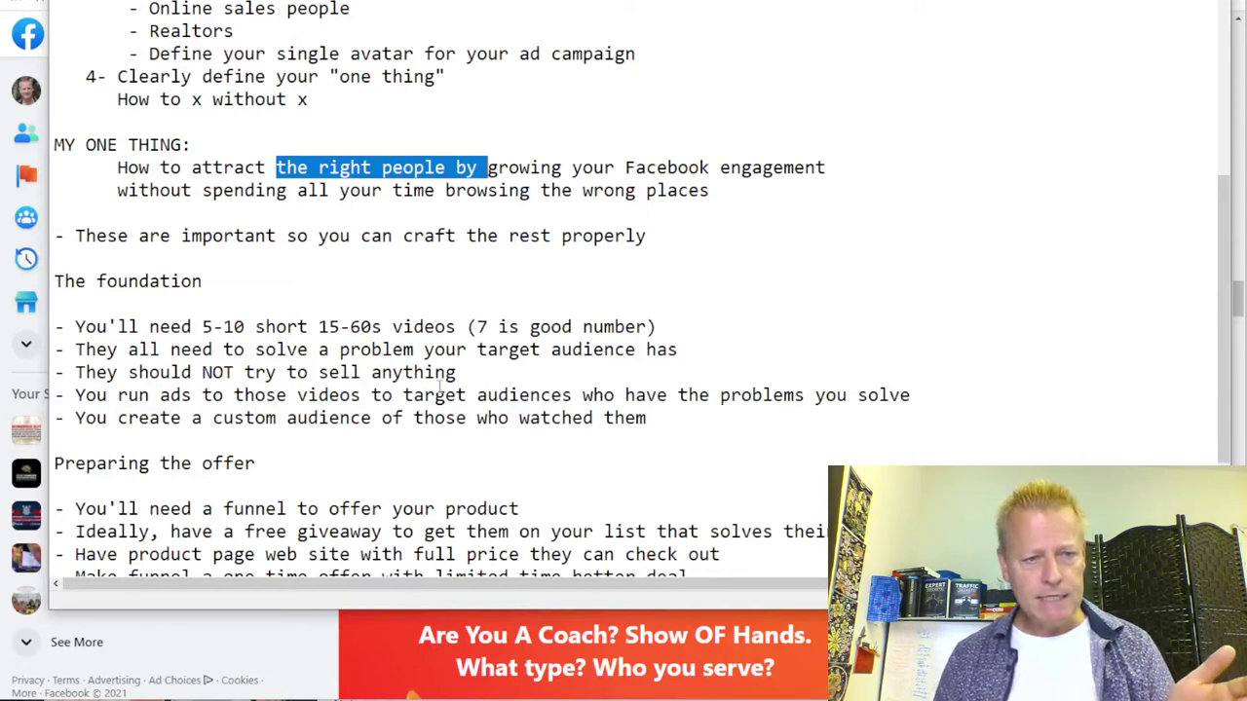
drag(457, 380, 117, 372)
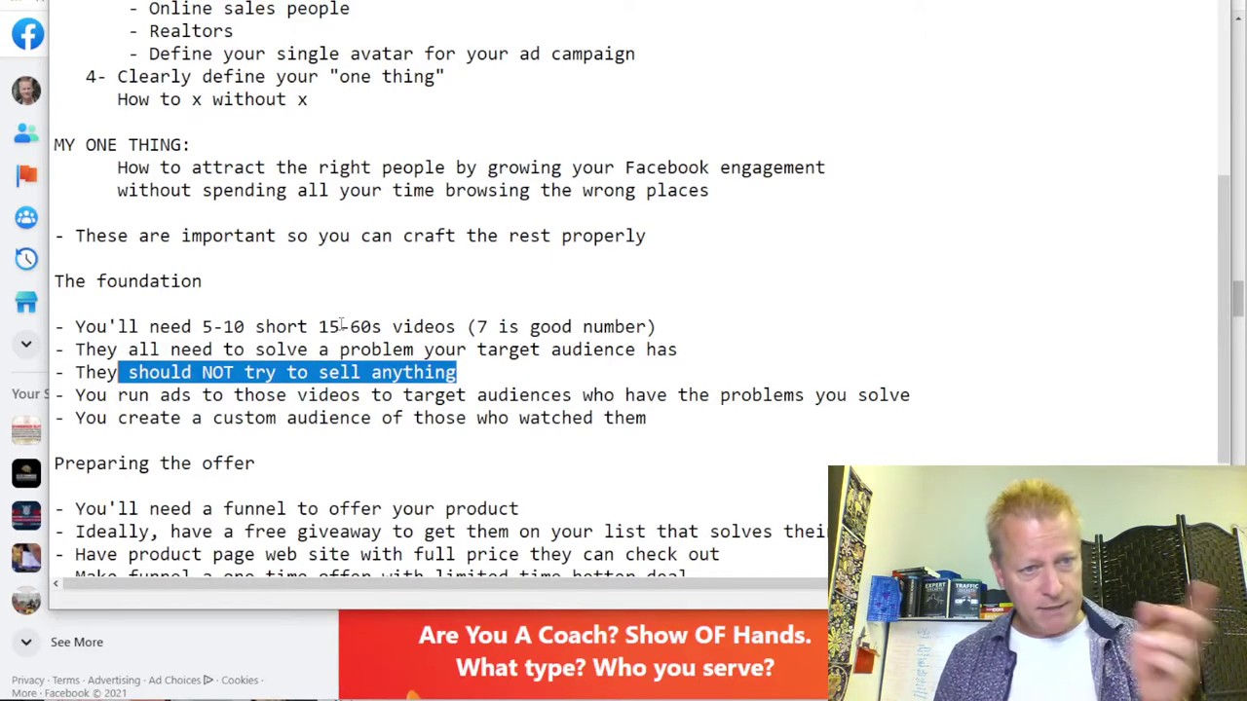
click(458, 375)
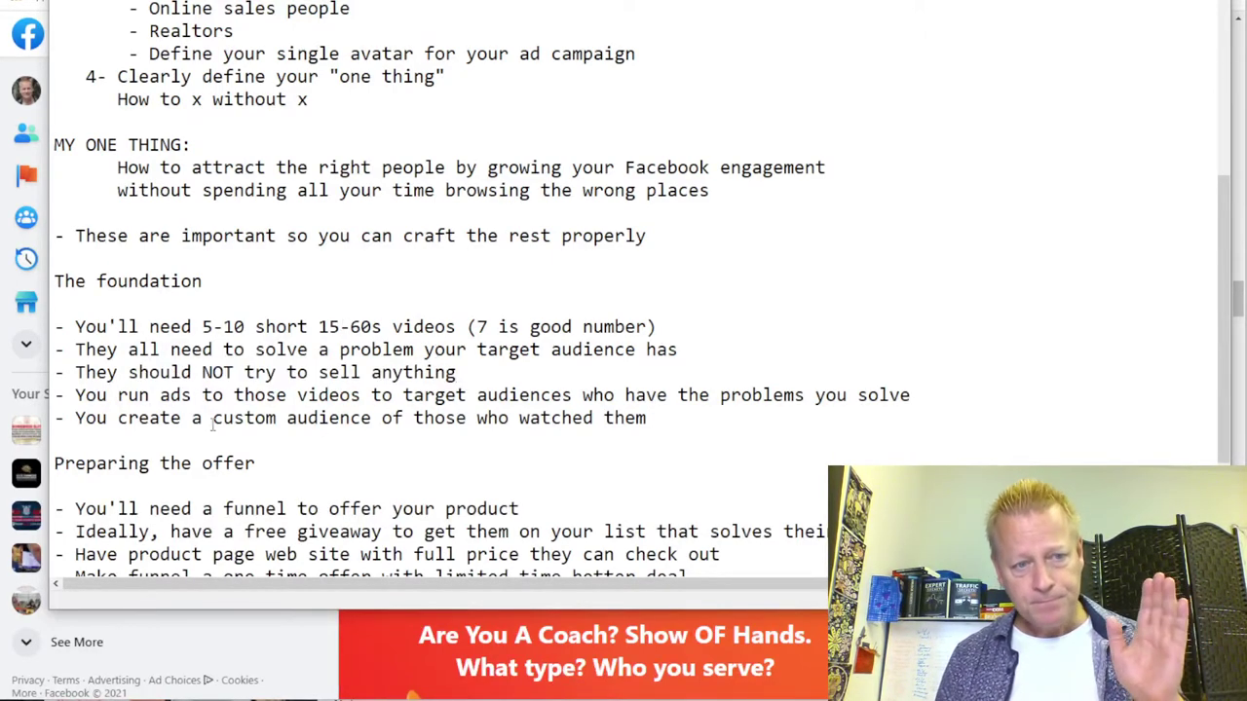
drag(149, 395, 912, 393)
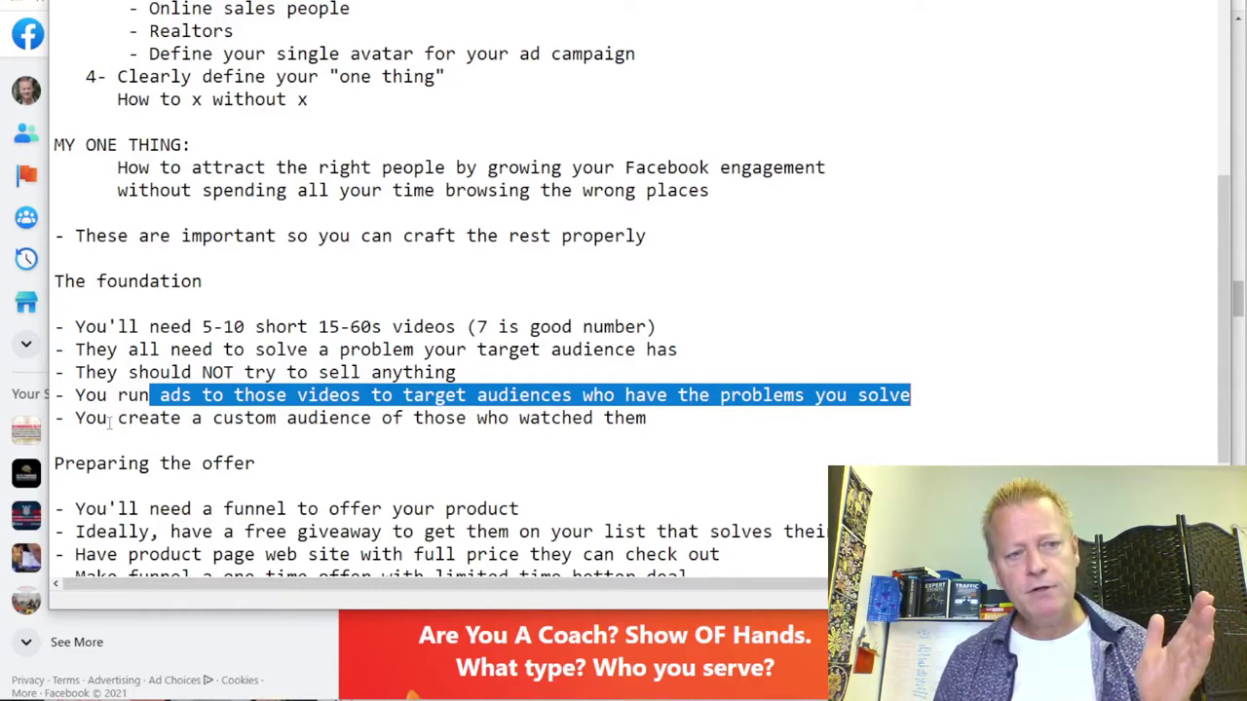
drag(109, 421, 470, 434)
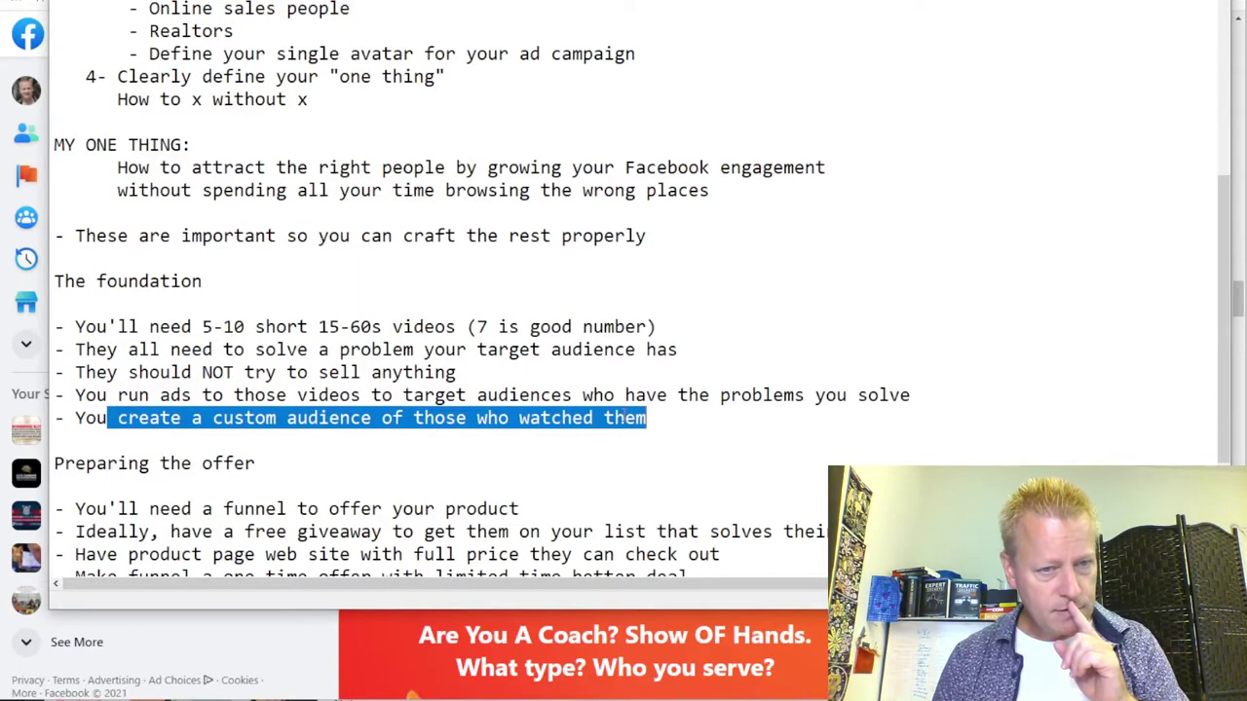
Move the custom-audience bullet up to sit above the 'You run ads' bullet
click(677, 429)
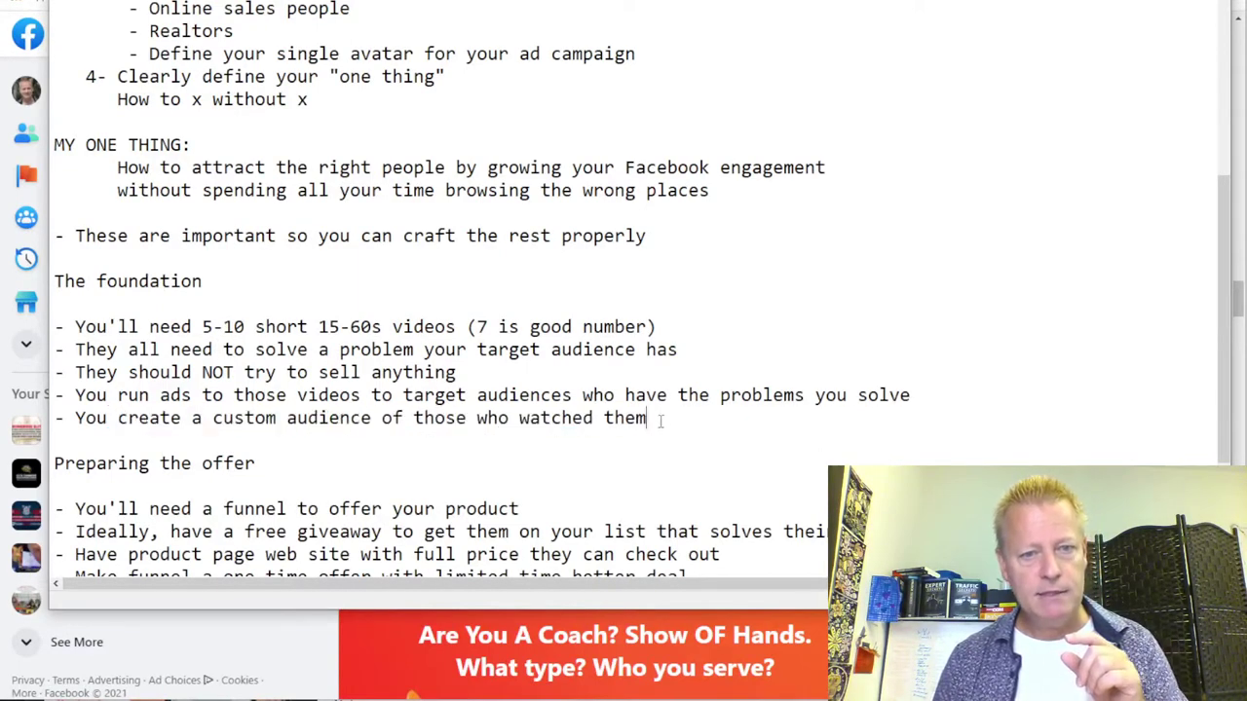
drag(647, 419, 55, 419)
key(ctrl+c)
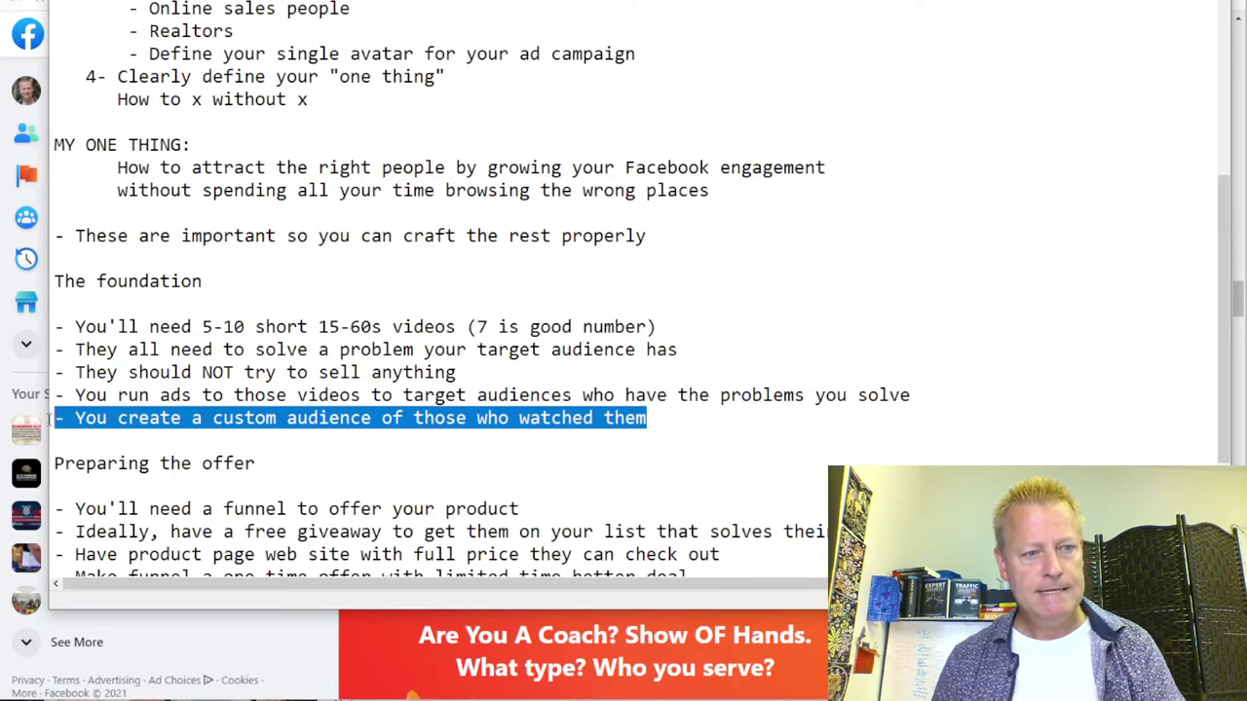
key(BackSpace)
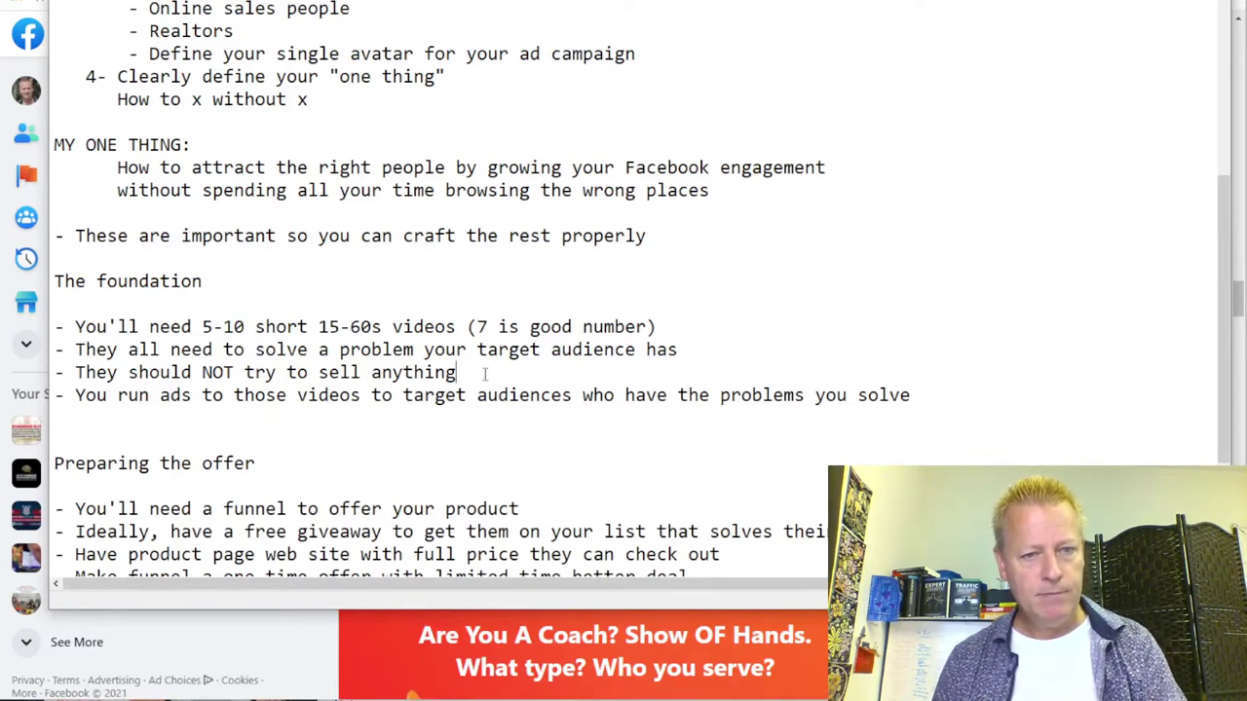
key(Up)
key(Return)
key(Up)
key(ctrl+v)
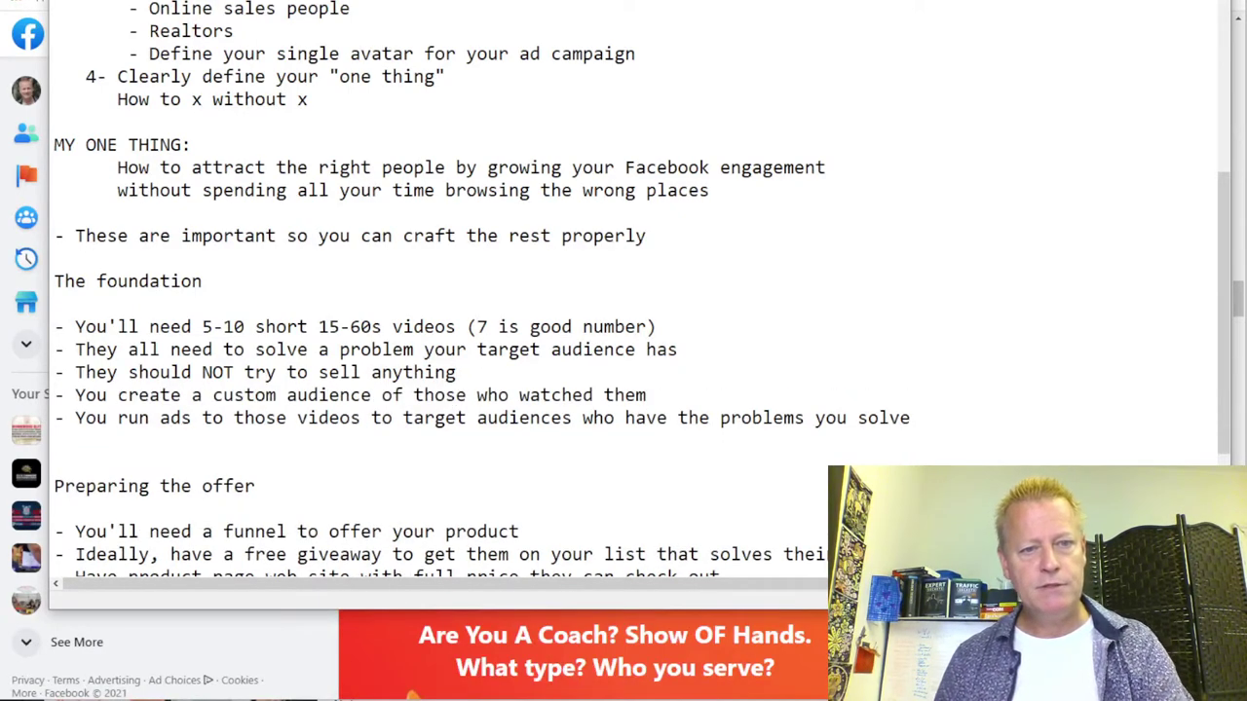
Add the bullet '- Upload those videos to your page' after the no-selling bullet
click(497, 367)
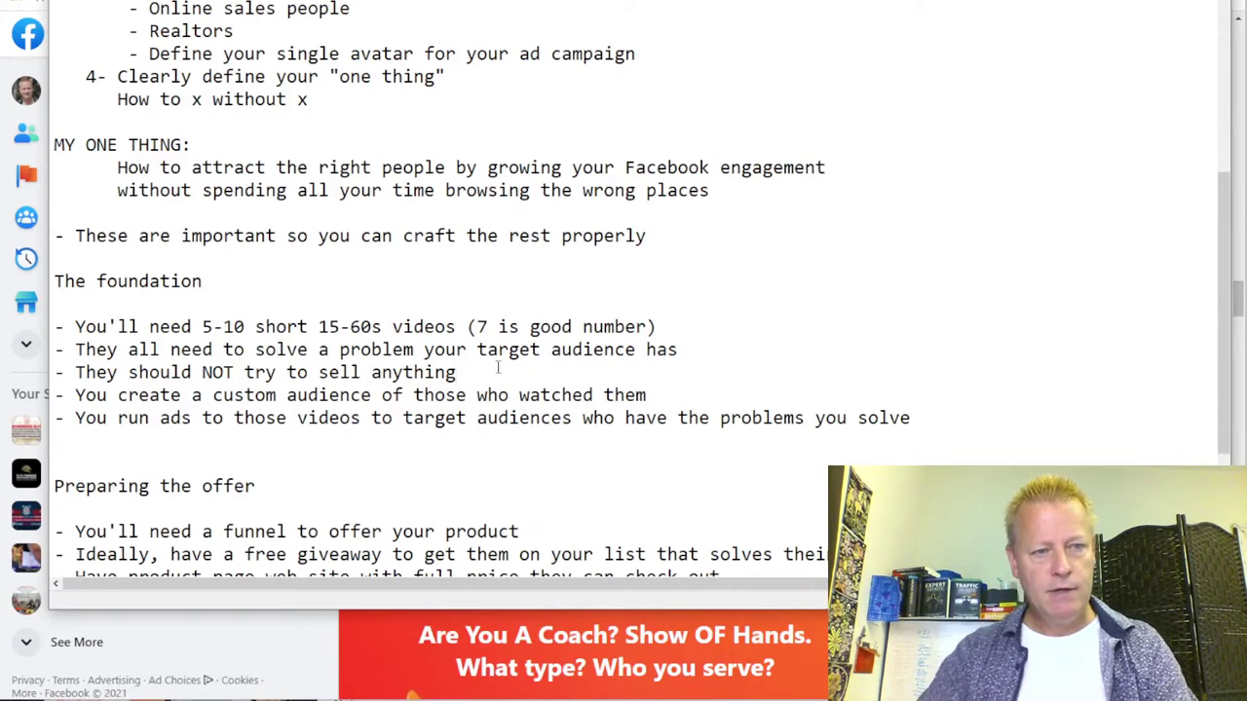
key(Return)
text(- Upl)
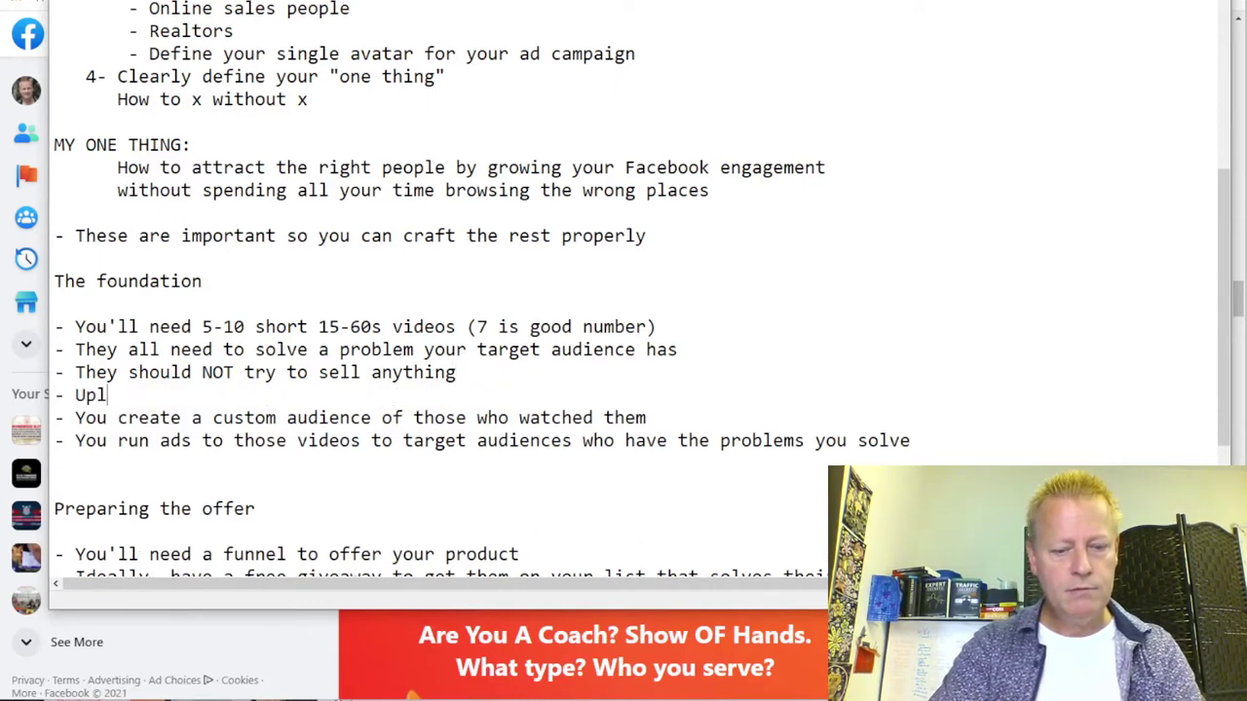
text(oad those video)
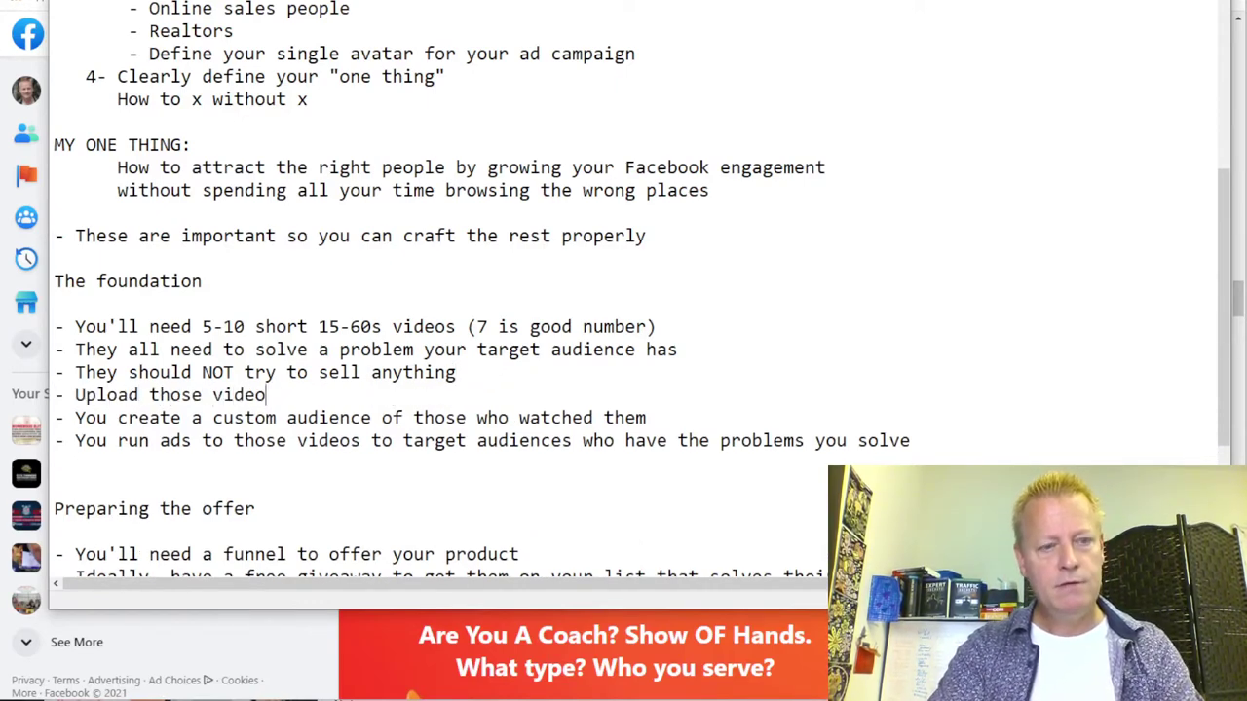
text(s to your page)
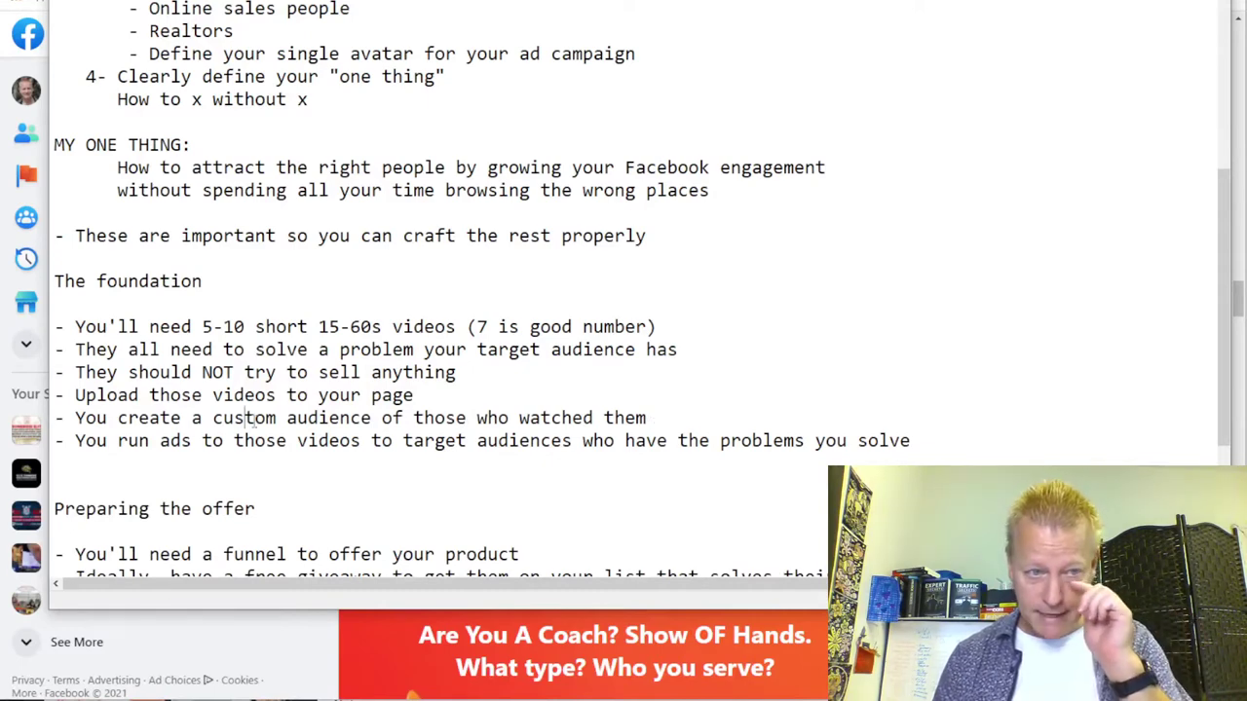
drag(118, 440, 659, 440)
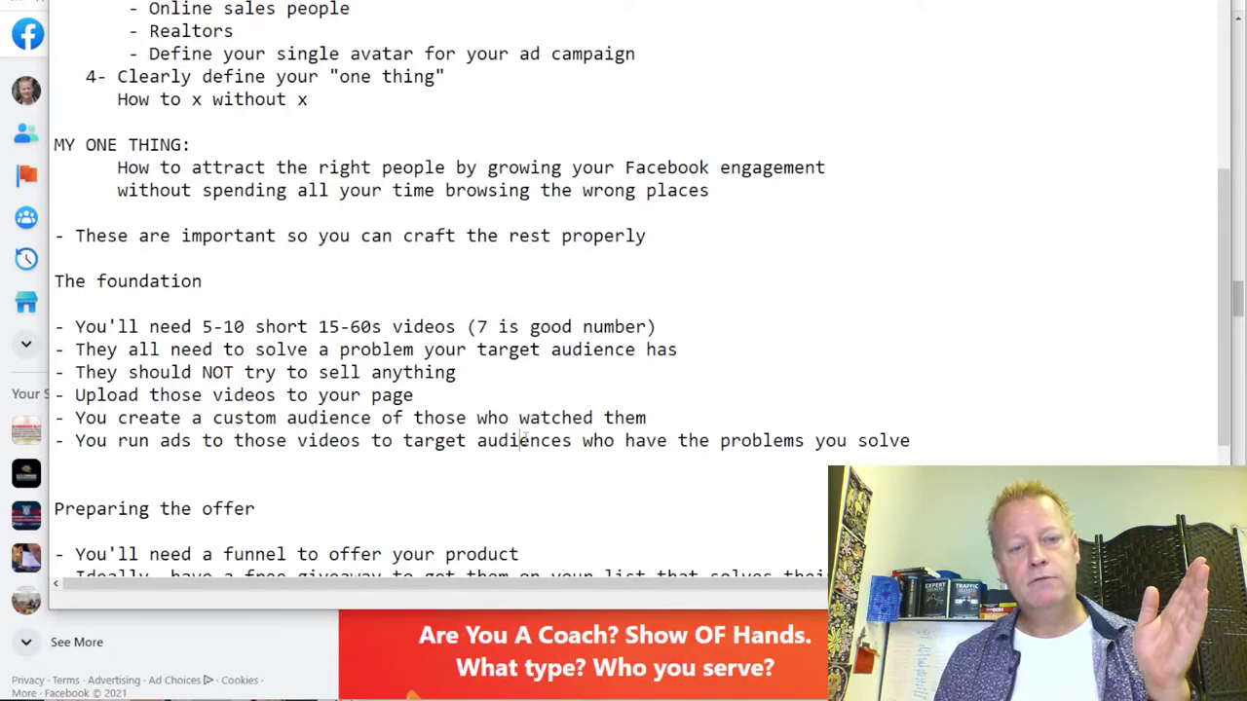
click(520, 440)
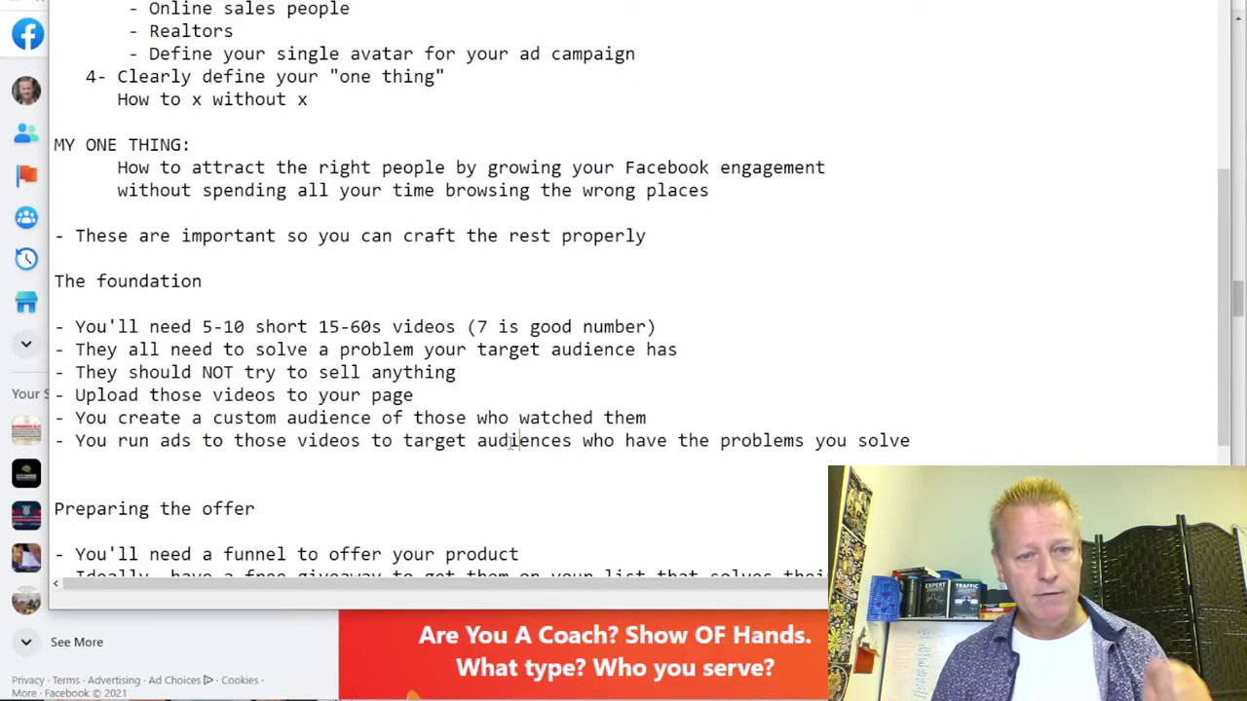
scroll(503, 435, down, 2)
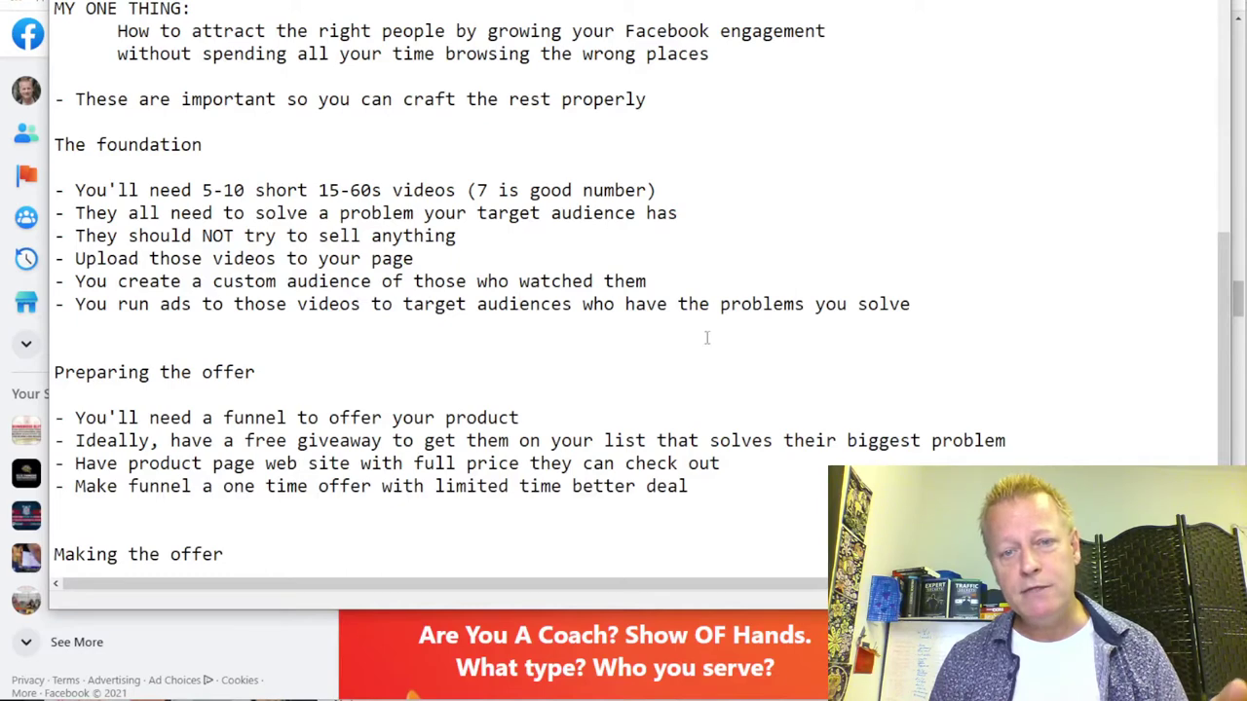
Add a bullet '- You can spend $1-$2 per day on each video for a week or more'
click(936, 304)
key(Return)
text(- You can s)
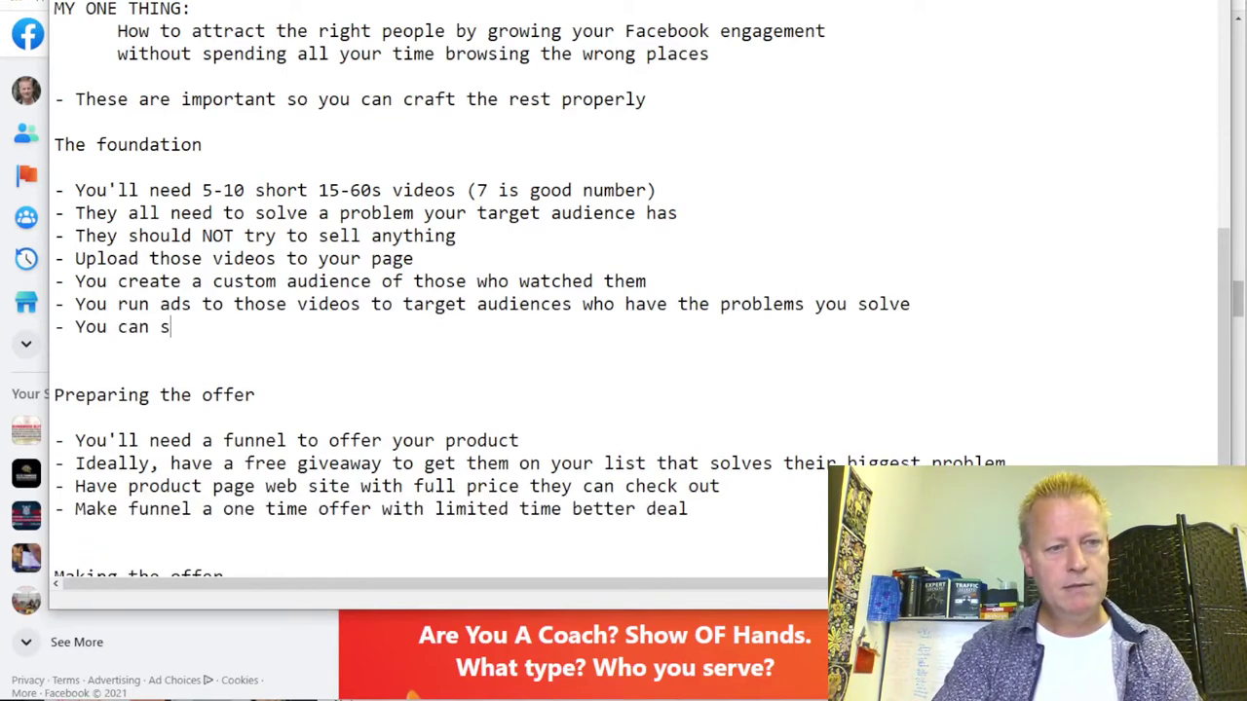
text(pend $1-$2)
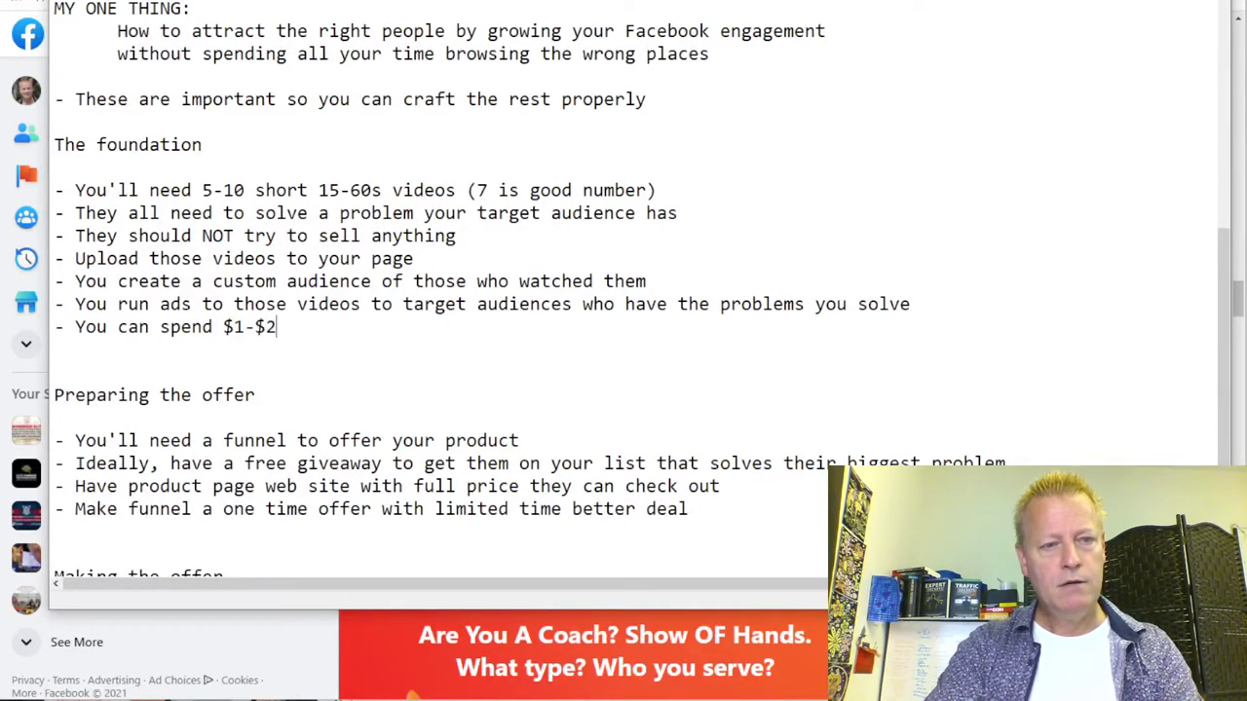
text( per day )
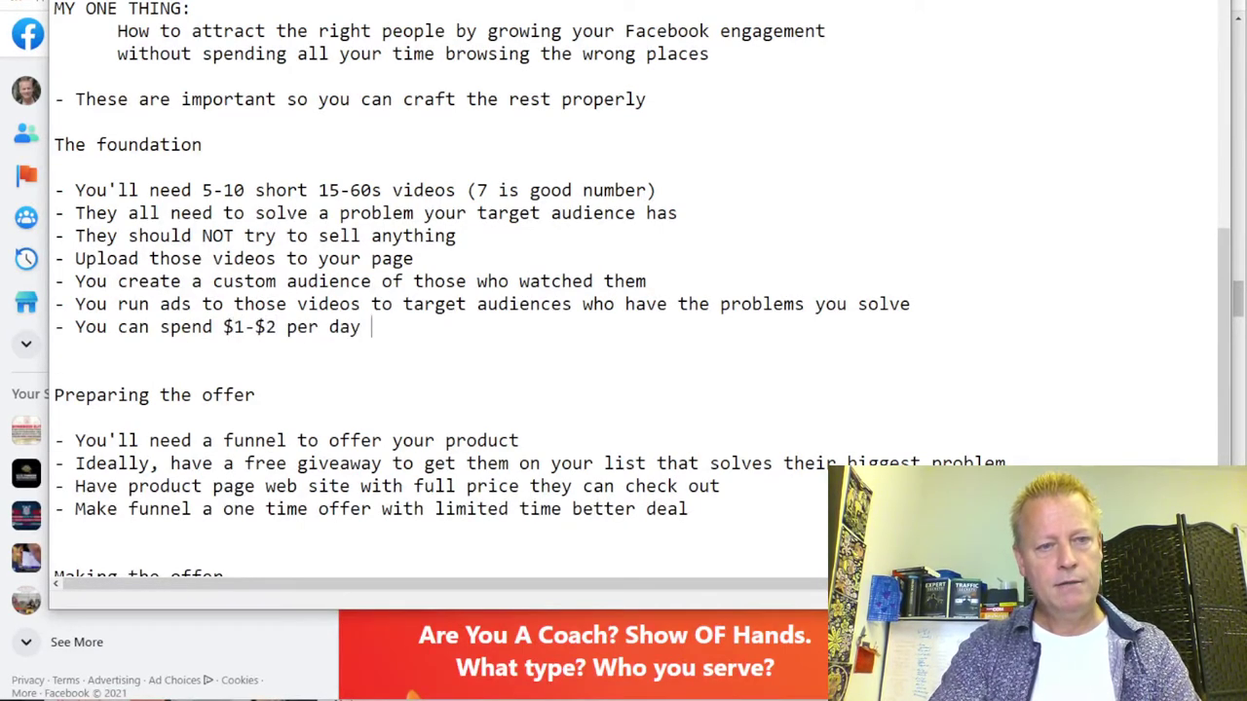
text(on each video for a qwee)
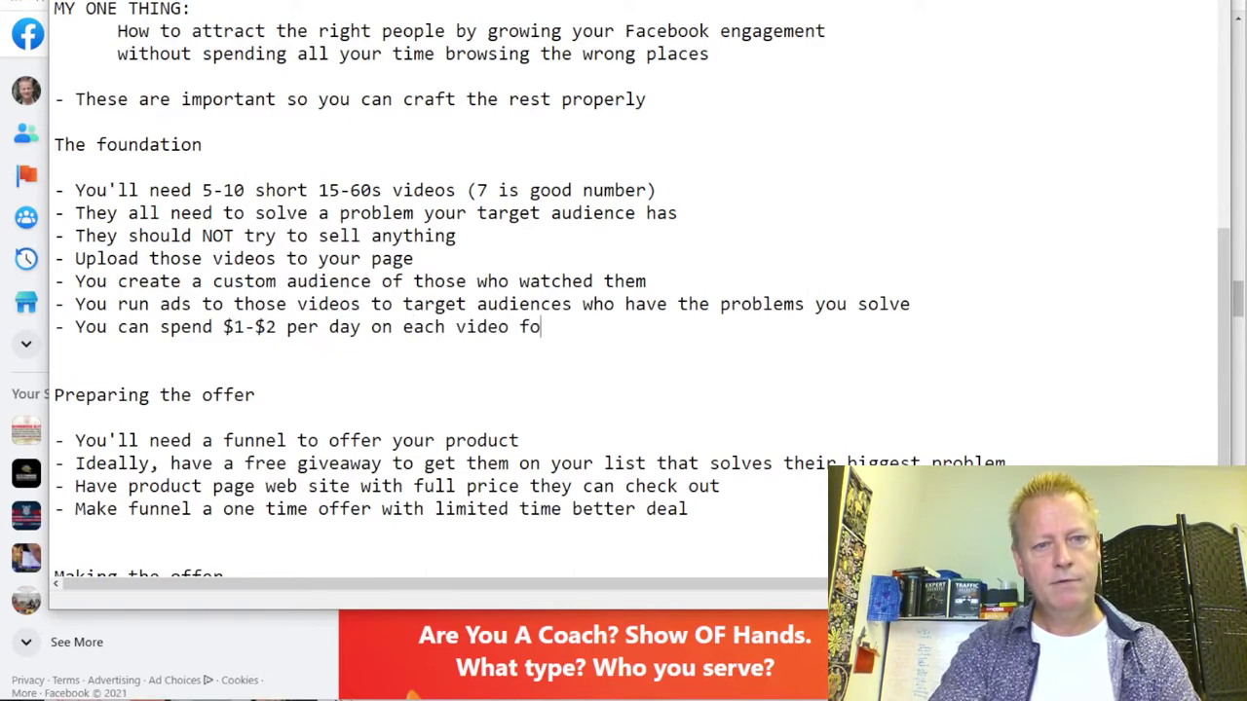
key(BackSpace)
key(BackSpace)
key(BackSpace)
key(BackSpace)
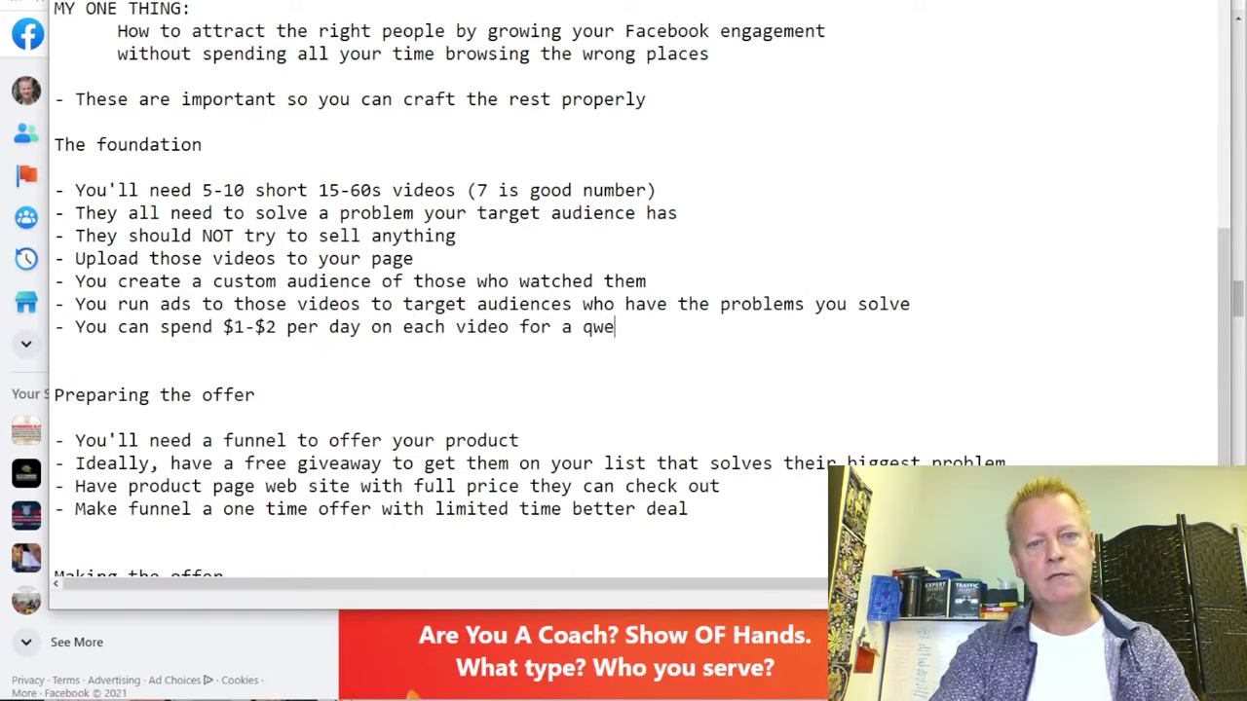
text(week or more)
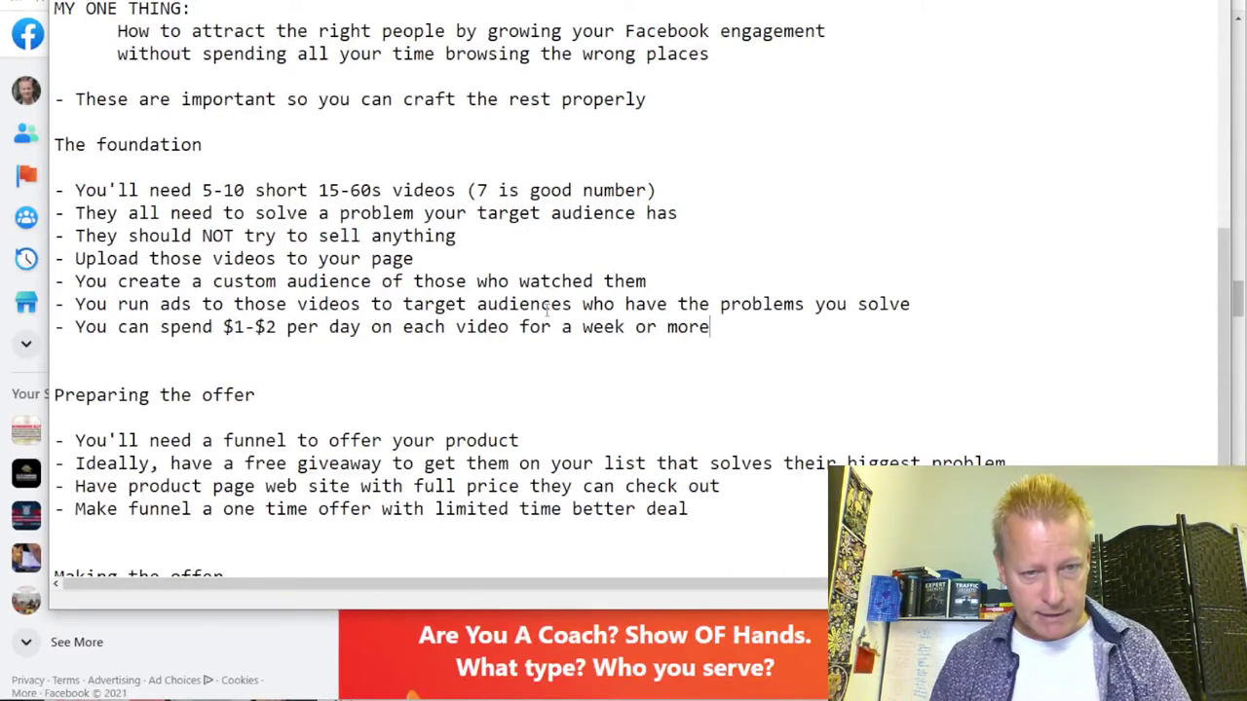
Reword the spending bullet to 'for at least a week', dropping 'or more'
click(581, 327)
text(at least )
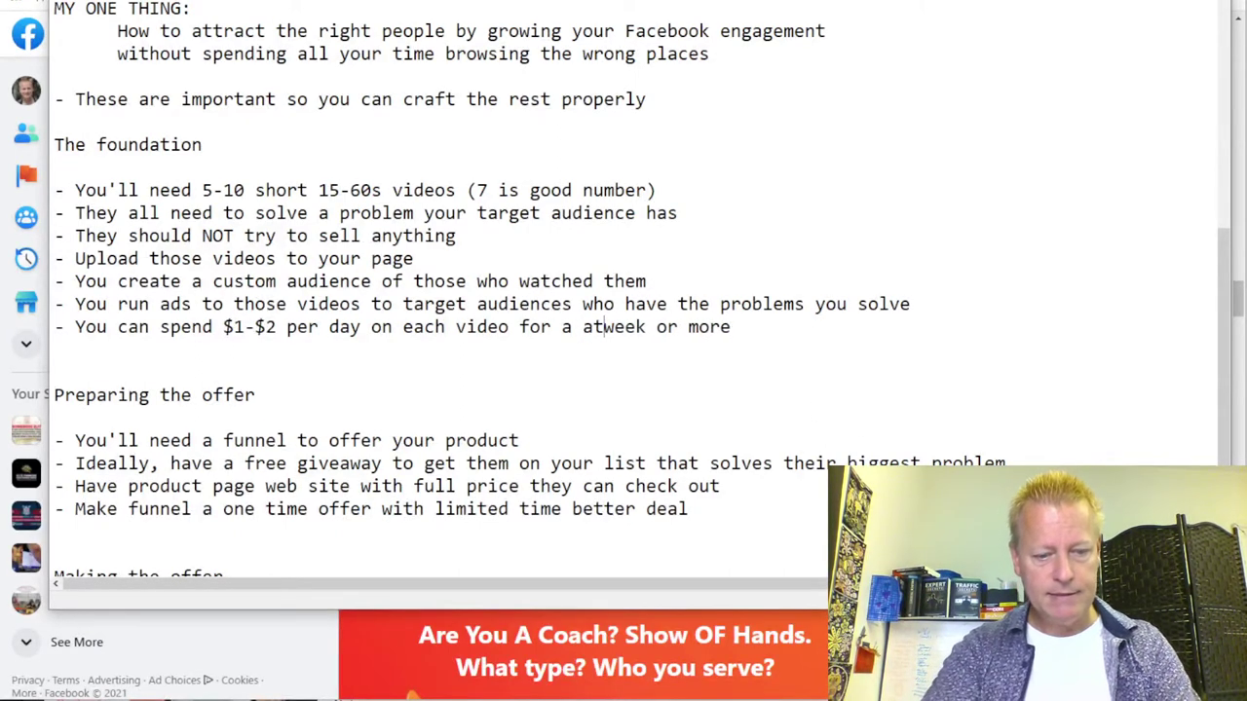
text(a)
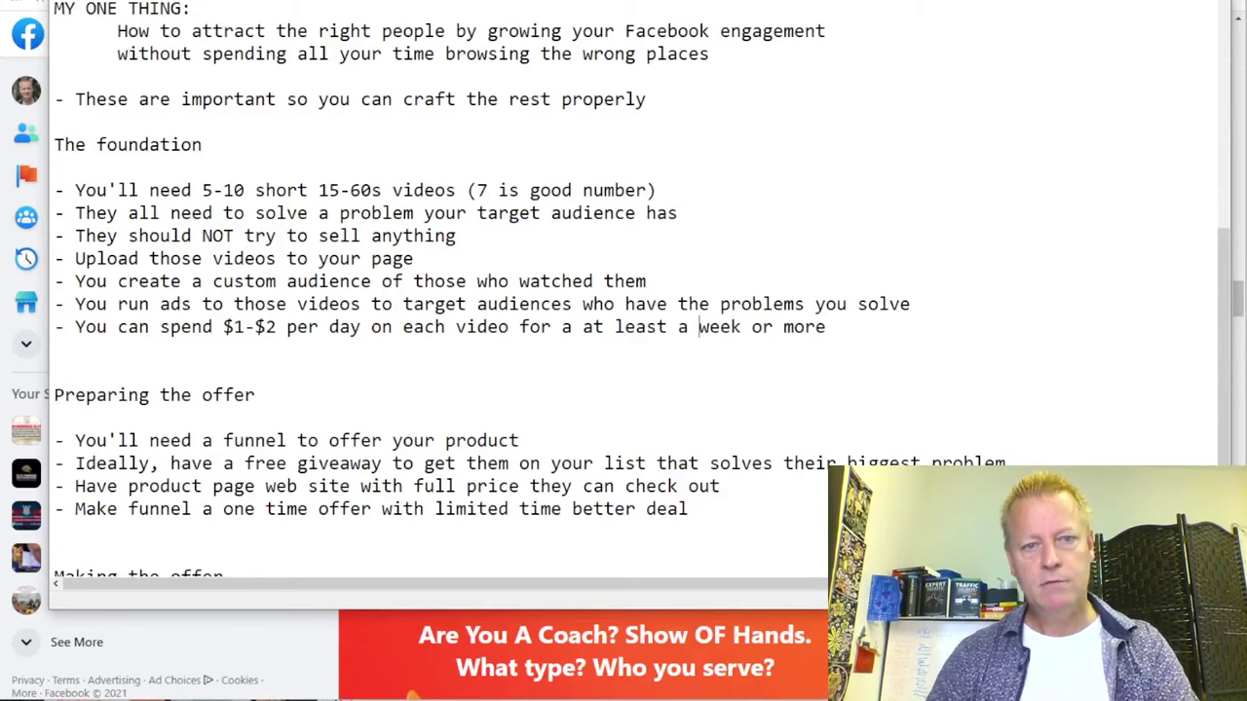
click(573, 328)
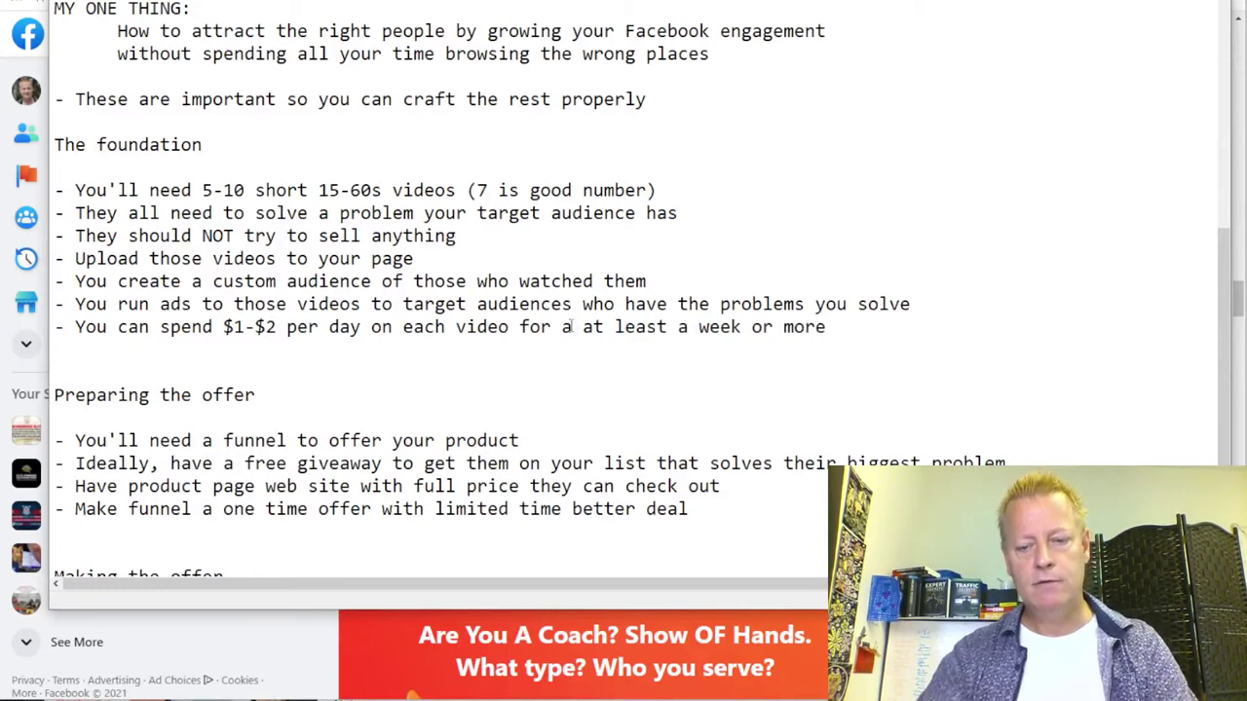
key(BackSpace)
key(BackSpace)
click(813, 327)
drag(812, 327, 732, 330)
key(BackSpace)
key(BackSpace)
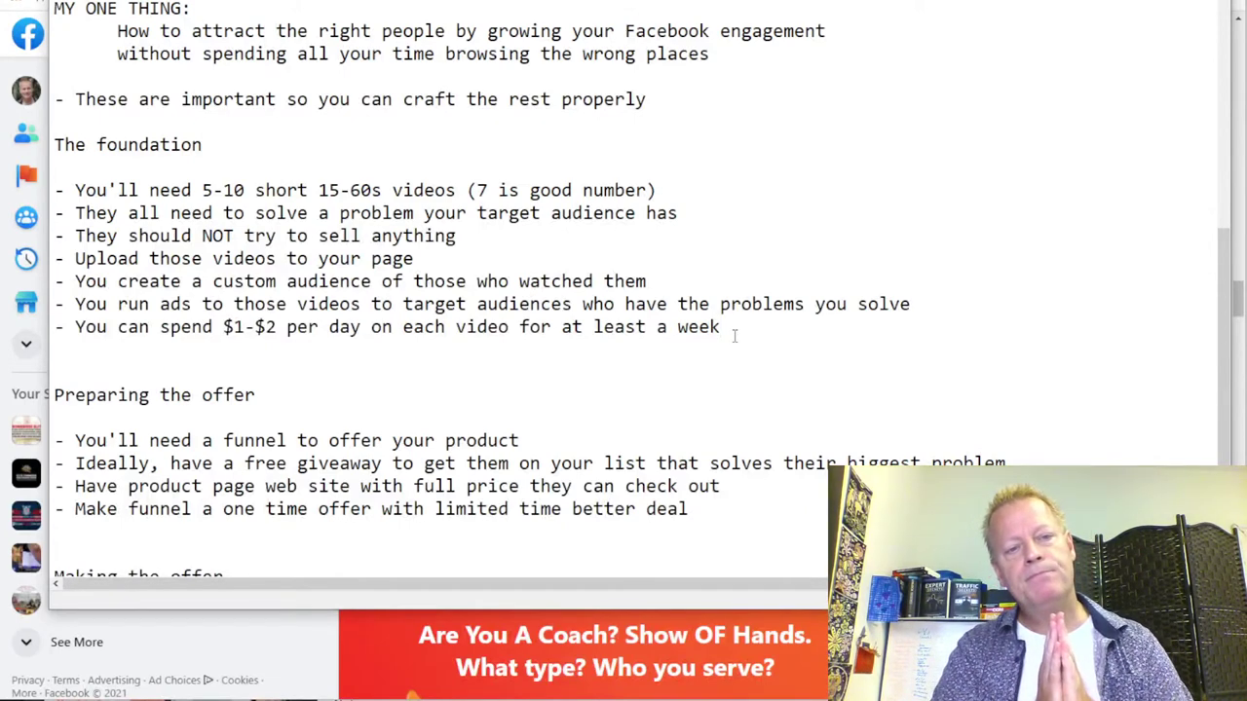
Add 'for 7 videos that's $7-$14/day - so' as its own bullet line
text(()
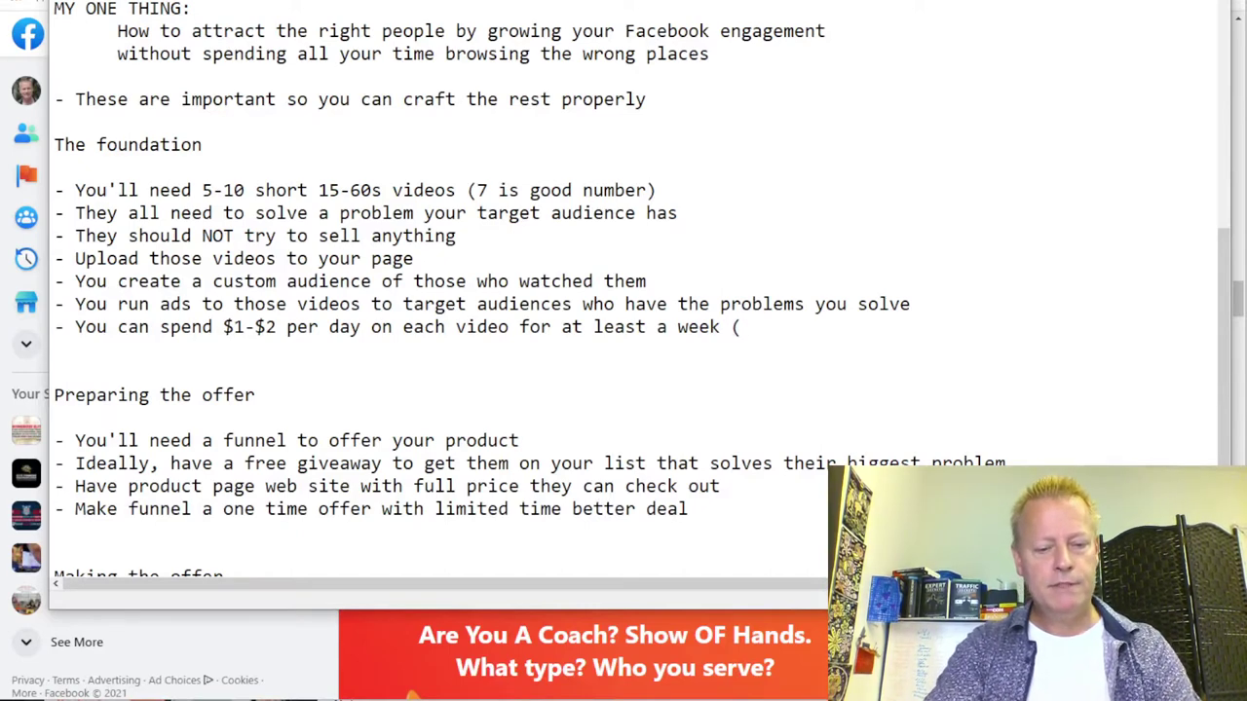
text(for 7 videos that's )
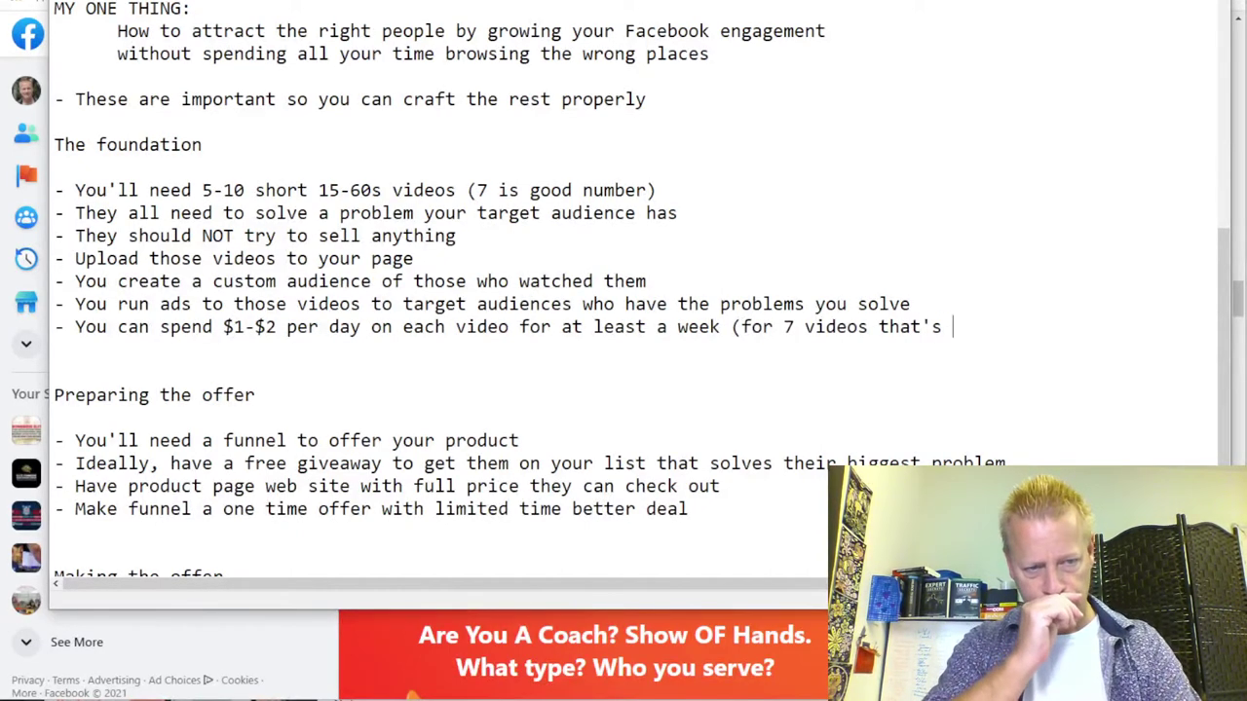
text($7-$14/day - so)
click(743, 332)
key(BackSpace)
key(BackSpace)
key(BackSpace)
text(k)
key(Return)
text(-)
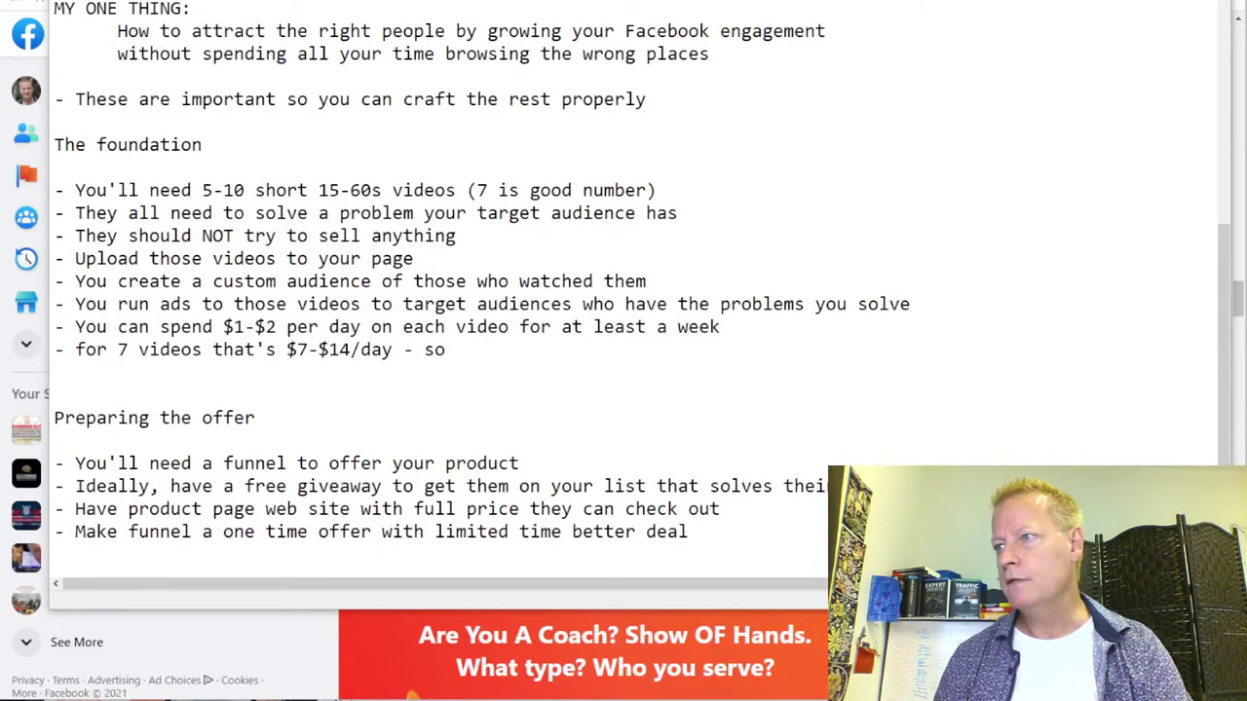
Place Calculator beside the notes and compute 7 × 7 = 49, clearing a mistyped entry first
drag(1040, 12, 787, 13)
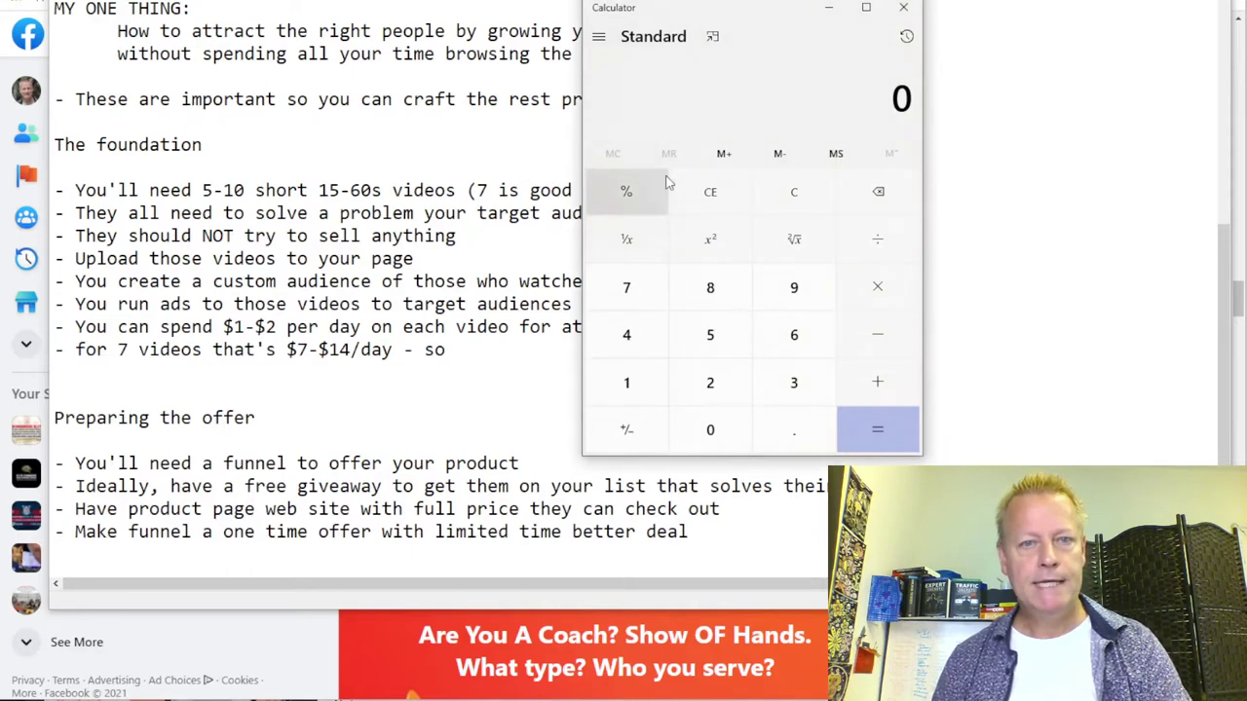
text(7)
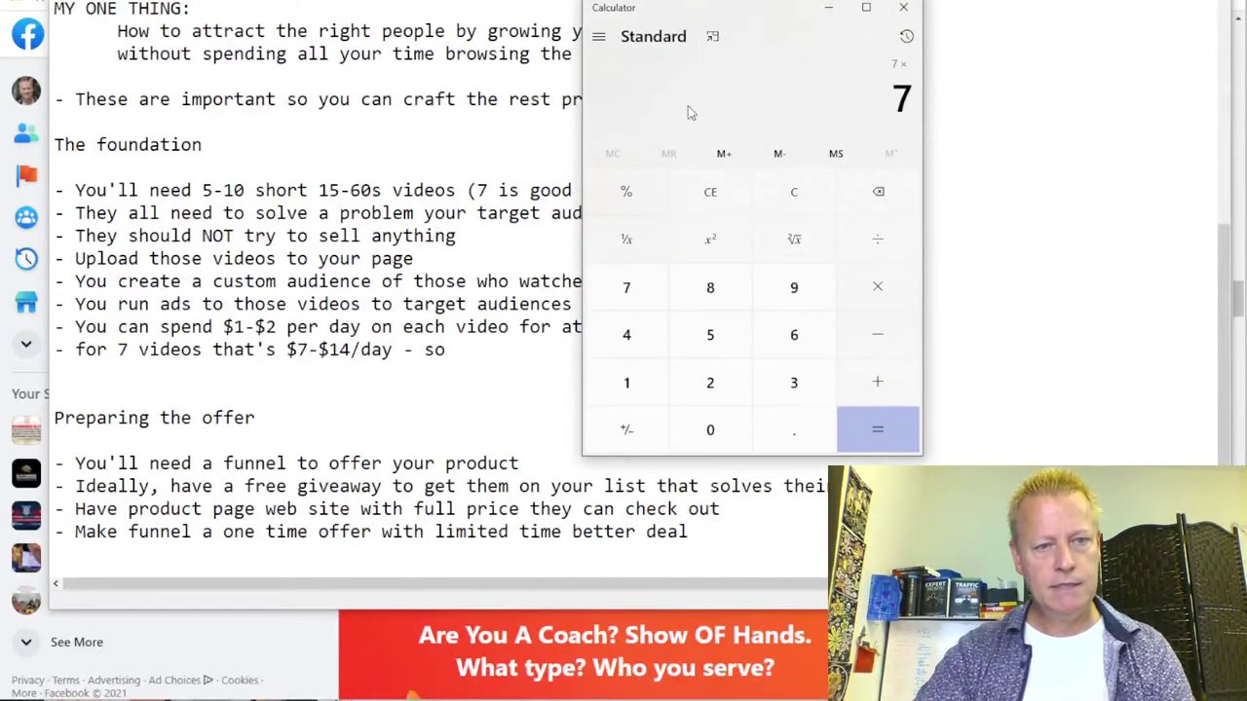
text(7*7)
key(Return)
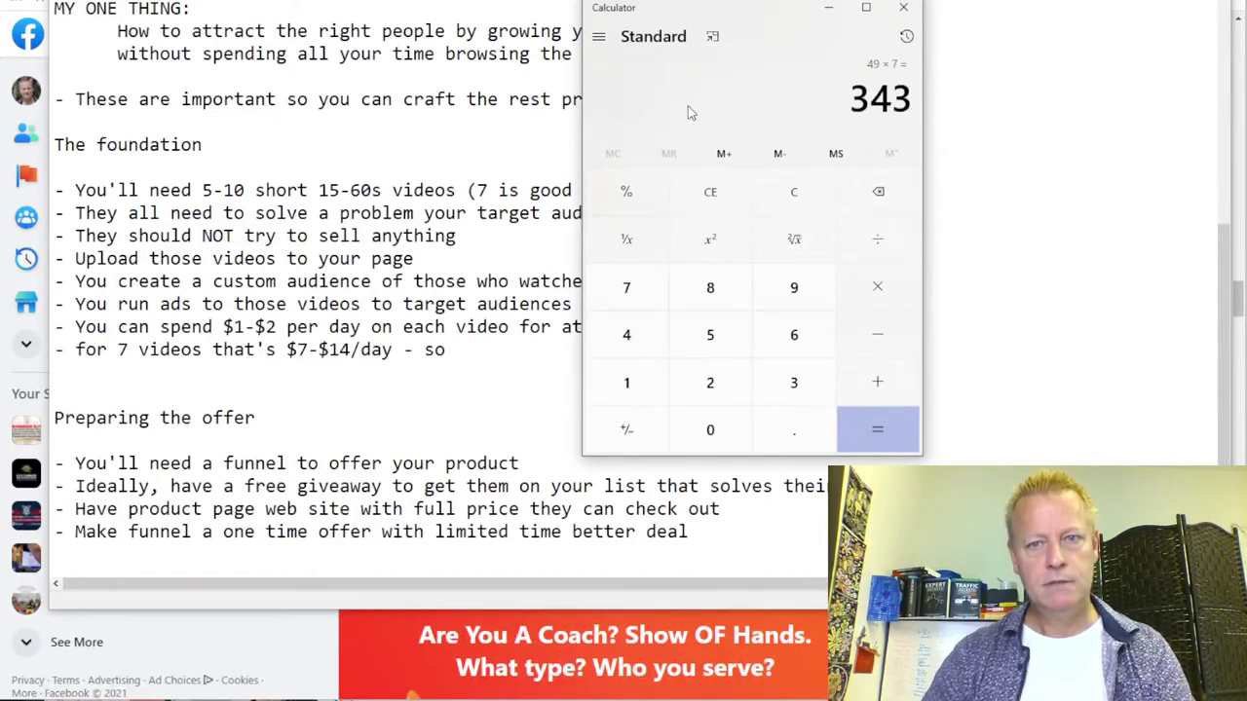
key(Escape)
text(7)
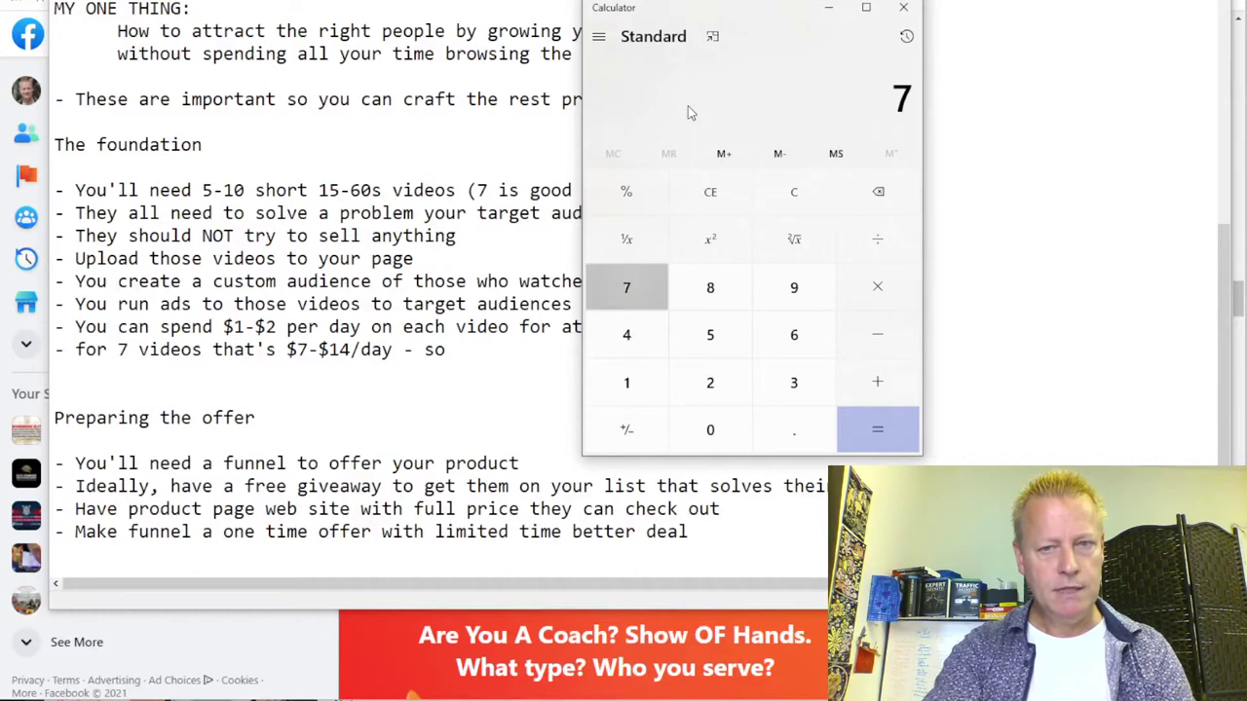
text(*)
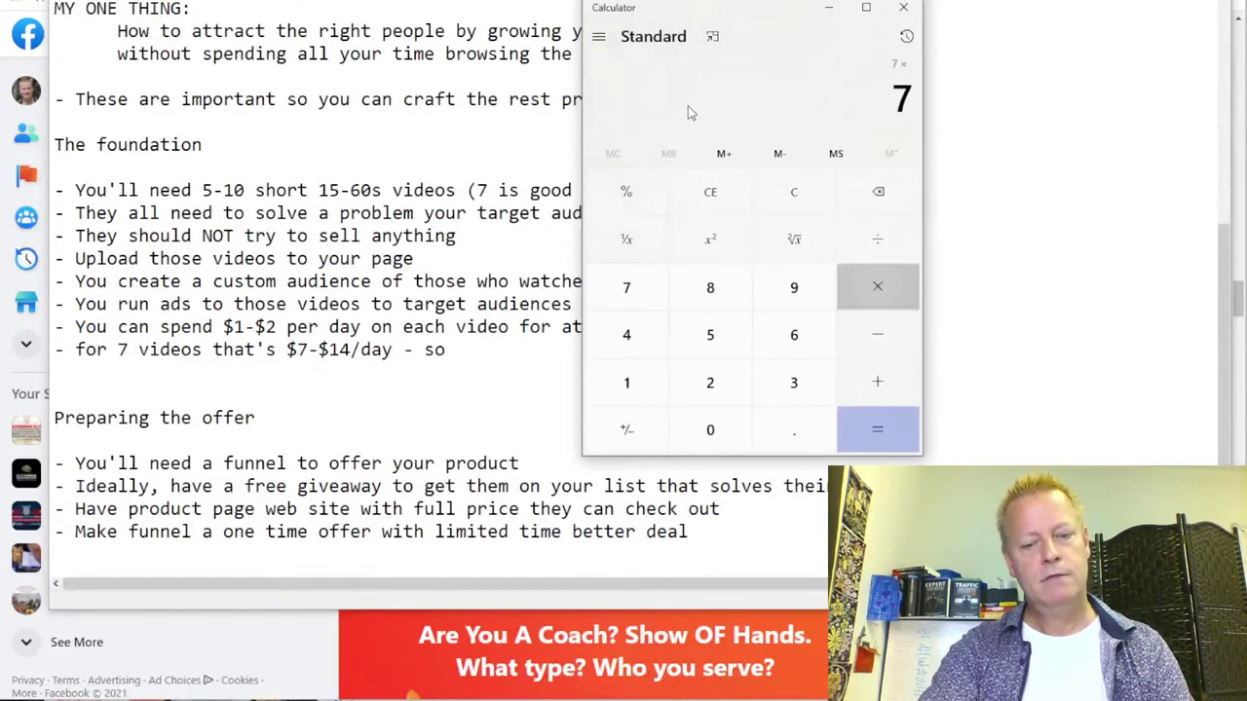
key(Return)
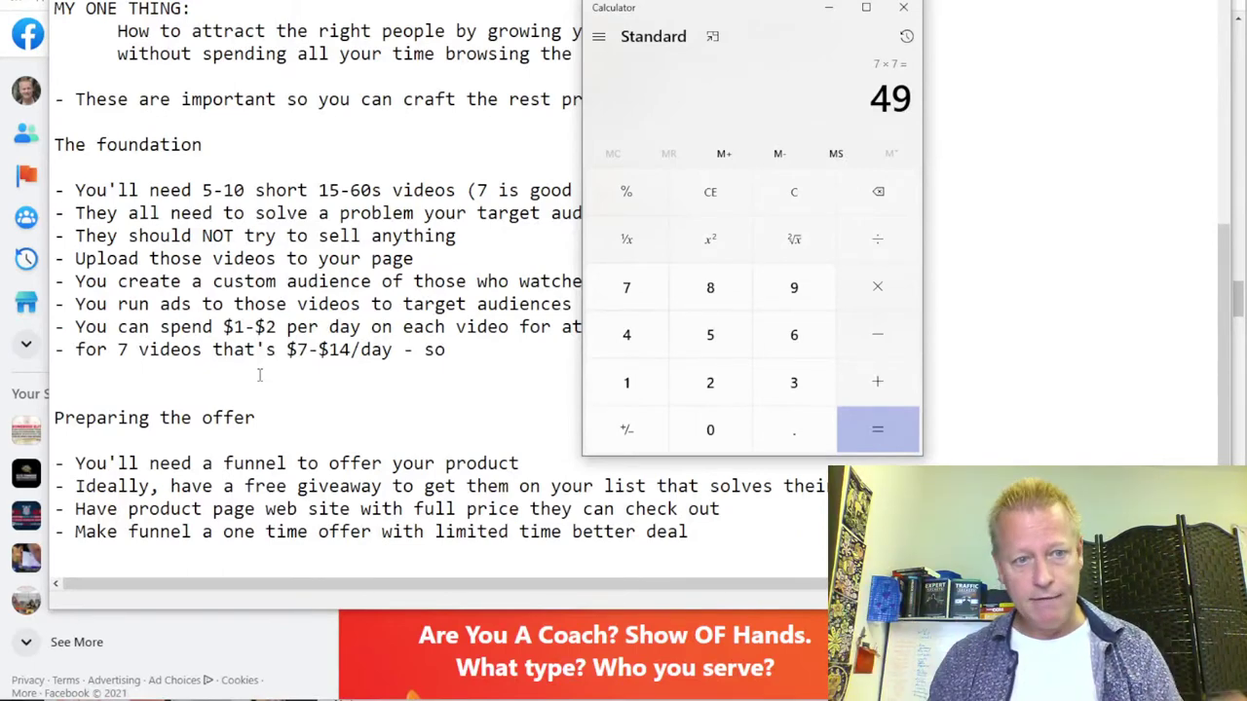
Complete the 7-videos line as '- so $50-$100 budget' and move to the blank line below
click(459, 356)
text($4)
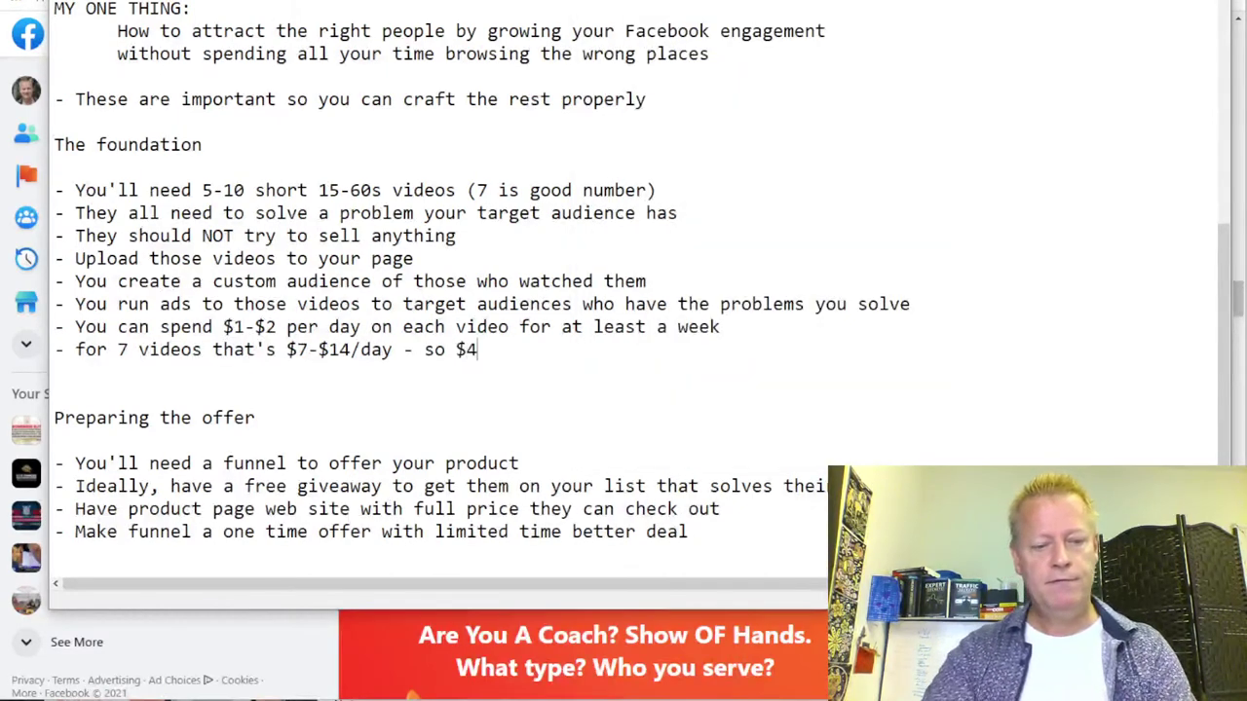
key(BackSpace)
text(50-)
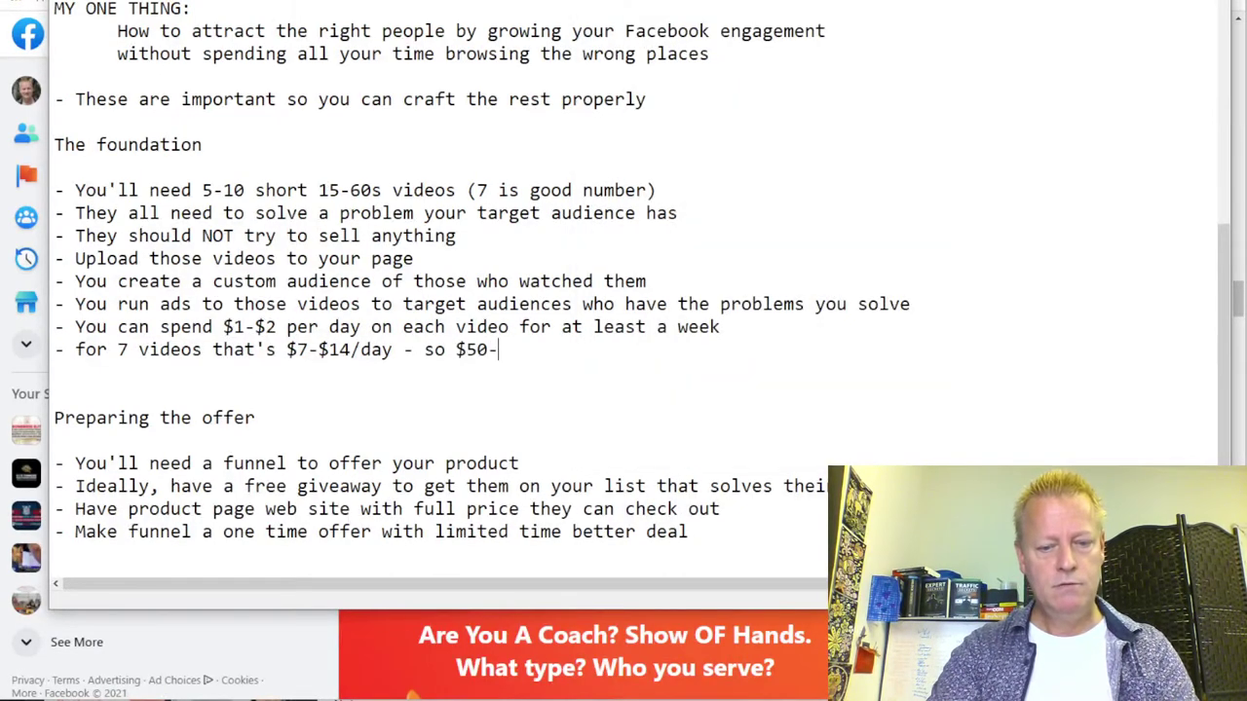
text($100)
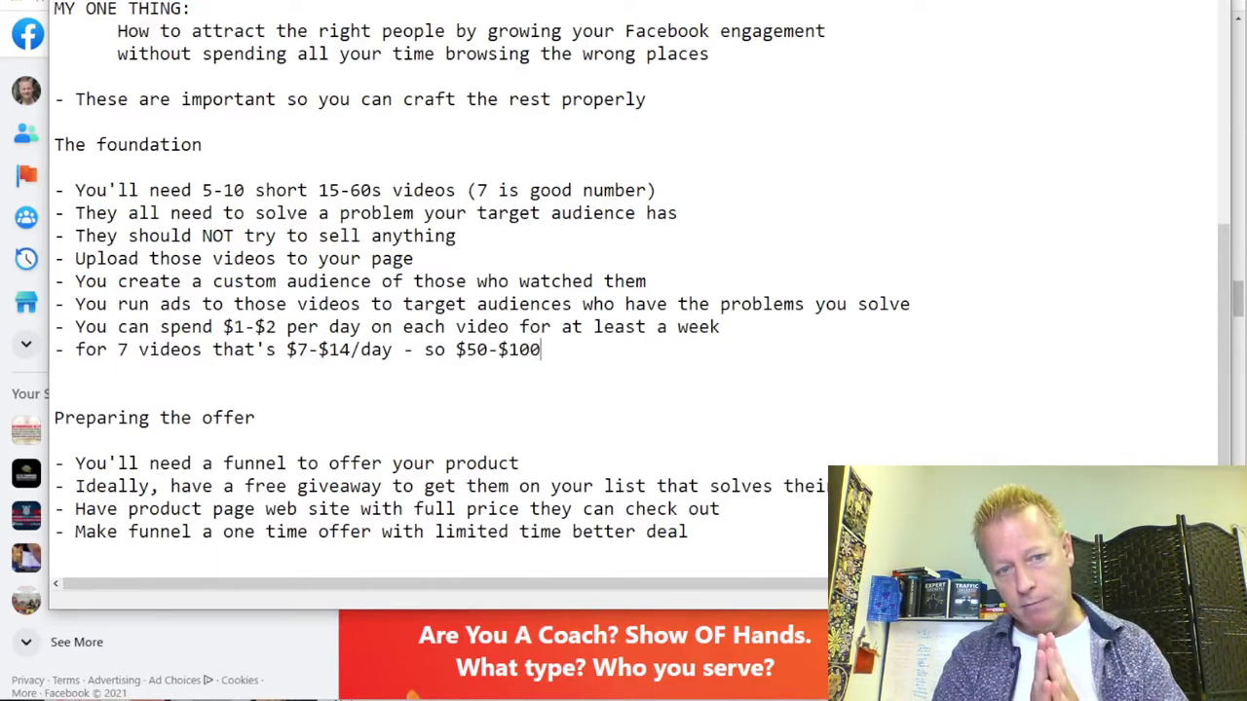
text( budget)
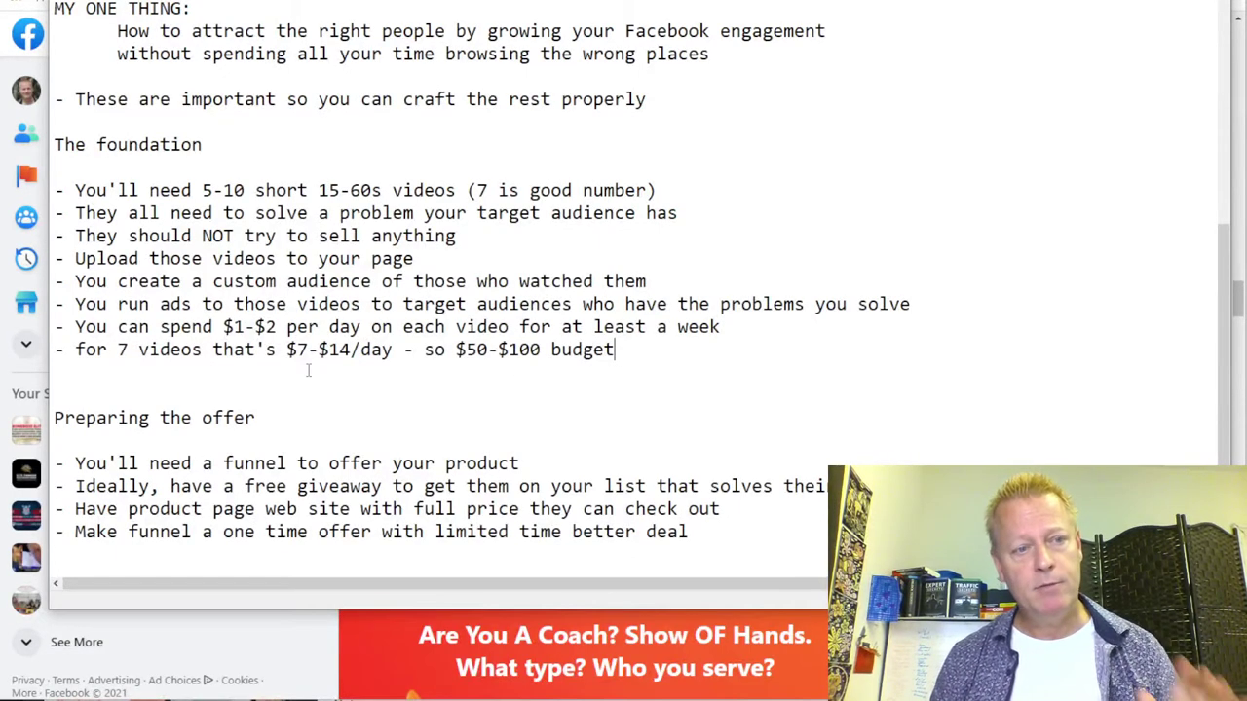
click(159, 379)
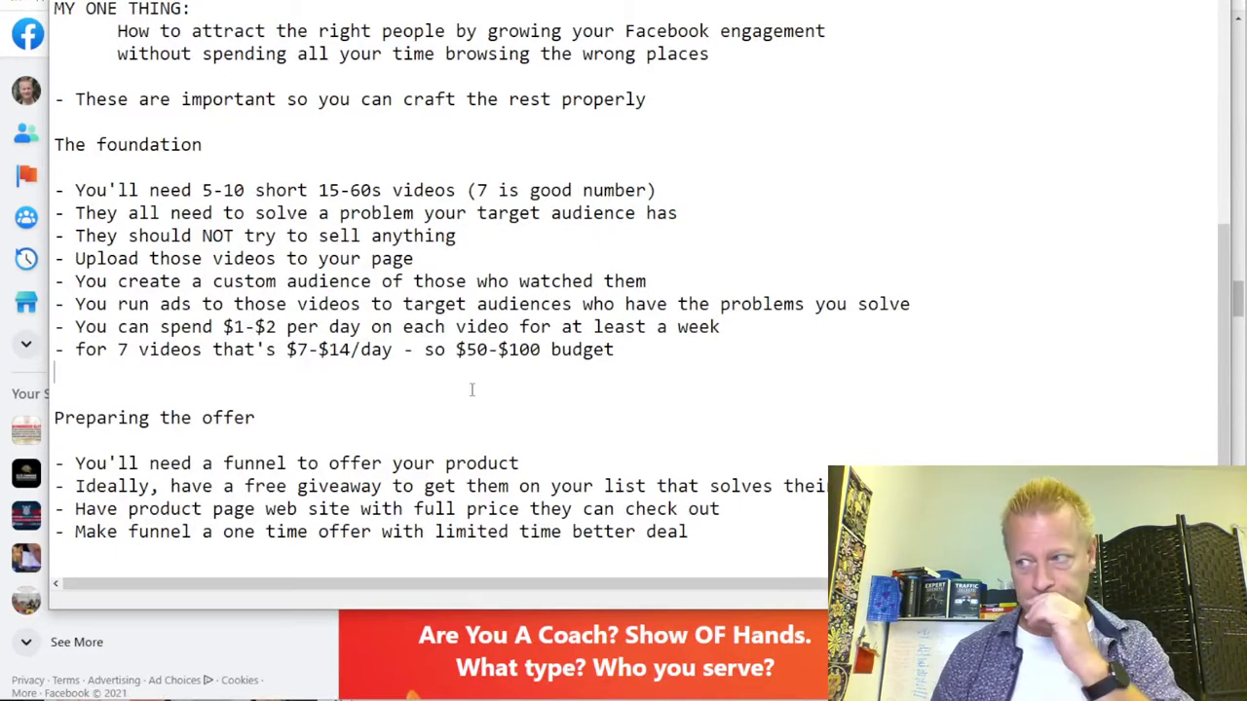
scroll(472, 390, down, 2)
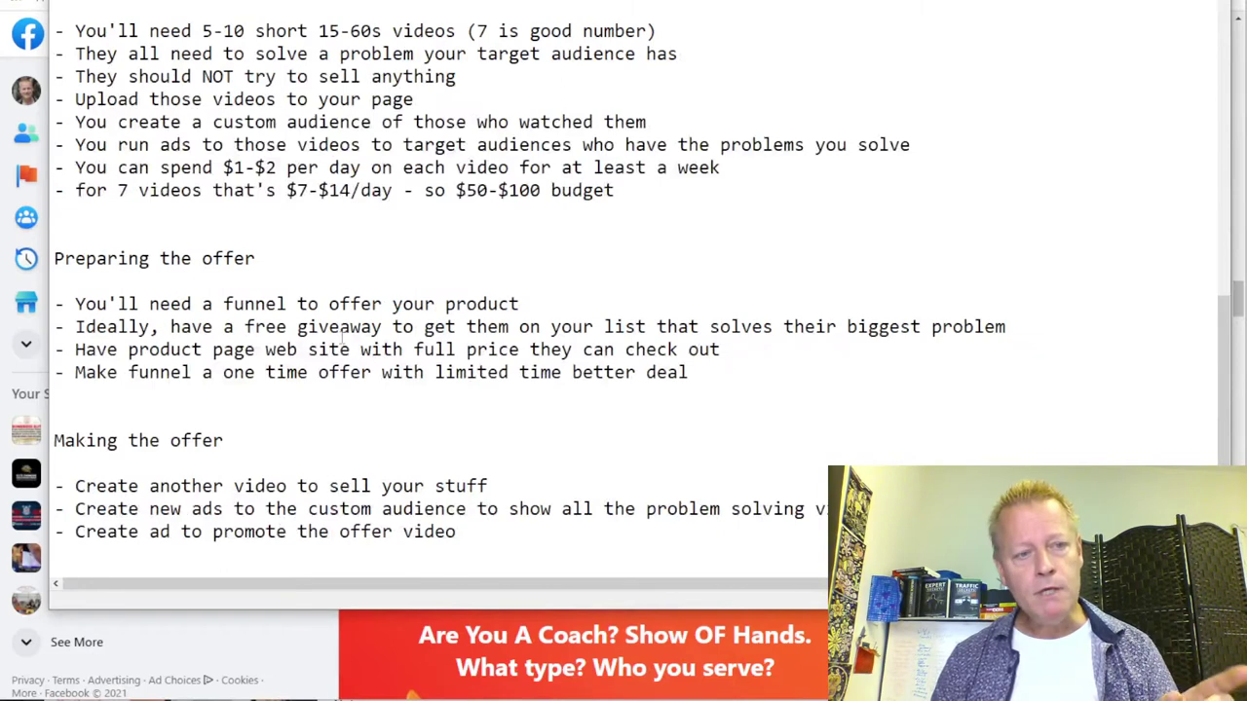
drag(110, 258, 281, 286)
click(282, 286)
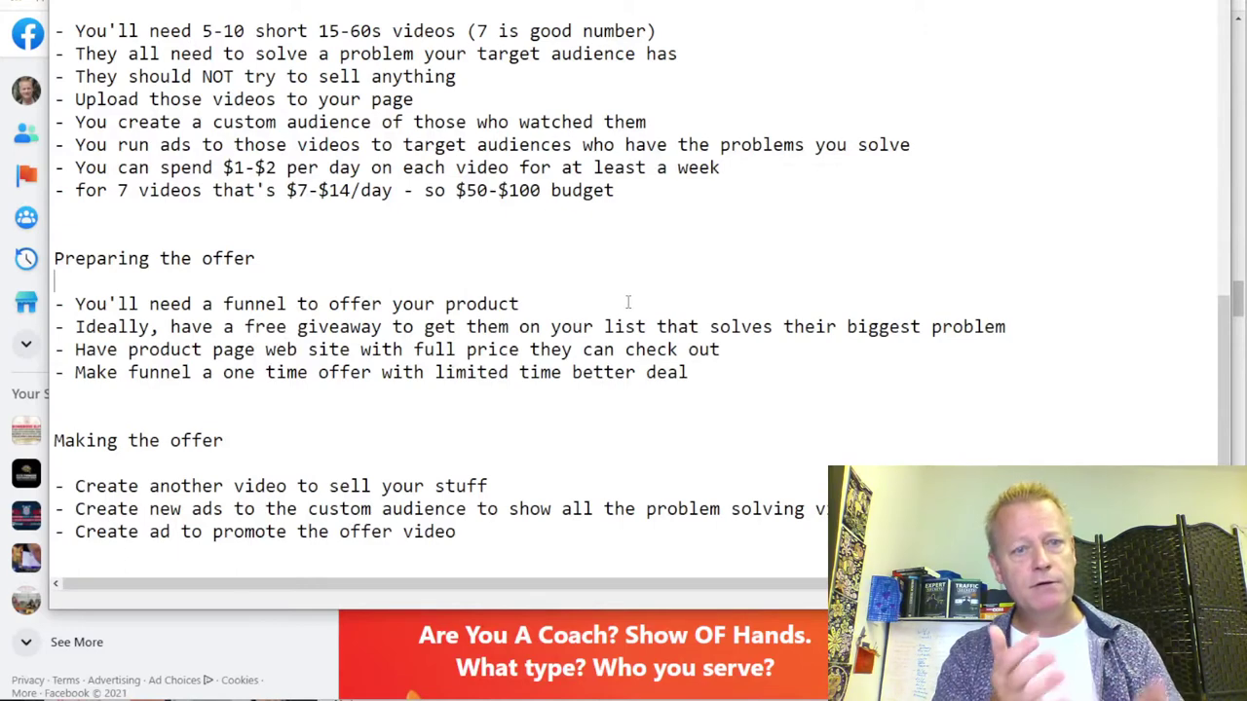
drag(518, 304, 341, 349)
click(352, 326)
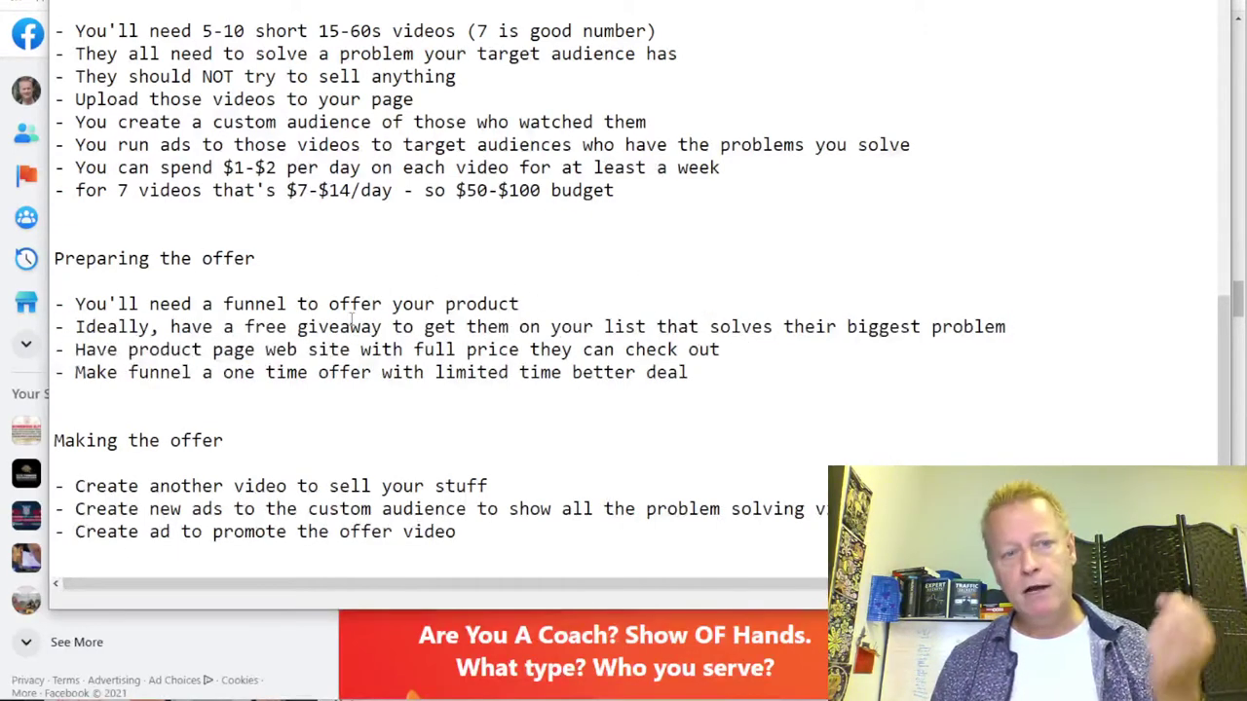
drag(159, 328, 690, 326)
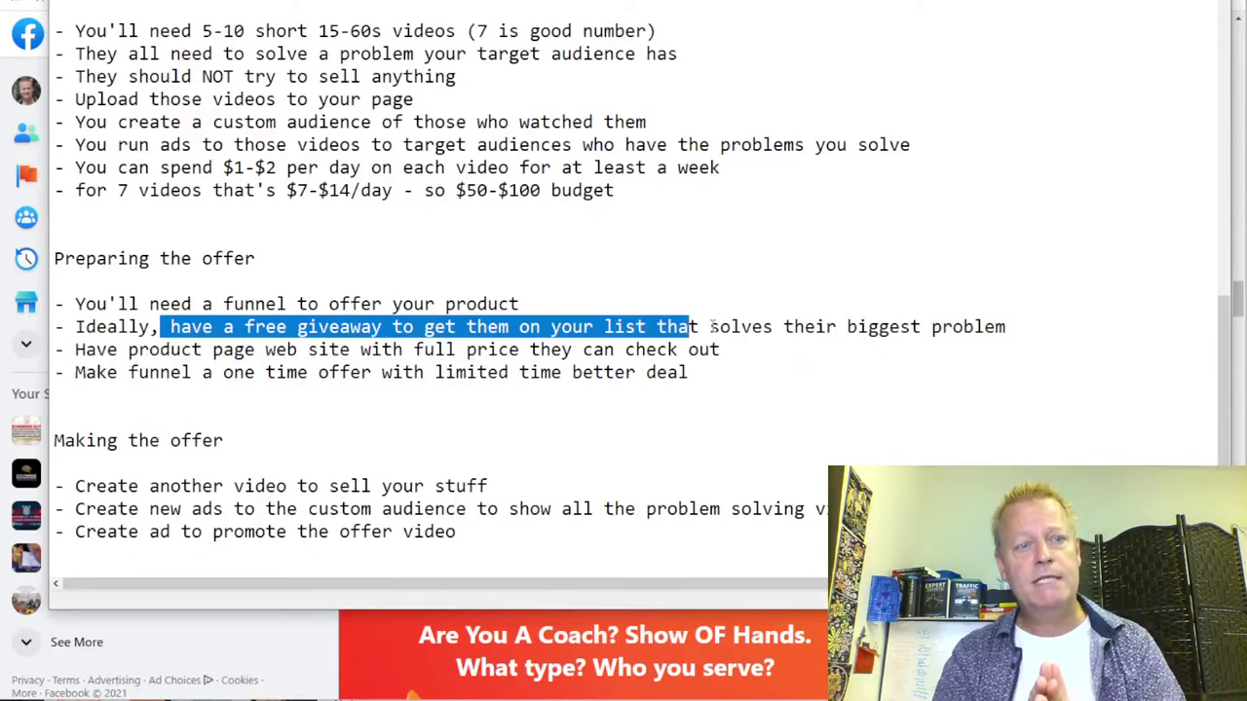
drag(468, 31, 659, 36)
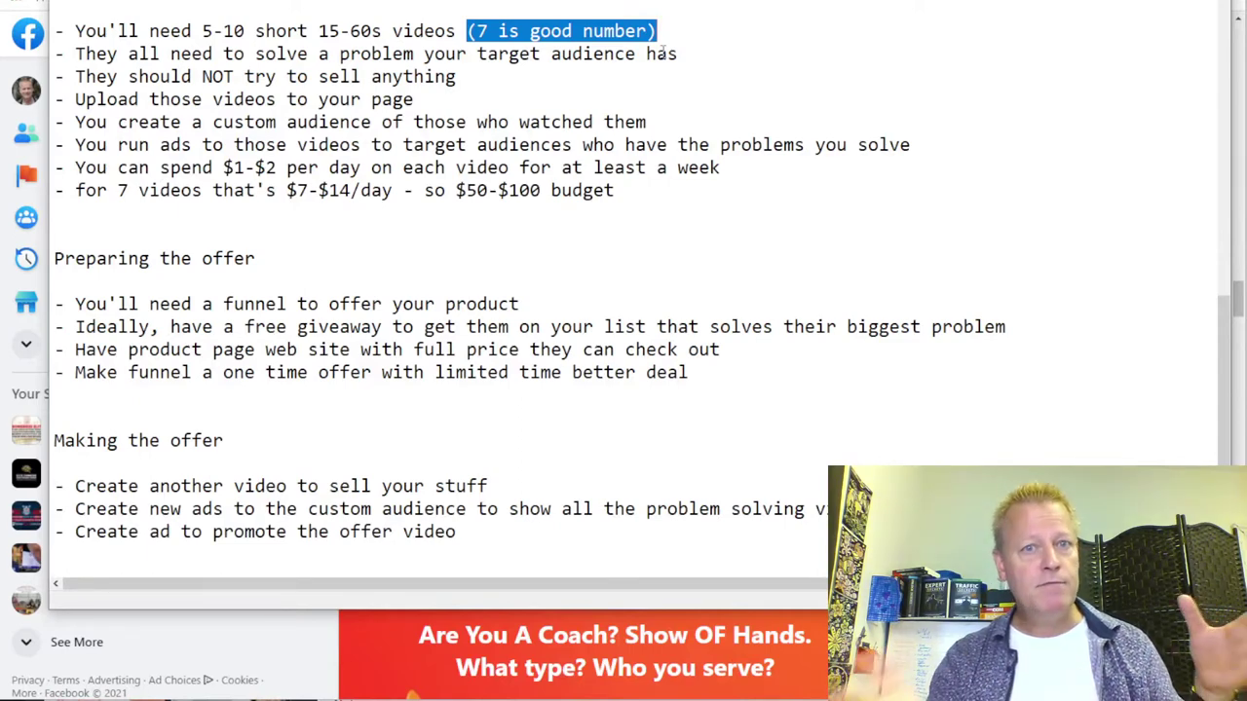
scroll(663, 54, up, 4)
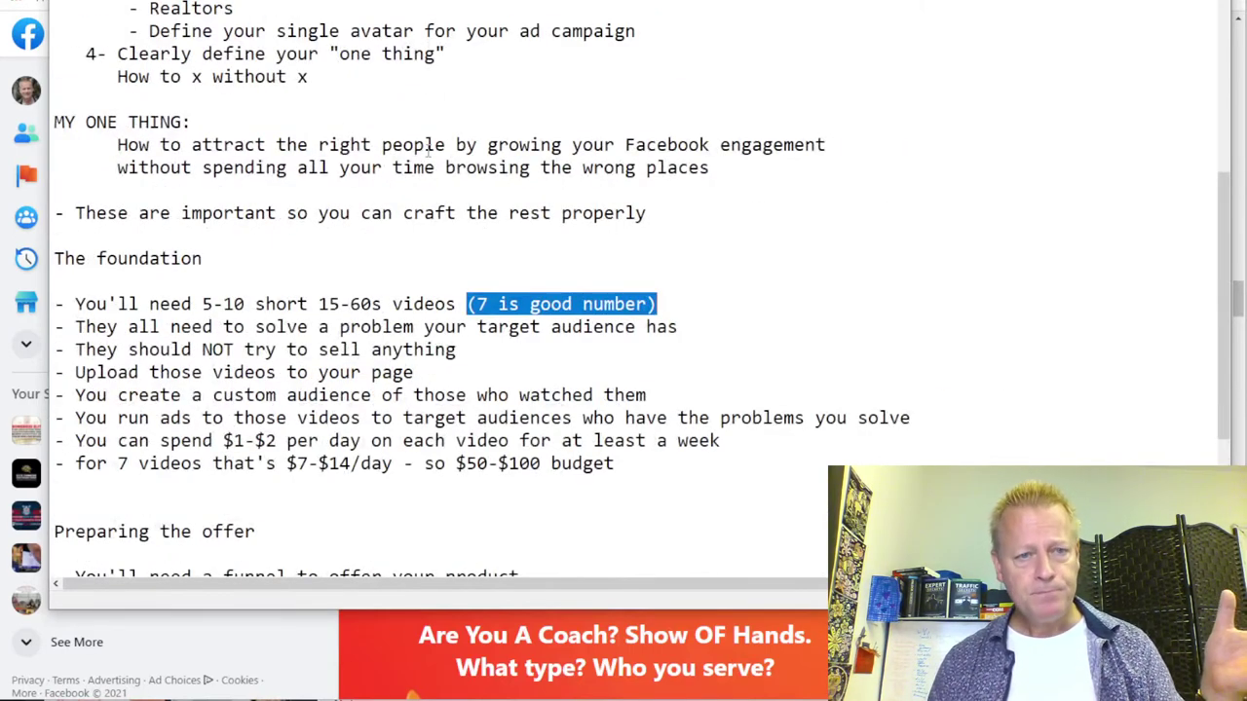
drag(270, 144, 456, 145)
click(562, 148)
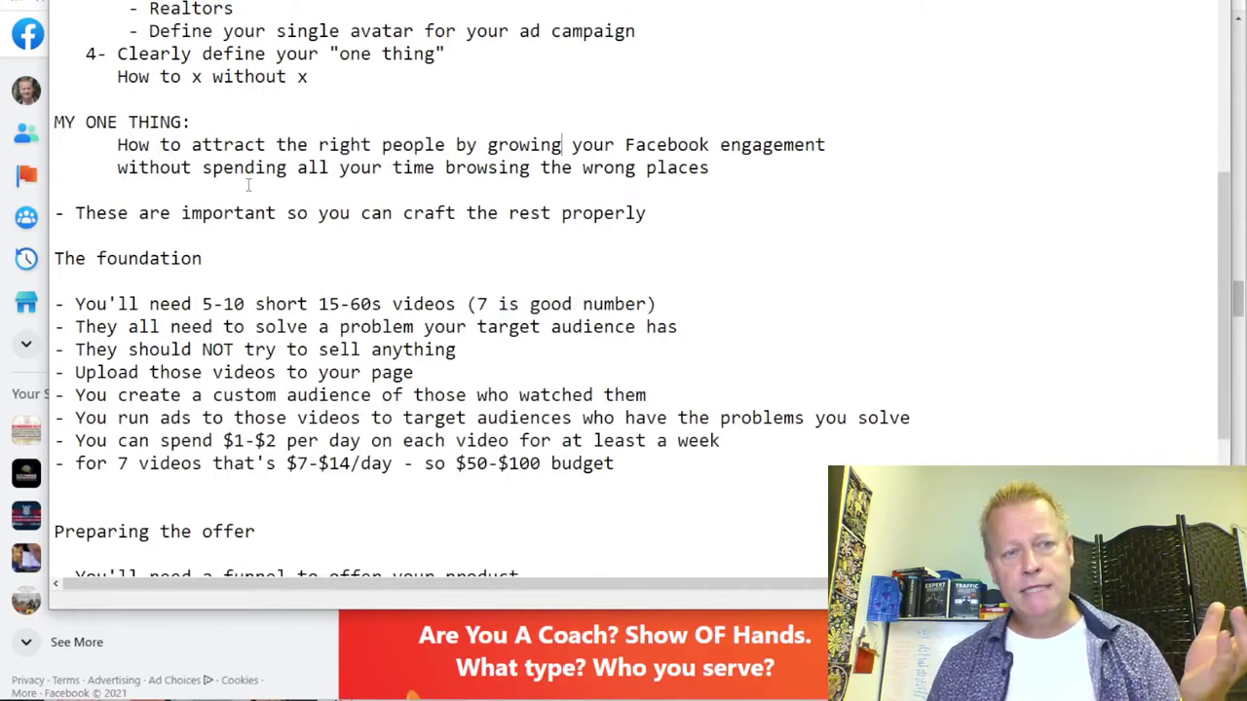
drag(203, 171, 376, 187)
click(533, 172)
drag(679, 173, 527, 178)
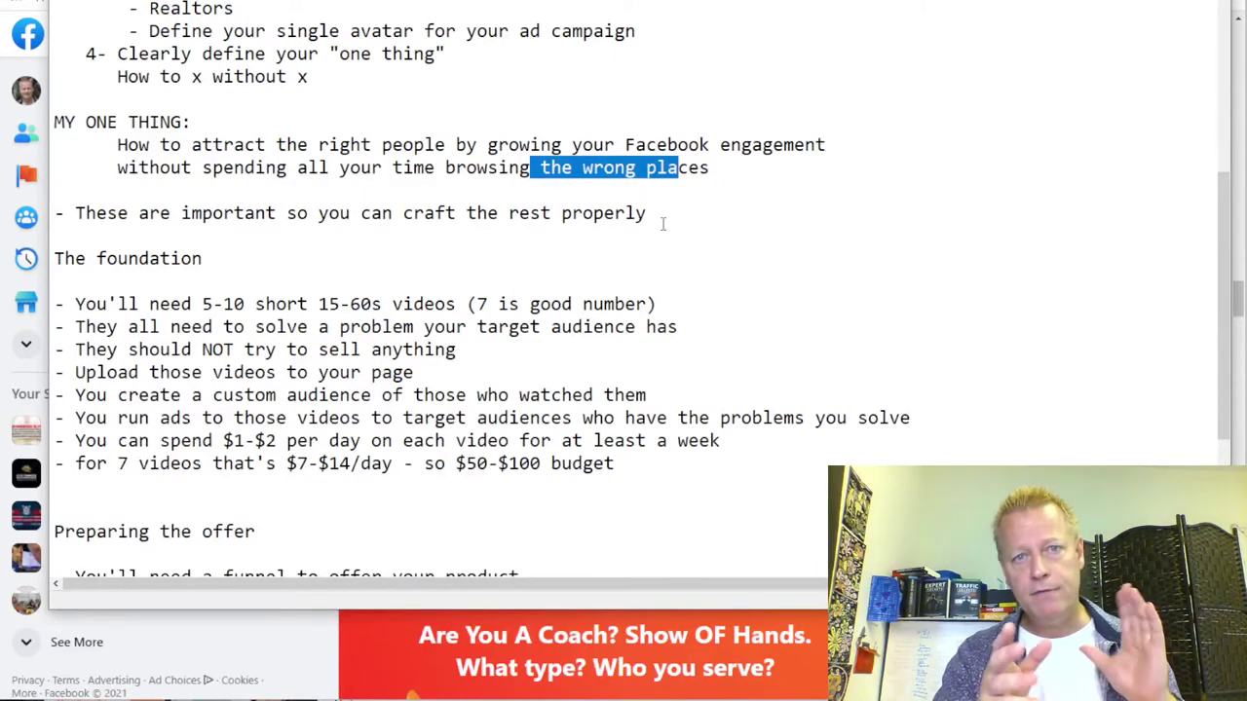
scroll(663, 224, down, 4)
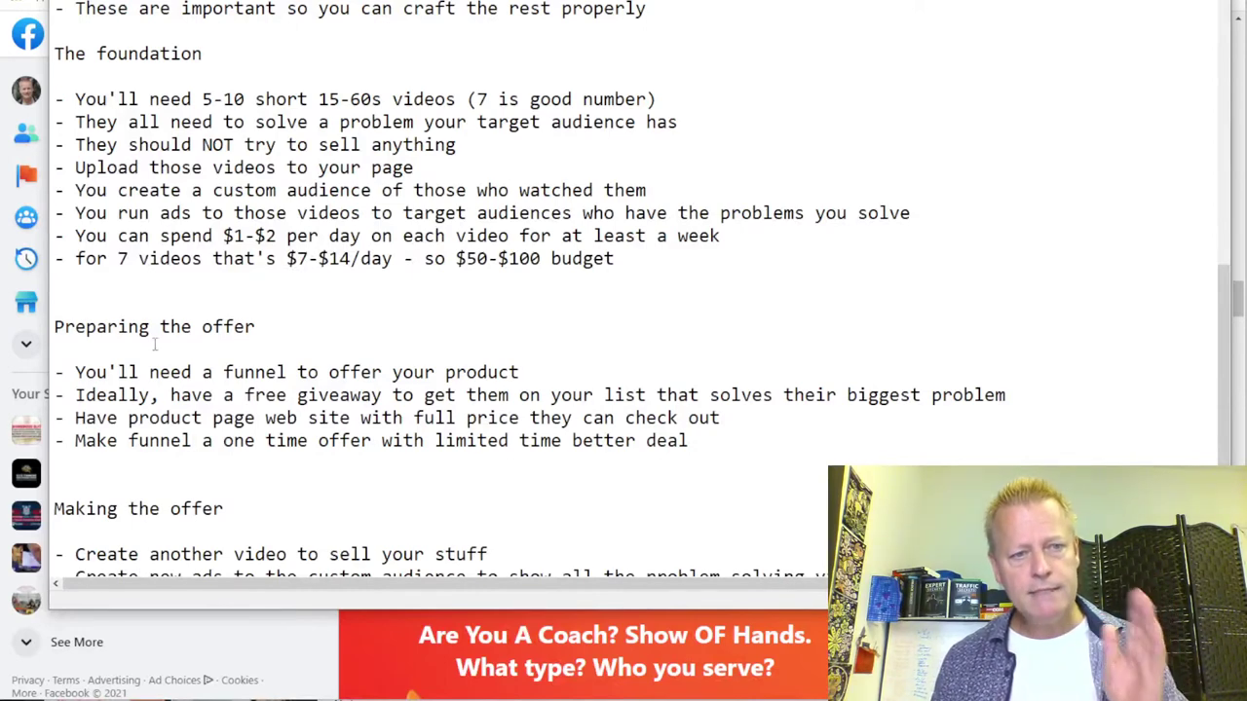
scroll(223, 413, down, 1)
drag(138, 350, 743, 349)
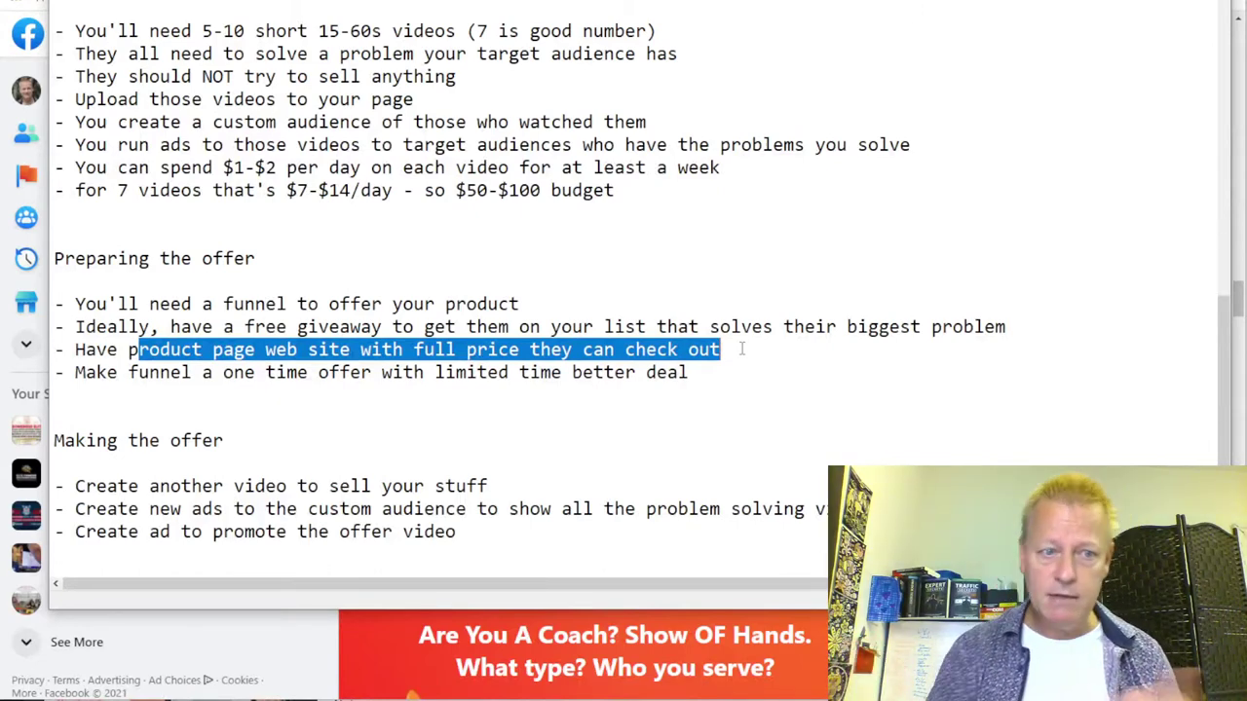
click(555, 395)
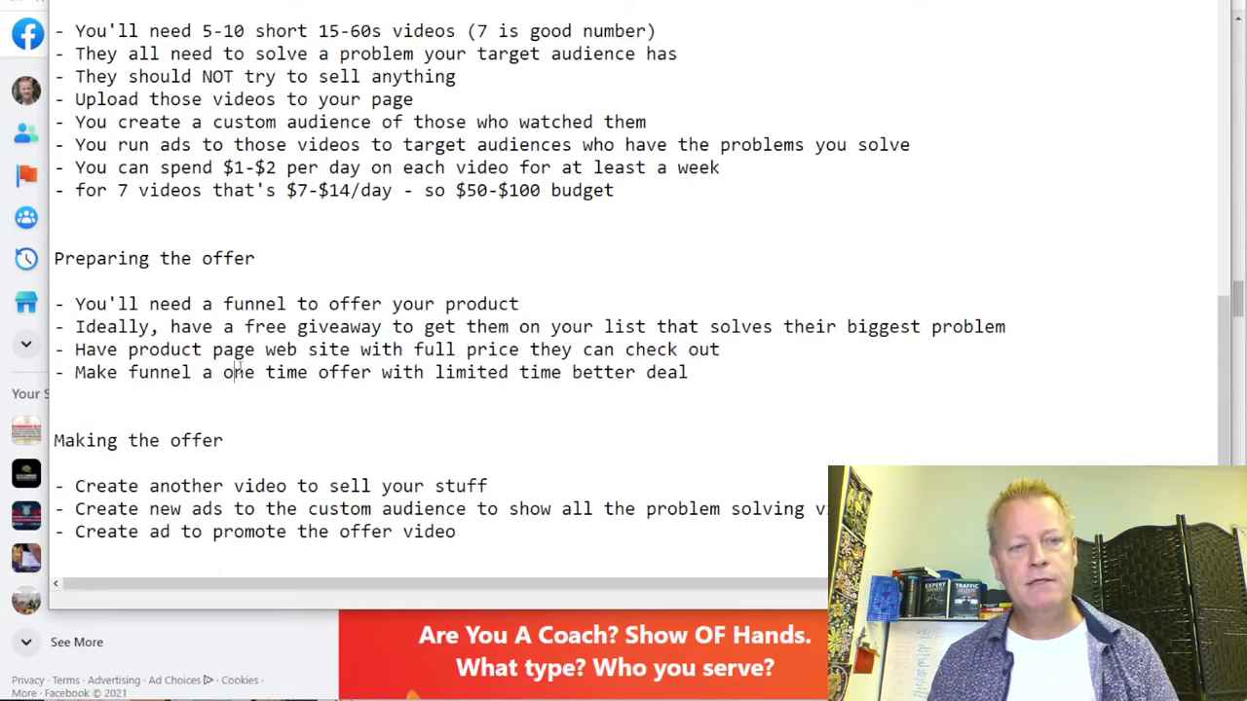
drag(236, 372, 657, 394)
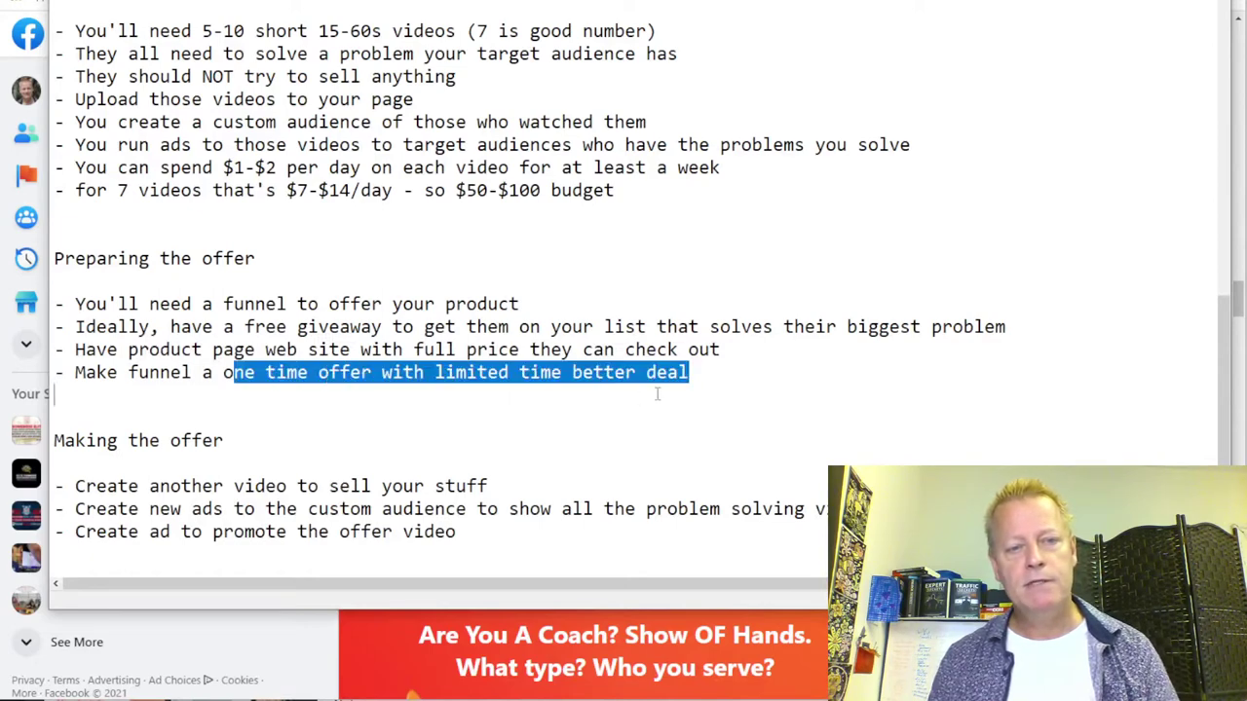
click(715, 390)
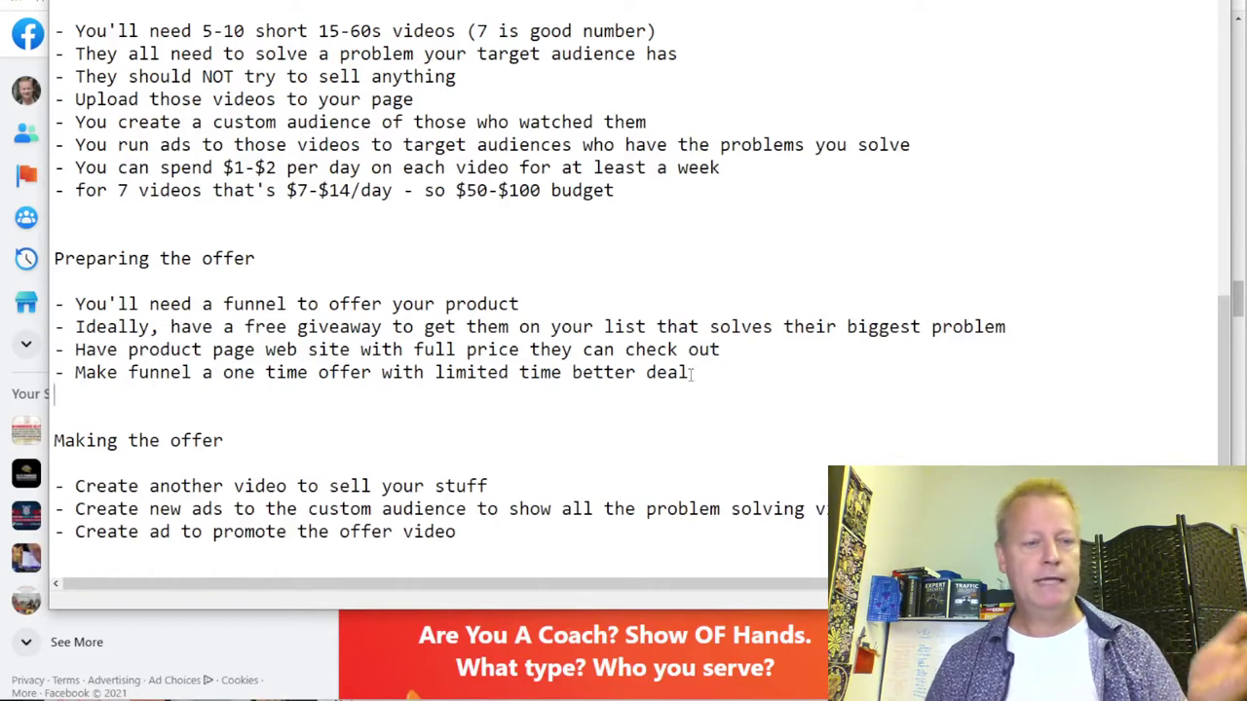
drag(158, 486, 471, 483)
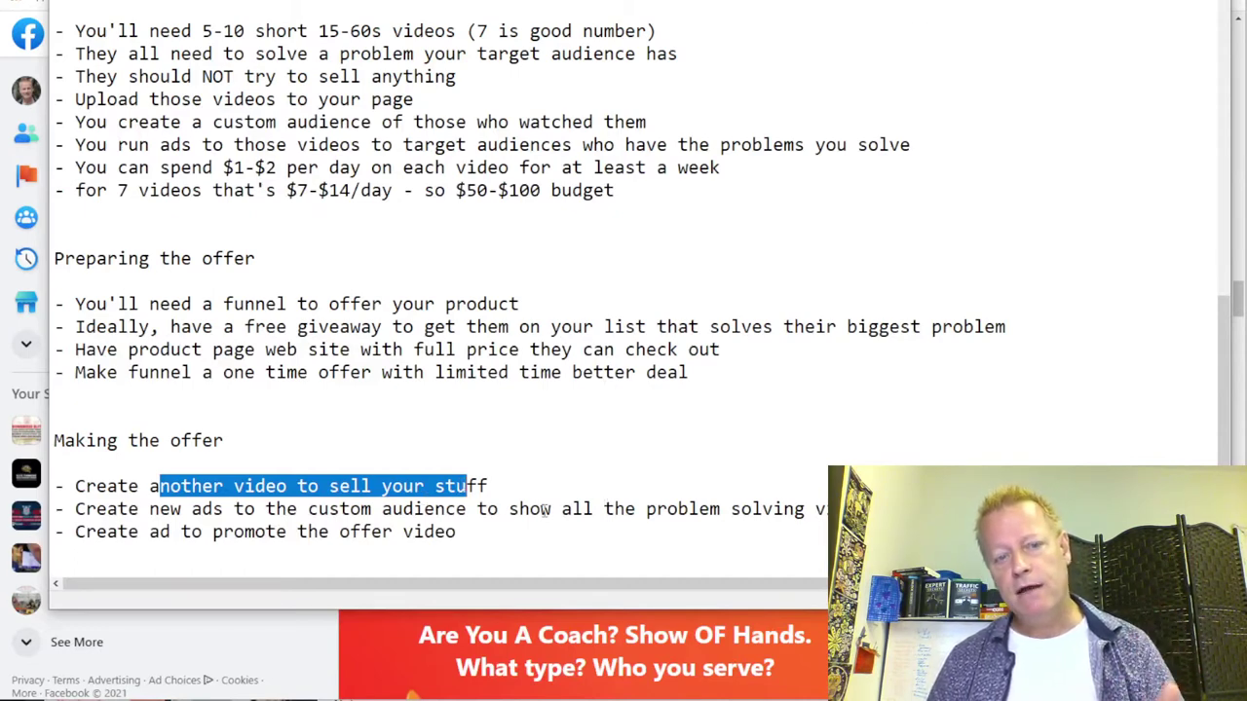
click(501, 485)
drag(489, 485, 210, 477)
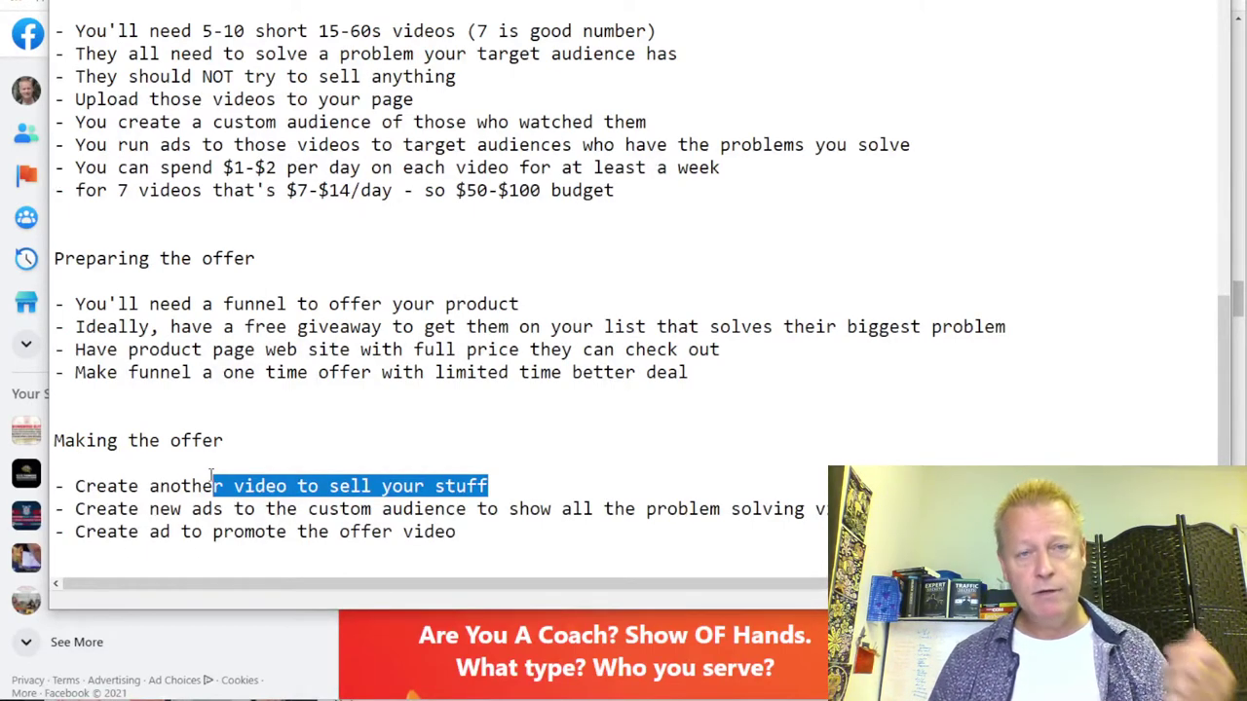
click(249, 479)
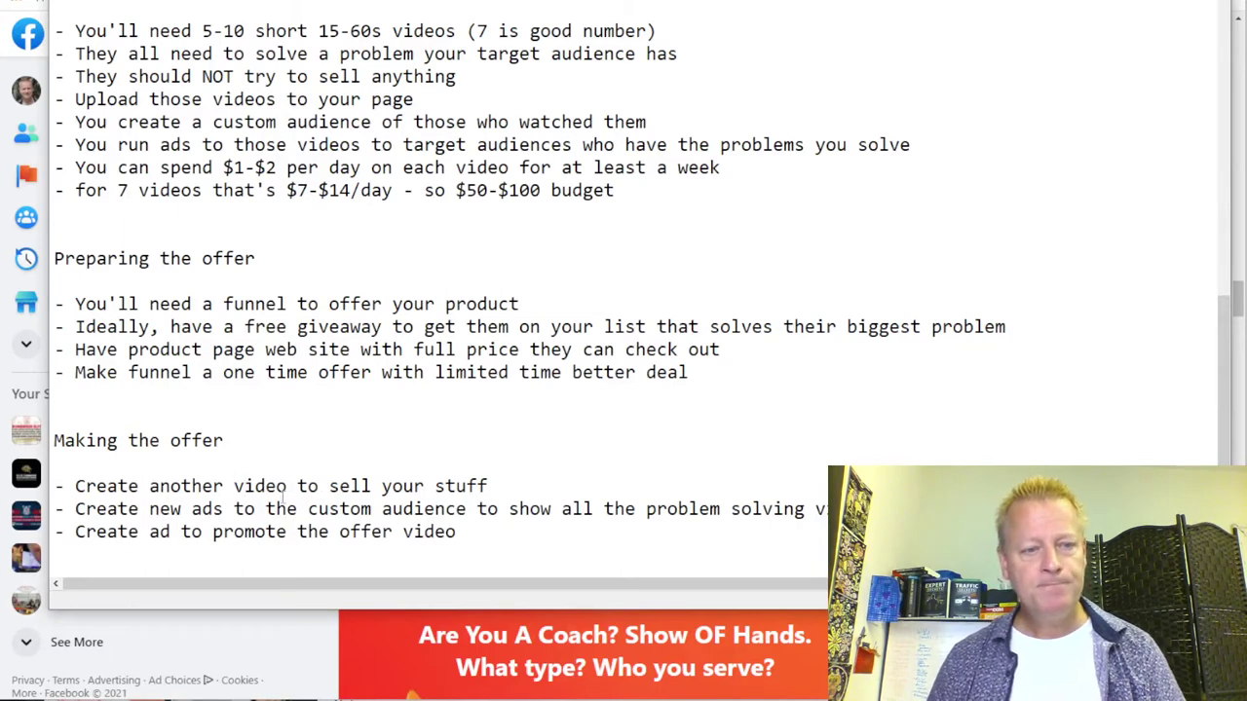
click(498, 486)
Append ' - 1-2m' to the sales-video line, then highlight the new-ads and custom-audience bullets for emphasis
text(- 1-2m)
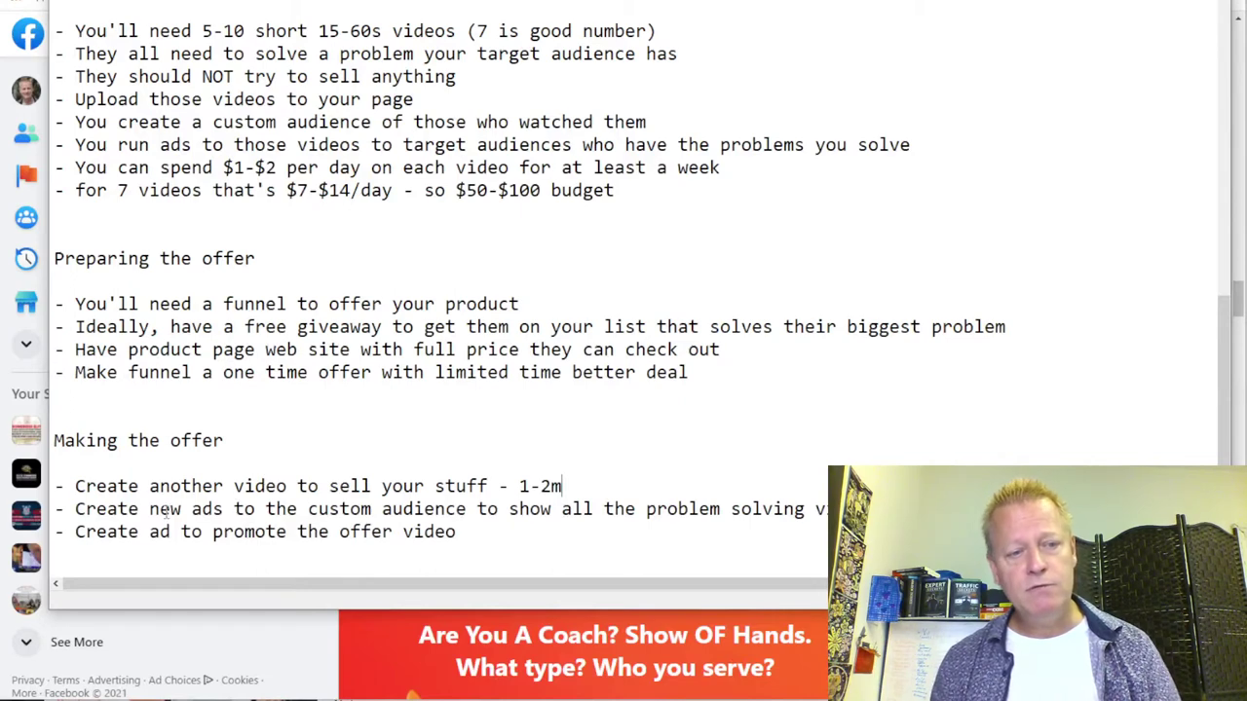
drag(149, 508, 721, 512)
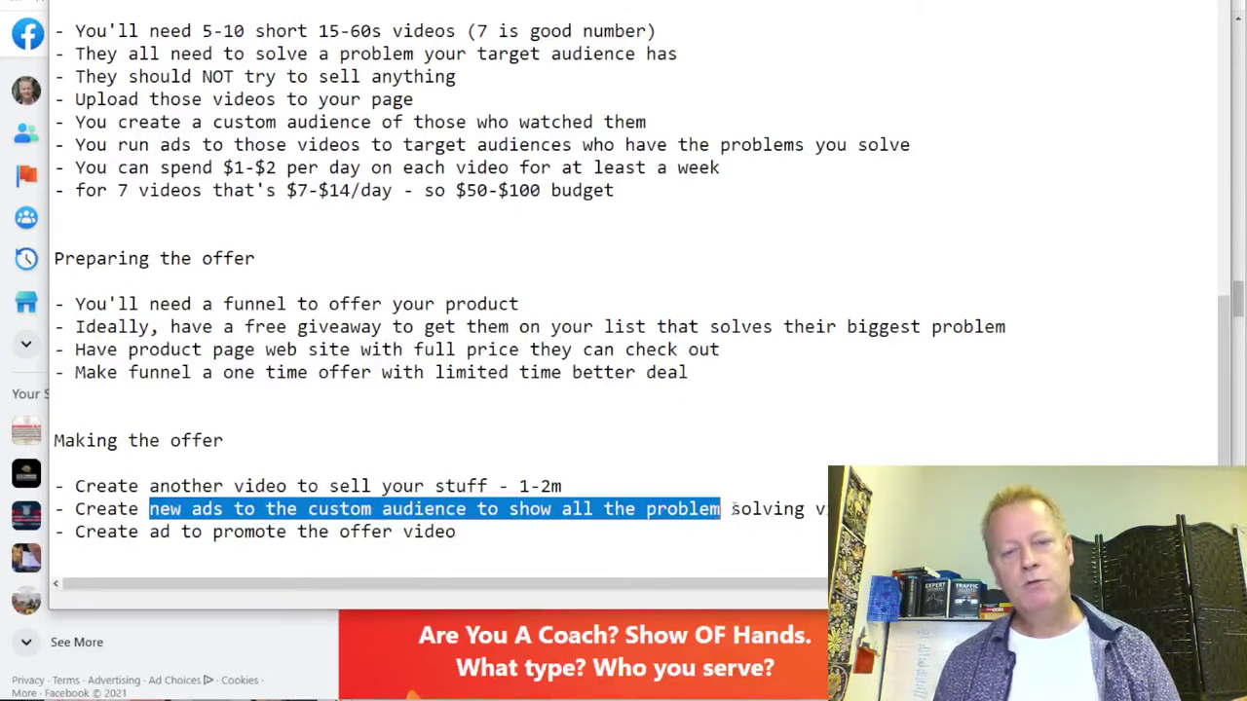
click(740, 509)
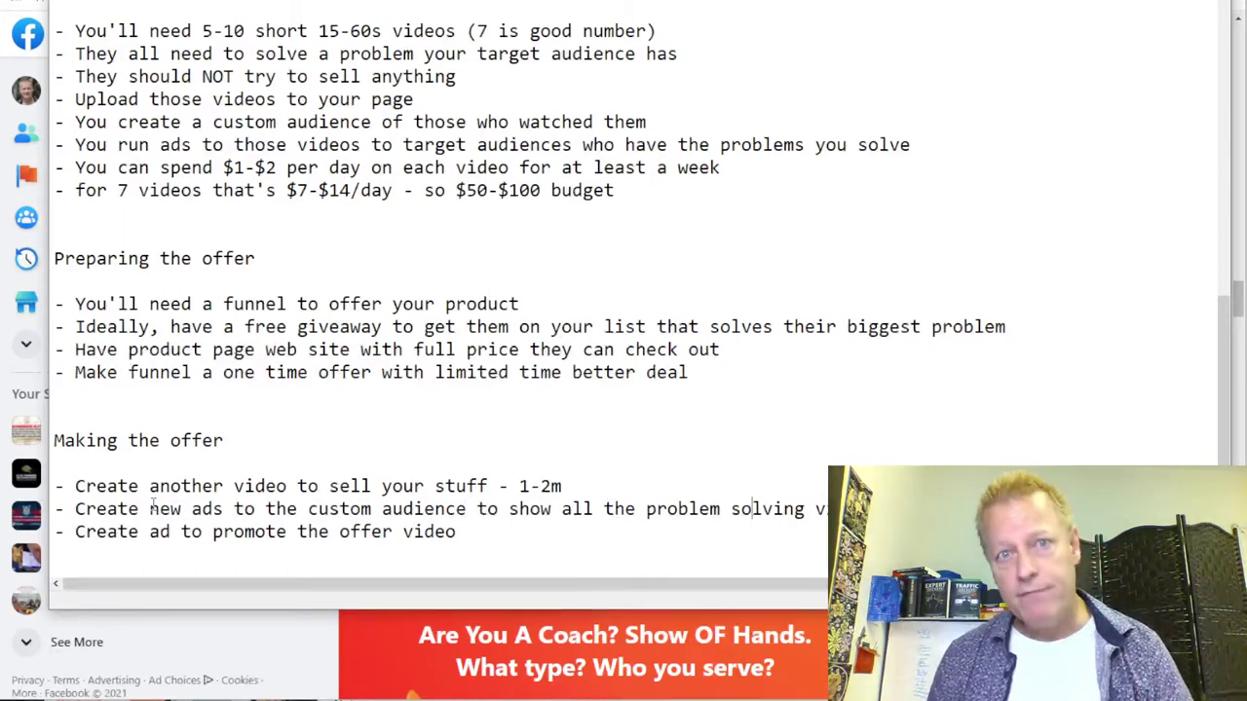
drag(148, 508, 828, 511)
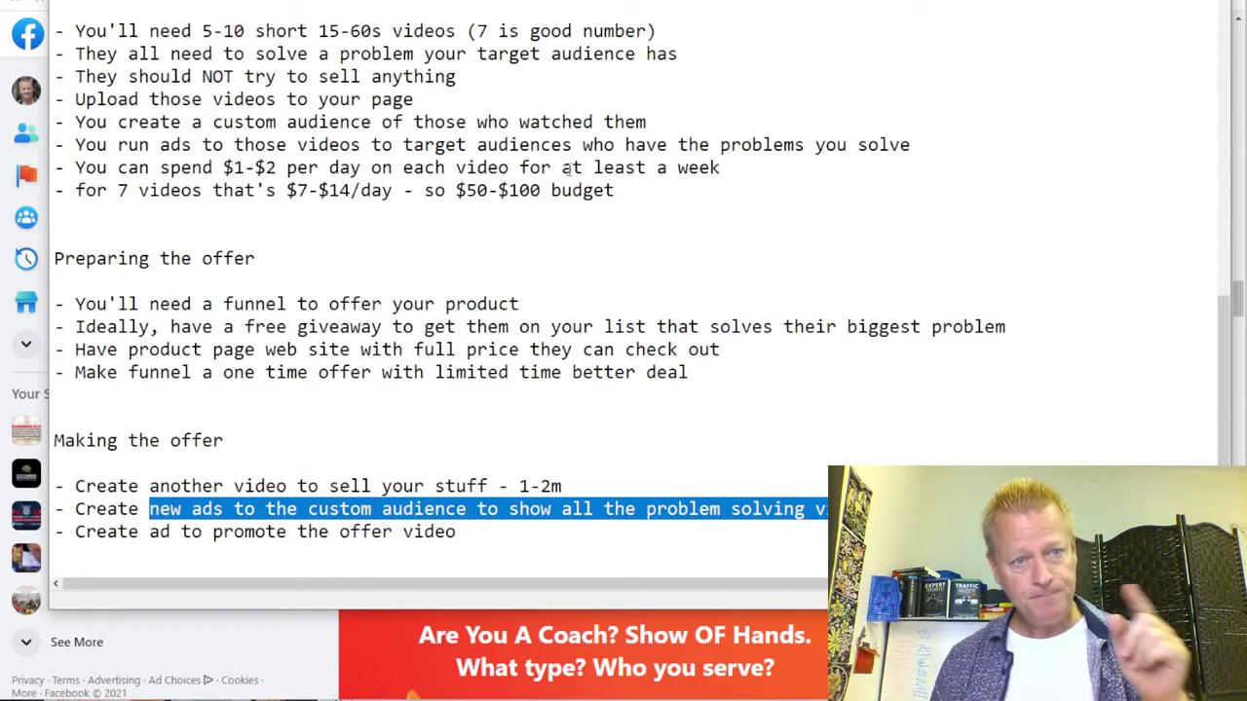
click(347, 122)
drag(212, 122, 662, 111)
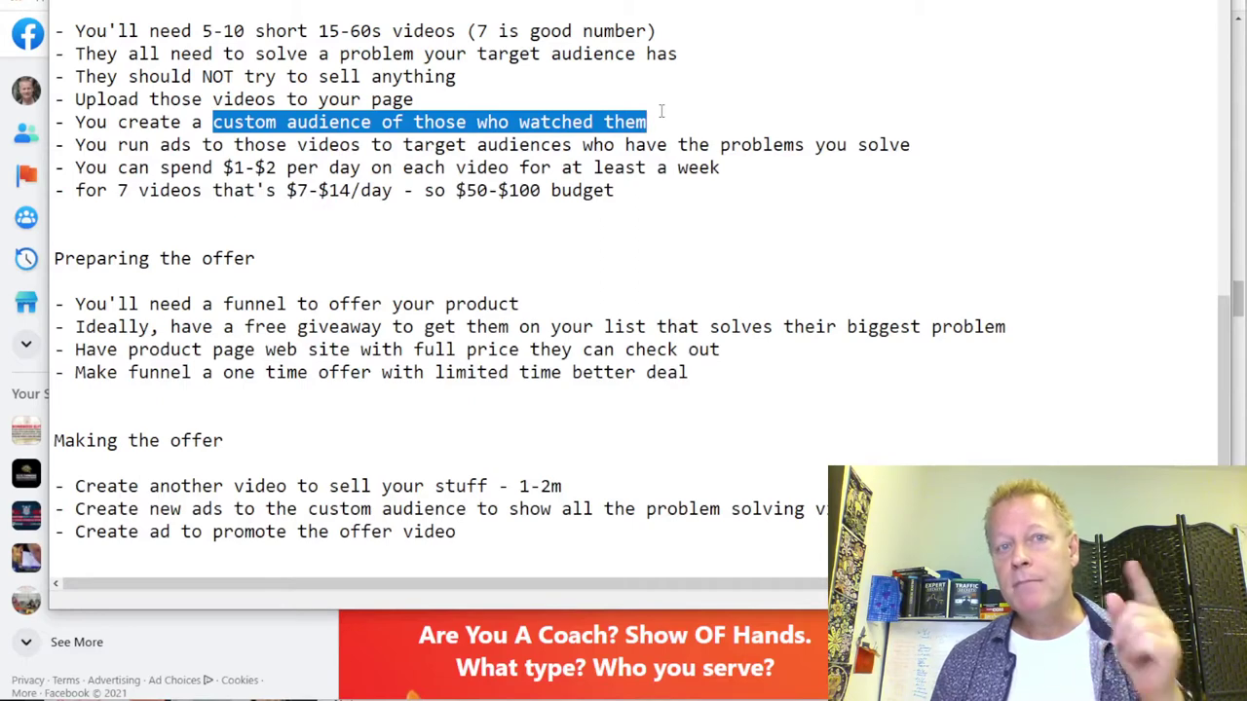
click(456, 76)
drag(467, 32, 659, 31)
drag(651, 122, 255, 122)
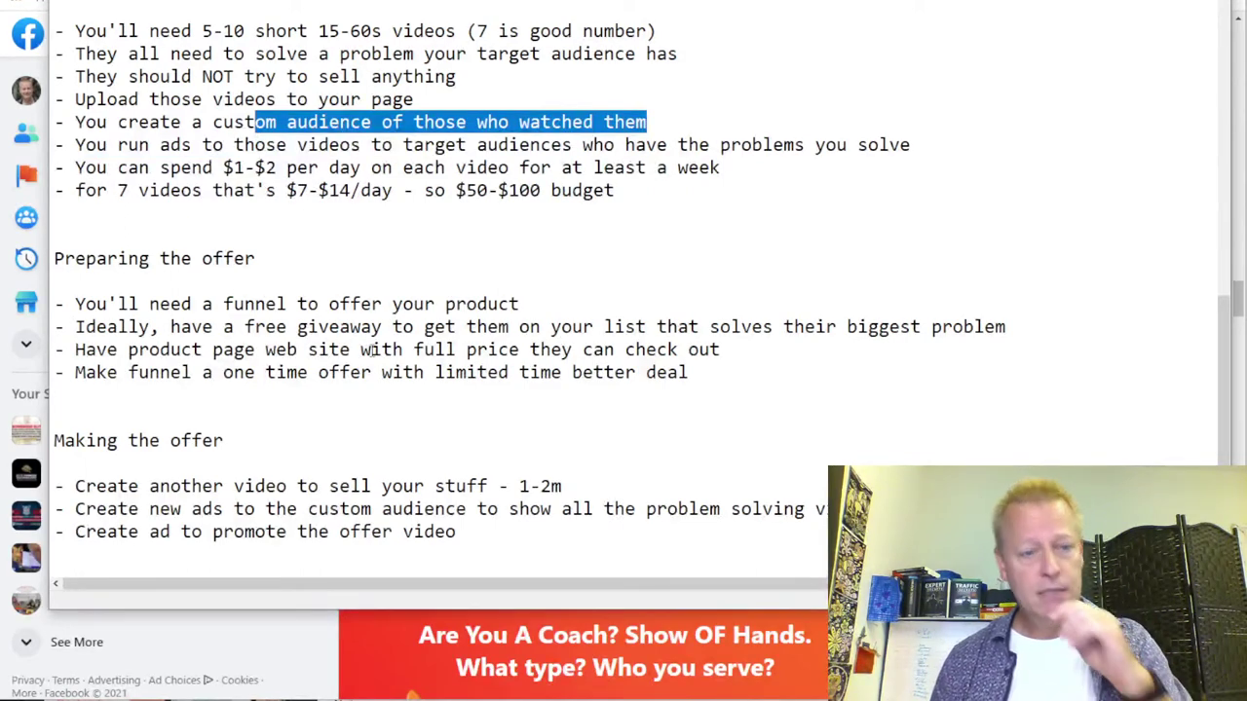
click(721, 508)
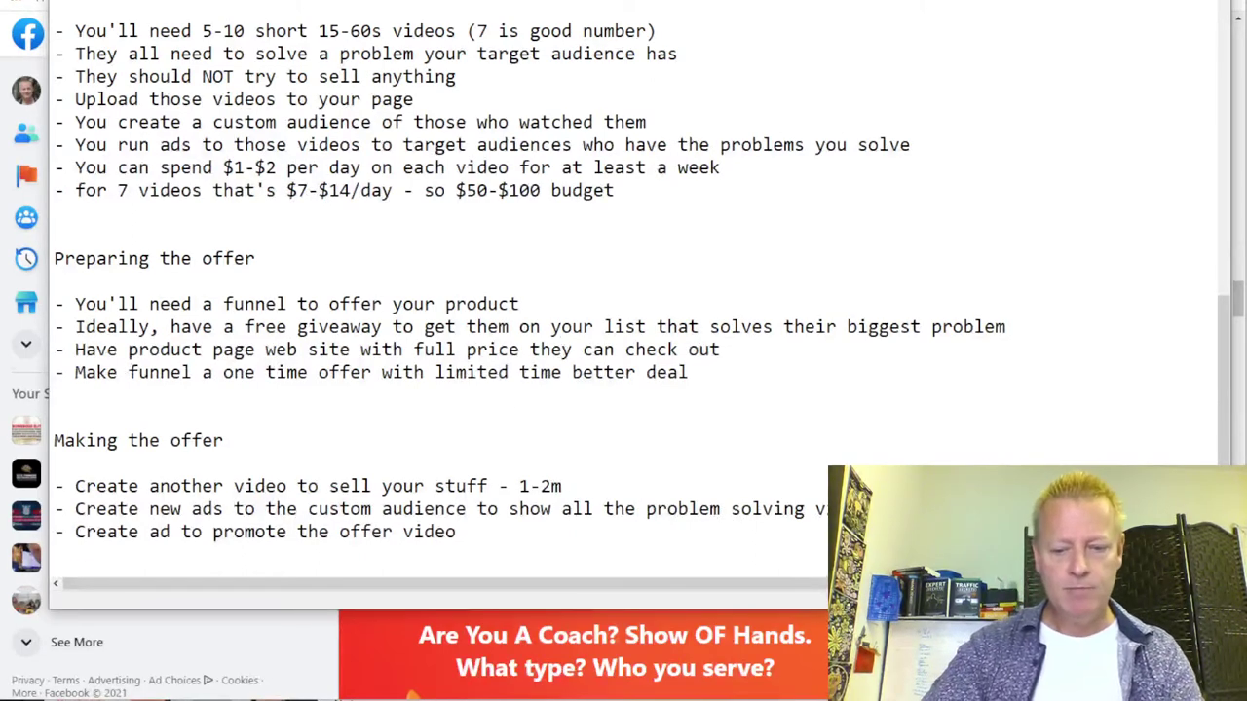
Add a bullet budgeting another $50-$100 for new ads, and end the offer-video line with 'to custom audience'
key(Return)
text(- Bud)
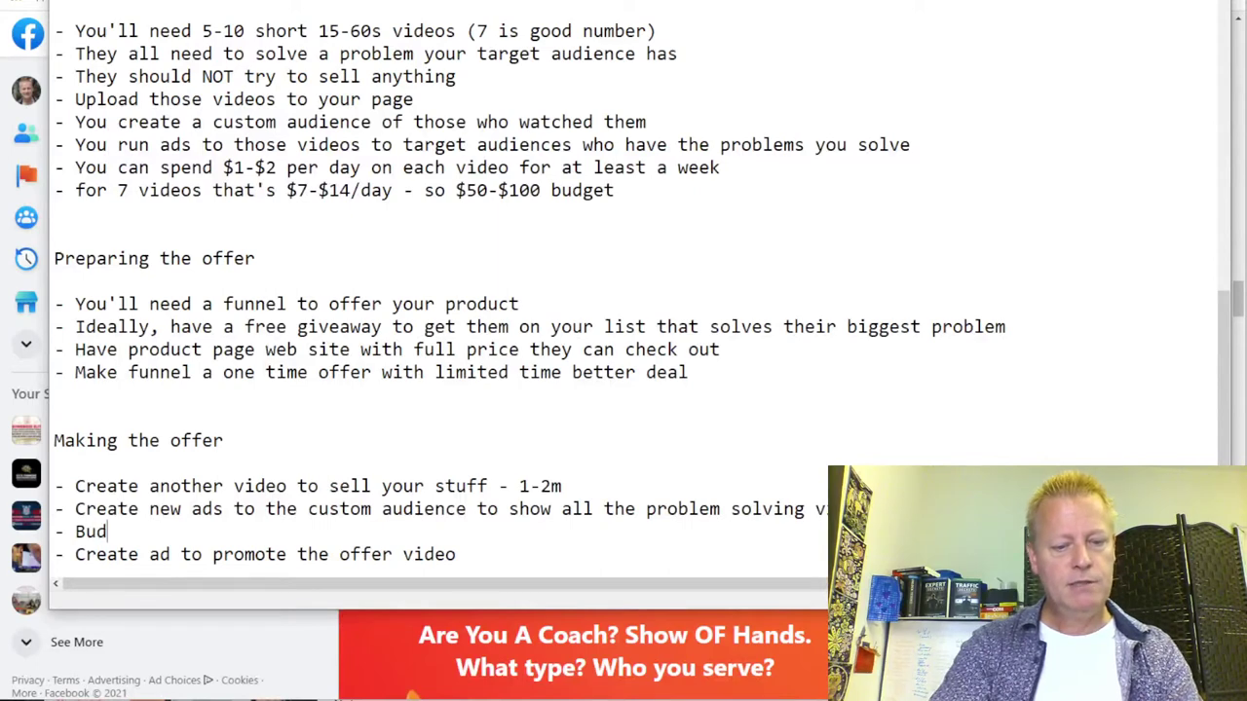
text(get an)
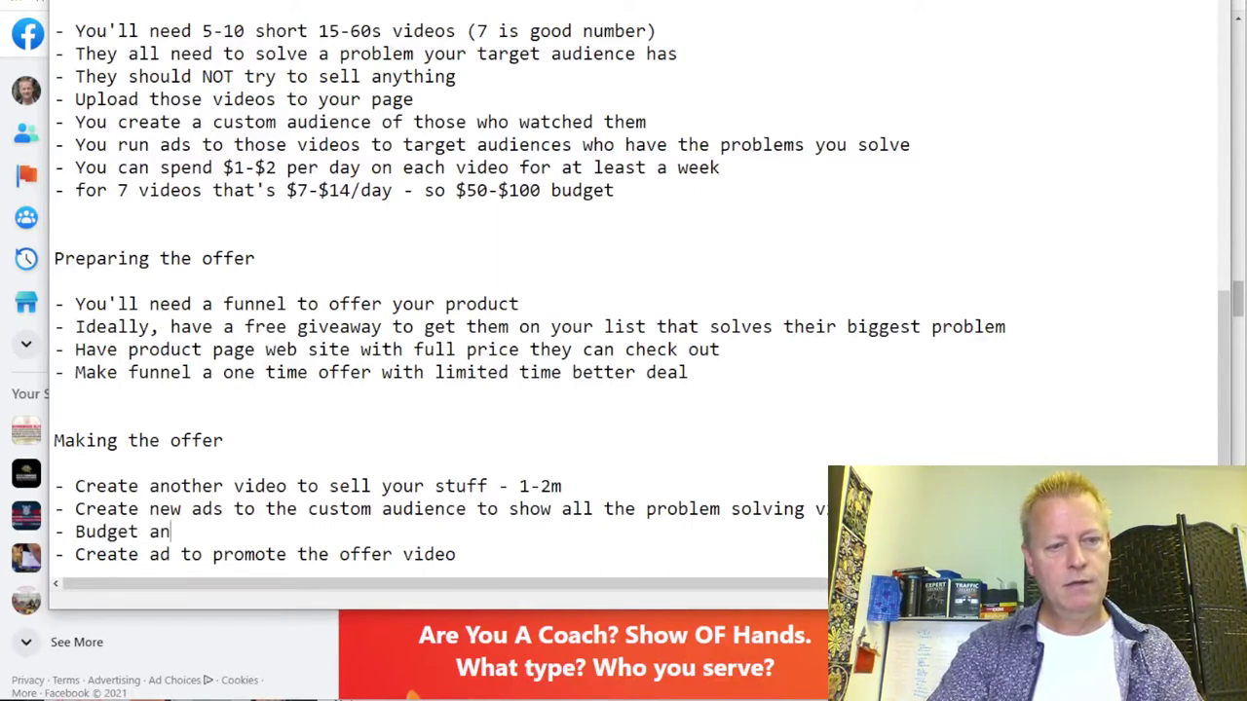
text(other $50)
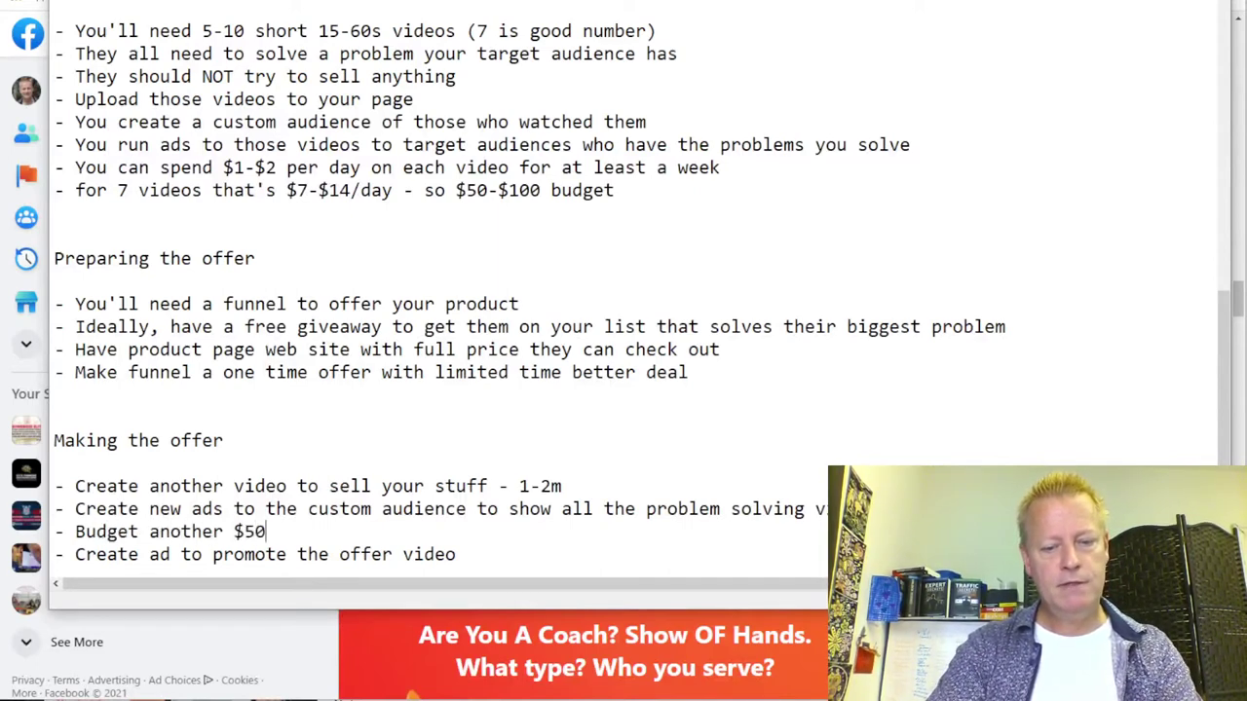
text(-$100 for )
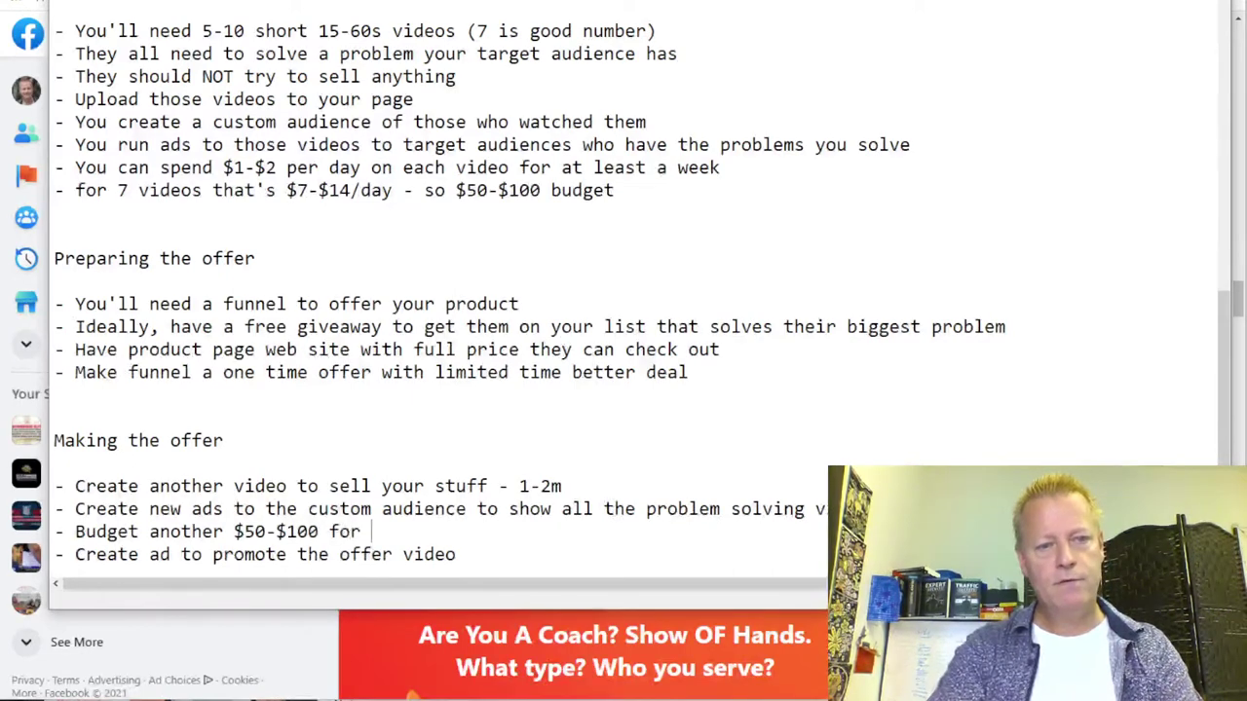
text(new ads to )
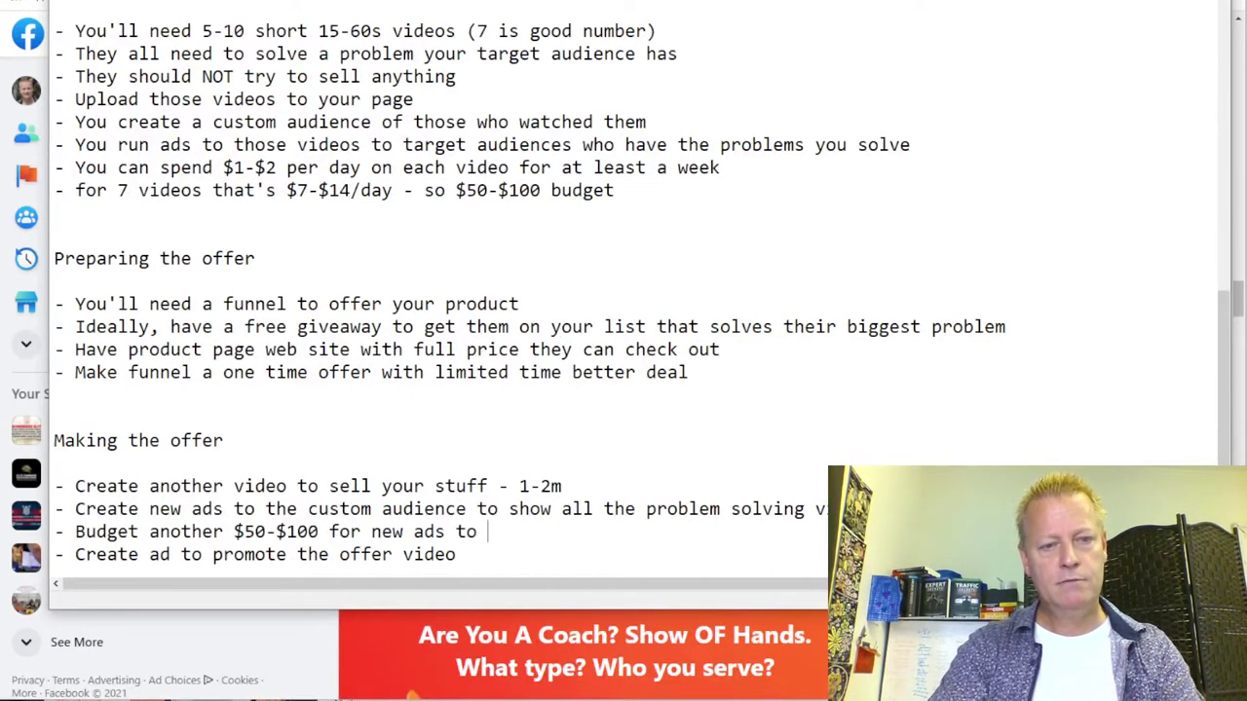
text(custom audience)
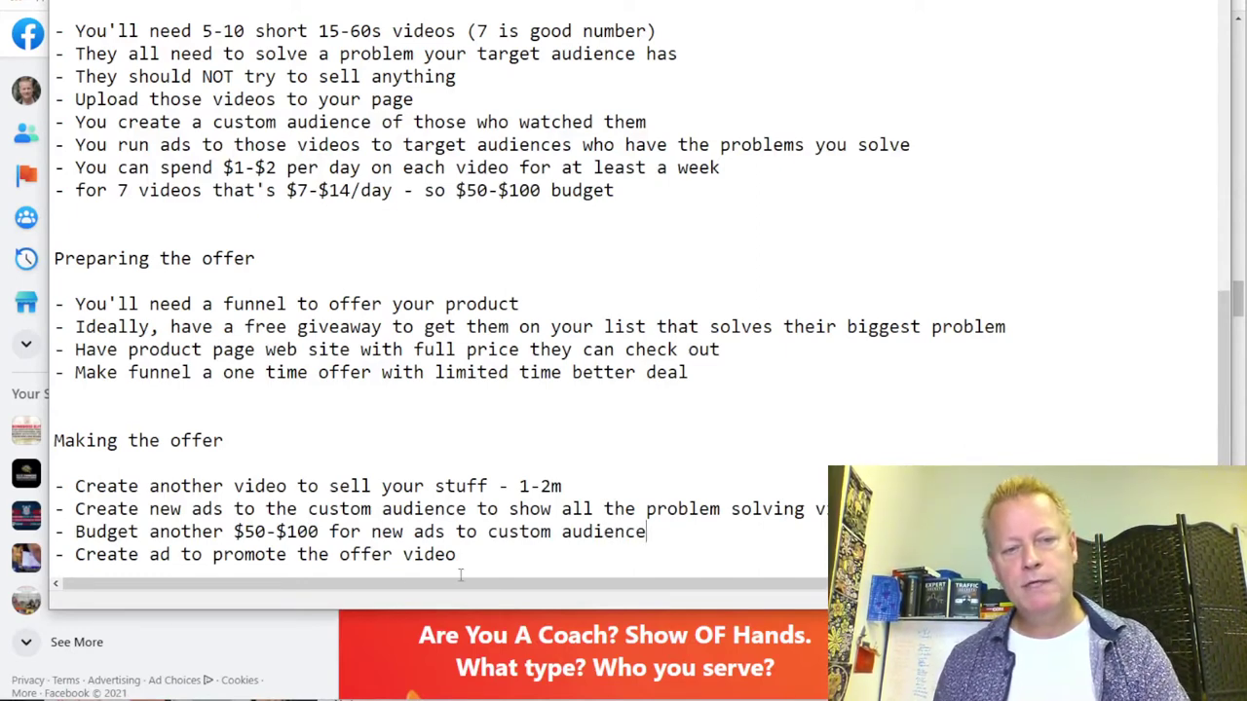
click(498, 562)
text(to custom)
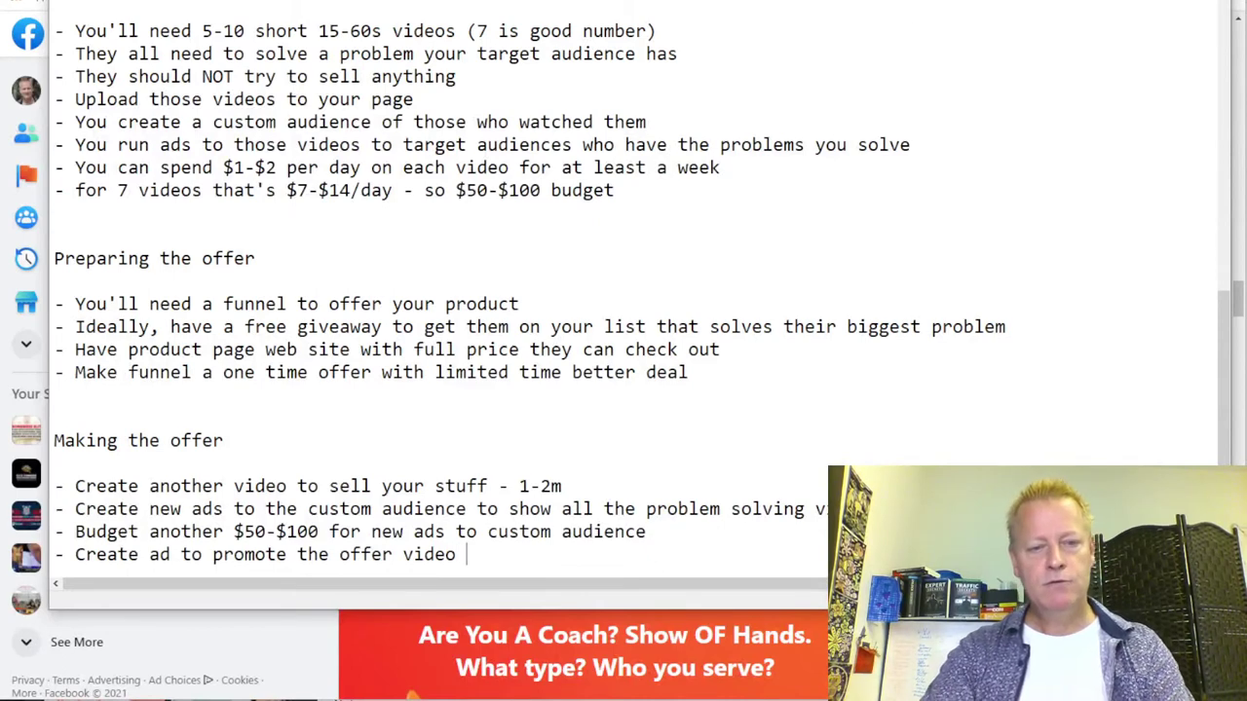
text( au)
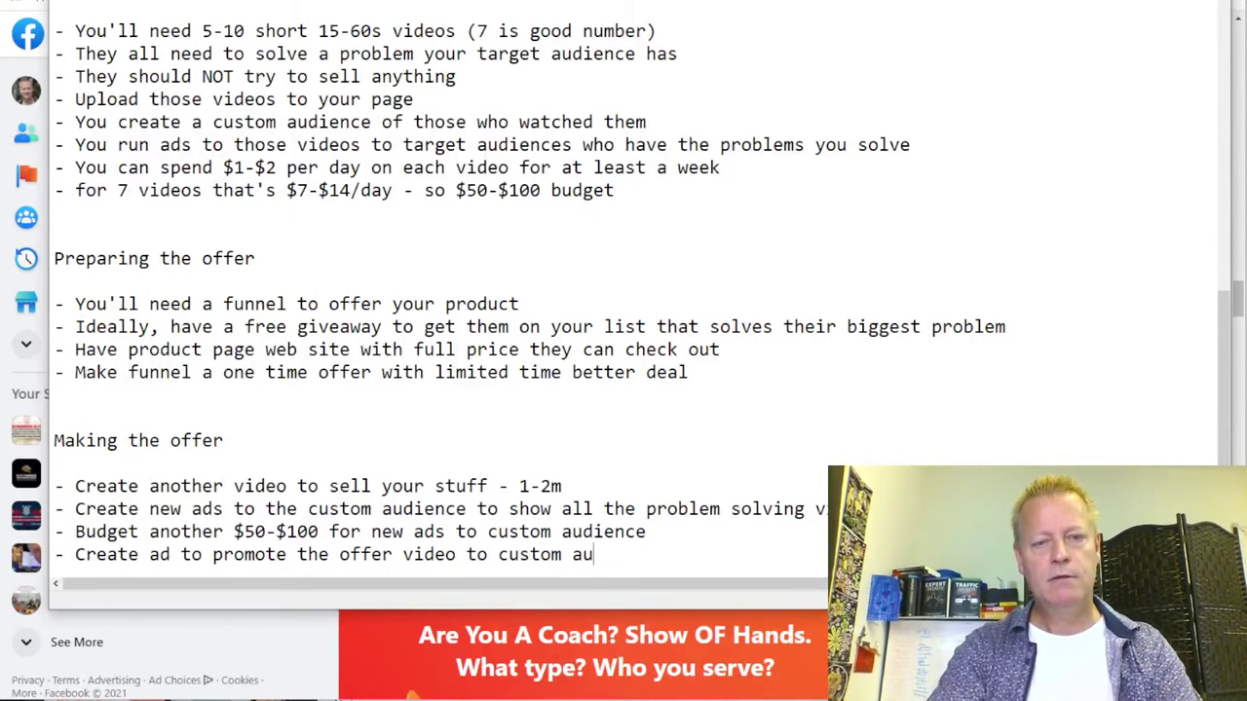
text(dience)
key(Return)
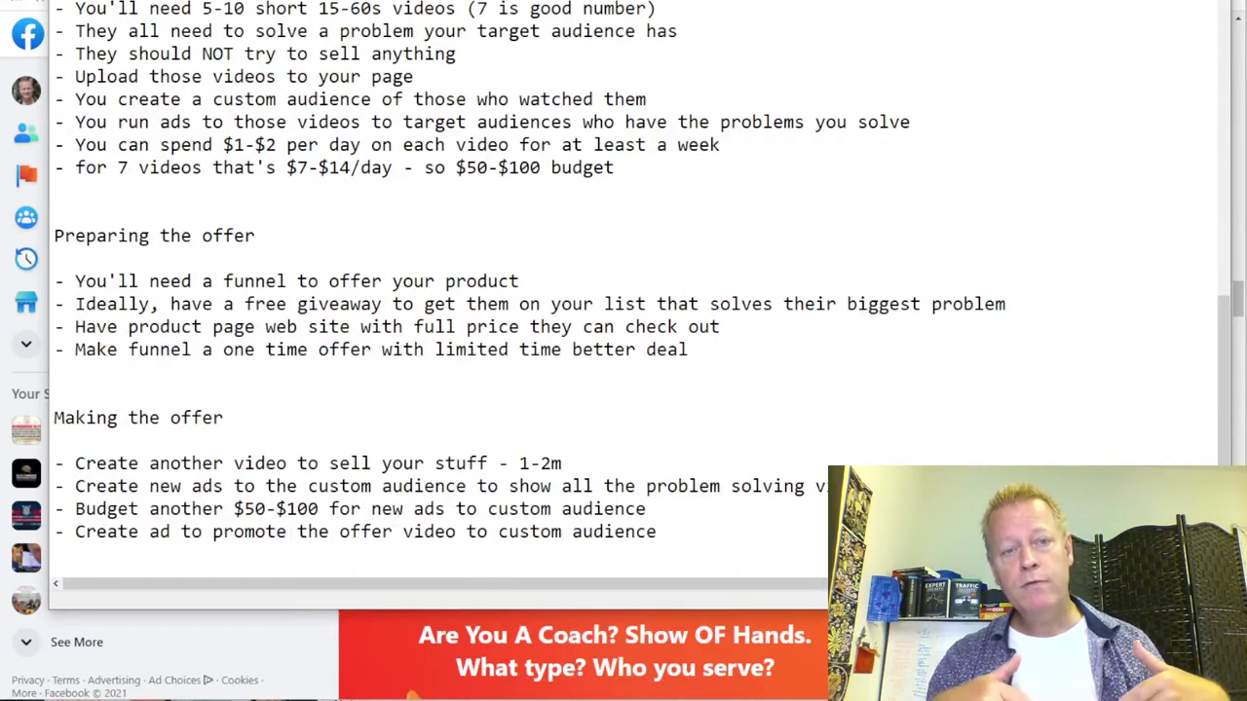
Add the bullet '- Budget for offer video ad $100-$200' below the list
drag(149, 463, 290, 486)
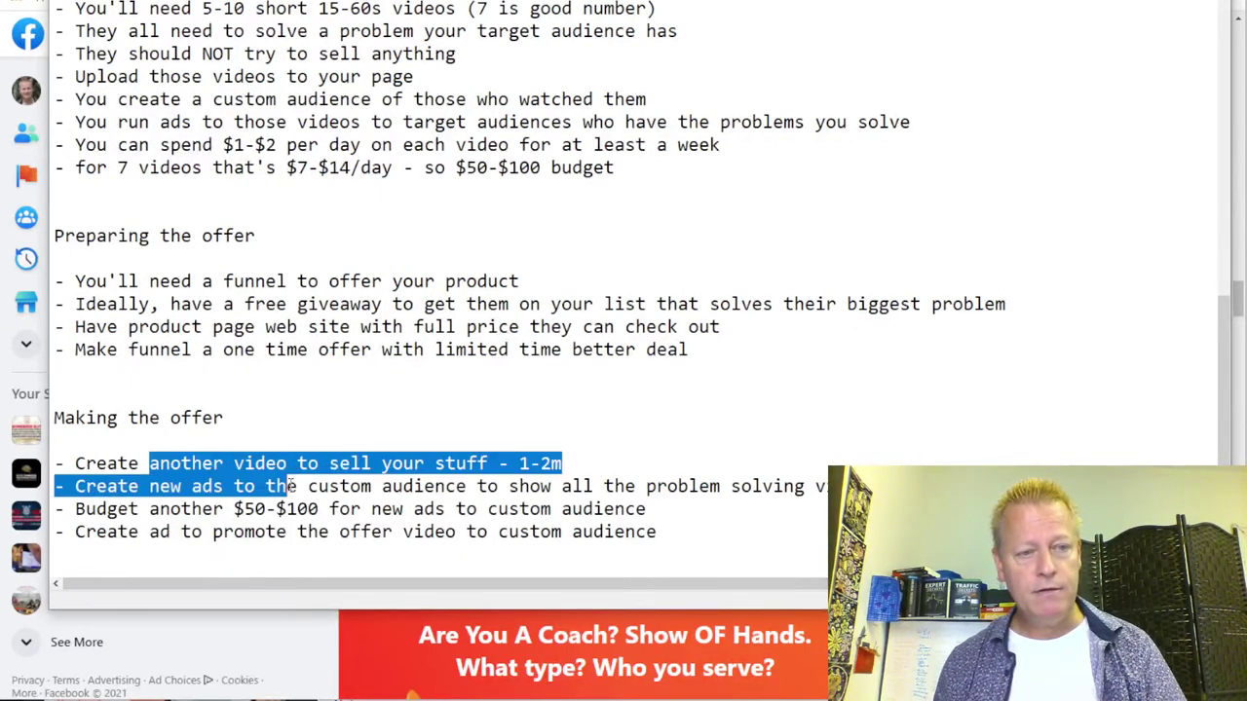
click(258, 532)
click(93, 547)
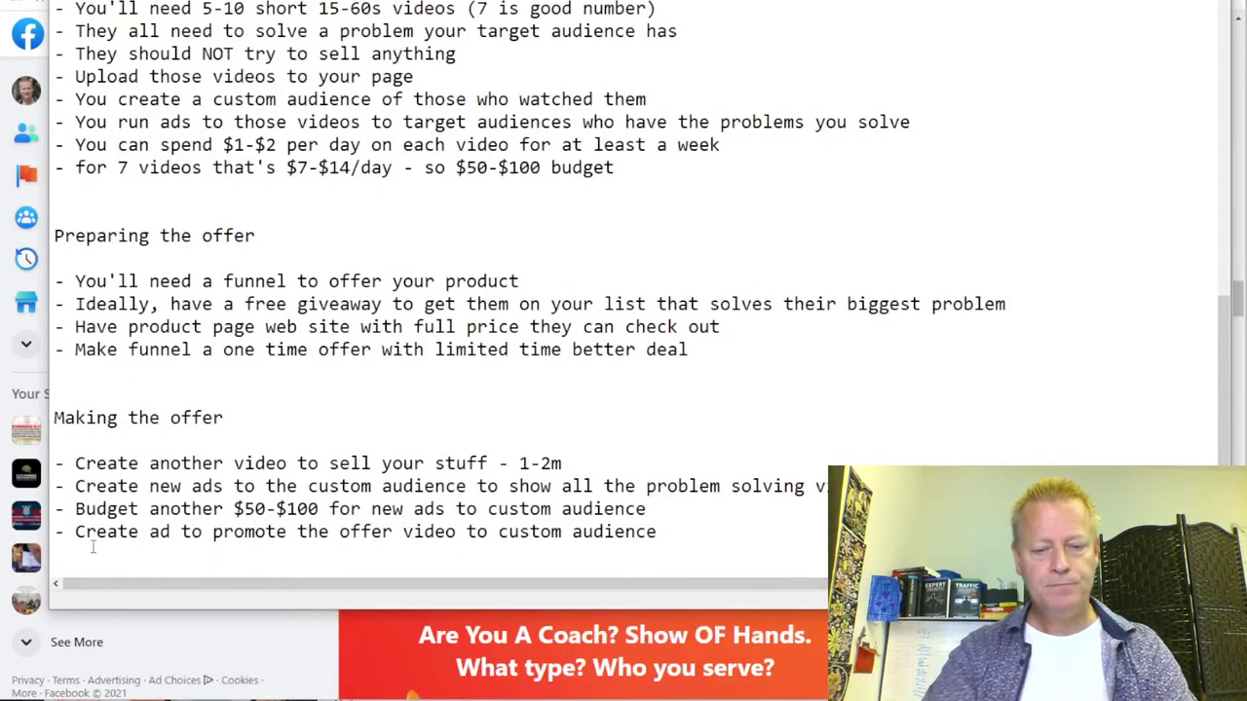
text(- Budget)
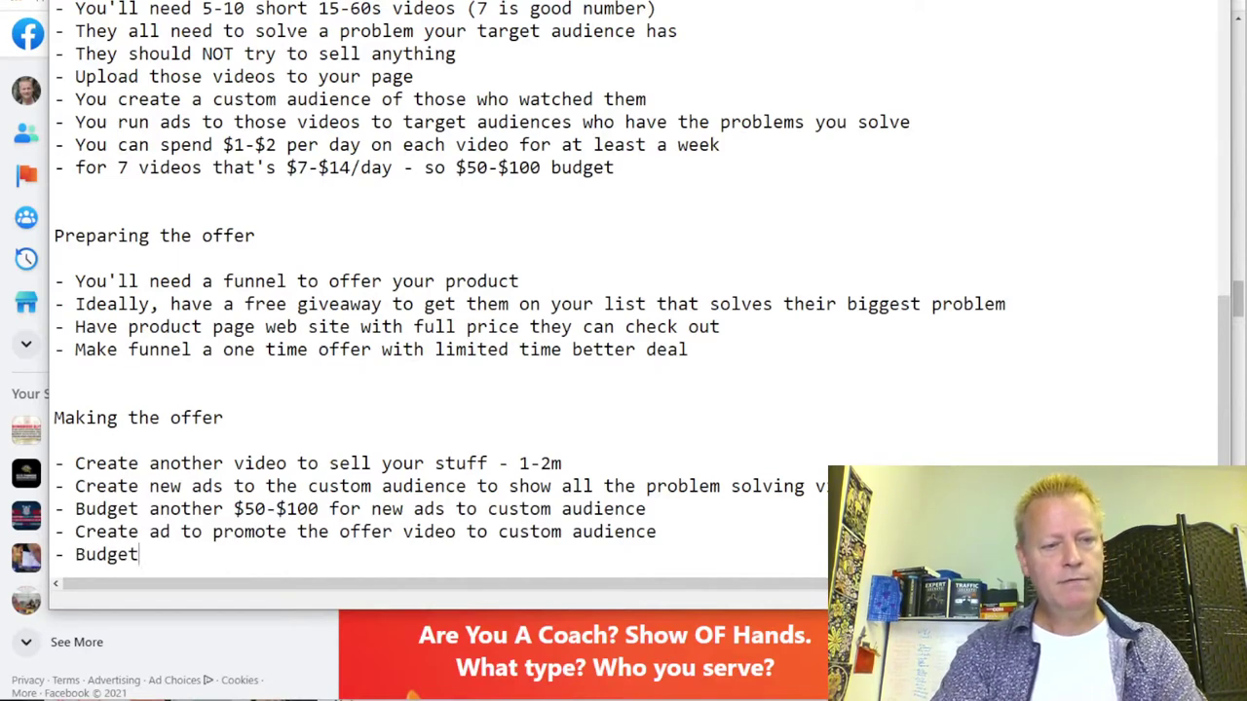
text( for offer vi)
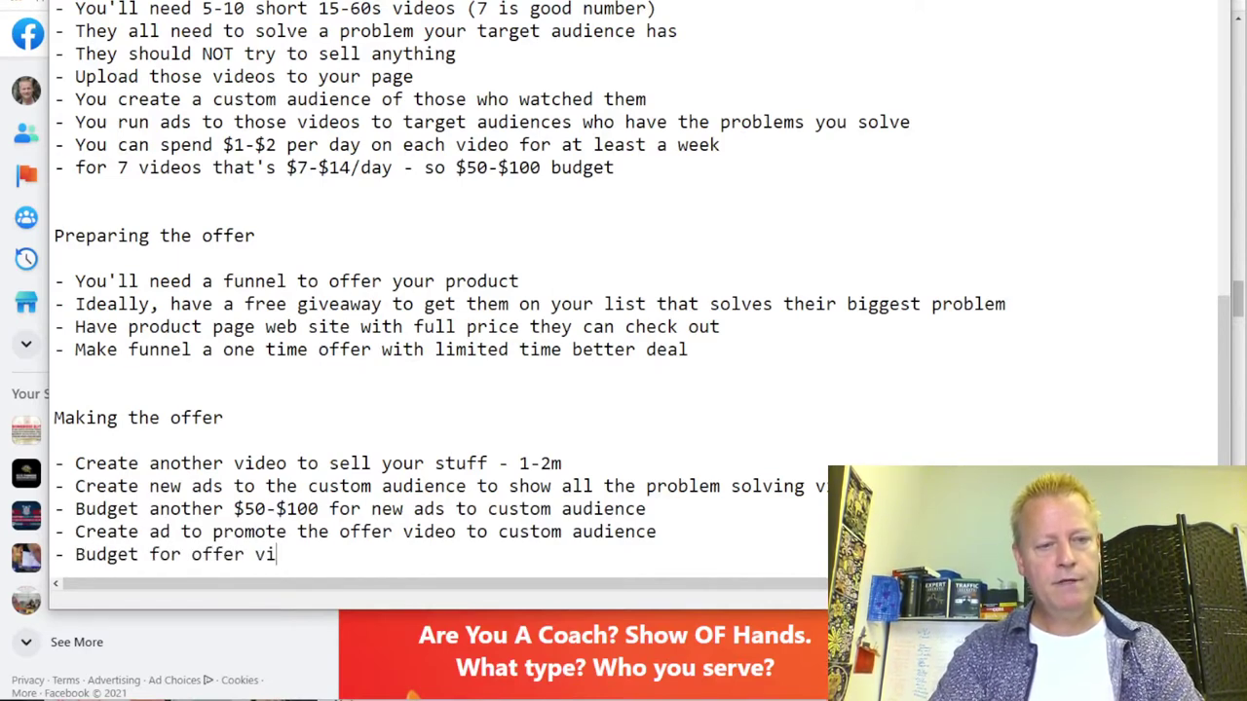
text(deo add)
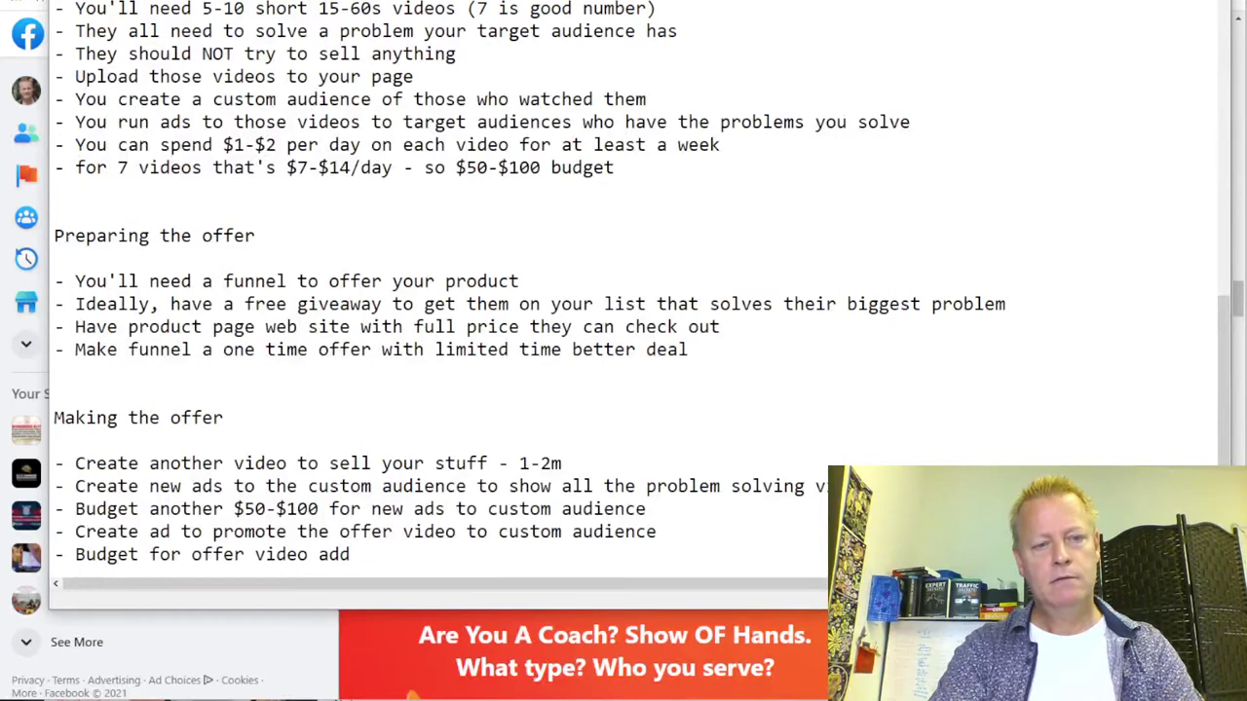
key(BackSpace)
key(BackSpace)
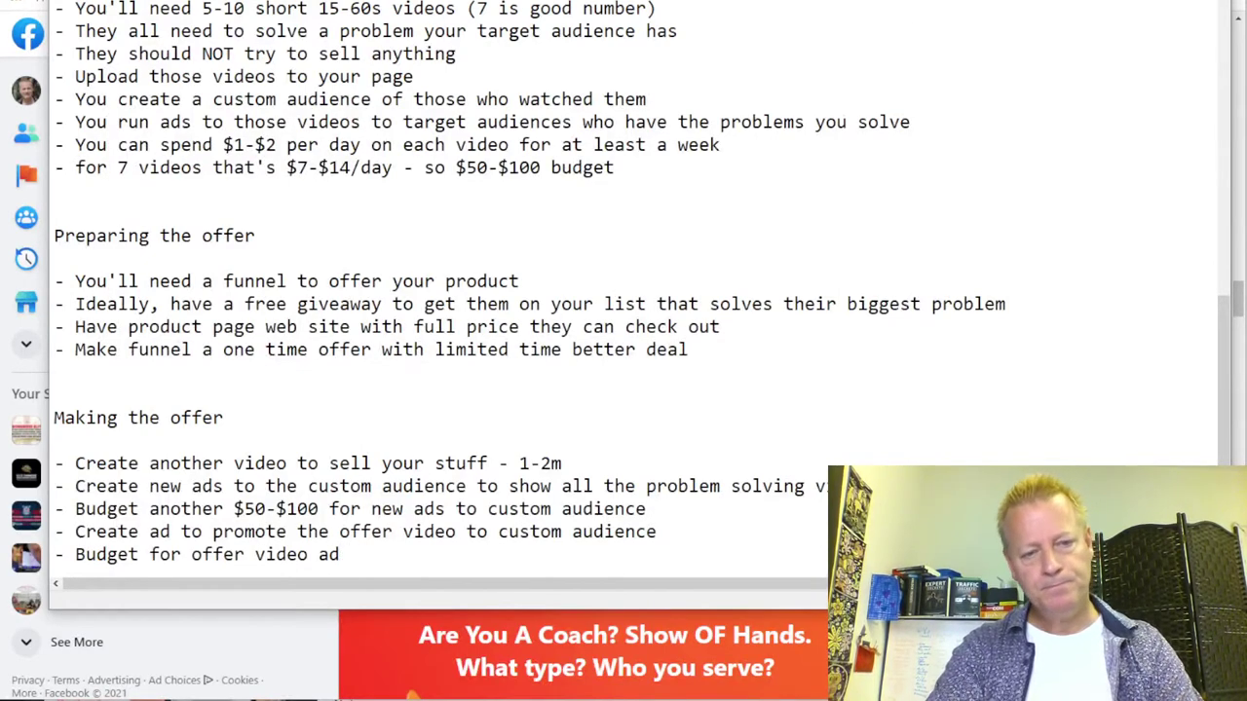
text($1)
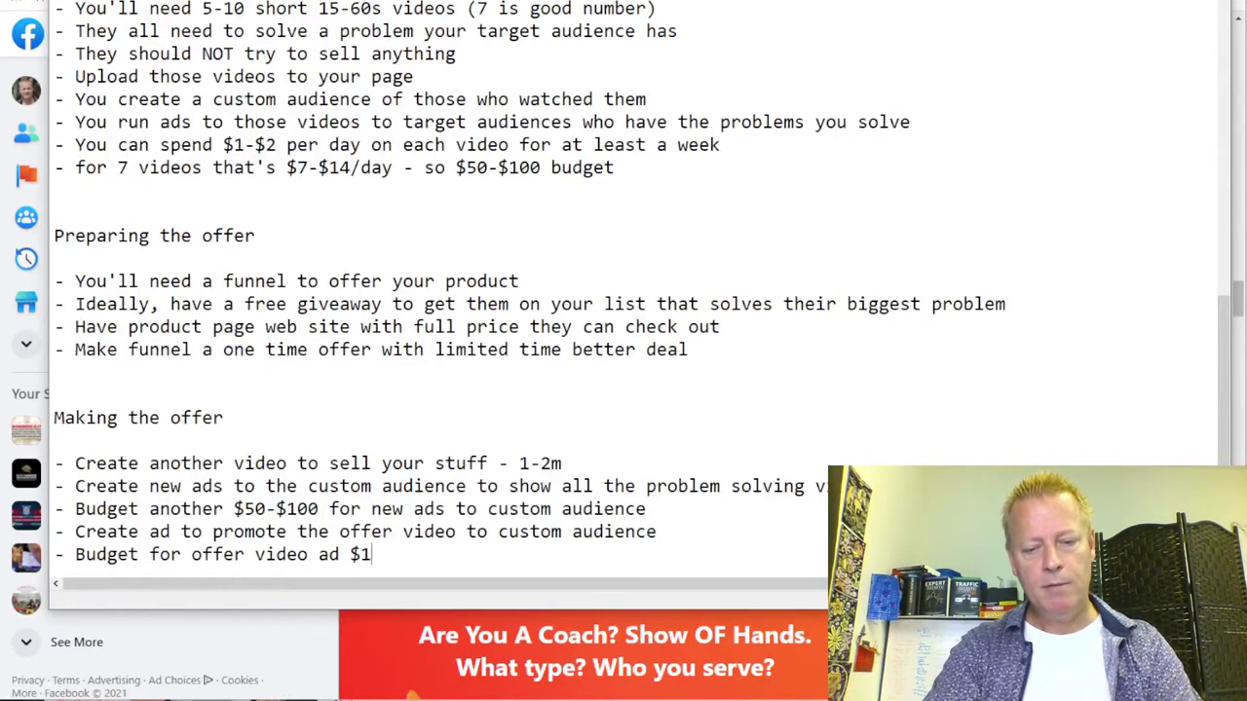
text(00-$200)
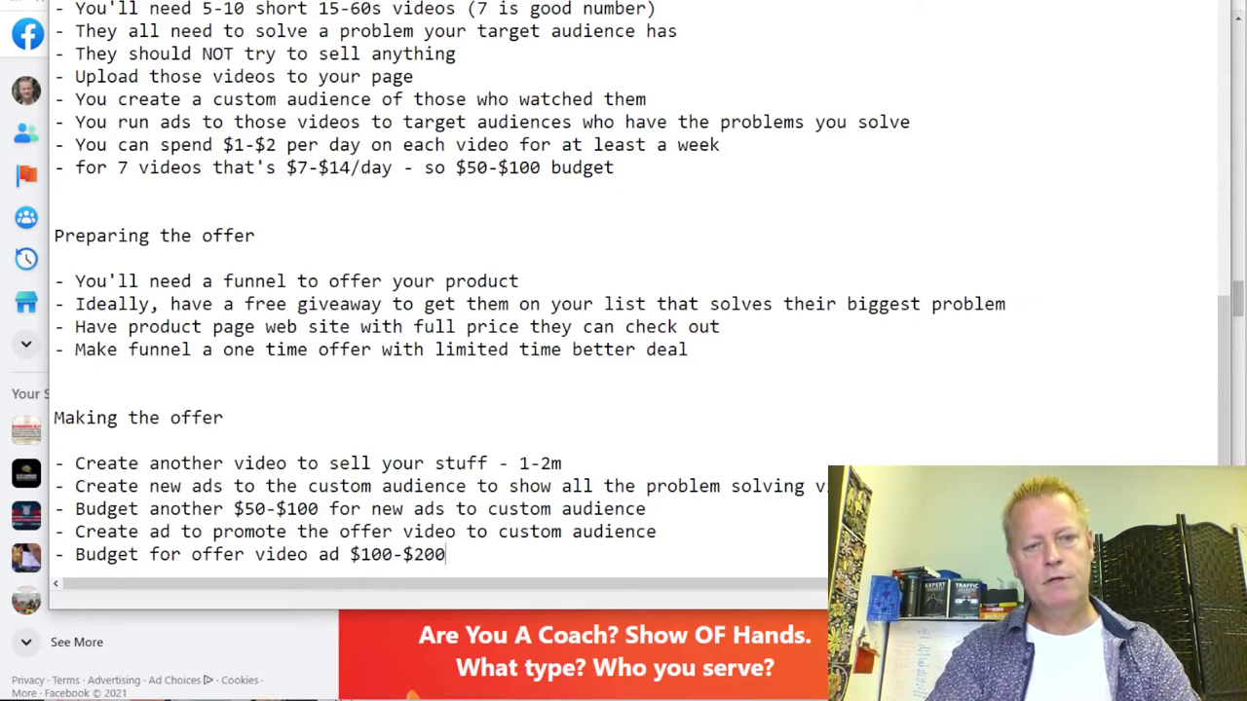
key(Return)
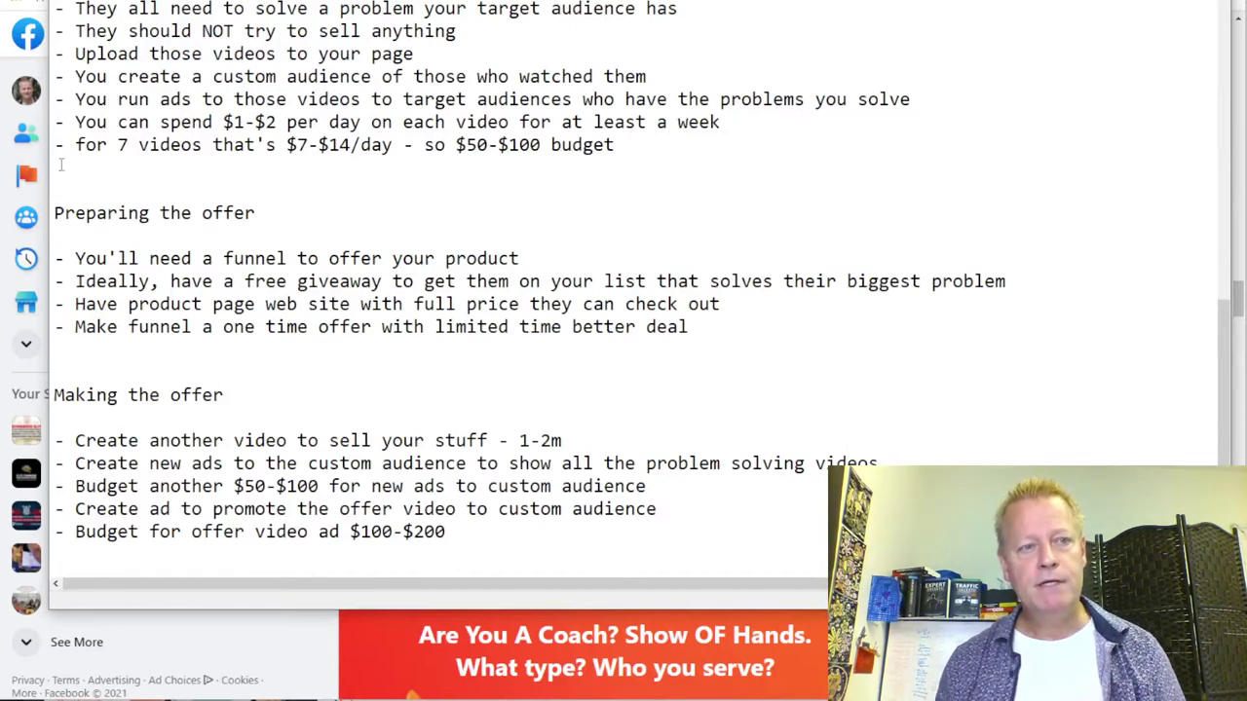
Append 'per week' to the seven-video $50-$100 budget line
drag(76, 144, 615, 146)
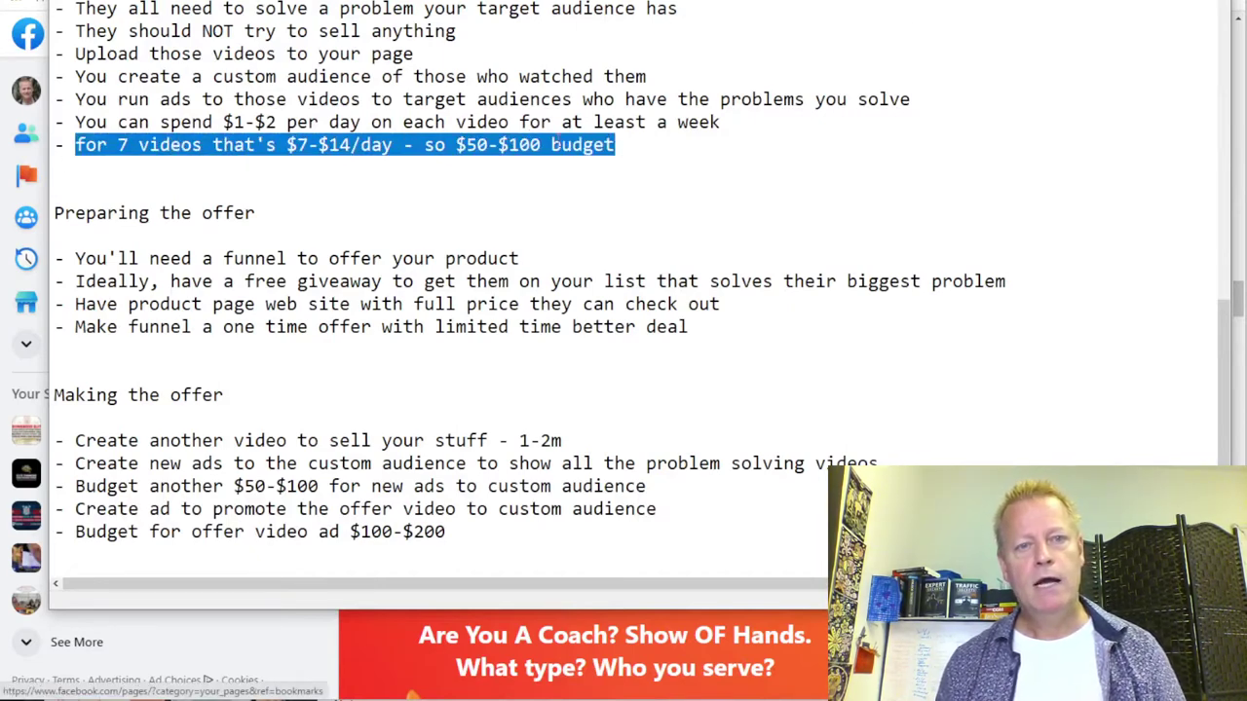
click(516, 134)
double_click(524, 145)
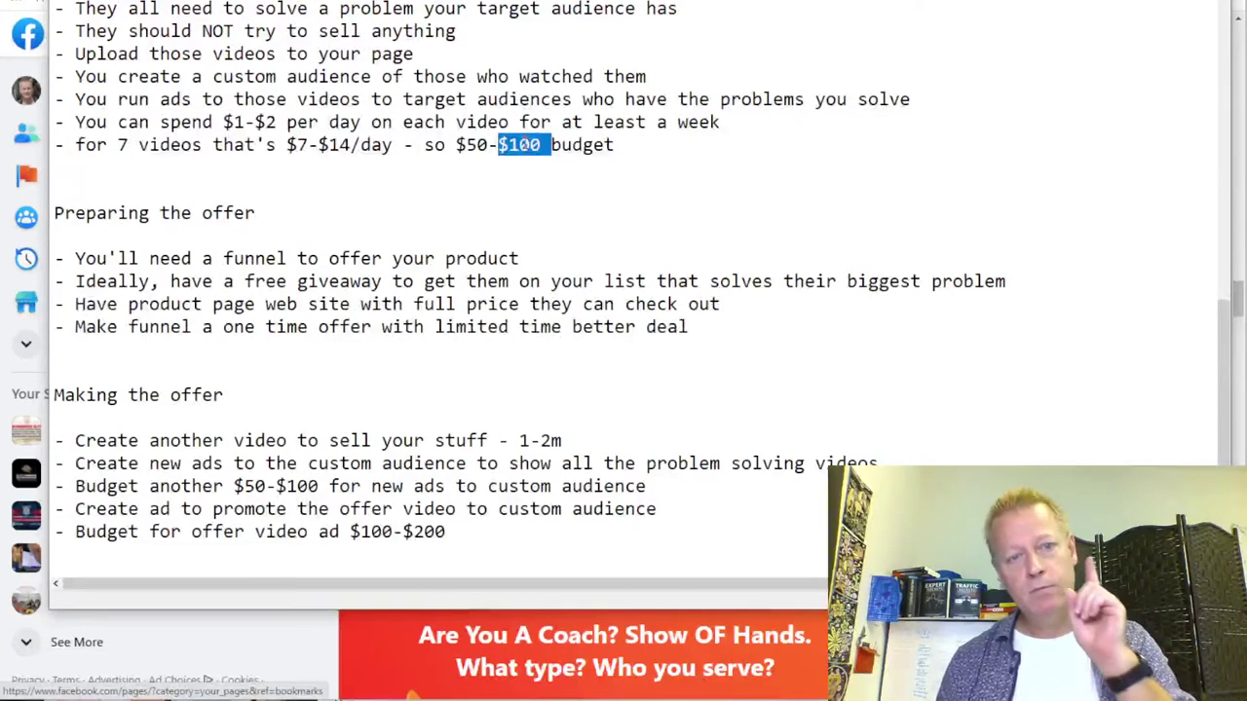
click(639, 146)
text(p)
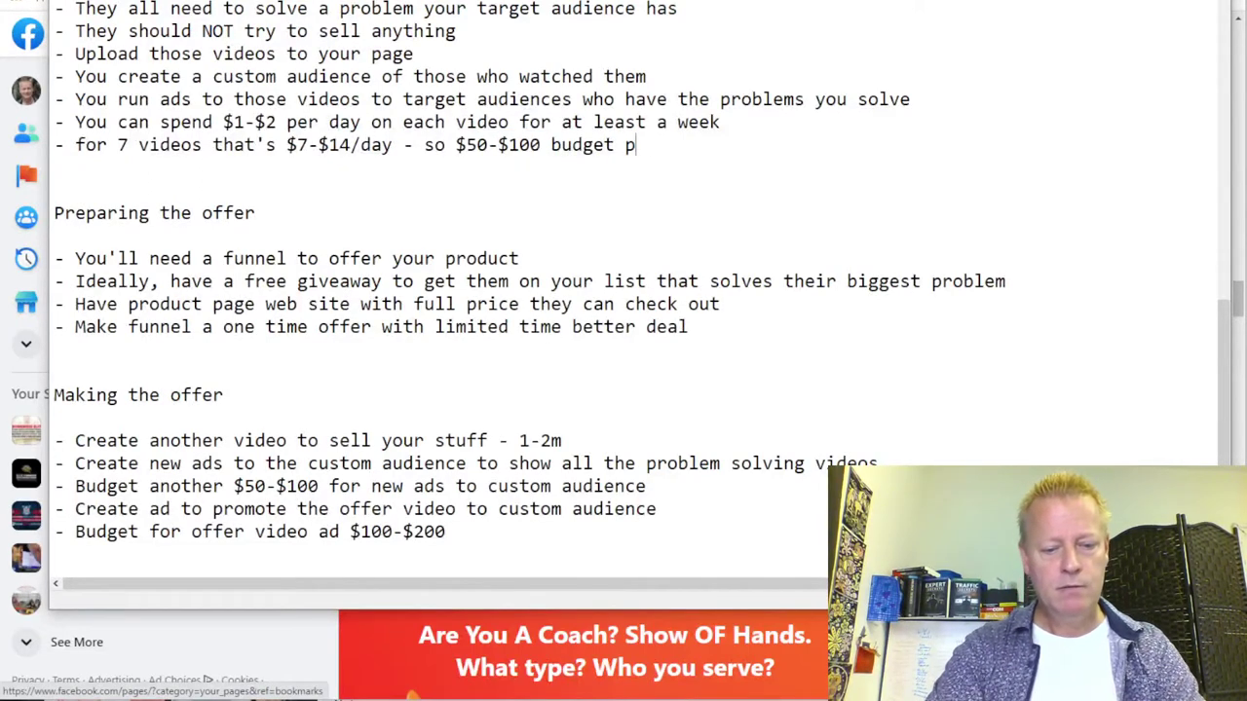
text(er week)
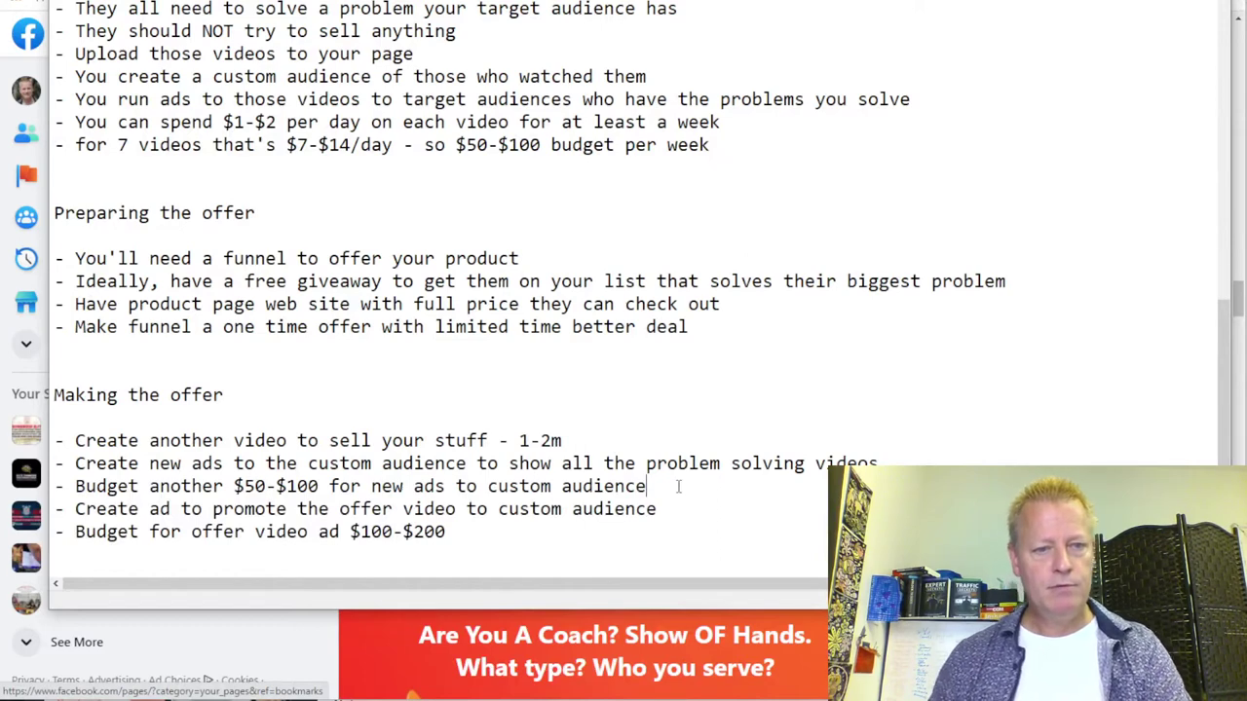
Add 'per week' to the 'Budget another $50-$100' and offer video ad $100-$200 bullets
click(329, 484)
text(per week)
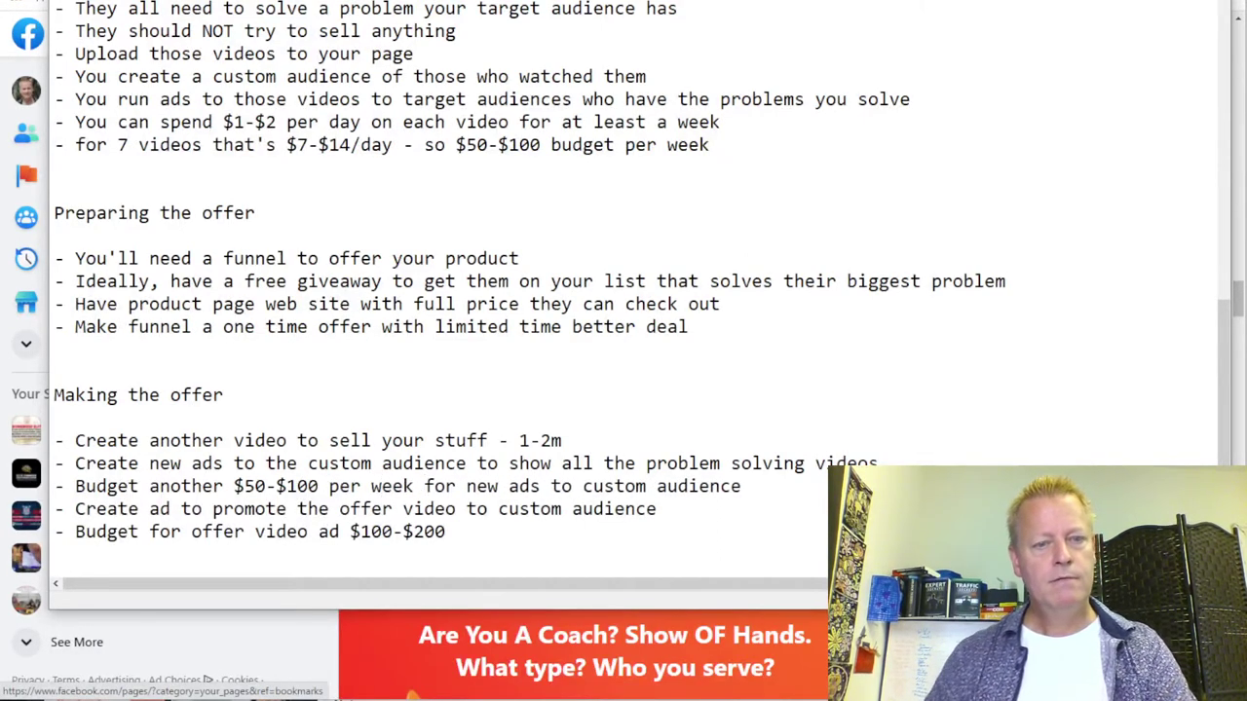
click(468, 534)
text(per week)
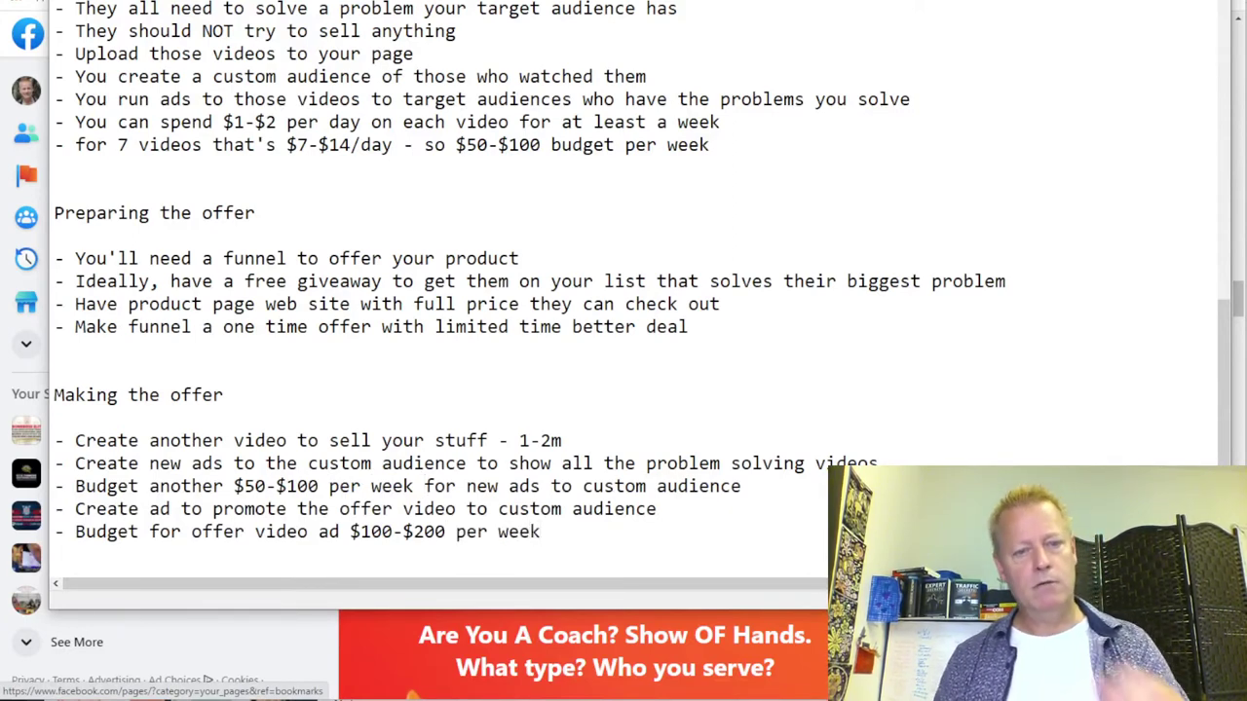
Highlight the $100 and $200 budget figures for emphasis, then start a new line below the last bullet
double_click(481, 122)
double_click(521, 144)
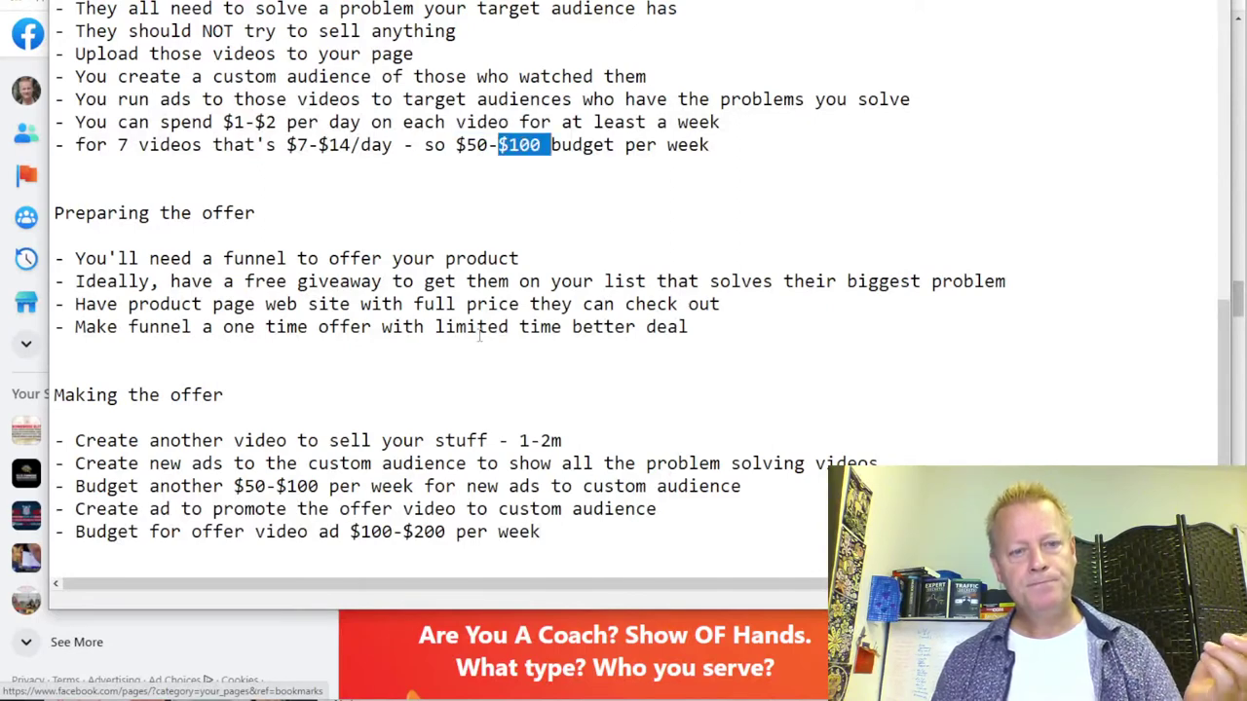
double_click(306, 486)
click(425, 532)
double_click(425, 532)
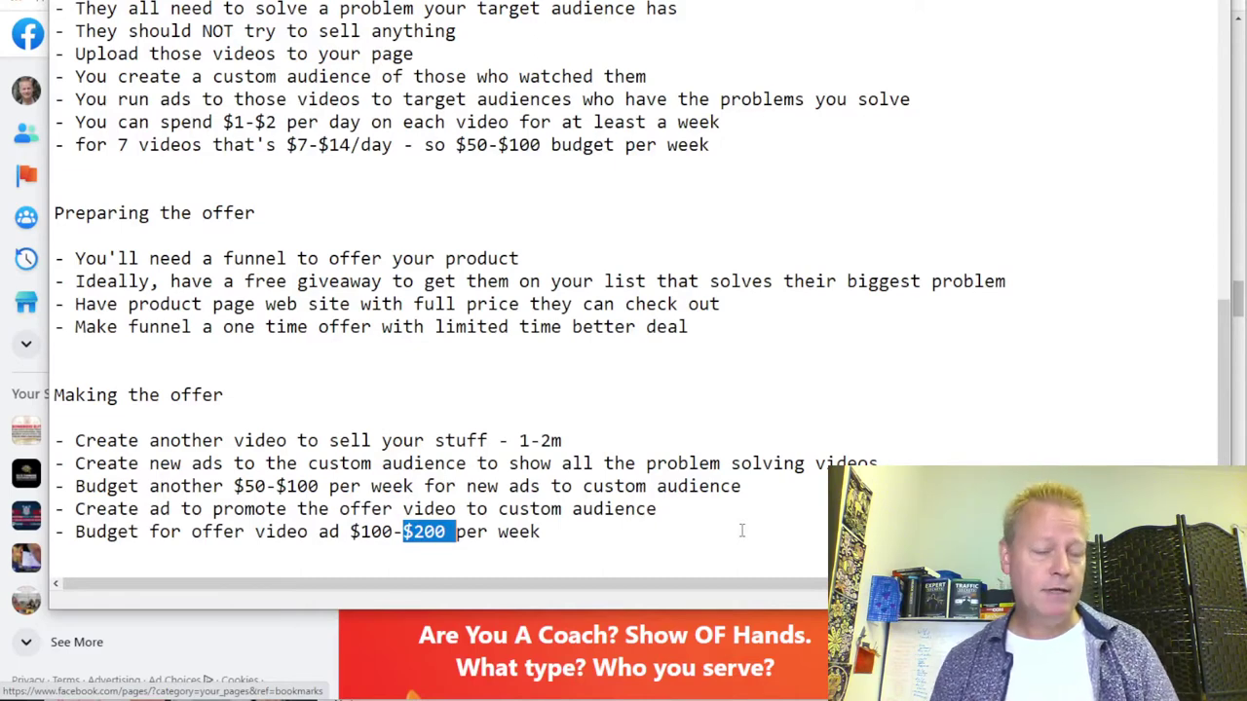
click(616, 529)
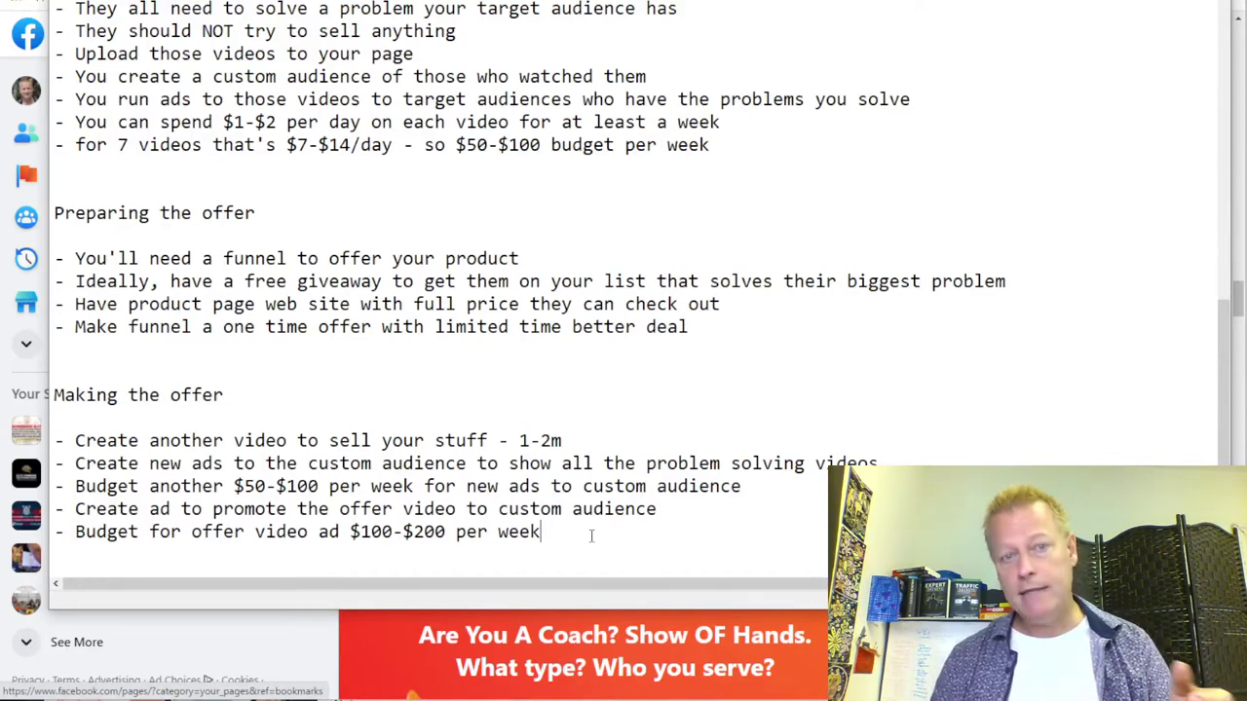
key(Return)
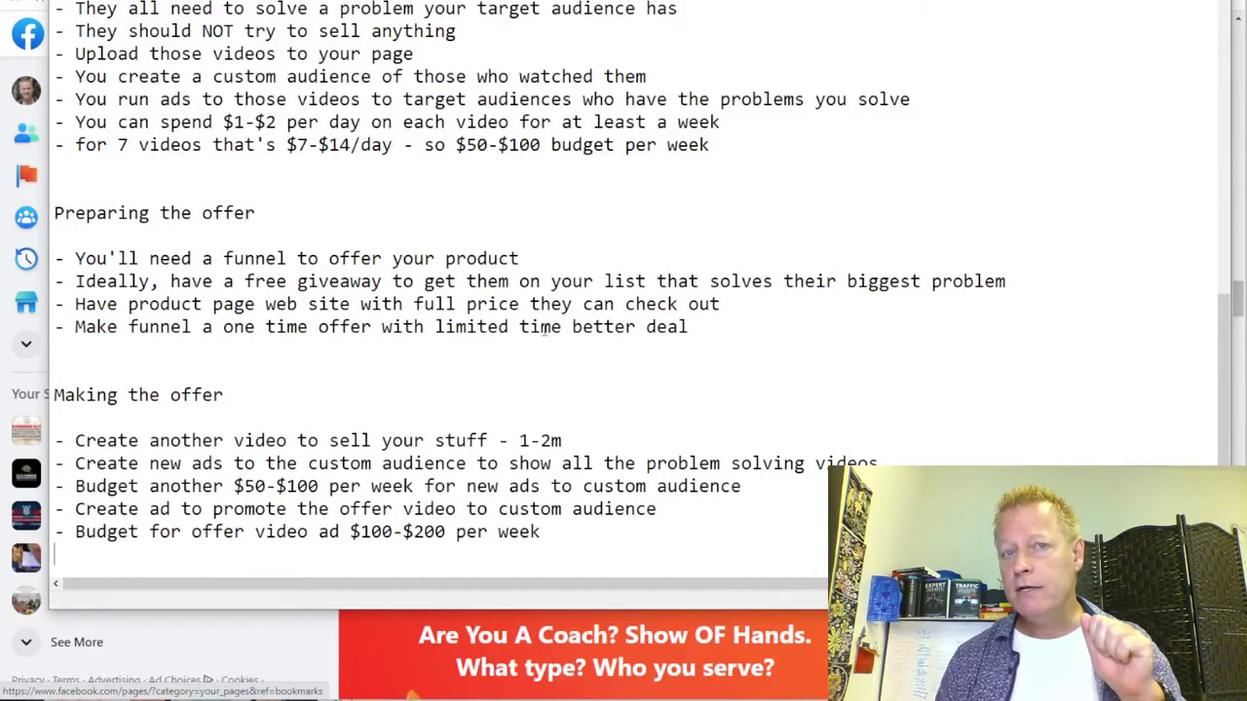
scroll(570, 209, up, 3)
drag(331, 50, 629, 21)
click(666, 45)
drag(331, 33, 58, 33)
click(540, 35)
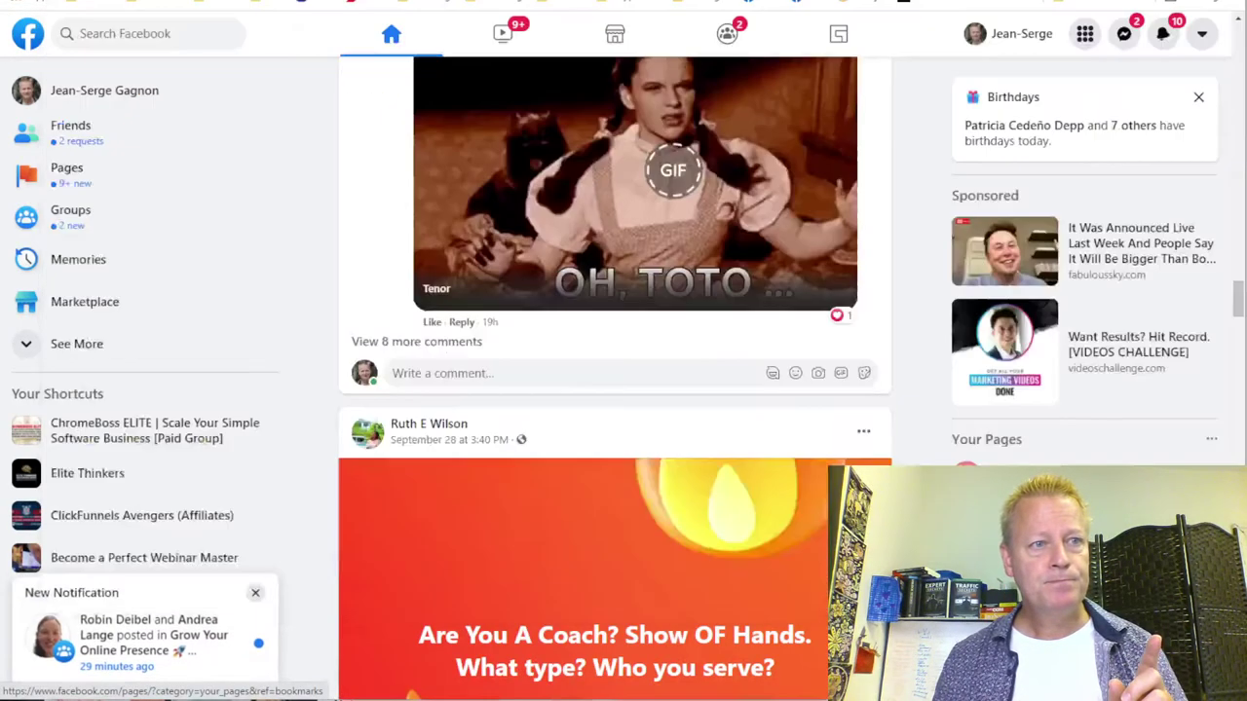
Switch from the outline to Facebook and scroll up and down through the news feed
key(alt+Tab)
scroll(821, 322, up, 1)
scroll(821, 329, down, 15)
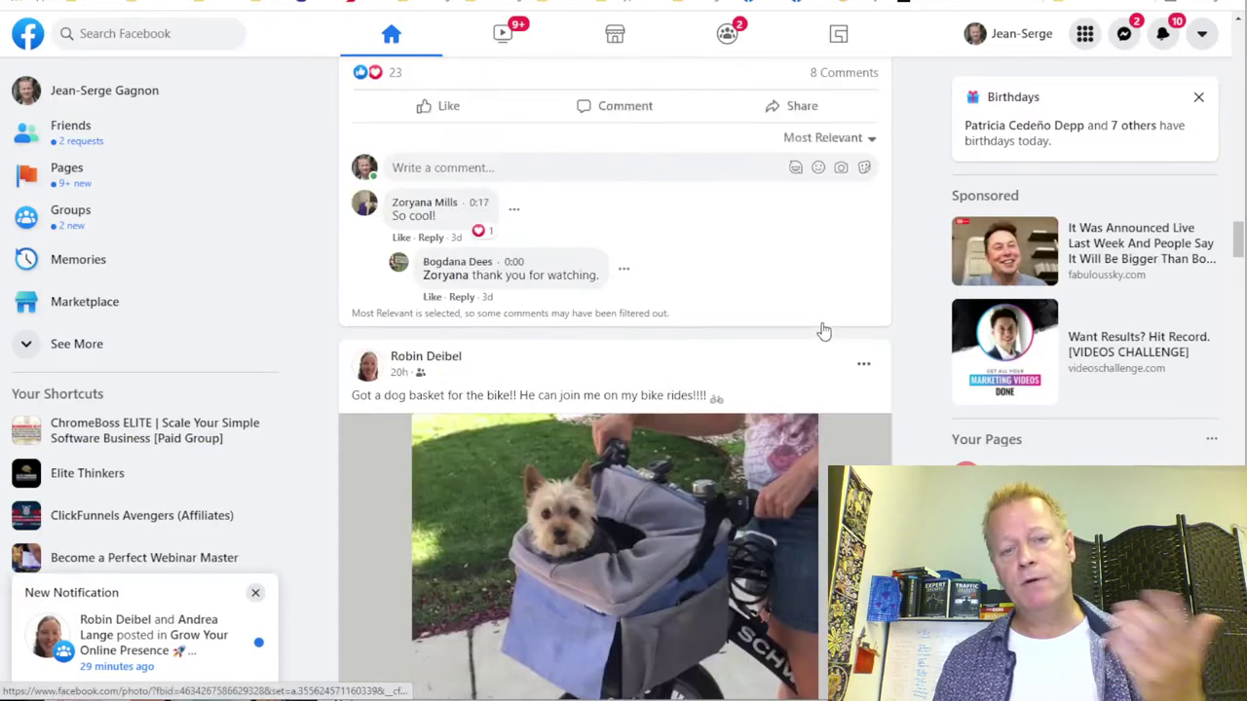
scroll(823, 329, up, 10)
scroll(824, 328, down, 9)
scroll(826, 330, down, 12)
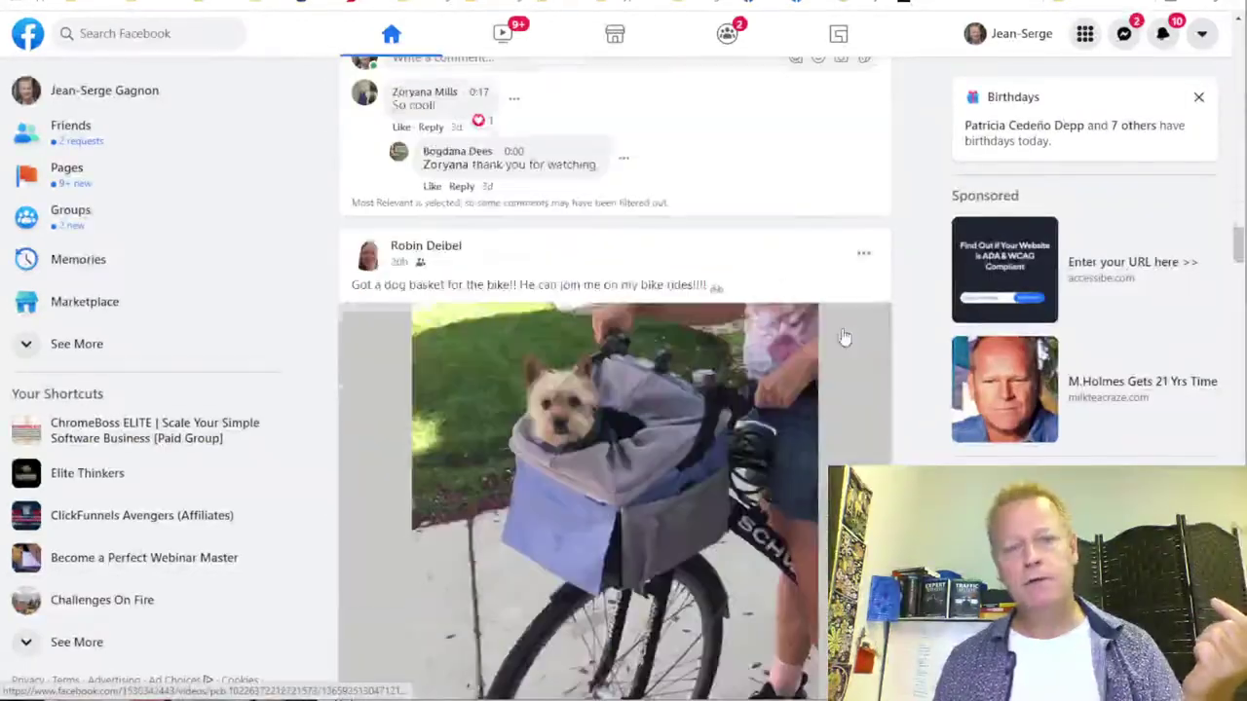
scroll(837, 330, down, 10)
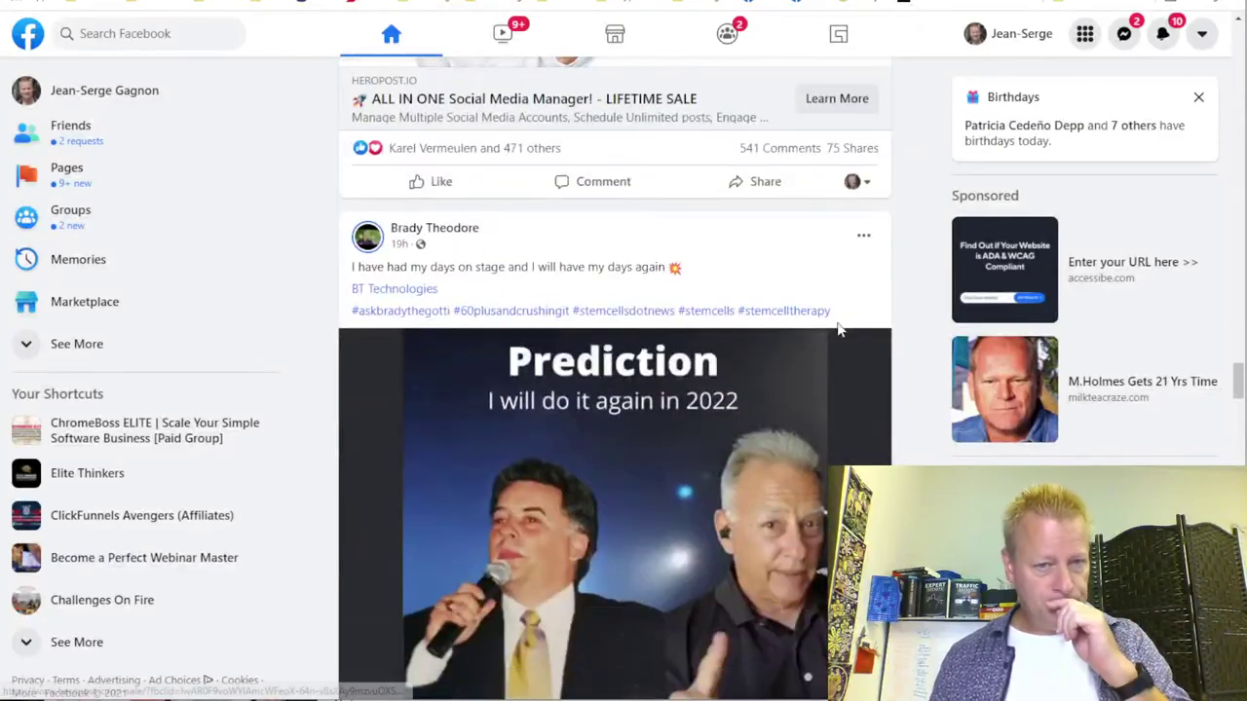
scroll(836, 329, up, 8)
scroll(837, 329, up, 15)
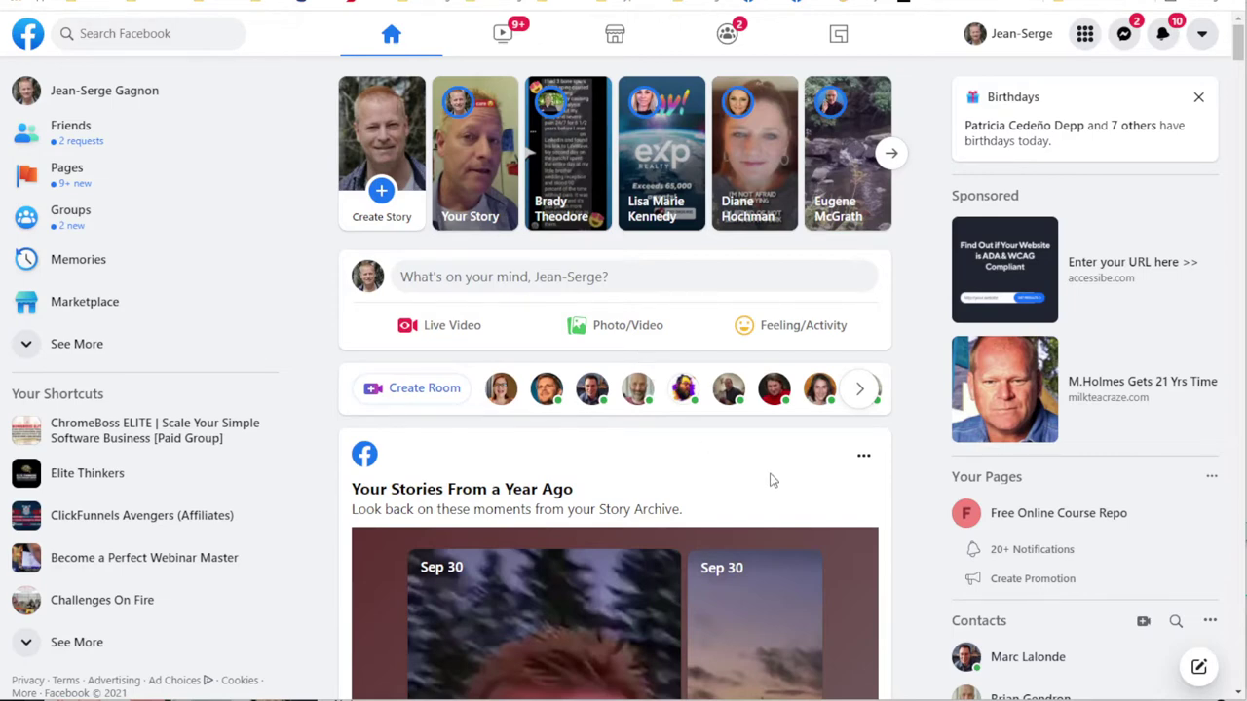
scroll(746, 505, down, 4)
scroll(739, 491, down, 20)
scroll(739, 491, down, 20)
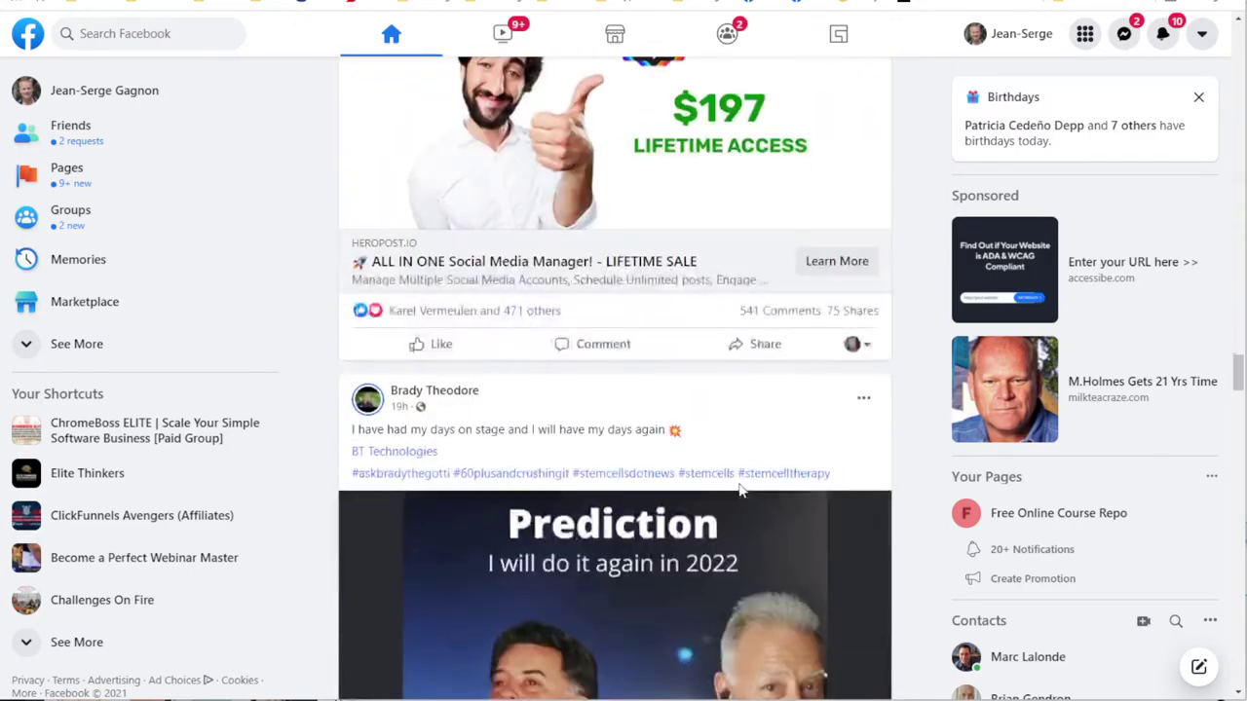
scroll(738, 490, up, 10)
scroll(738, 490, down, 10)
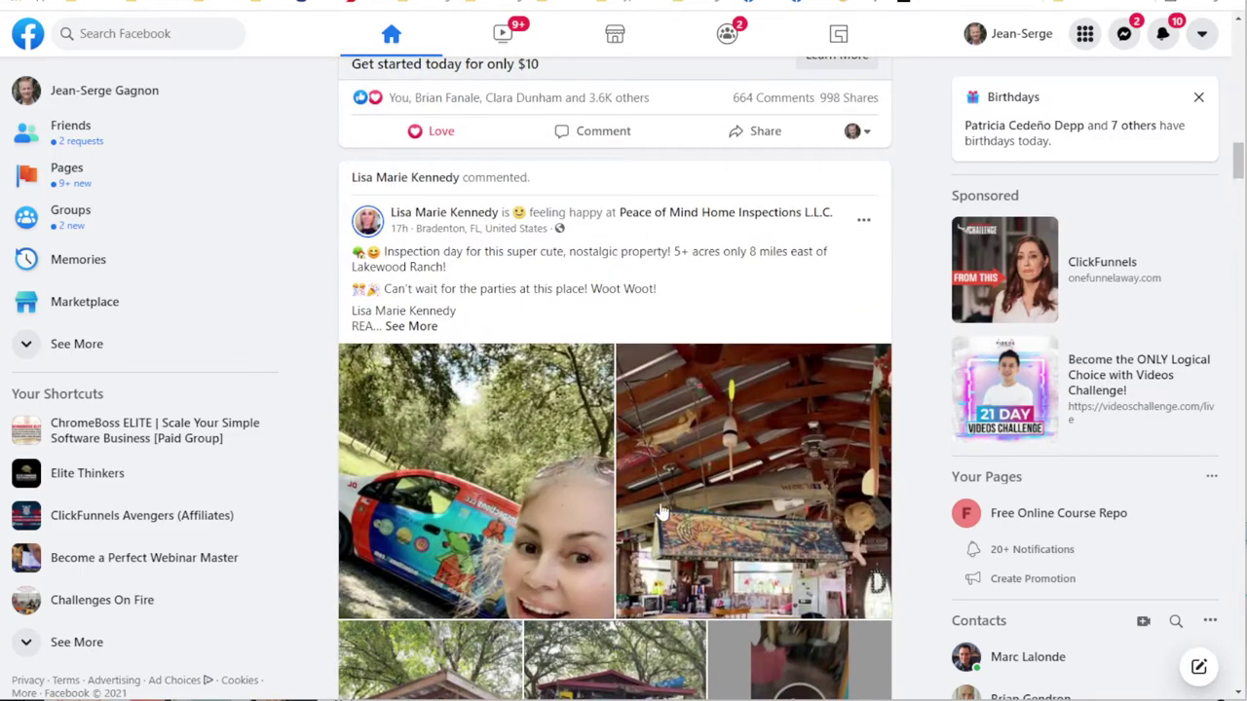
scroll(646, 507, up, 3)
scroll(645, 506, down, 10)
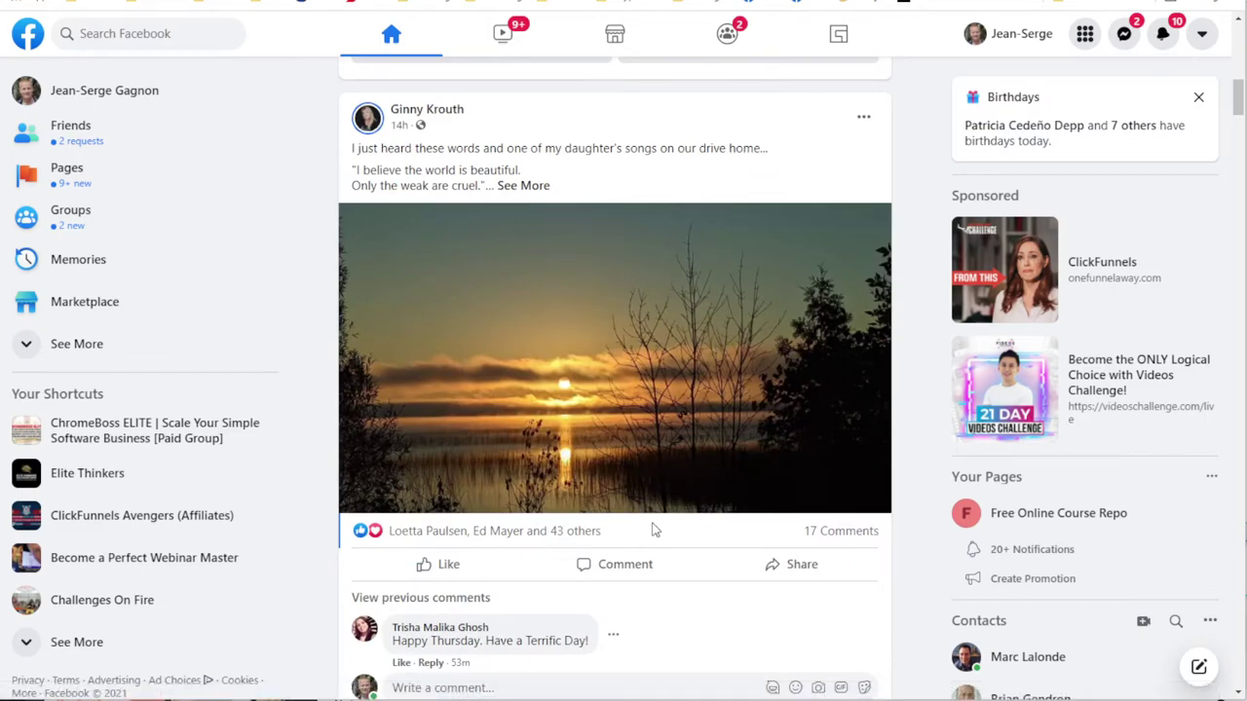
scroll(653, 528, up, 10)
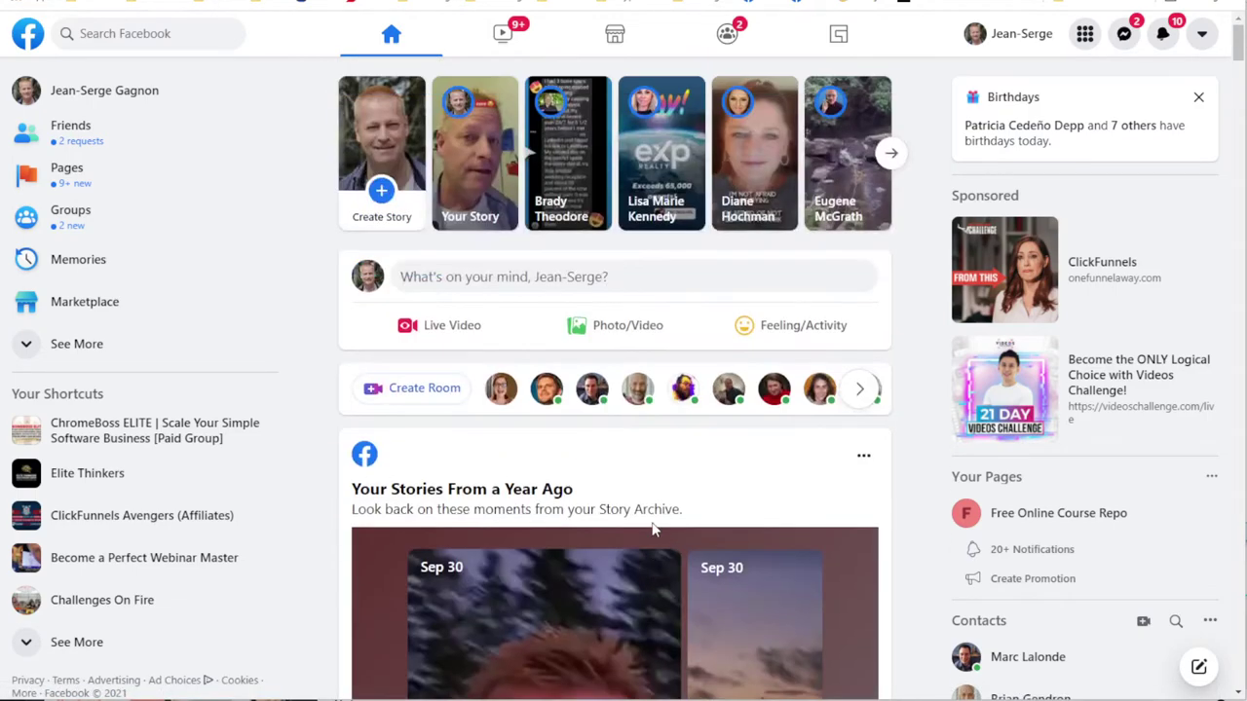
scroll(653, 529, down, 10)
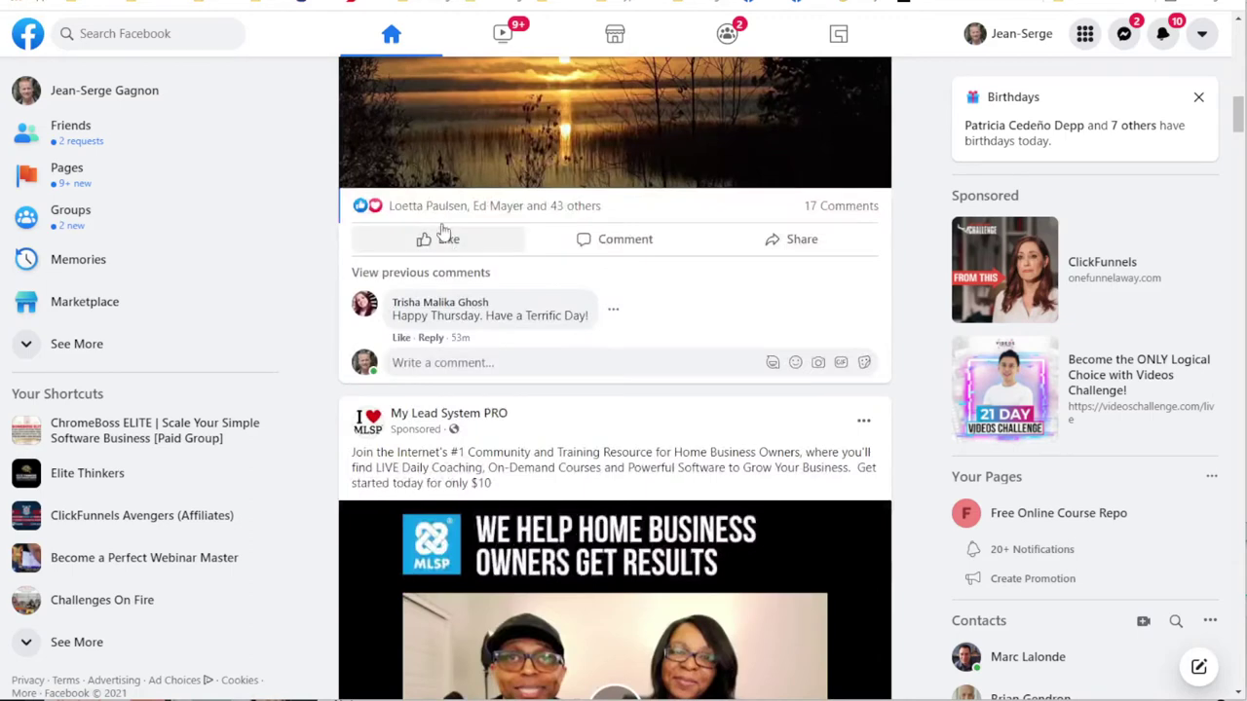
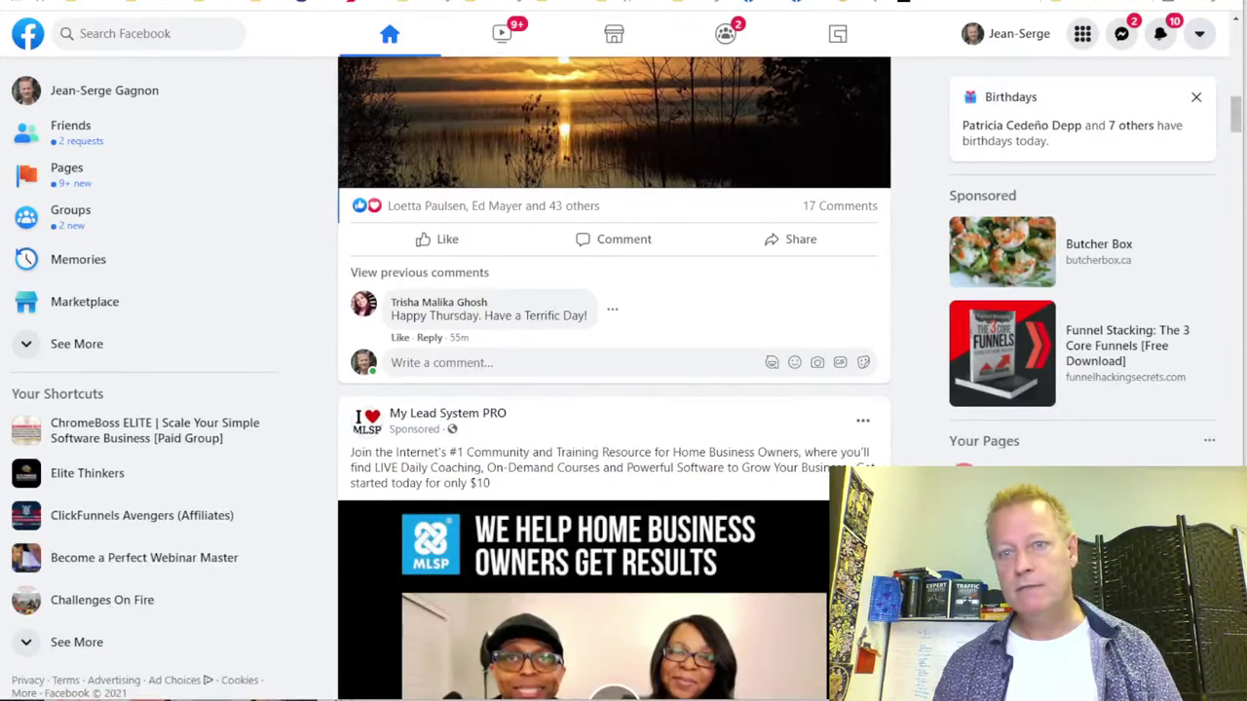
Duplicate the Screen + webcam scene as 'Screen + webcam for ads' and select its Webcam source
key(alt+Tab)
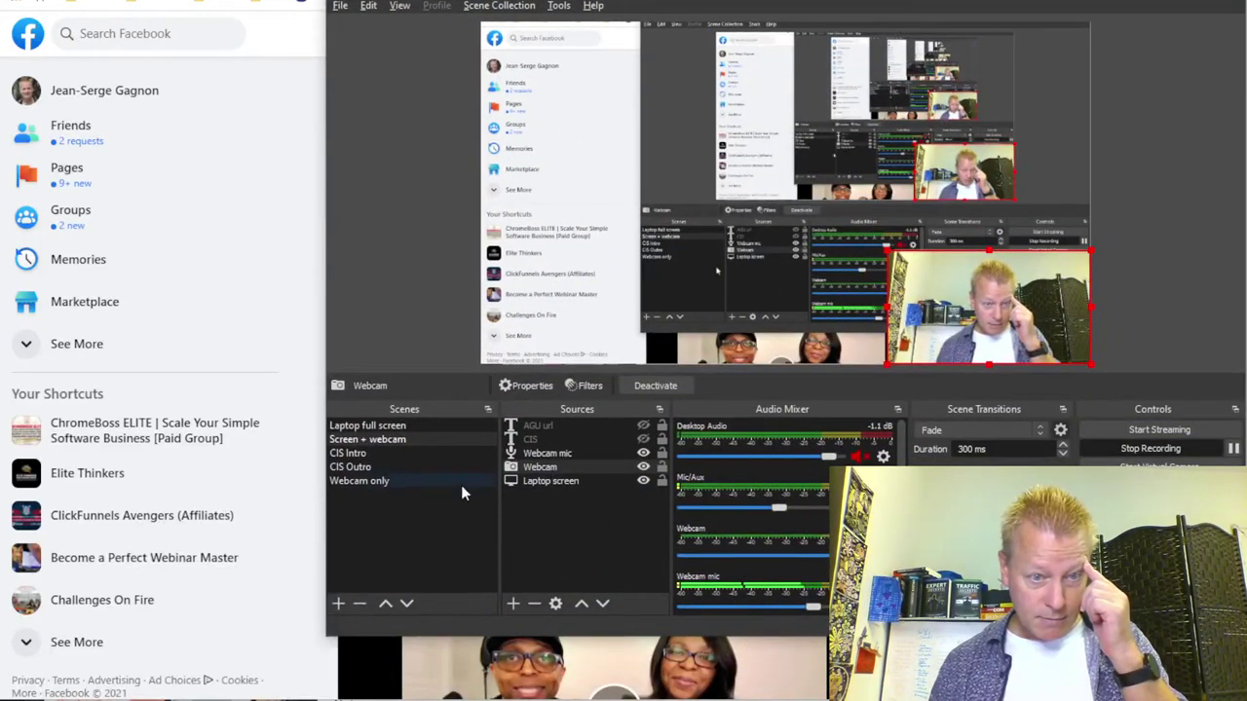
right_click(395, 441)
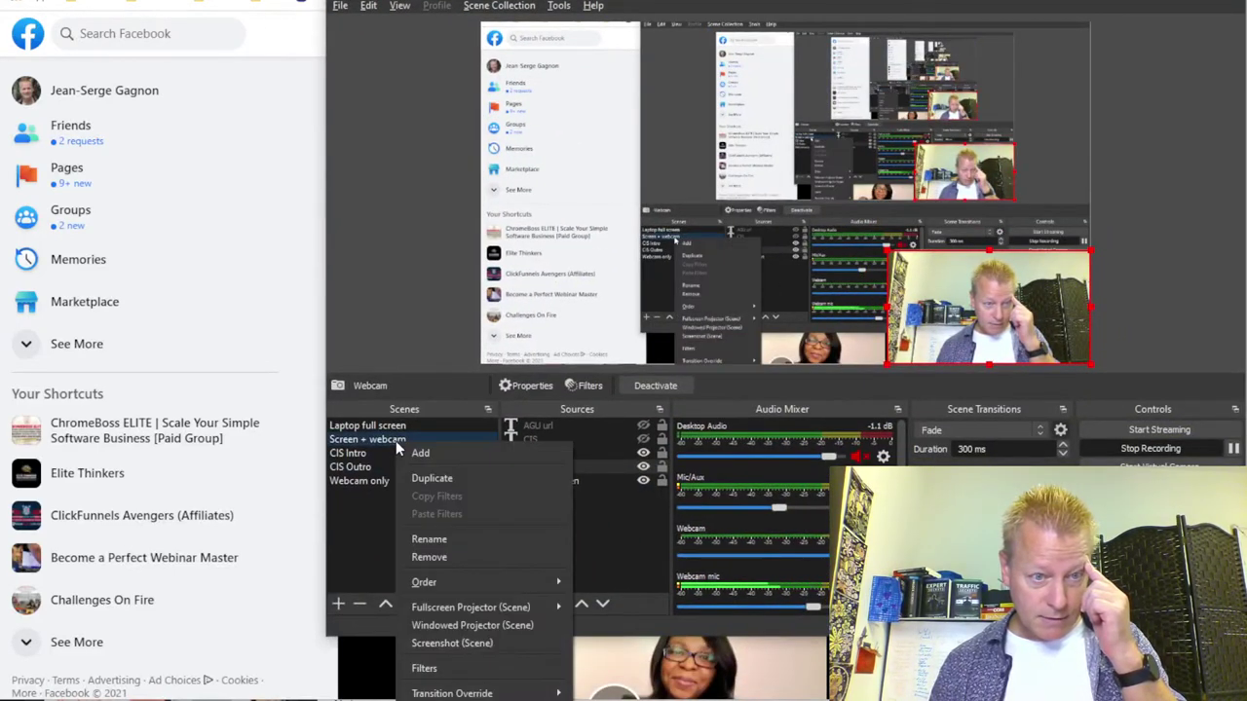
click(435, 481)
click(681, 318)
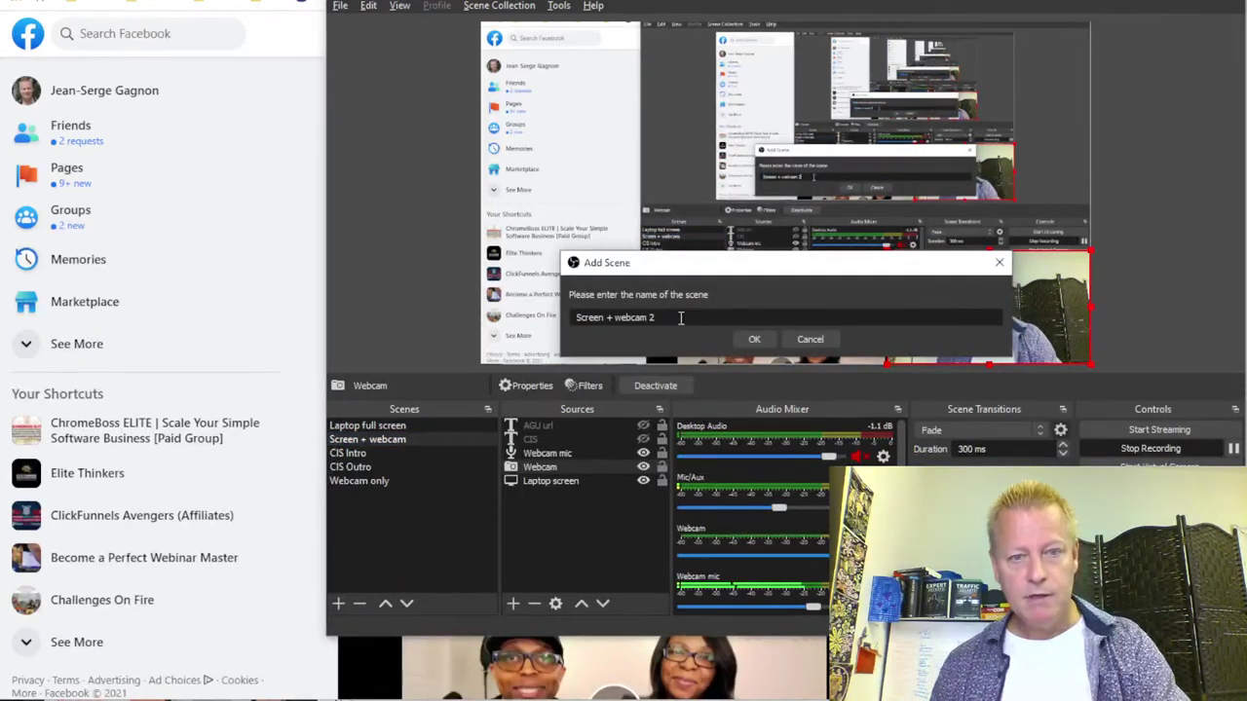
text(for ads)
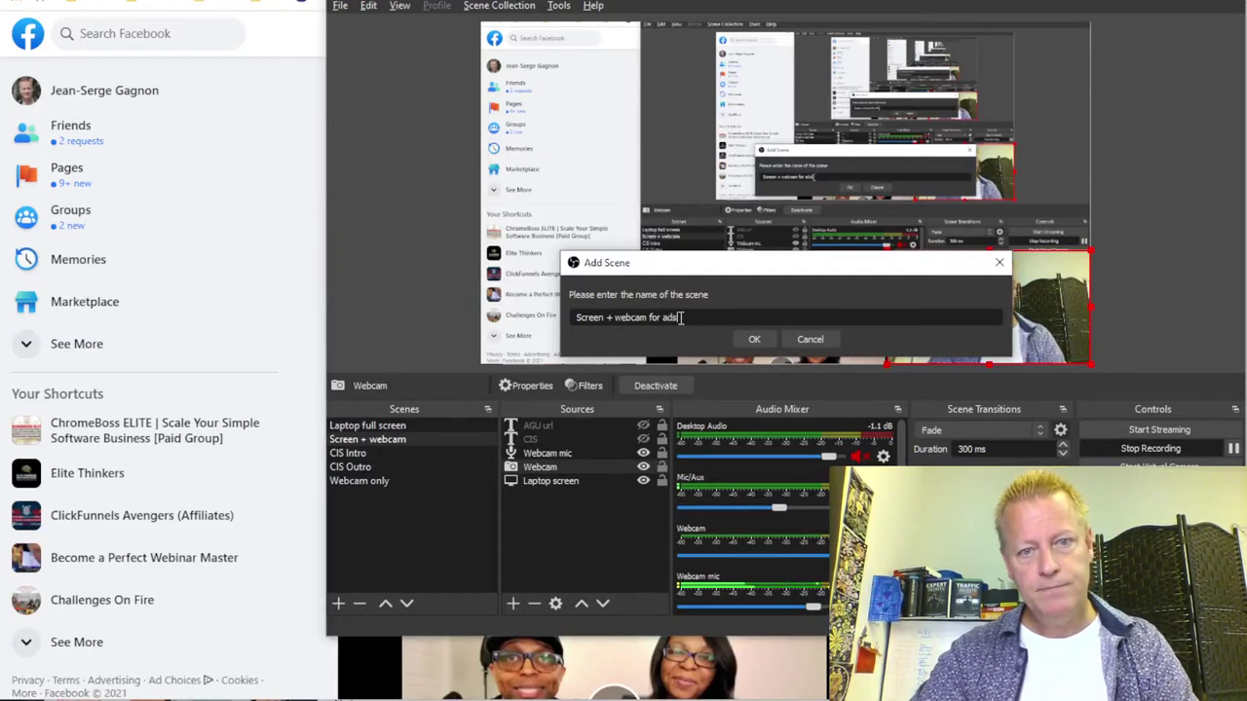
click(754, 339)
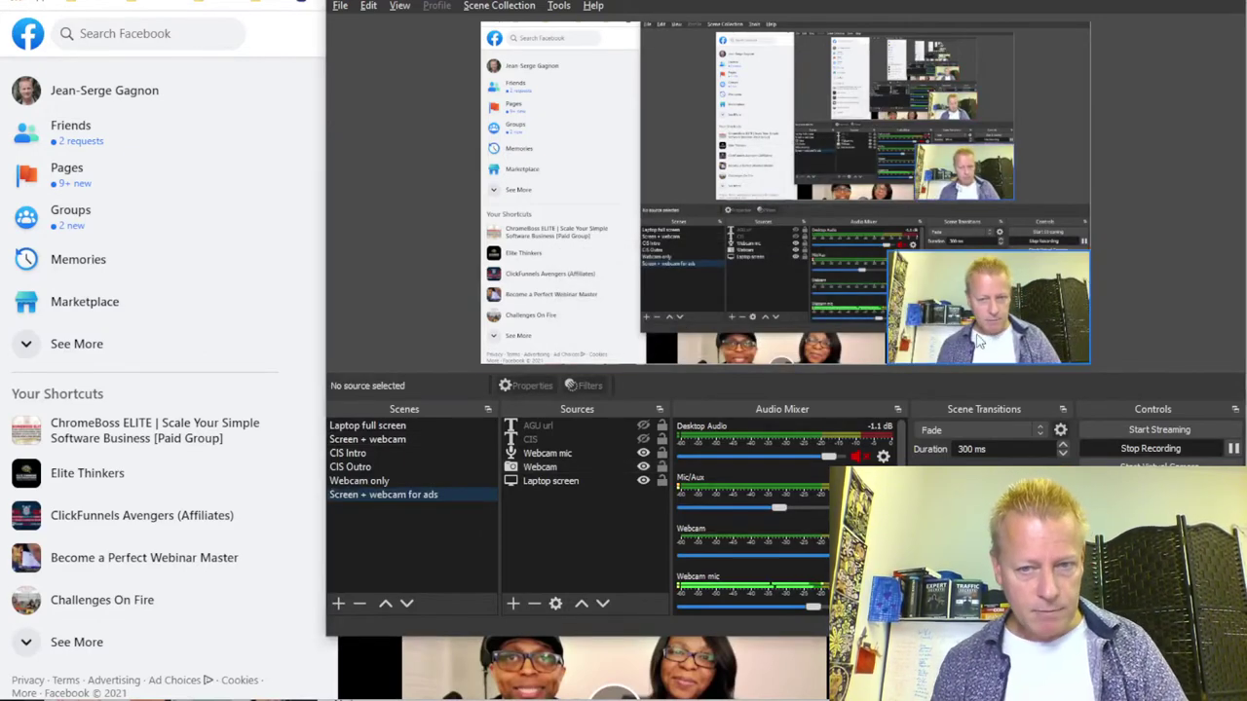
click(1020, 326)
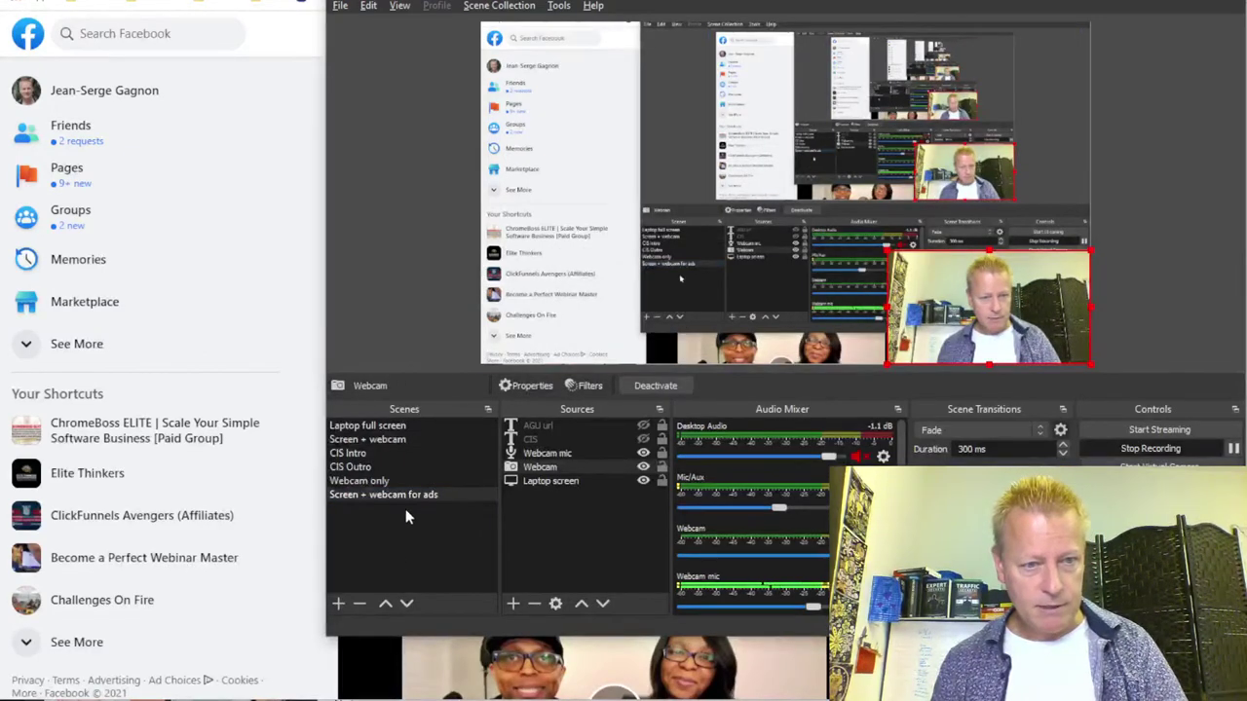
click(862, 312)
click(913, 276)
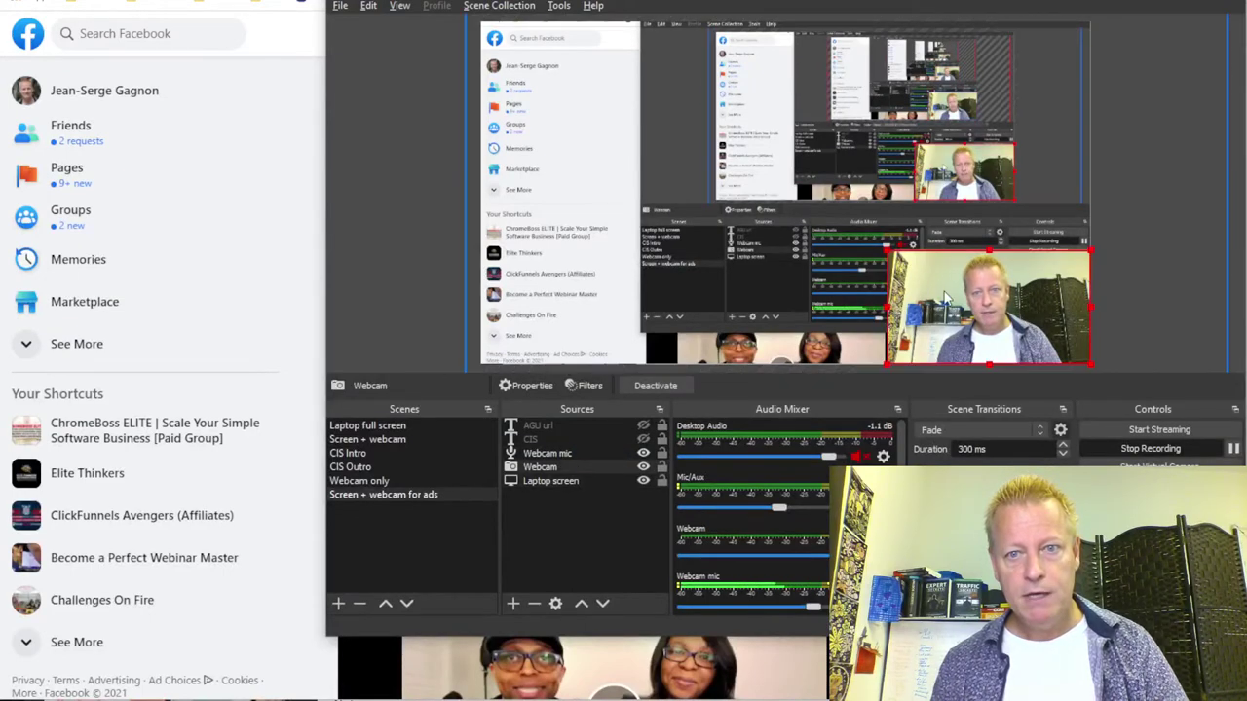
Drag the Webcam source's top-left corner up and left to enlarge it in the preview
drag(886, 254, 635, 41)
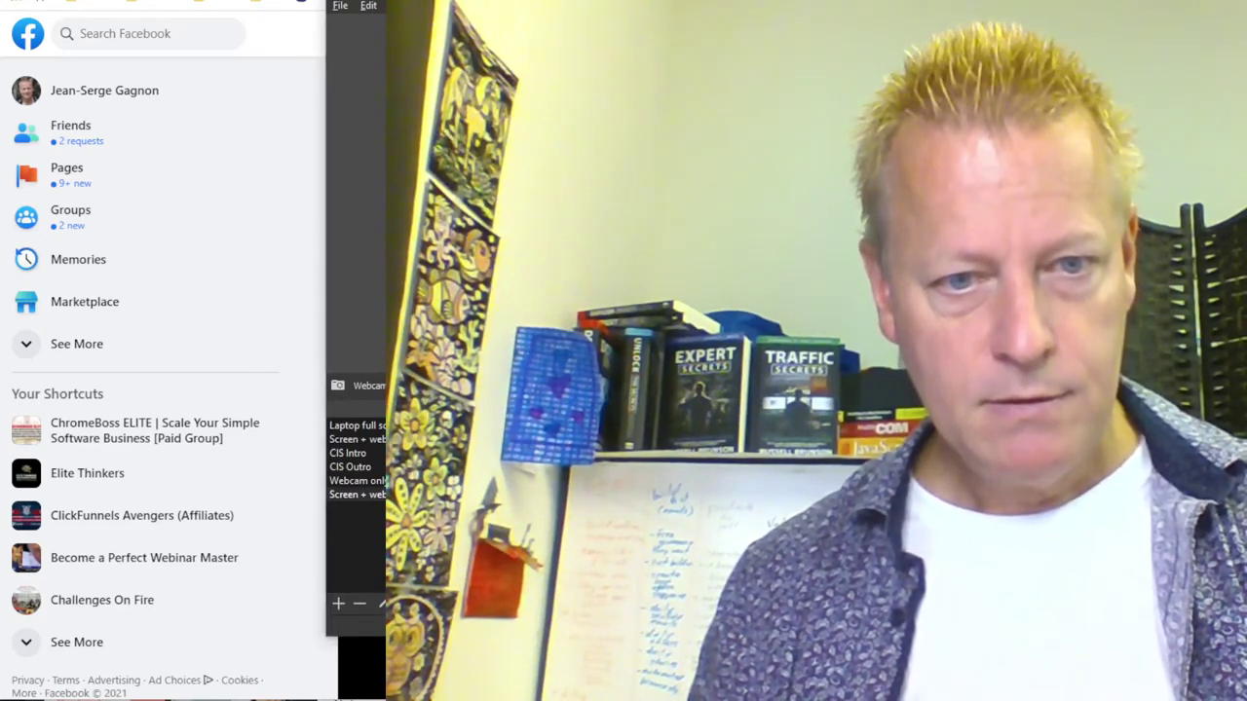
Switch the Webcam center source's device to HP Truevision HD, then hide the source
click(643, 426)
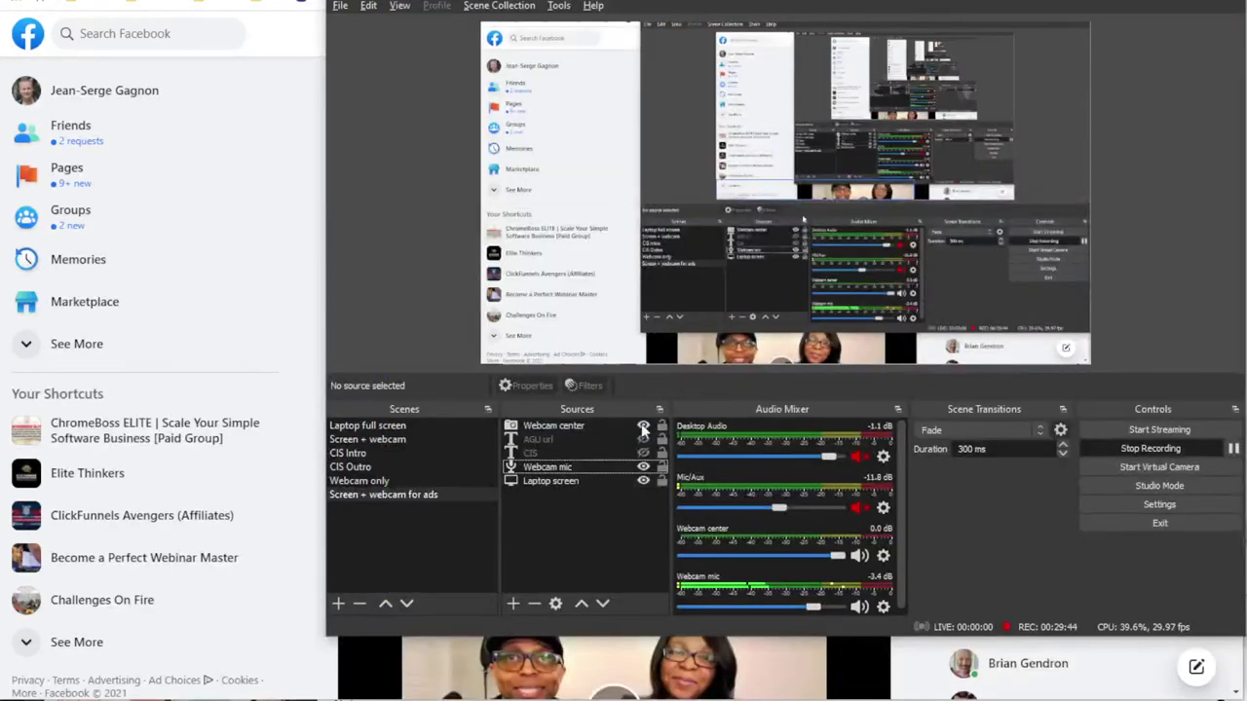
click(582, 429)
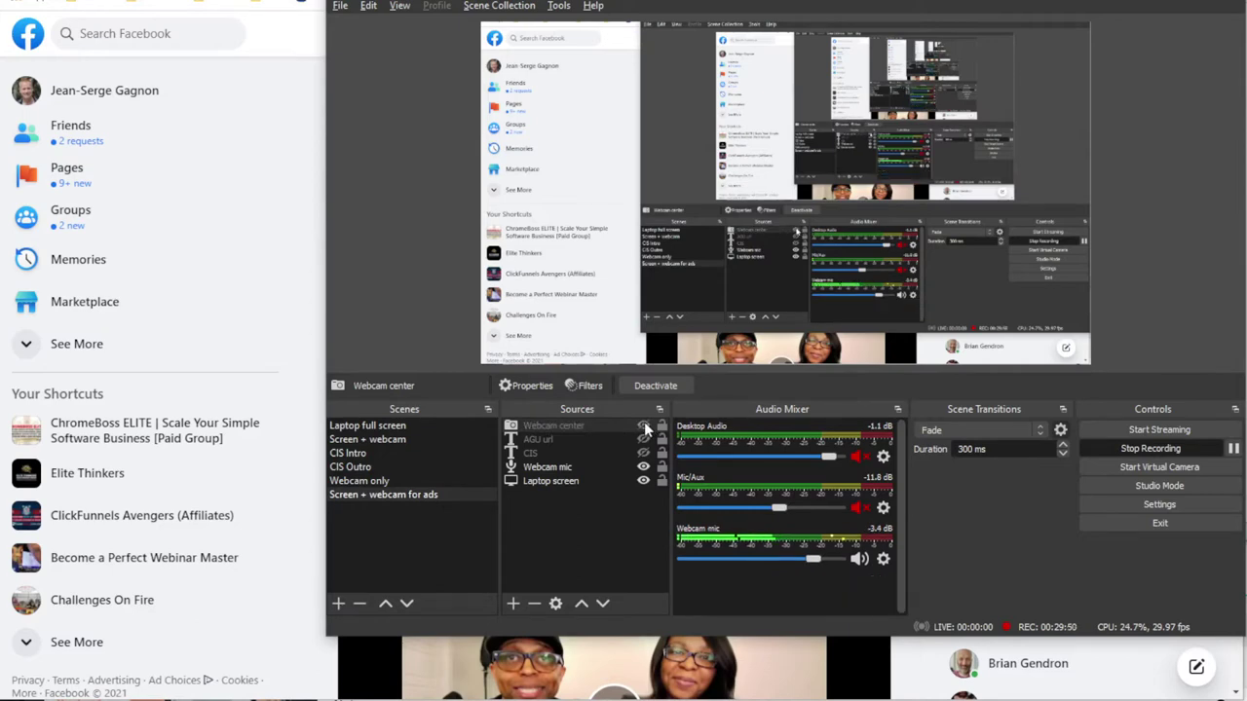
right_click(583, 425)
click(618, 413)
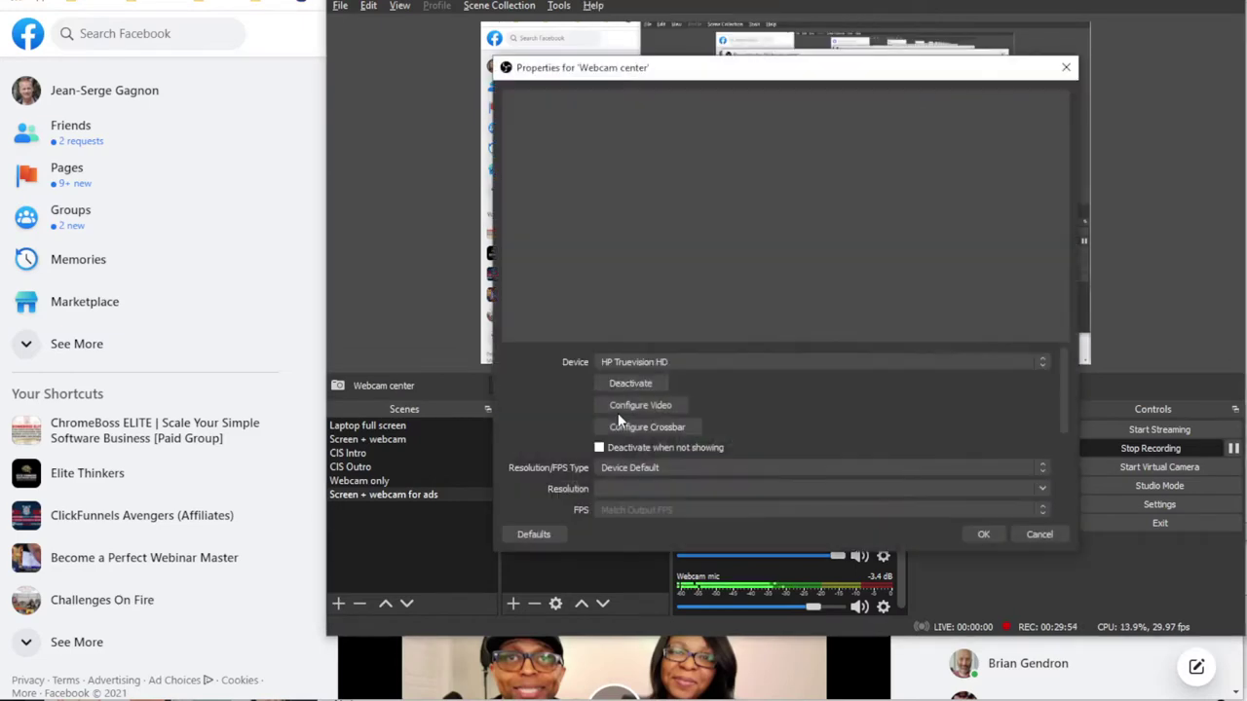
click(645, 363)
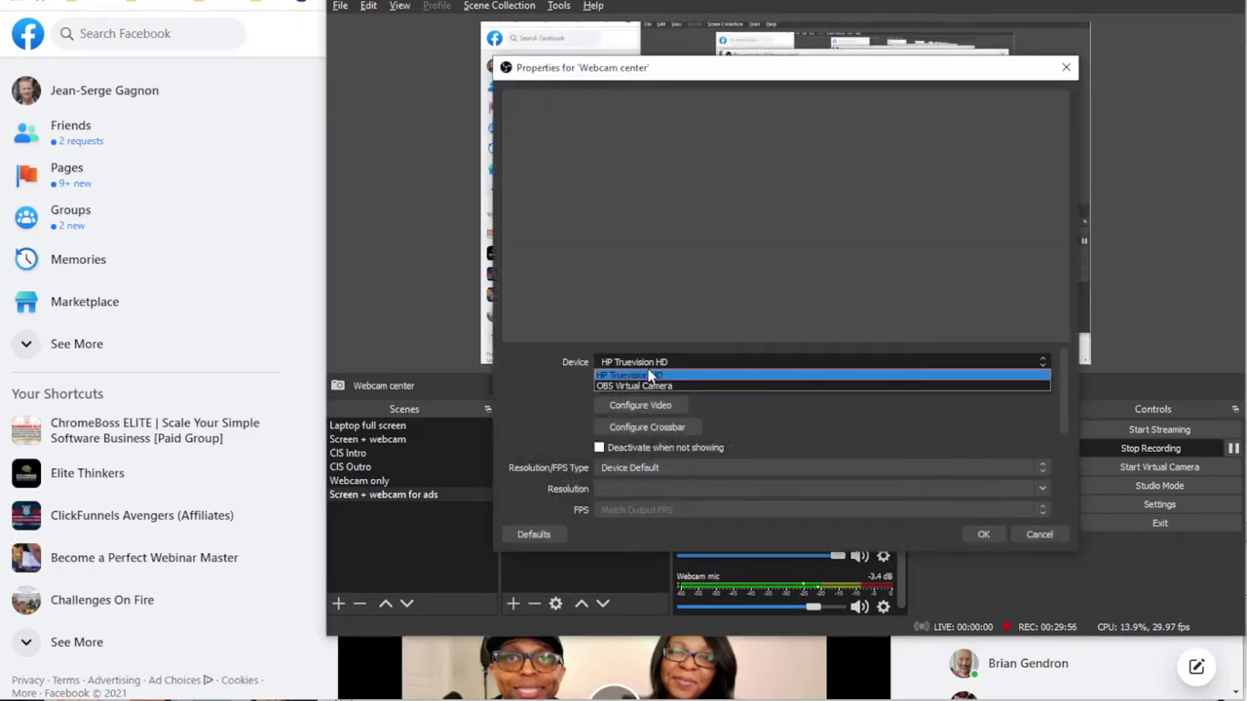
click(645, 374)
click(648, 362)
click(649, 362)
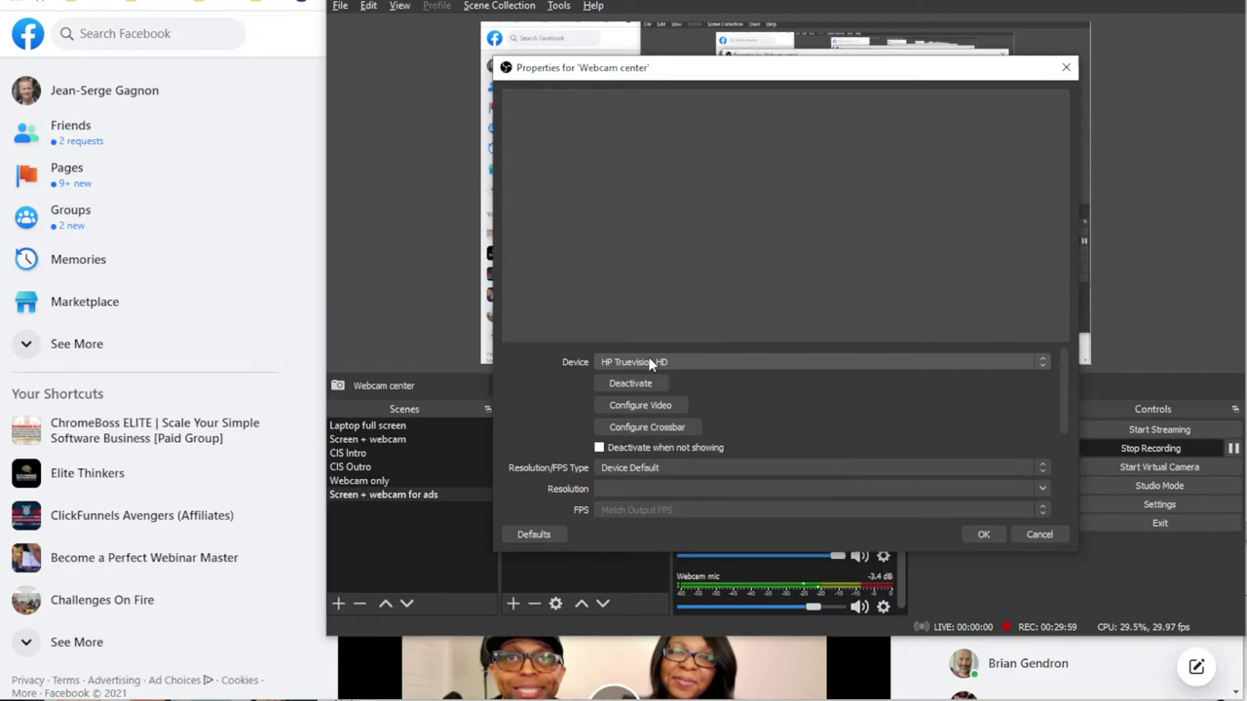
click(980, 534)
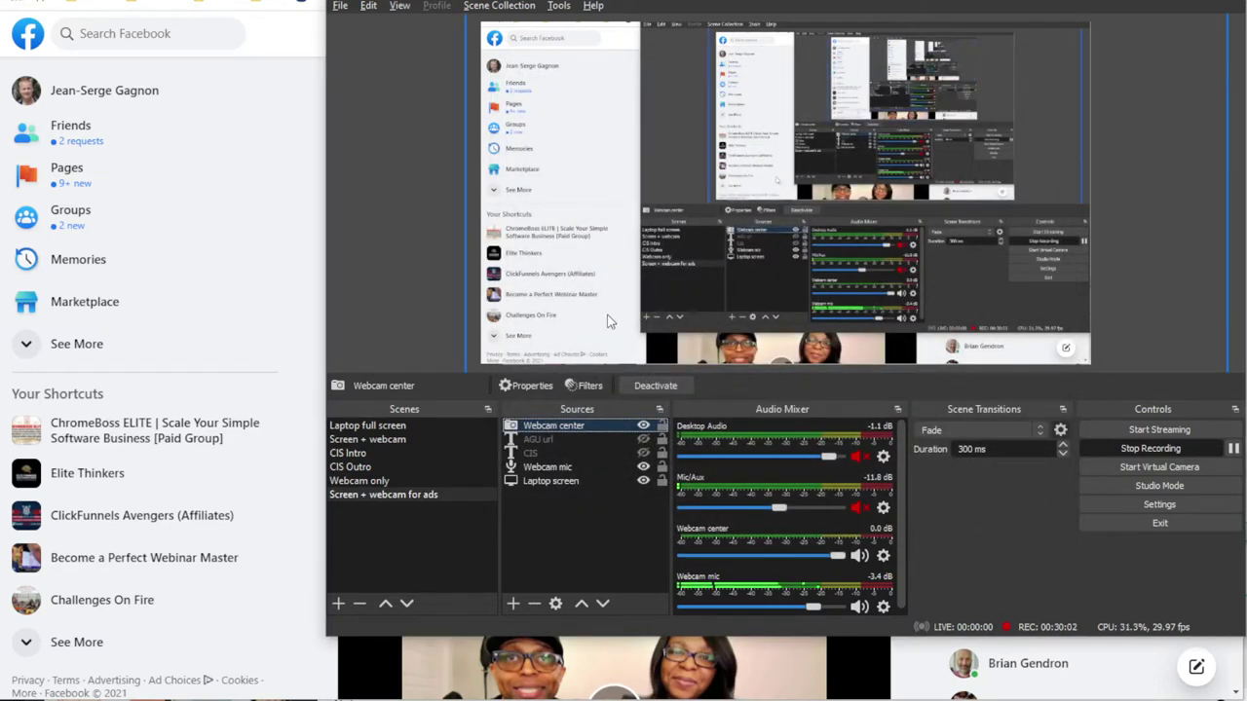
click(643, 427)
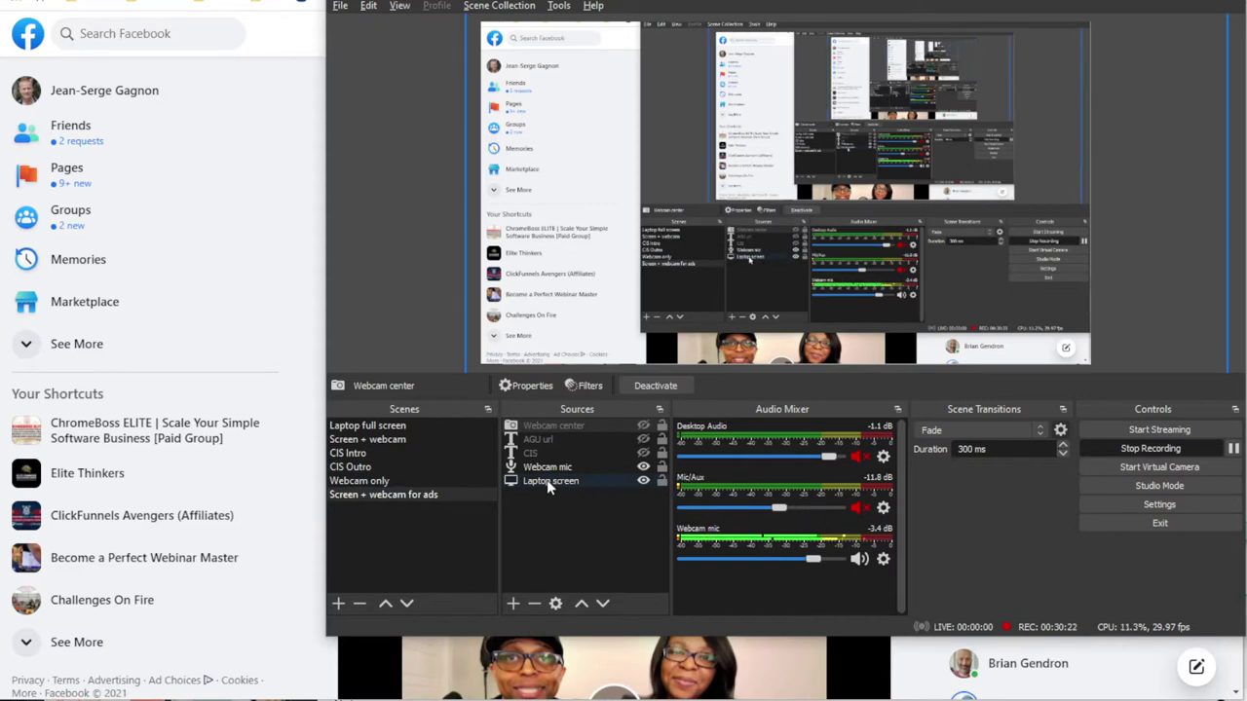
Show Webcam center again, move it to the bottom of the order, and remove it
click(642, 426)
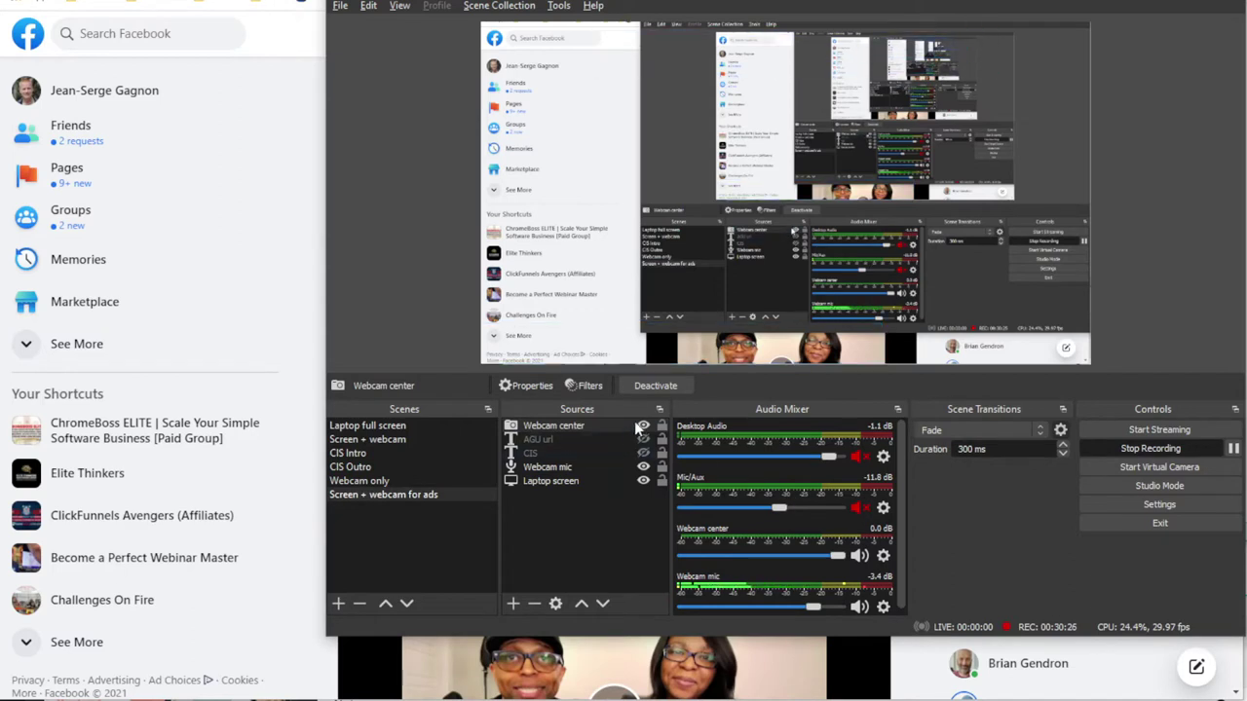
click(603, 605)
click(603, 605)
click(602, 605)
click(603, 605)
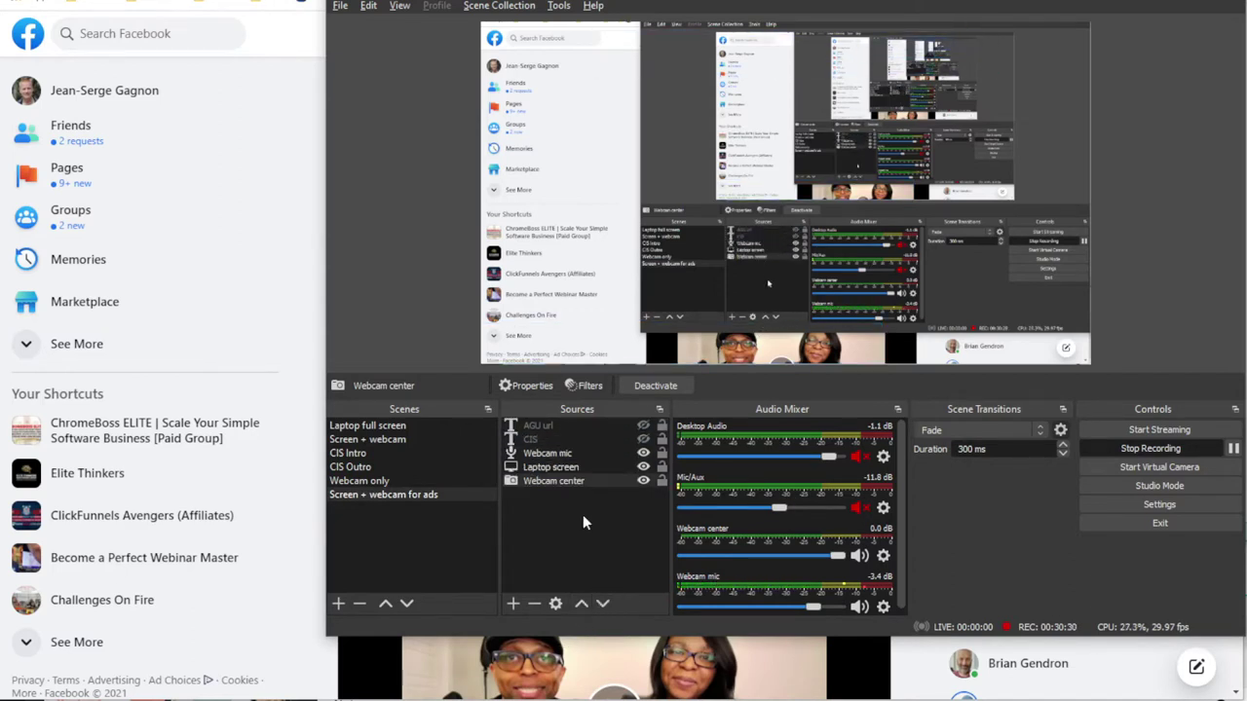
right_click(577, 481)
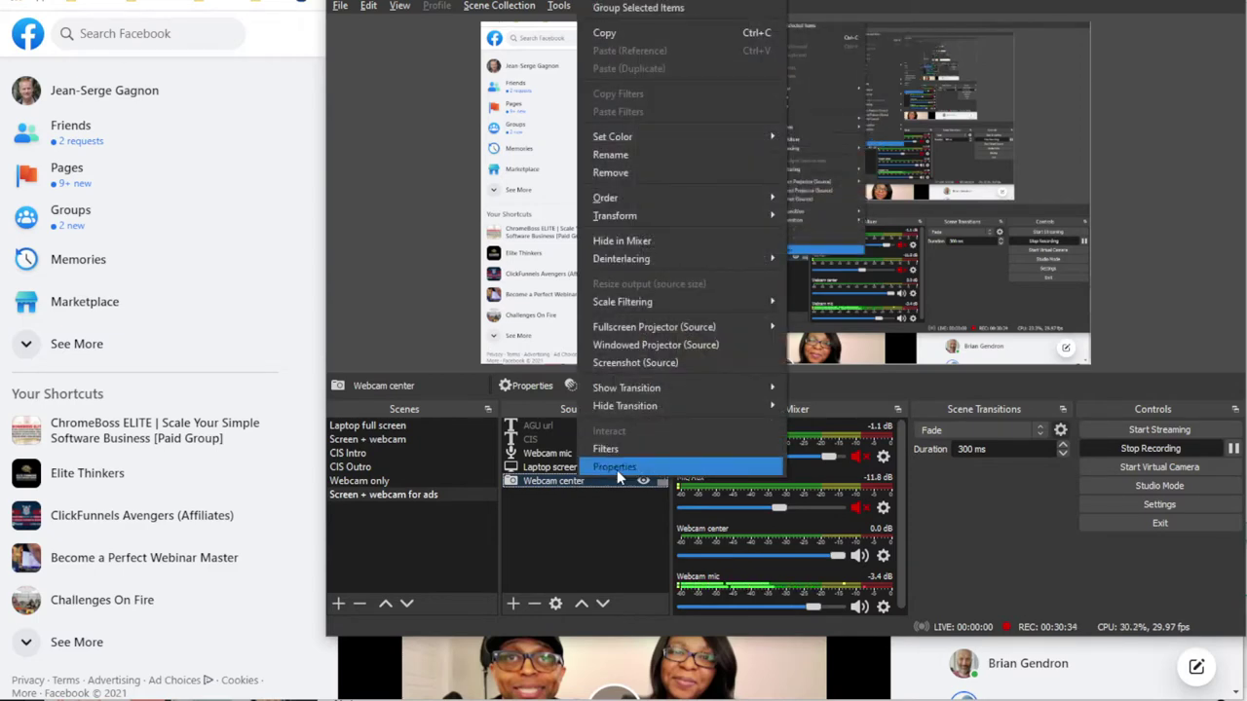
click(584, 483)
click(537, 603)
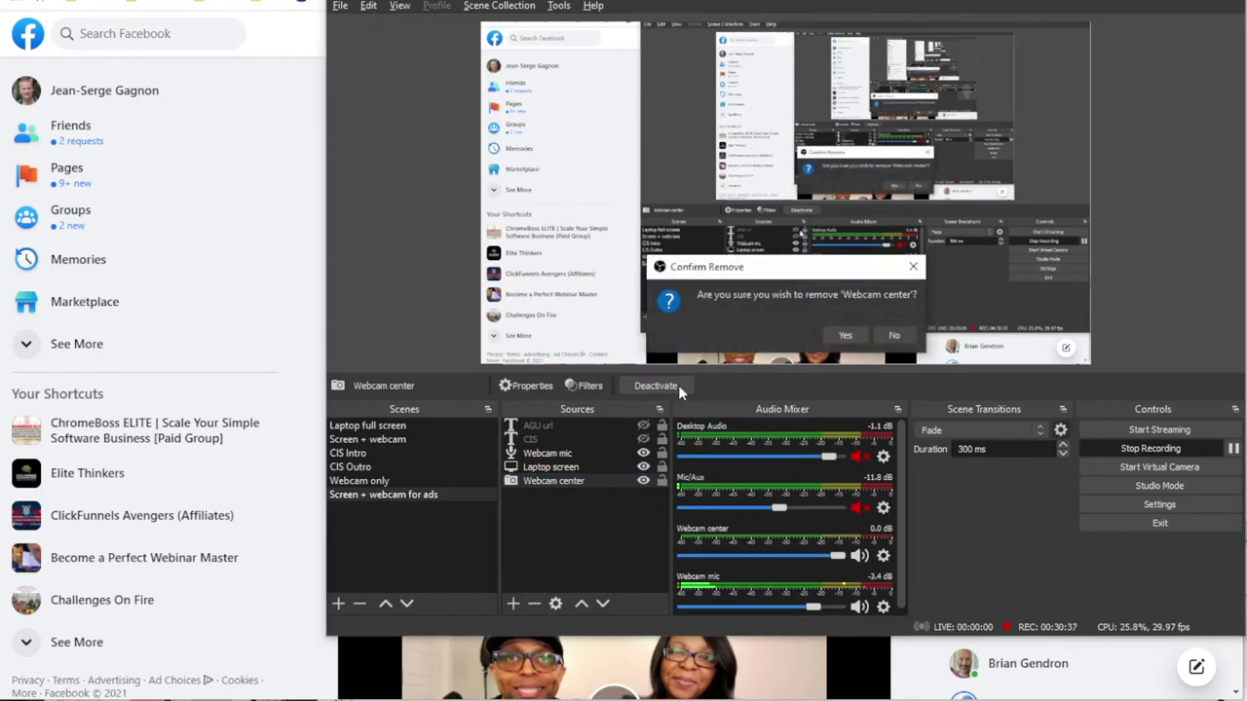
click(844, 335)
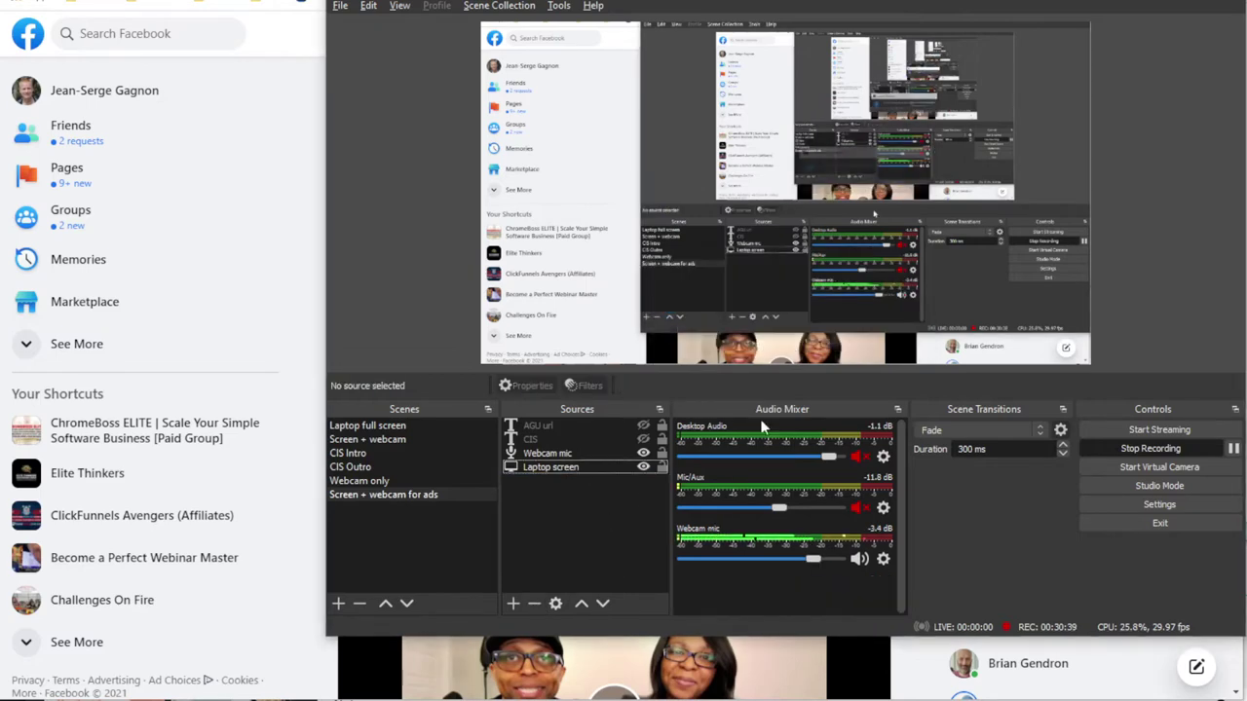
Add a new Video Capture Device source named 'Webcam center' with default properties
click(513, 604)
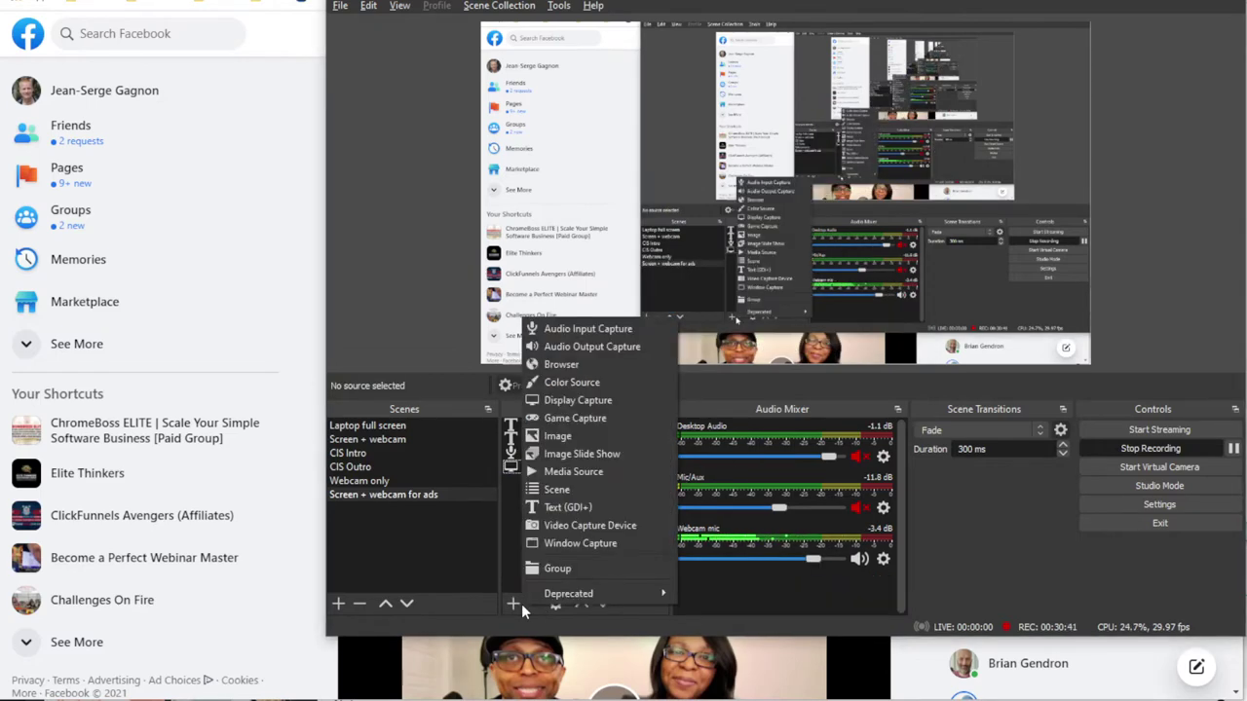
click(630, 526)
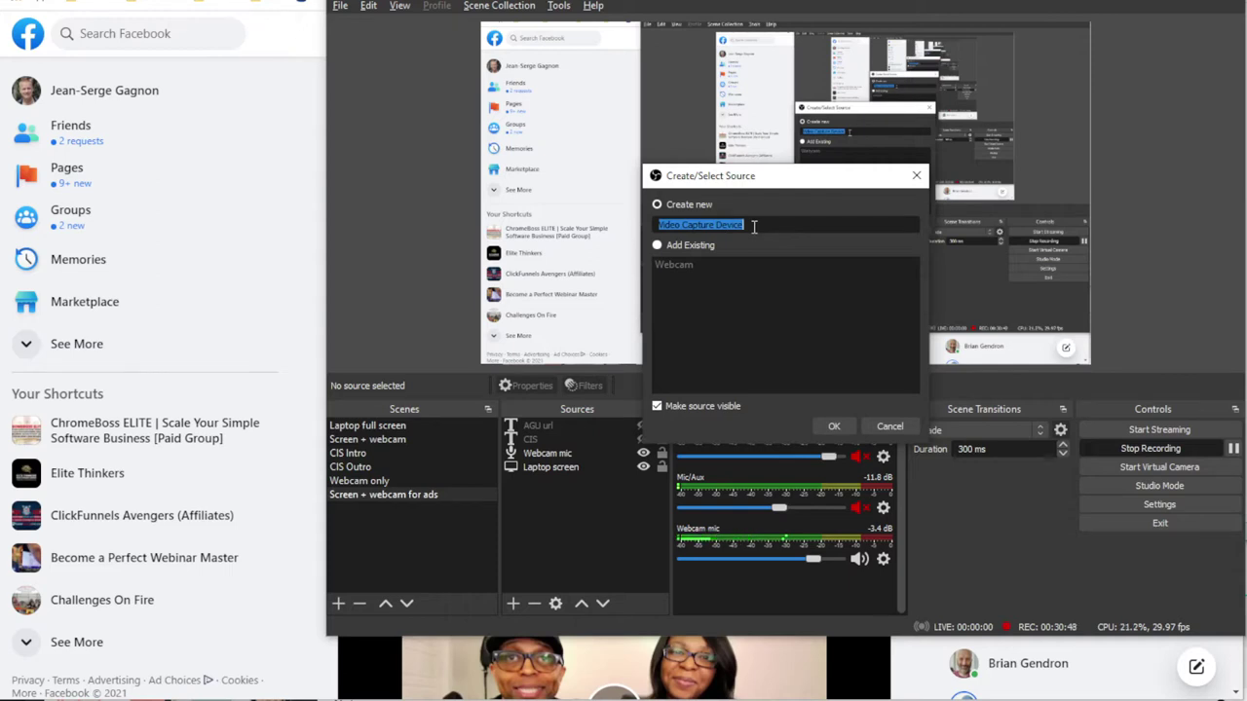
text(We)
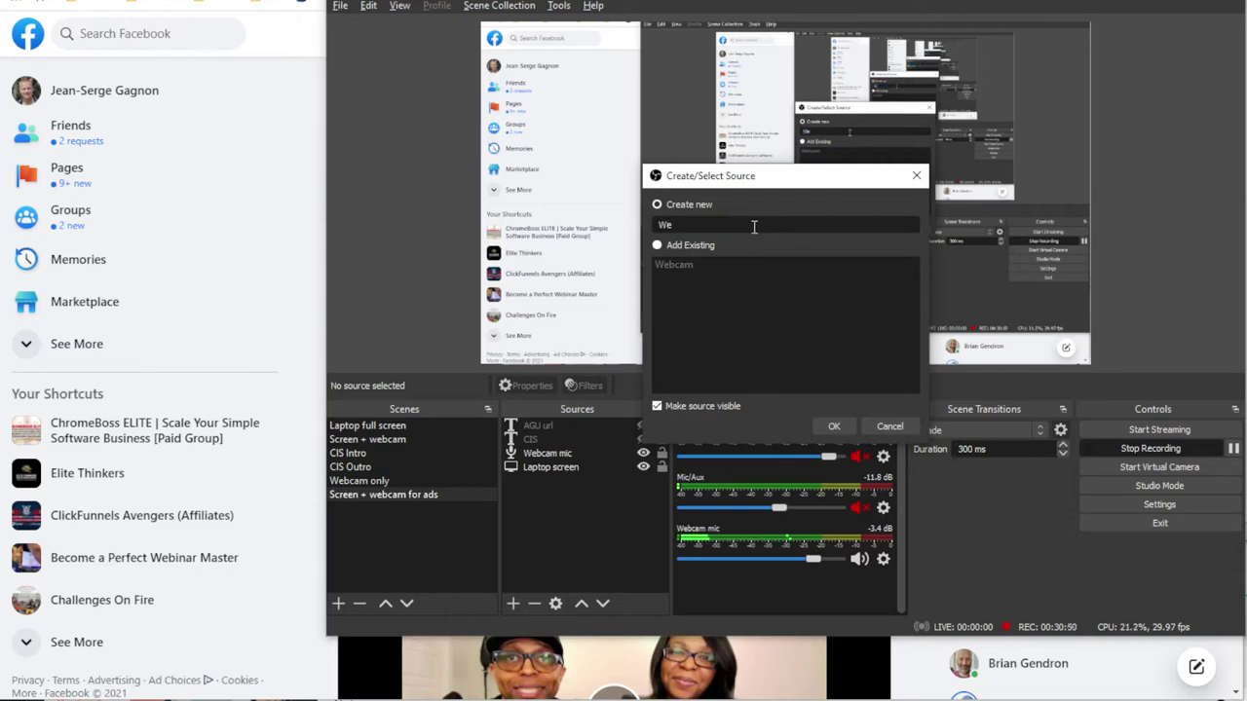
text(bcam center)
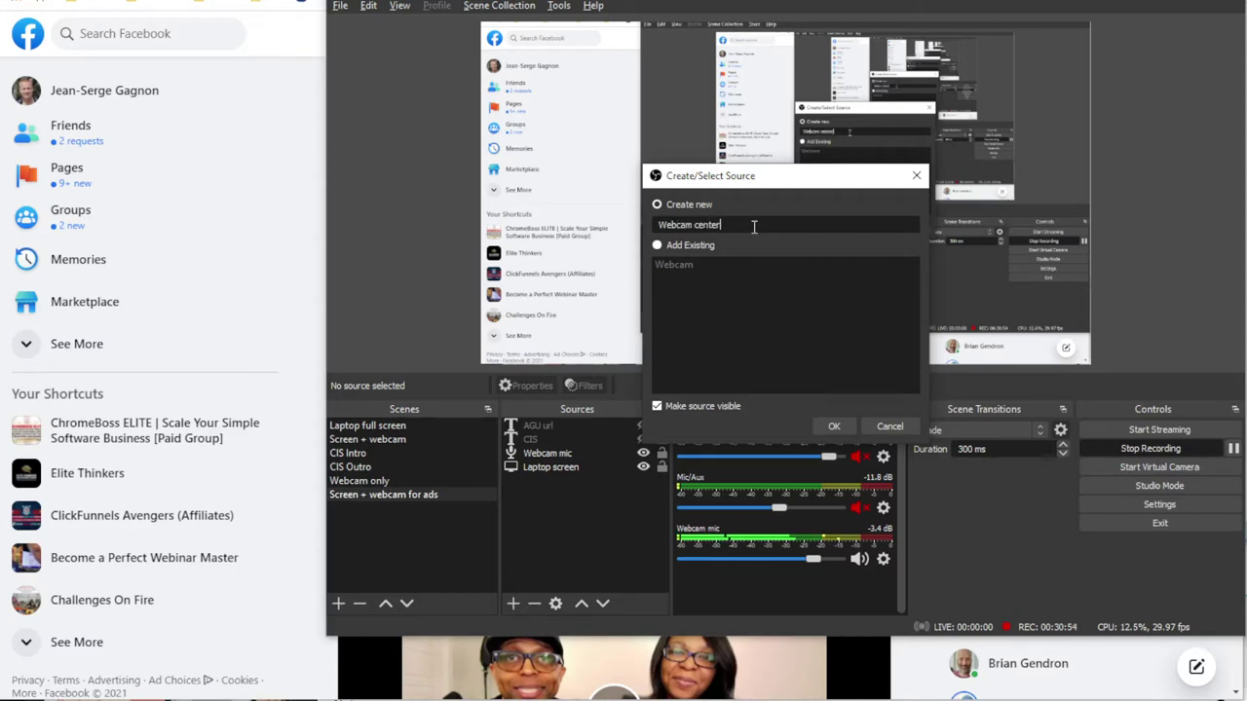
click(848, 427)
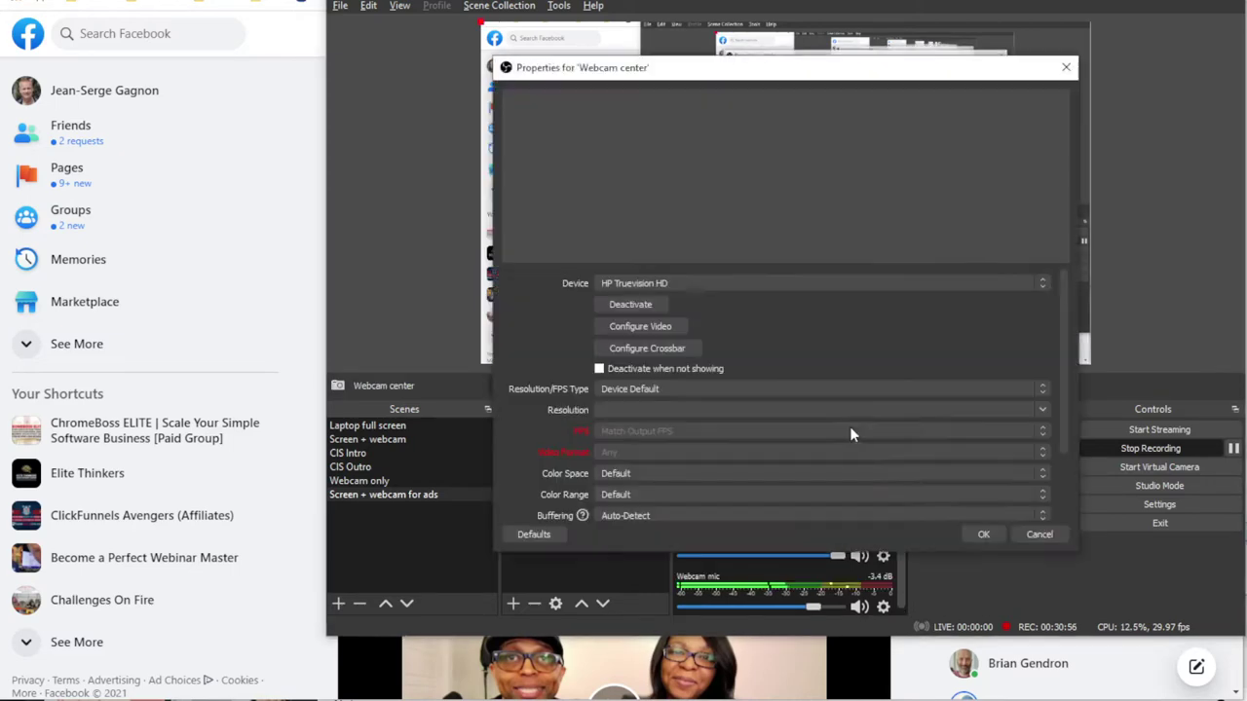
click(989, 534)
Center the webcam on the canvas, scale it up from its left edge, and open its properties
drag(584, 126, 1039, 208)
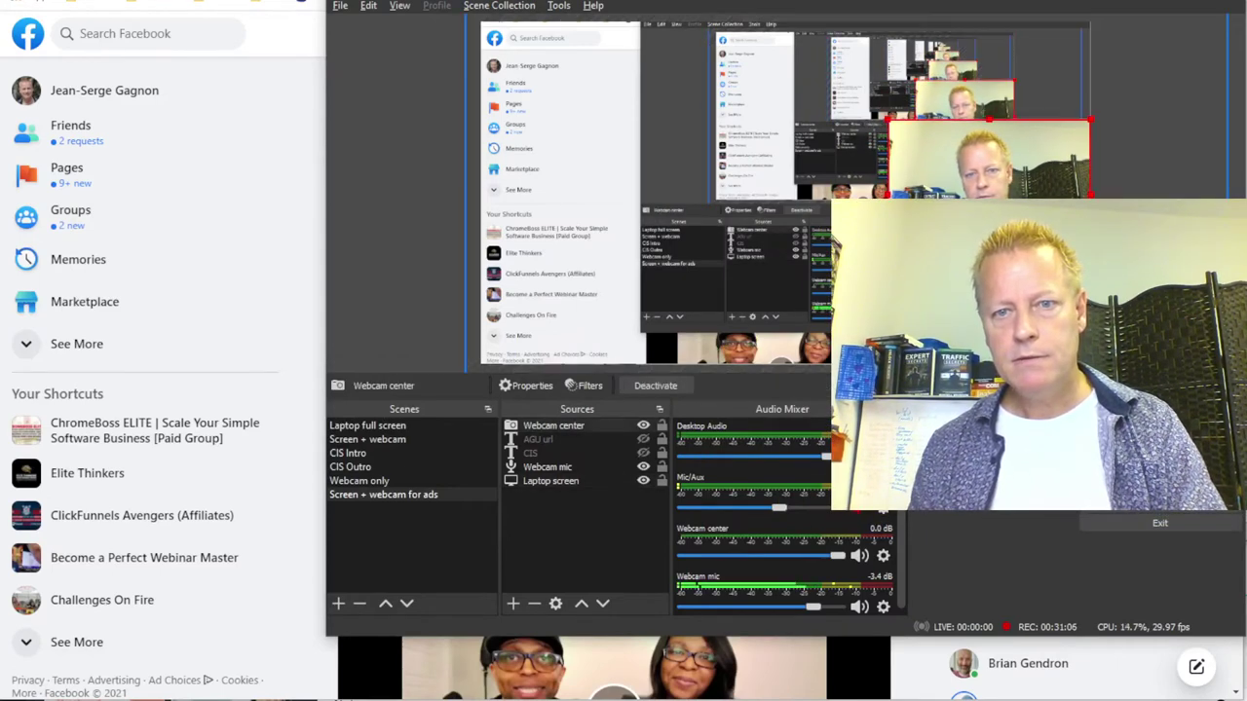
drag(888, 198, 793, 97)
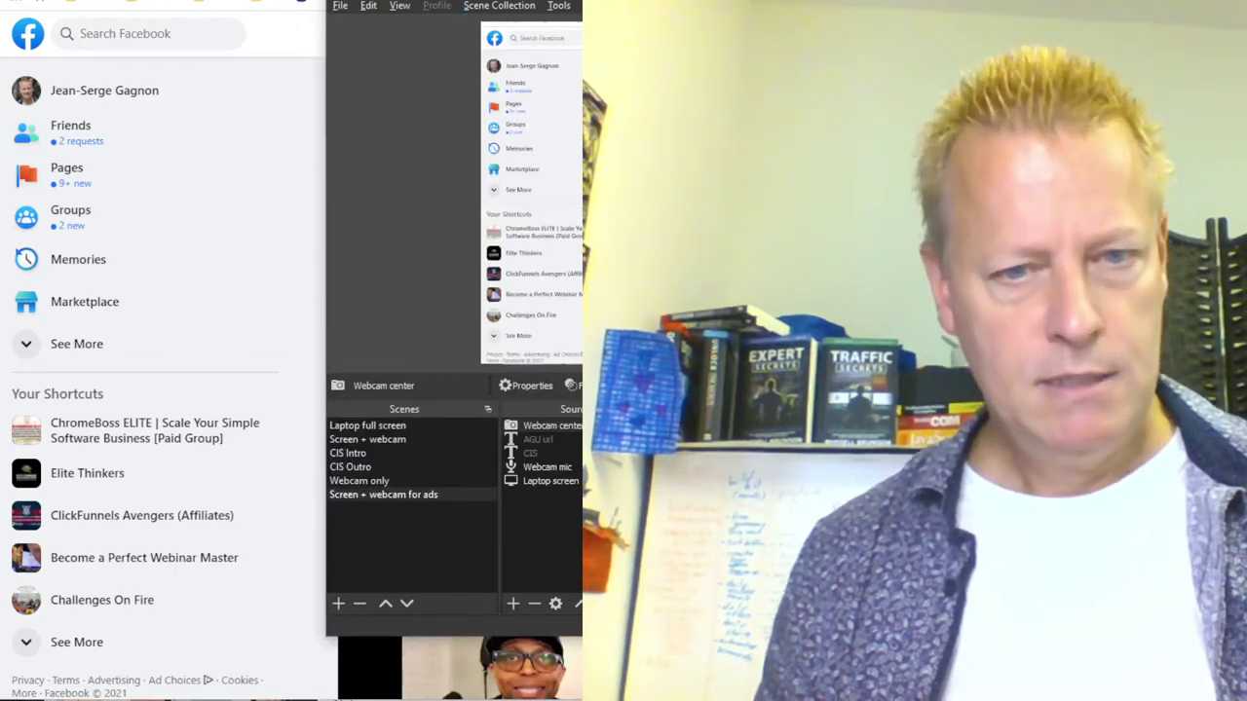
click(561, 431)
right_click(563, 430)
click(575, 413)
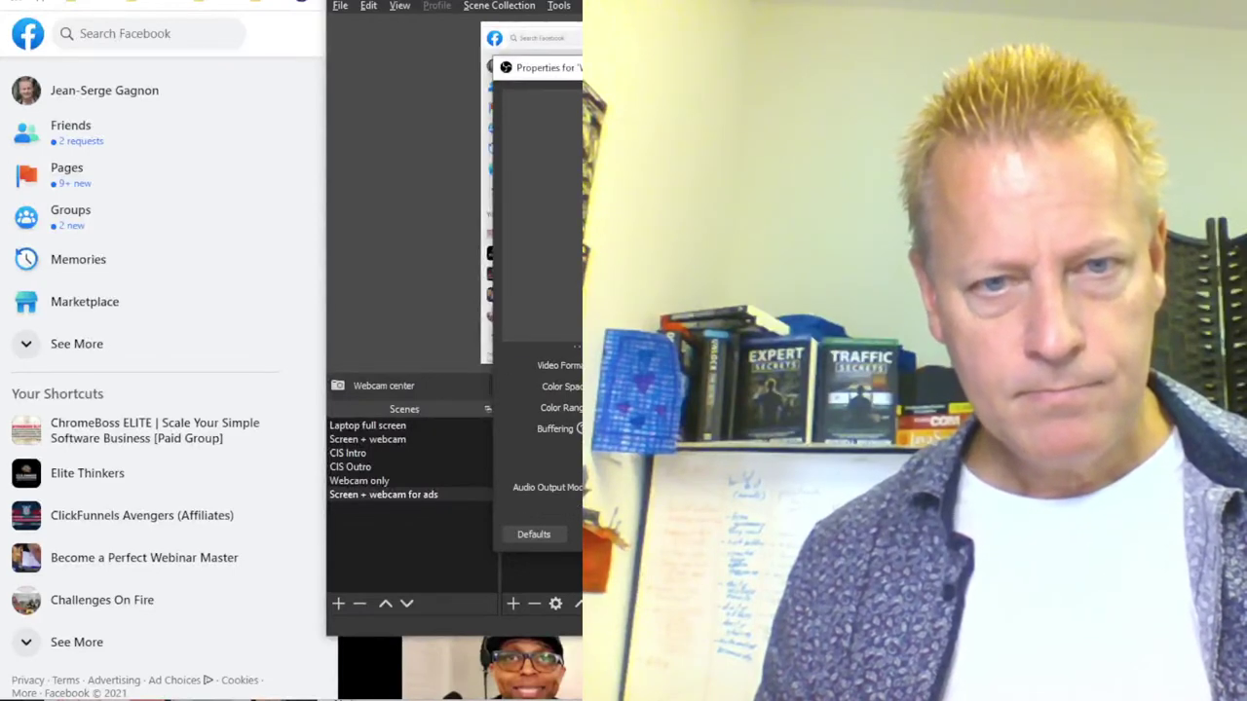
Add a Crop/Pad effect filter to Webcam center with its default name, then close filters
key(Return)
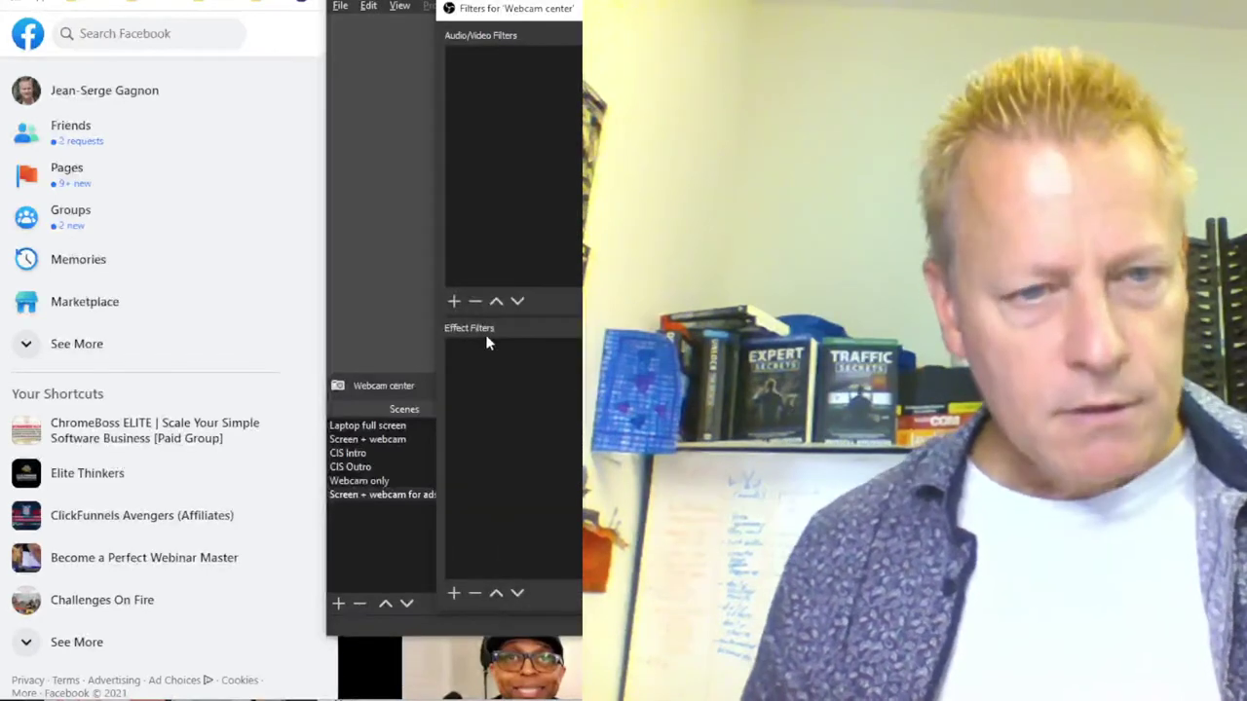
click(453, 302)
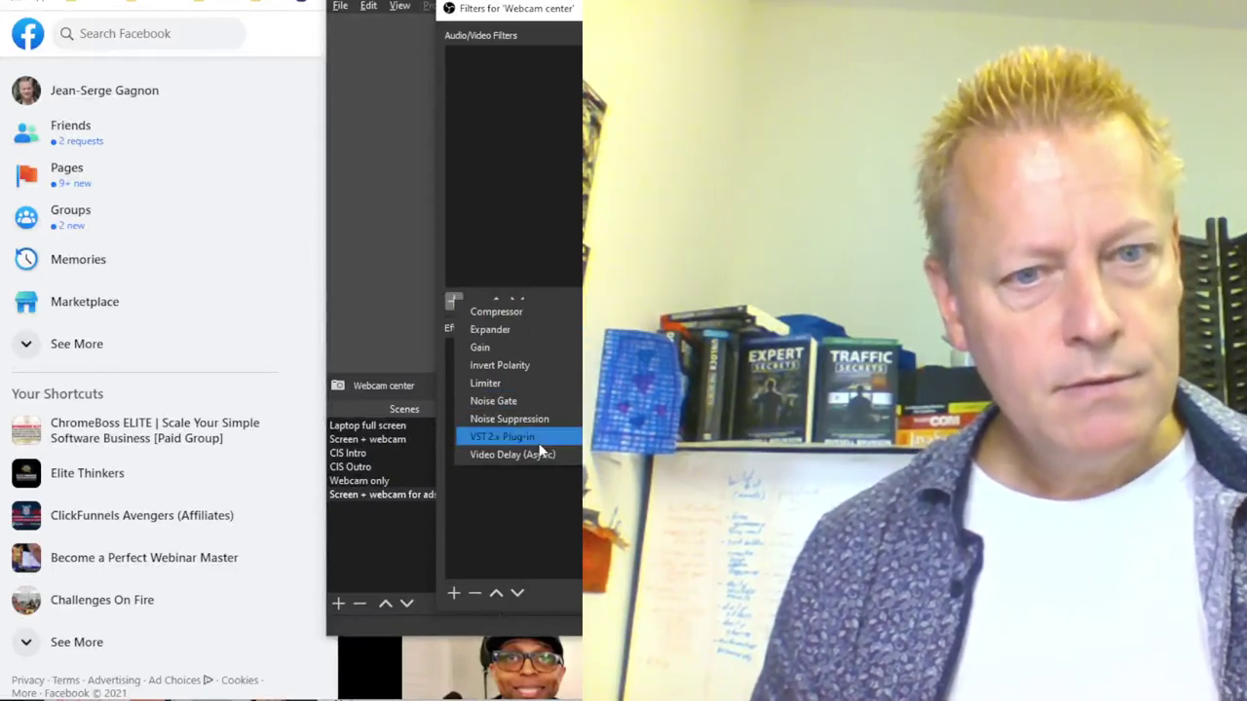
click(526, 347)
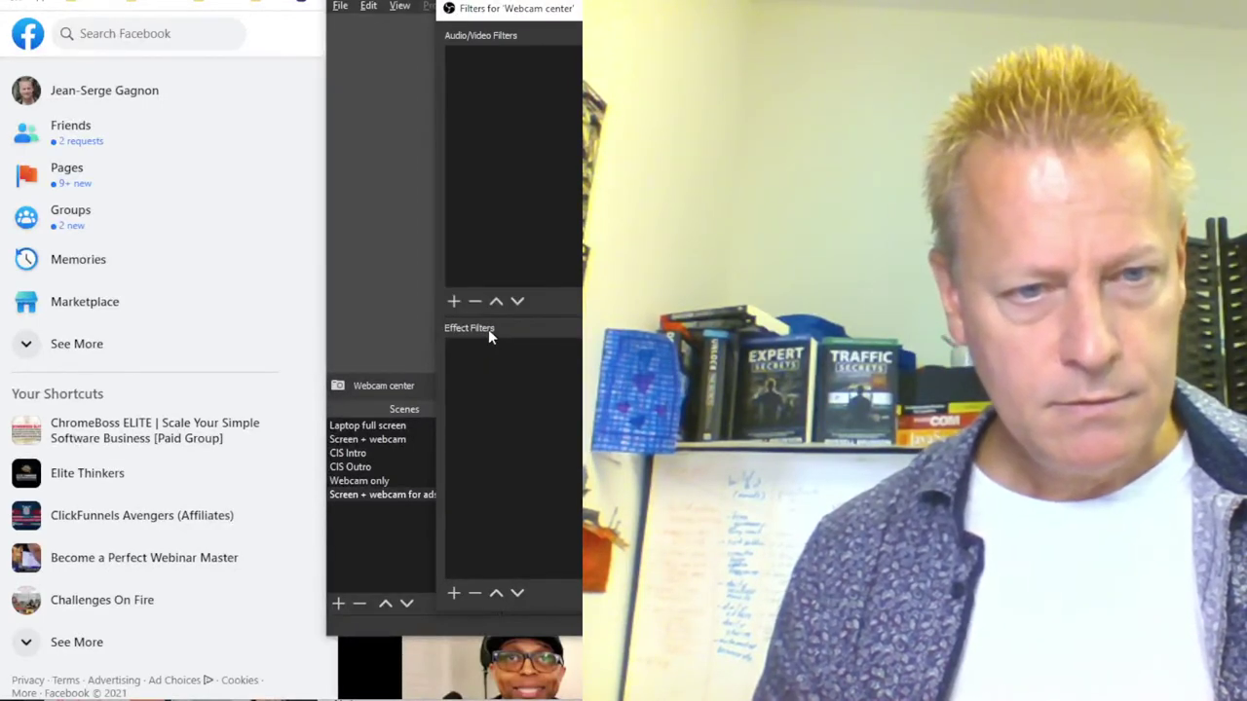
click(455, 593)
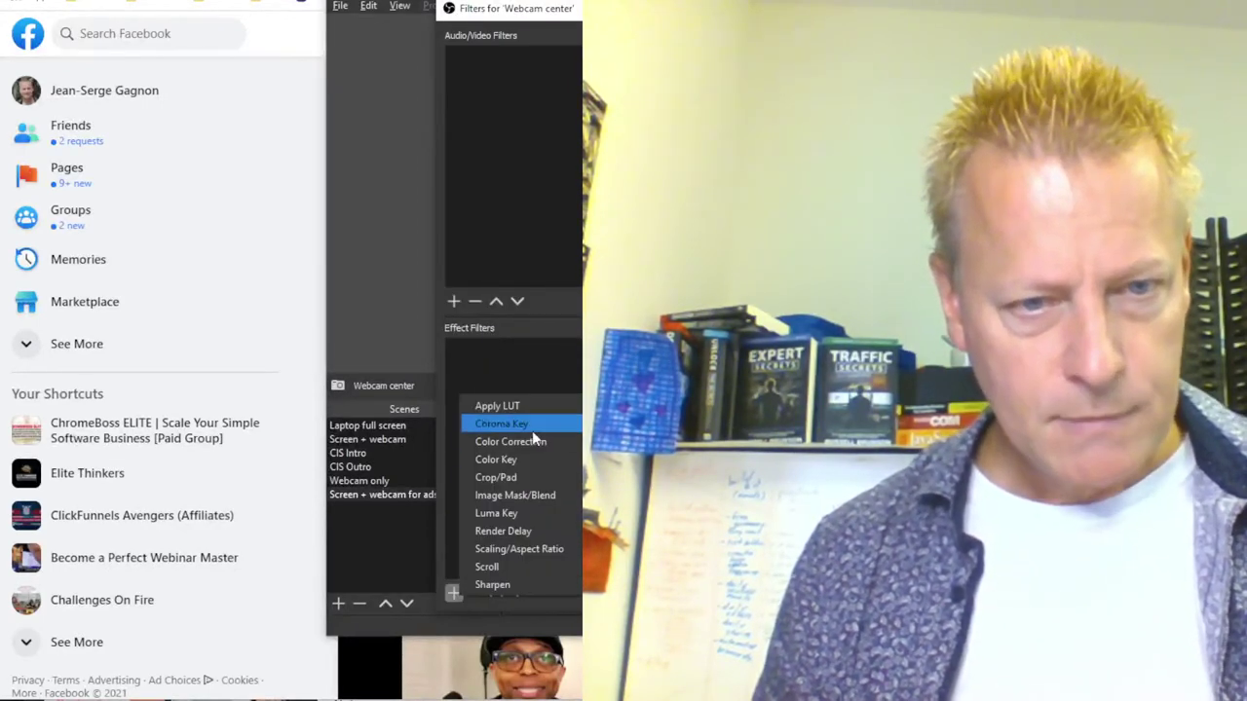
click(543, 477)
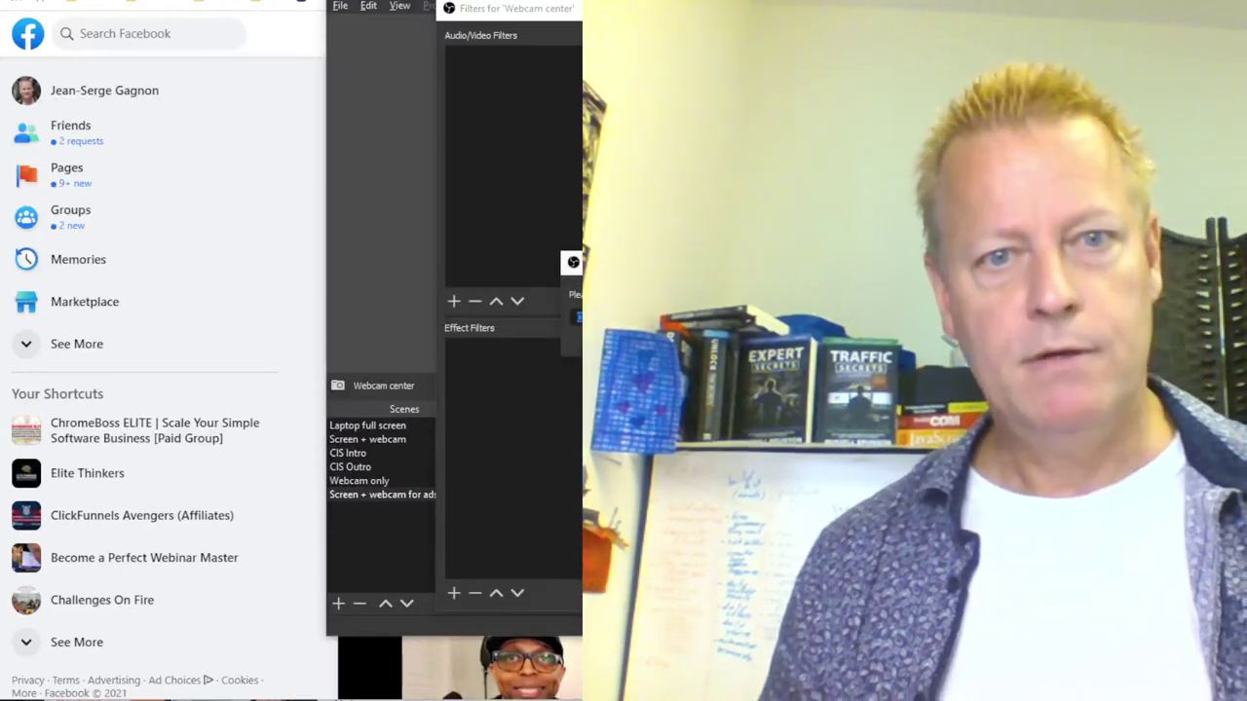
key(Return)
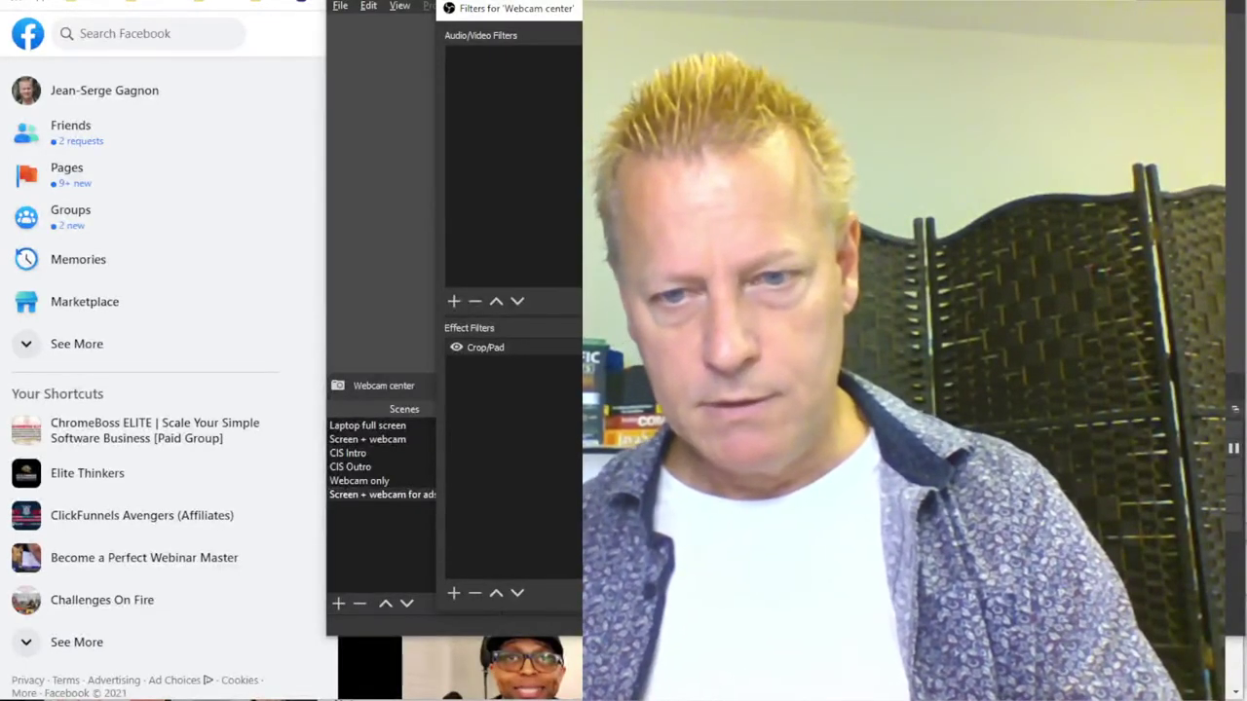
key(Escape)
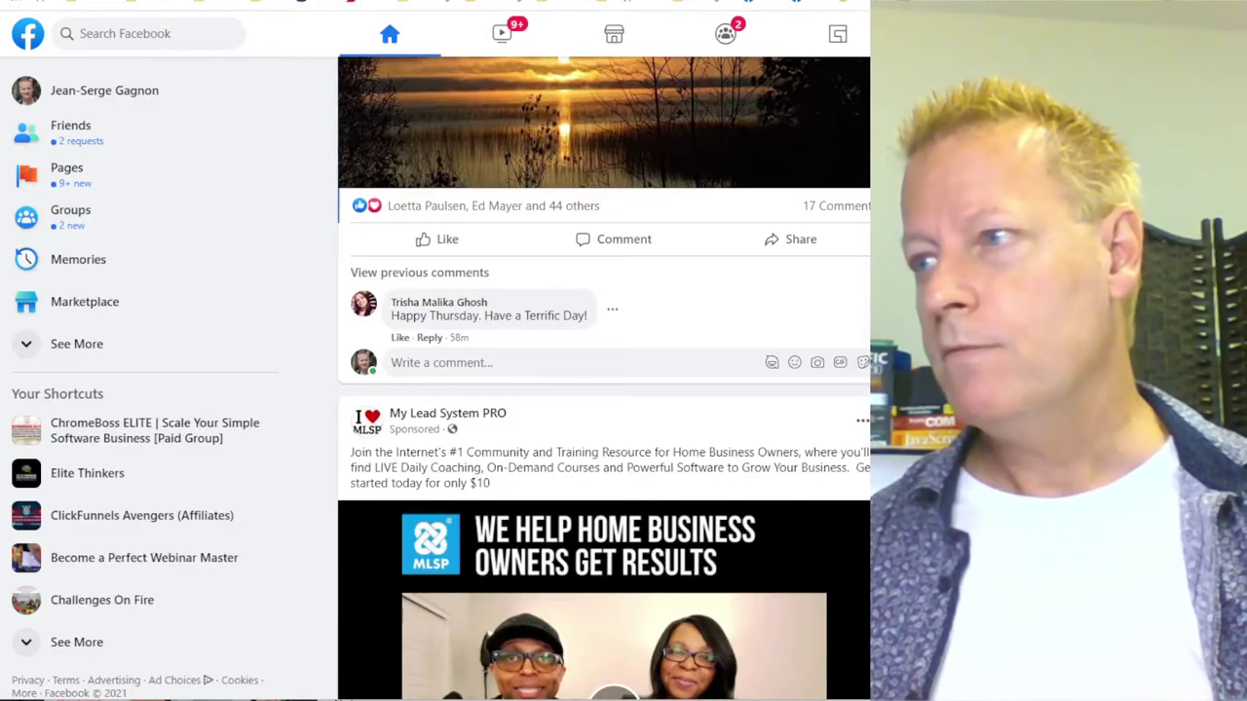
Scroll through the News Feed and the profile's Intro and recent posts
scroll(522, 360, down, 5)
scroll(522, 360, up, 12)
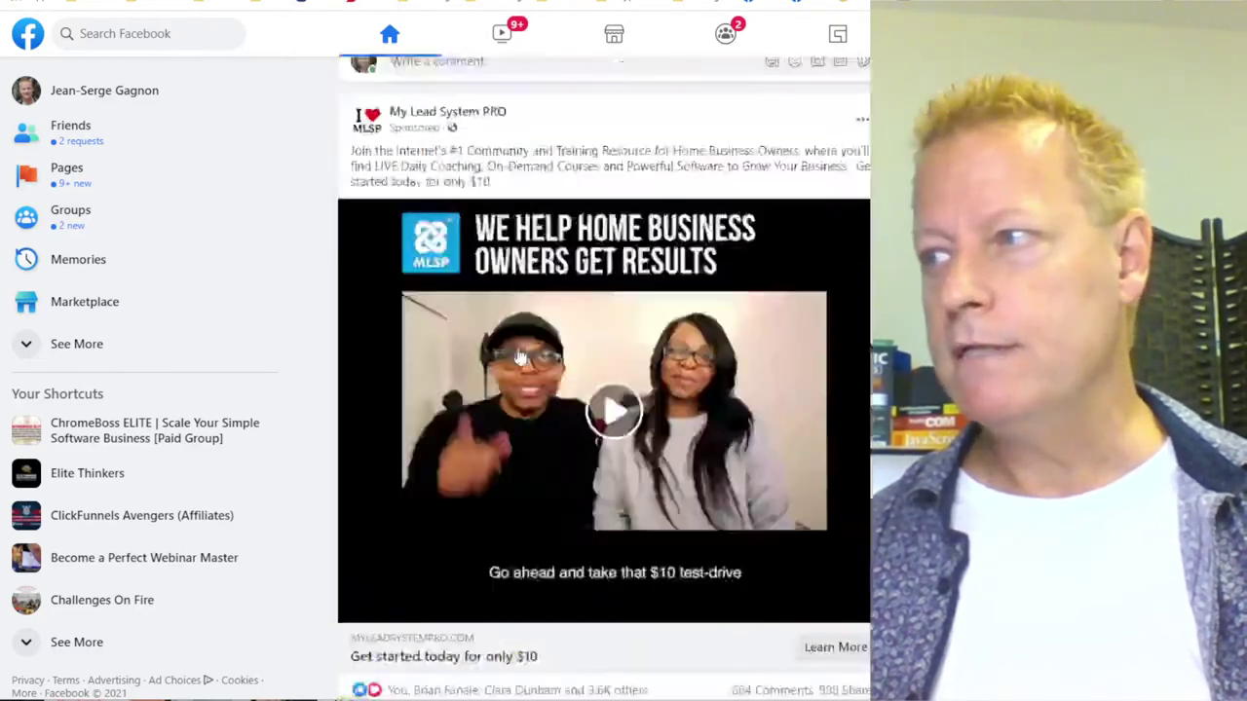
scroll(521, 355, down, 10)
scroll(521, 353, up, 15)
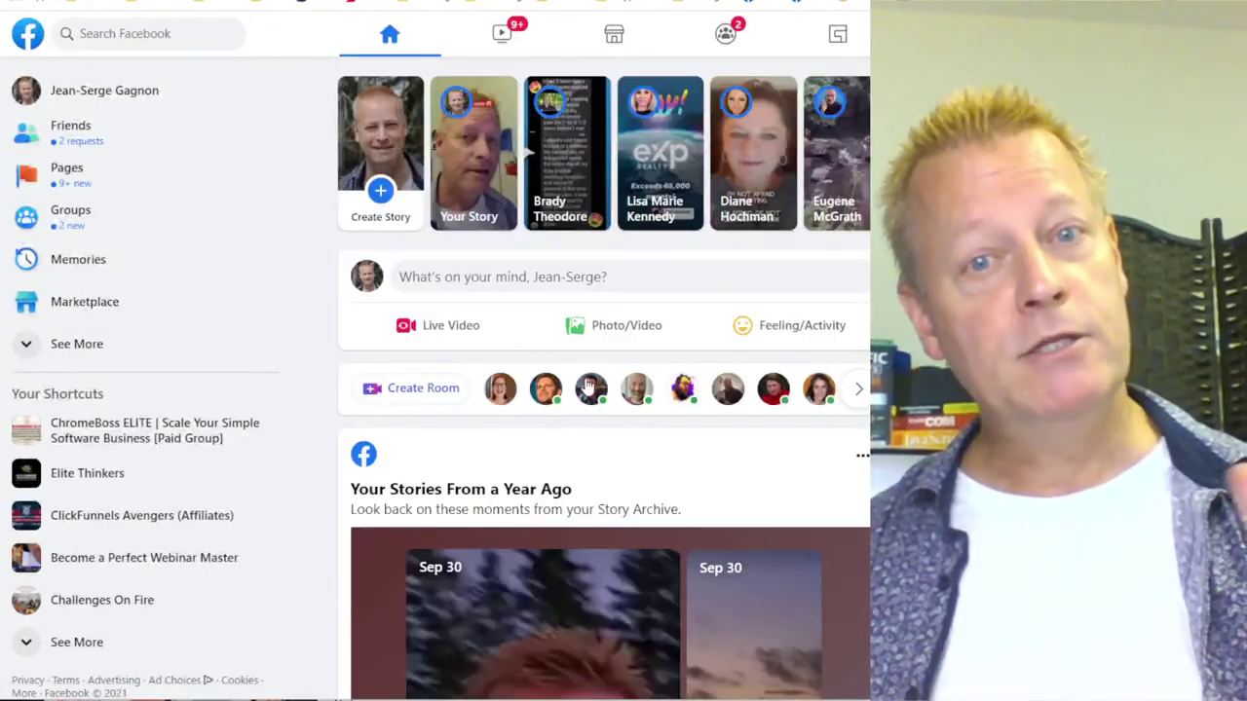
scroll(587, 387, down, 6)
scroll(588, 390, down, 5)
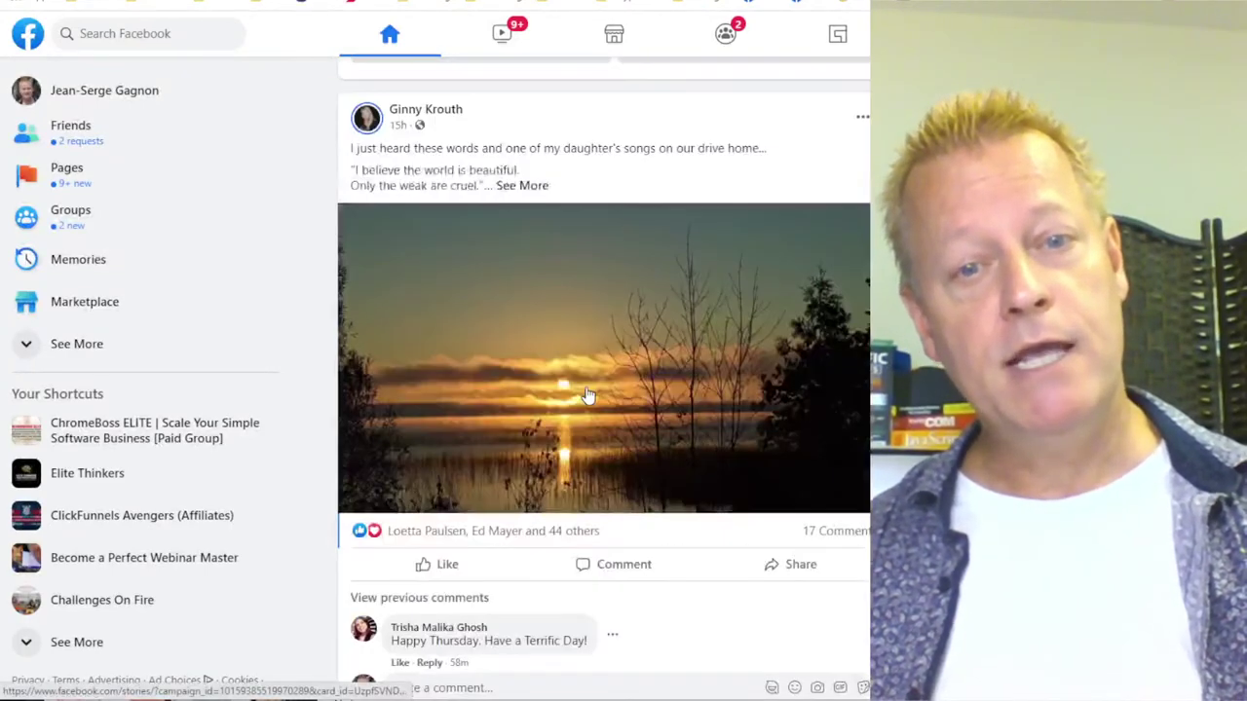
scroll(590, 396, up, 11)
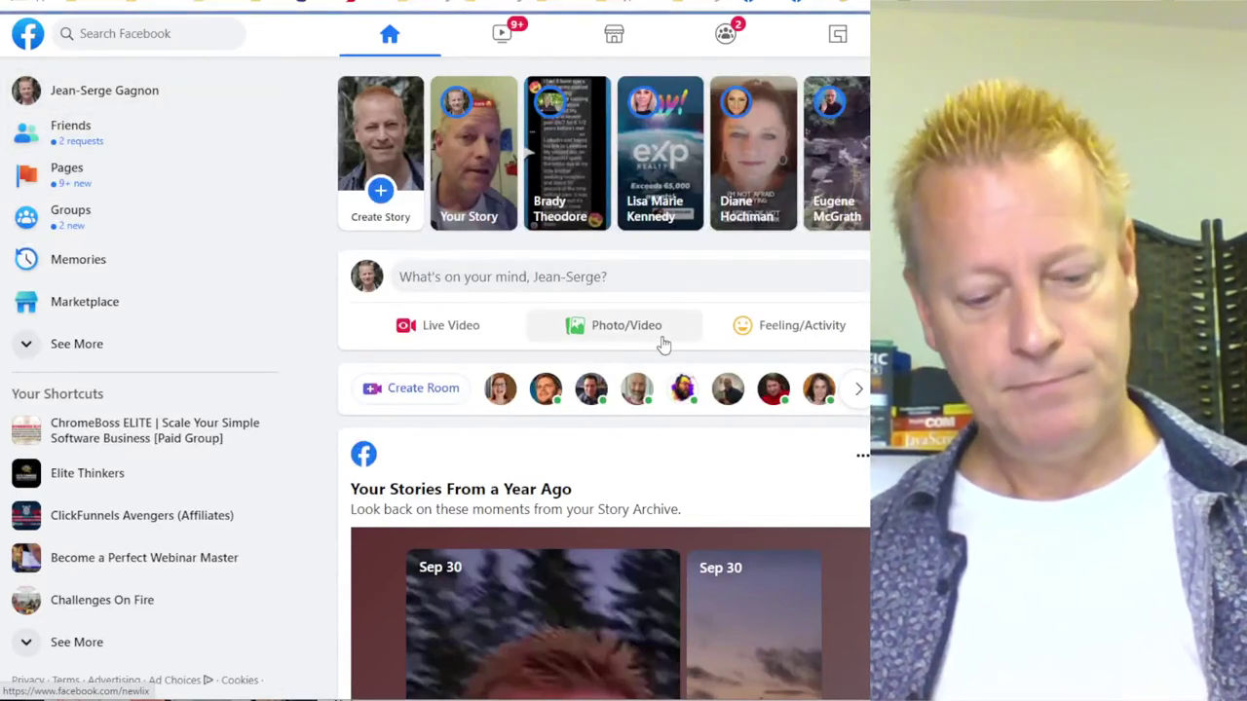
scroll(685, 425, up, 2)
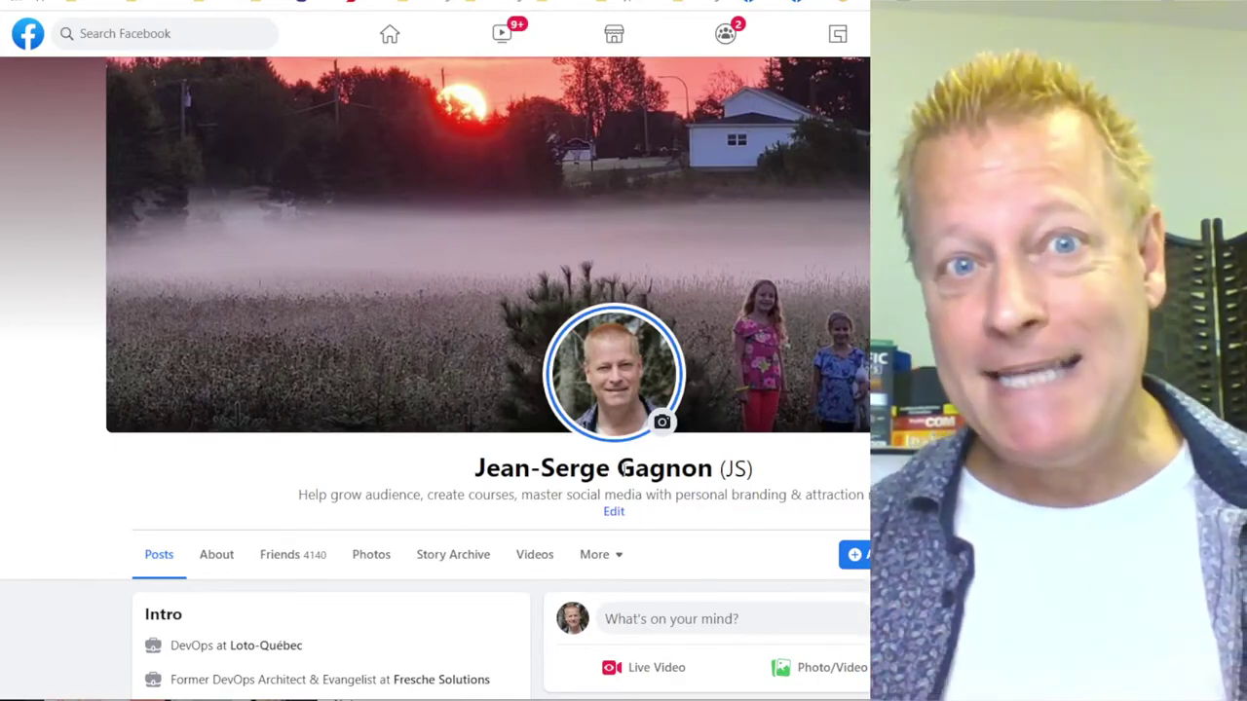
scroll(624, 469, down, 15)
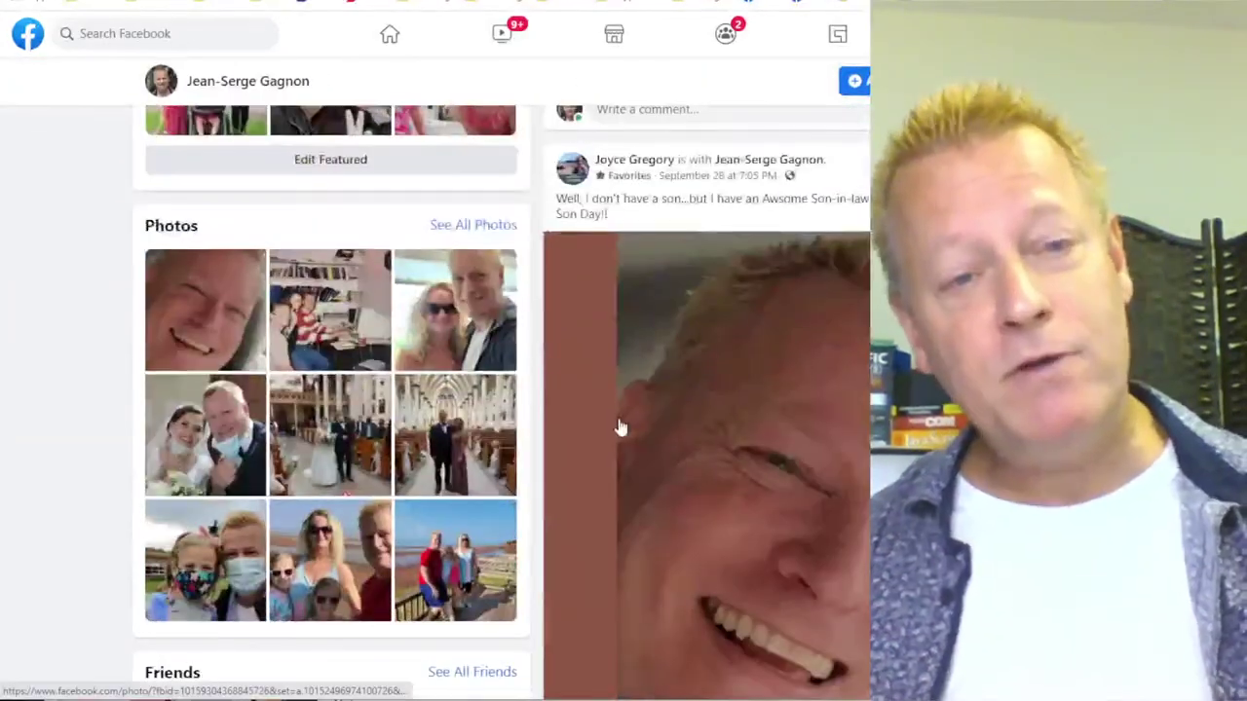
scroll(620, 426, down, 15)
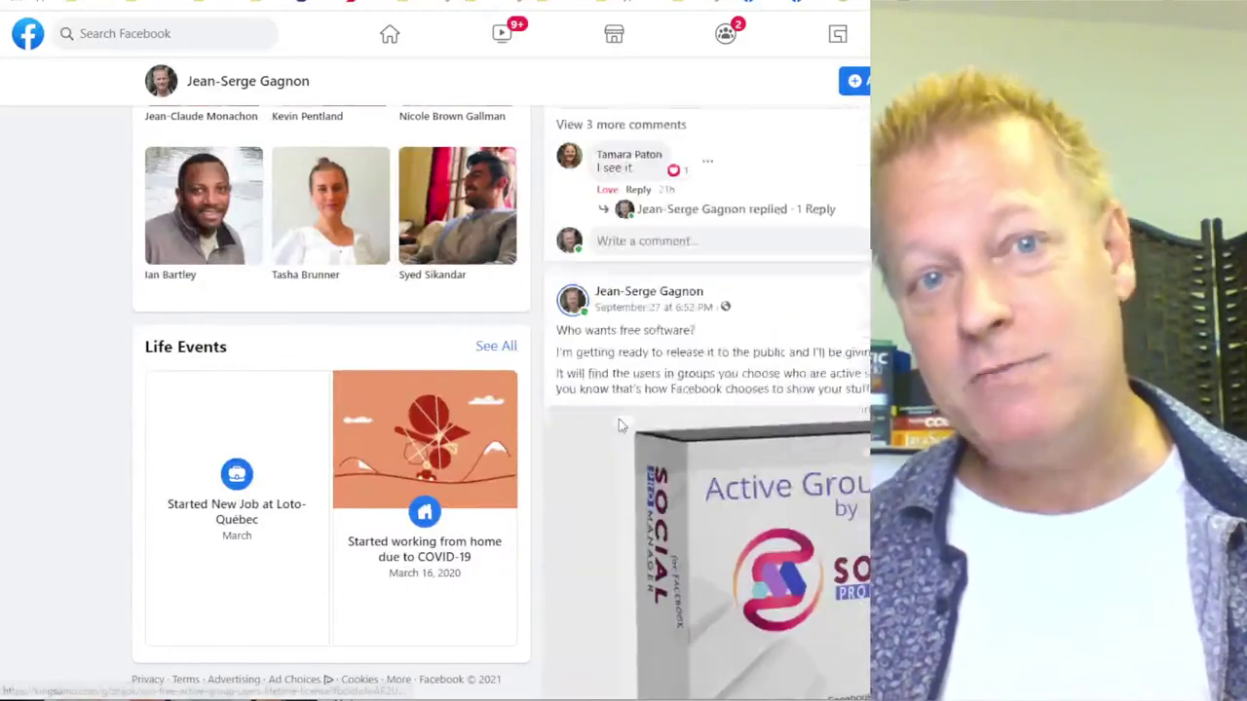
scroll(620, 425, up, 12)
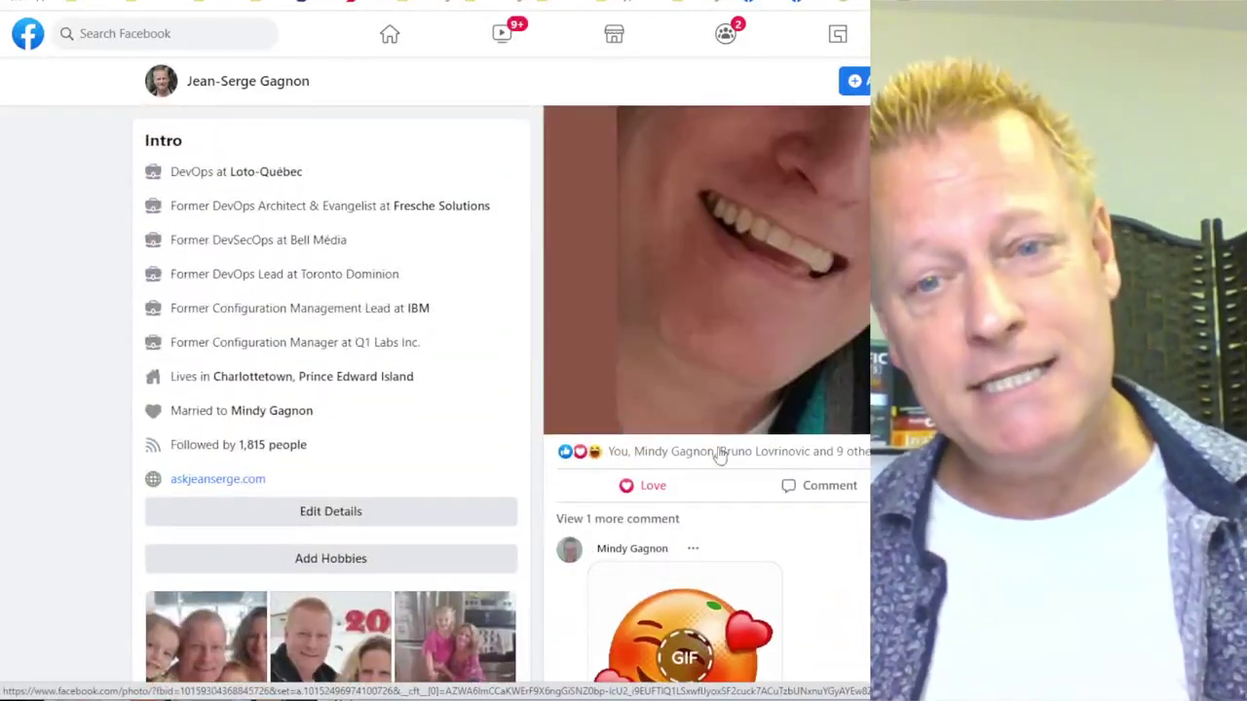
scroll(750, 456, down, 3)
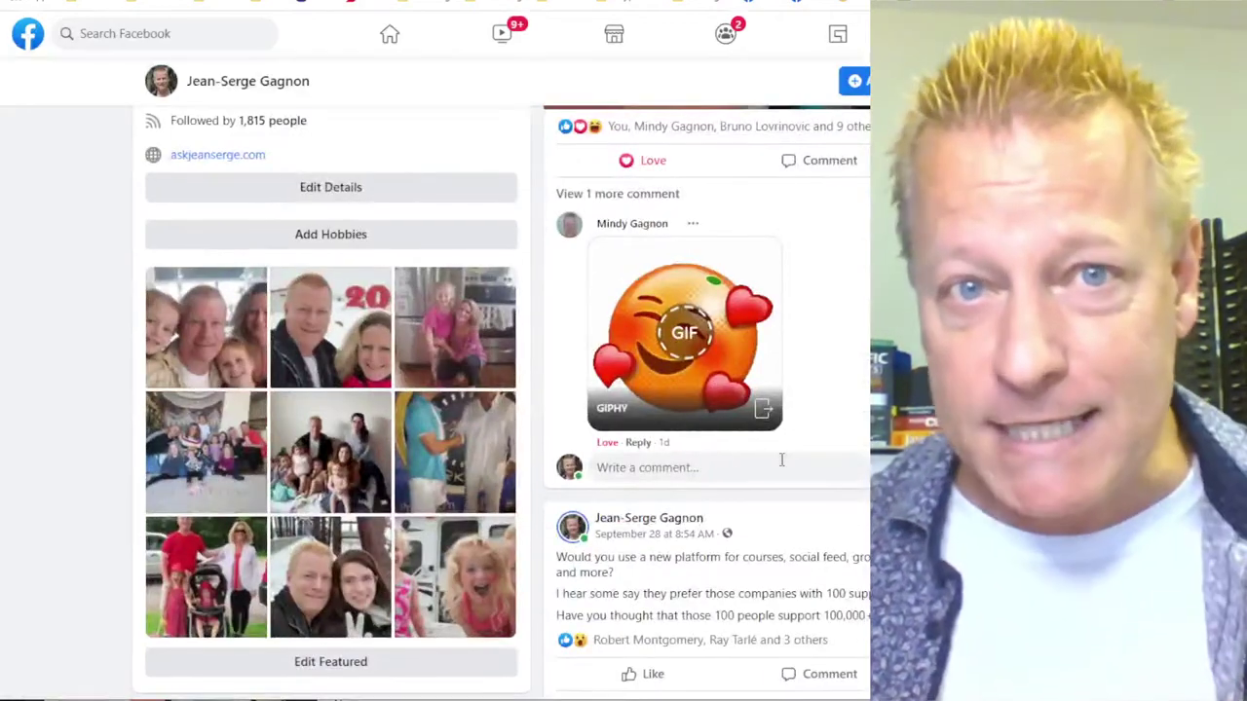
scroll(781, 460, down, 12)
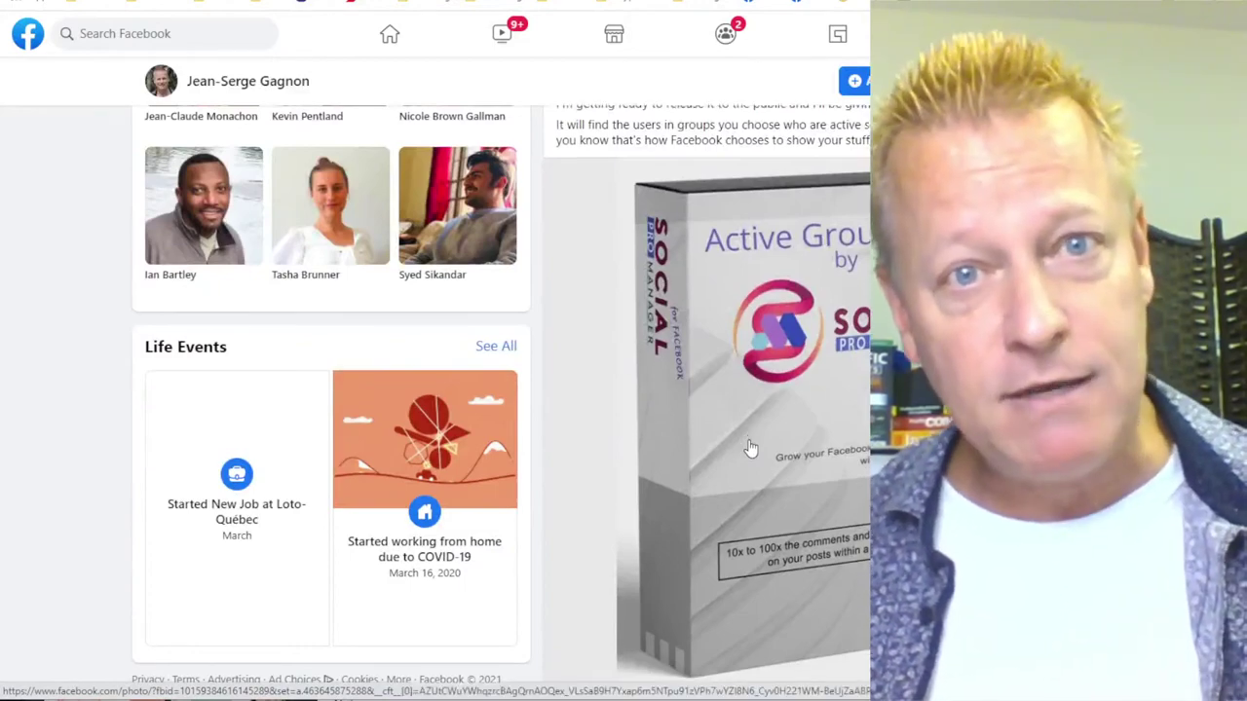
scroll(750, 449, down, 10)
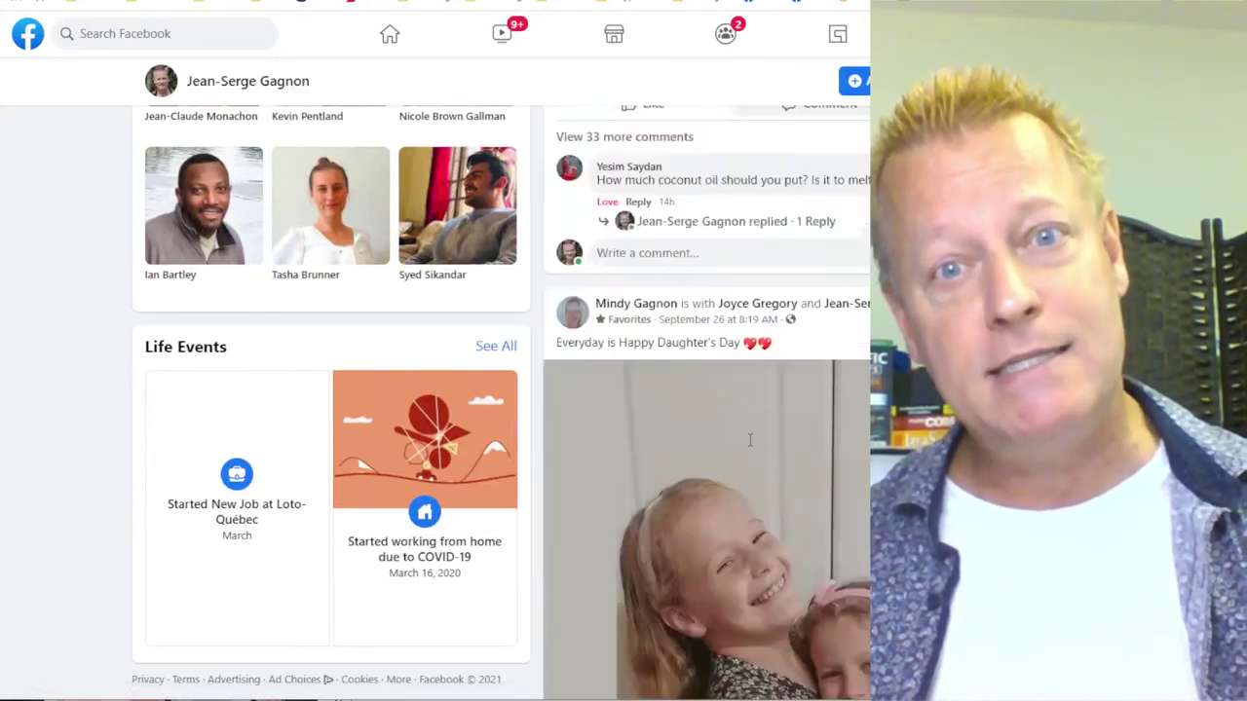
scroll(750, 440, up, 4)
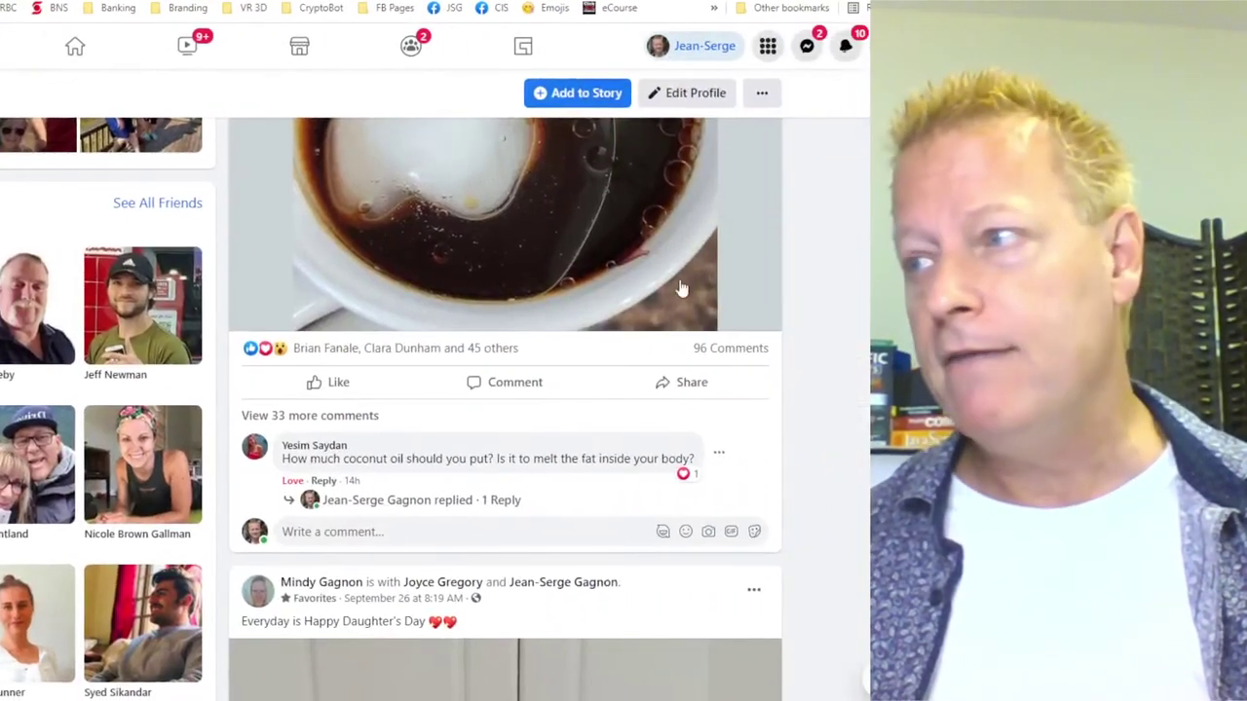
scroll(539, 497, down, 10)
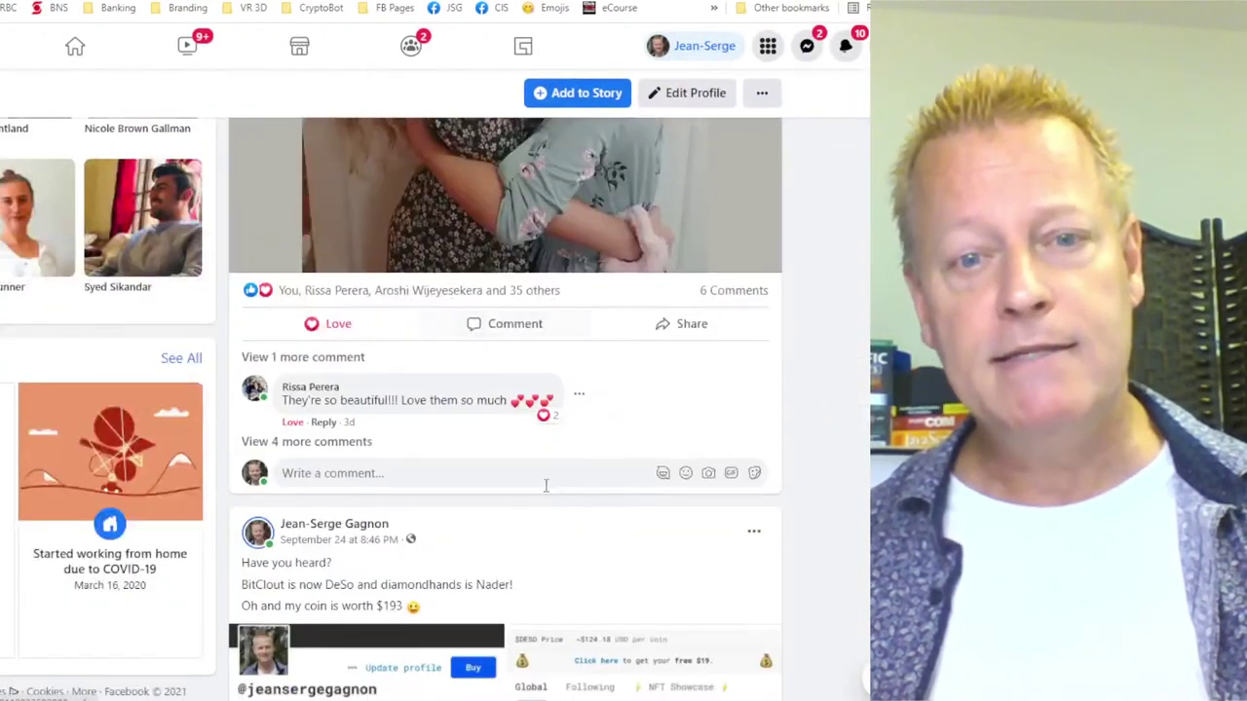
scroll(677, 490, down, 12)
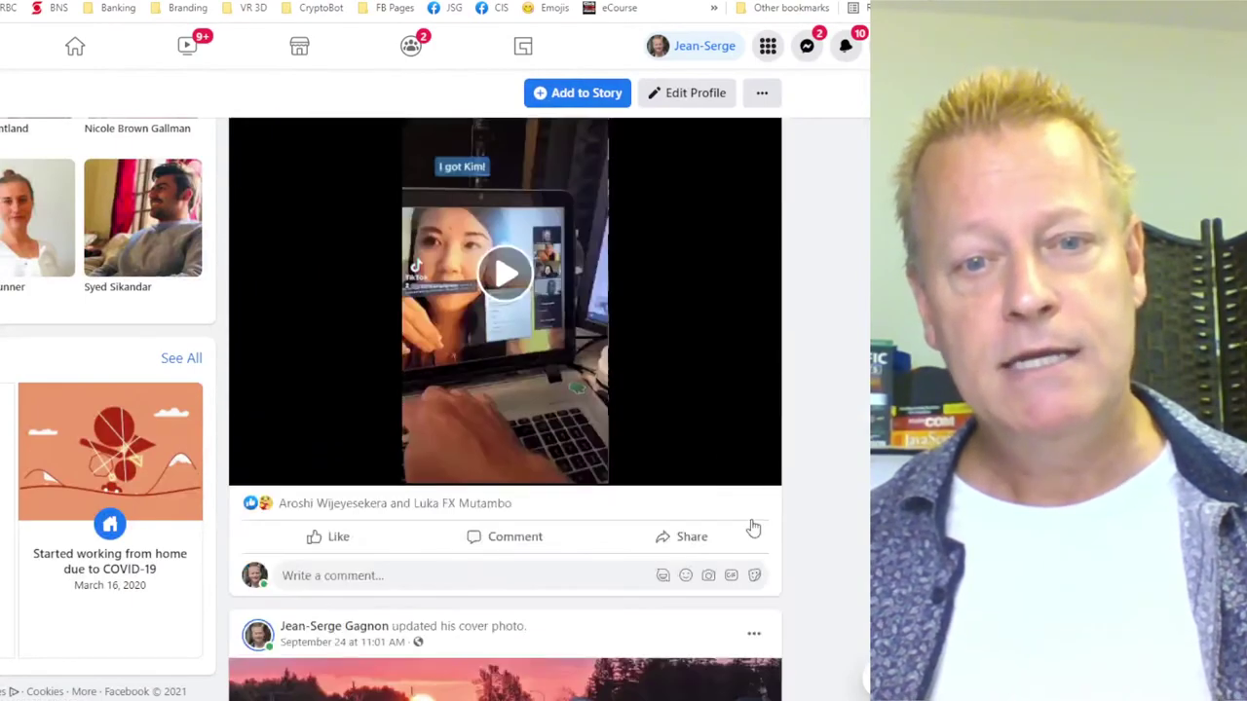
scroll(751, 526, down, 5)
scroll(750, 521, down, 5)
scroll(750, 516, up, 15)
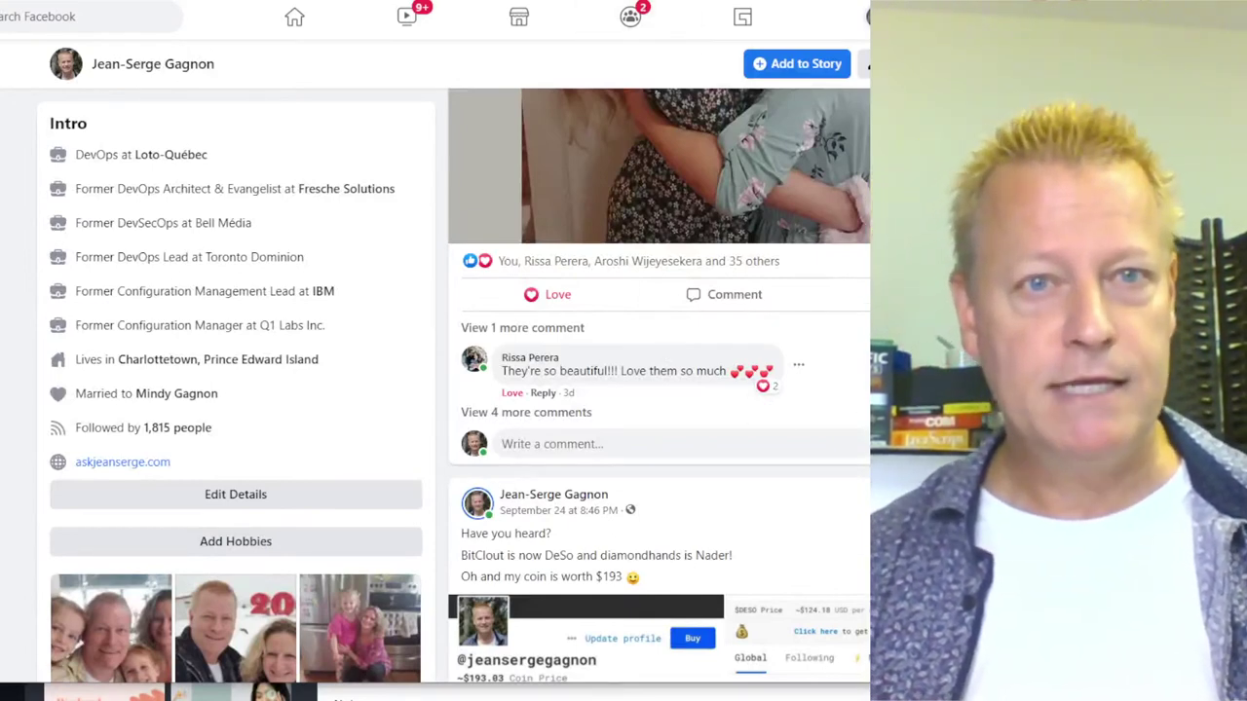
mouse_move(550, 294)
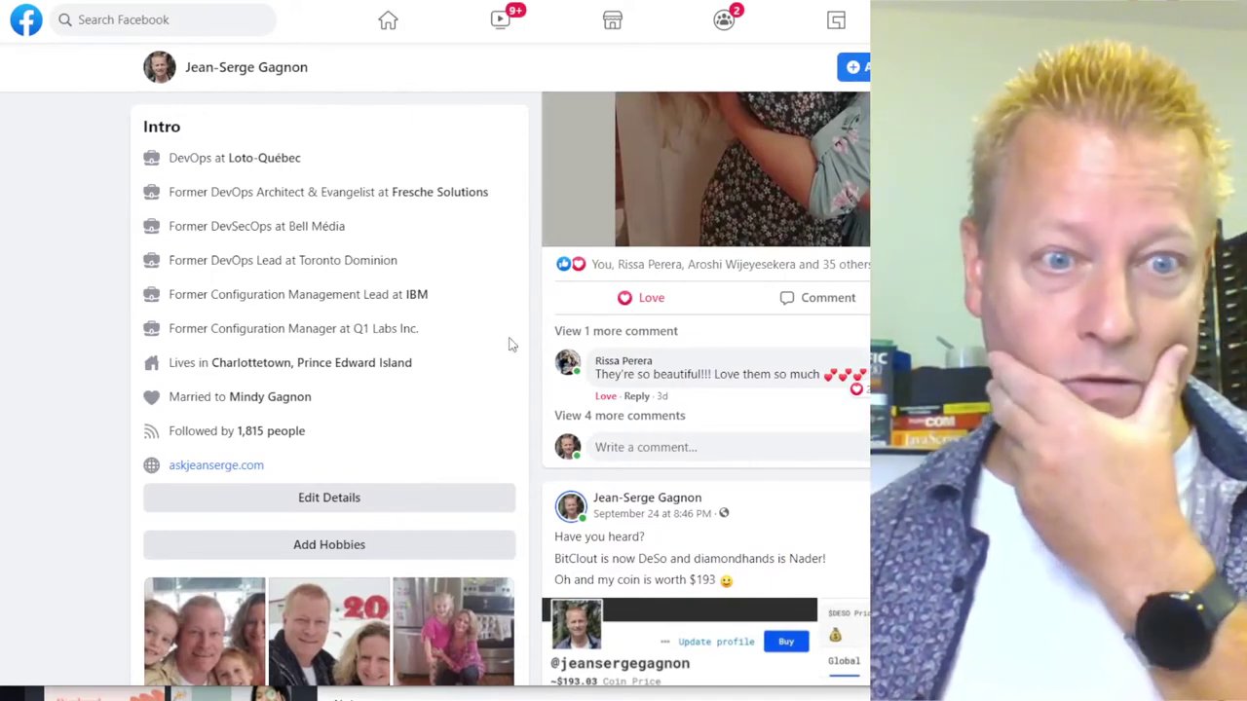
scroll(791, 396, up, 15)
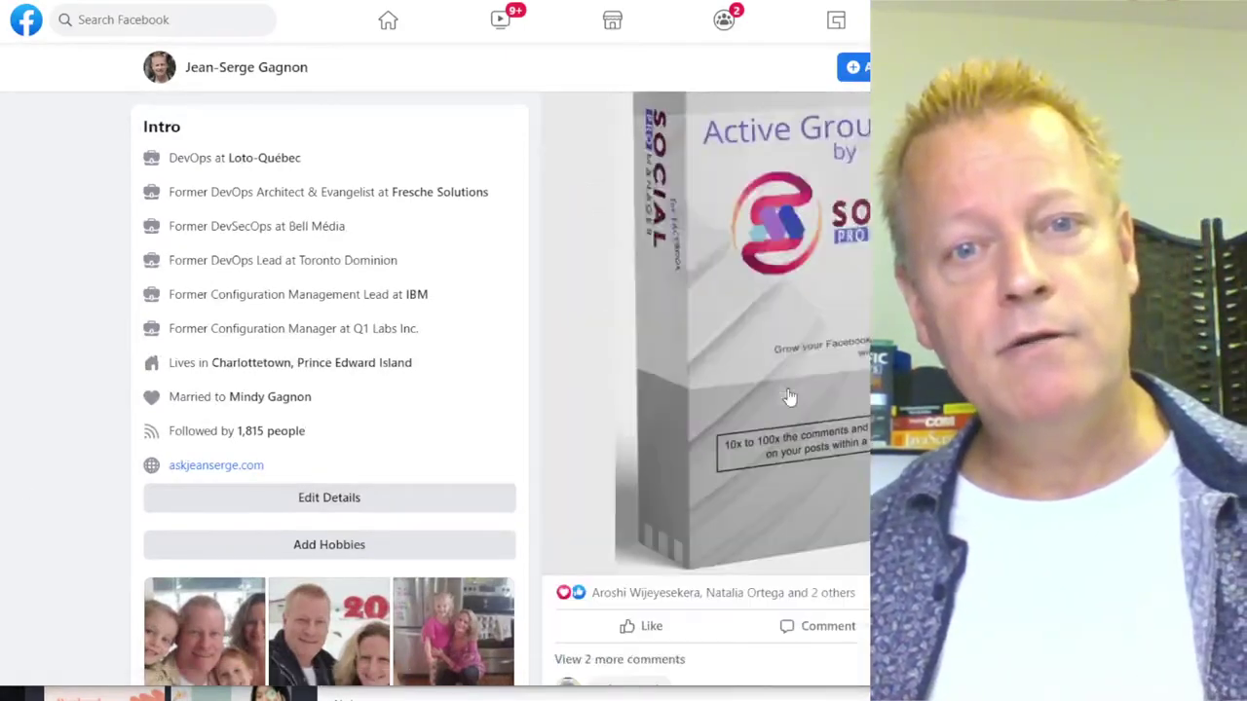
scroll(789, 388, up, 1)
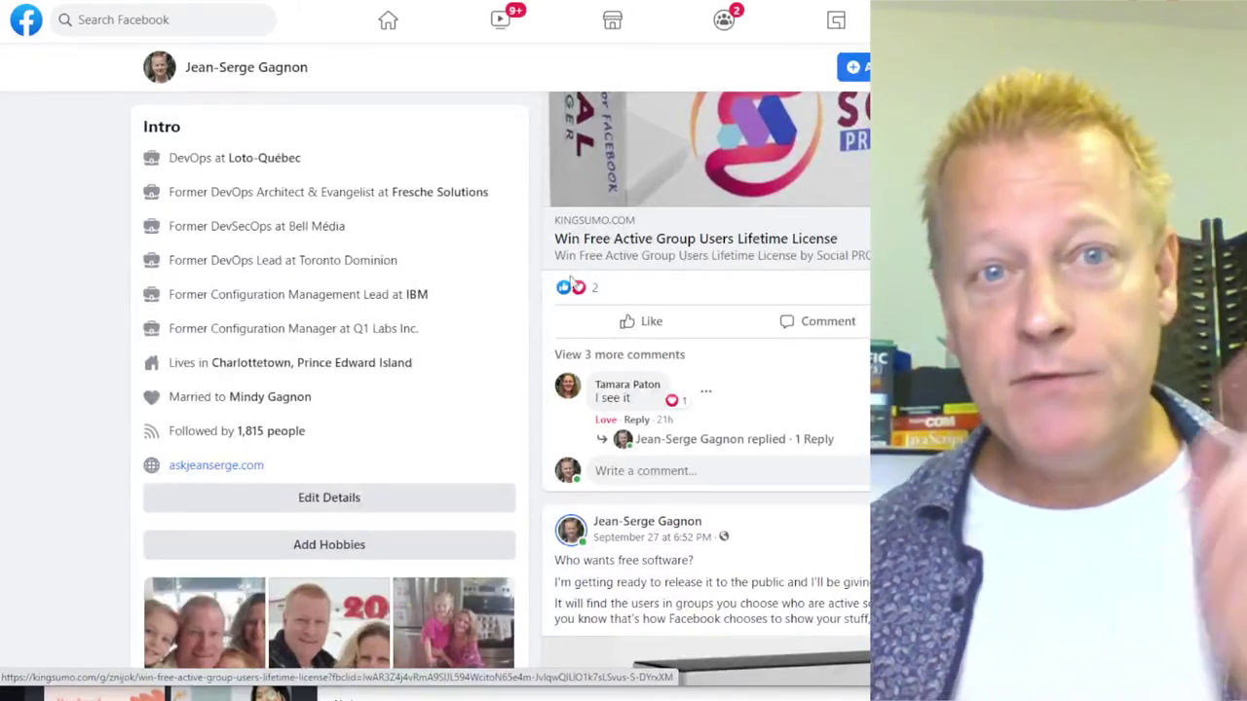
scroll(591, 336, down, 10)
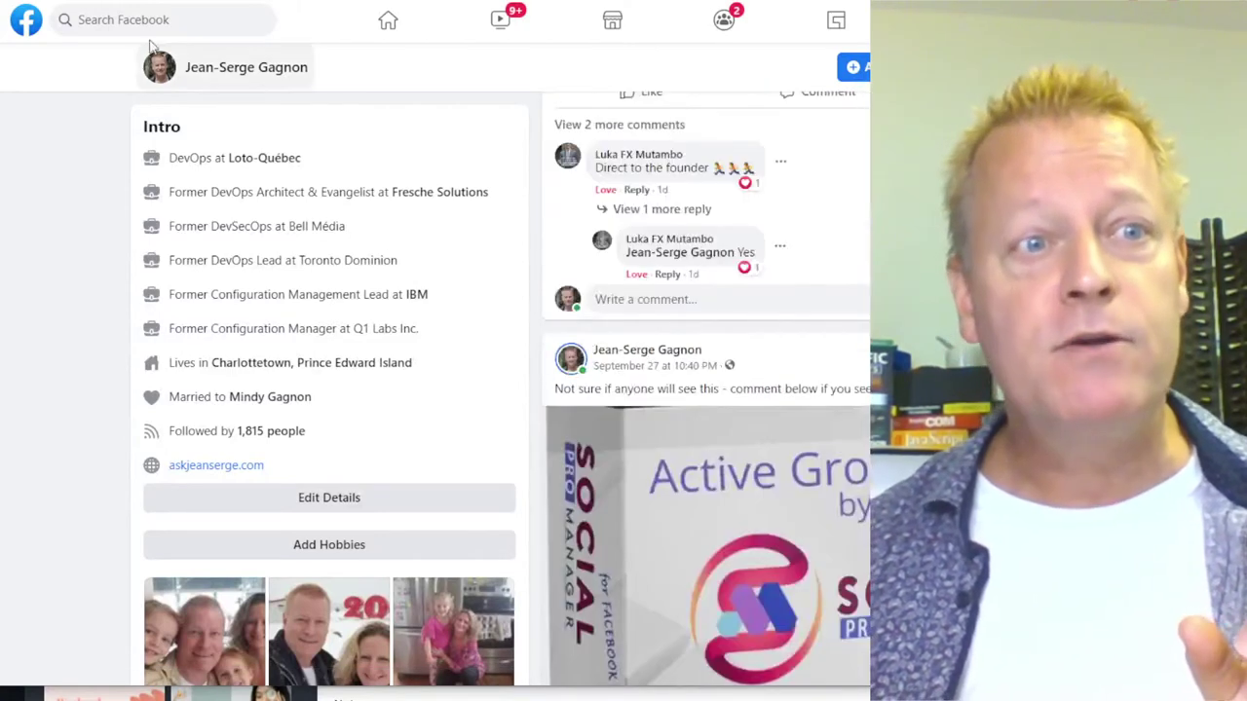
Search groups for 'affiliate marketing' and open the 47.6K-member Affiliate Marketing group
click(146, 20)
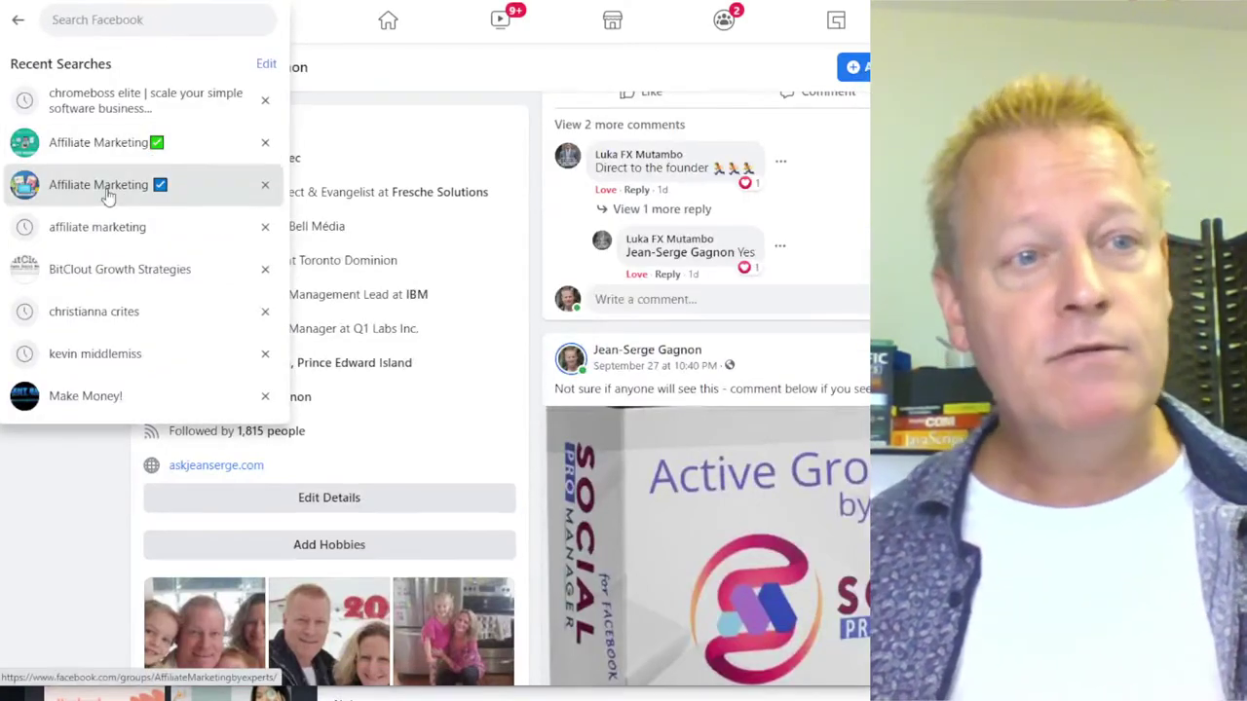
click(108, 187)
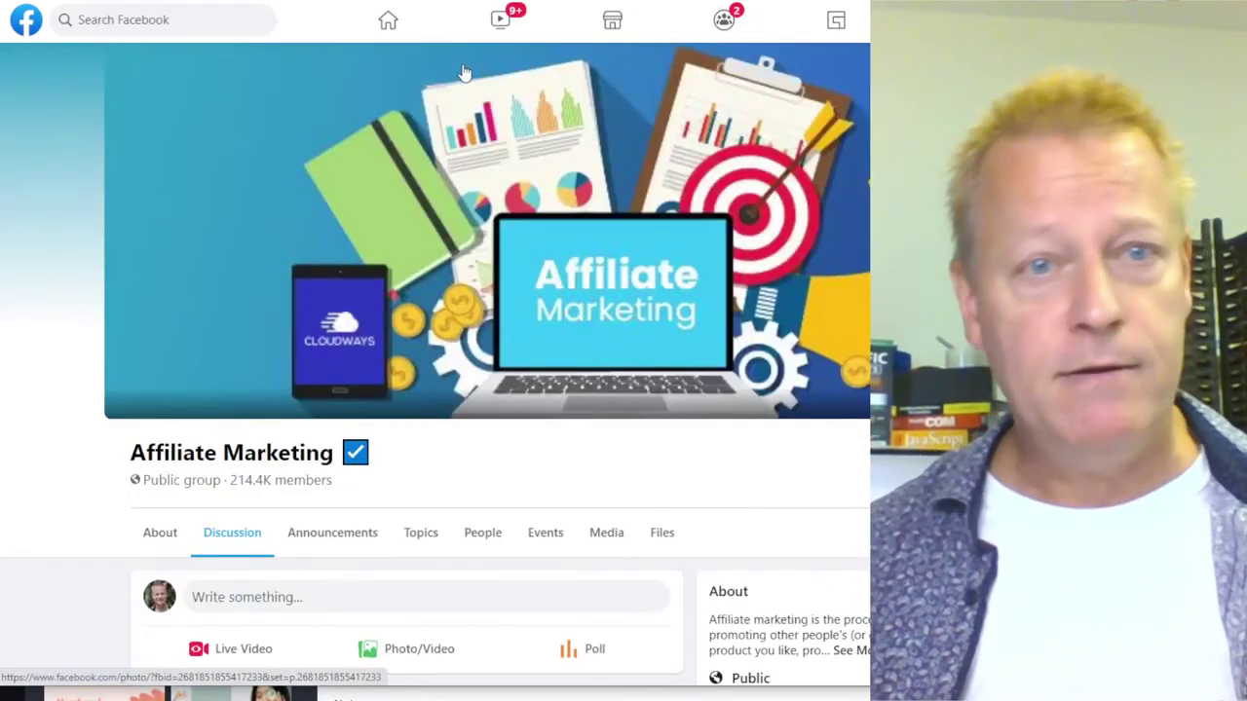
click(724, 20)
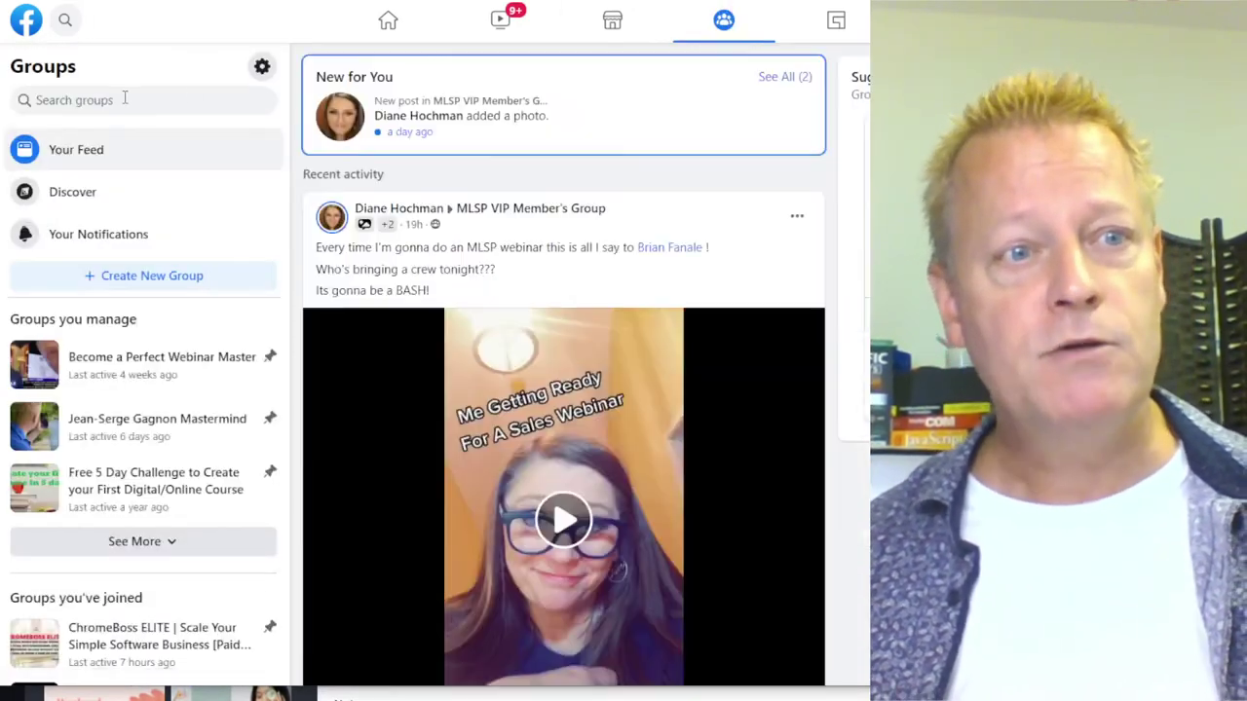
click(125, 98)
text(afflit)
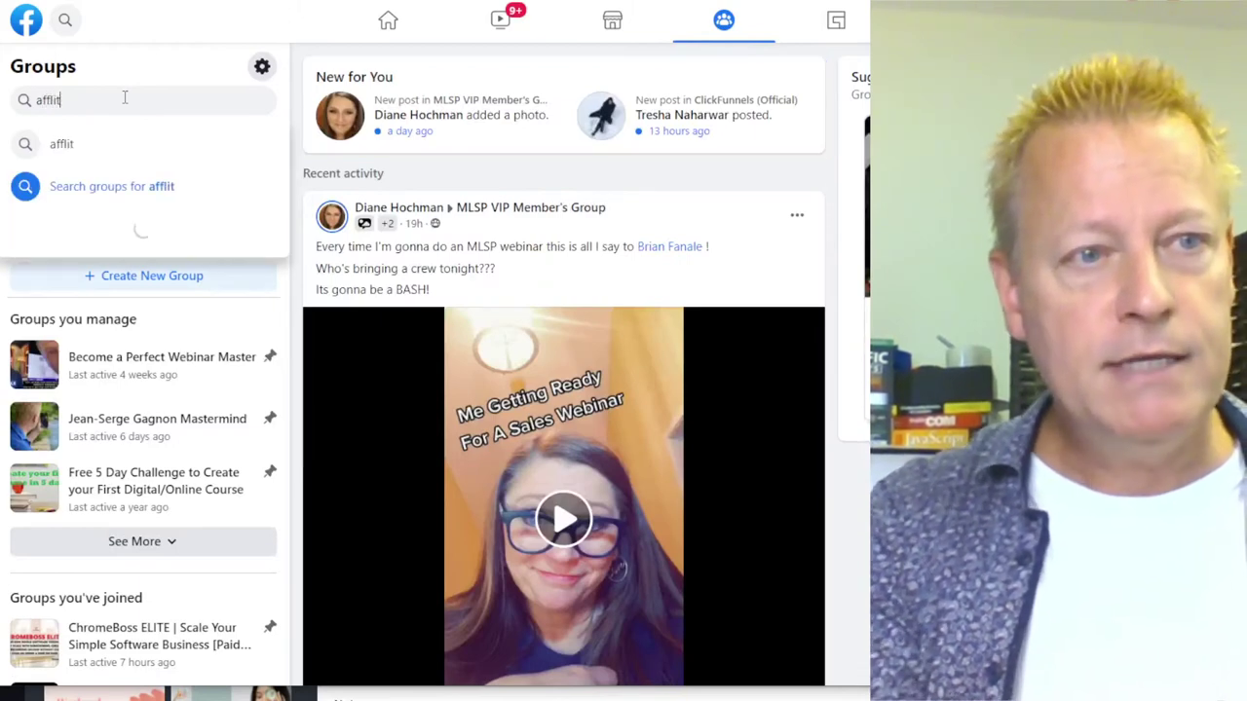
text(a)
key(BackSpace)
key(BackSpace)
key(BackSpace)
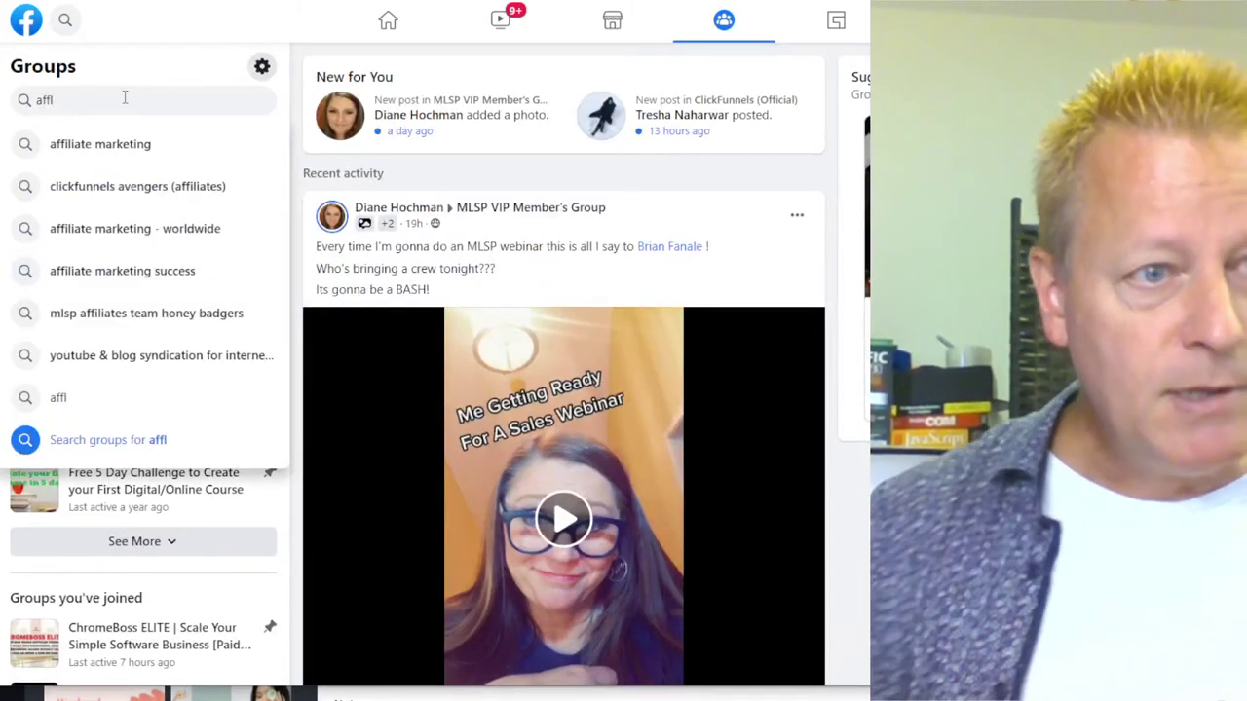
click(146, 145)
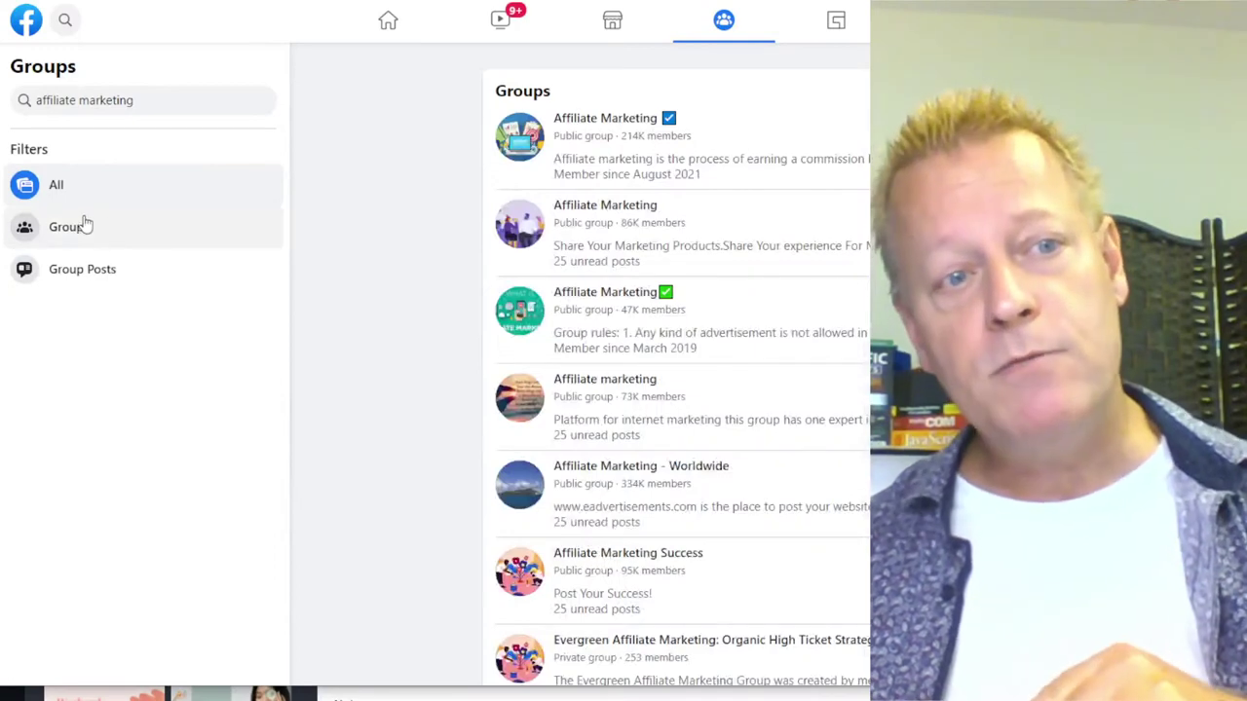
click(68, 226)
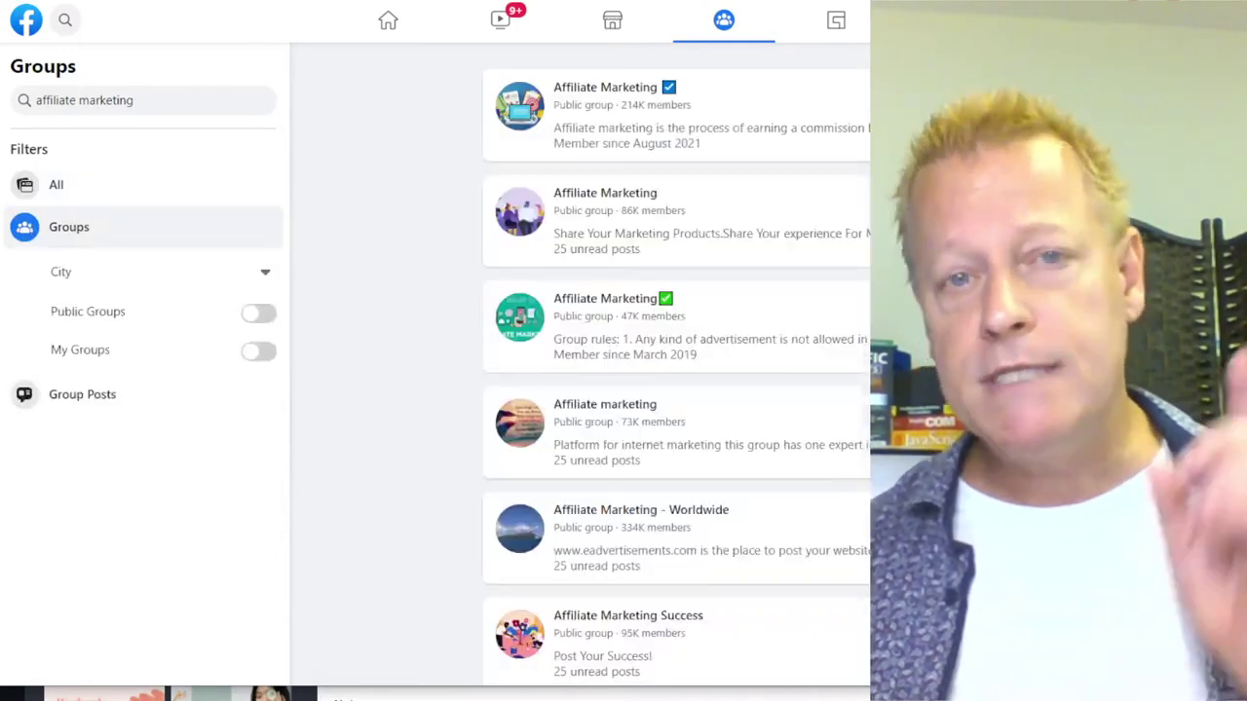
scroll(838, 322, down, 1)
scroll(838, 322, down, 3)
scroll(691, 302, up, 4)
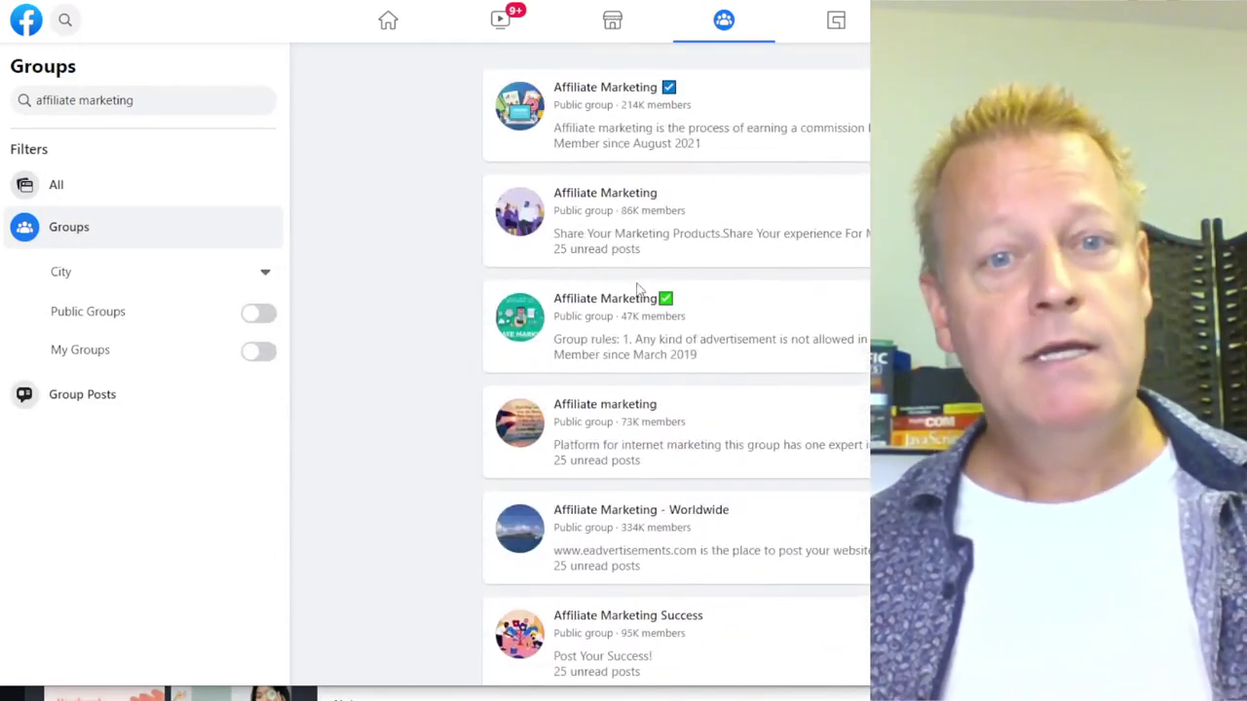
click(585, 302)
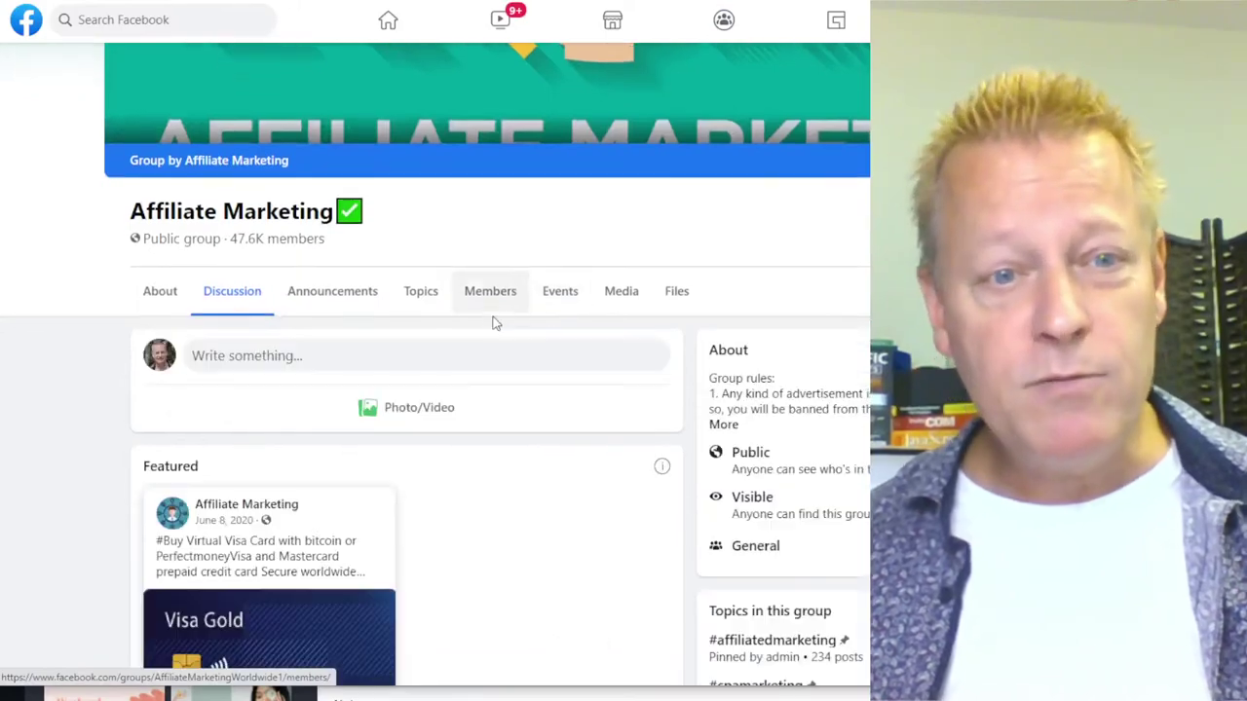
Browse the Affiliate Marketing group feed and view commenters' member profiles
scroll(535, 422, down, 15)
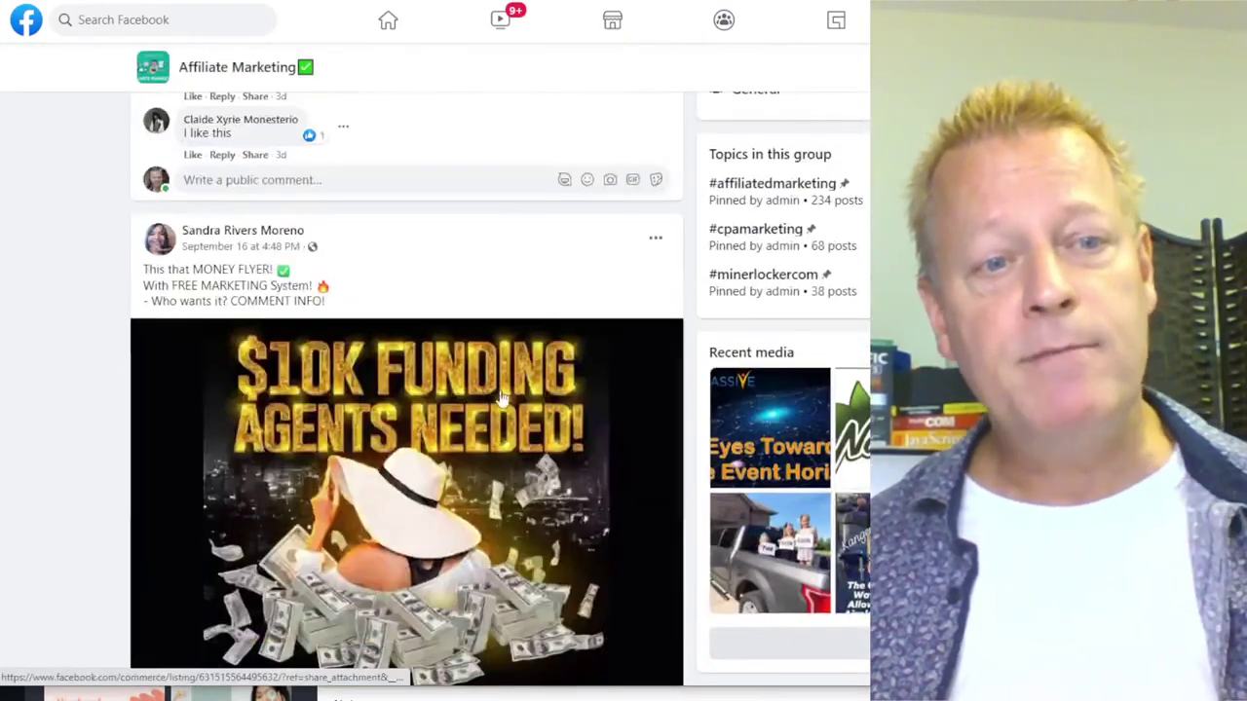
scroll(394, 347, down, 6)
scroll(406, 543, down, 2)
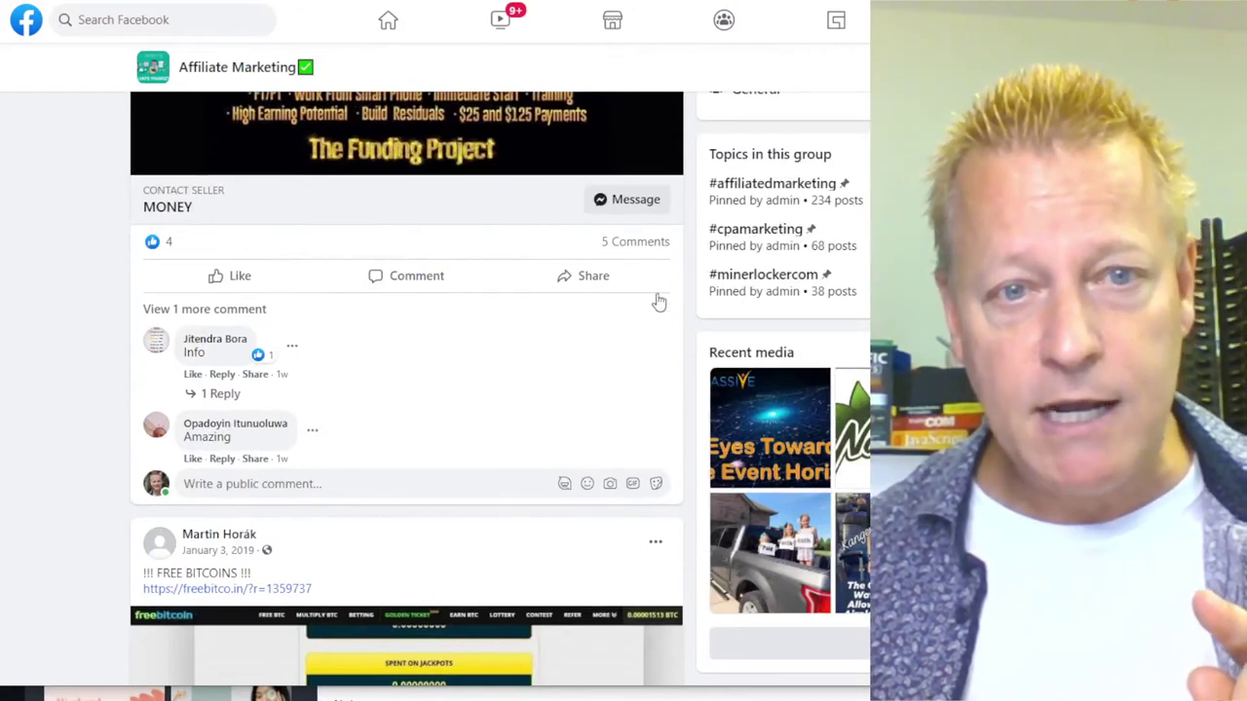
scroll(585, 375, down, 6)
scroll(500, 496, down, 1)
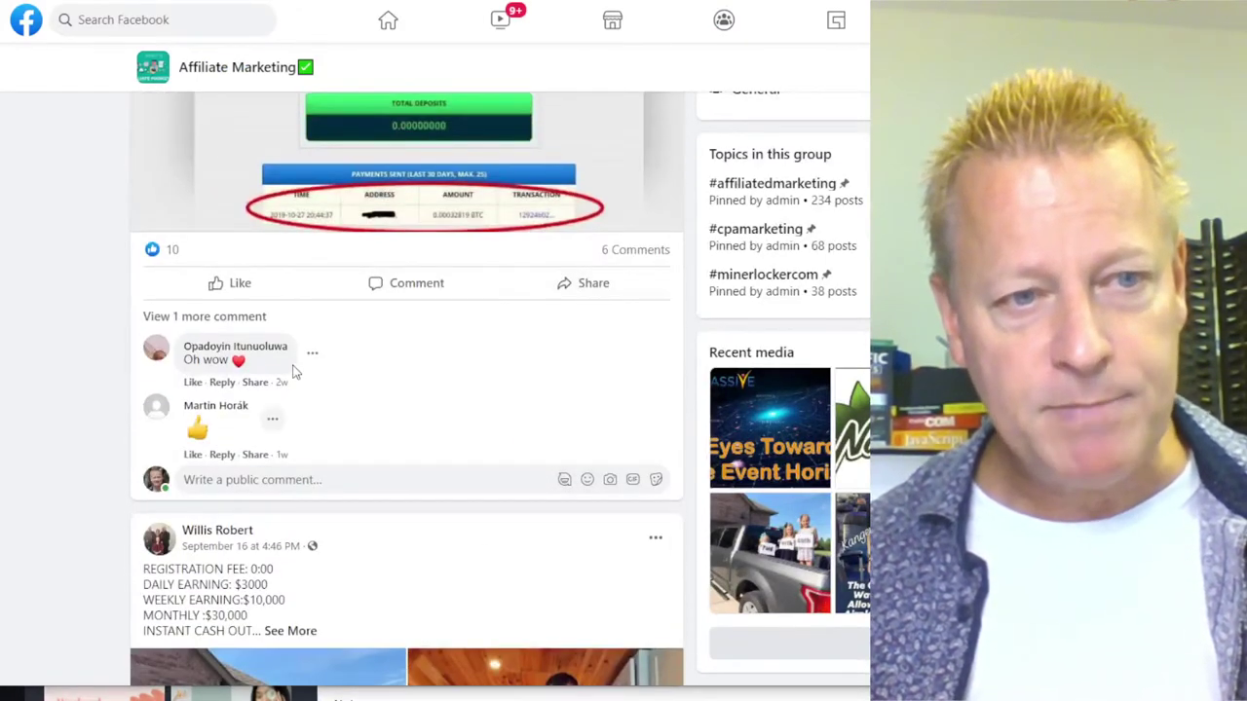
click(245, 348)
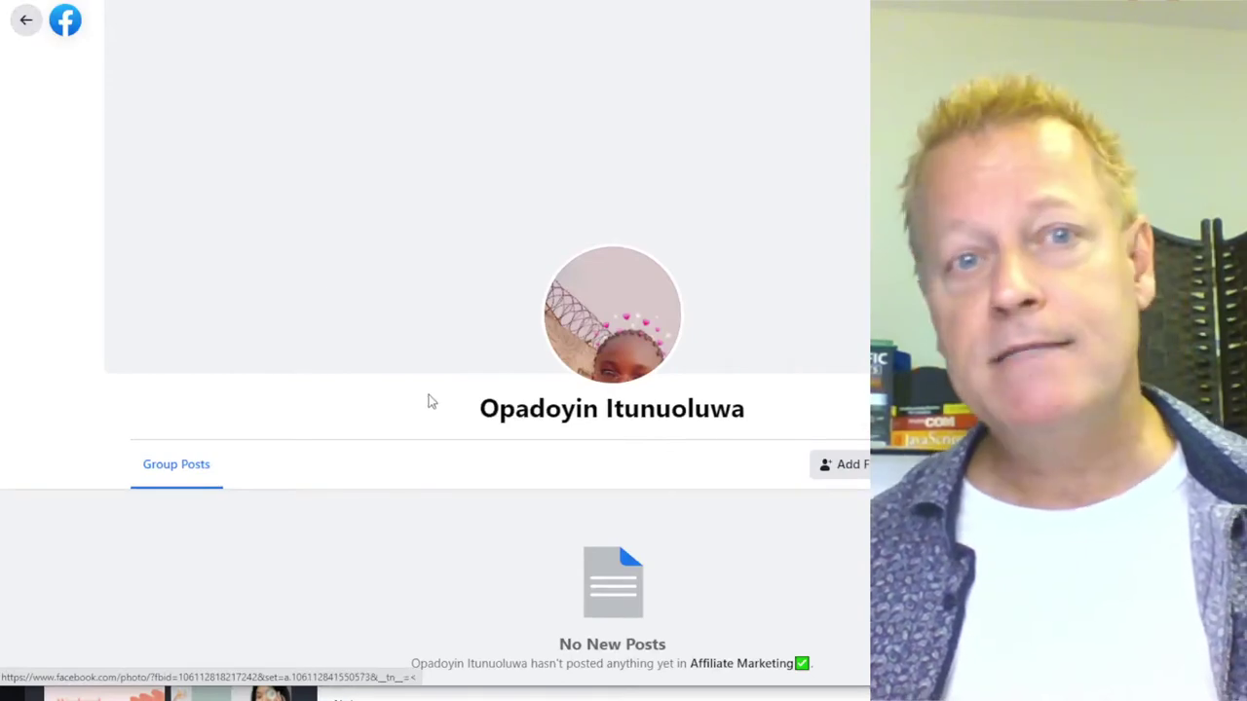
key(alt+Left)
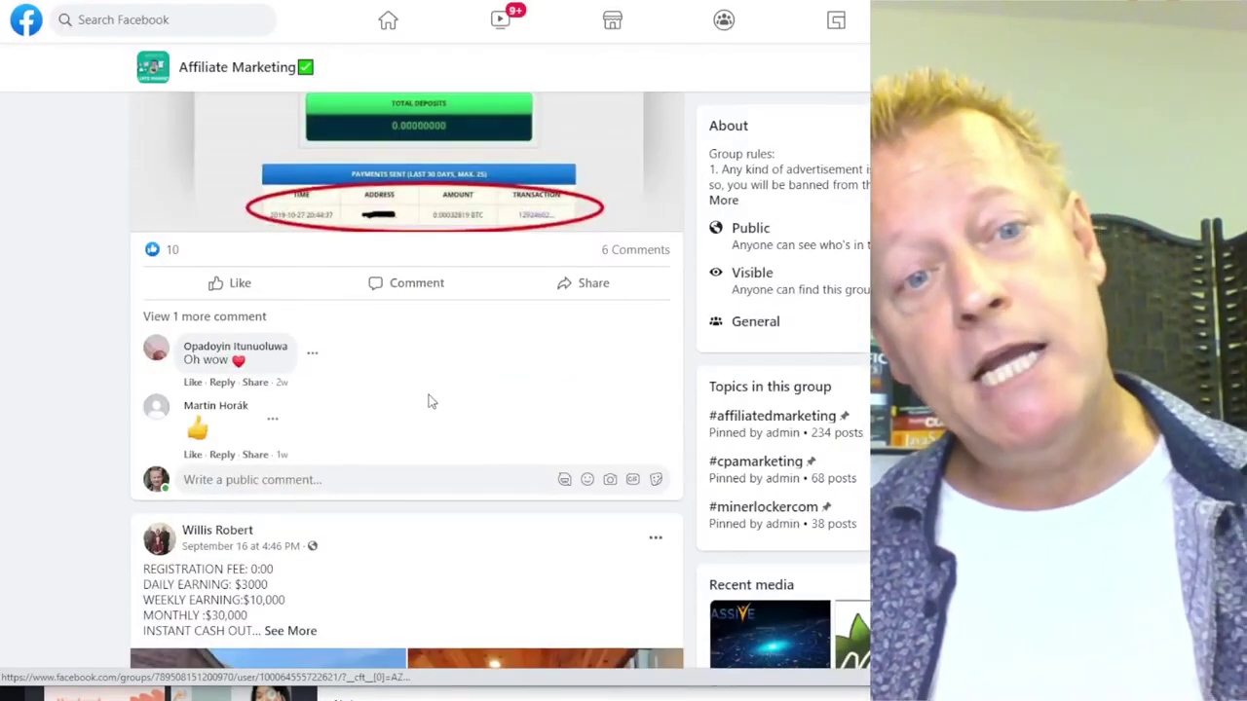
scroll(428, 402, down, 6)
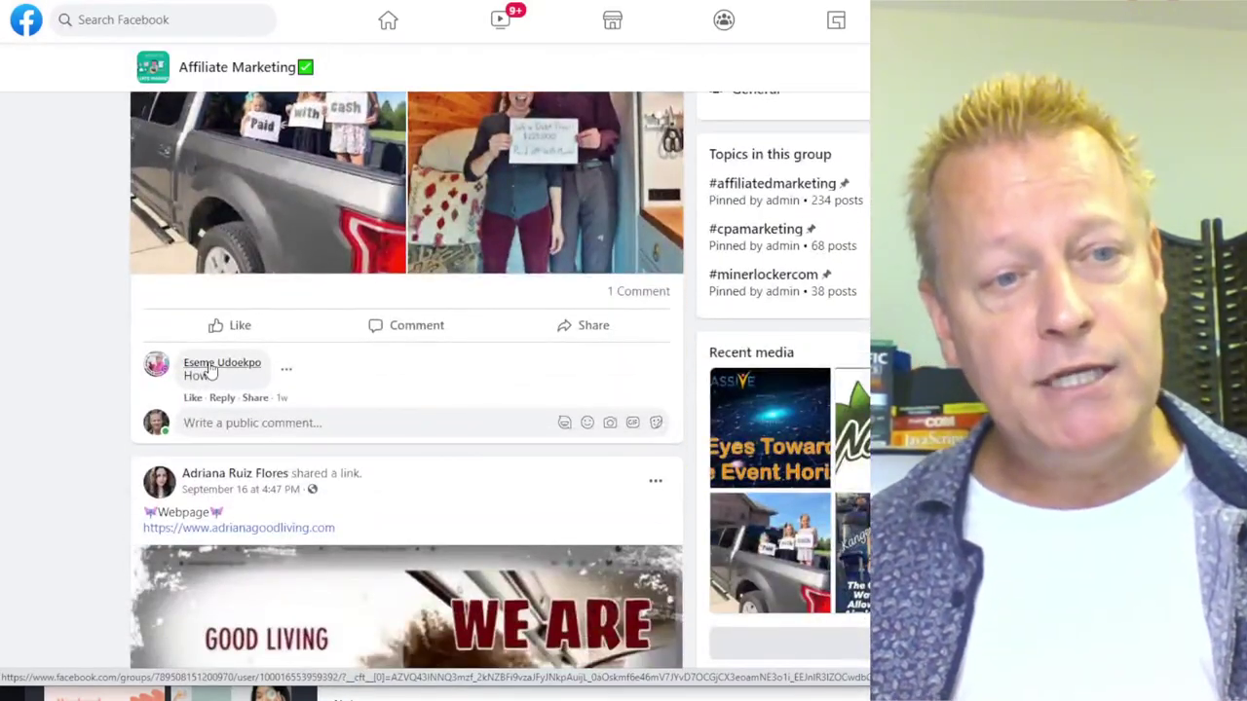
key(alt+Right)
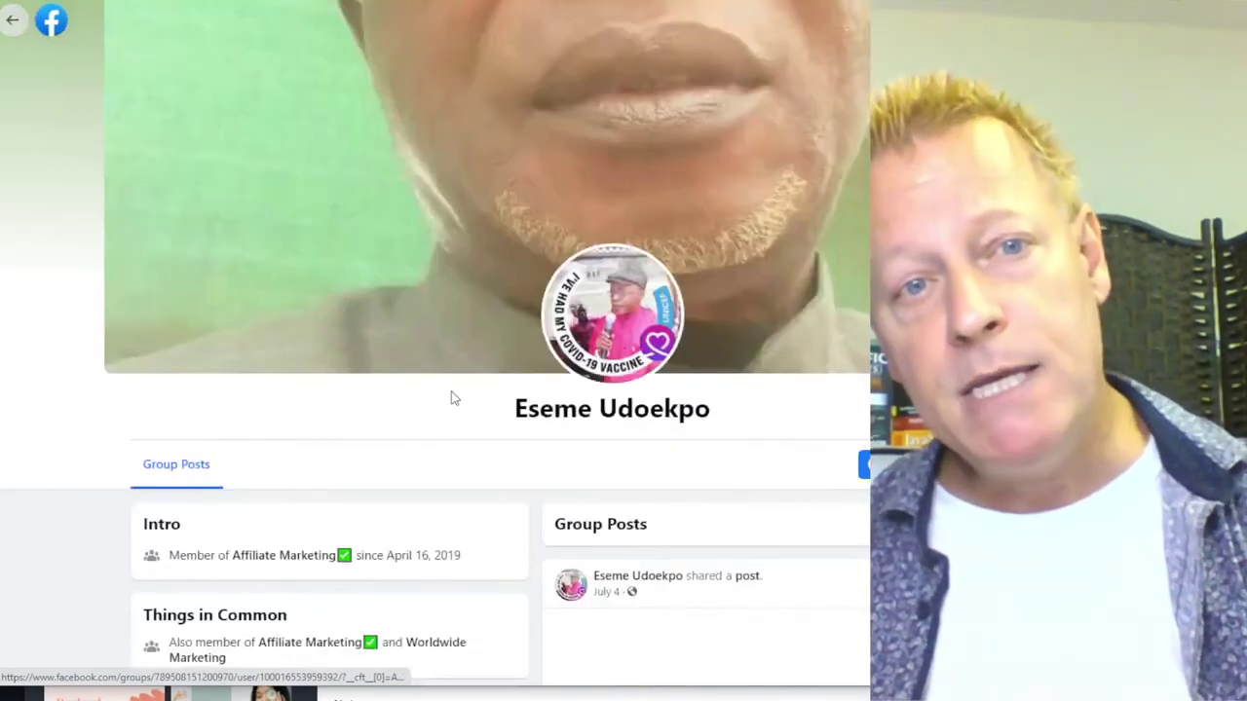
scroll(451, 392, down, 10)
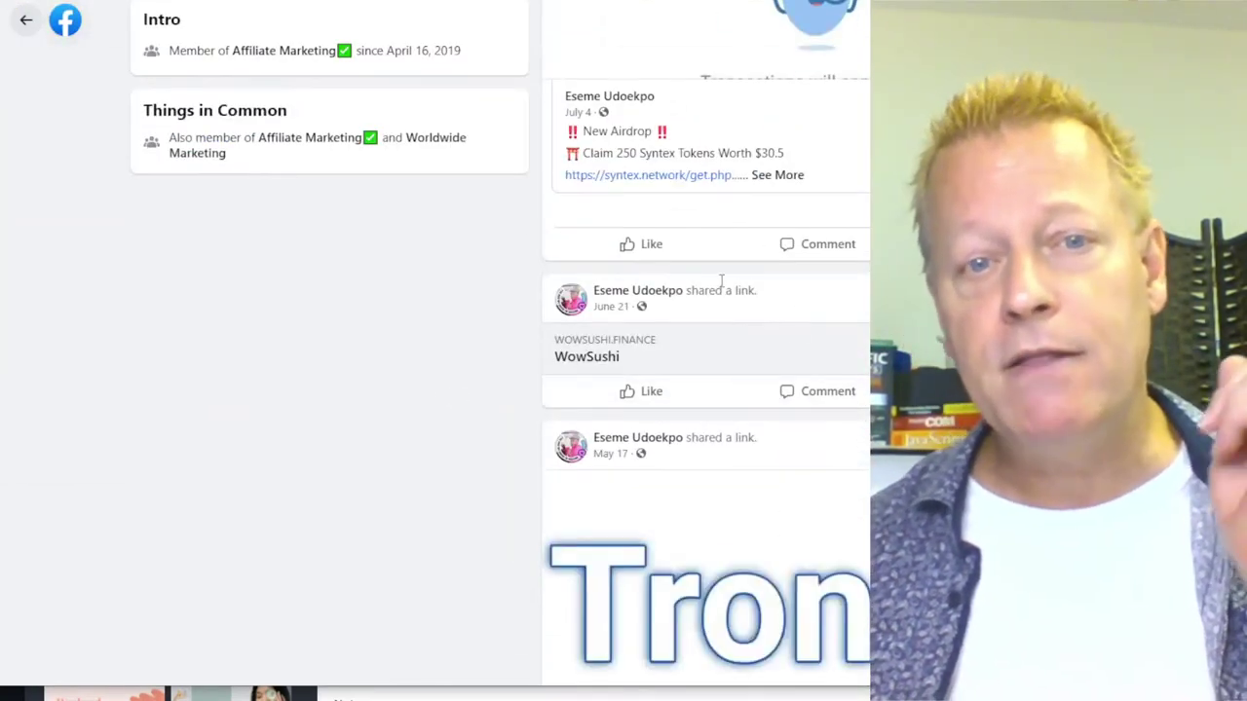
Like the member's airdrop and WowSushi posts, then return to the group feed
click(652, 243)
click(650, 391)
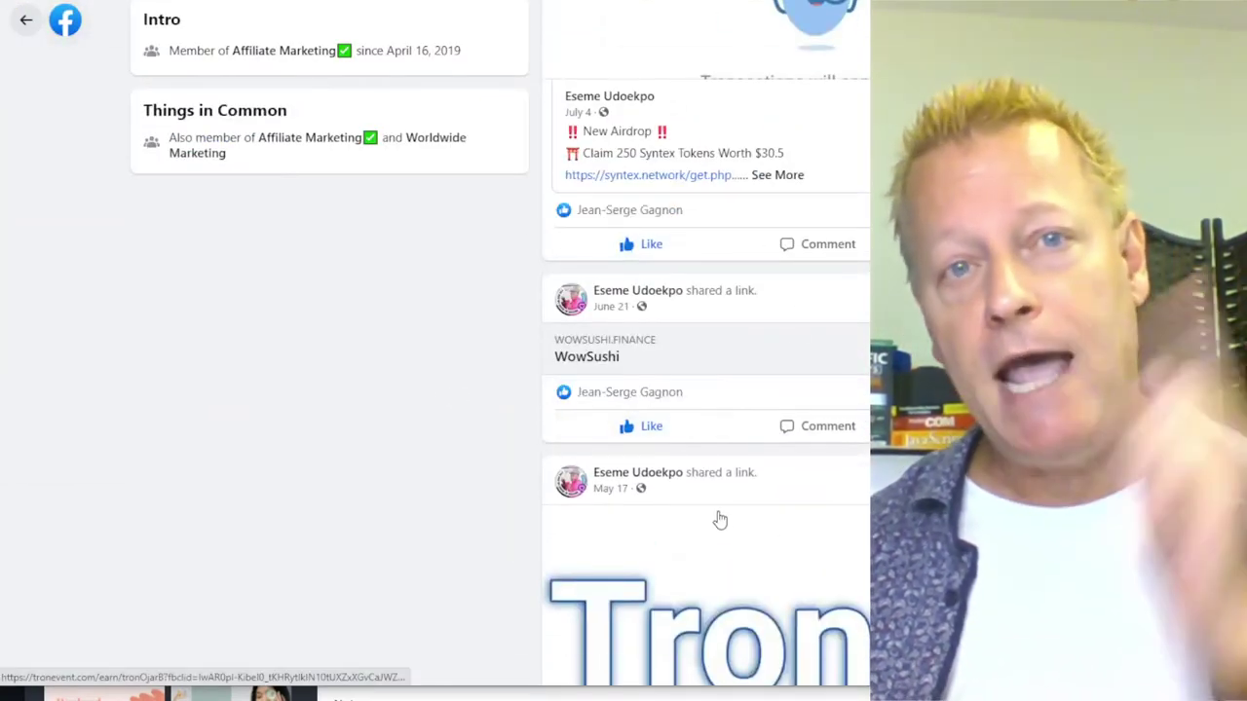
scroll(712, 517, up, 4)
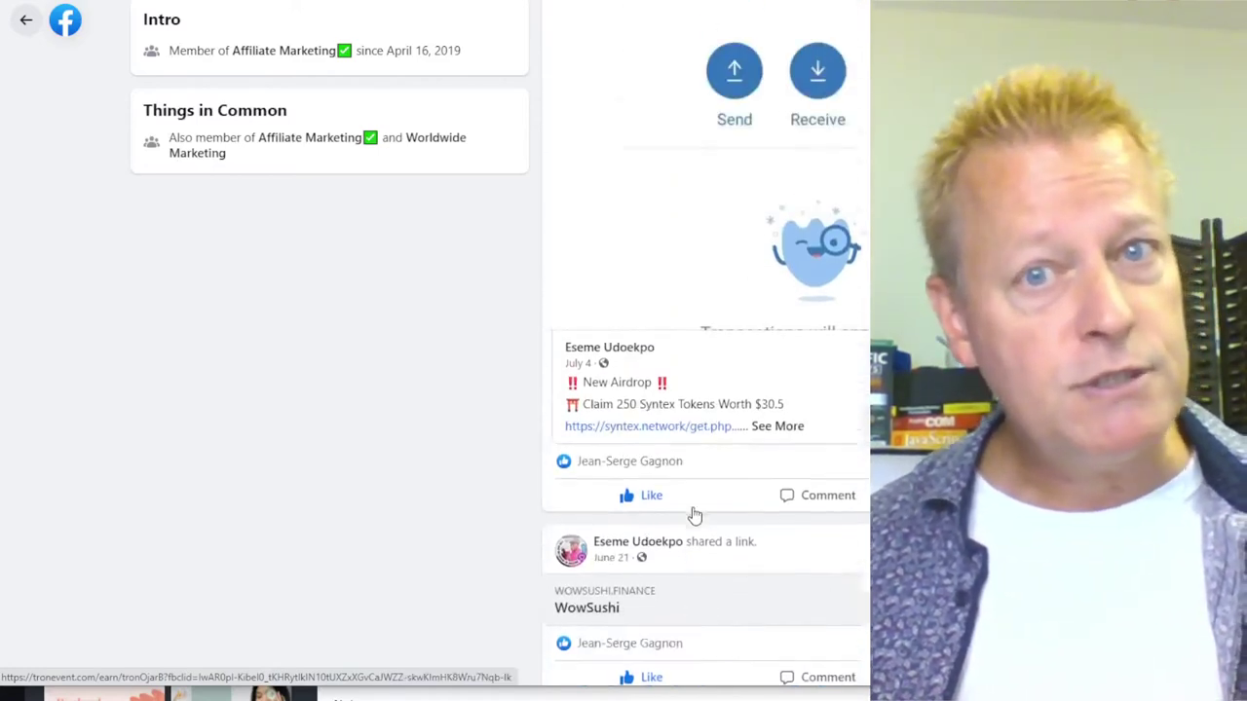
scroll(696, 514, up, 5)
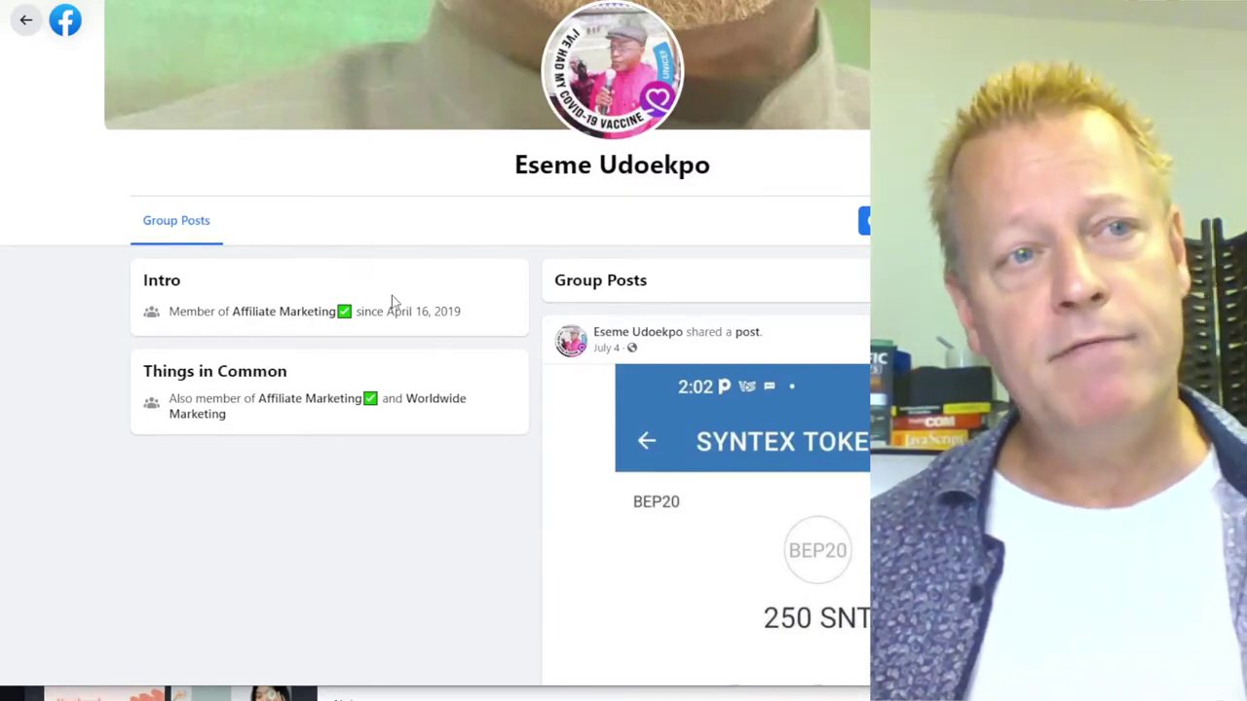
click(25, 20)
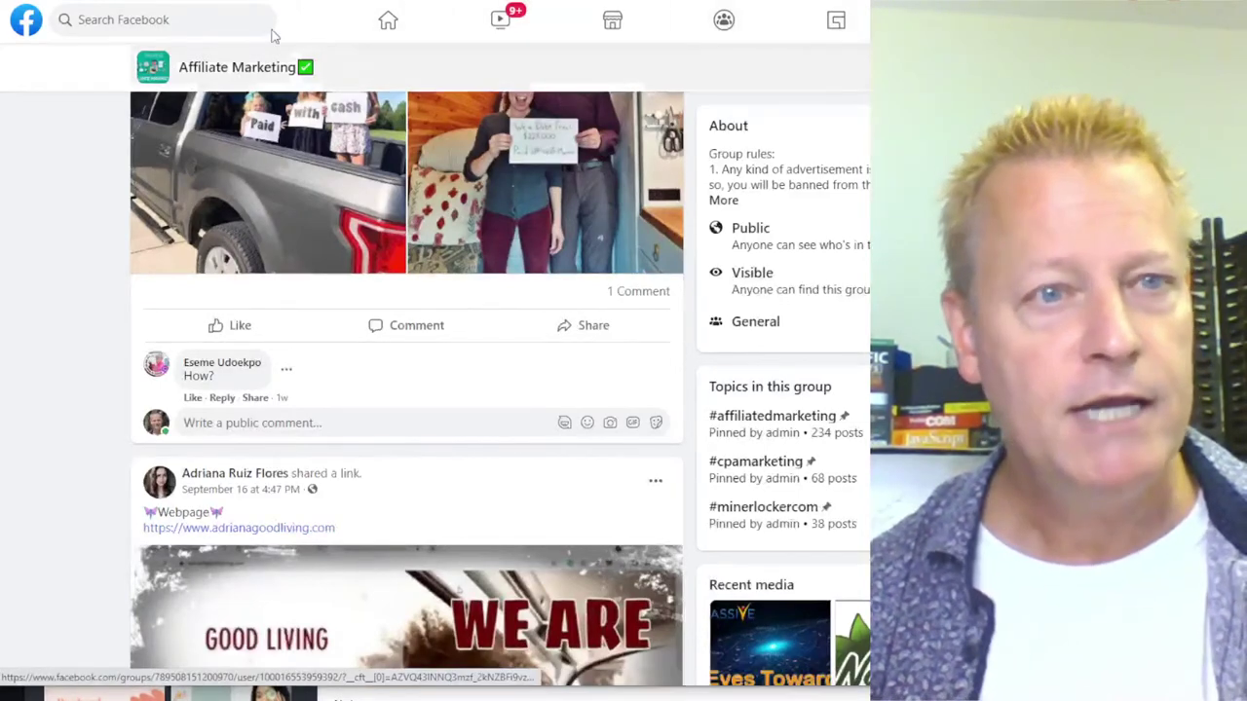
Open Audiences from the FB Audiences bookmark, dismiss the announcement, and start a Saved Audience
click(244, 5)
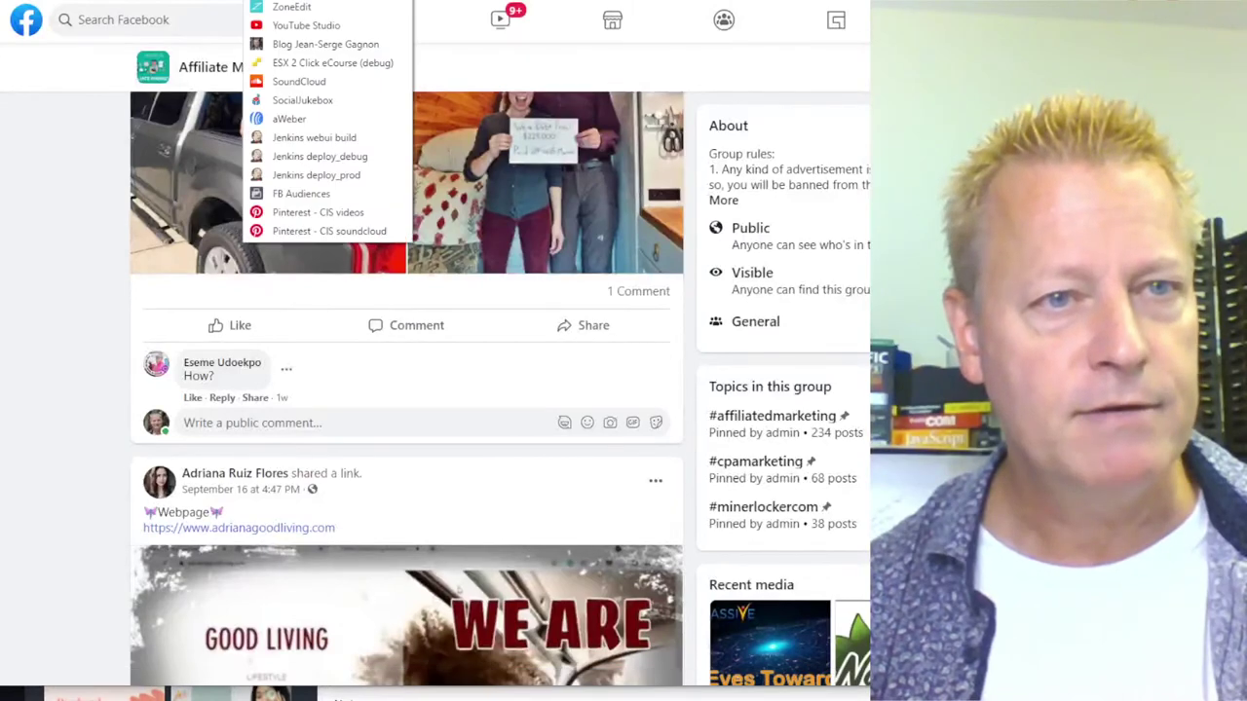
click(301, 193)
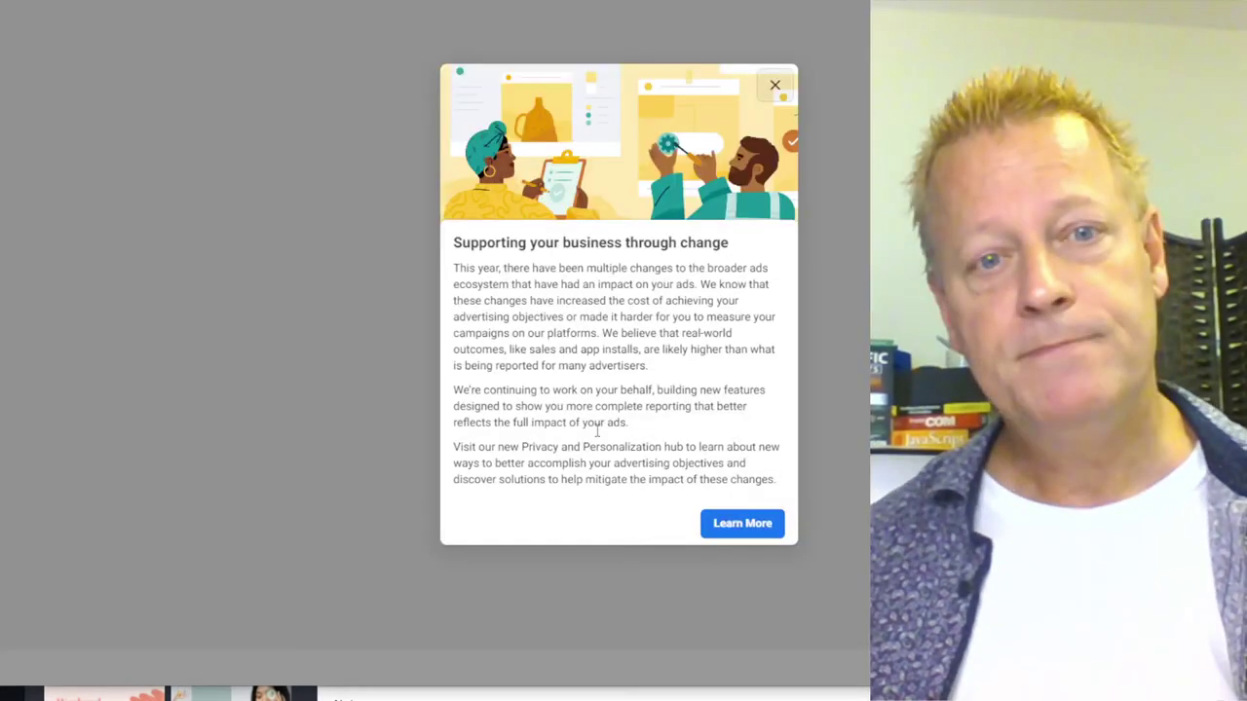
click(777, 84)
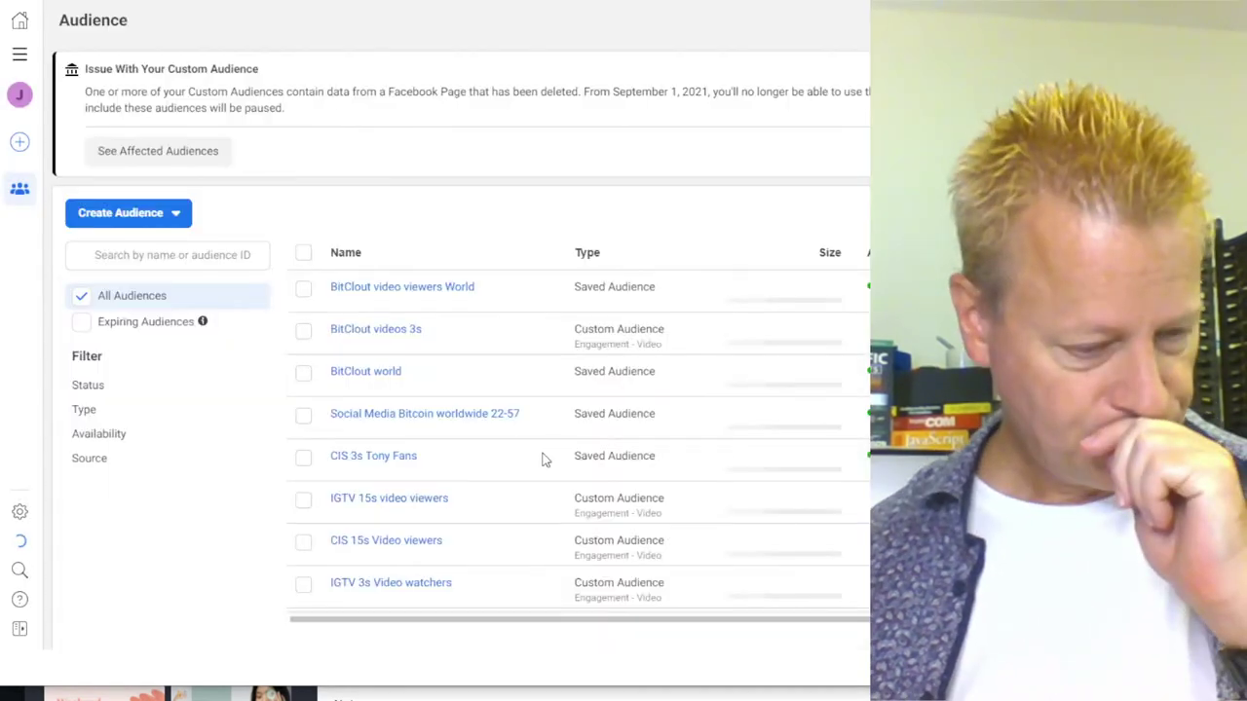
scroll(584, 487, down, 5)
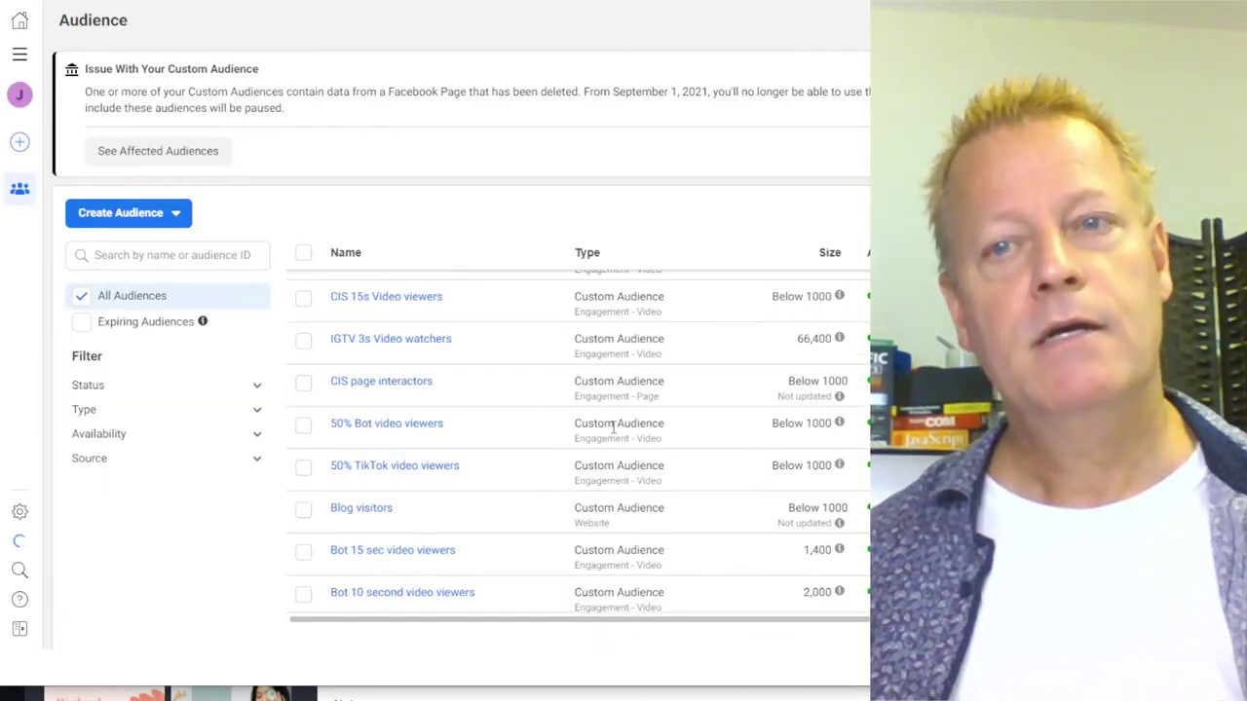
scroll(682, 390, down, 2)
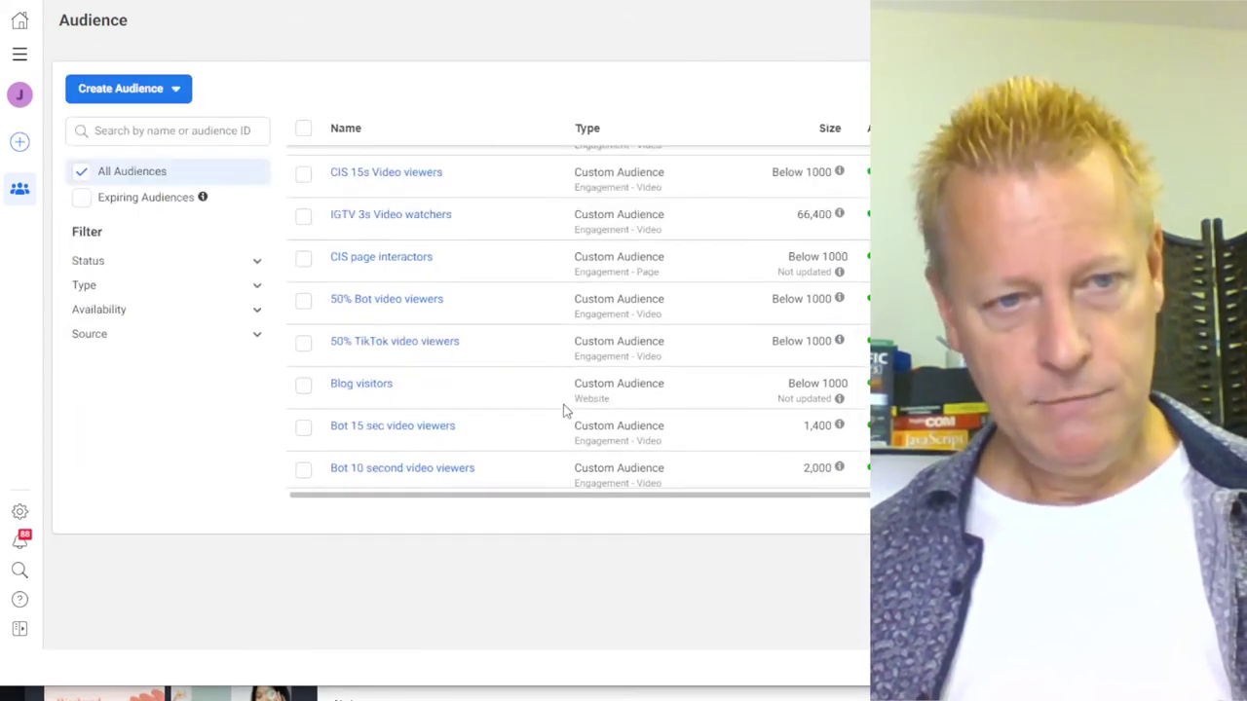
scroll(571, 426, up, 3)
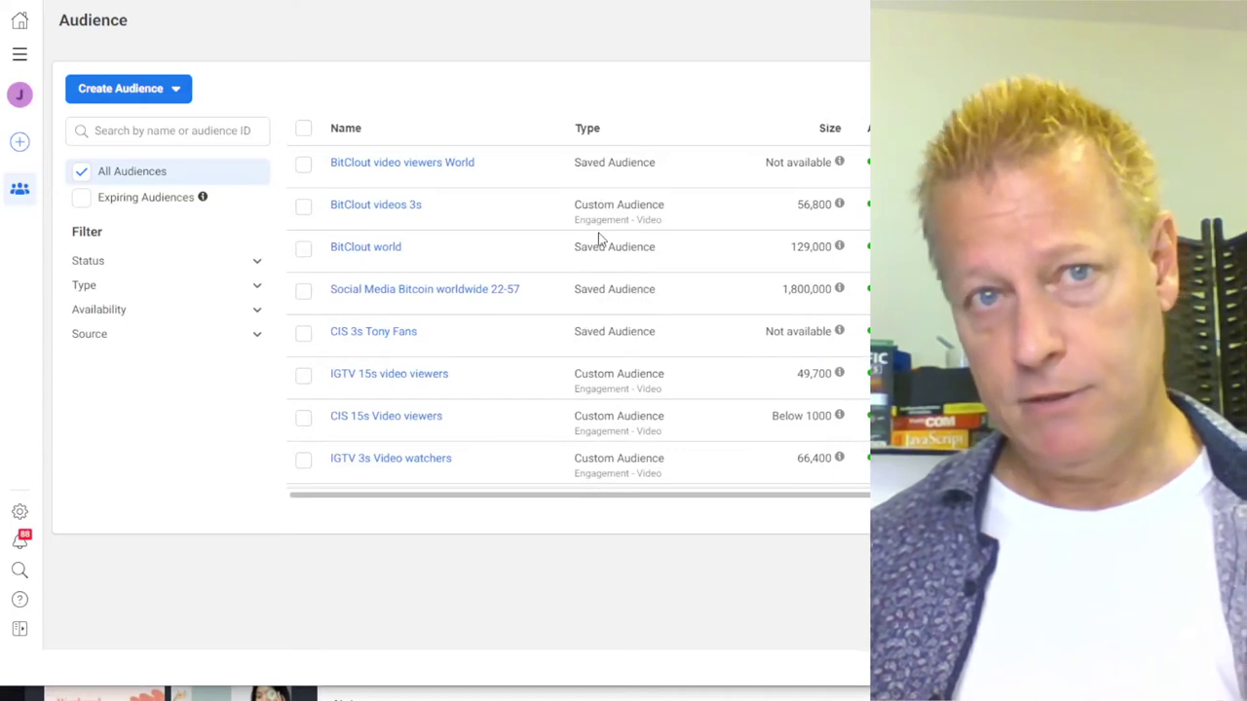
click(131, 94)
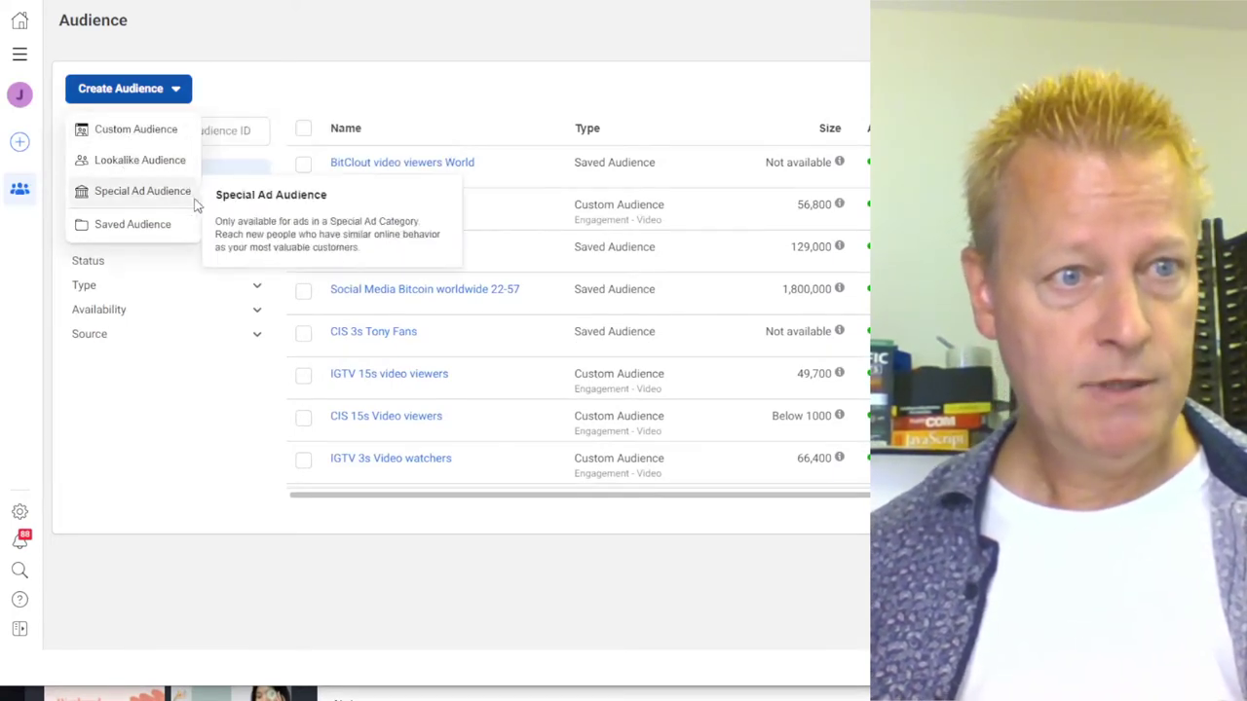
click(137, 227)
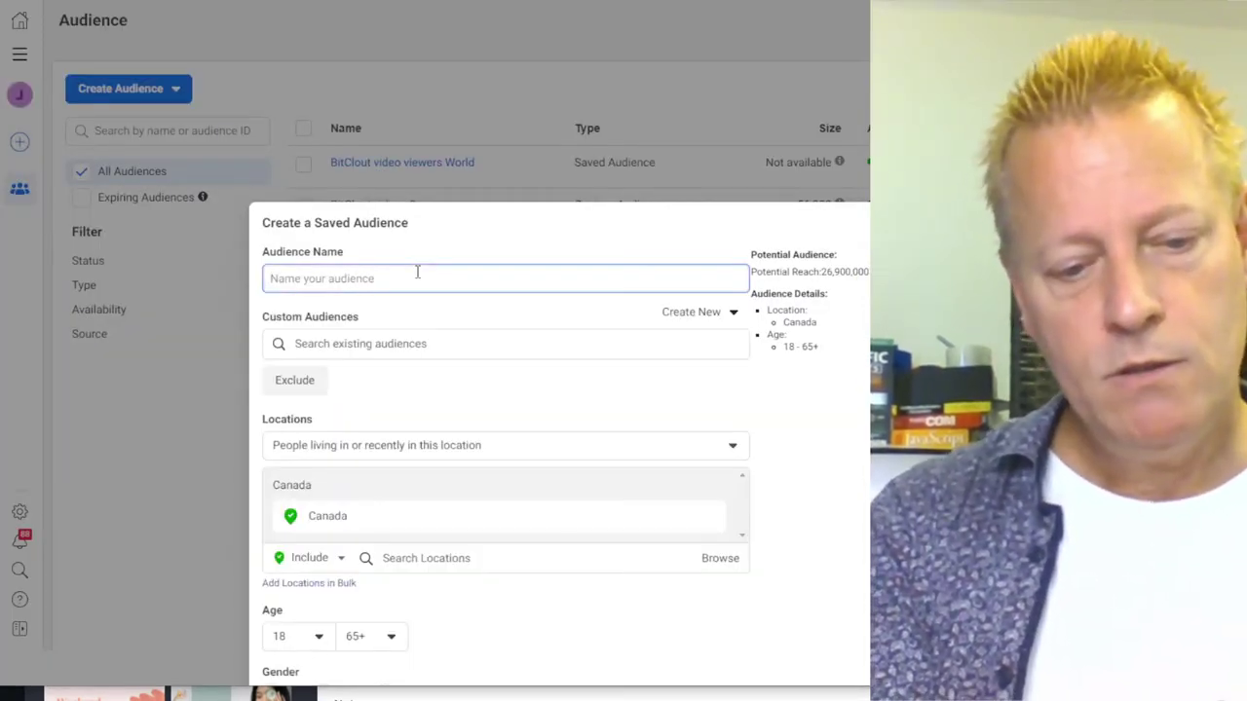
Name the audience 'Affiliate Marketer', keep people living in or recently in, and add United States
text(Affiliate Marketers Base)
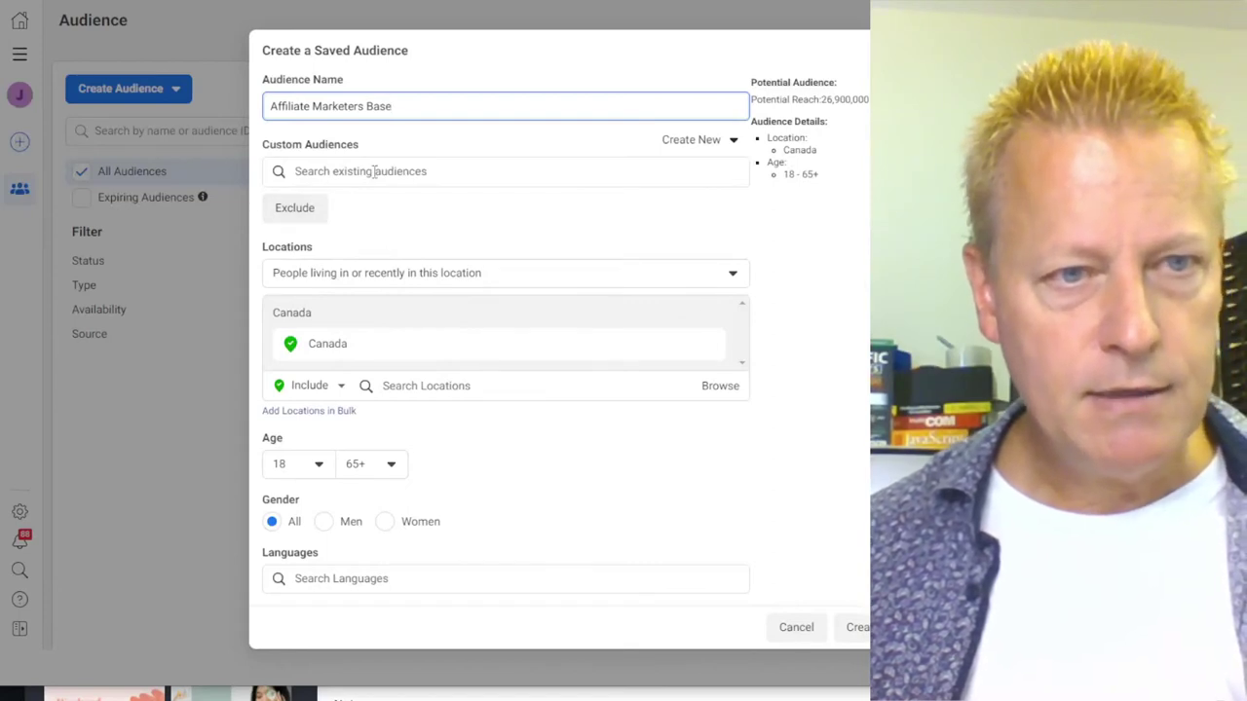
click(431, 279)
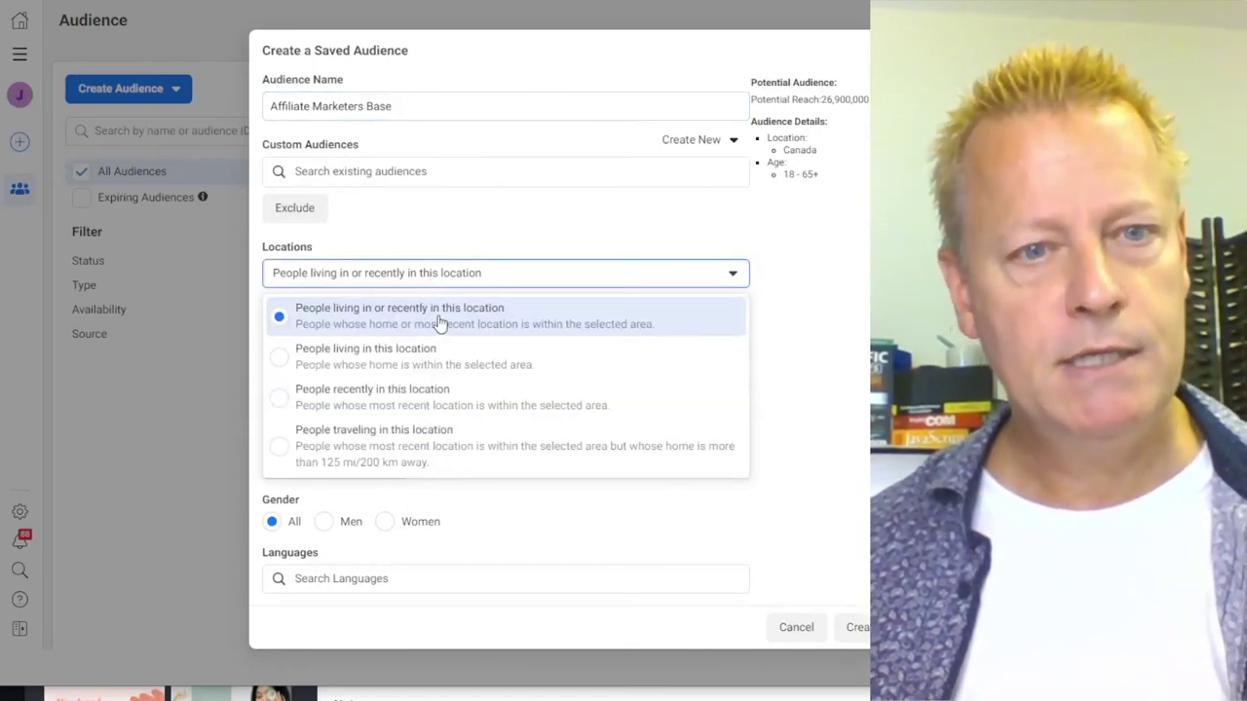
click(406, 323)
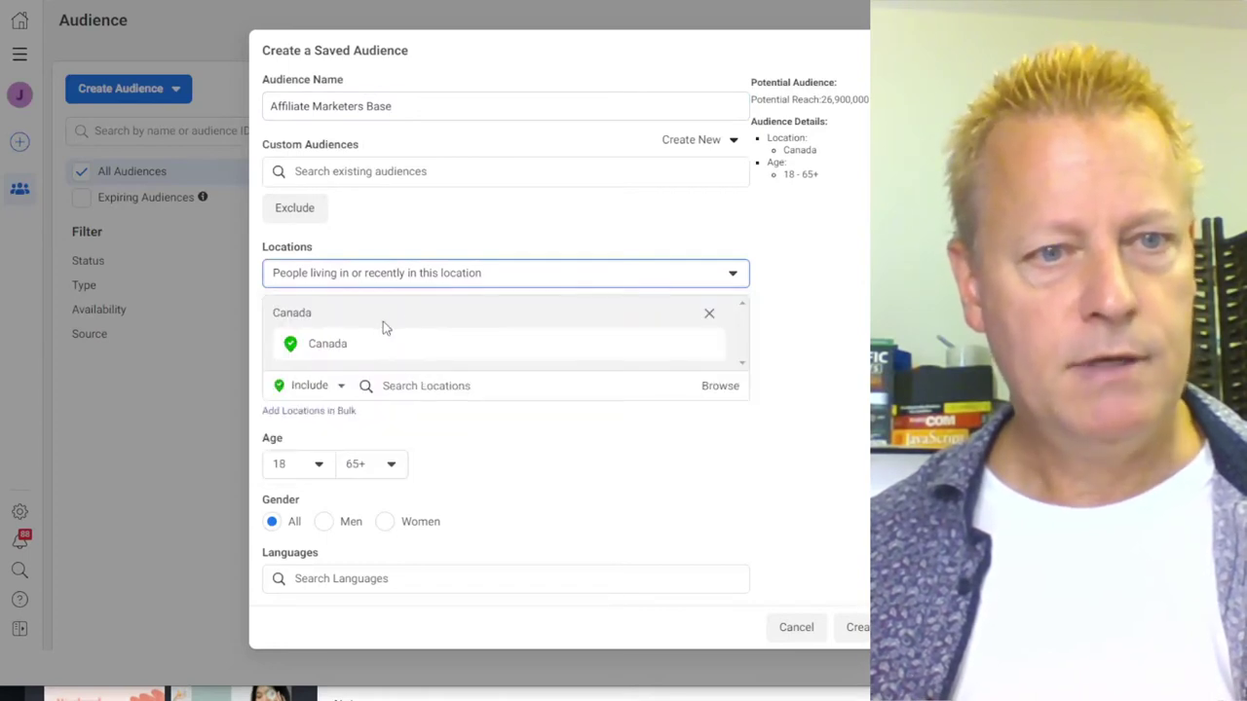
click(409, 387)
text(uni)
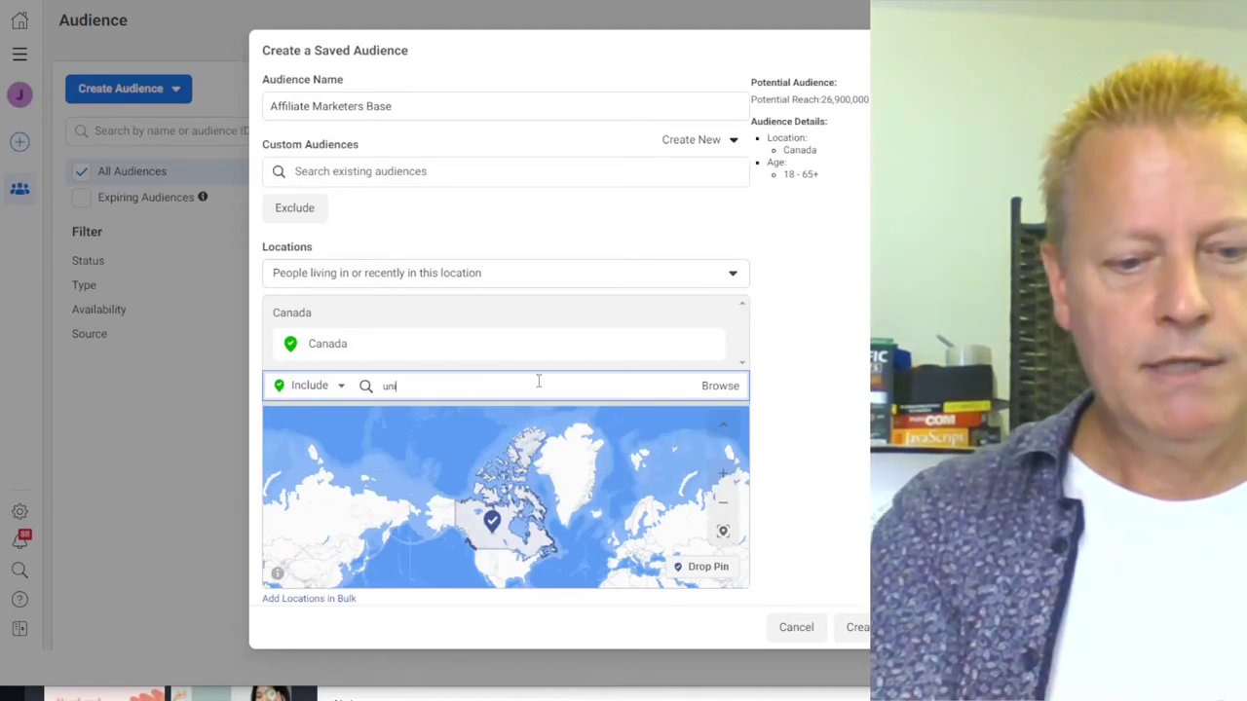
text(ted)
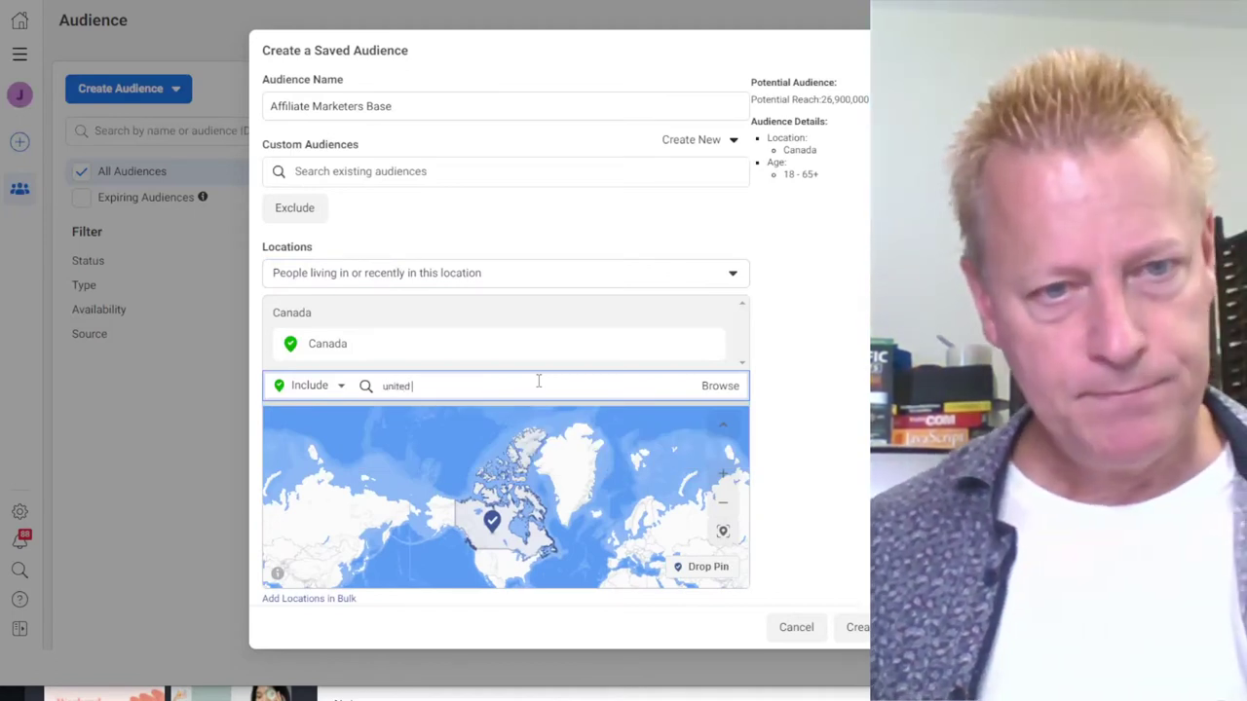
text( states)
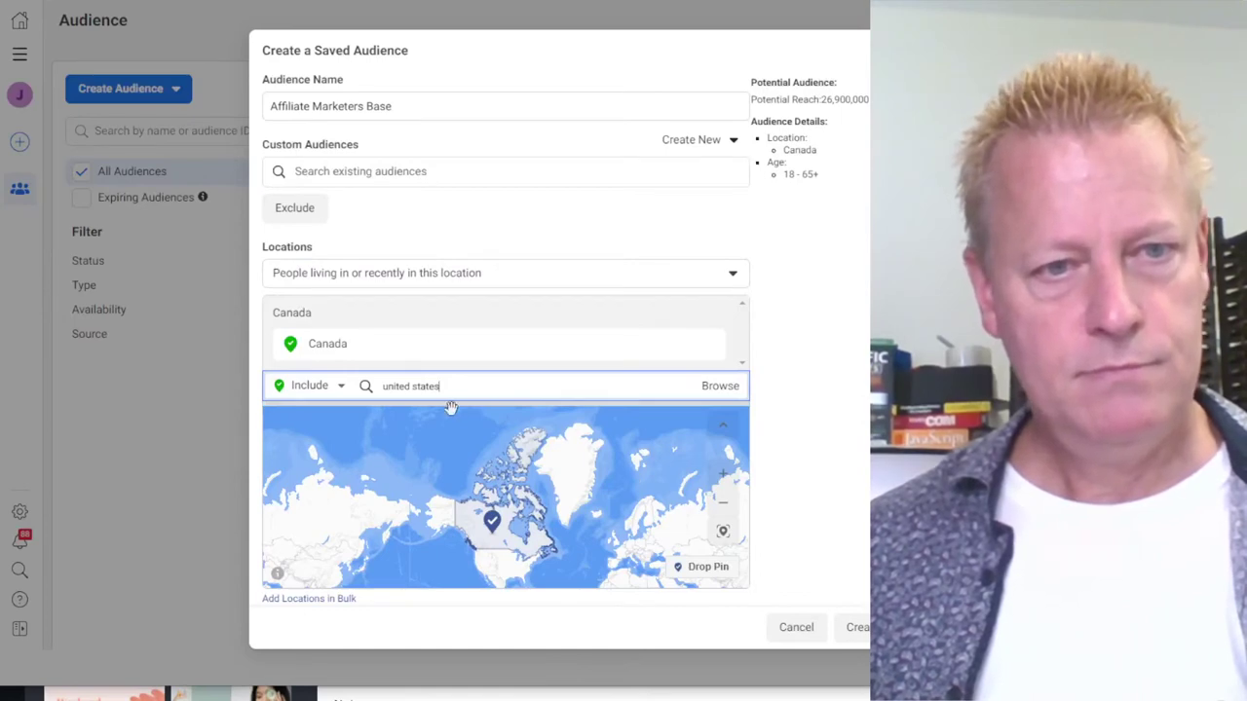
triple_click(402, 386)
scroll(446, 390, down, 3)
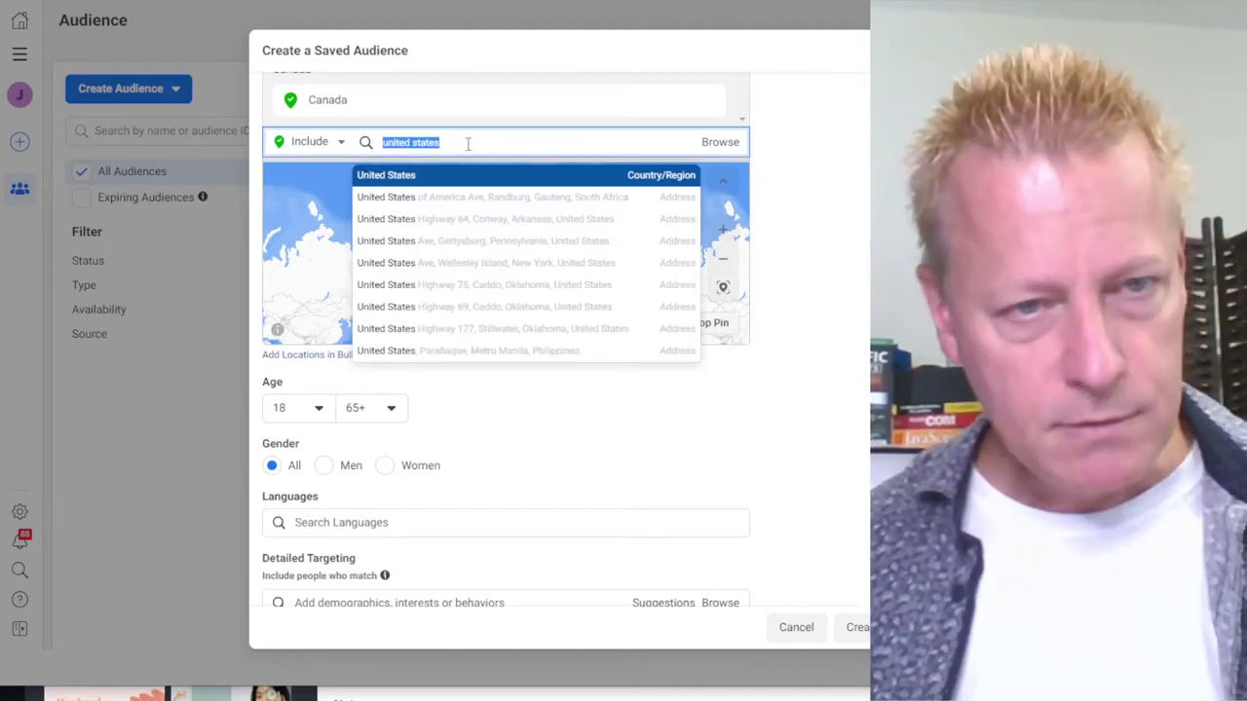
click(414, 177)
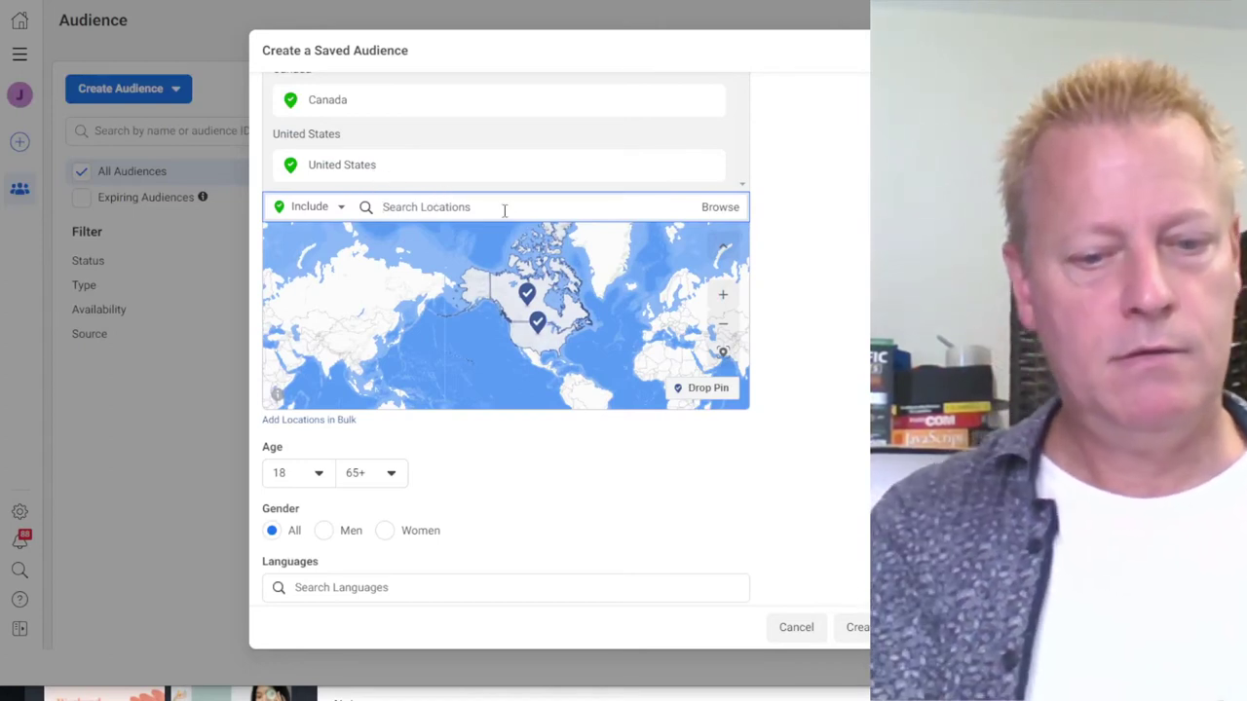
Remove the United Nations location that was picked by mistake instead of United Kingdom
text(United kingdom)
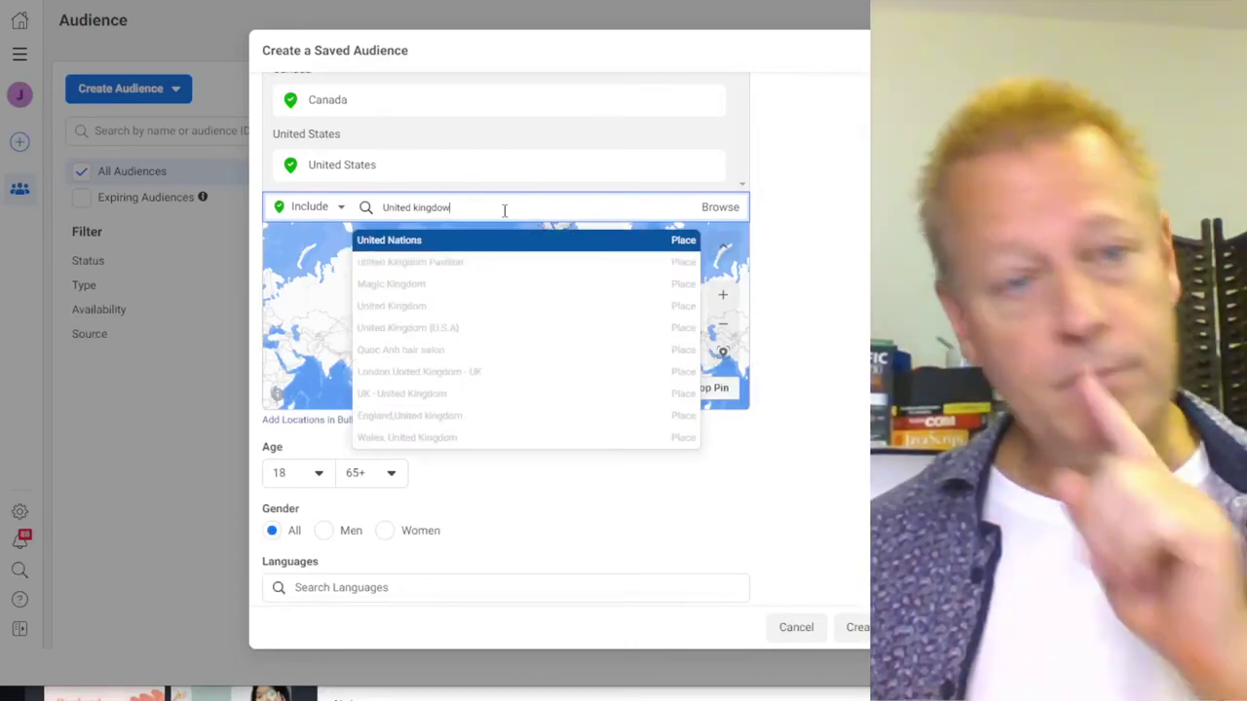
click(409, 241)
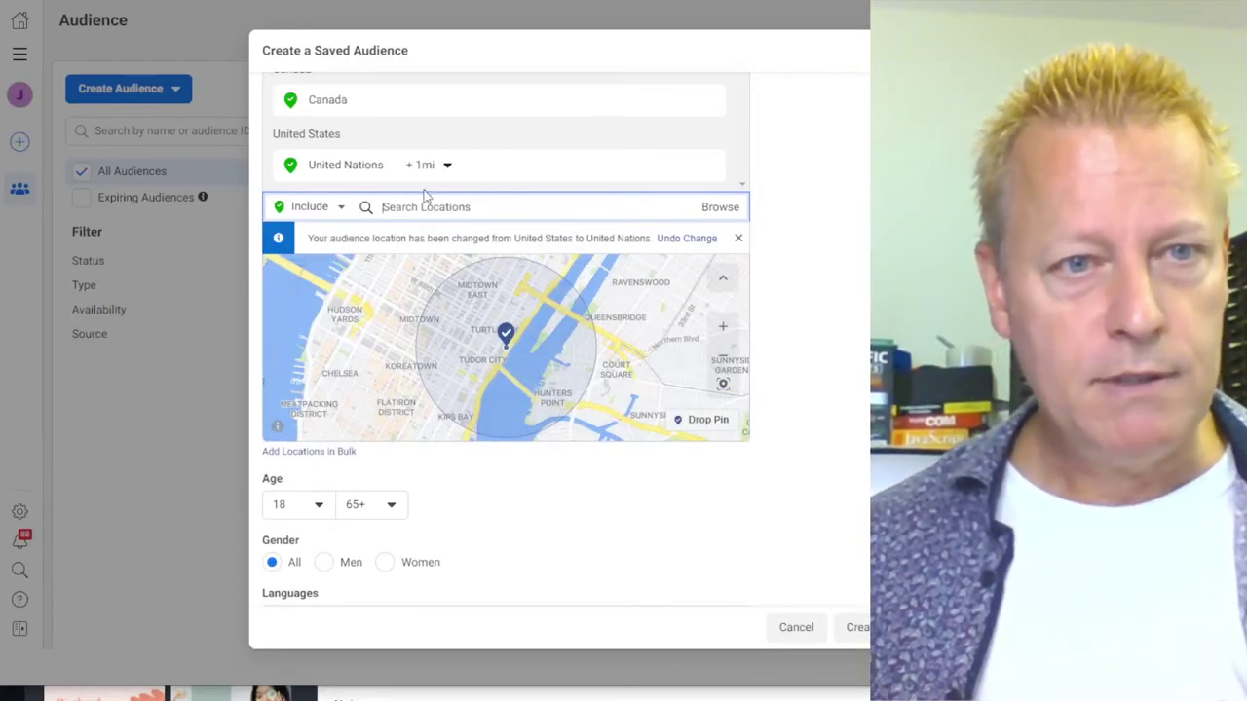
mouse_move(464, 163)
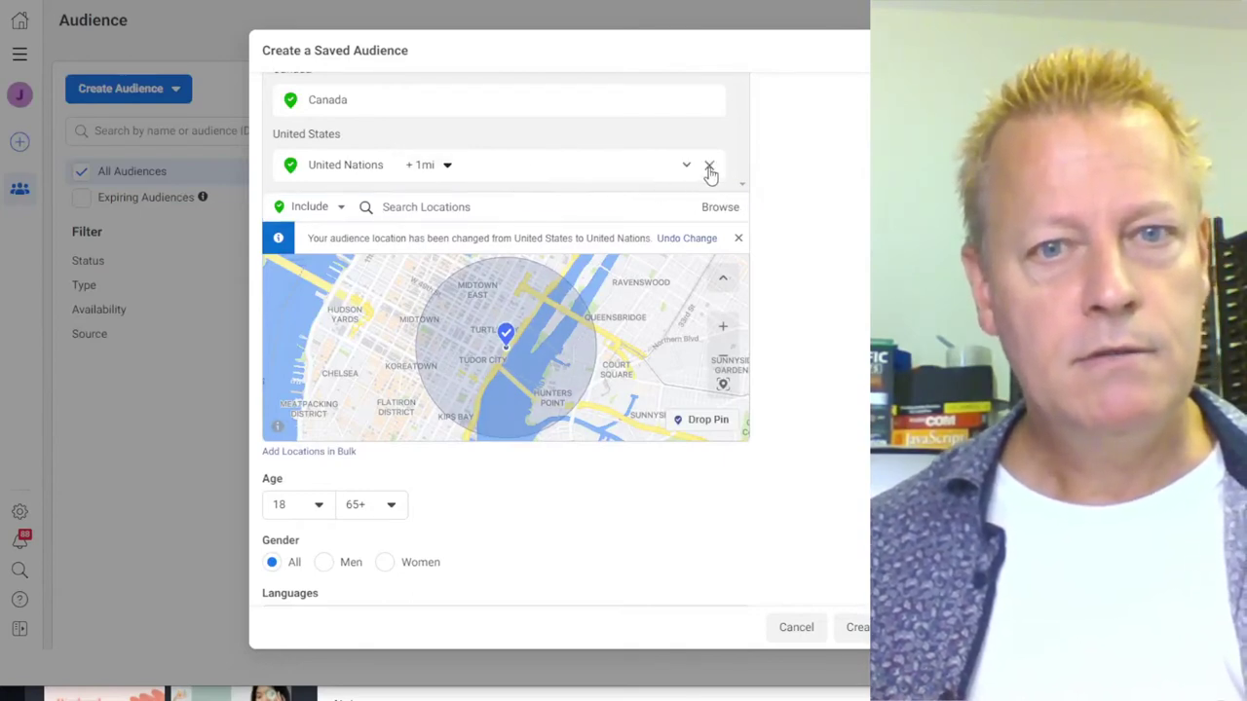
click(709, 167)
scroll(507, 183, up, 3)
scroll(507, 182, down, 4)
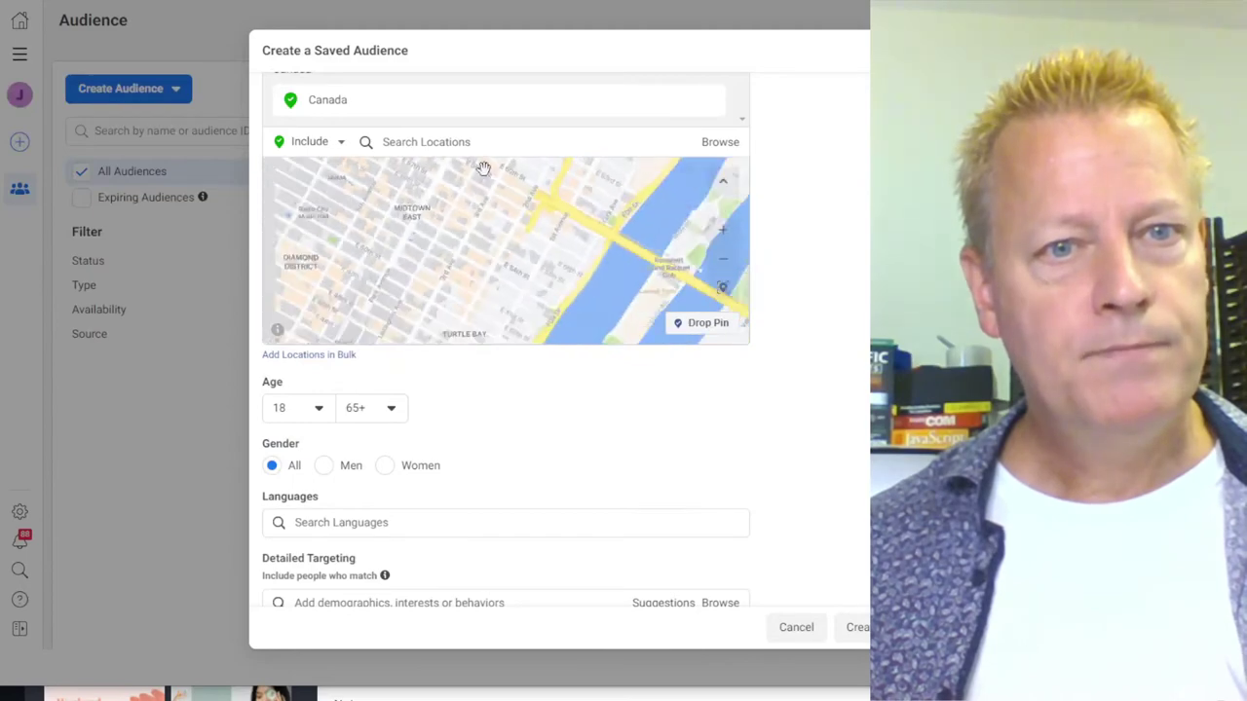
Add United States, United Kingdom, Australia and New Zealand to the included locations
click(477, 146)
text(united states)
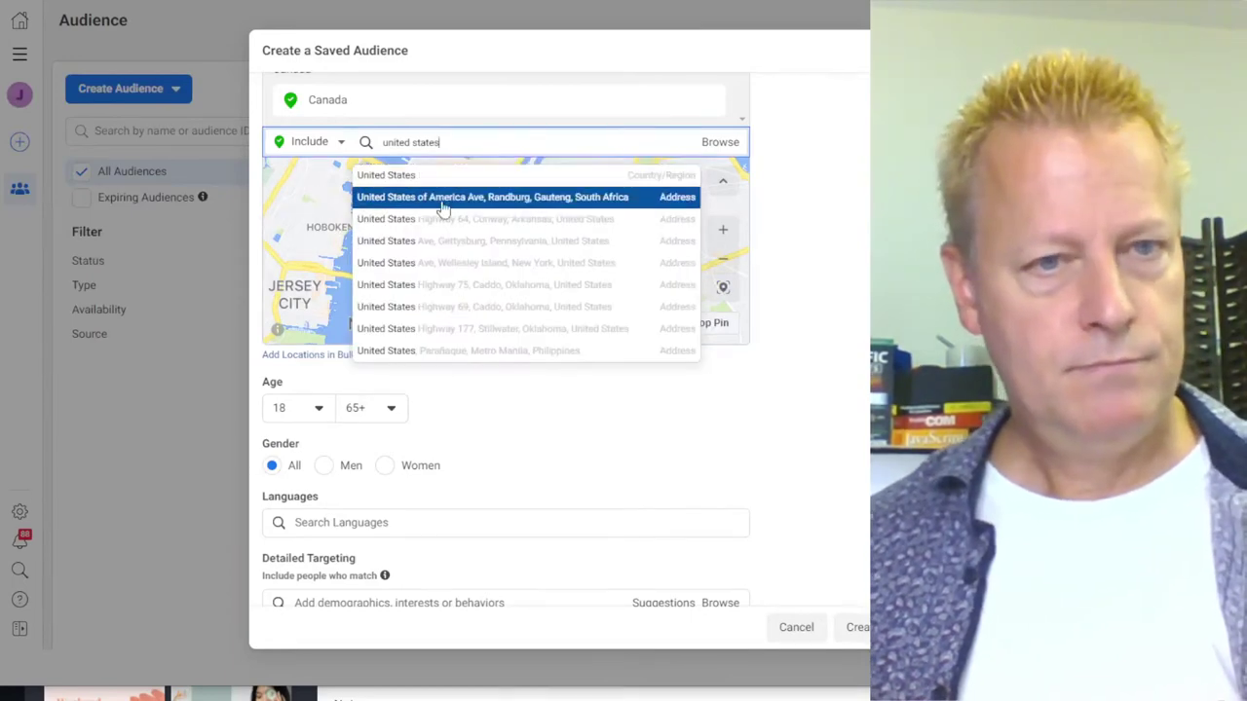
click(423, 177)
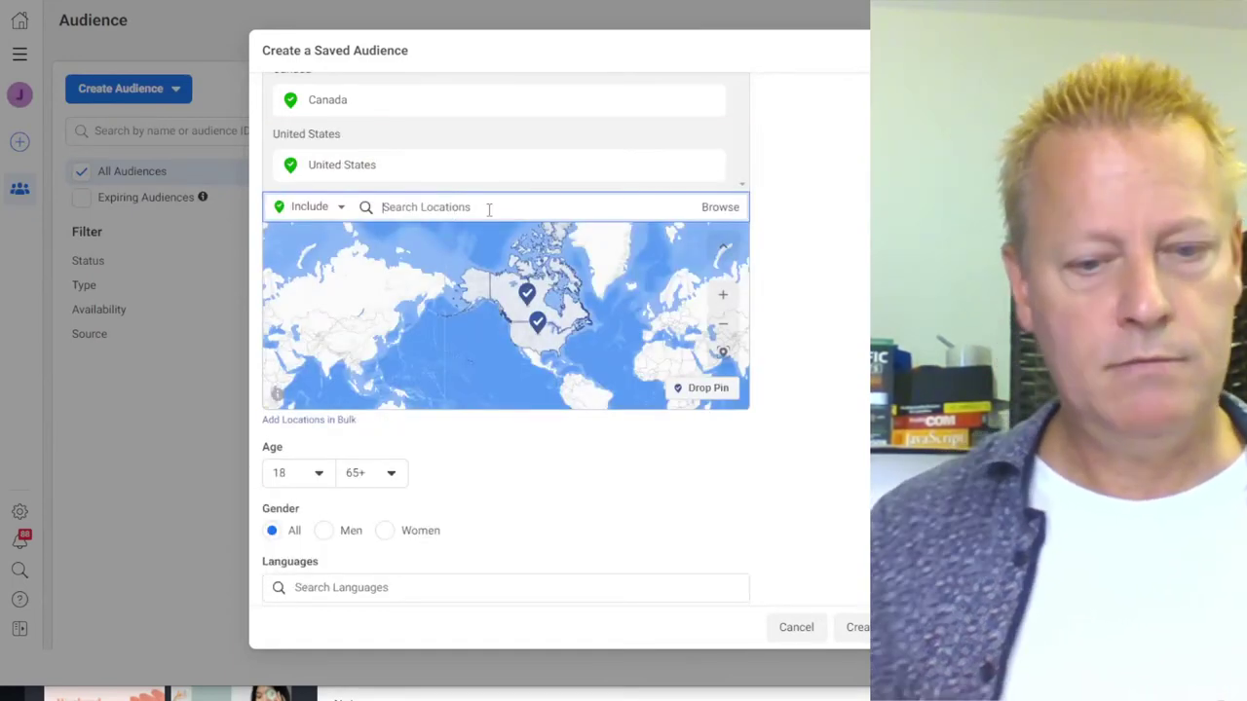
text(united kingdom)
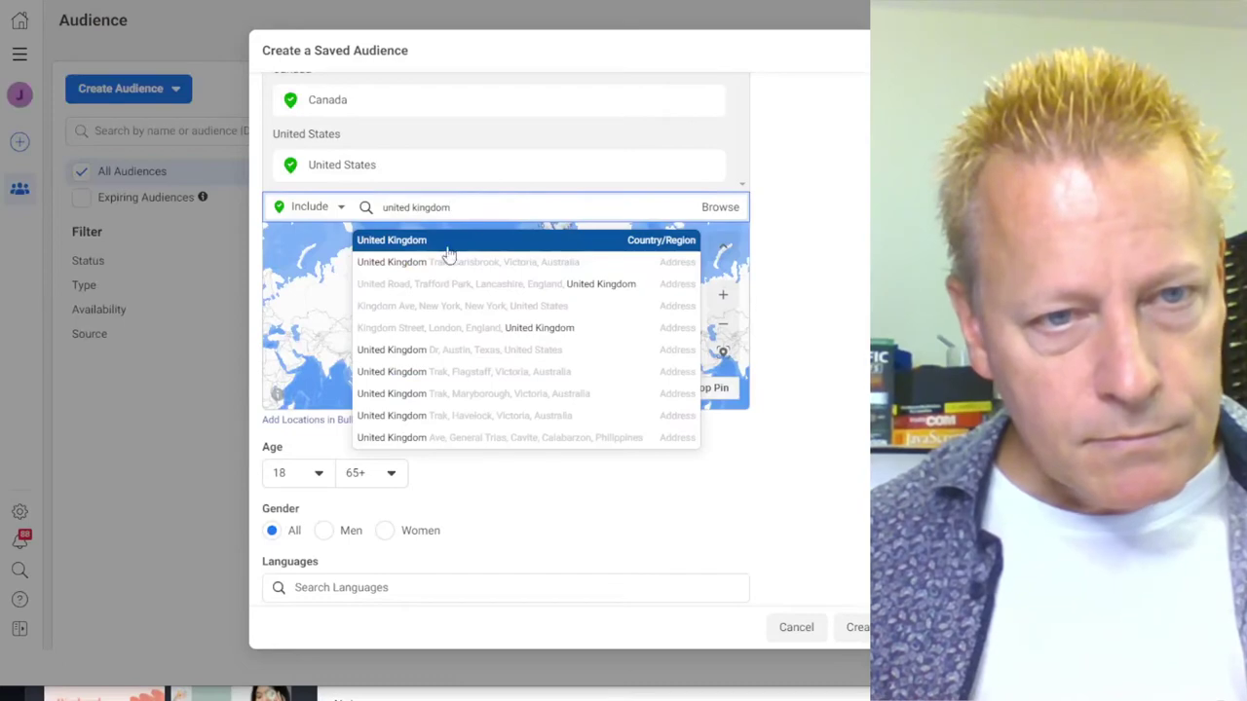
click(409, 250)
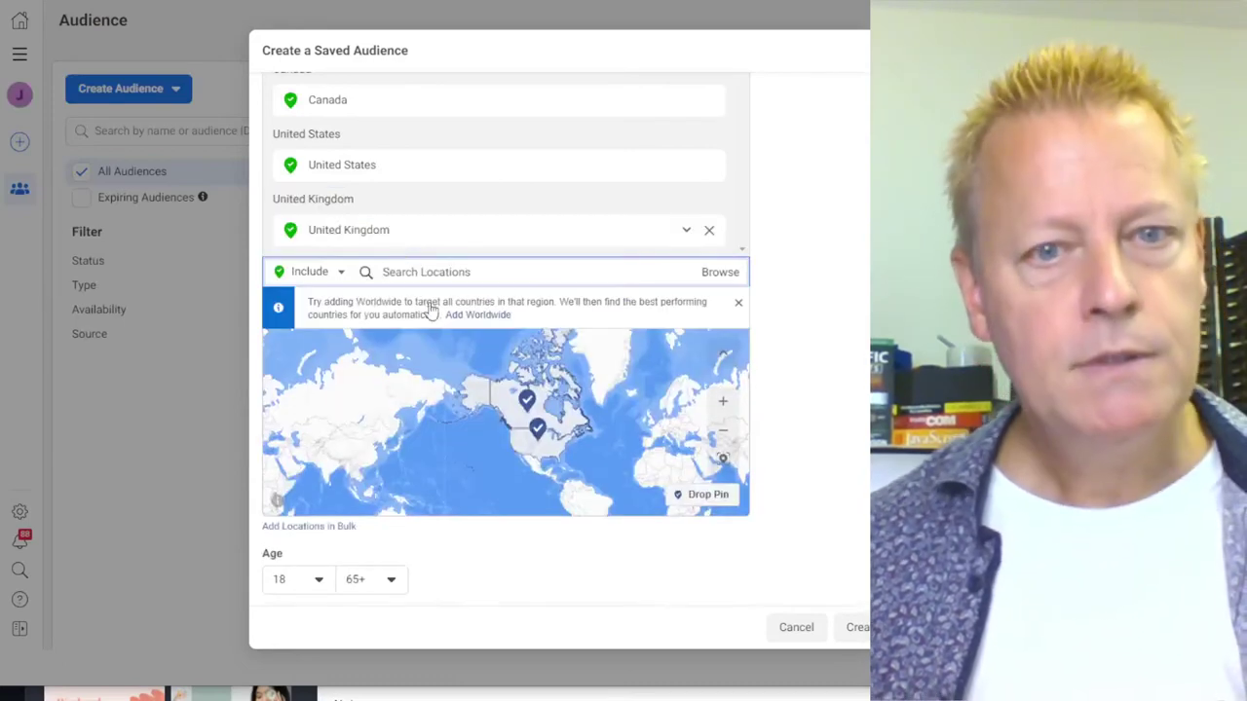
text(australia)
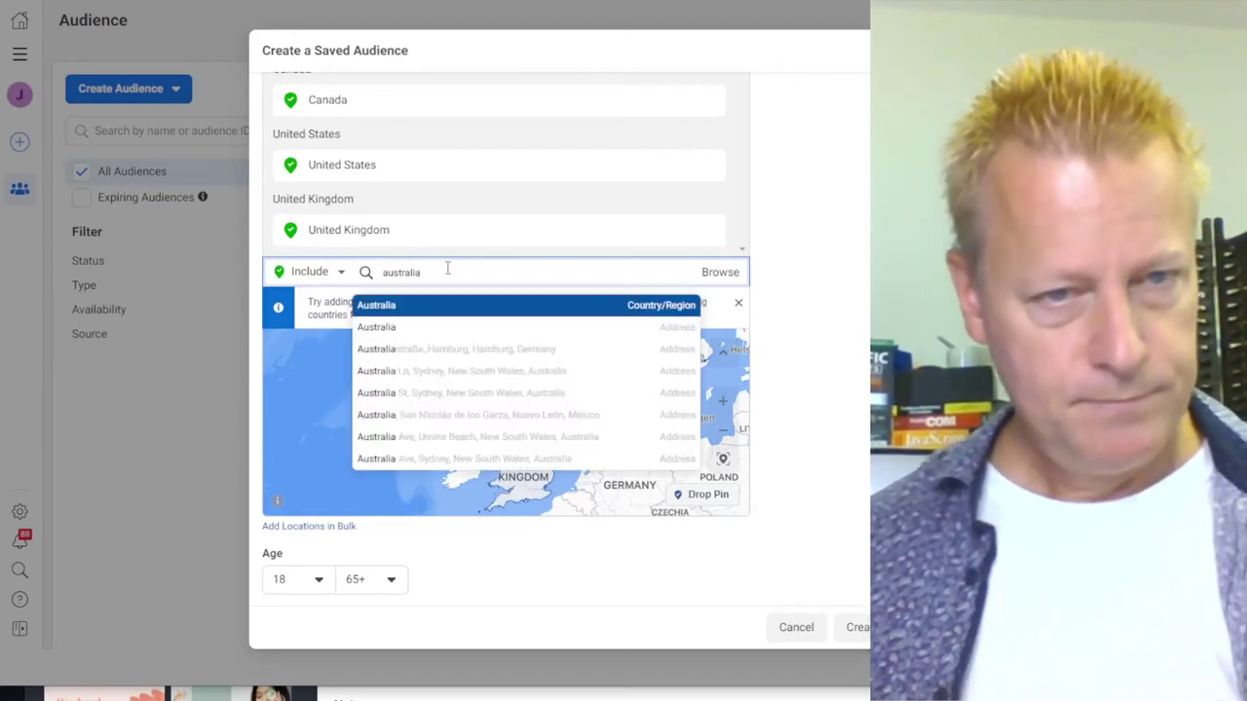
click(417, 308)
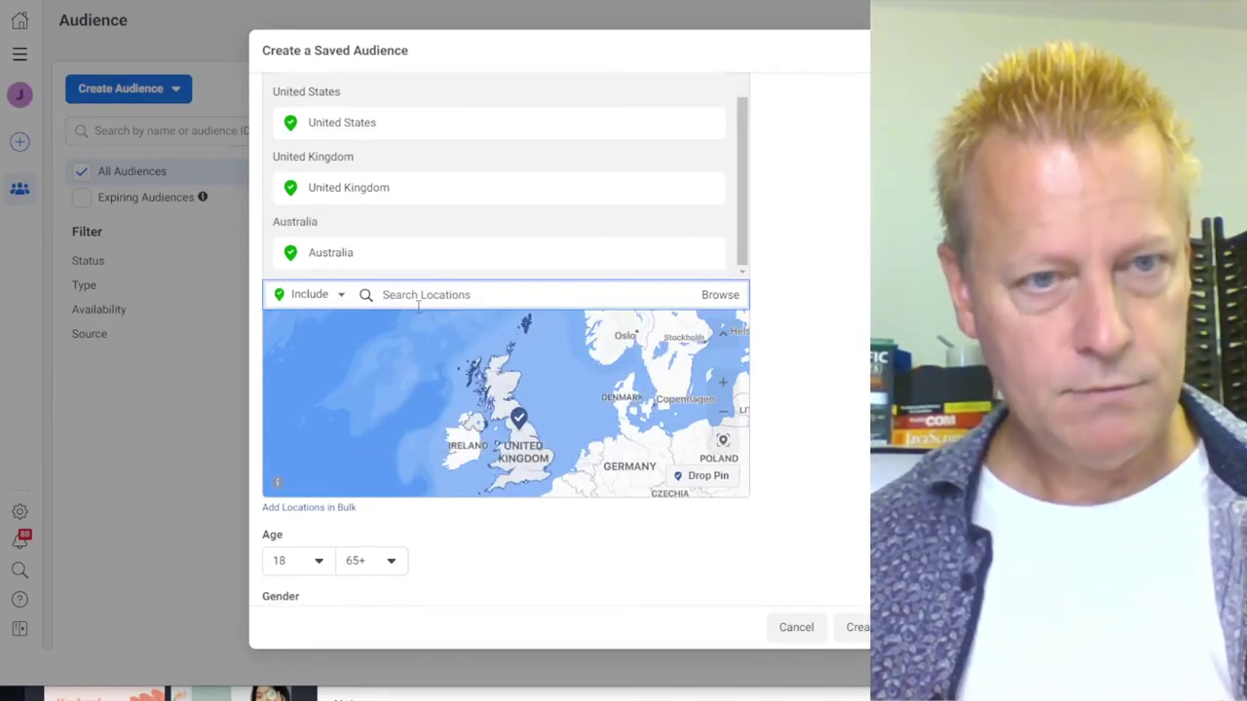
text(new zealand)
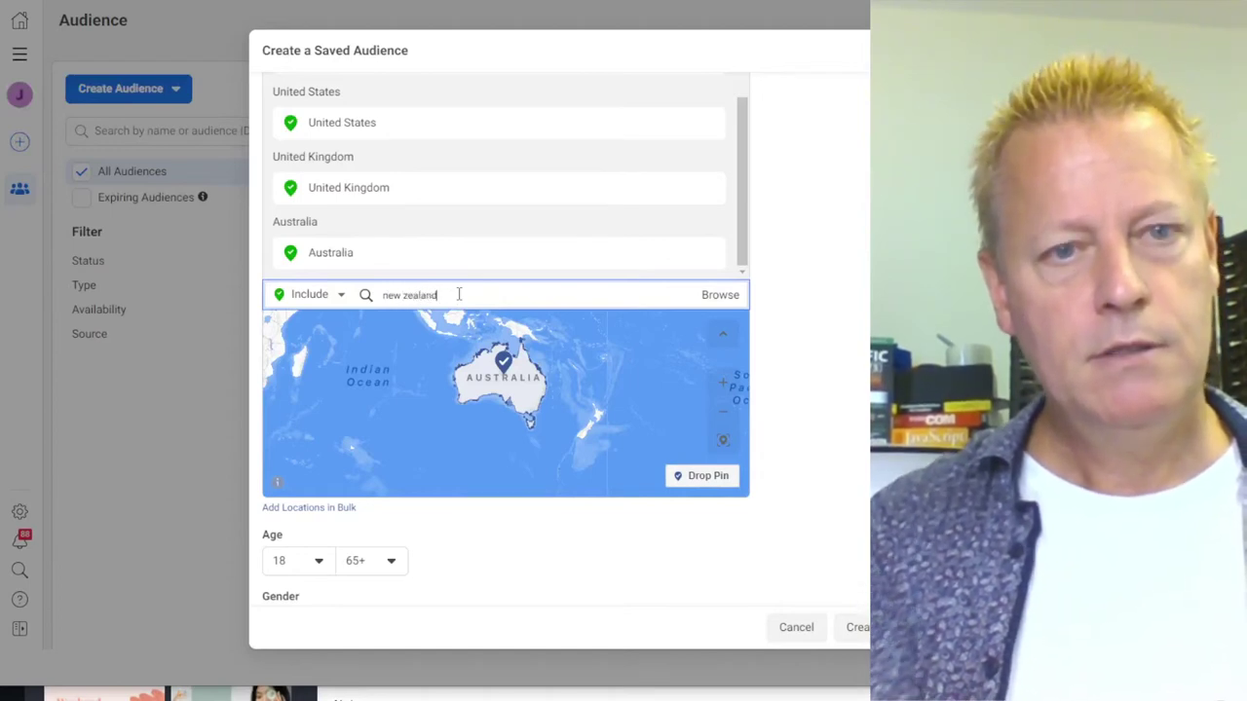
click(438, 328)
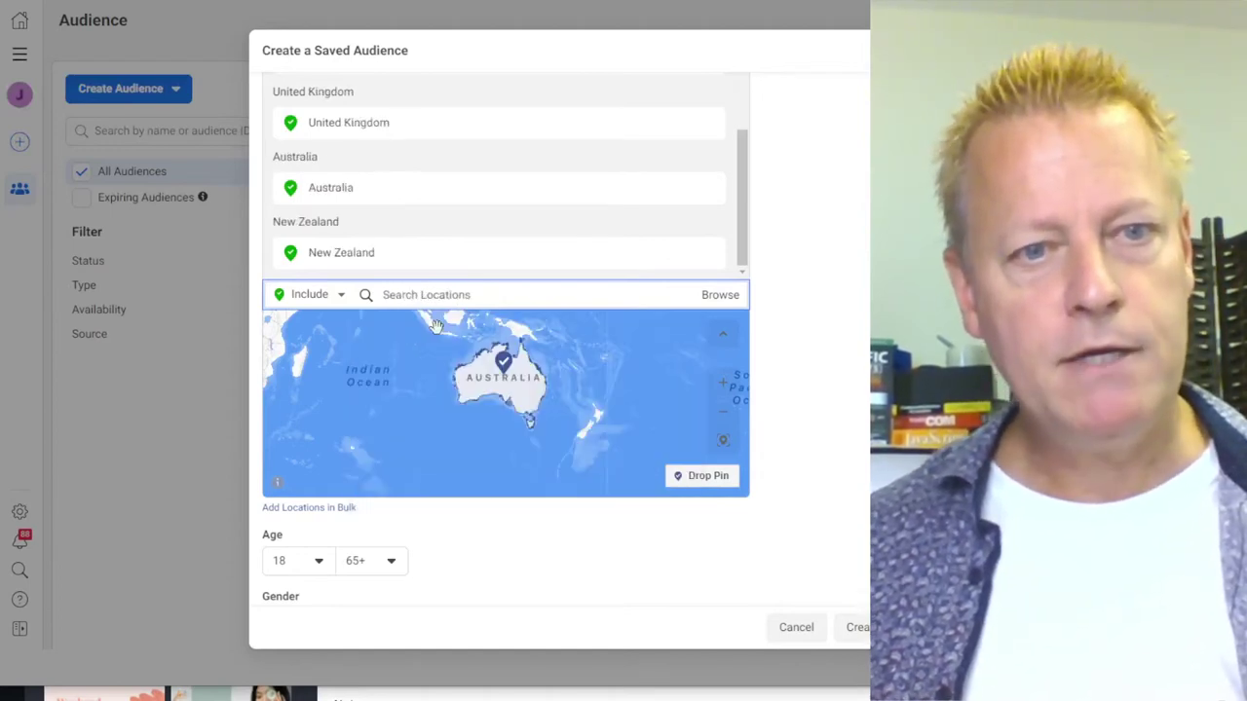
mouse_move(746, 237)
mouse_down()
mouse_move(741, 159)
mouse_move(746, 256)
mouse_up()
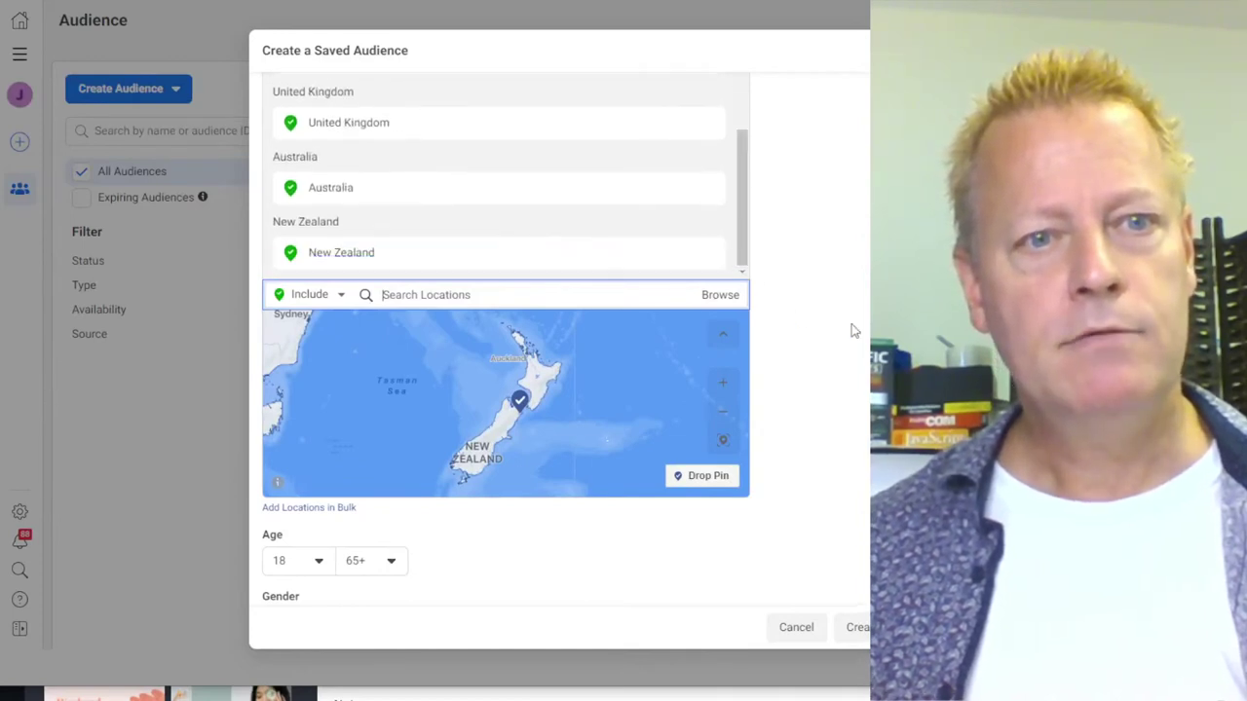
scroll(544, 478, down, 2)
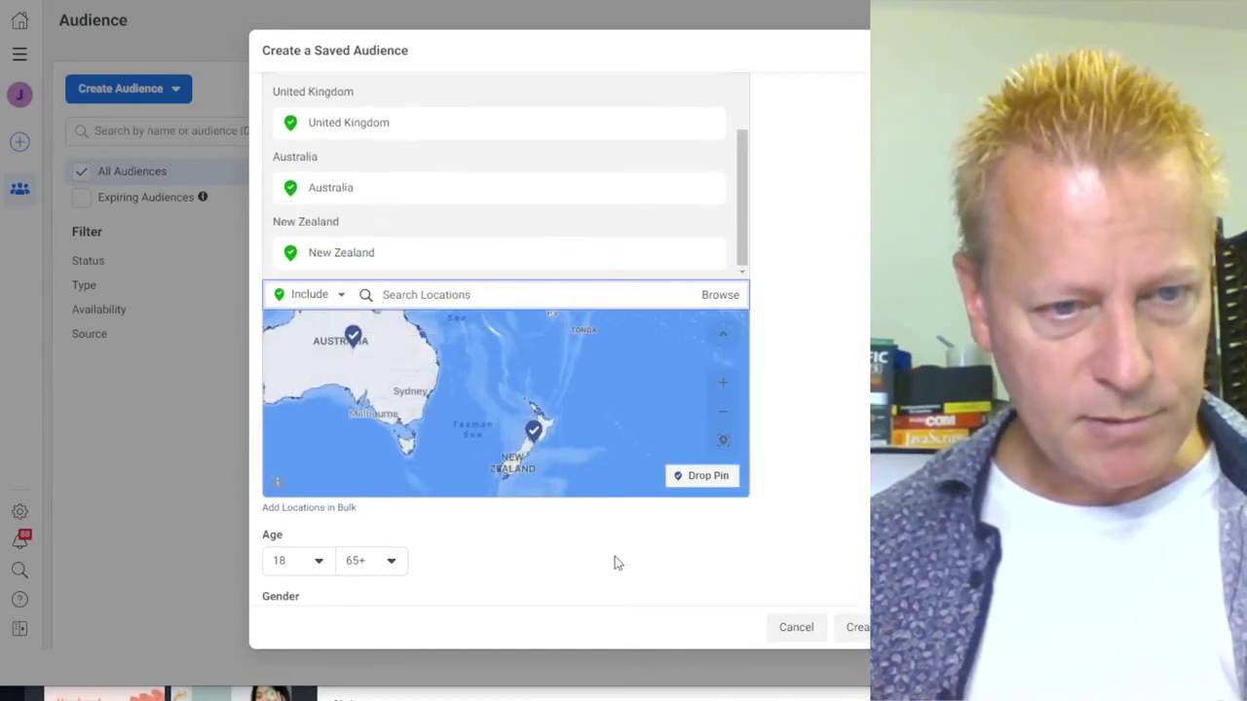
scroll(615, 562, down, 3)
Set the audience age range to 30 minimum and 60 maximum
click(318, 286)
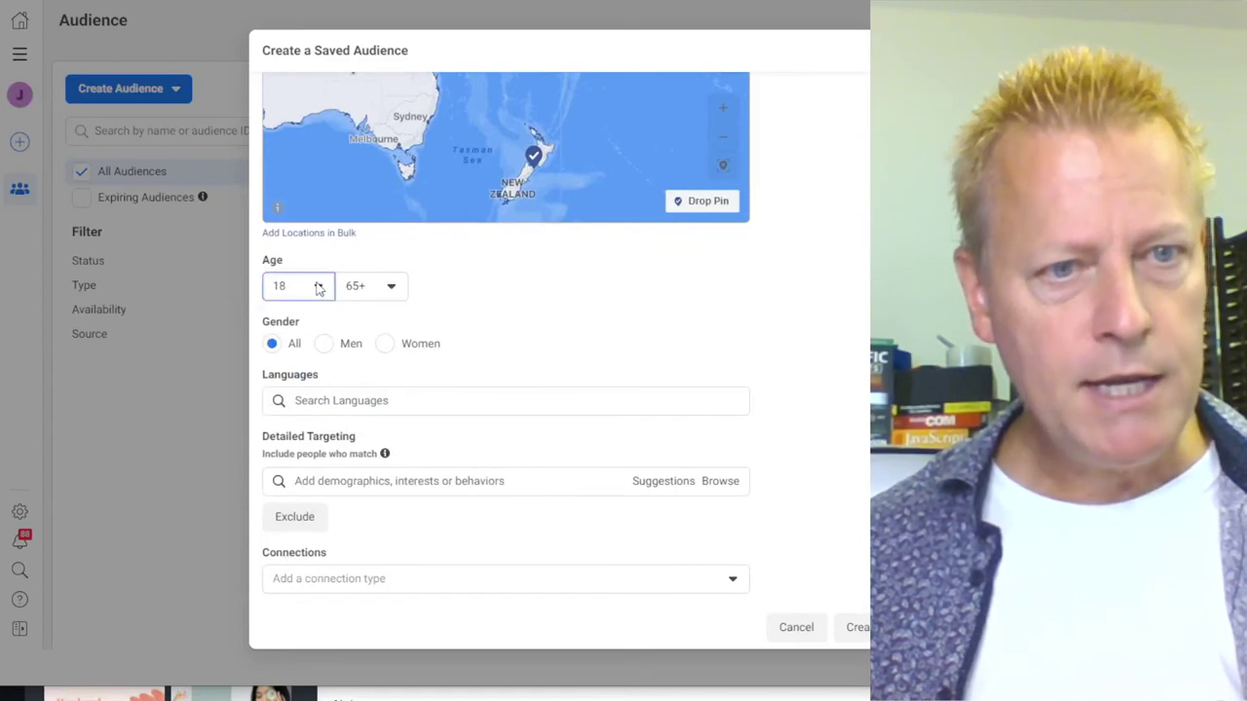
scroll(331, 390, down, 1)
scroll(326, 432, down, 6)
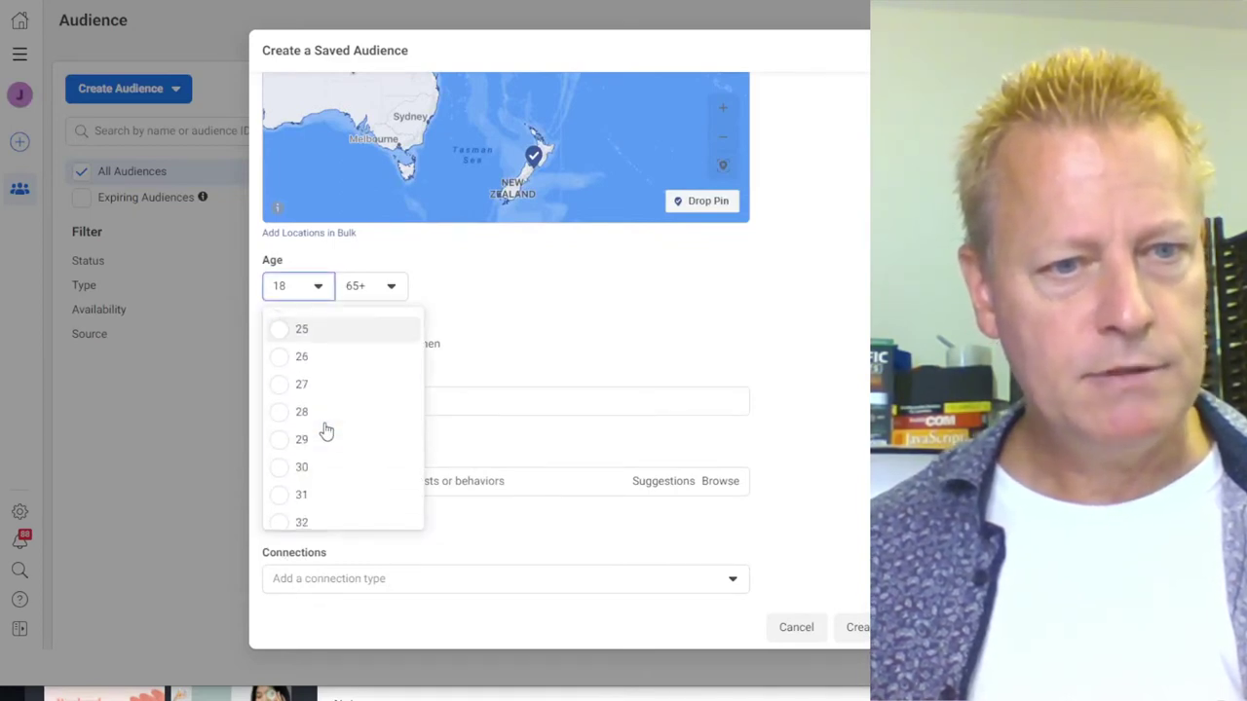
click(289, 390)
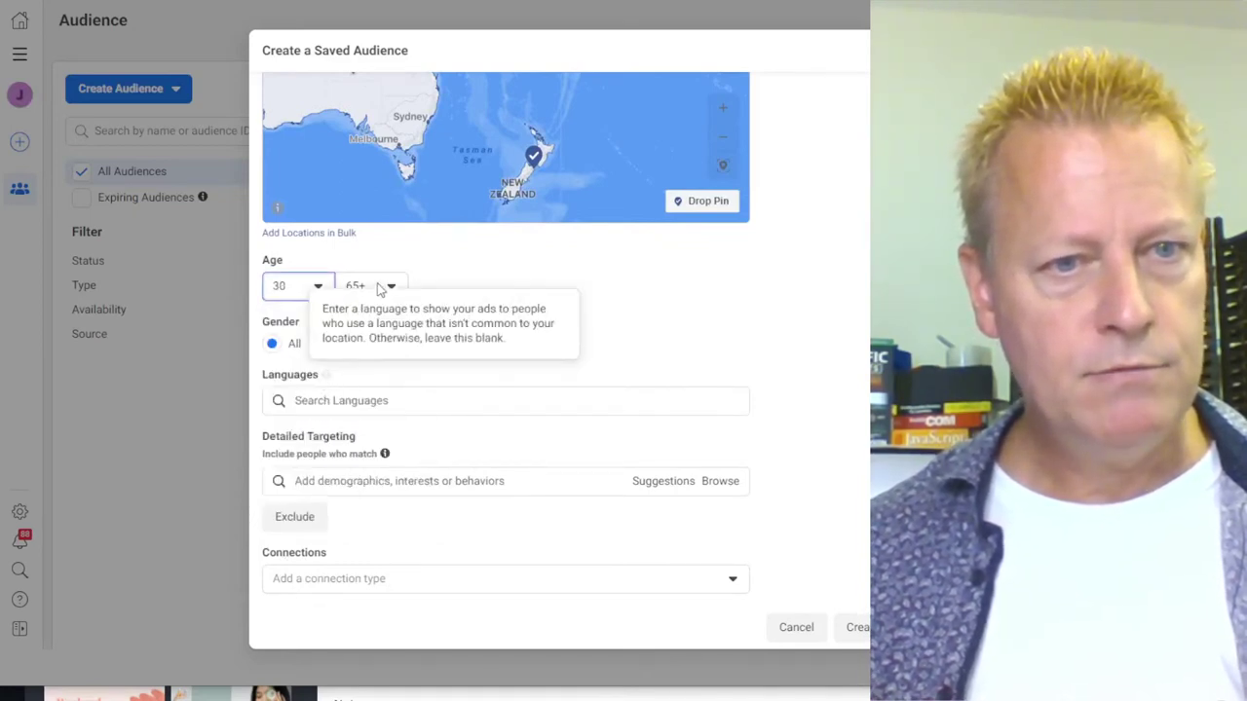
click(395, 290)
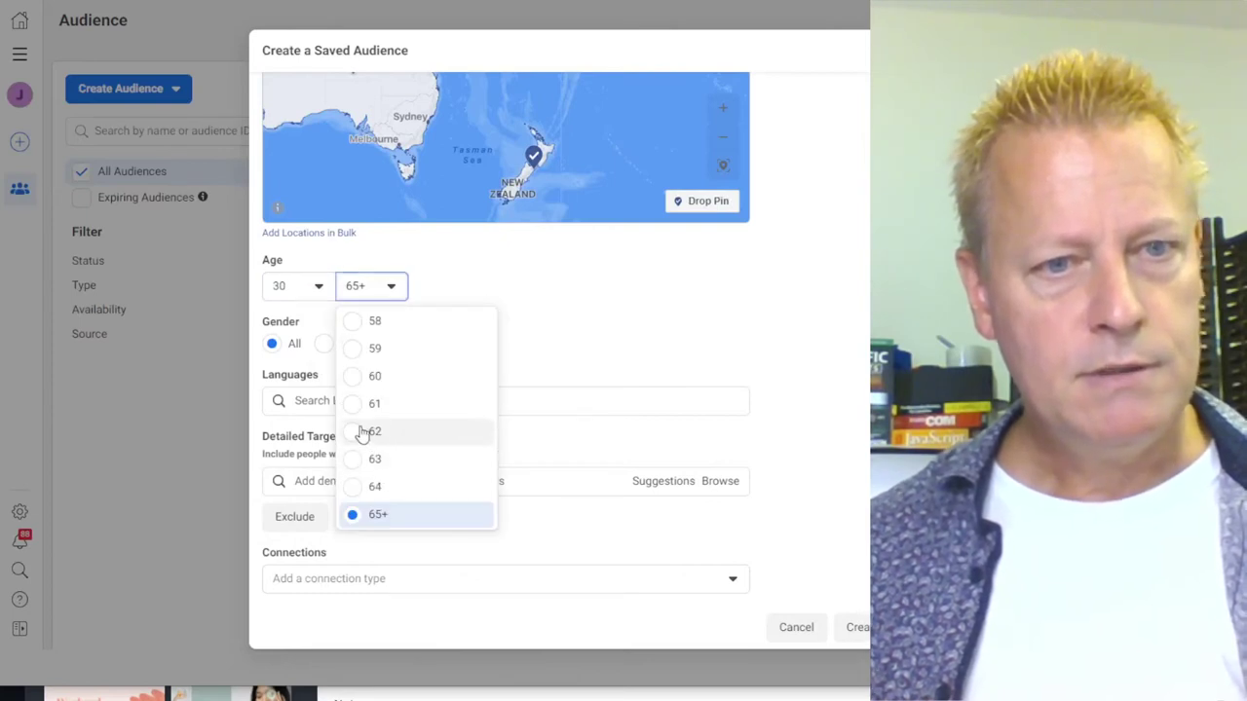
click(359, 380)
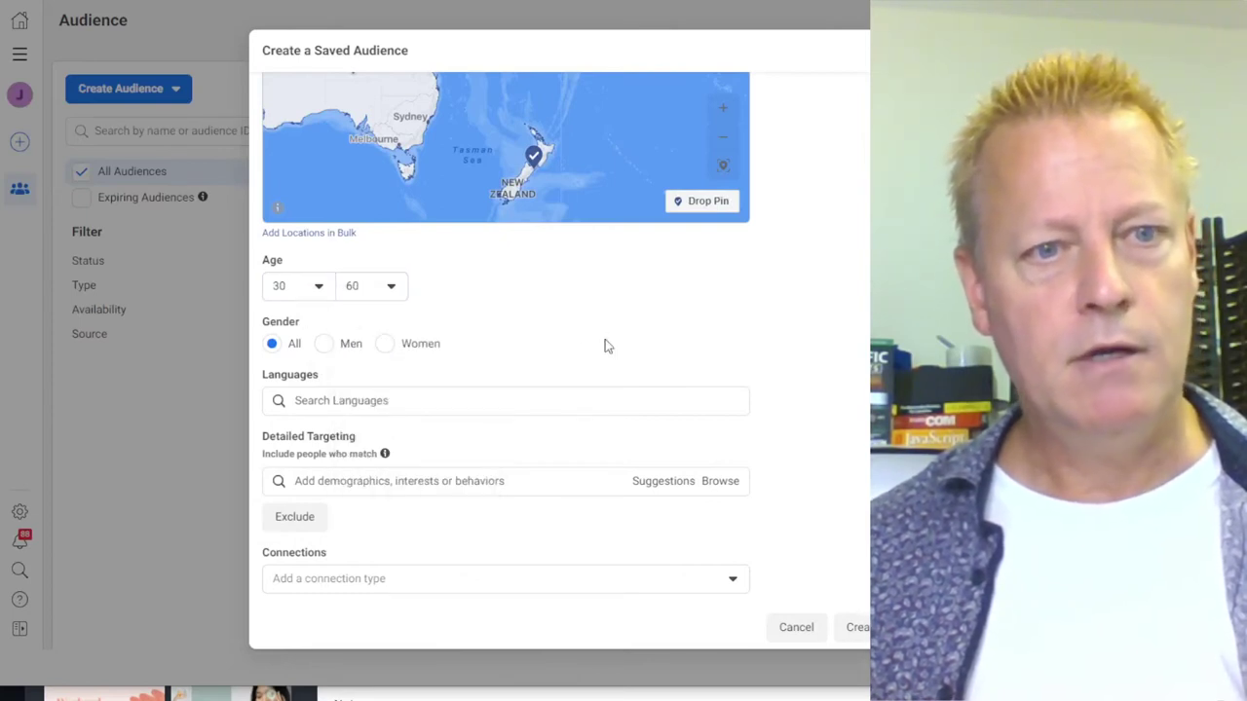
Target English (All) as the language and leave Connections unset
click(421, 399)
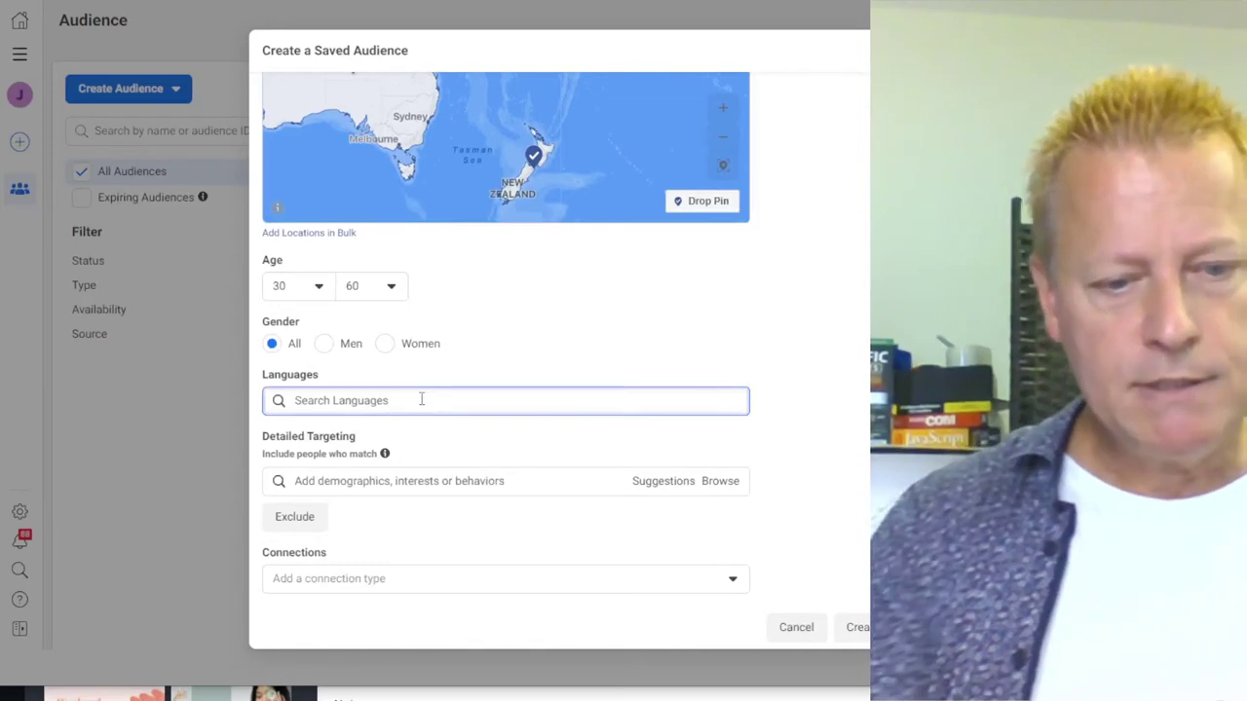
text(english)
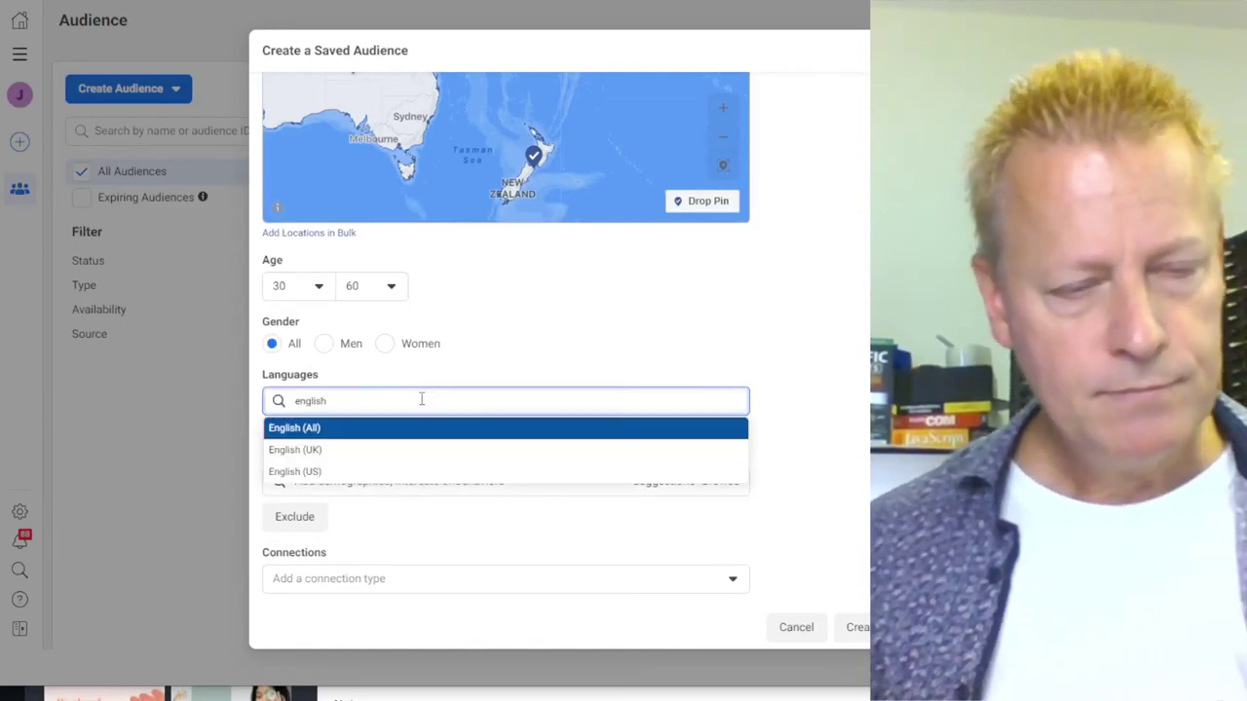
click(379, 428)
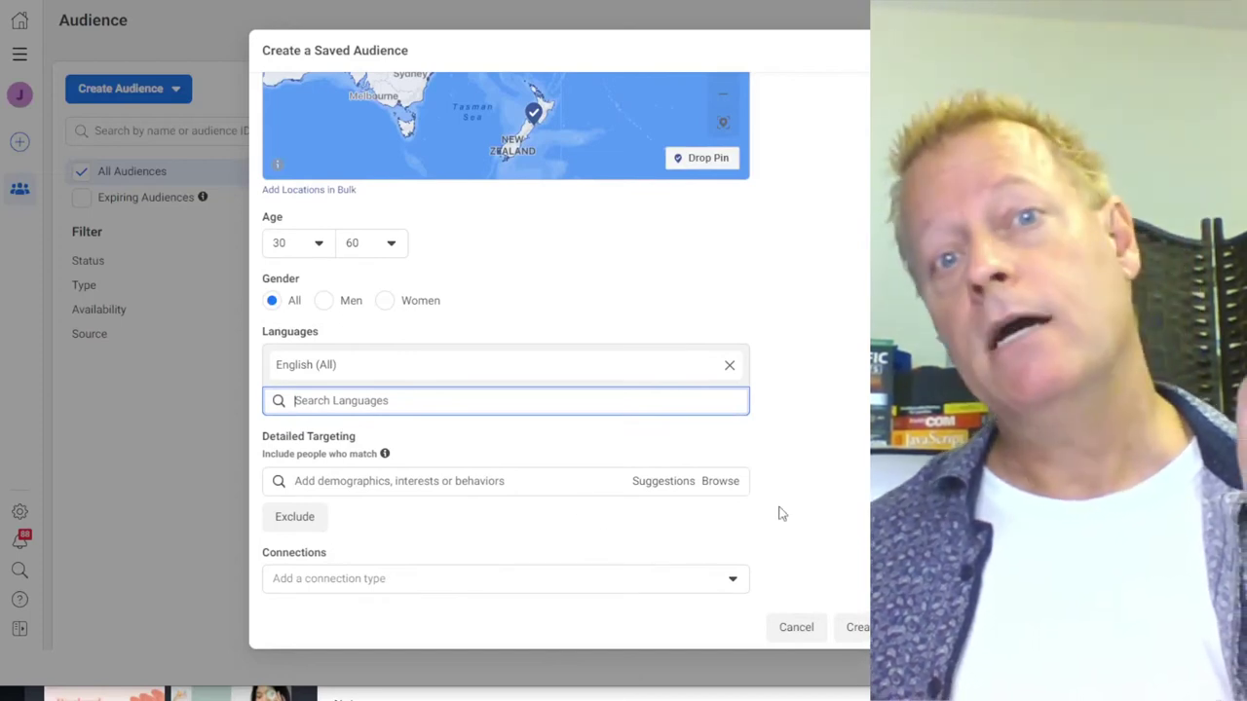
click(431, 579)
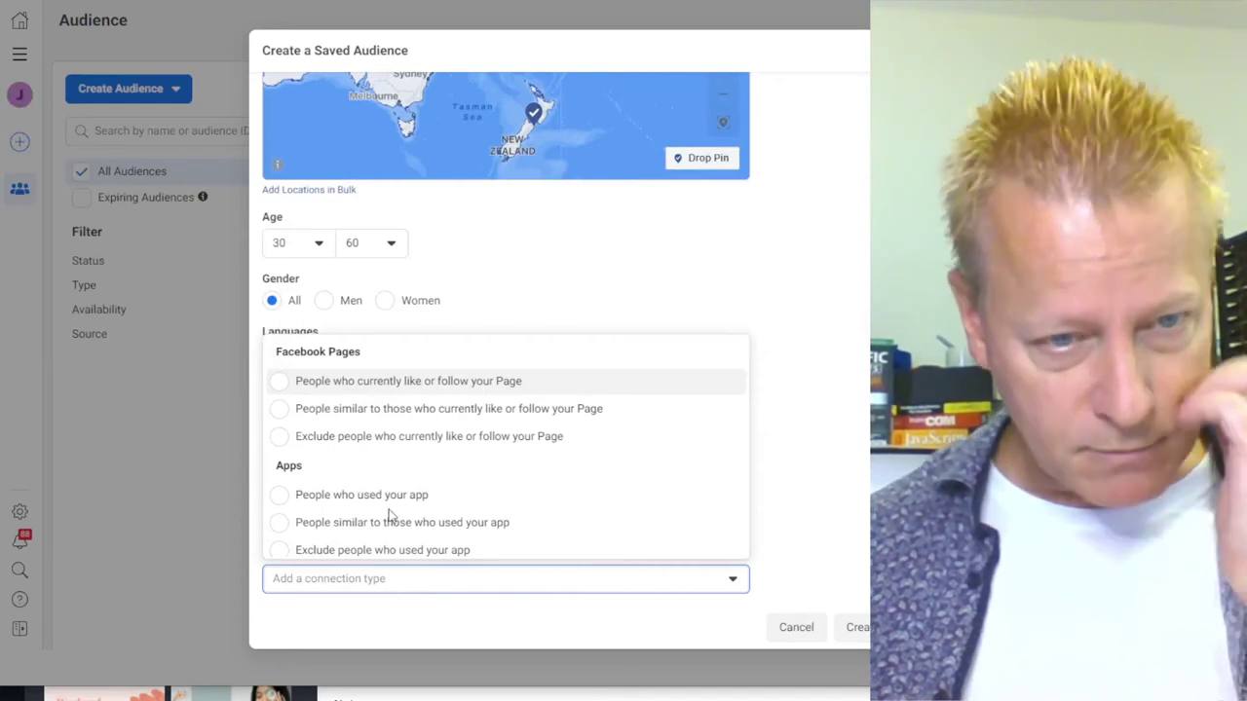
click(818, 515)
scroll(818, 515, up, 2)
scroll(579, 500, down, 2)
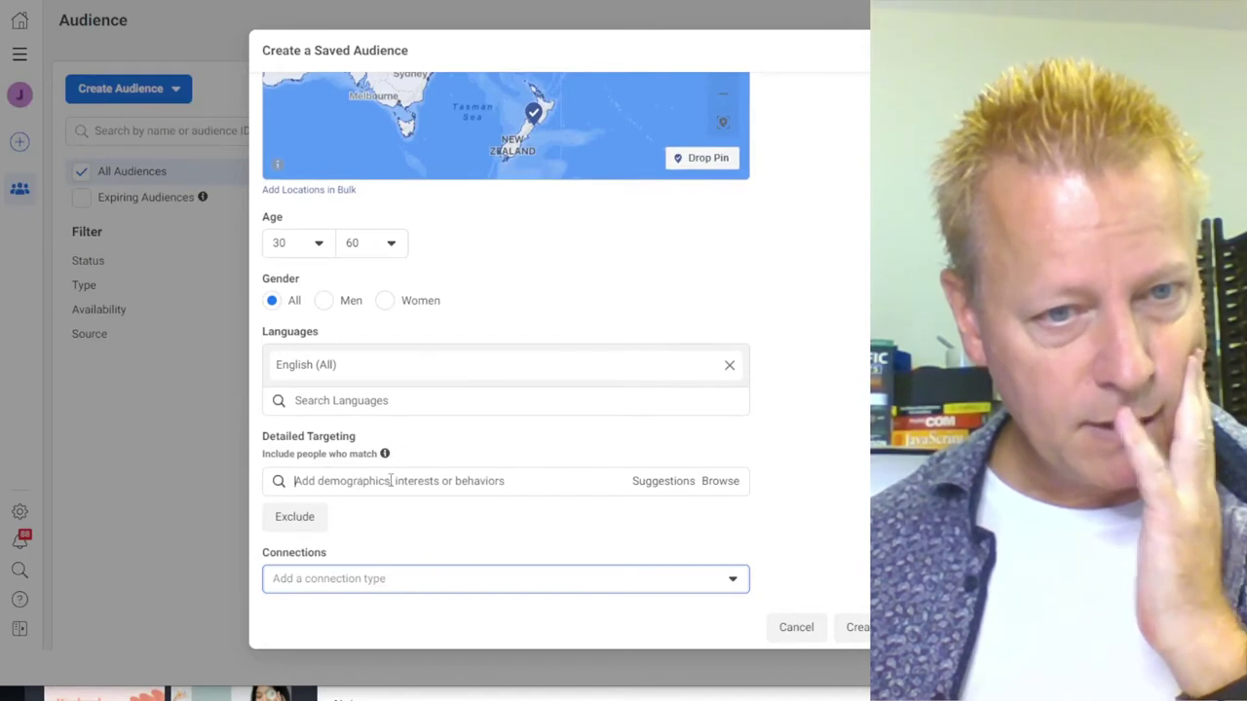
click(391, 481)
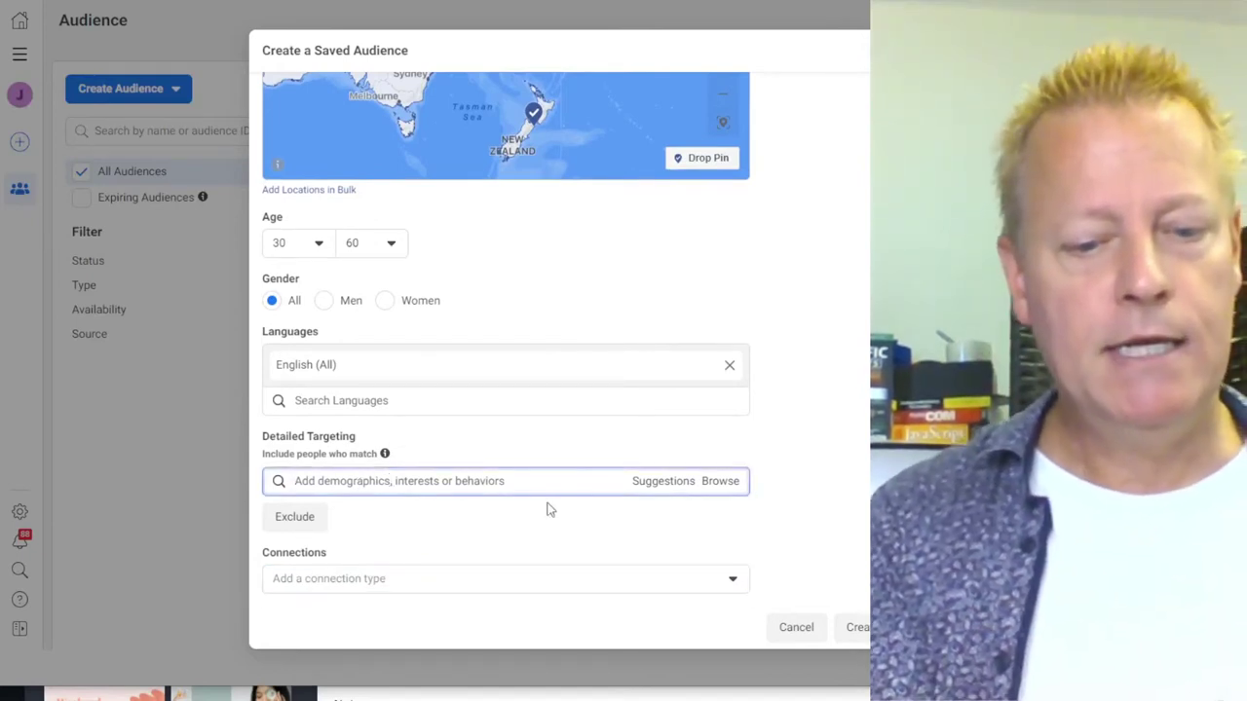
Add the Tony Robbins interest after removing a wrong suggestion, then close the empty results
text(tony robins)
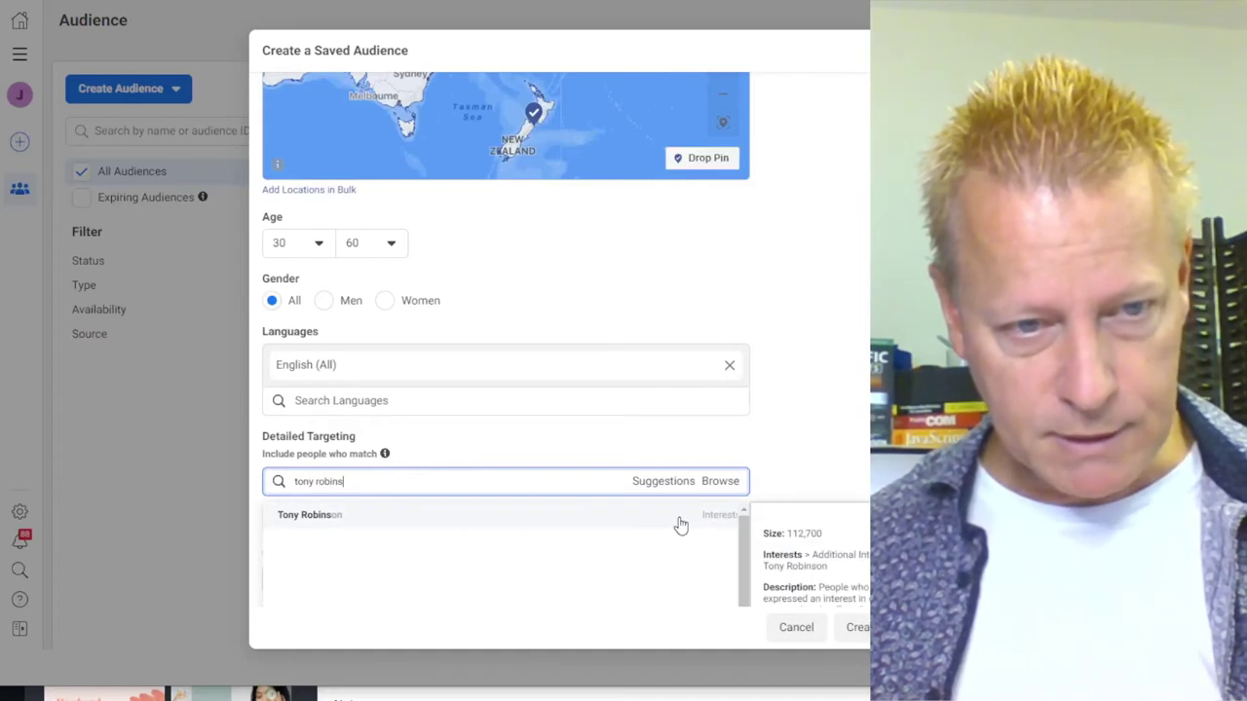
click(680, 521)
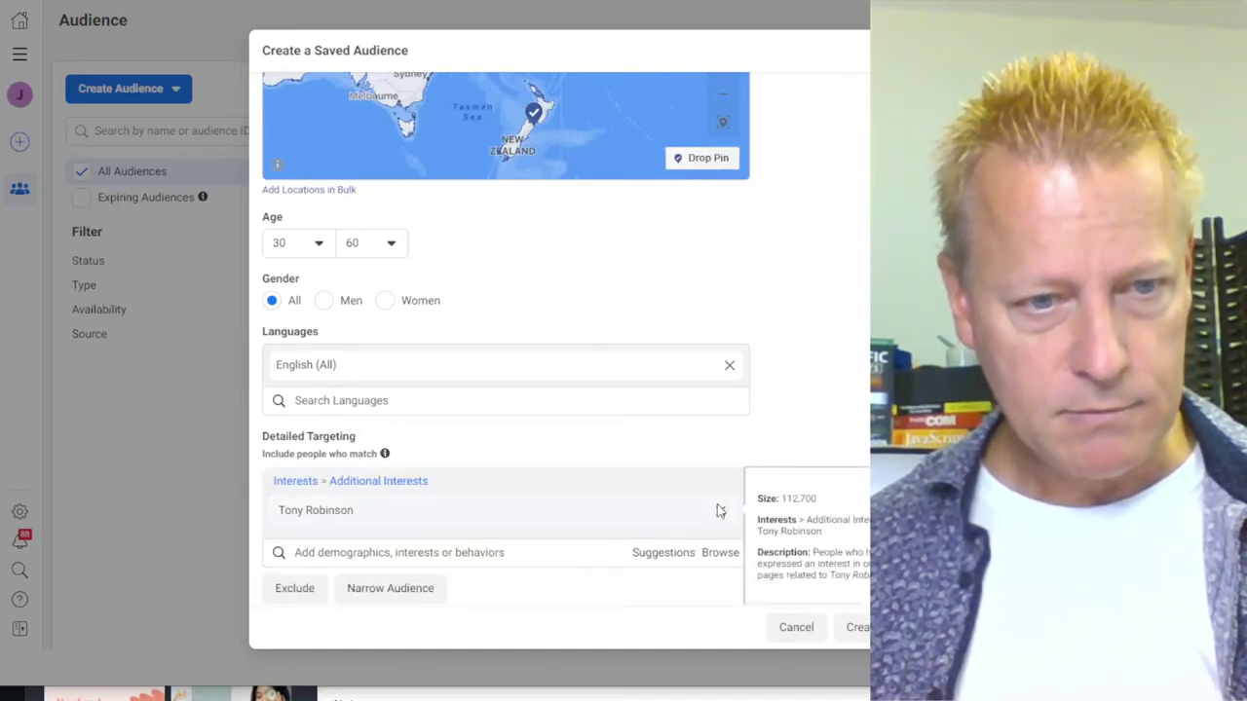
click(717, 512)
click(440, 481)
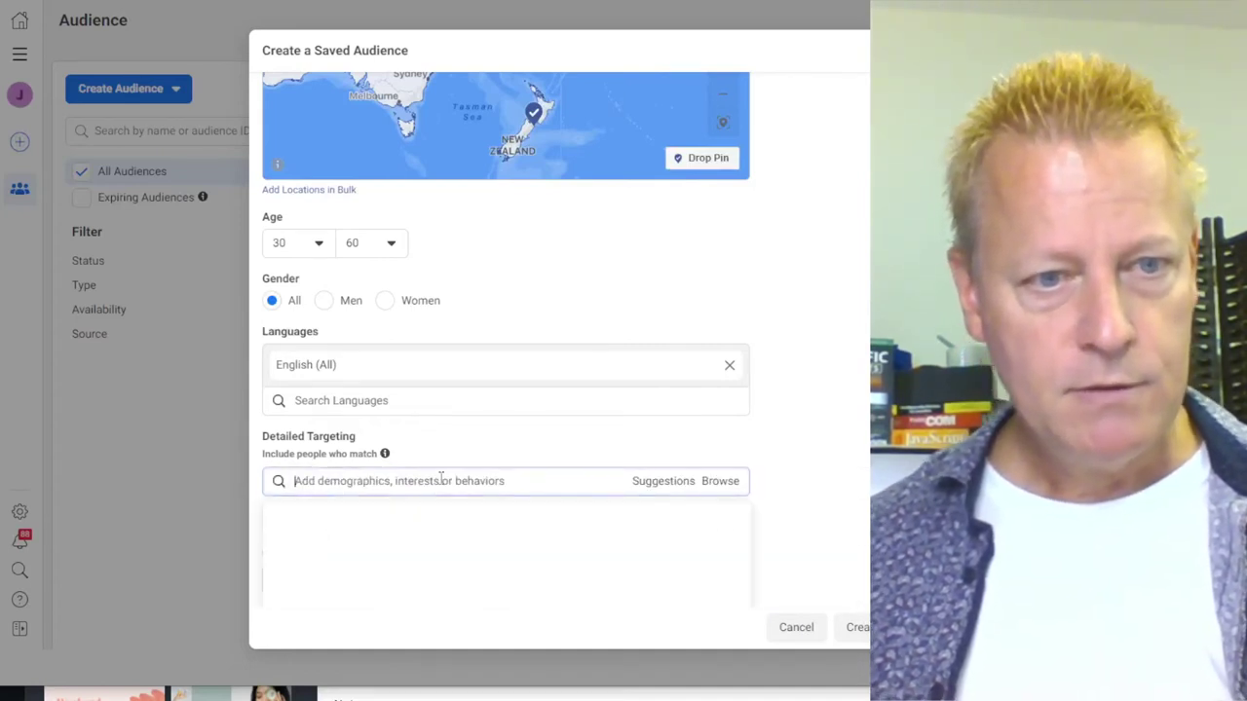
text(tony robins)
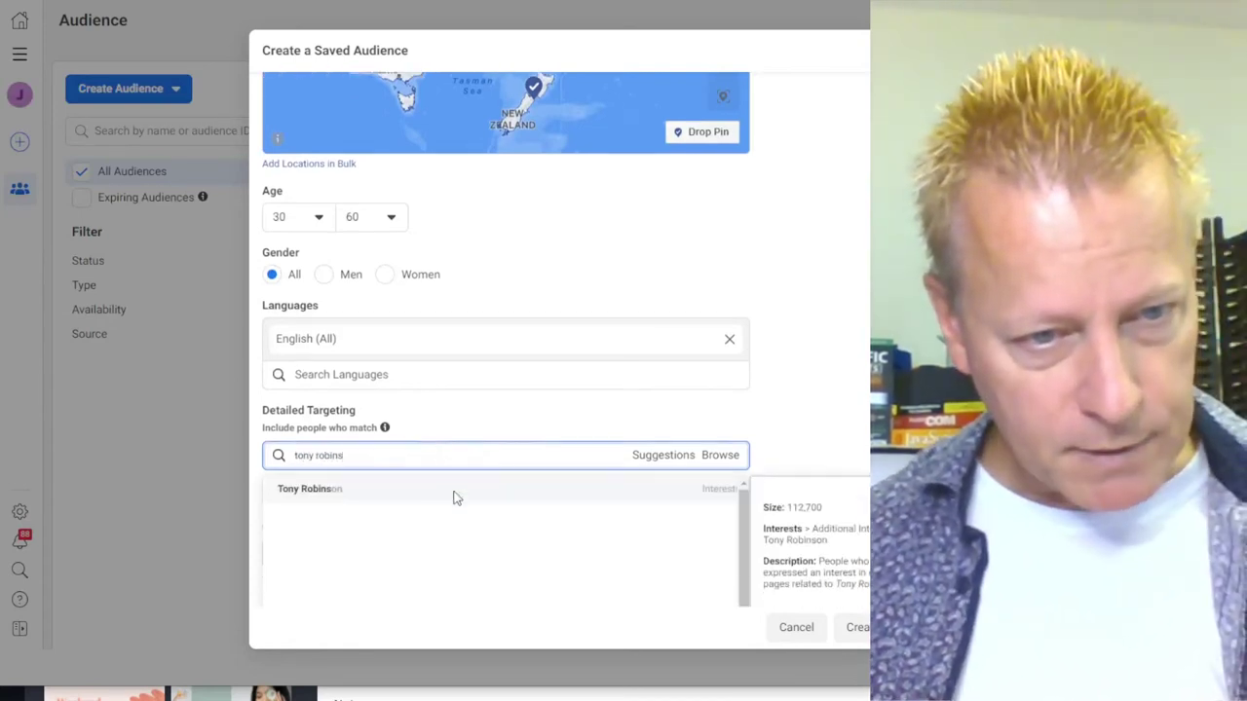
key(Escape)
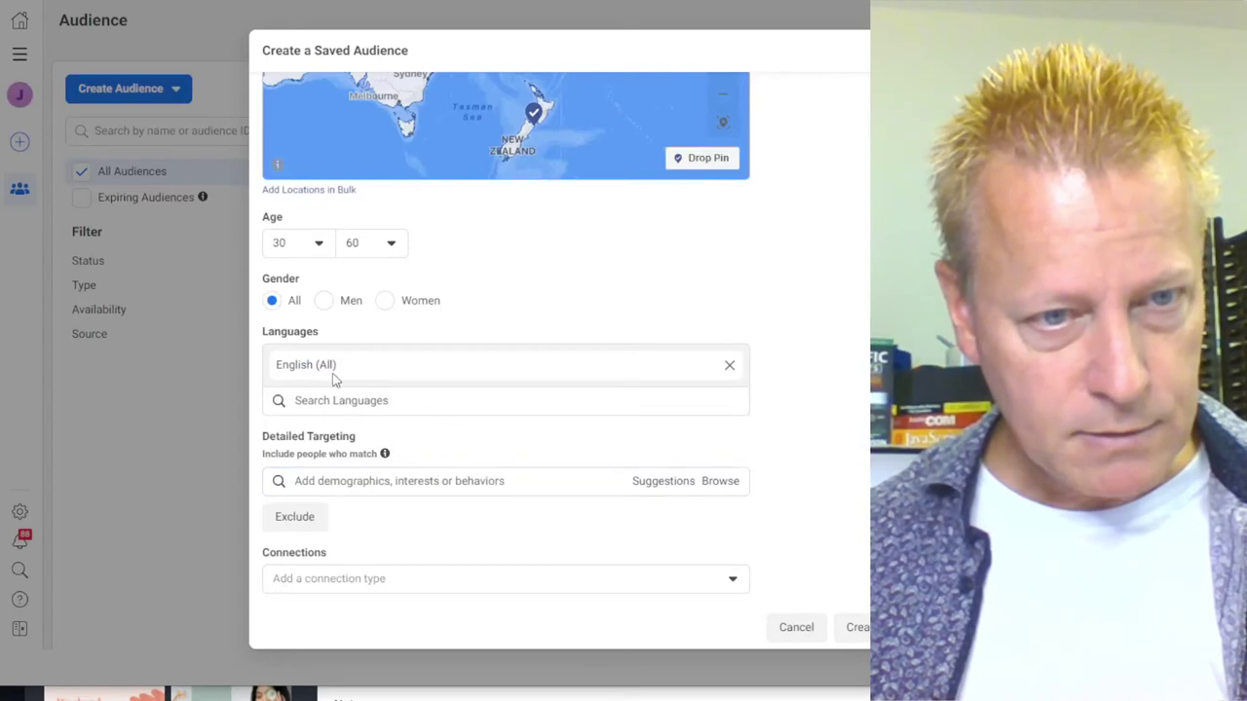
click(398, 480)
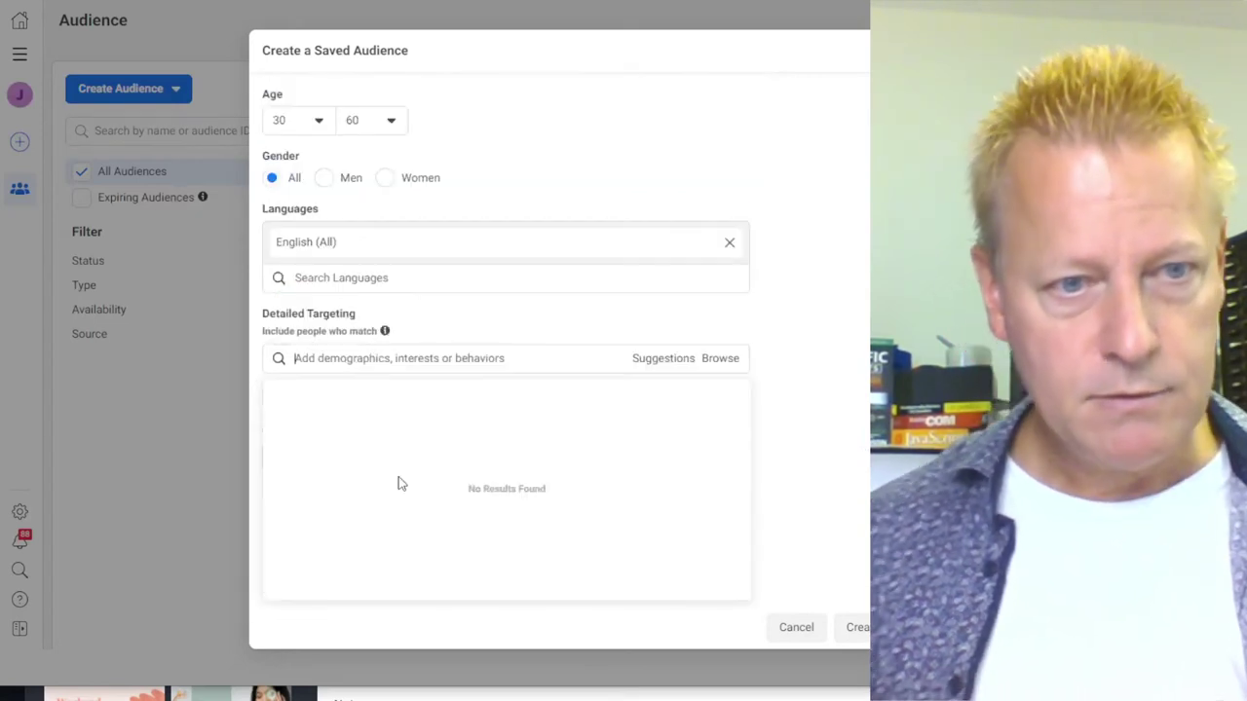
text(tony robbins)
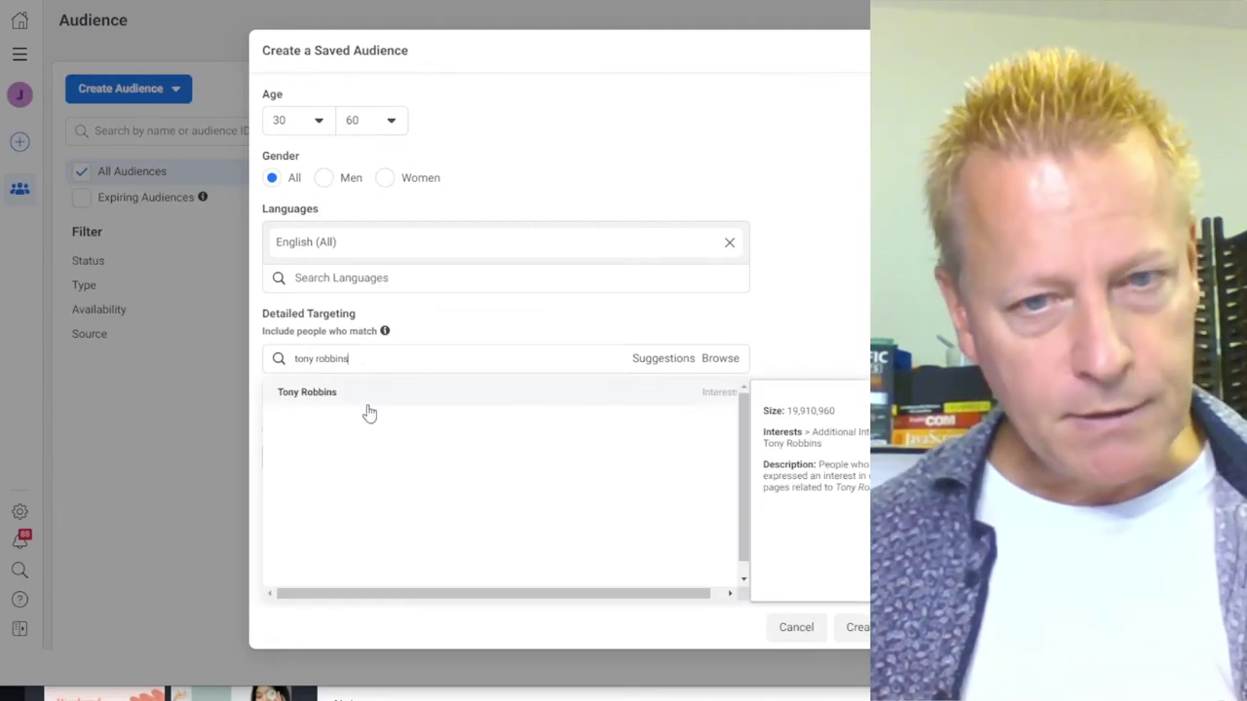
click(668, 398)
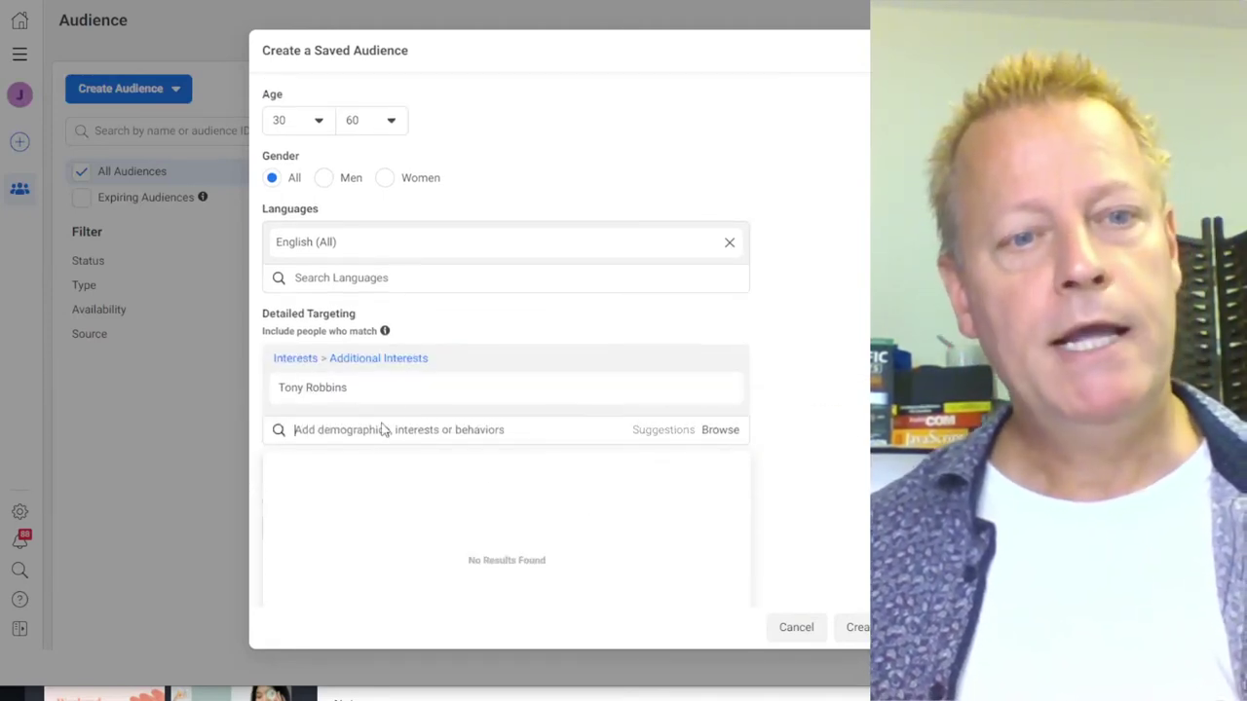
mouse_move(402, 399)
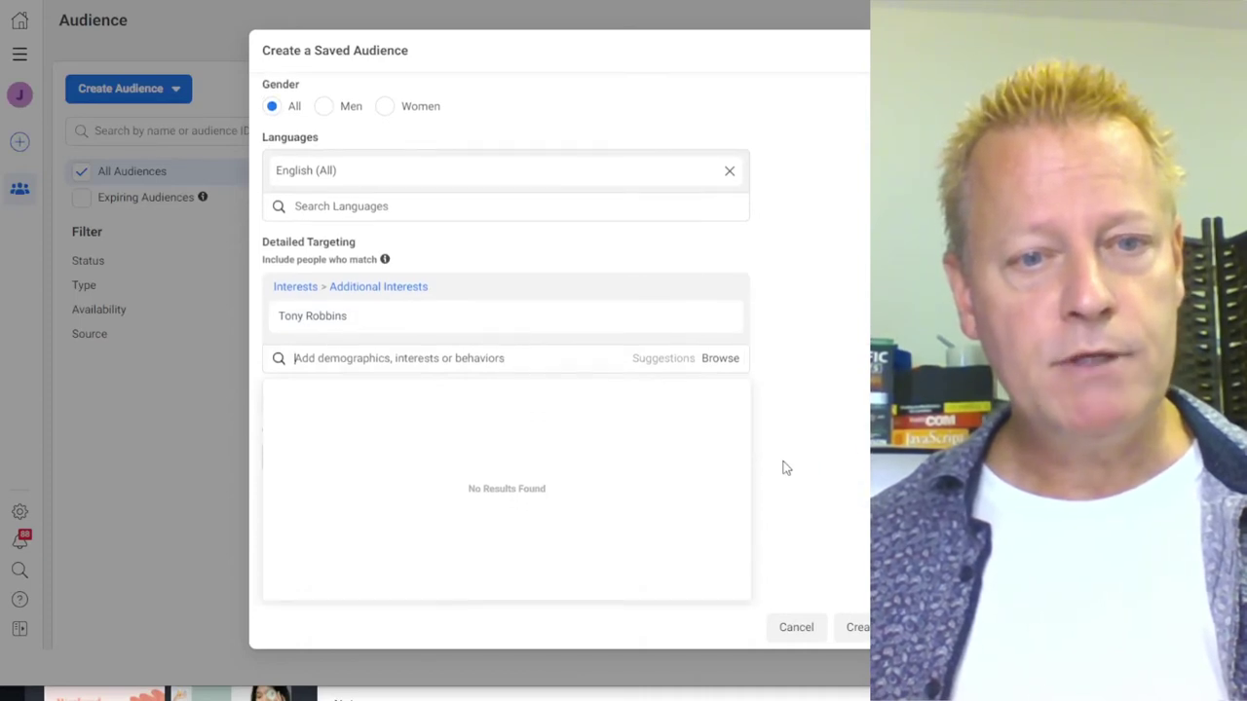
click(831, 445)
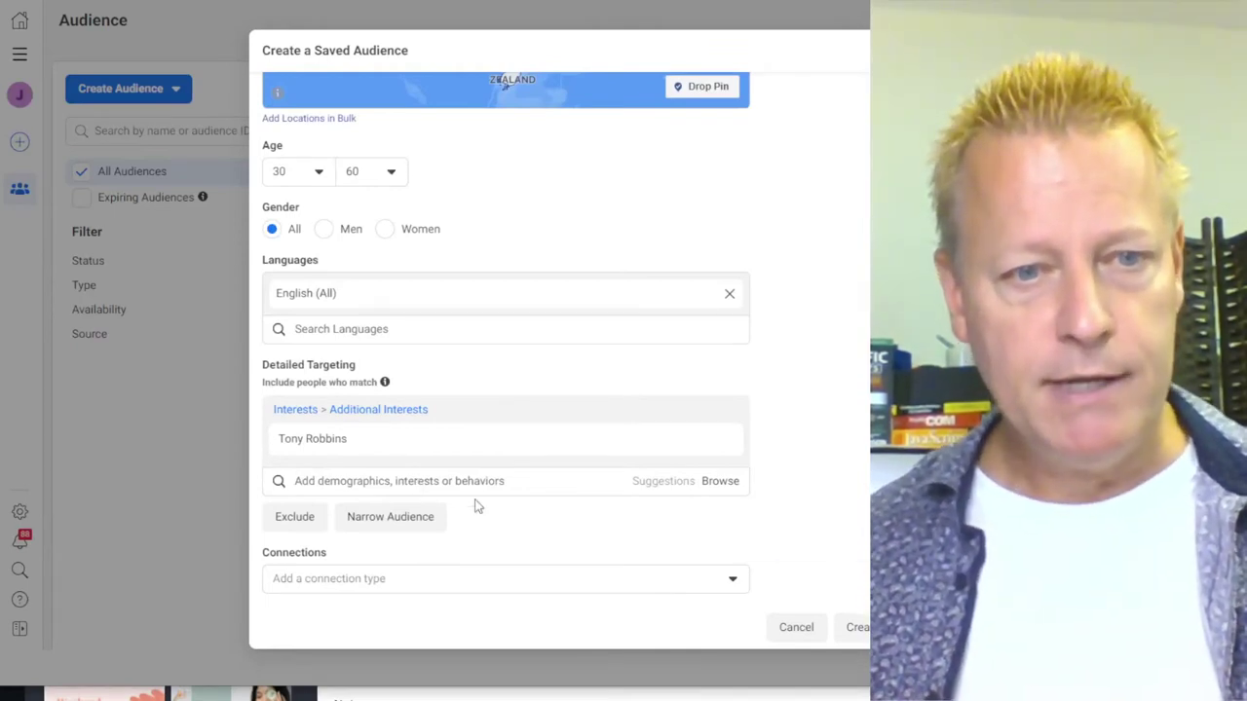
Narrow the audience to people who must also match Entrepreneurship
click(392, 518)
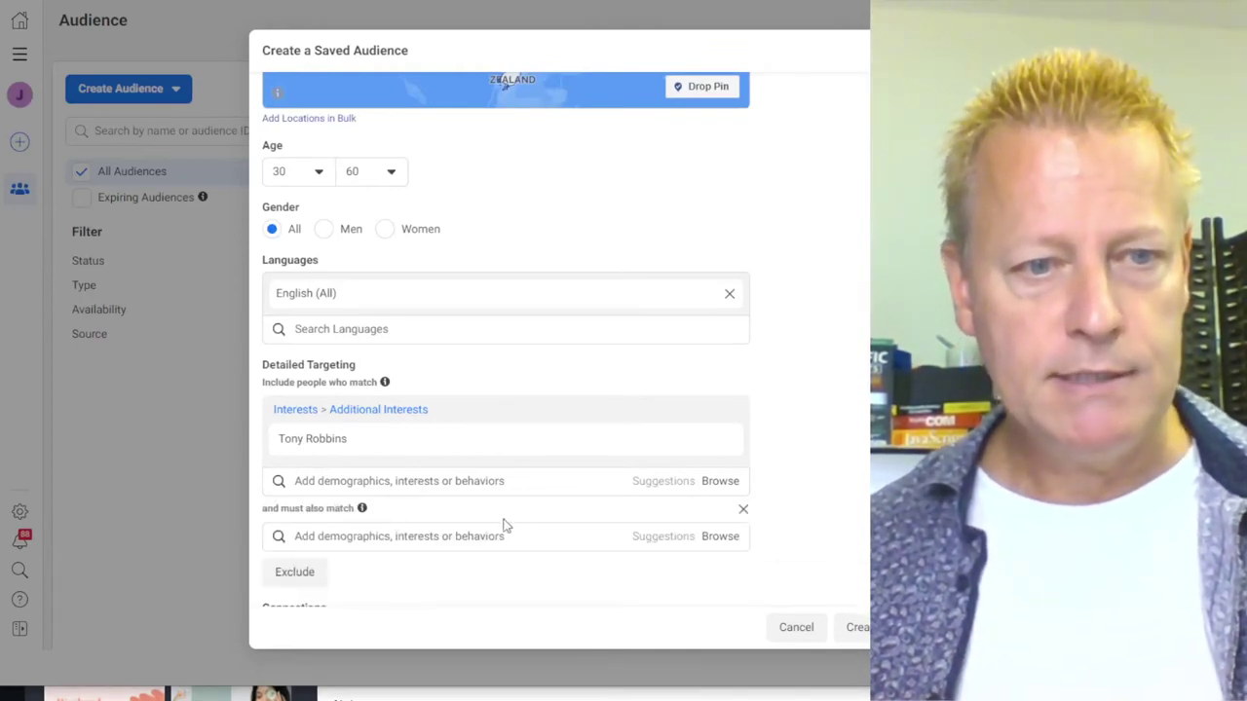
click(407, 536)
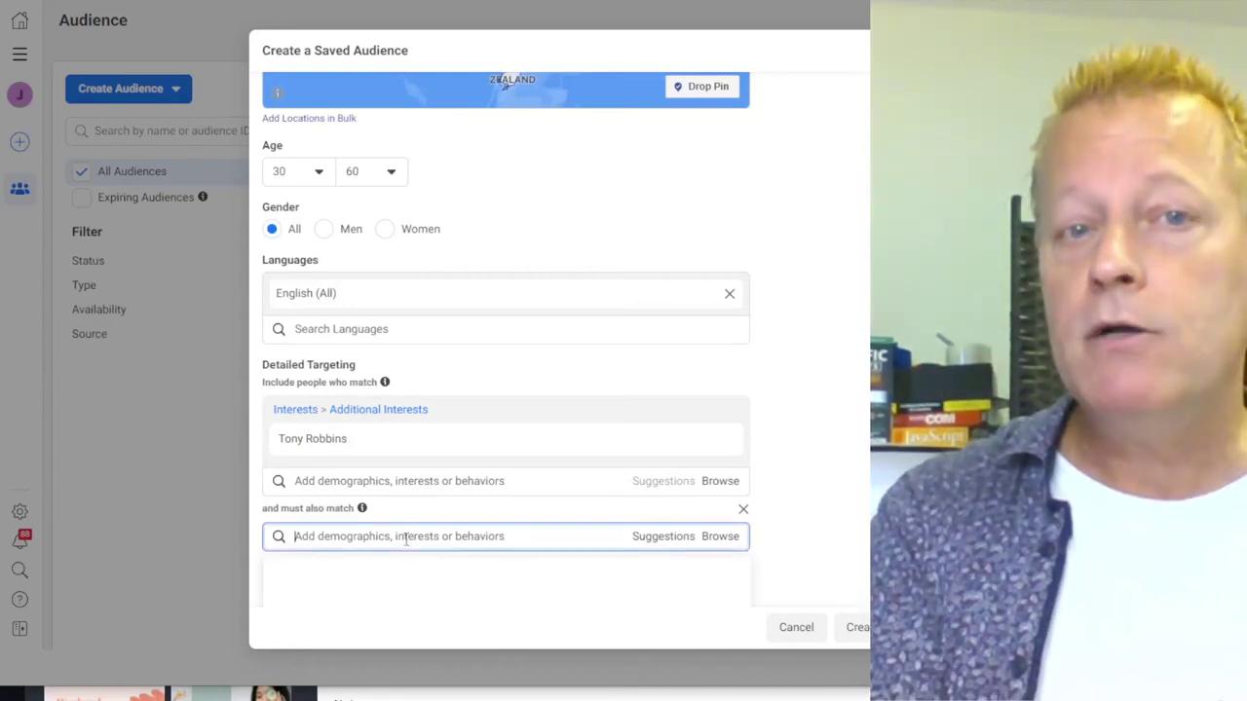
text(dick)
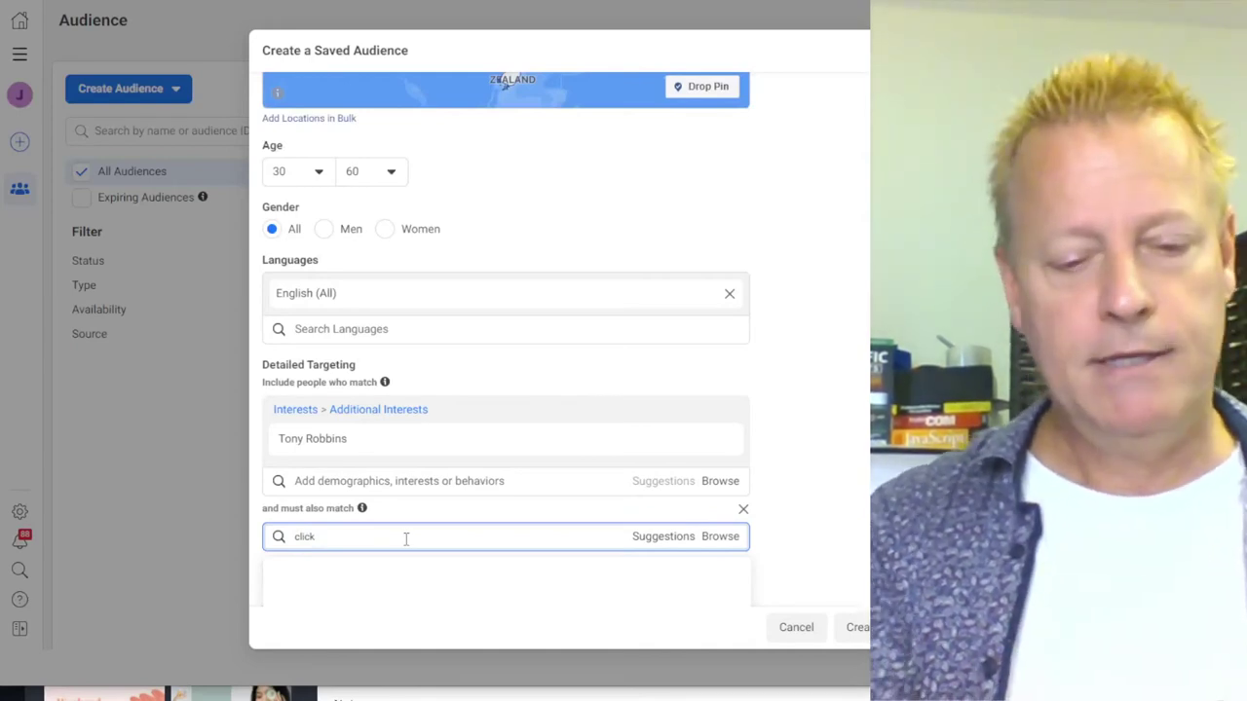
text(bank)
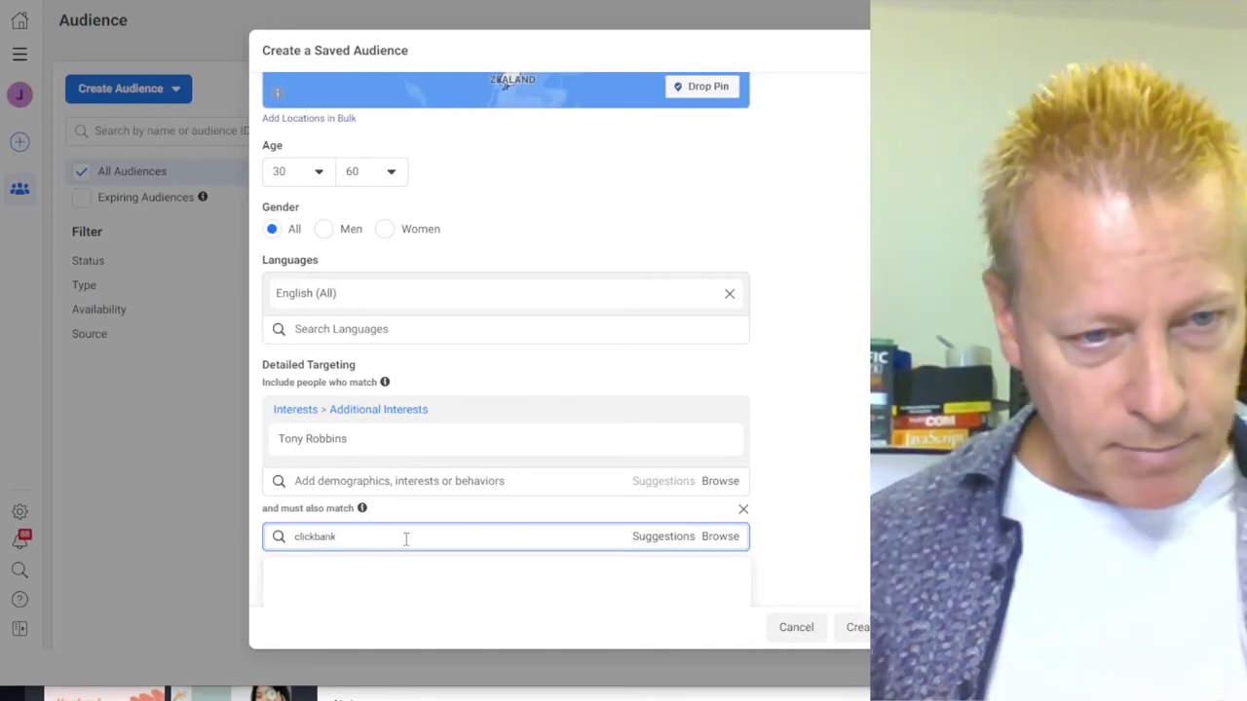
scroll(776, 545, down, 2)
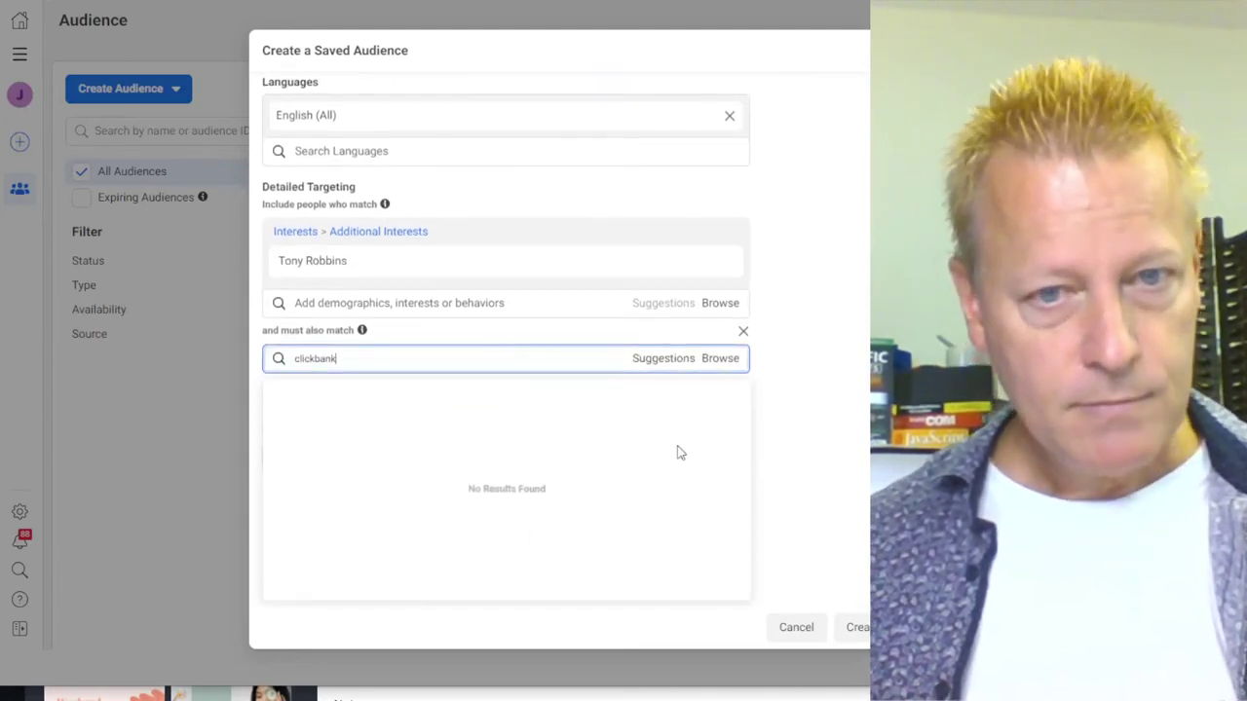
double_click(375, 357)
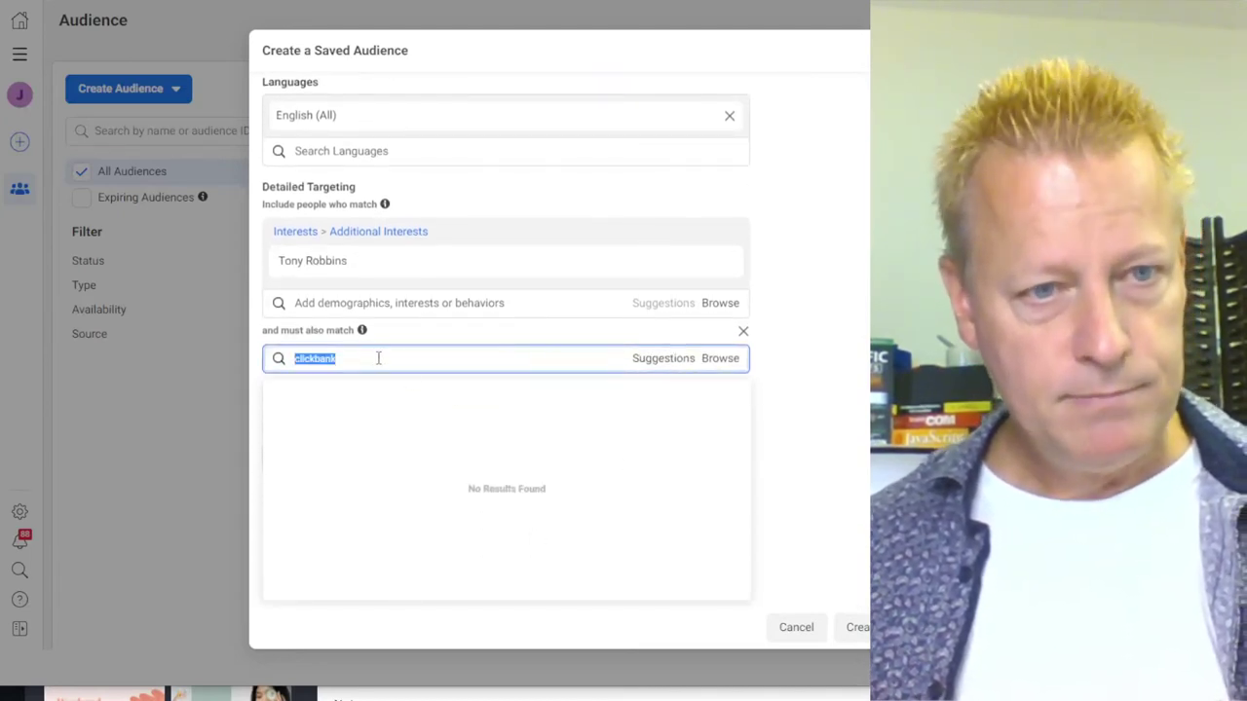
click(378, 357)
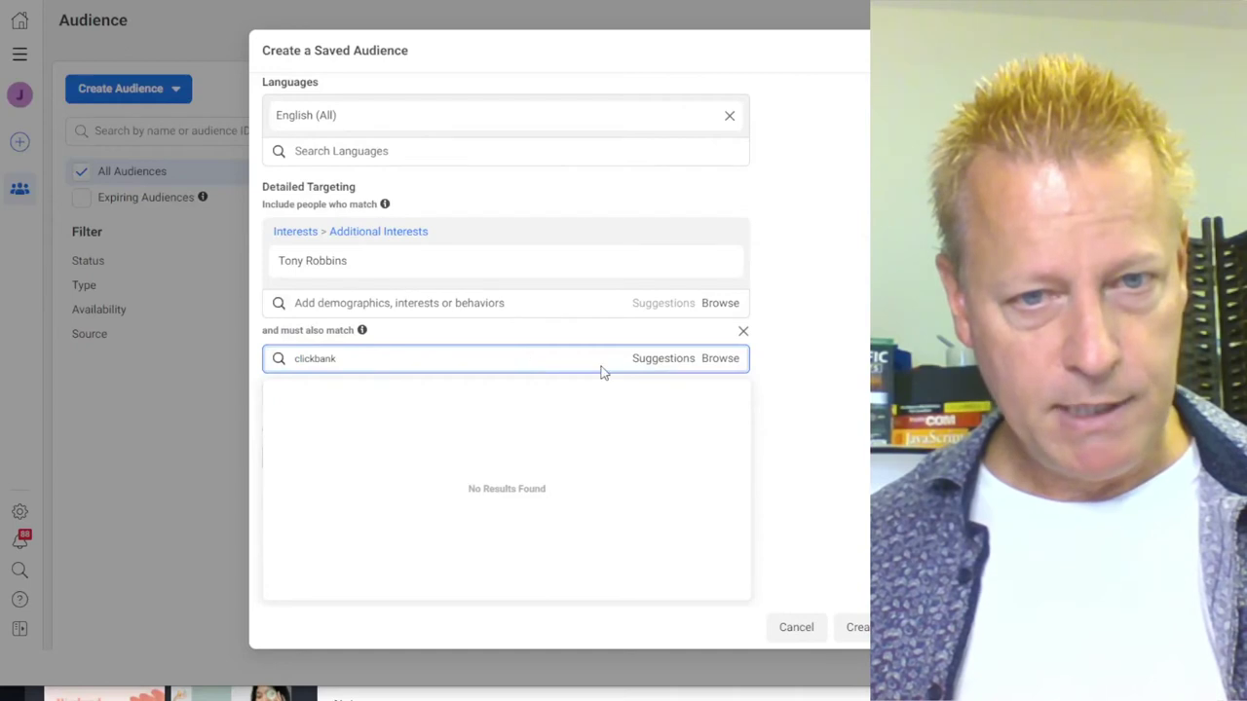
click(657, 361)
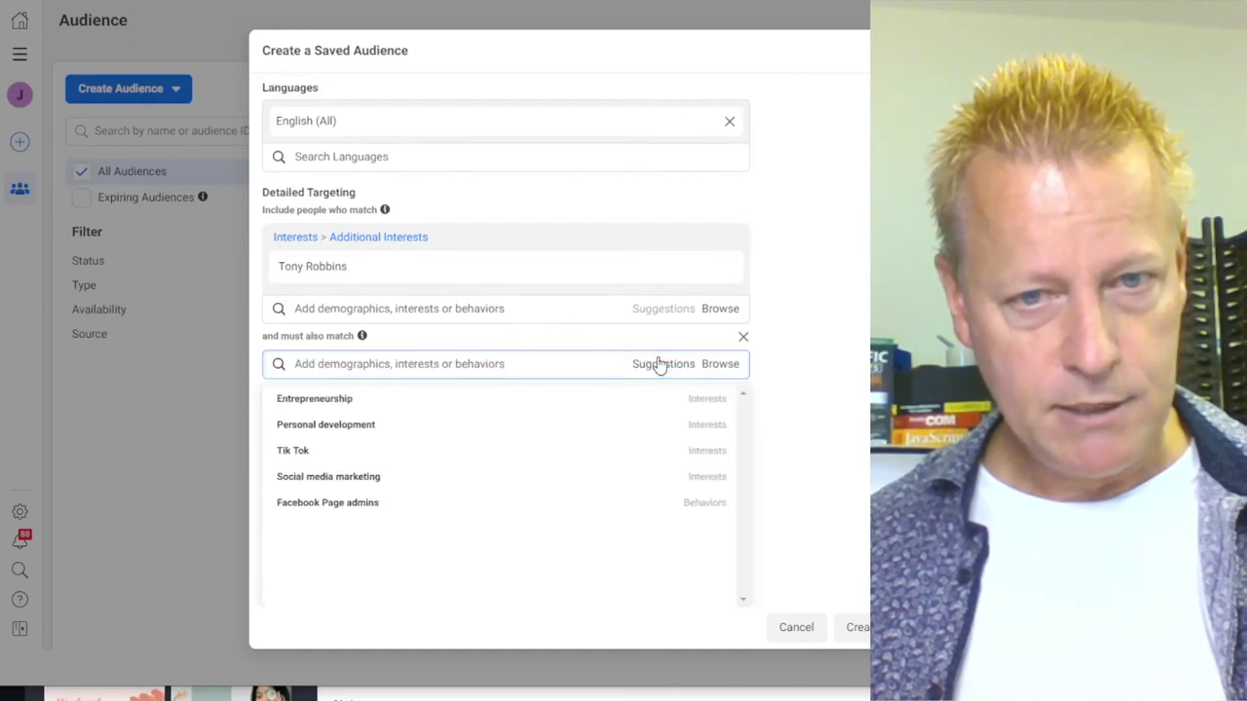
click(363, 401)
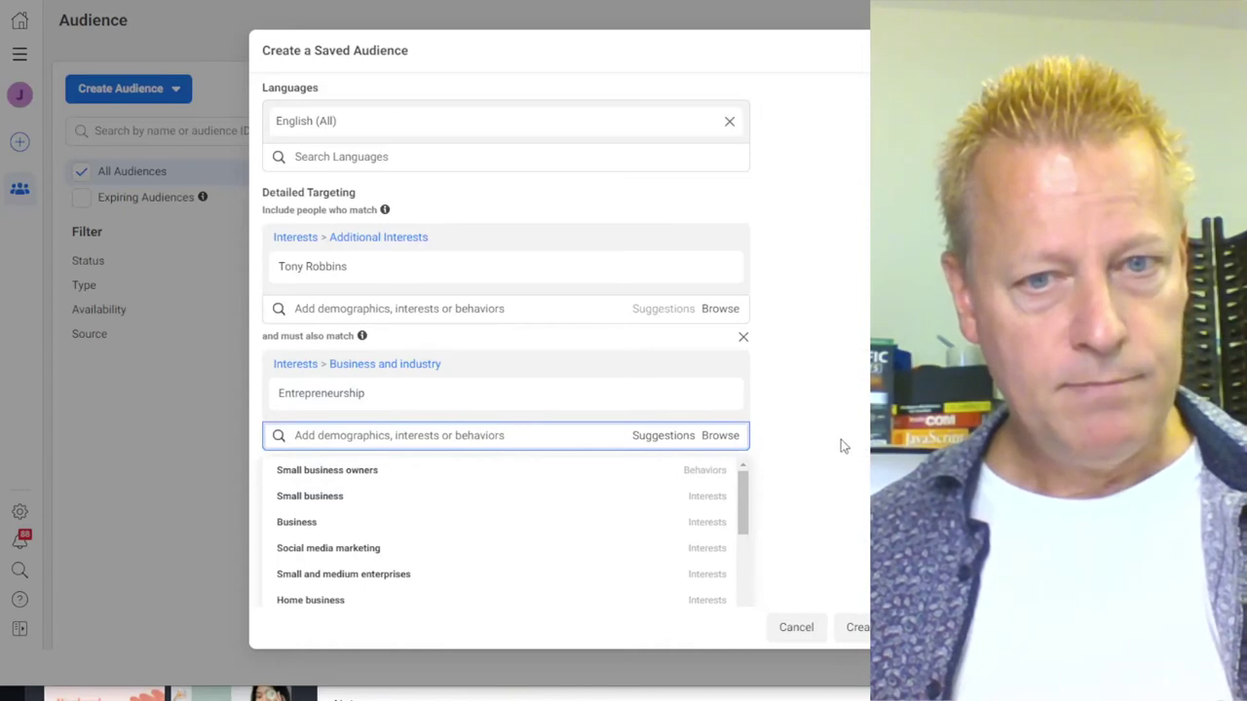
click(841, 446)
Add a further narrowing group requiring Personal development
click(388, 519)
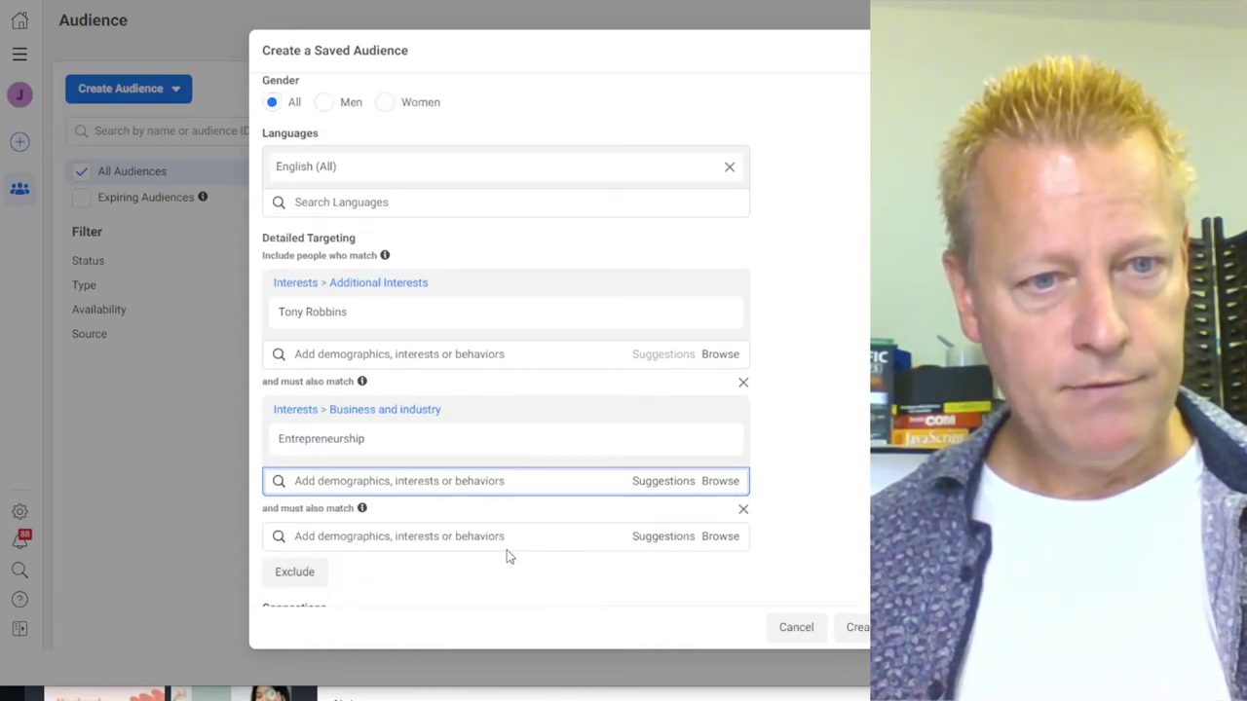
click(662, 536)
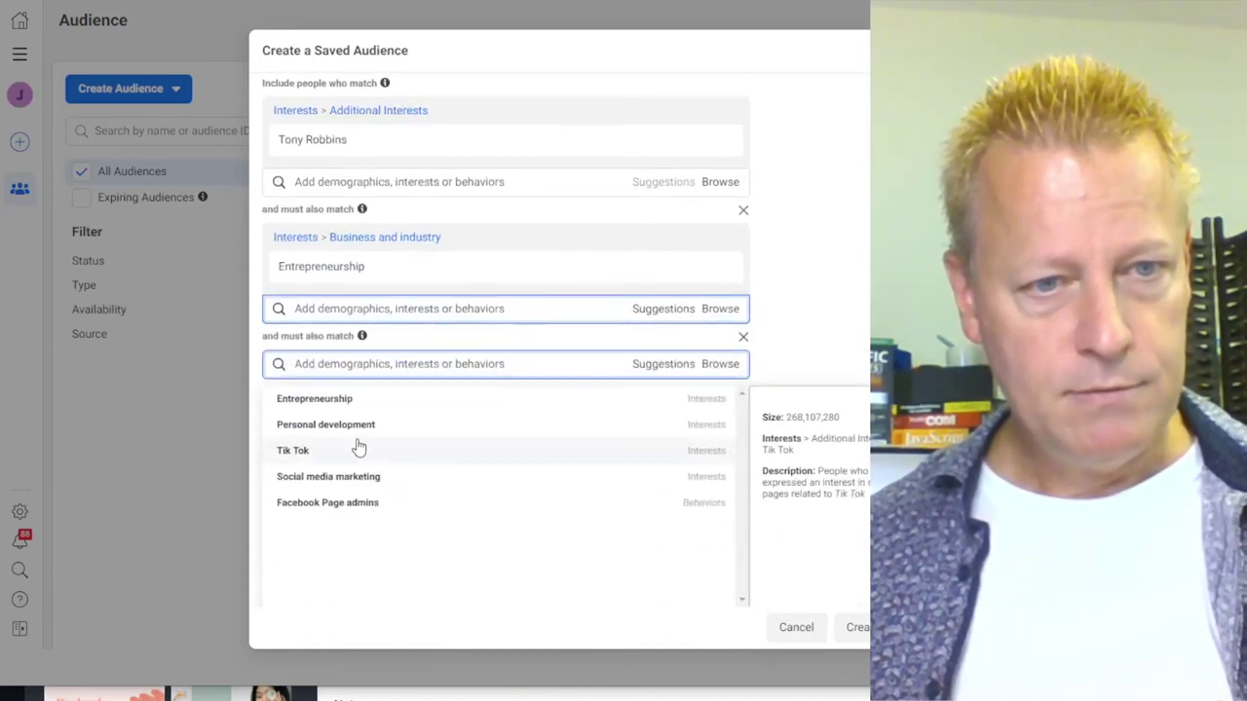
click(349, 433)
click(843, 417)
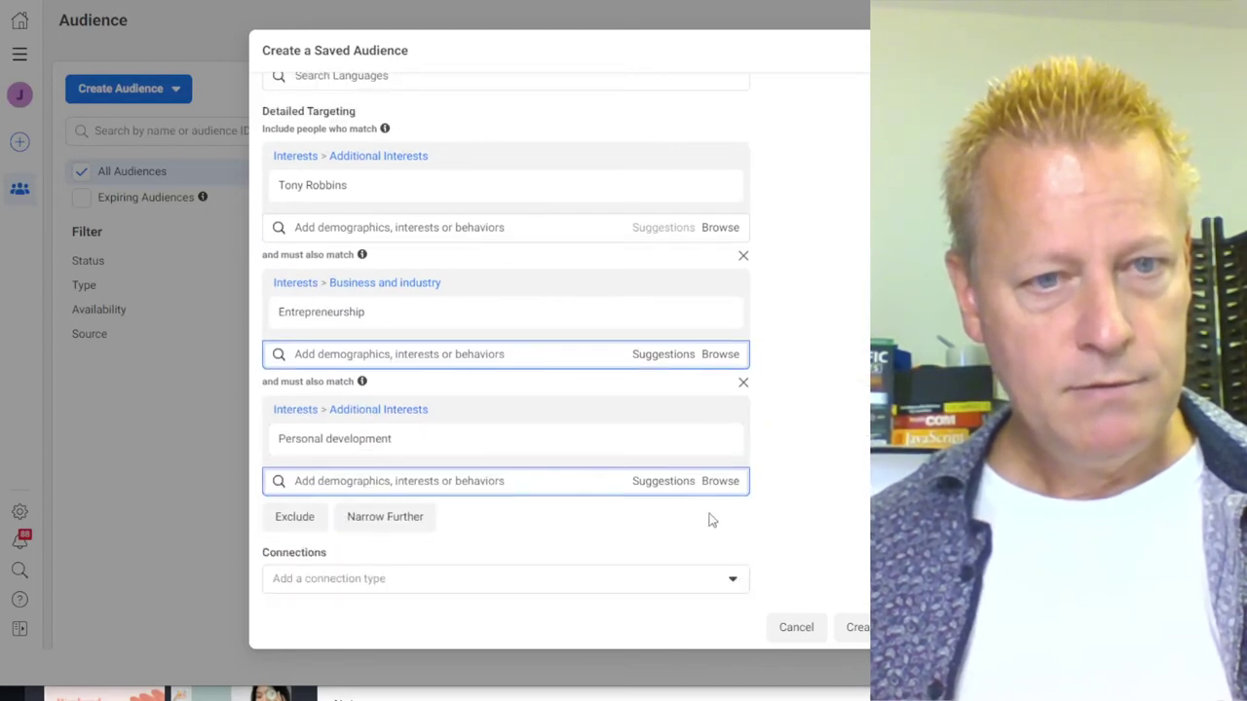
Add a third narrowing group with Facebook Page admins or the Robert Kiyosaki interest
click(388, 518)
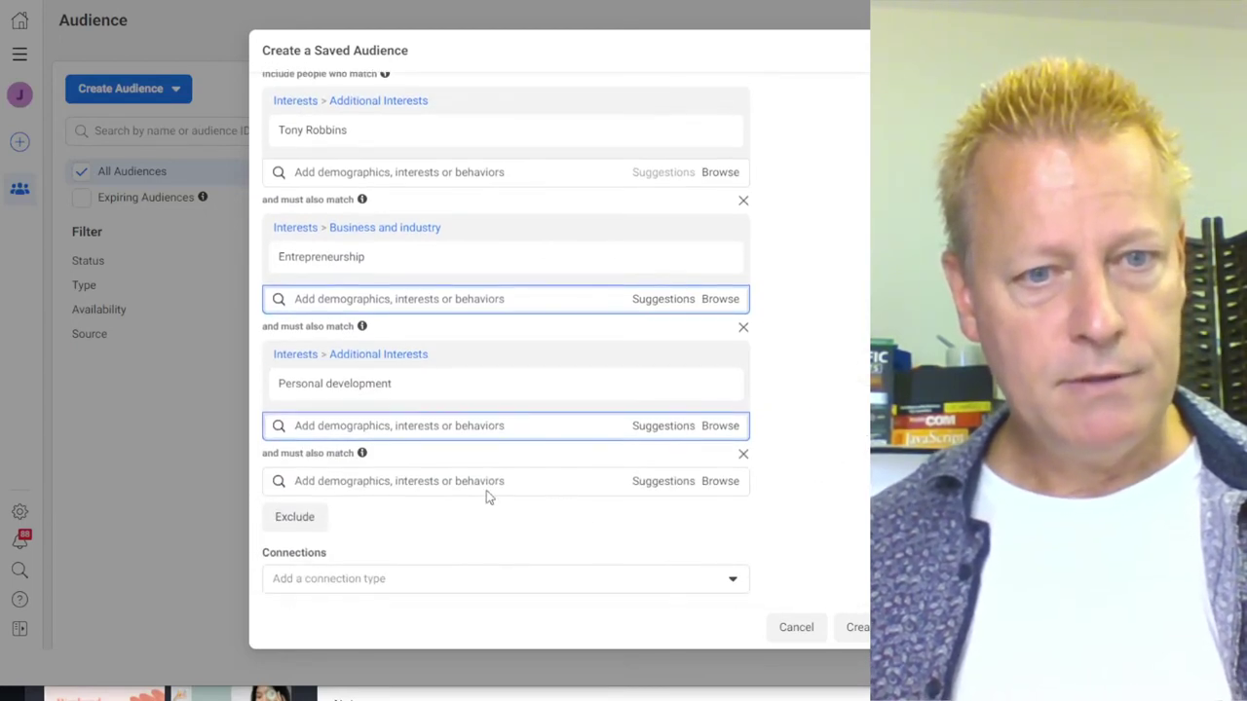
click(648, 487)
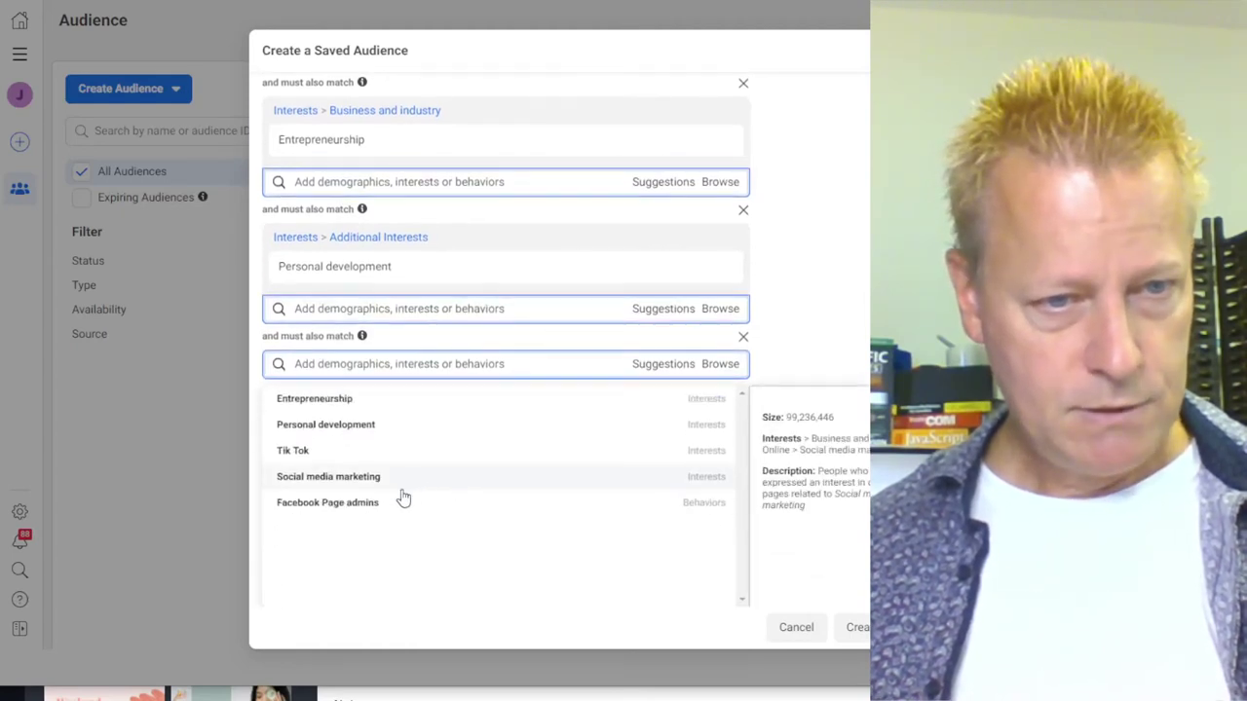
click(398, 505)
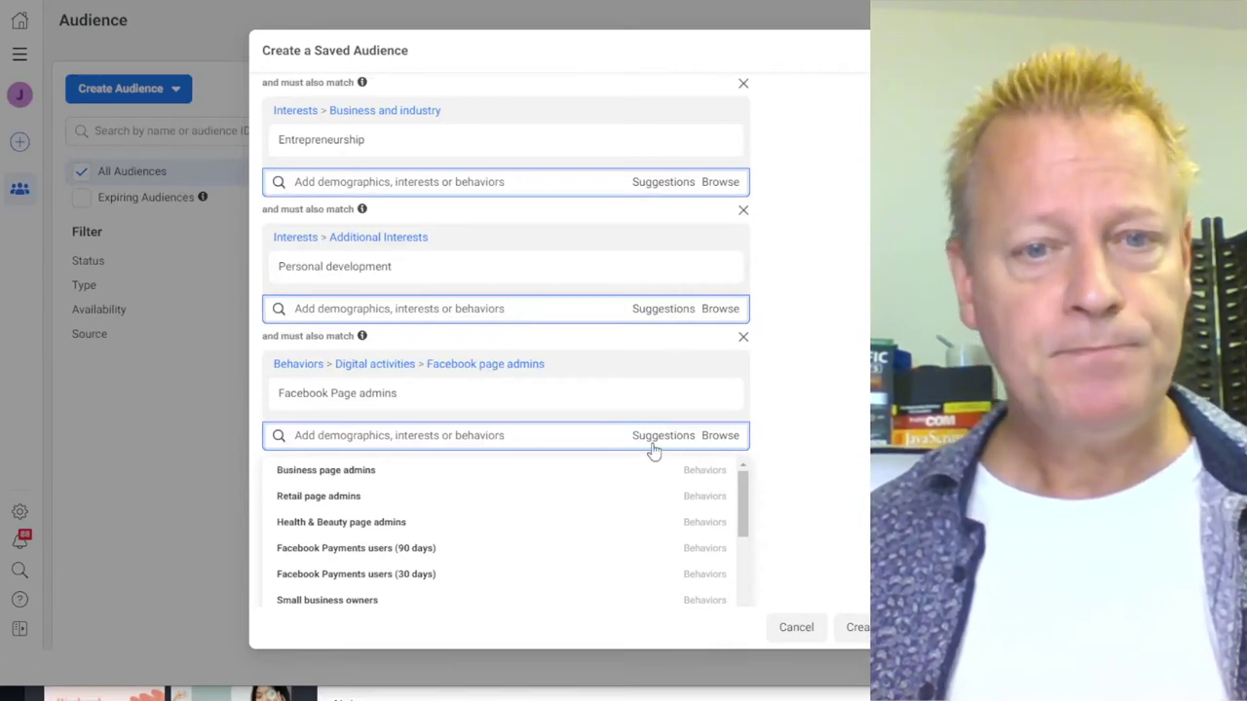
mouse_move(473, 502)
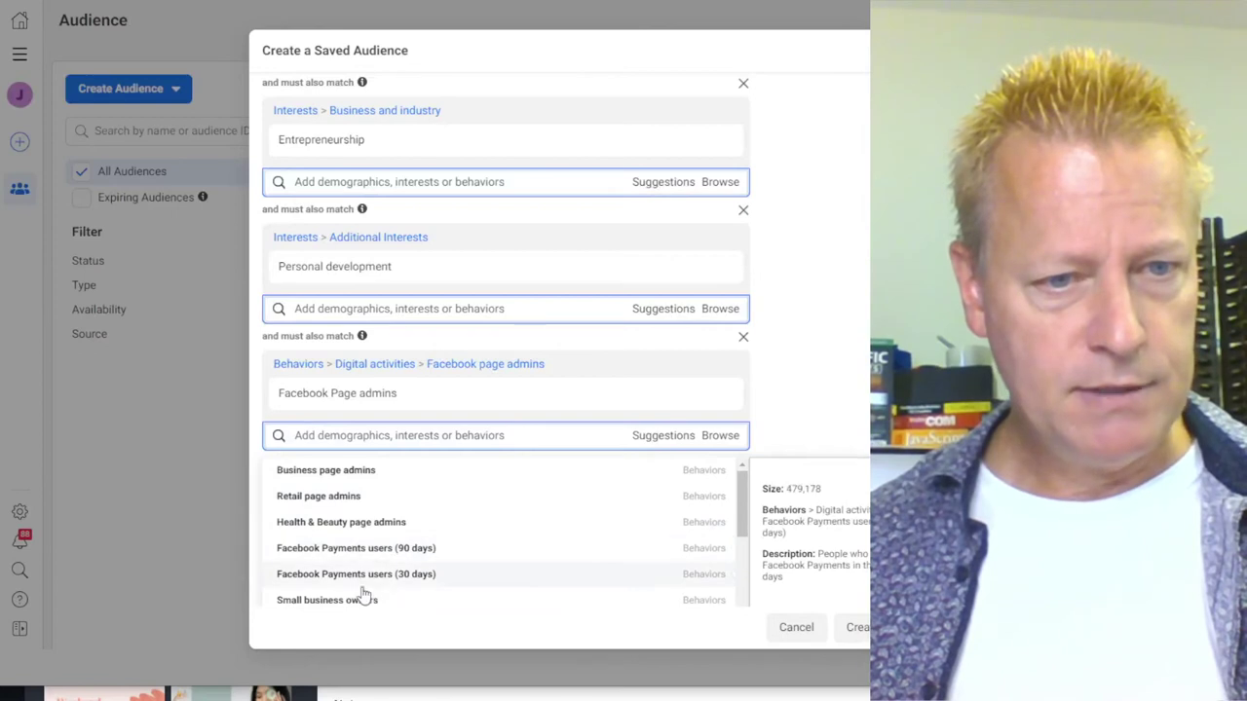
scroll(458, 596, down, 5)
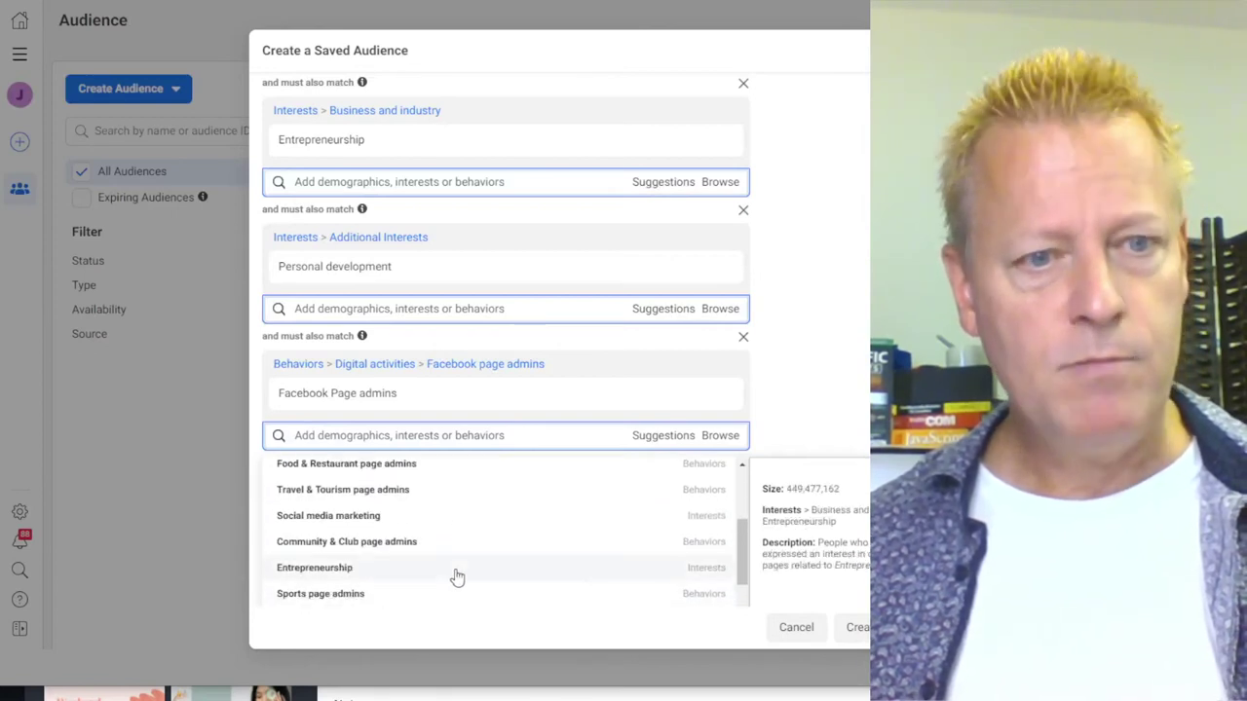
scroll(454, 575, down, 5)
scroll(431, 492, up, 10)
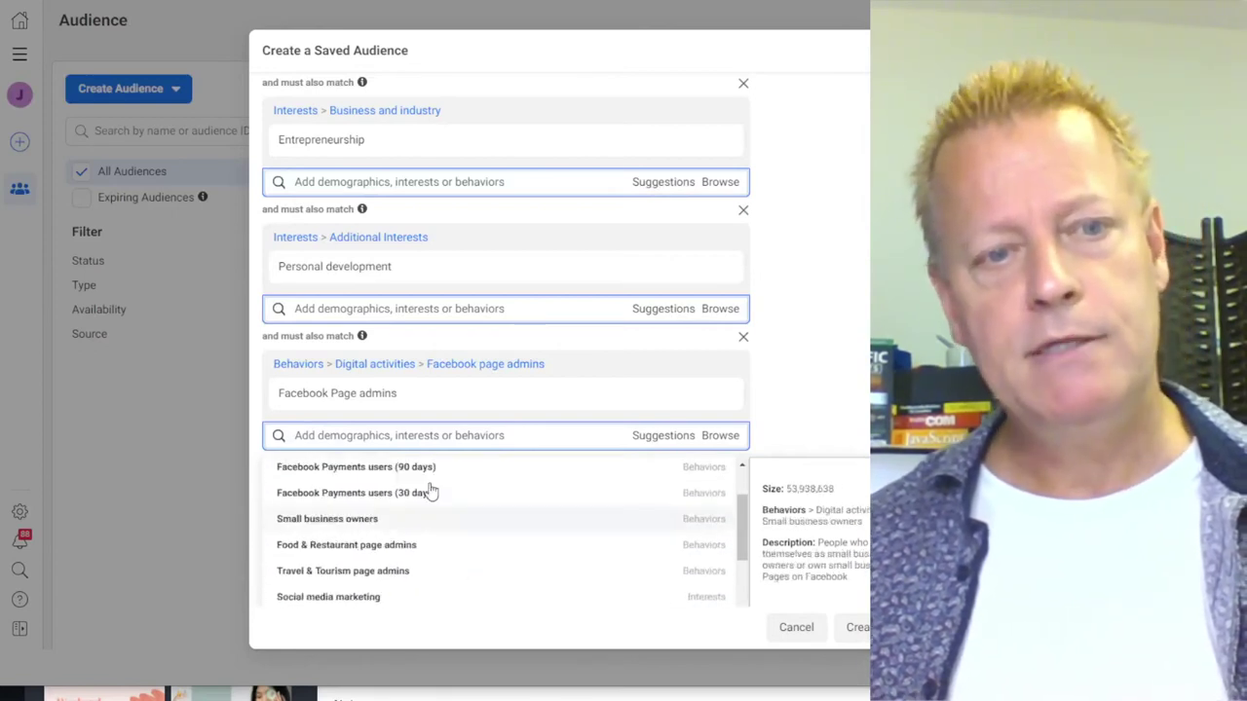
click(416, 436)
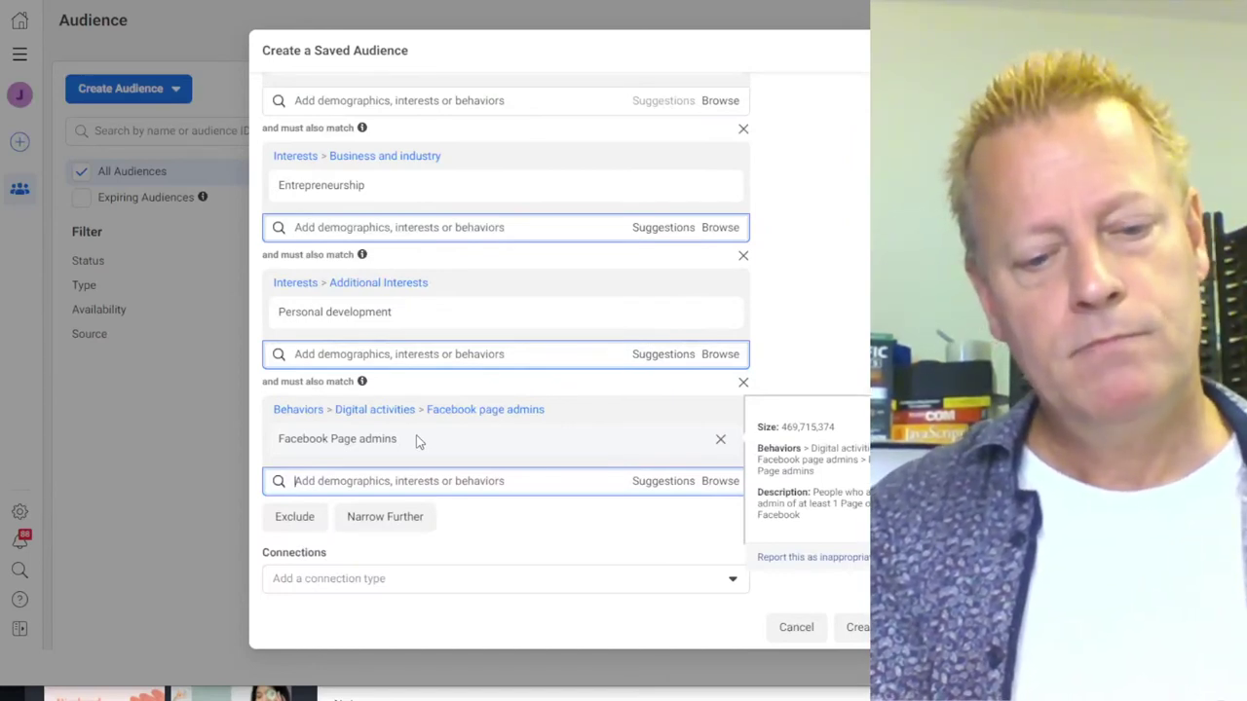
text(robert ki)
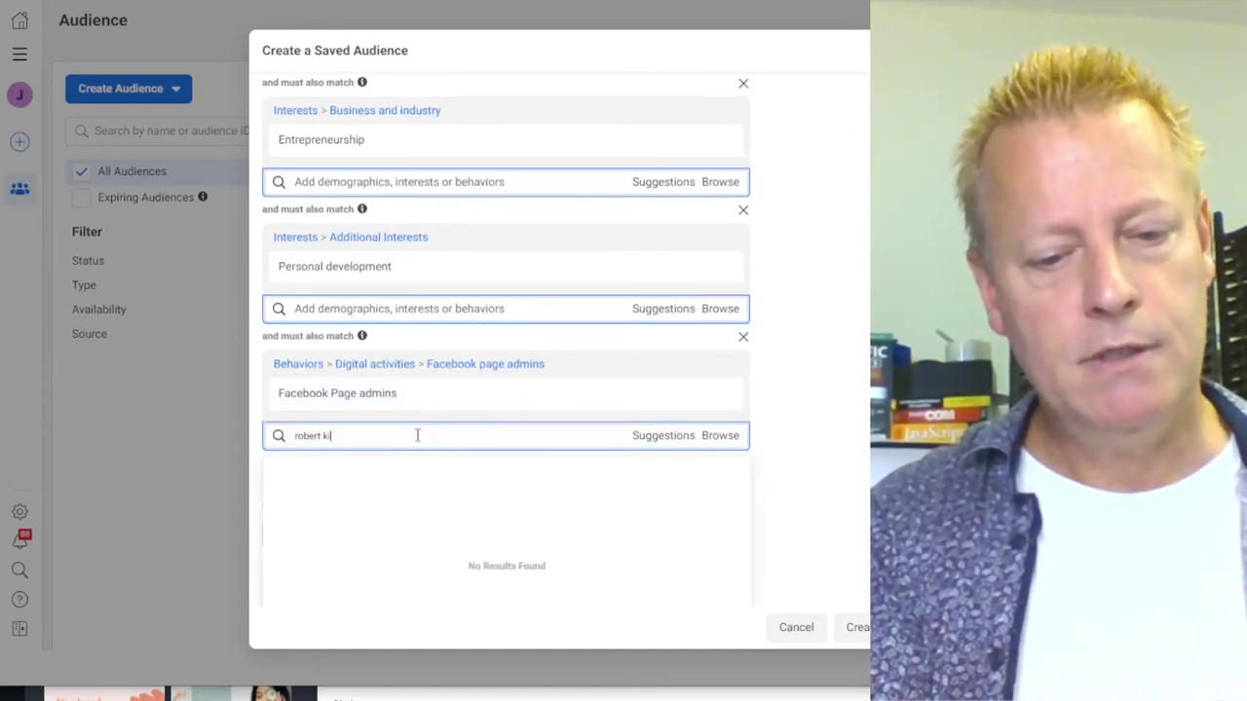
text(yosaki)
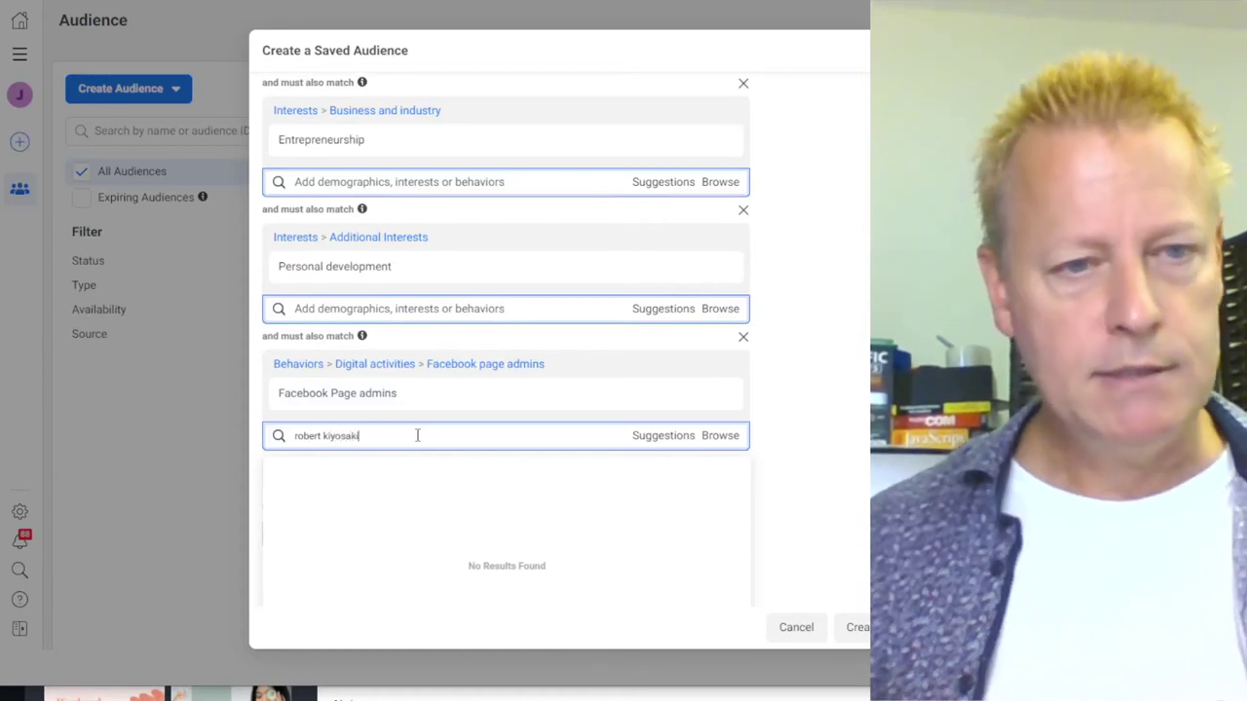
click(372, 473)
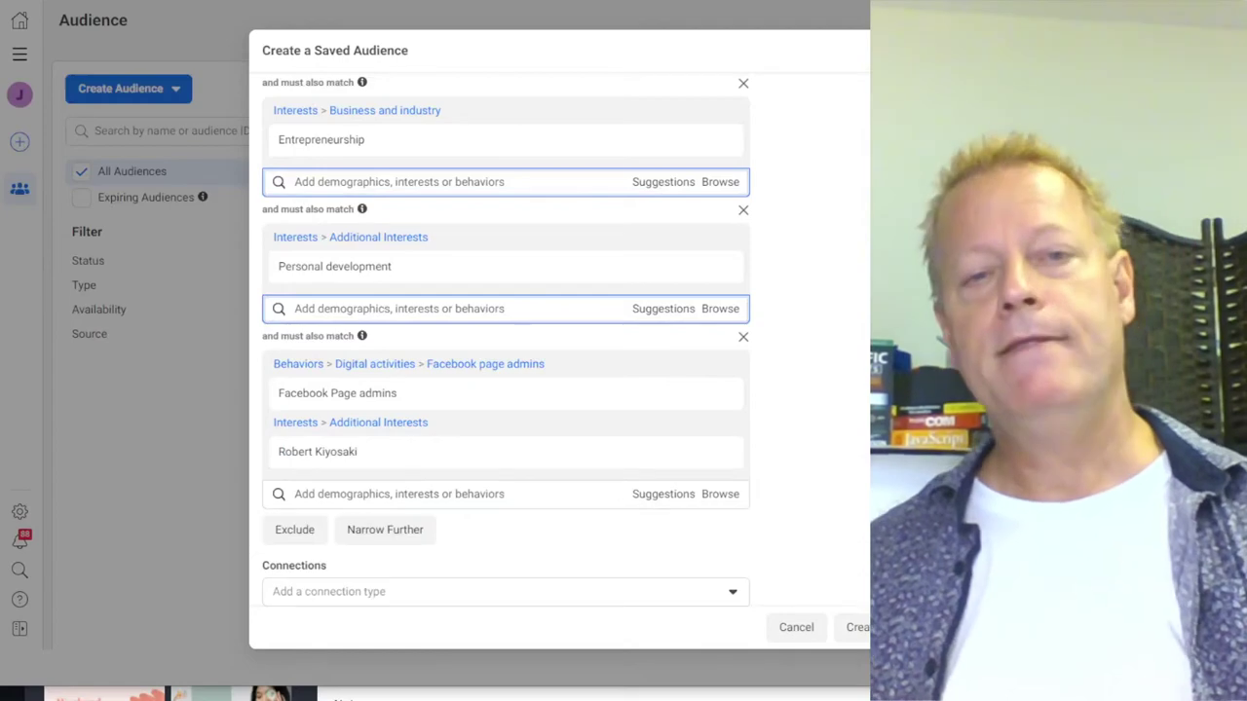
scroll(849, 352, up, 5)
scroll(848, 352, up, 5)
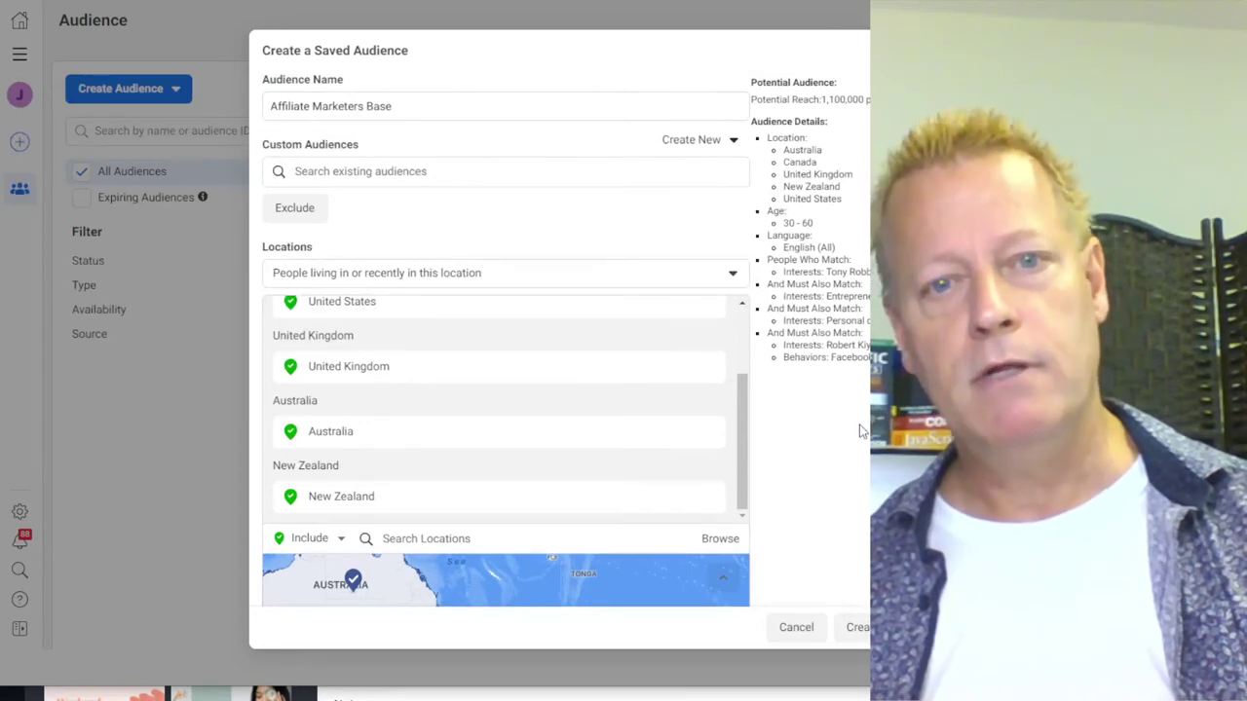
Scroll through the audience dialog to review the Affiliate Marketers Base targeting
scroll(861, 431, down, 4)
scroll(861, 432, down, 5)
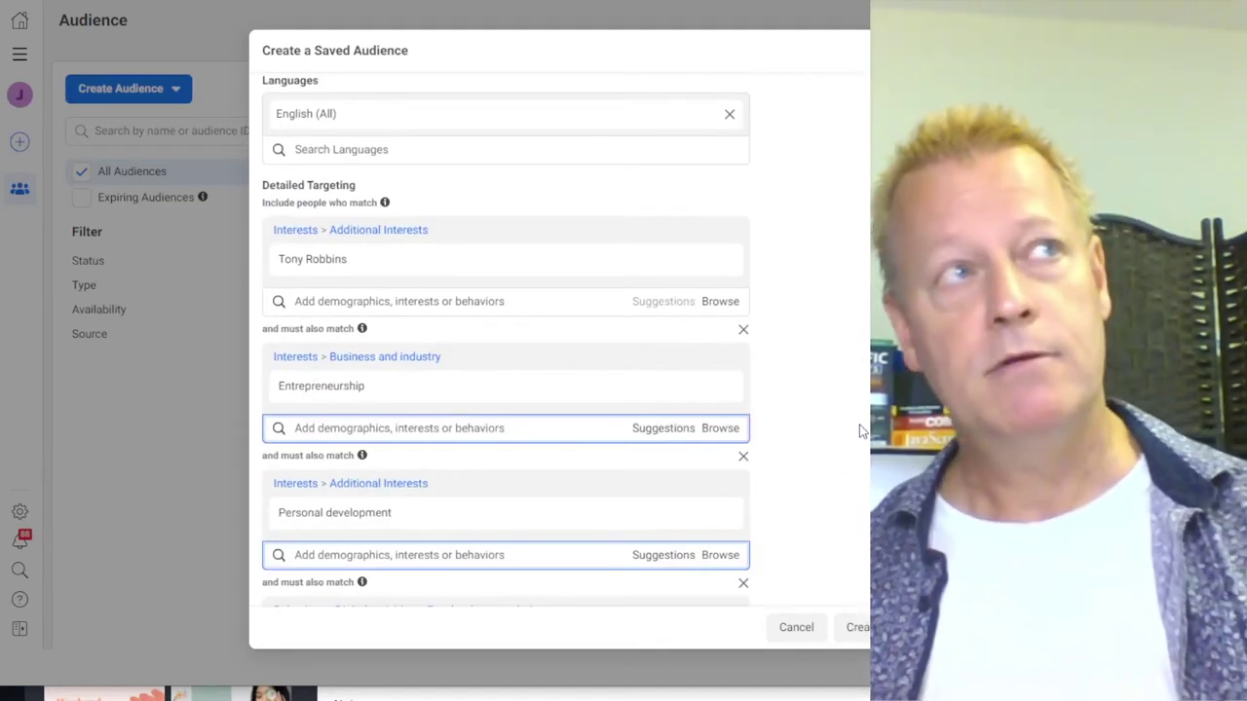
scroll(861, 432, down, 3)
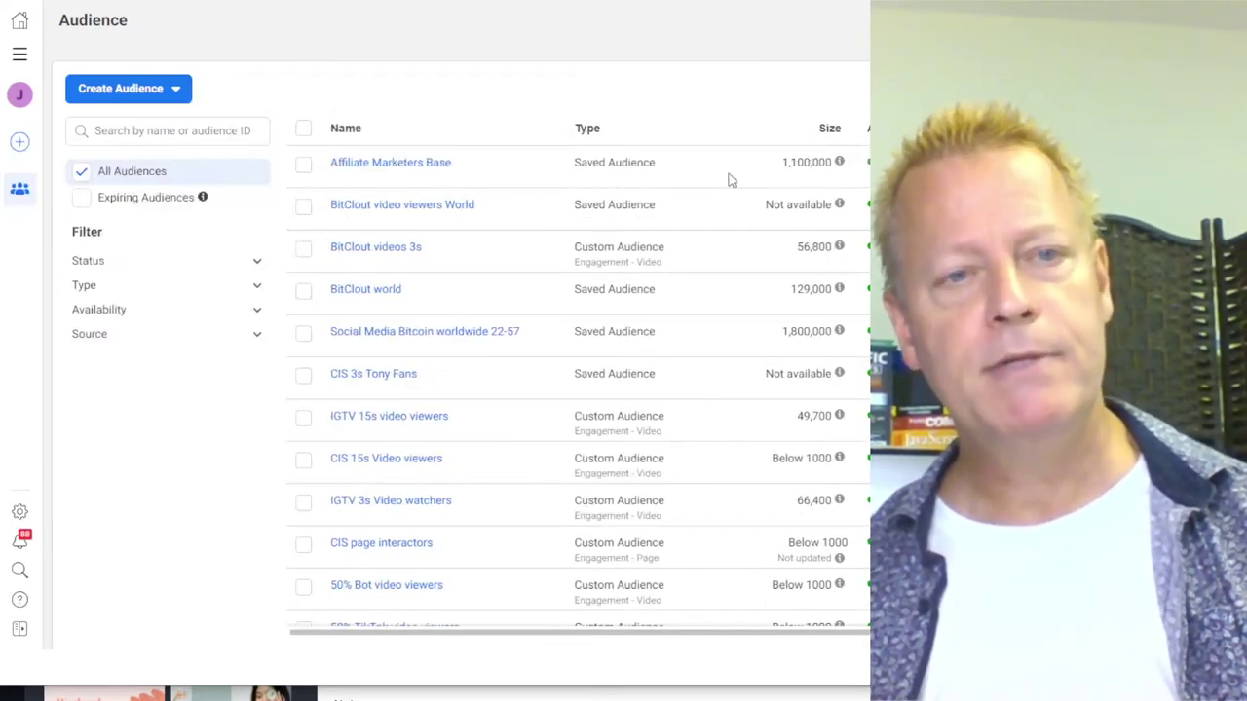
Look over the audience list, then open the Create Audience dropdown
mouse_move(413, 177)
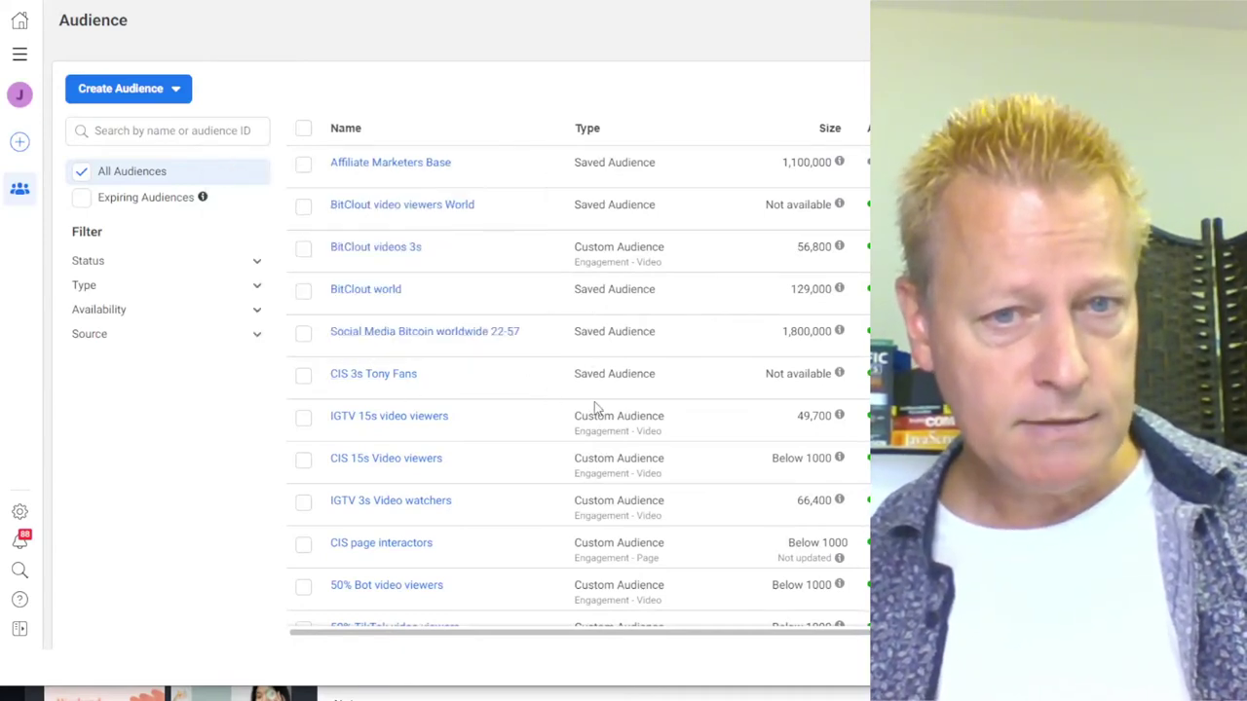
scroll(546, 456, down, 1)
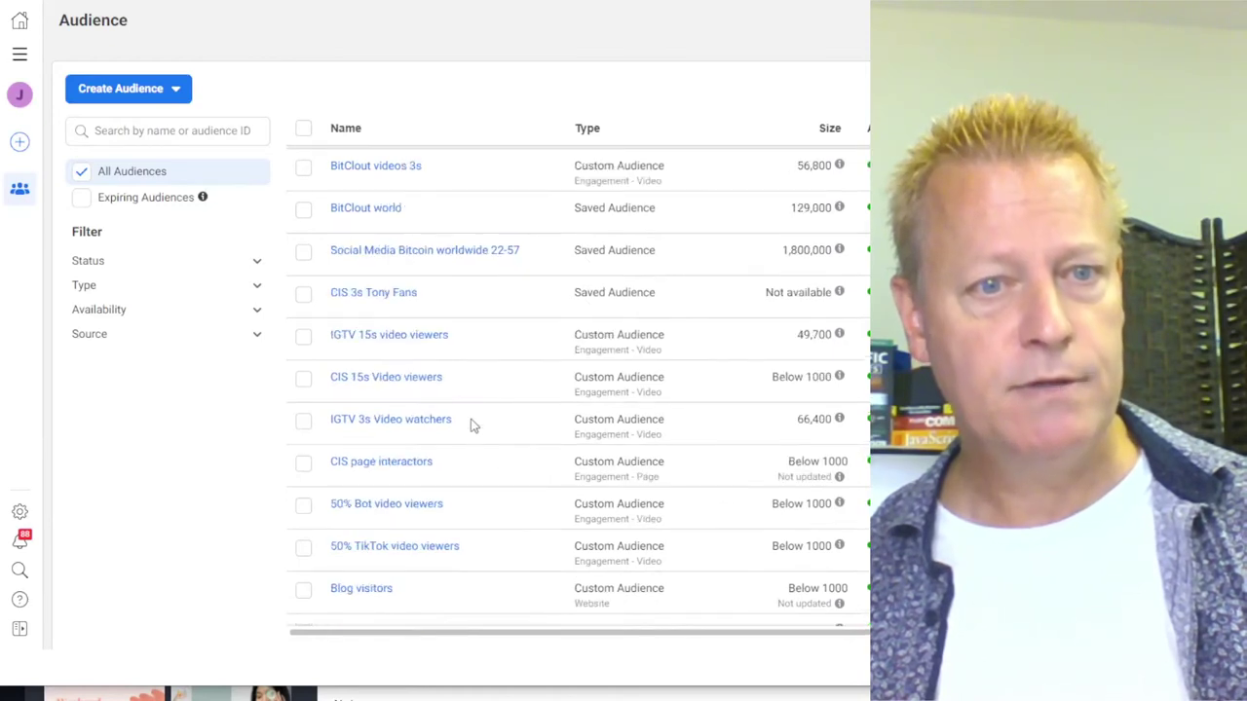
mouse_move(414, 387)
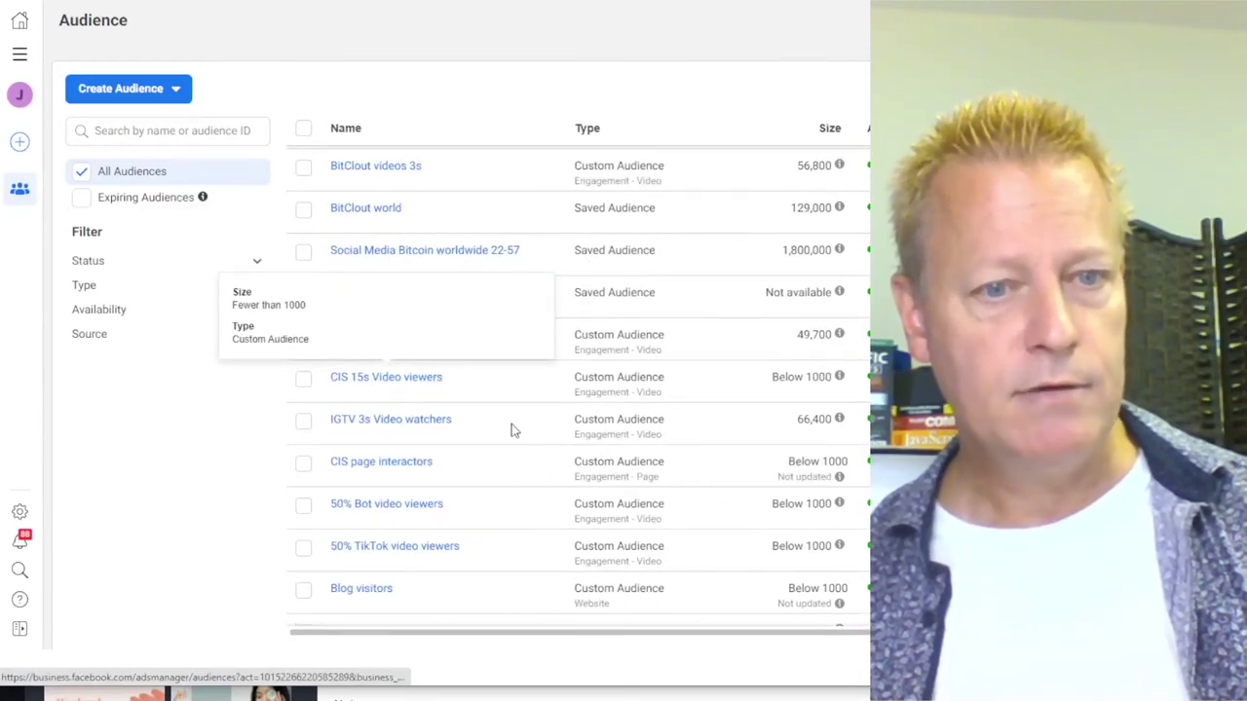
scroll(512, 431, down, 2)
scroll(511, 431, up, 3)
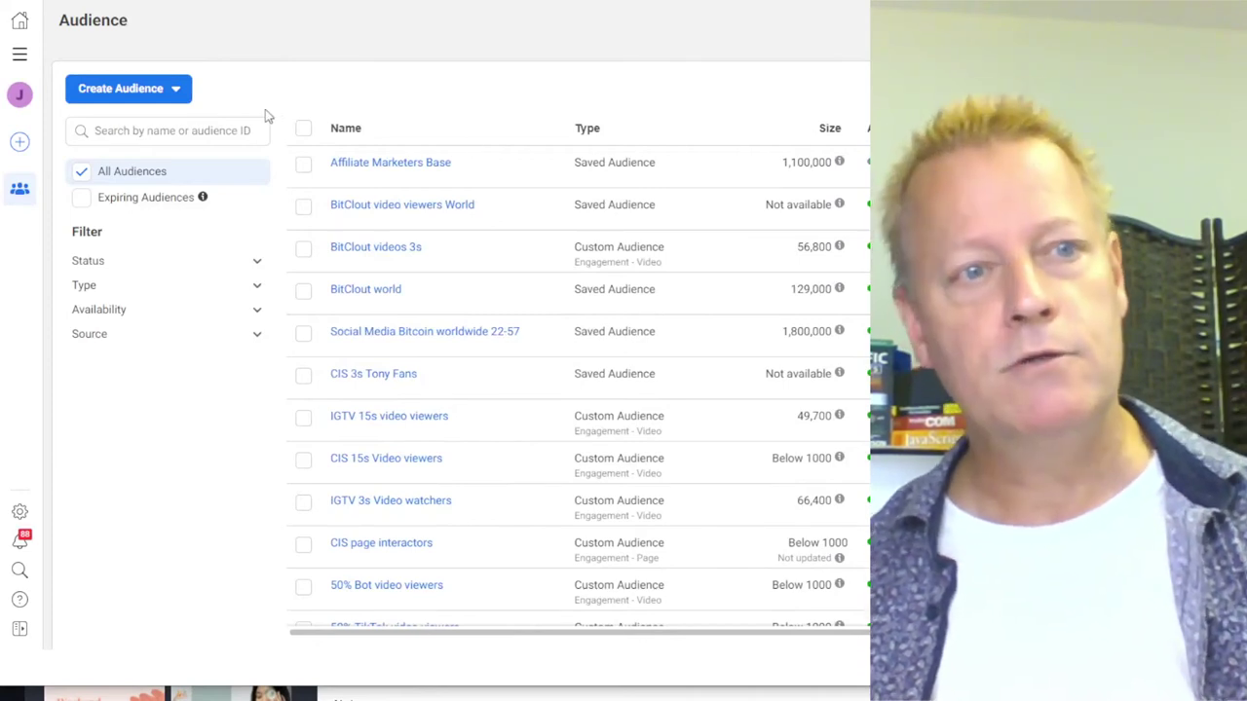
click(146, 90)
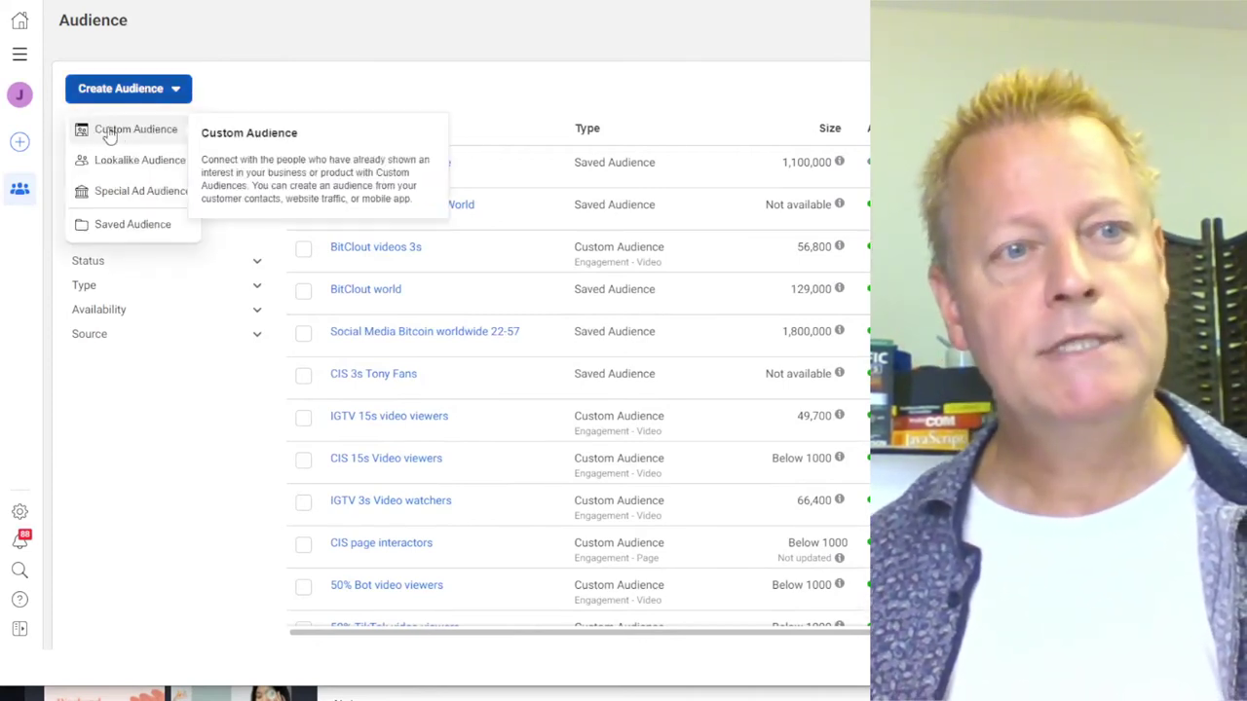
Start a Custom Audience using Video as its source and continue
click(122, 138)
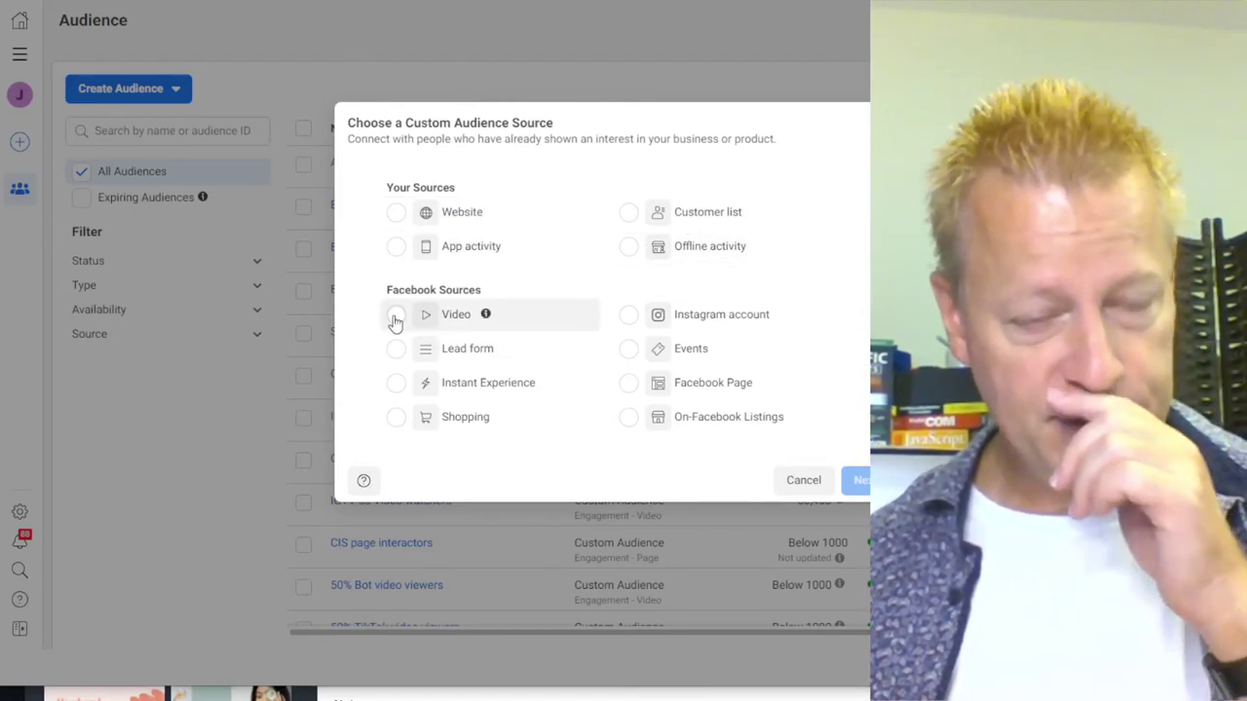
click(396, 315)
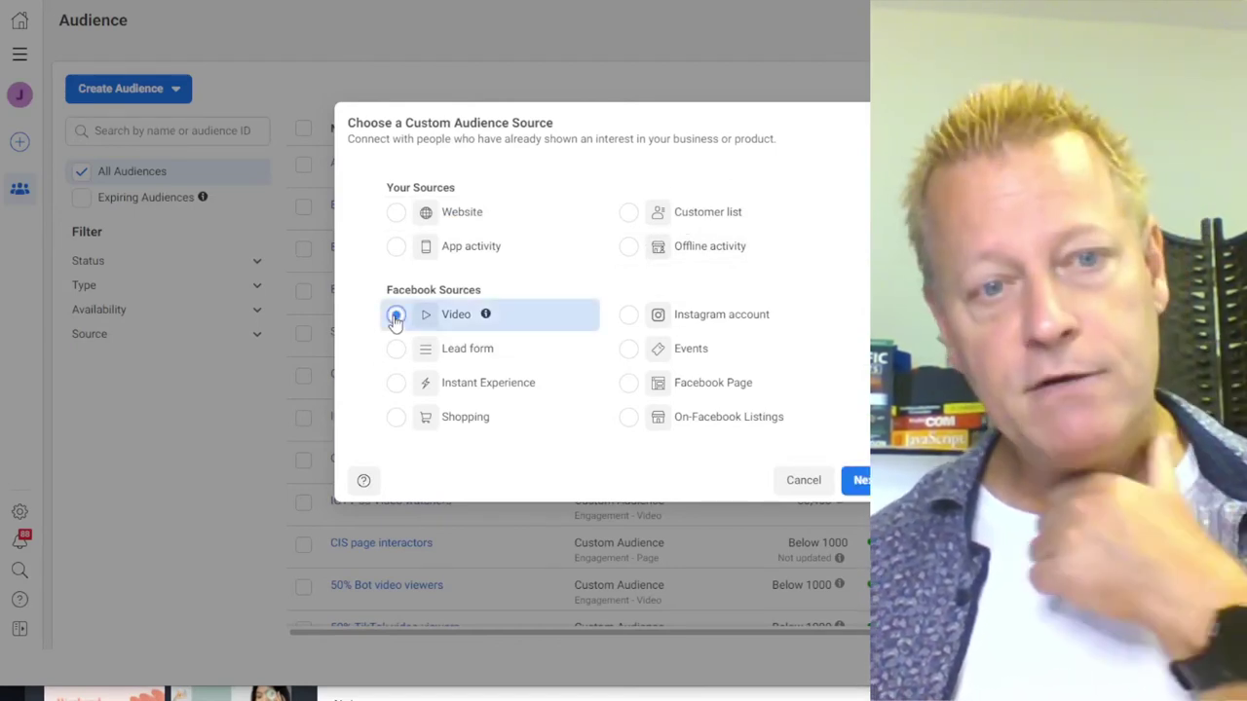
click(860, 482)
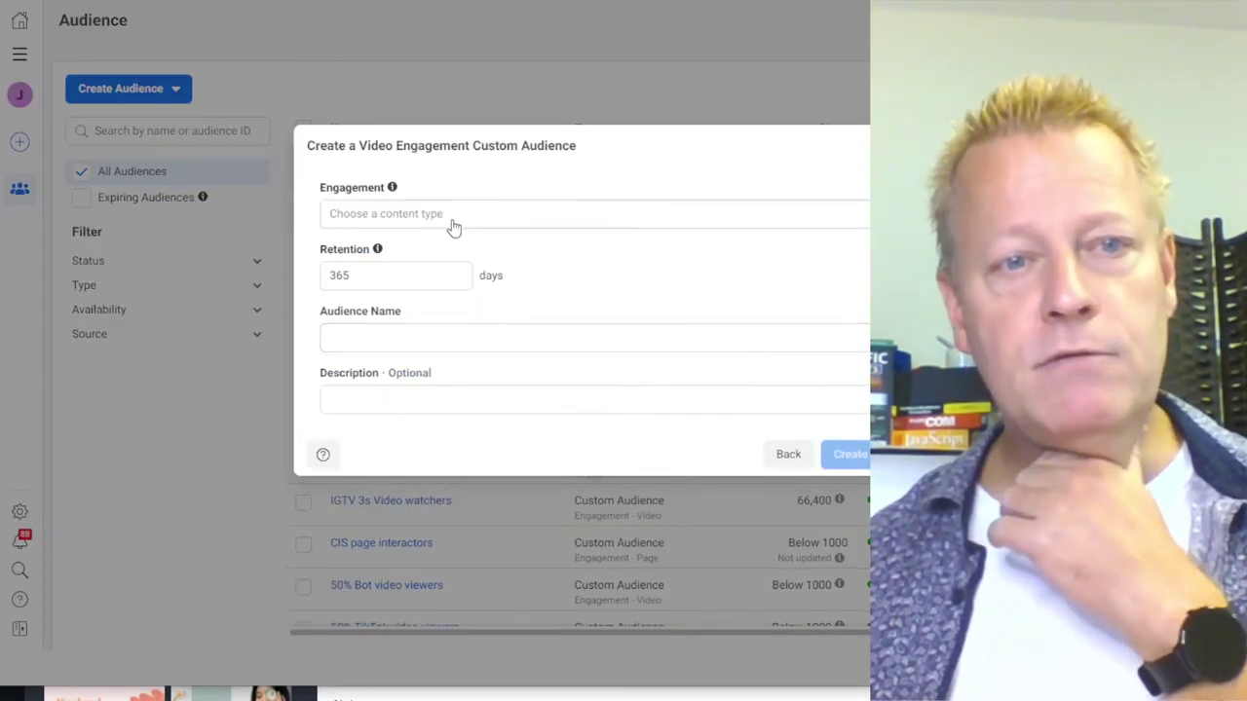
Target people who viewed at least 3 seconds, keeping 365-day retention
click(458, 221)
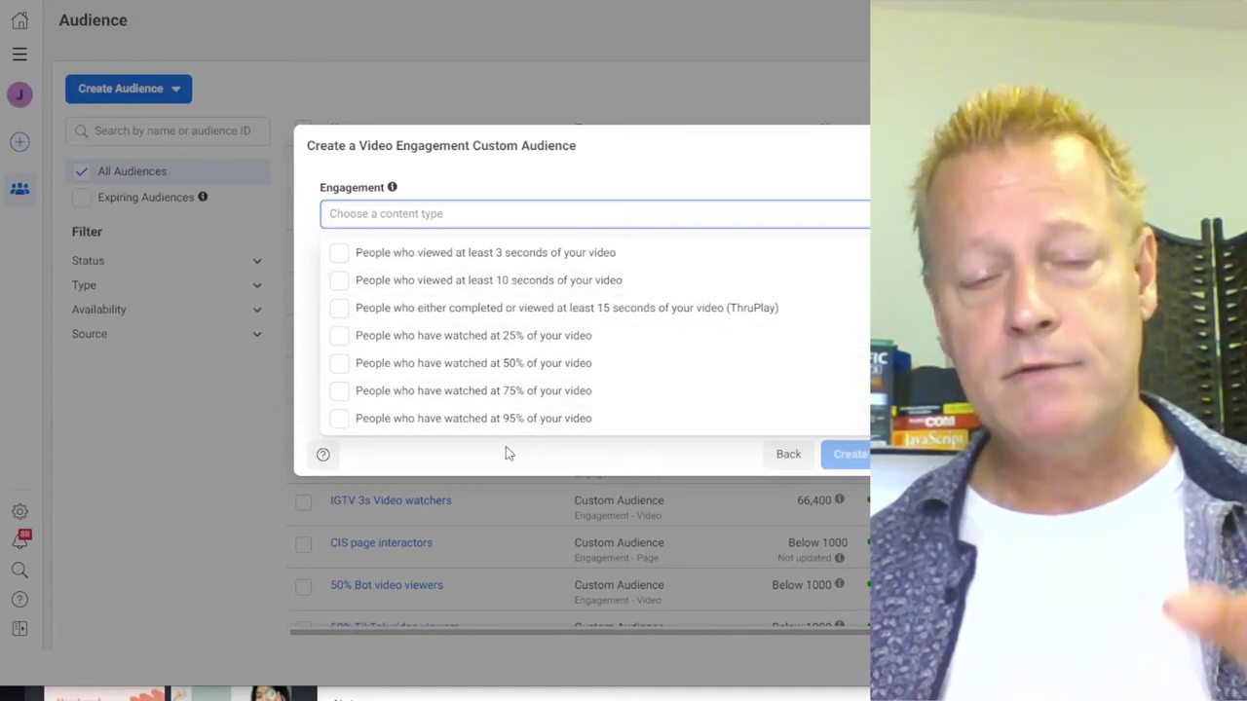
click(516, 253)
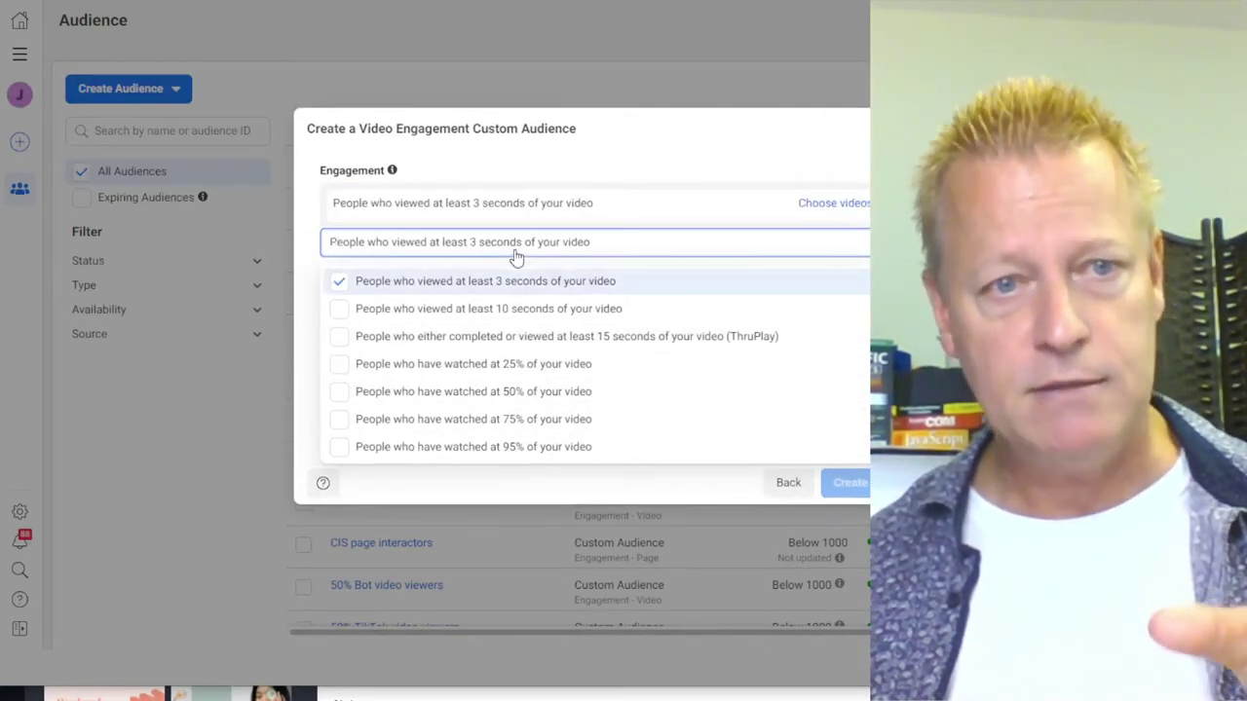
click(740, 257)
click(381, 310)
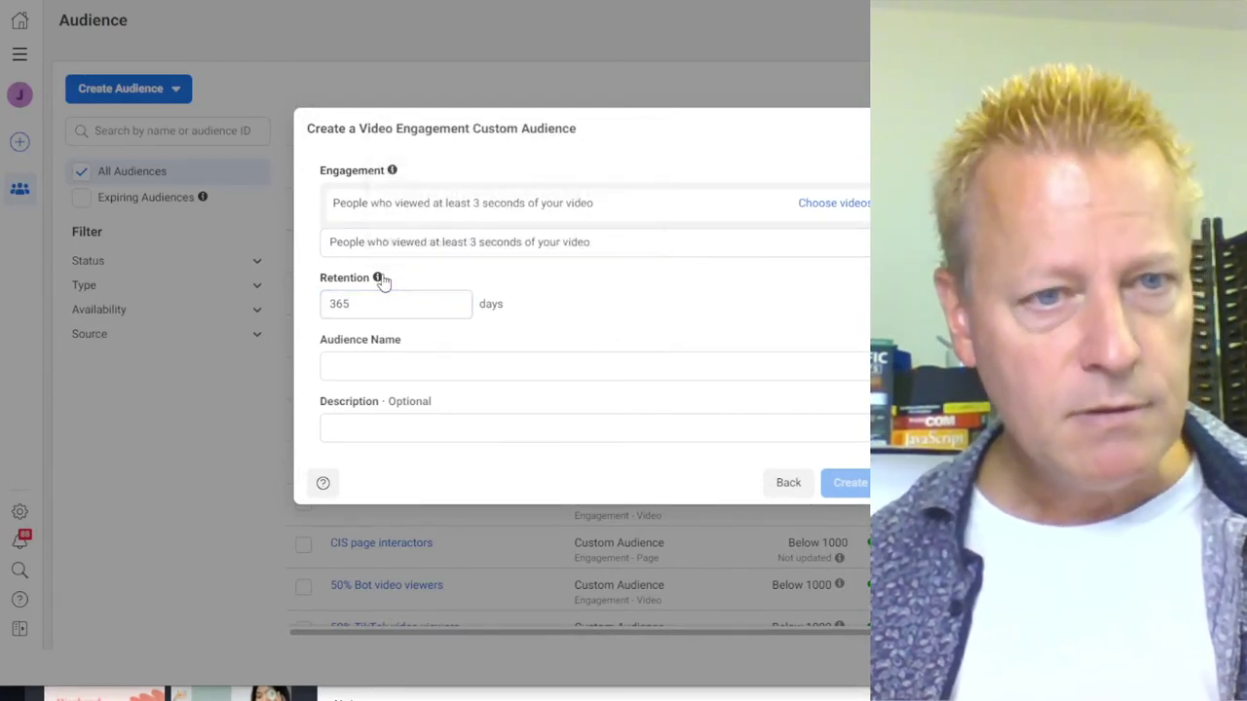
mouse_move(378, 279)
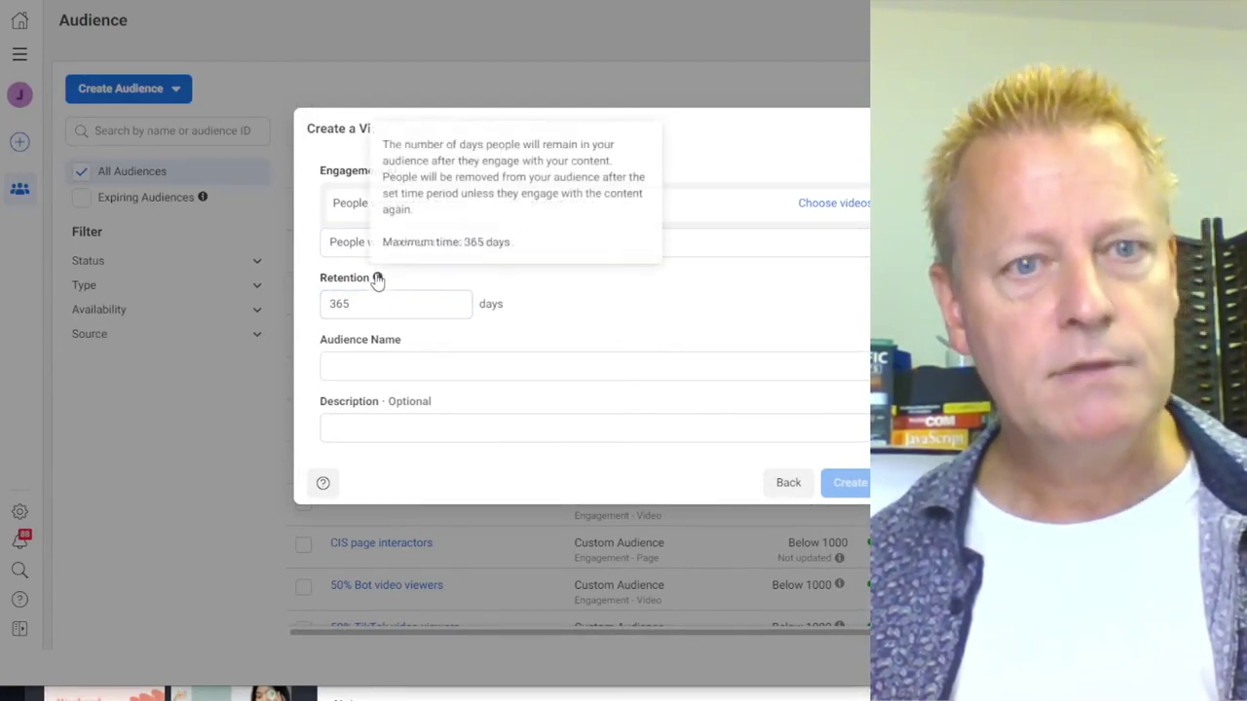
Name the audience 'Active Group Users Videos views' and write its description, correcting 'gorup'
click(564, 362)
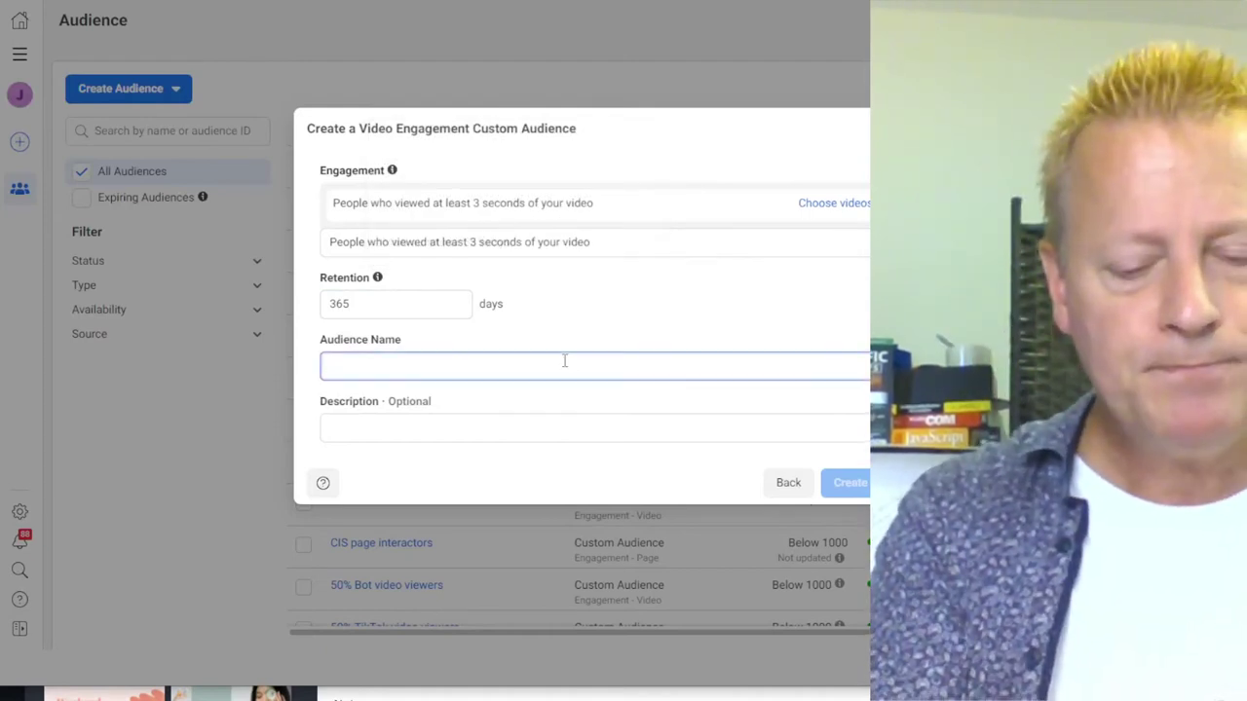
text(Active Group Users Videos views)
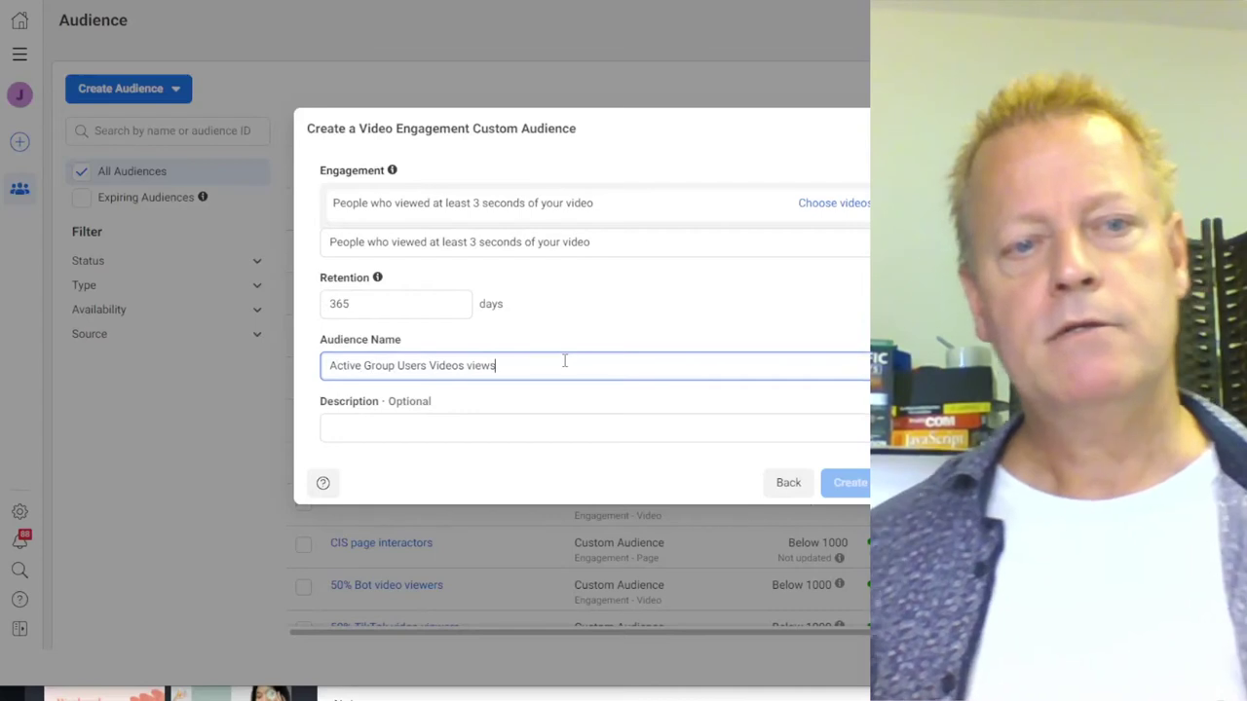
click(483, 425)
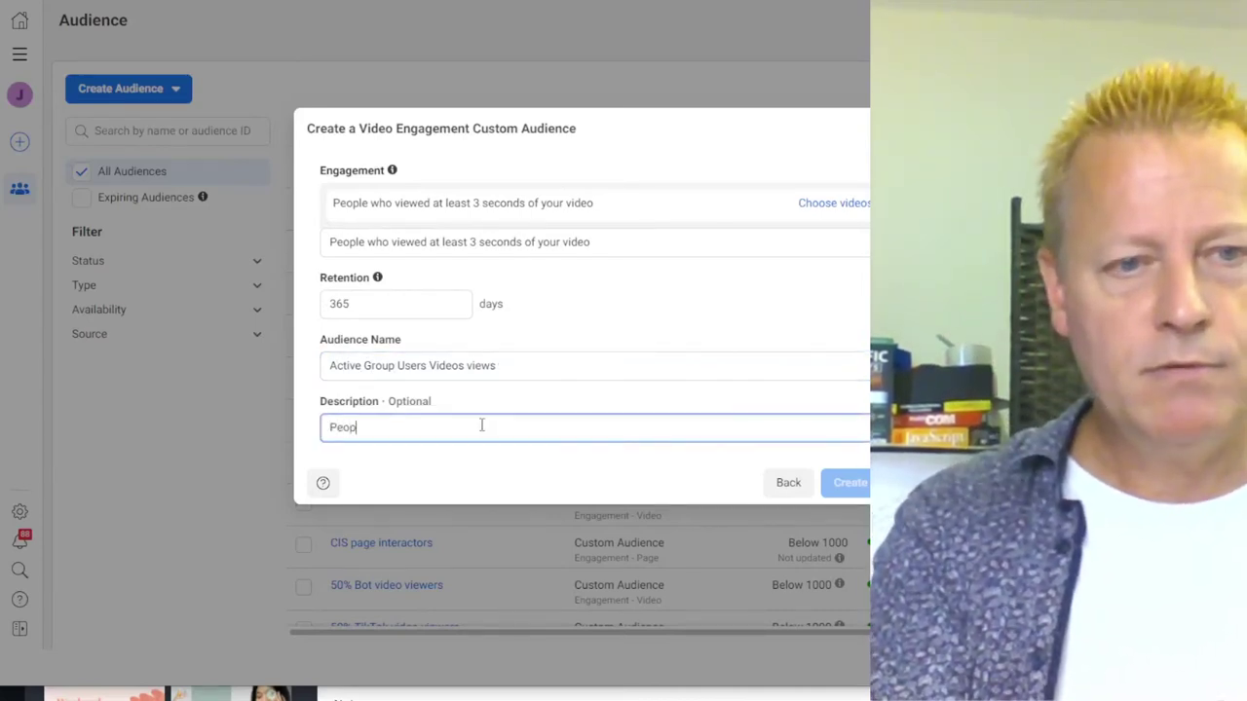
text(Peop)
key(BackSpace)
key(BackSpace)
key(BackSpace)
key(BackSpace)
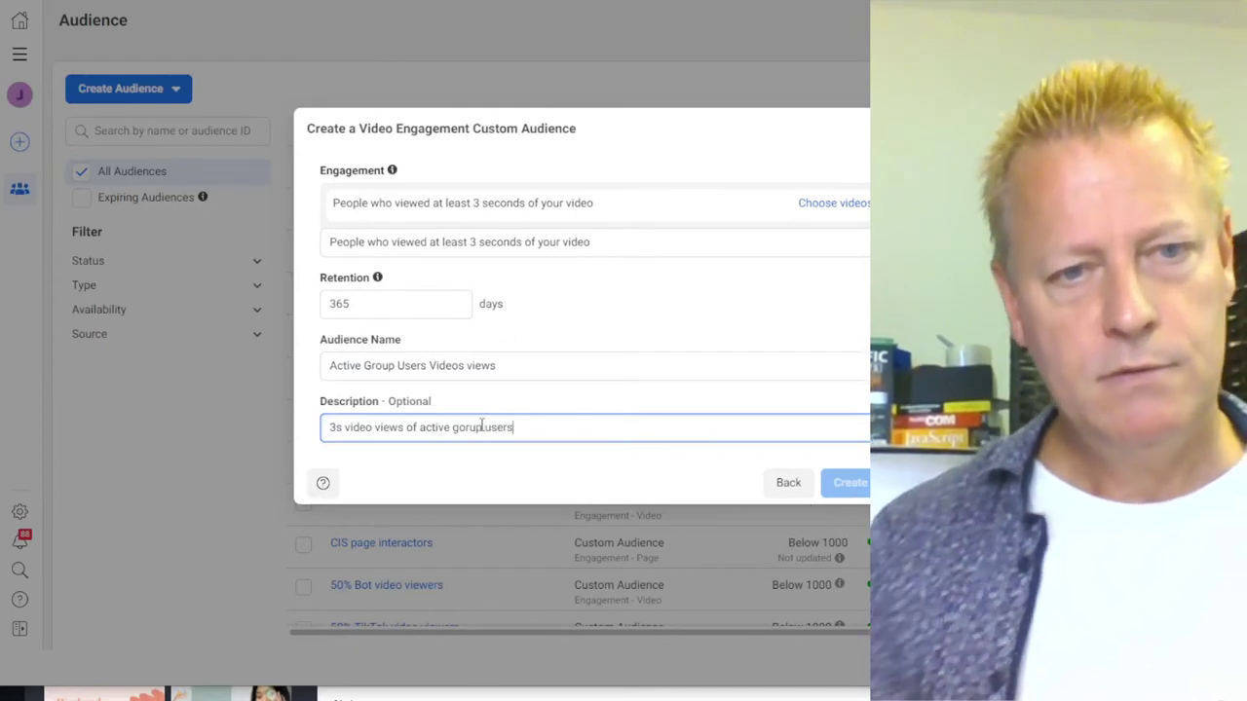
click(481, 426)
double_click(454, 429)
text(gr)
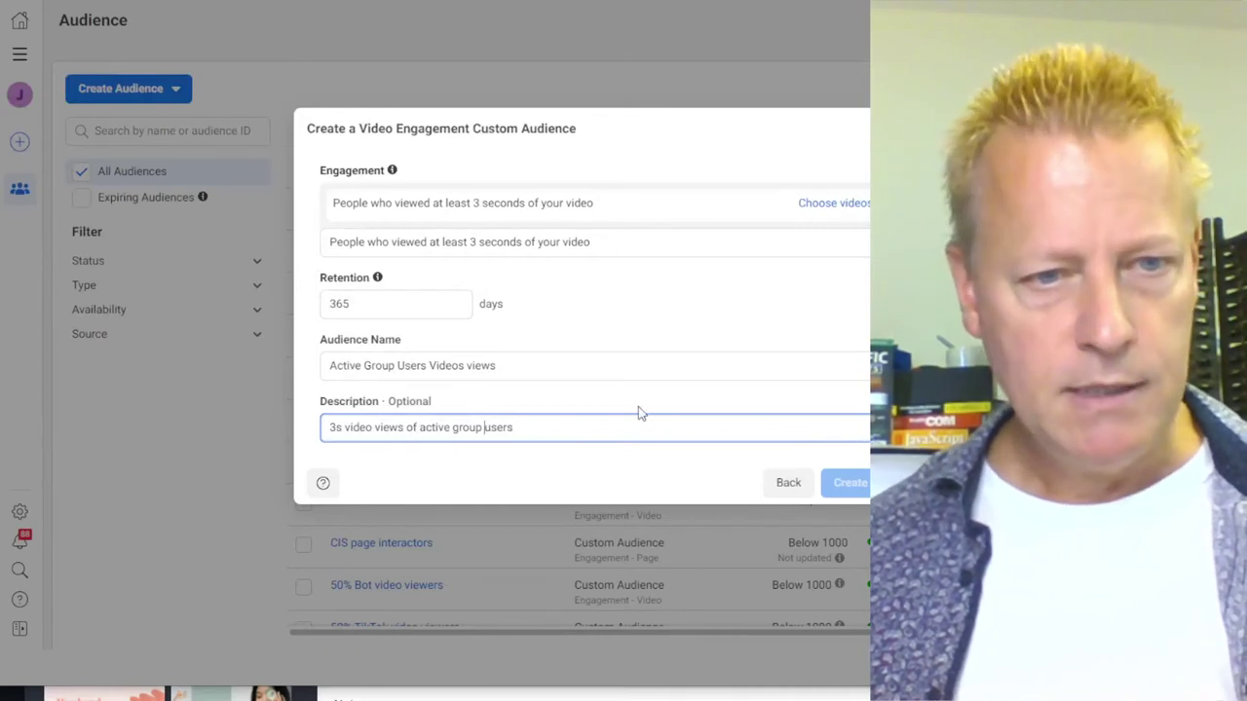
click(606, 298)
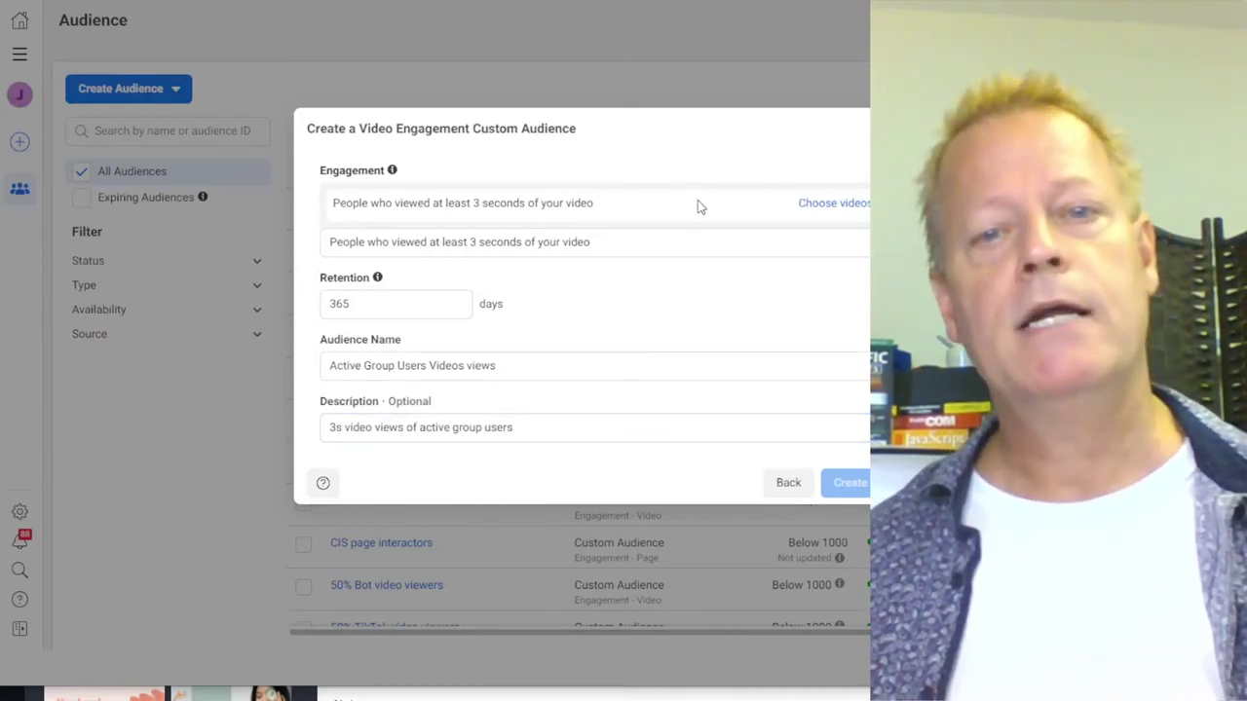
Switch the video picker to the correct Facebook Page under the business account
click(815, 207)
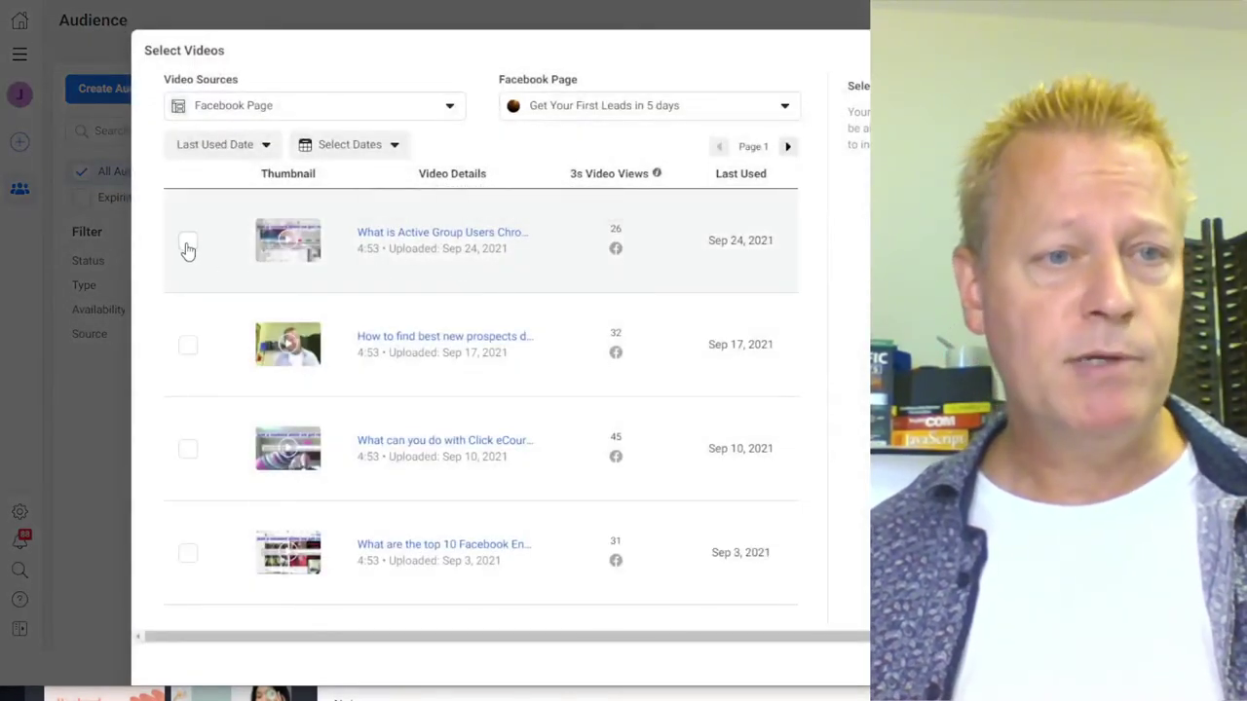
click(657, 109)
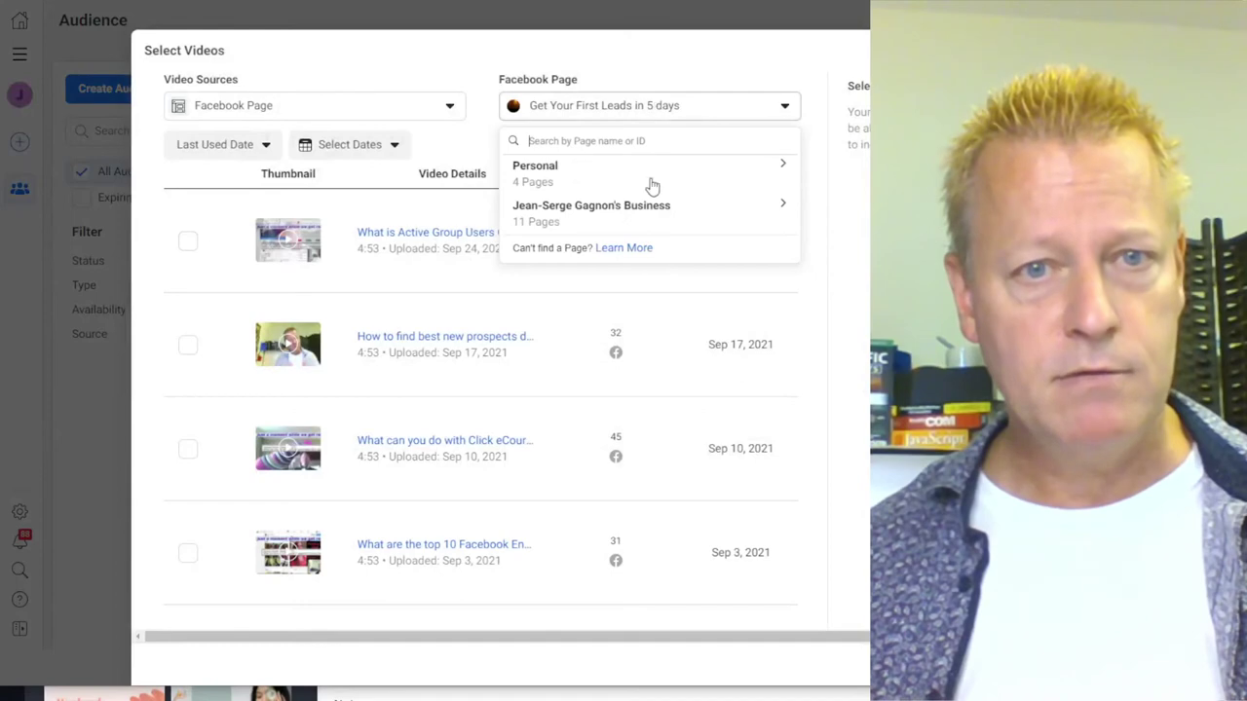
click(572, 210)
scroll(603, 293, down, 3)
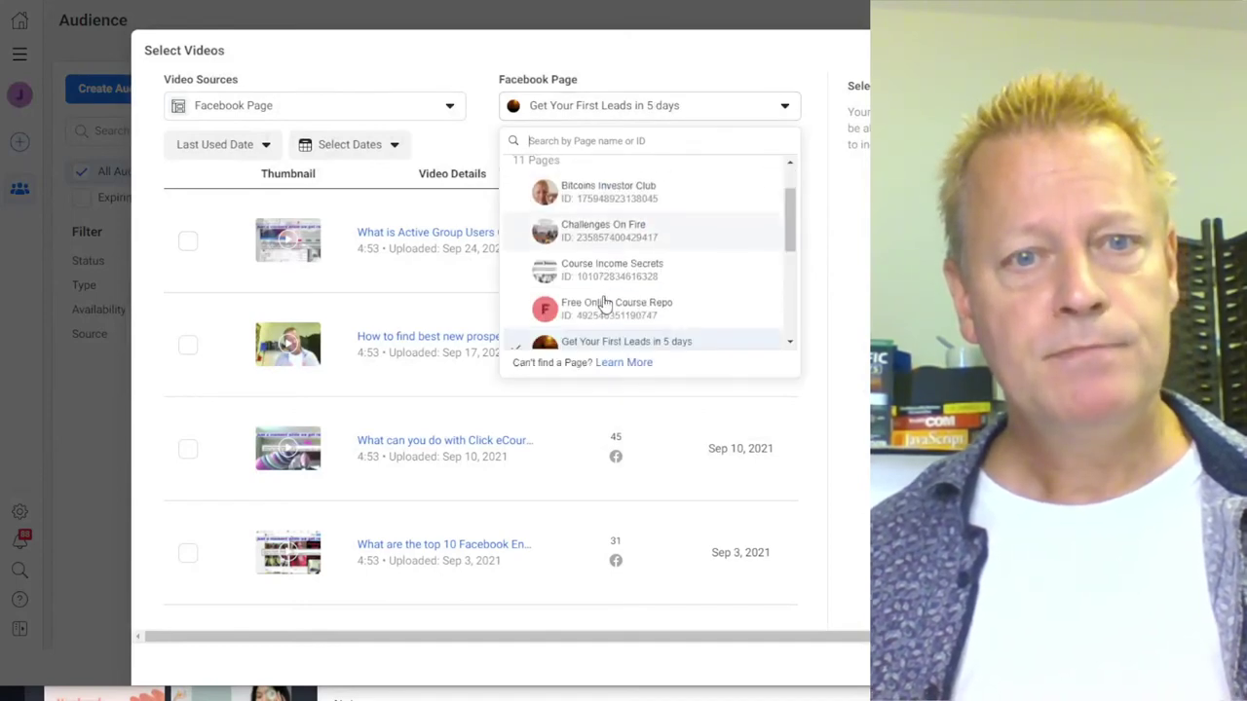
click(604, 289)
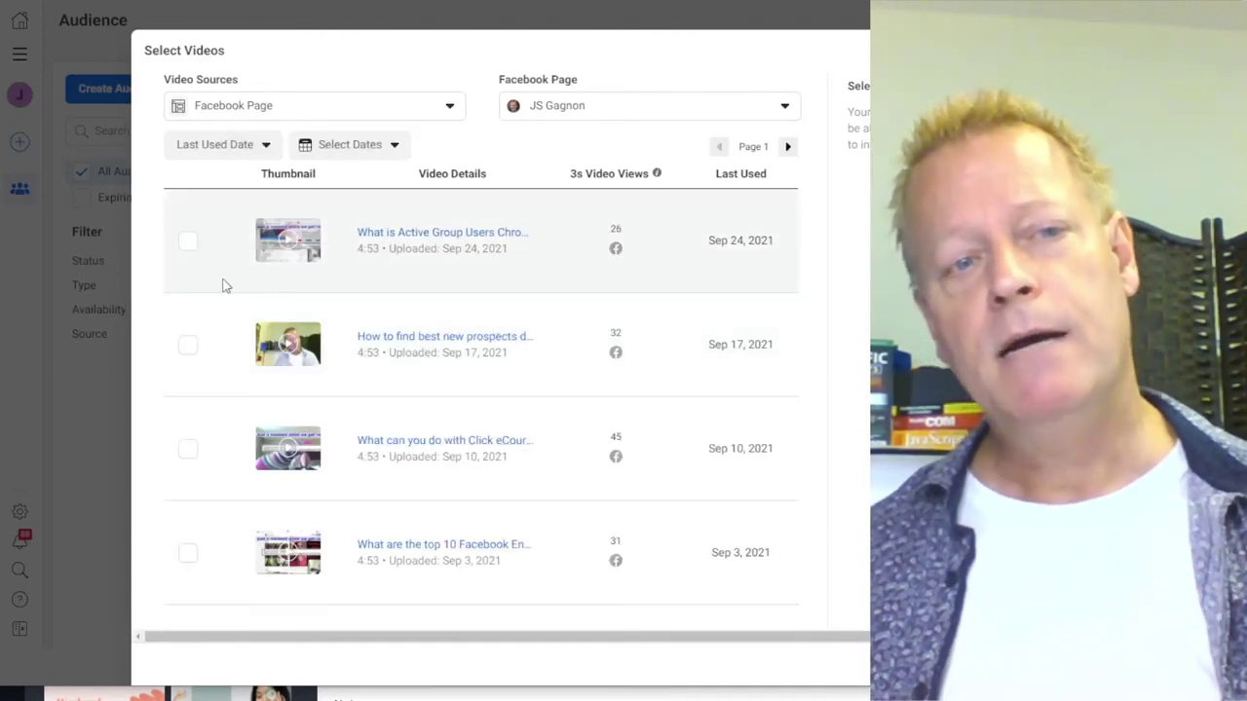
Select the Sep 24, Sep 3 and Sep 17, 2021 videos and confirm
click(188, 244)
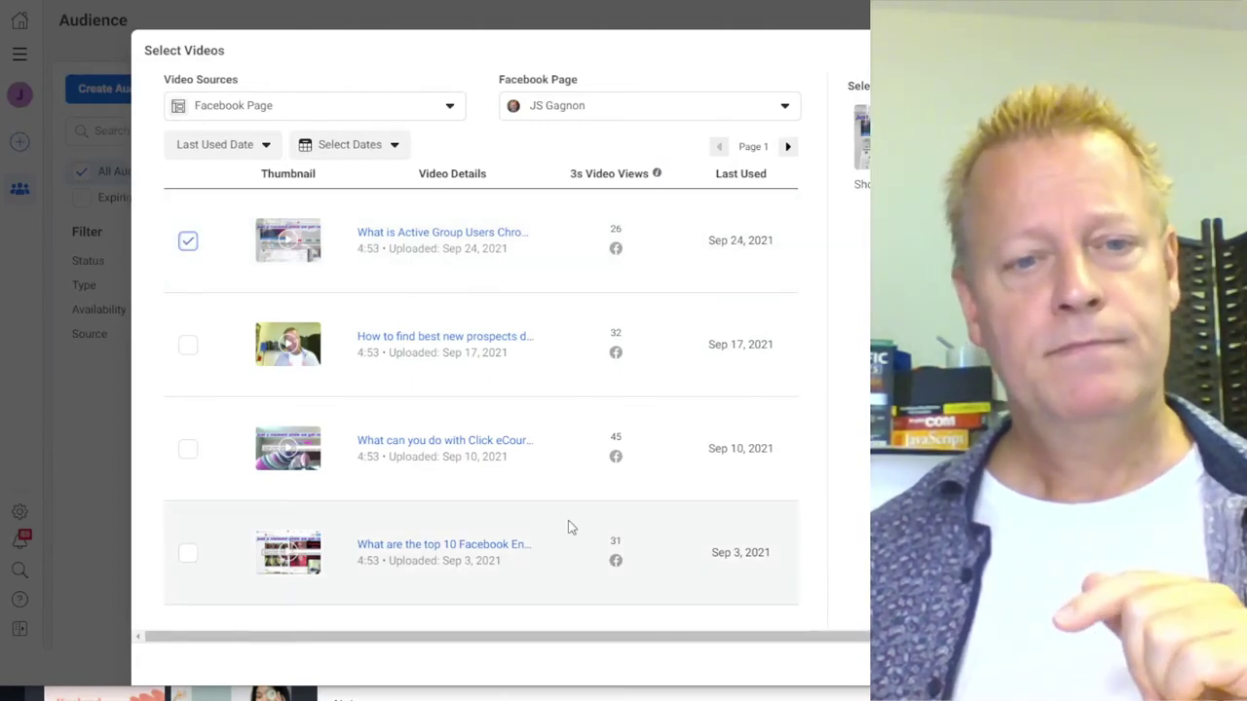
click(189, 557)
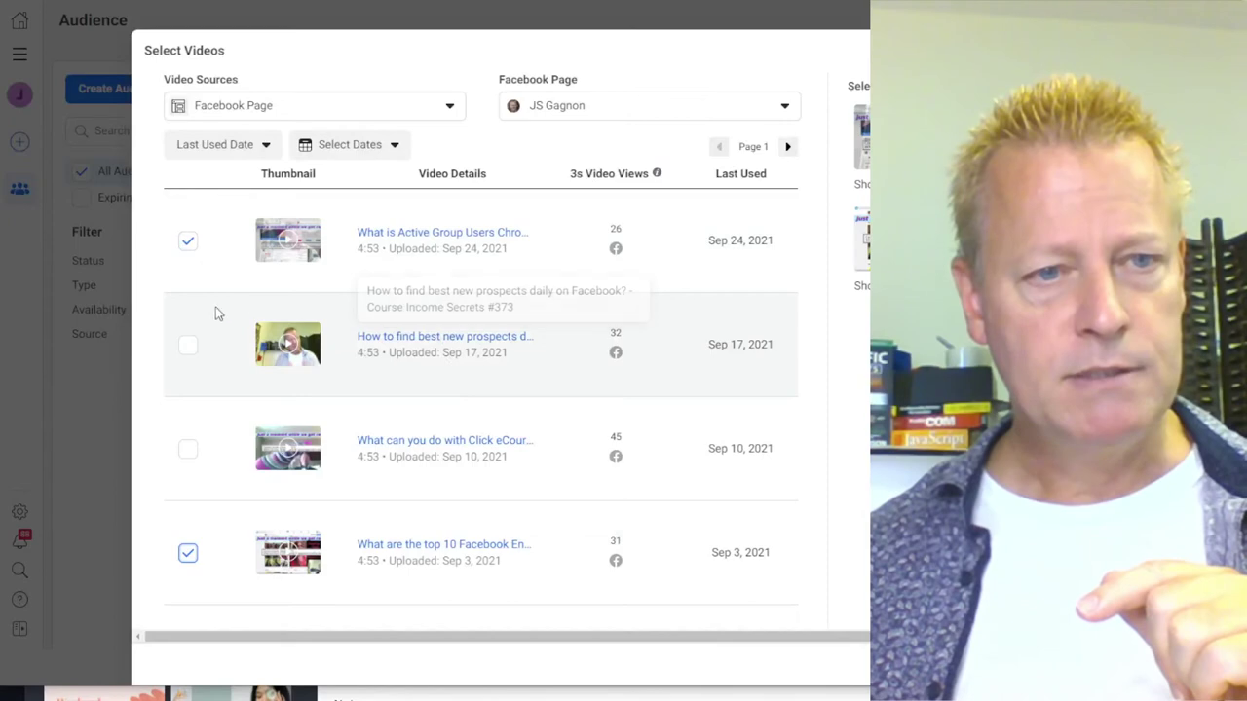
click(187, 346)
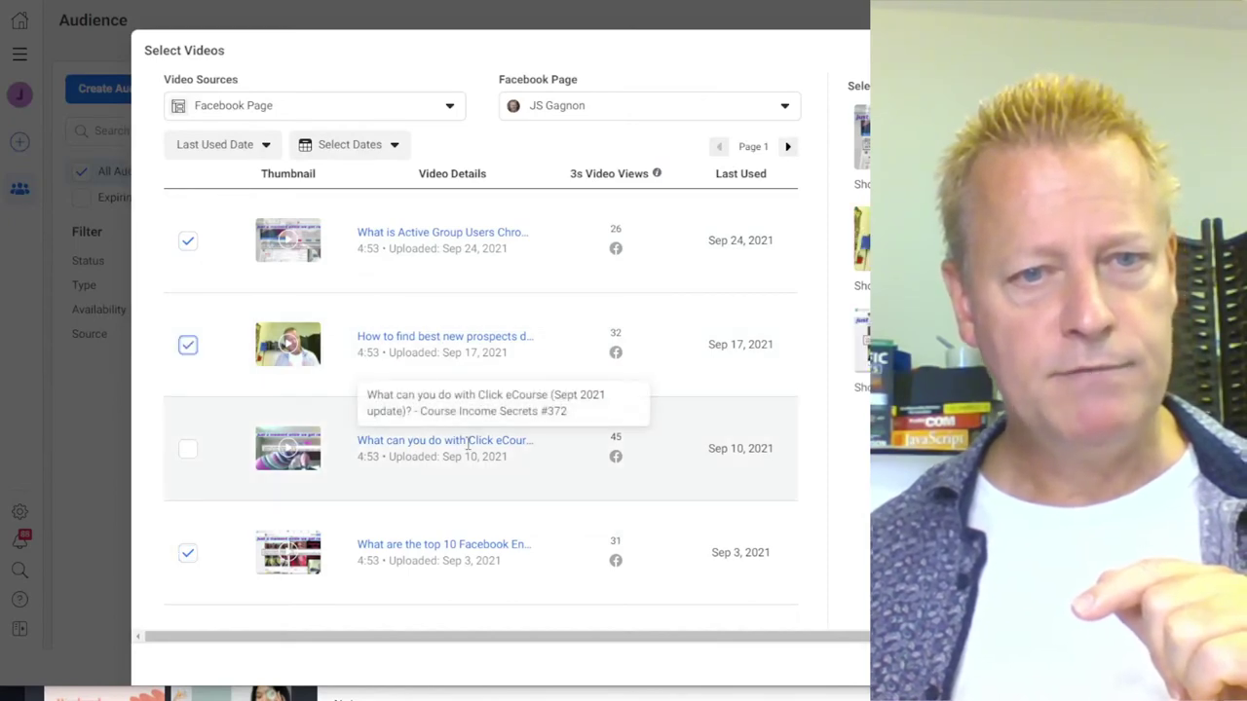
scroll(469, 443, down, 2)
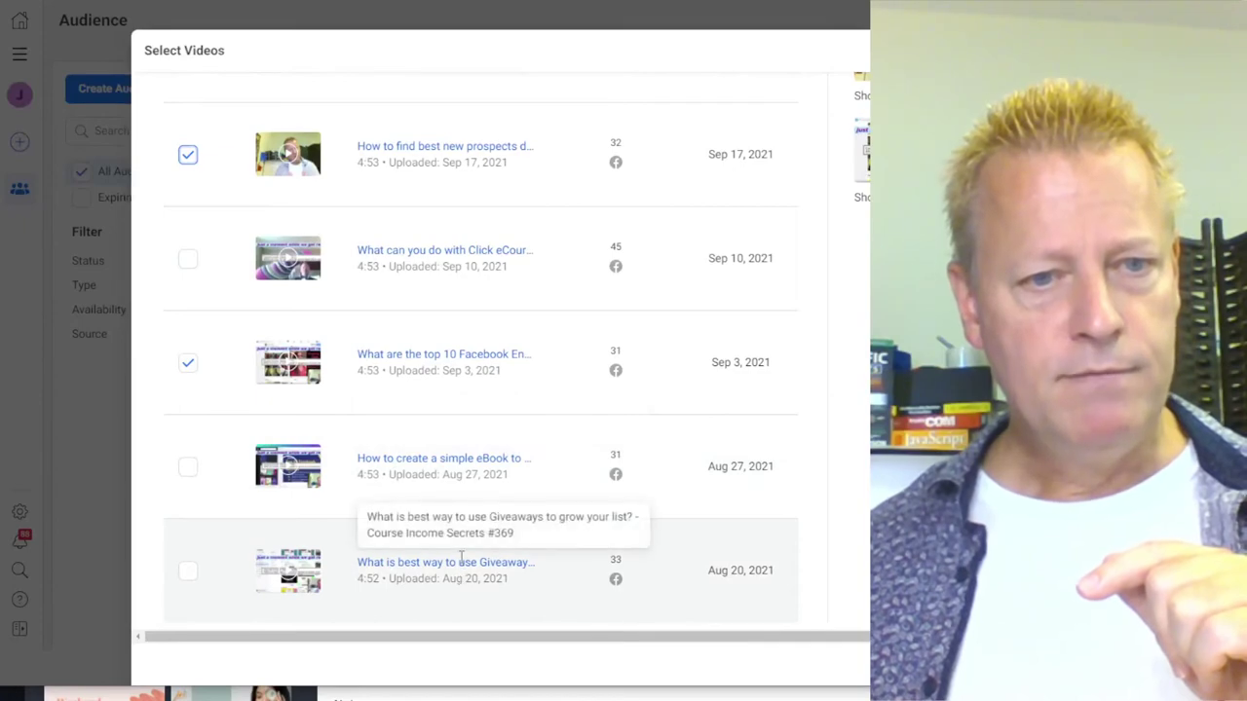
scroll(463, 546, up, 2)
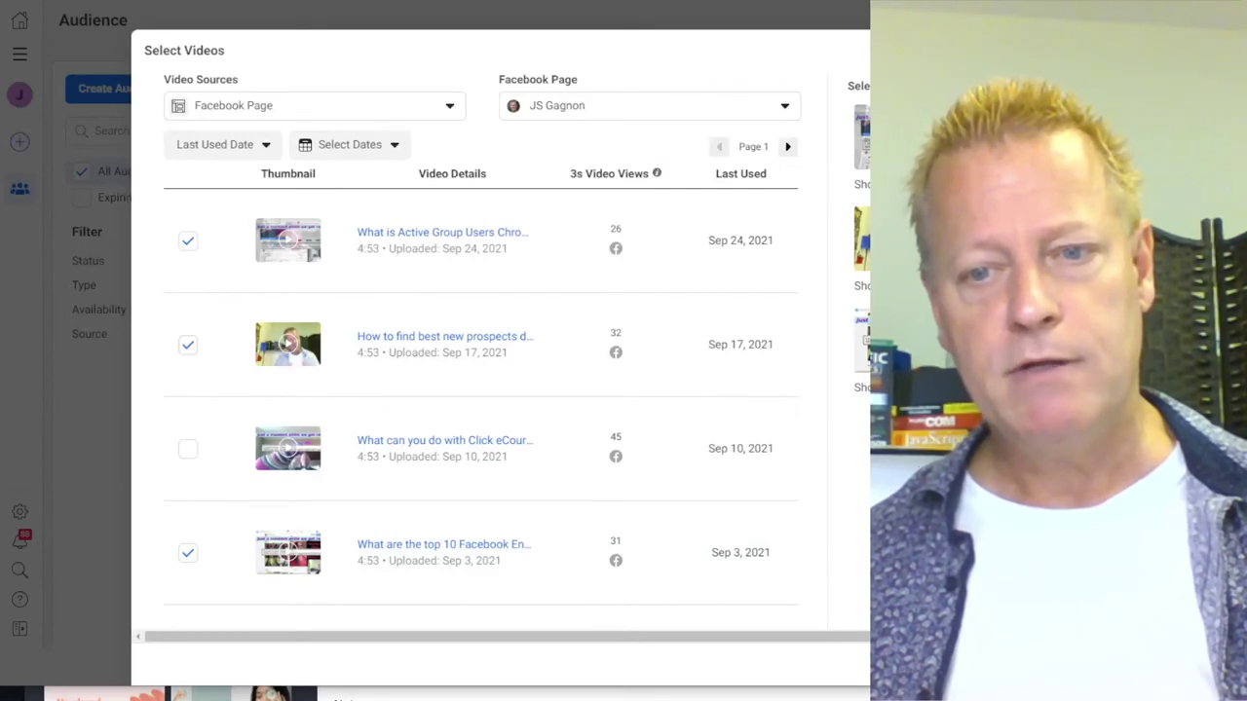
click(1023, 663)
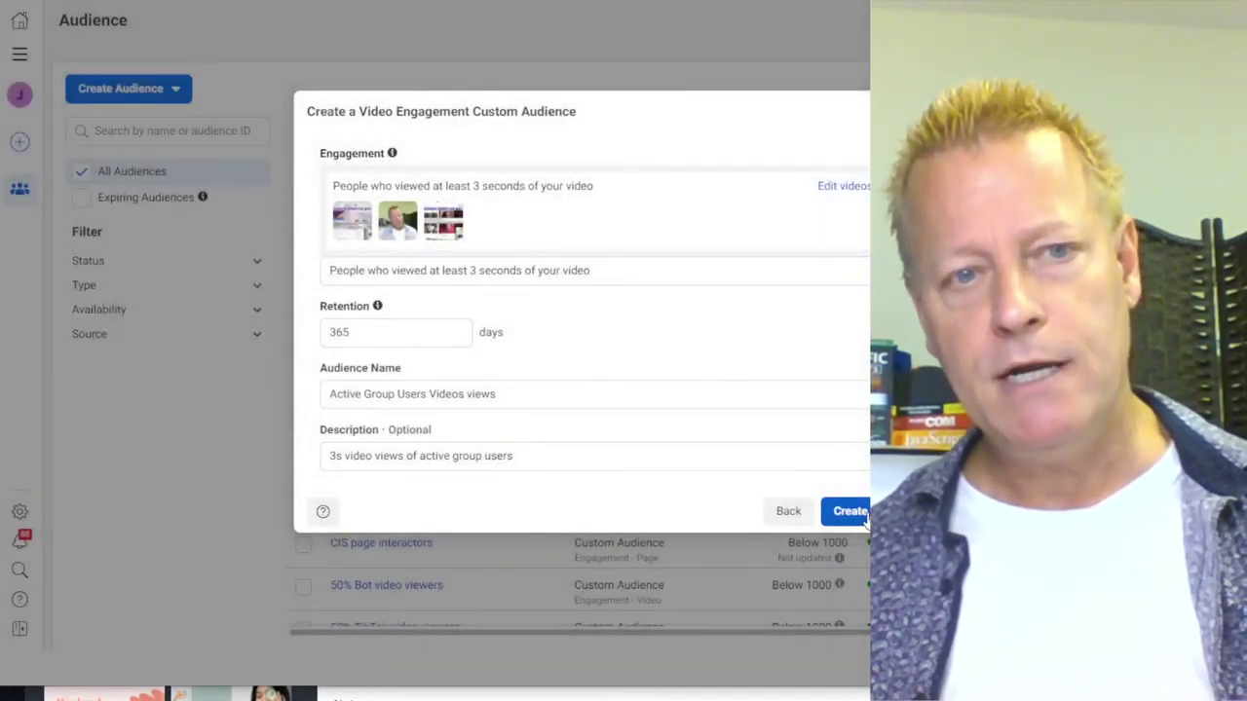
Create the Active Group Users Videos views audience, then open the All Tools menu
click(848, 512)
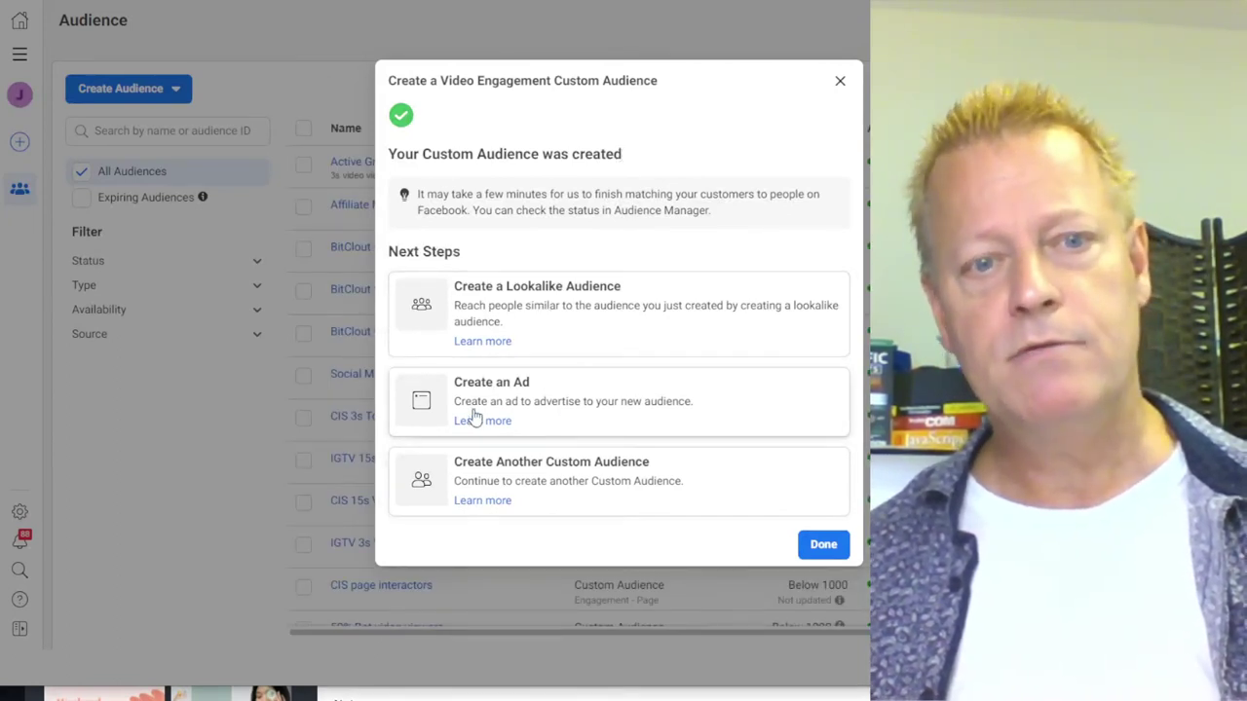
click(832, 549)
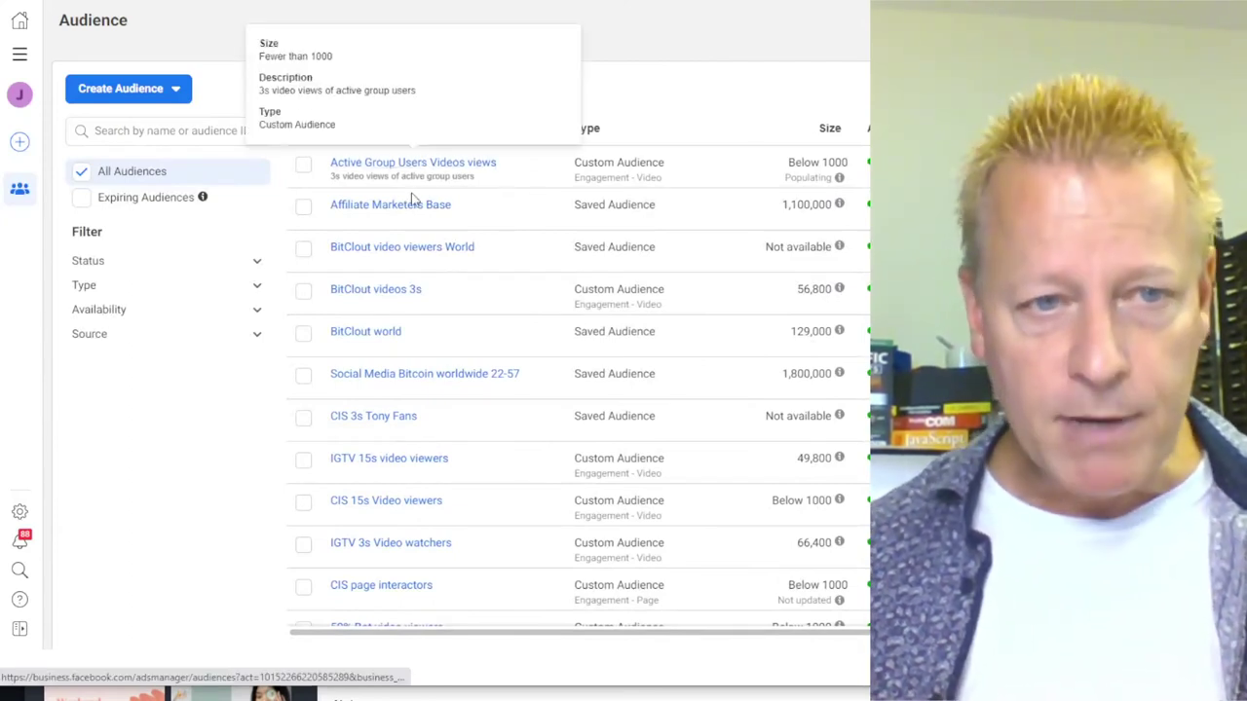
mouse_move(412, 201)
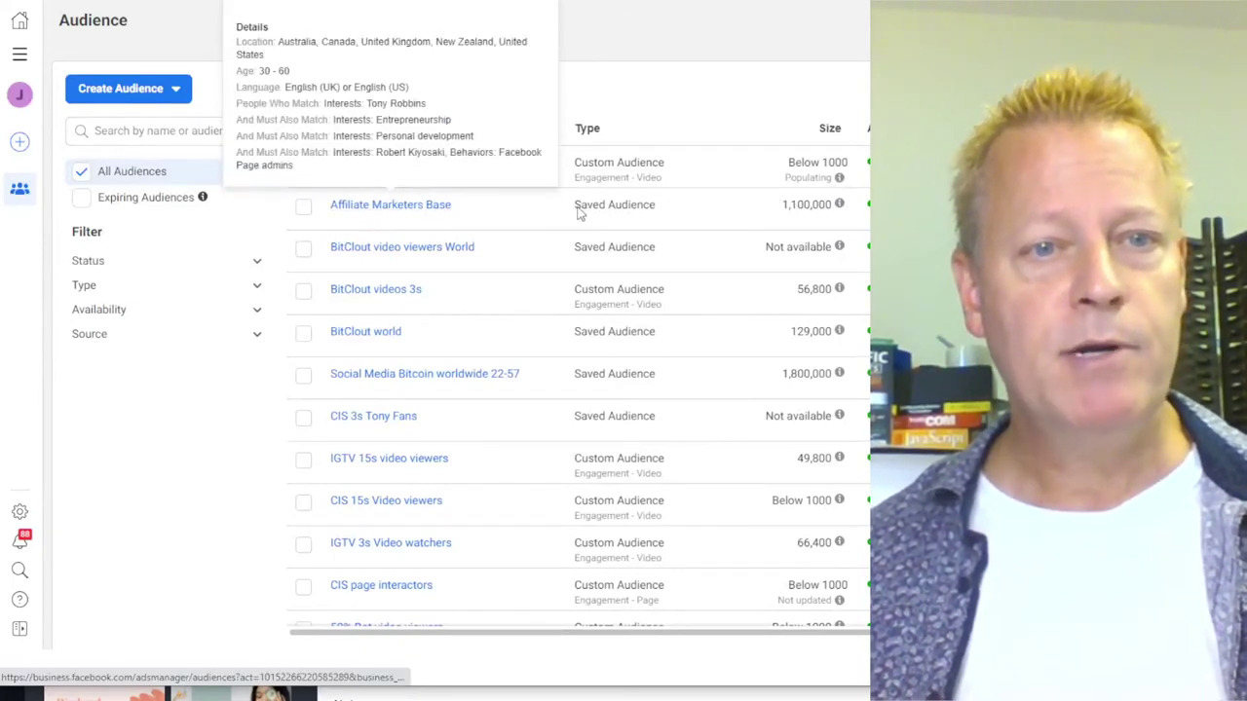
click(166, 94)
click(293, 98)
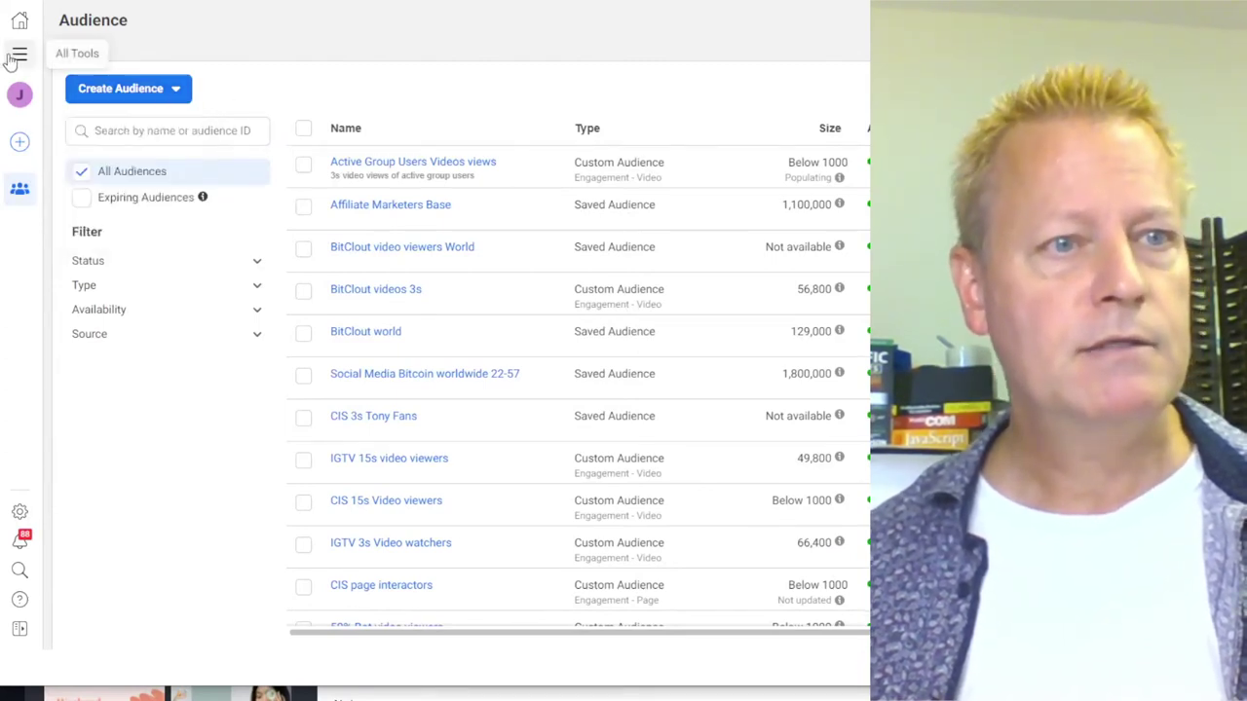
click(19, 54)
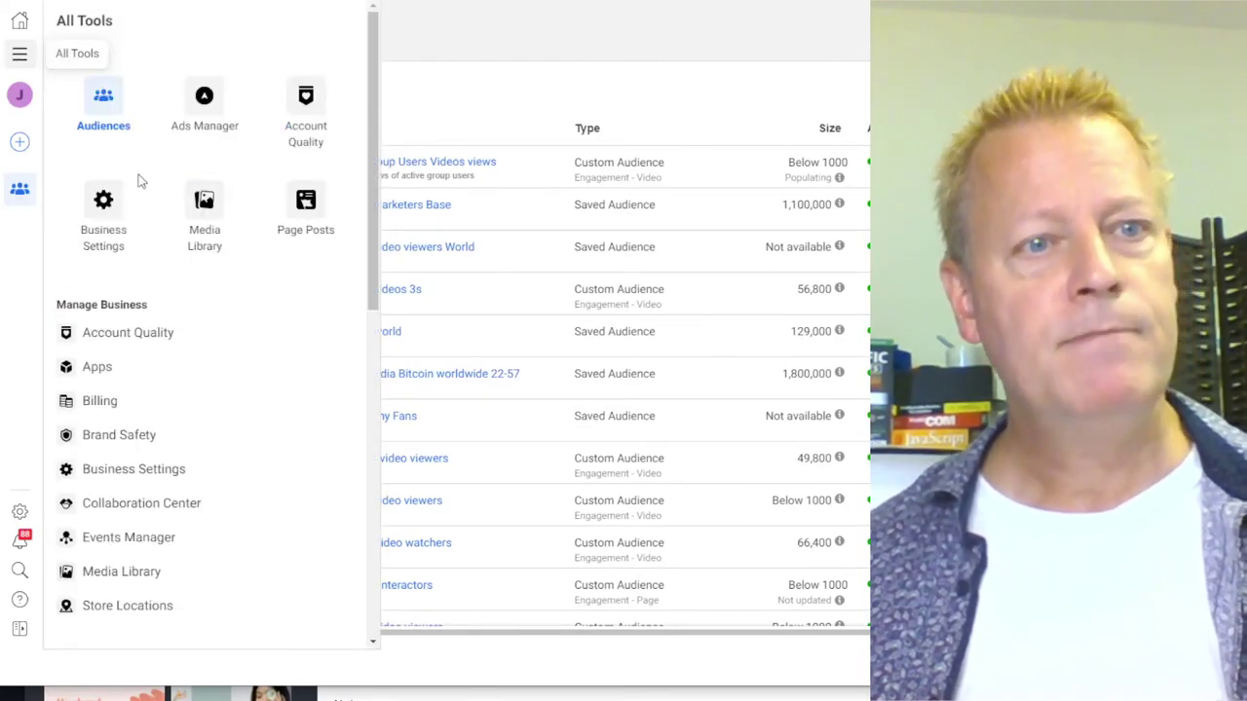
Go to the Ads Manager Campaigns list and start a new campaign to show the objectives
click(205, 110)
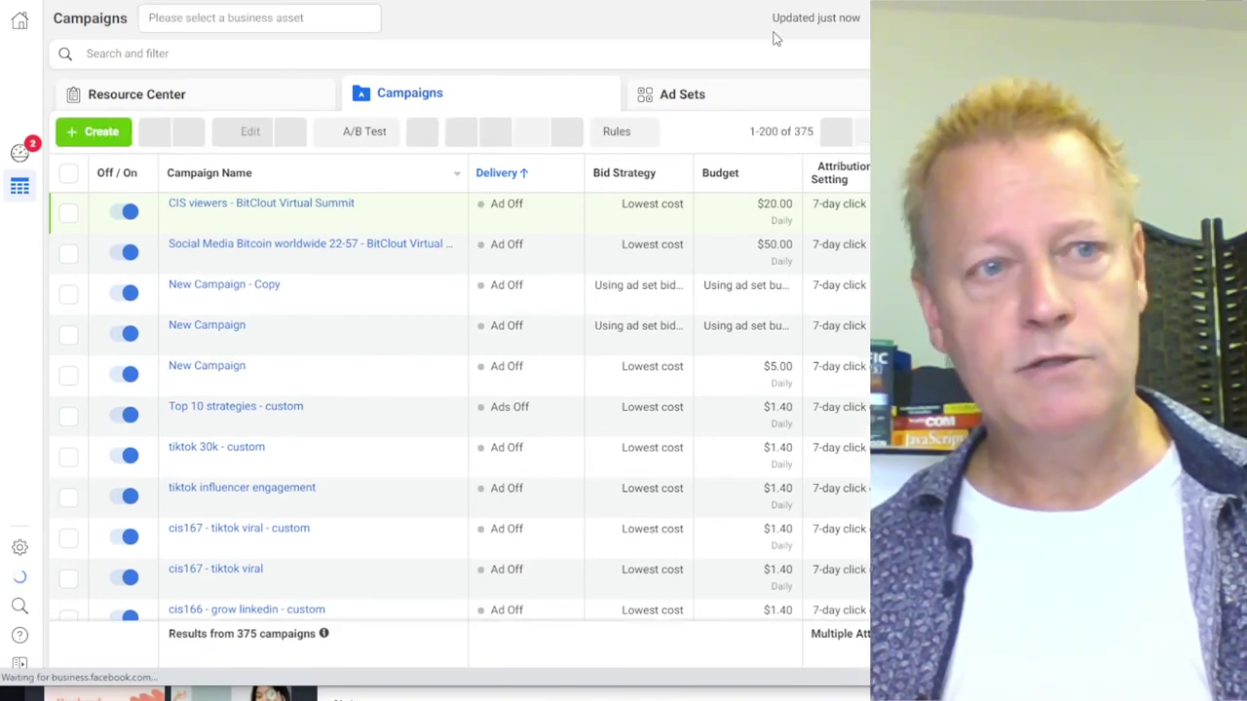
click(98, 138)
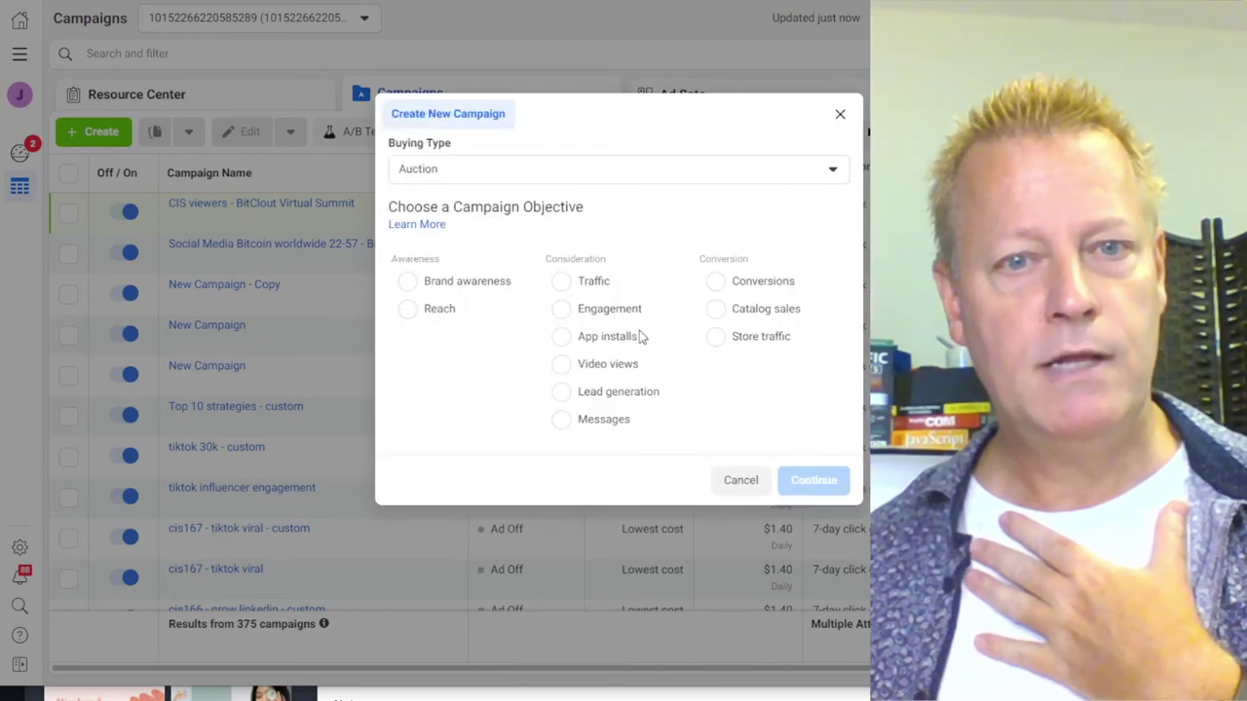
Choose the Video views objective and name the campaign 'CIS374 Views'
click(605, 366)
click(638, 531)
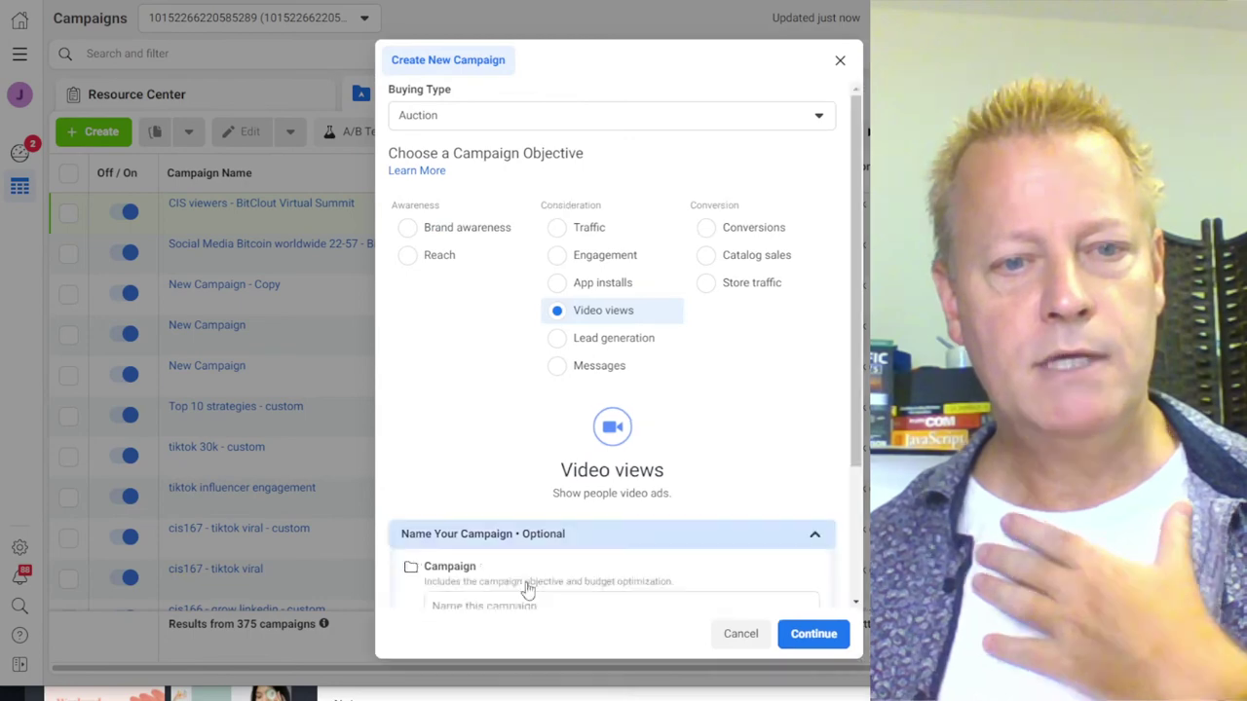
scroll(516, 587, down, 2)
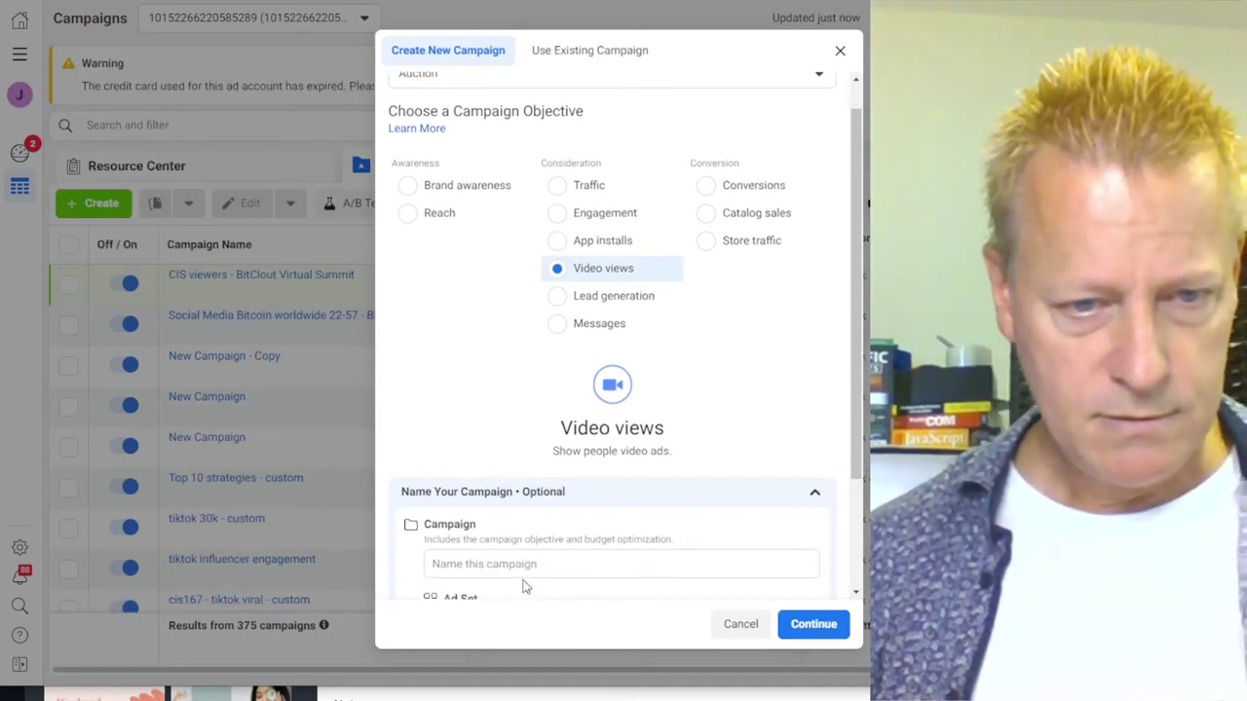
click(542, 517)
text(CIS374 View)
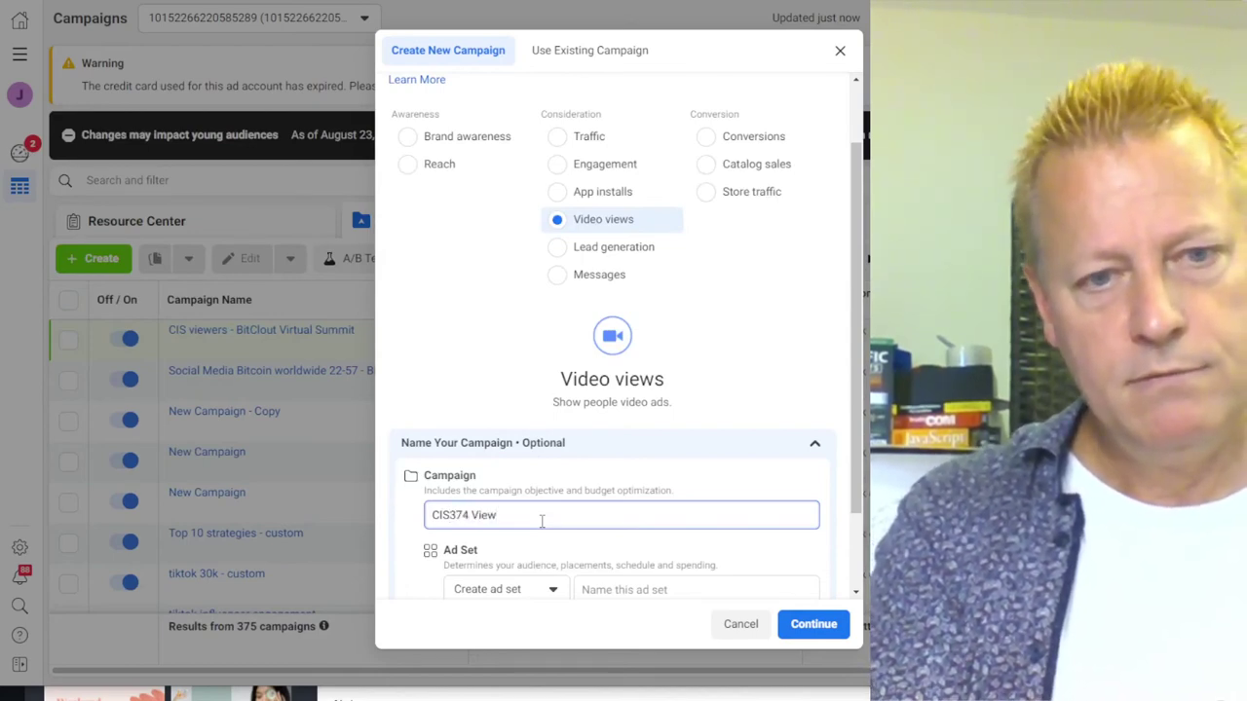
key(BackSpace)
text(e)
key(BackSpace)
text(ws)
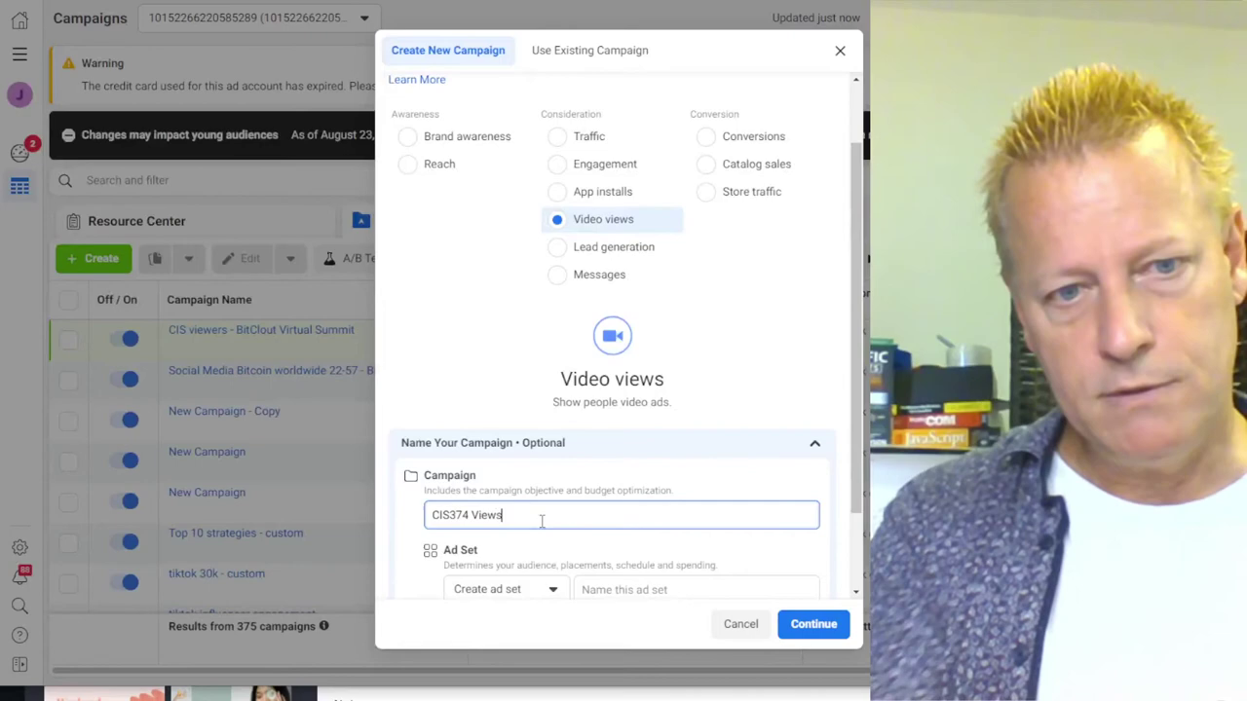
scroll(576, 565, down, 2)
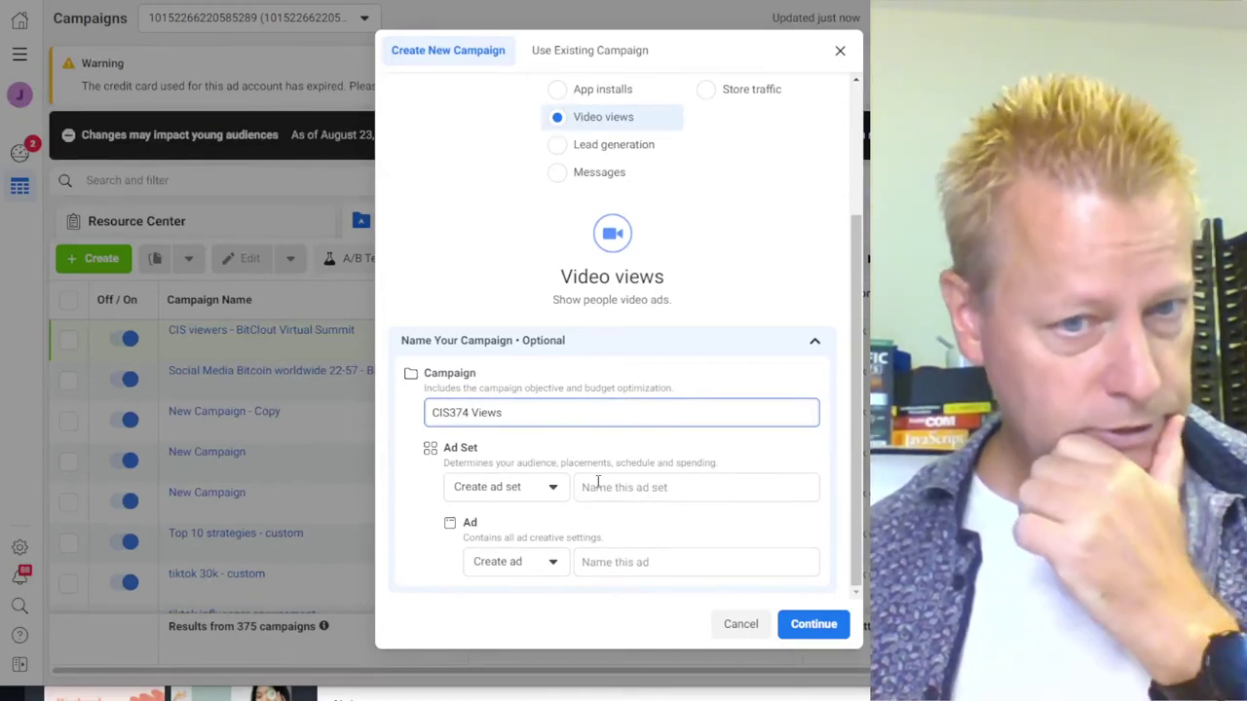
Give the new ad set and ad the same name, 'CIS374 Views', and continue
click(551, 488)
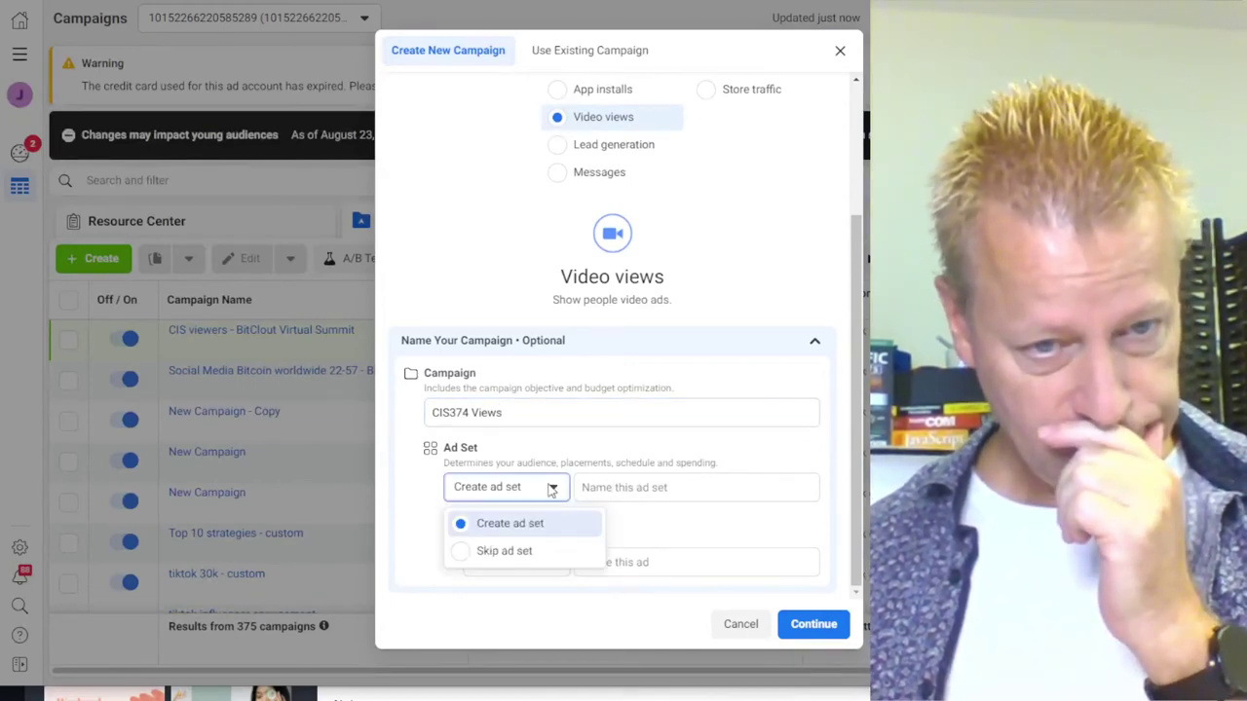
click(552, 488)
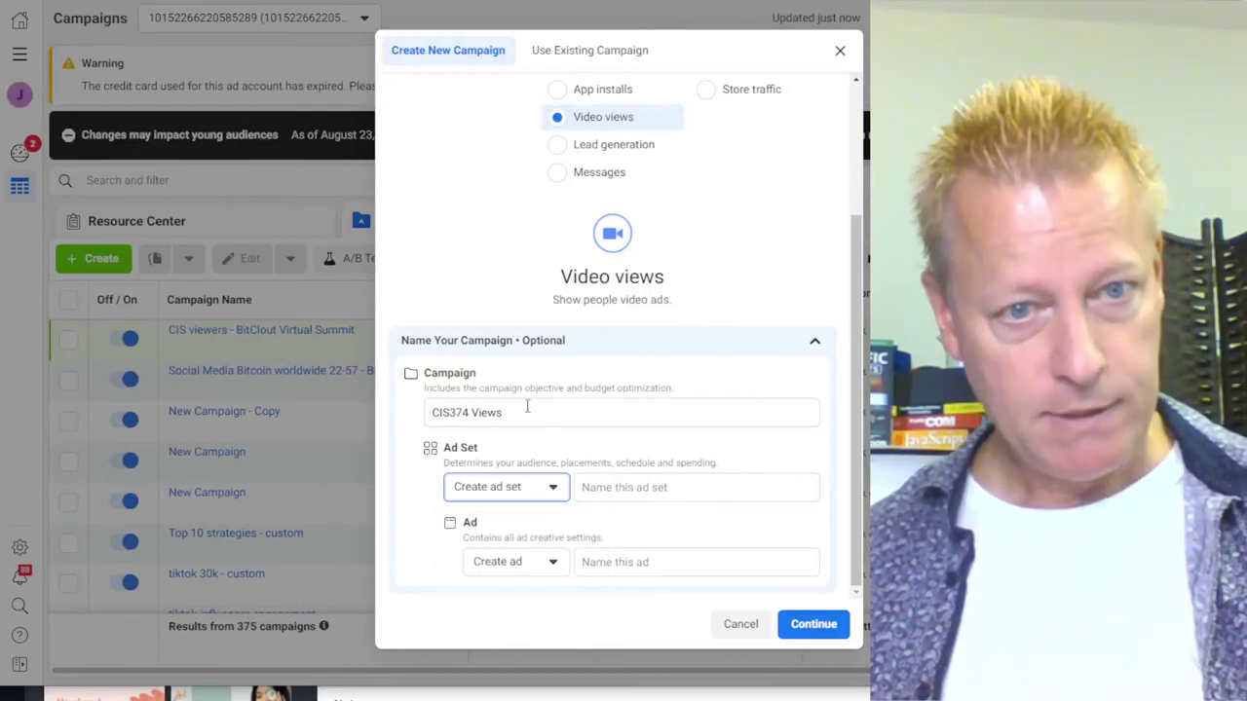
drag(529, 407, 393, 407)
key(ctrl+c)
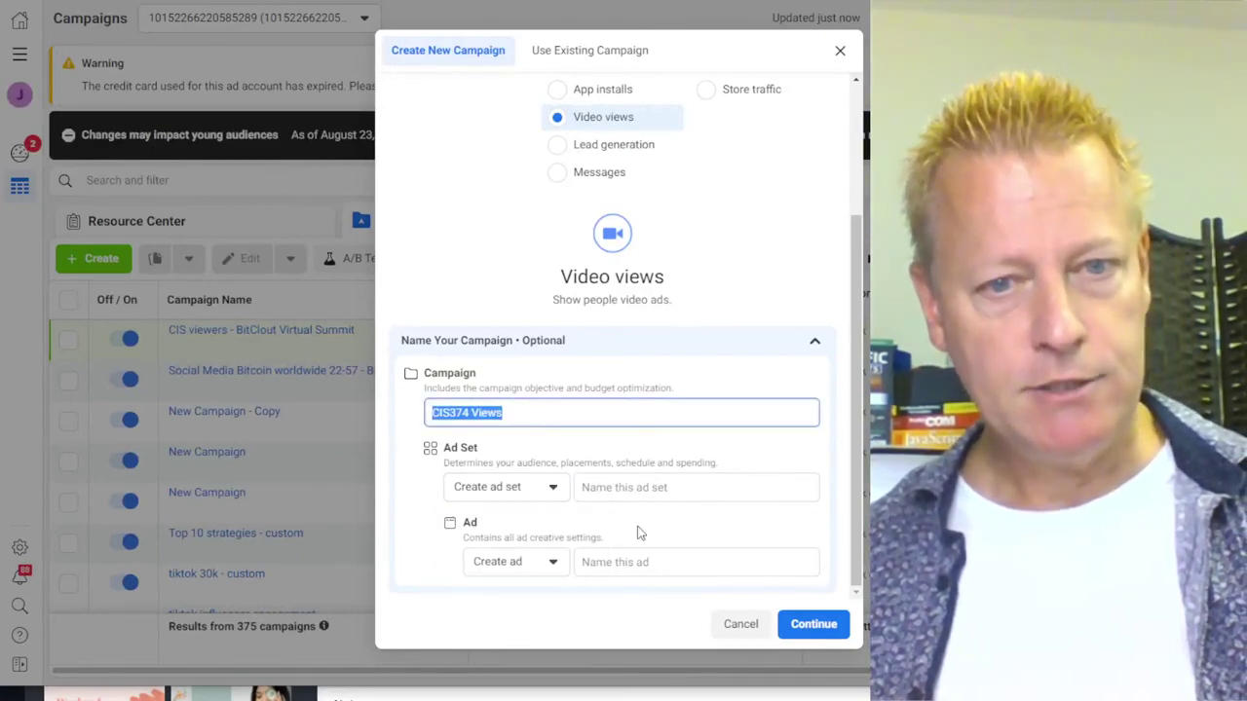
click(646, 487)
key(ctrl+v)
click(652, 571)
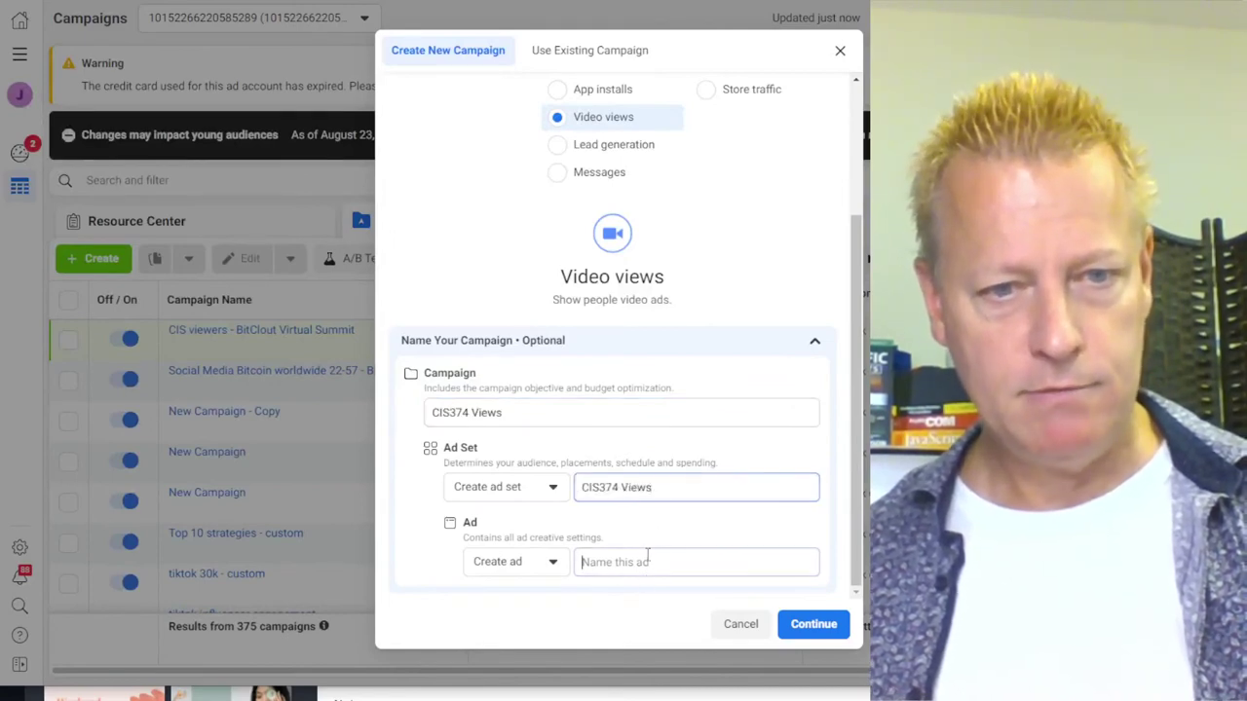
key(ctrl+v)
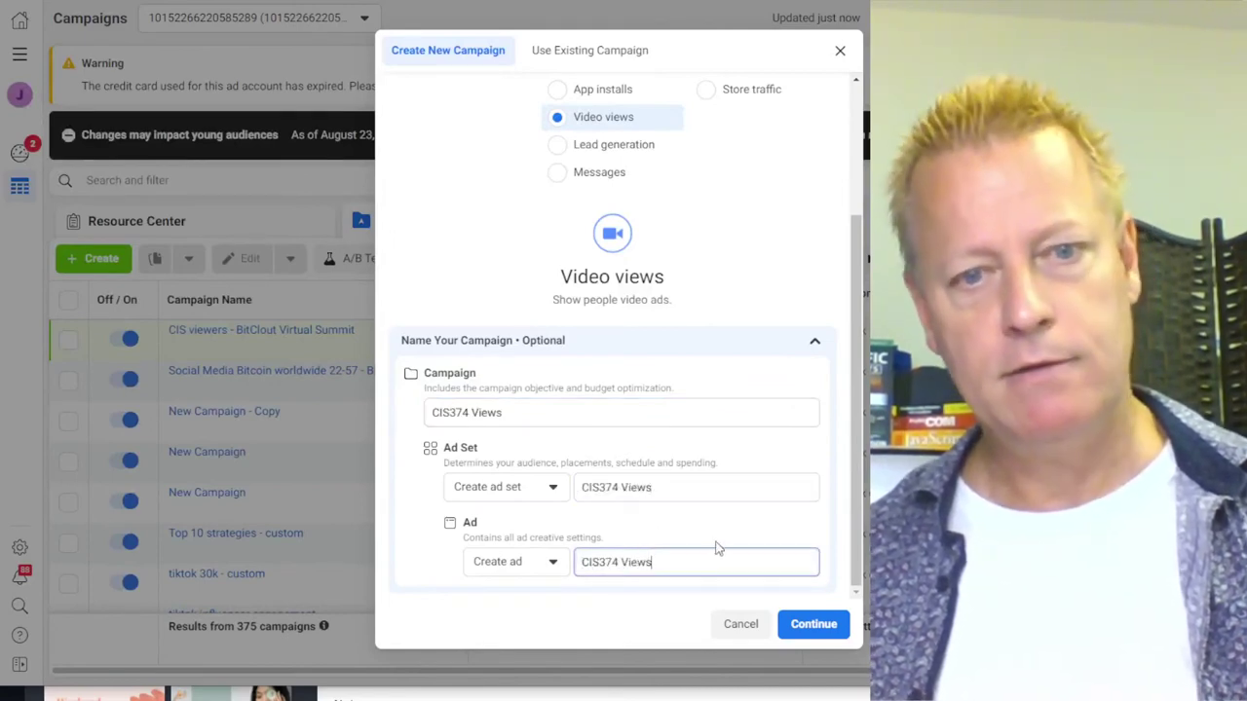
click(804, 624)
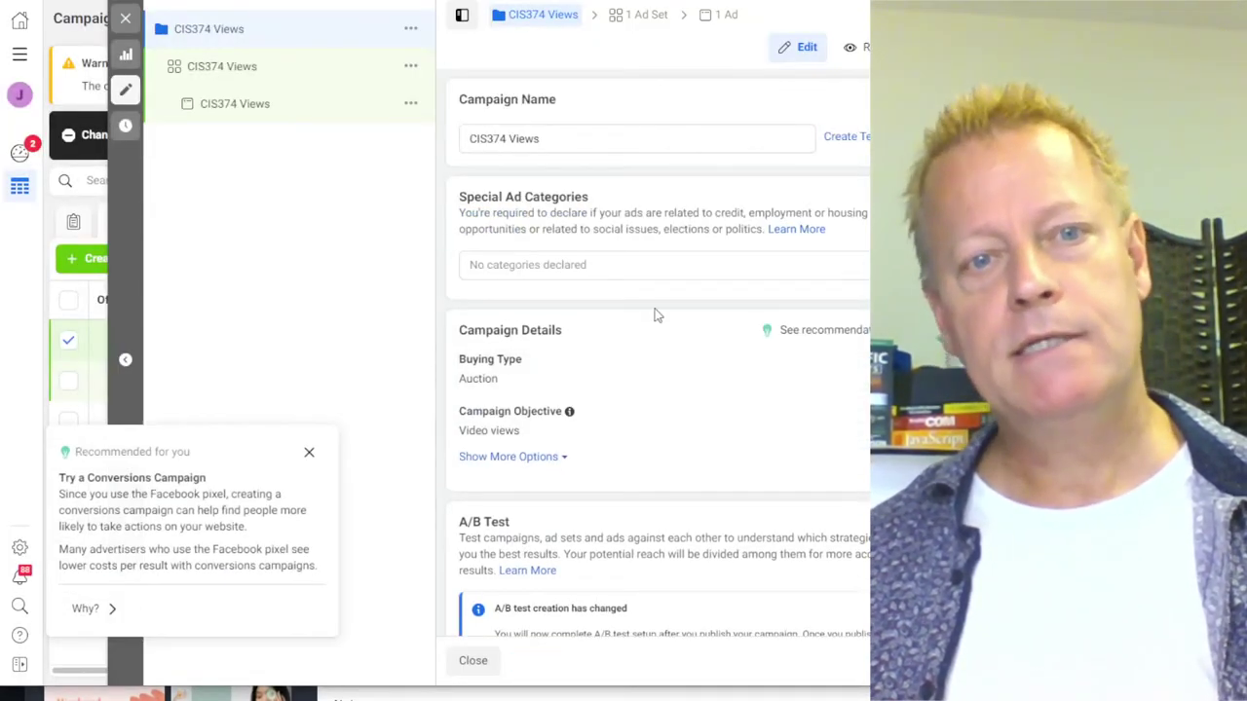
Leave Special Ad Categories empty, declaring no special category
click(775, 270)
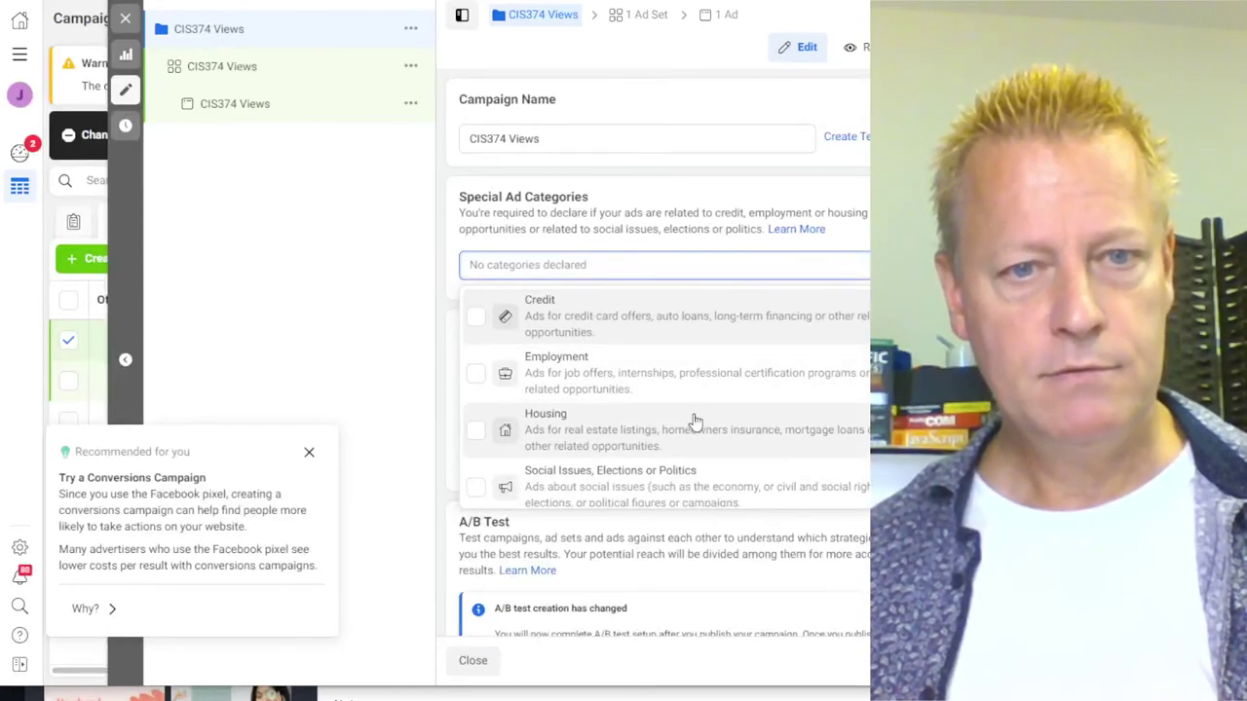
click(828, 267)
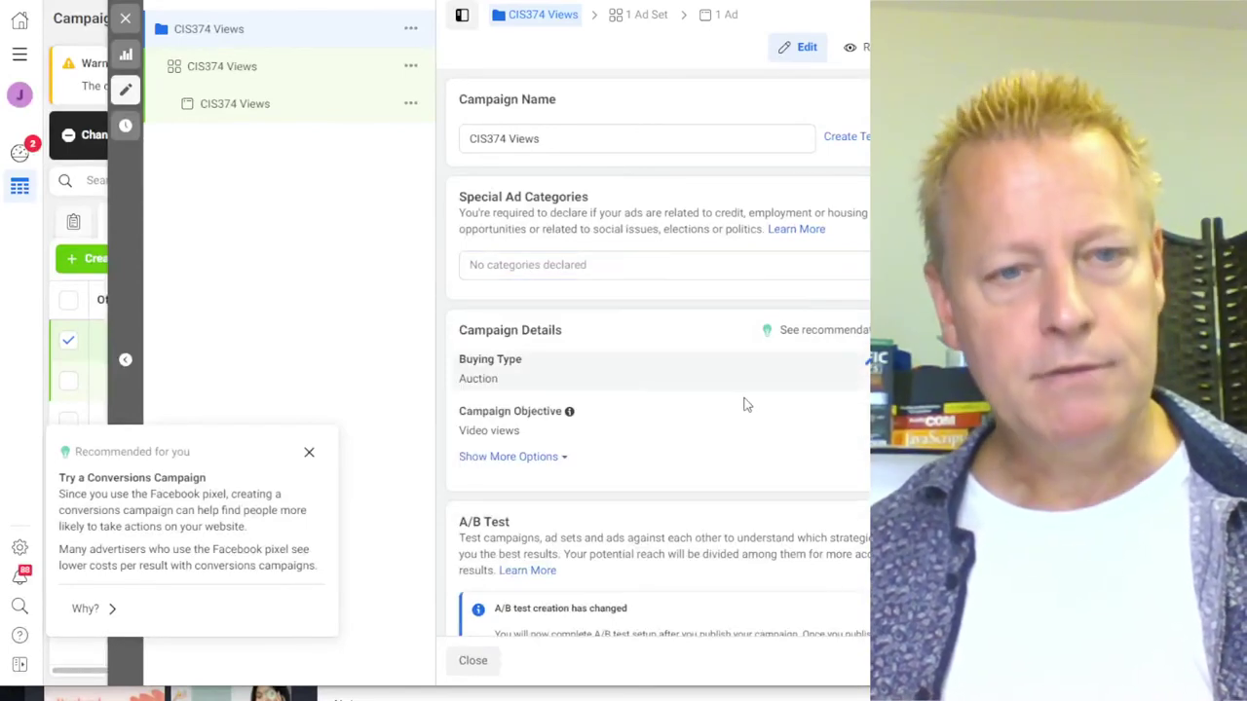
scroll(776, 390, down, 5)
scroll(608, 502, down, 1)
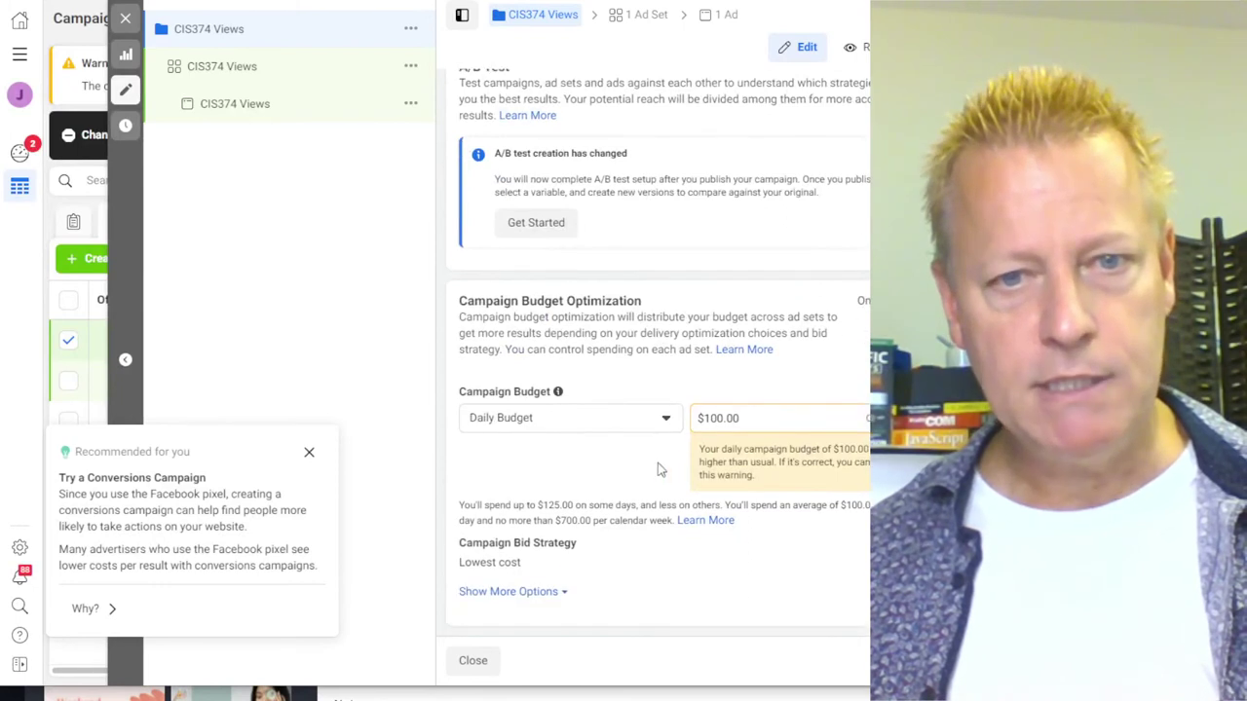
Change the daily campaign budget from $100.00 to $2.00 and dismiss the campaign suggestions
drag(766, 416, 668, 422)
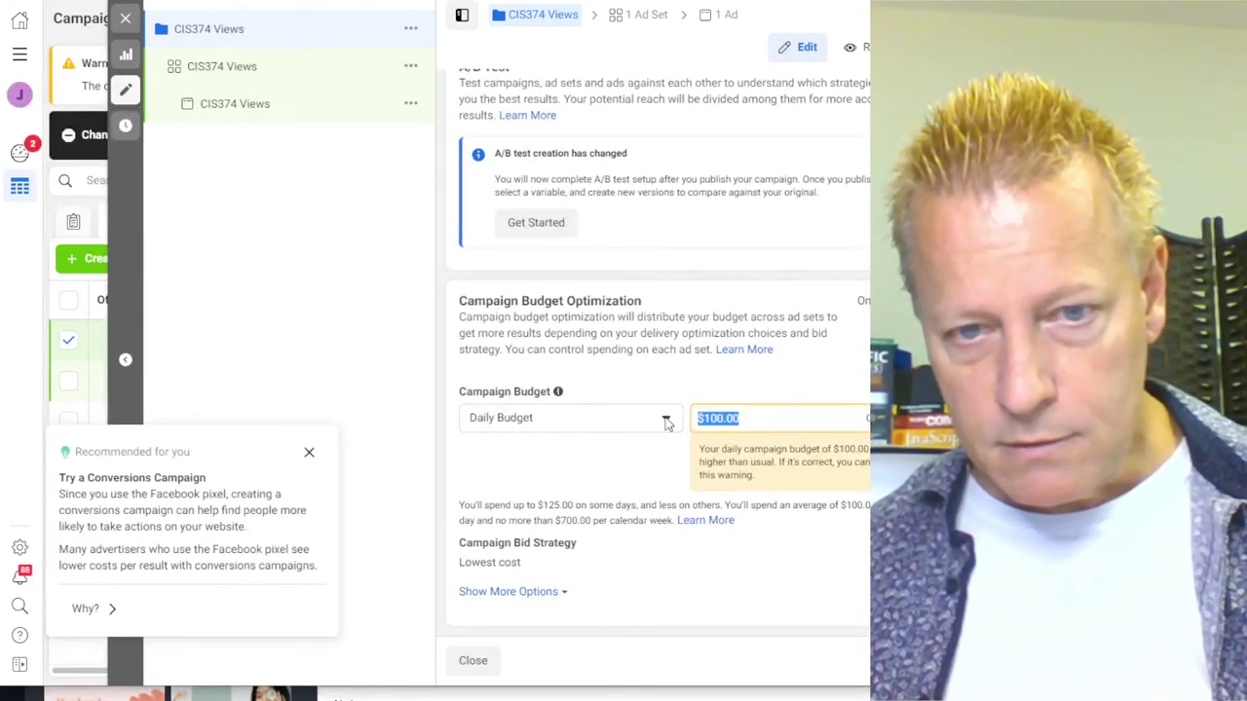
text(2)
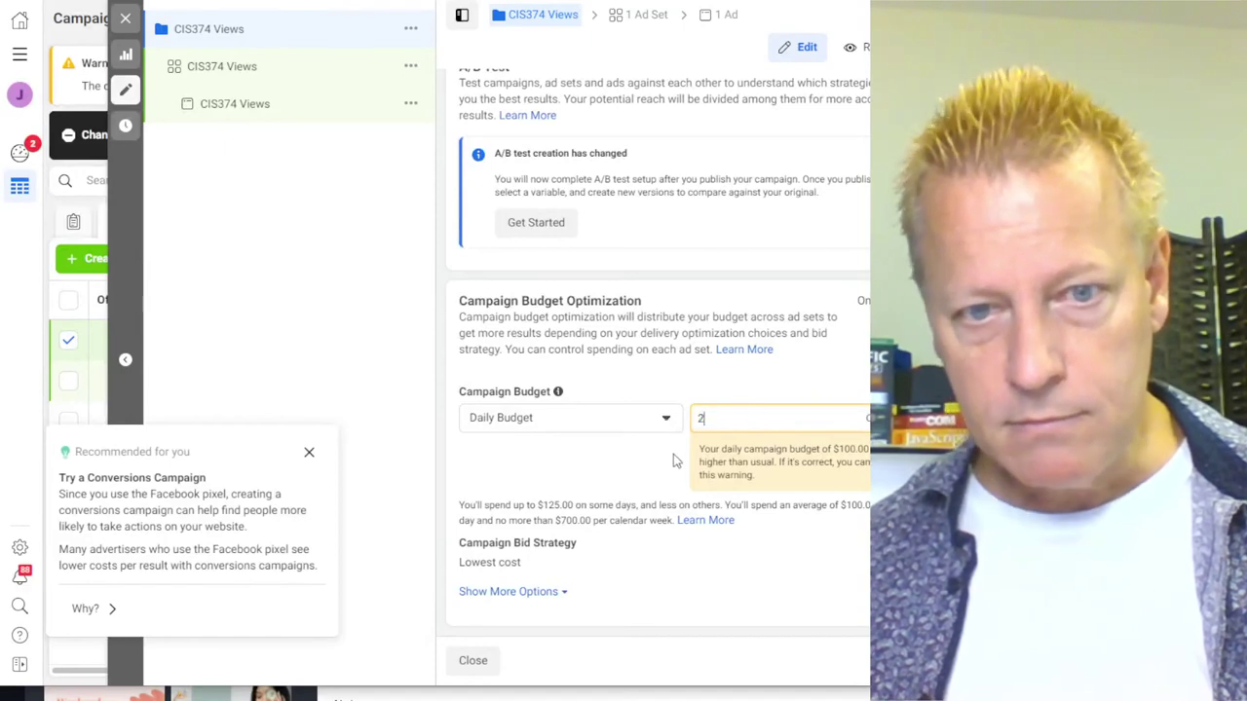
click(838, 495)
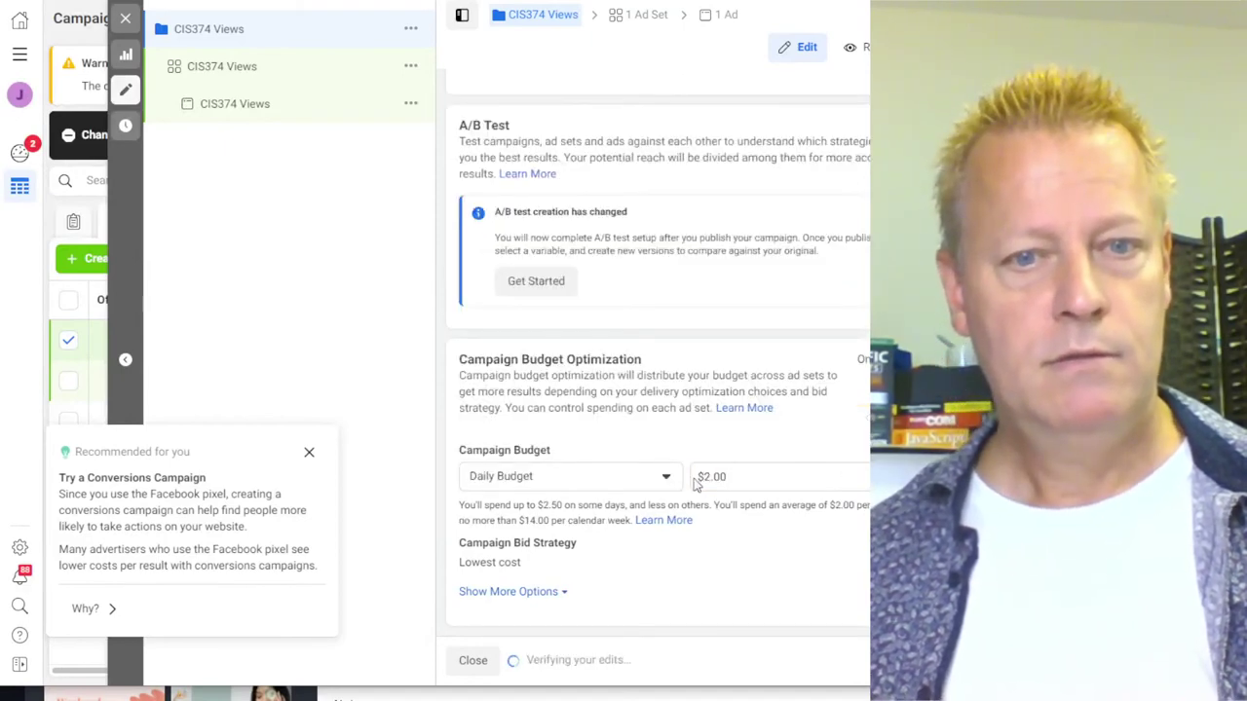
scroll(701, 543, up, 4)
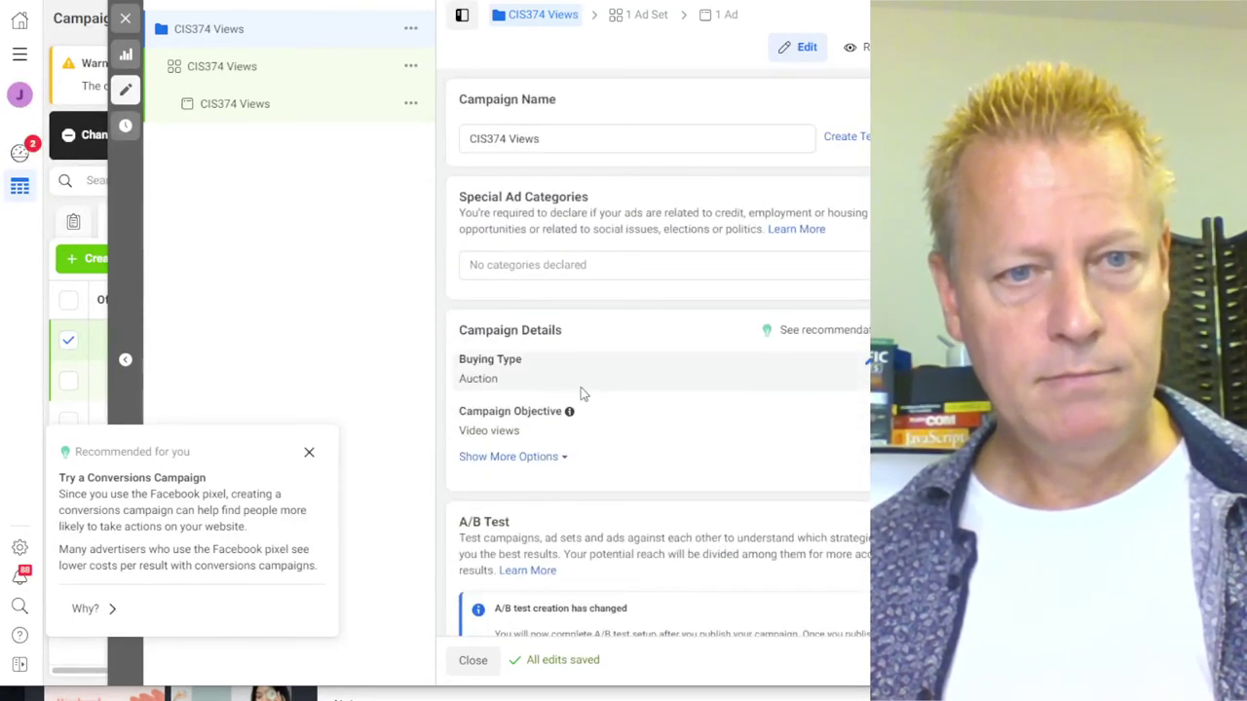
scroll(609, 437, down, 4)
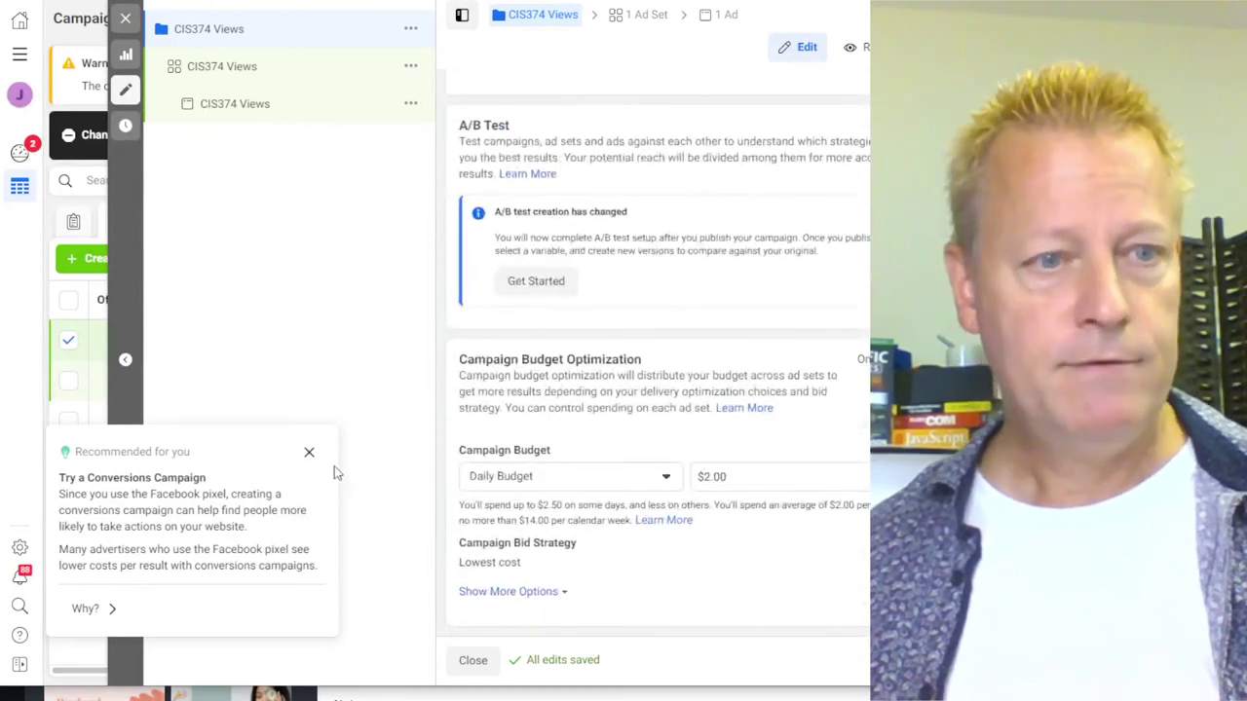
click(307, 454)
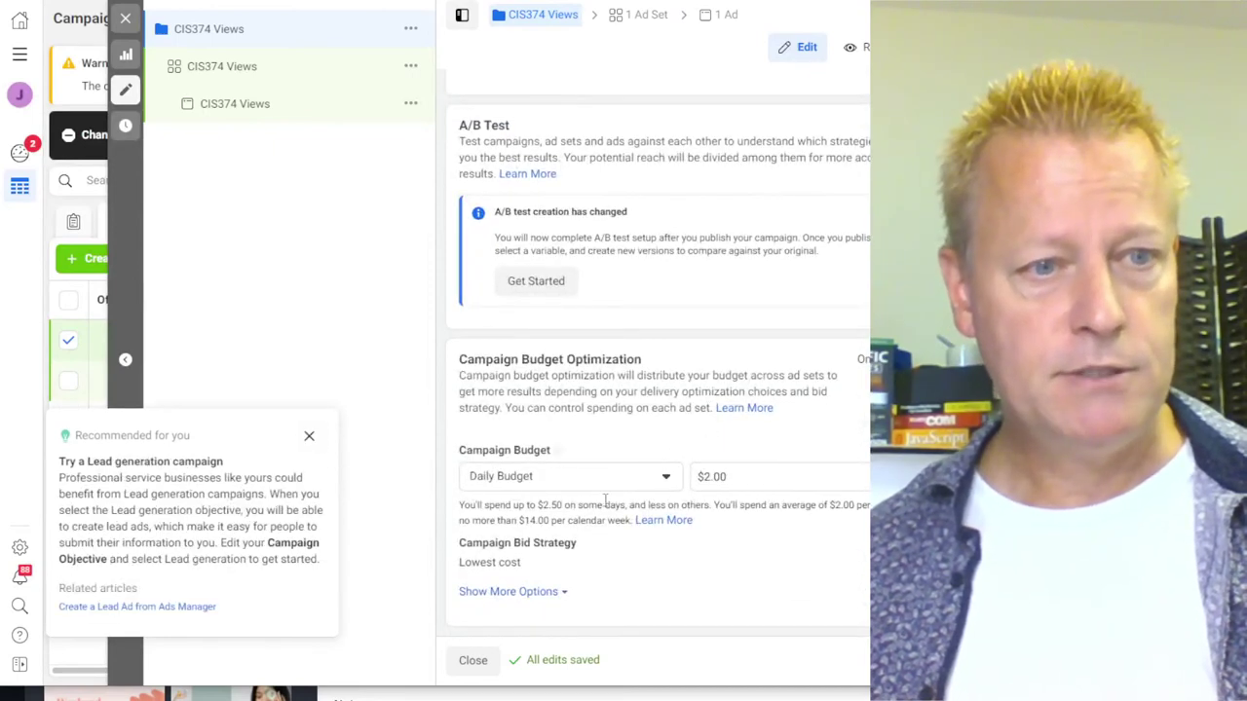
click(309, 435)
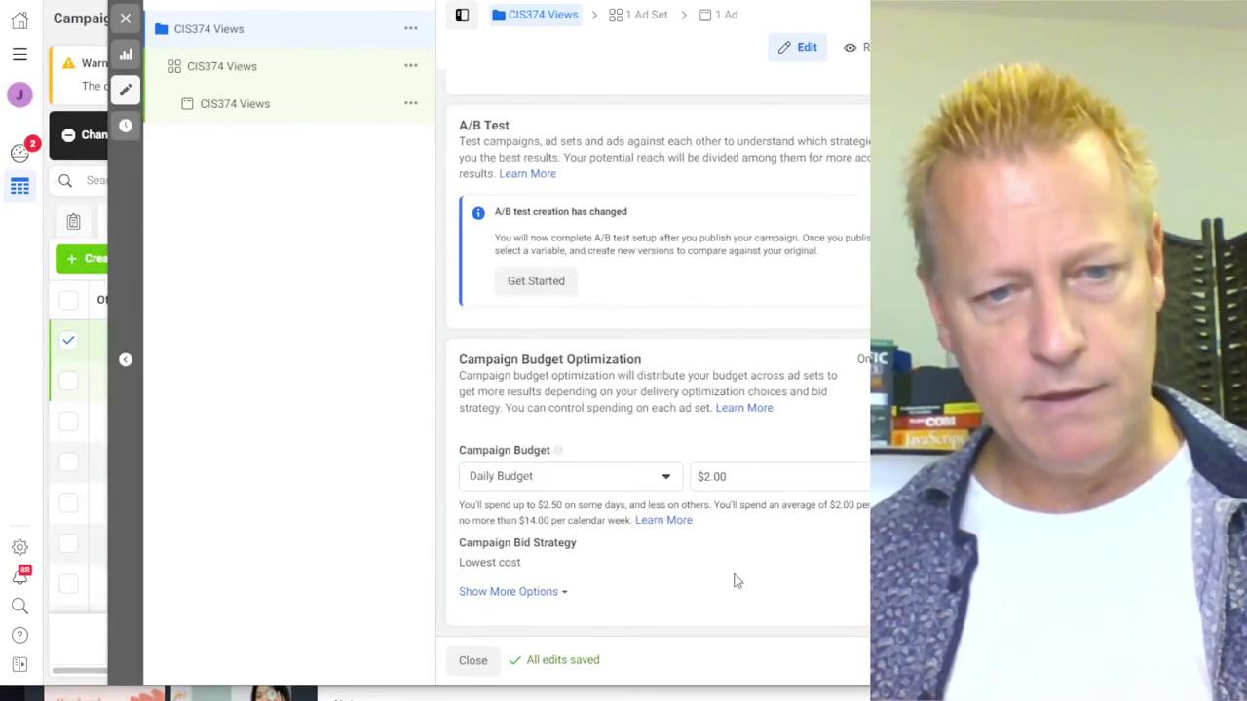
click(891, 660)
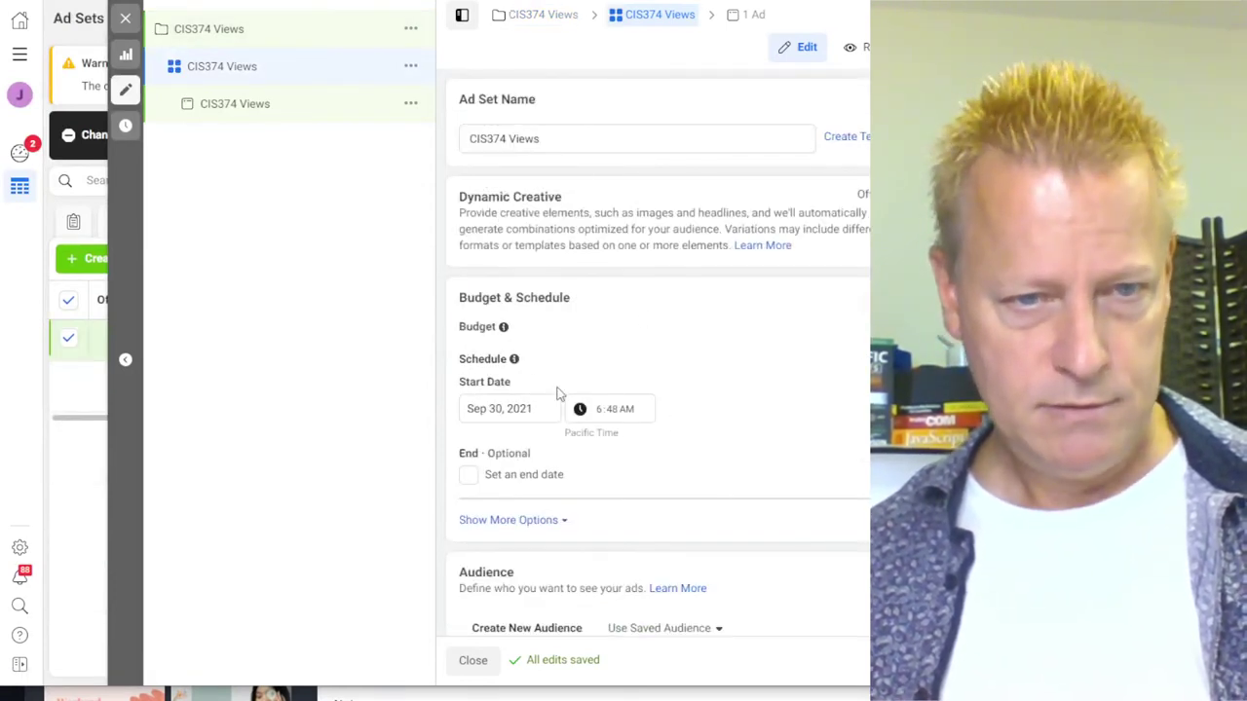
Search the saved audiences and target Affiliate Marketers Base for the CIS374 Views ad set
mouse_move(513, 358)
scroll(824, 419, down, 3)
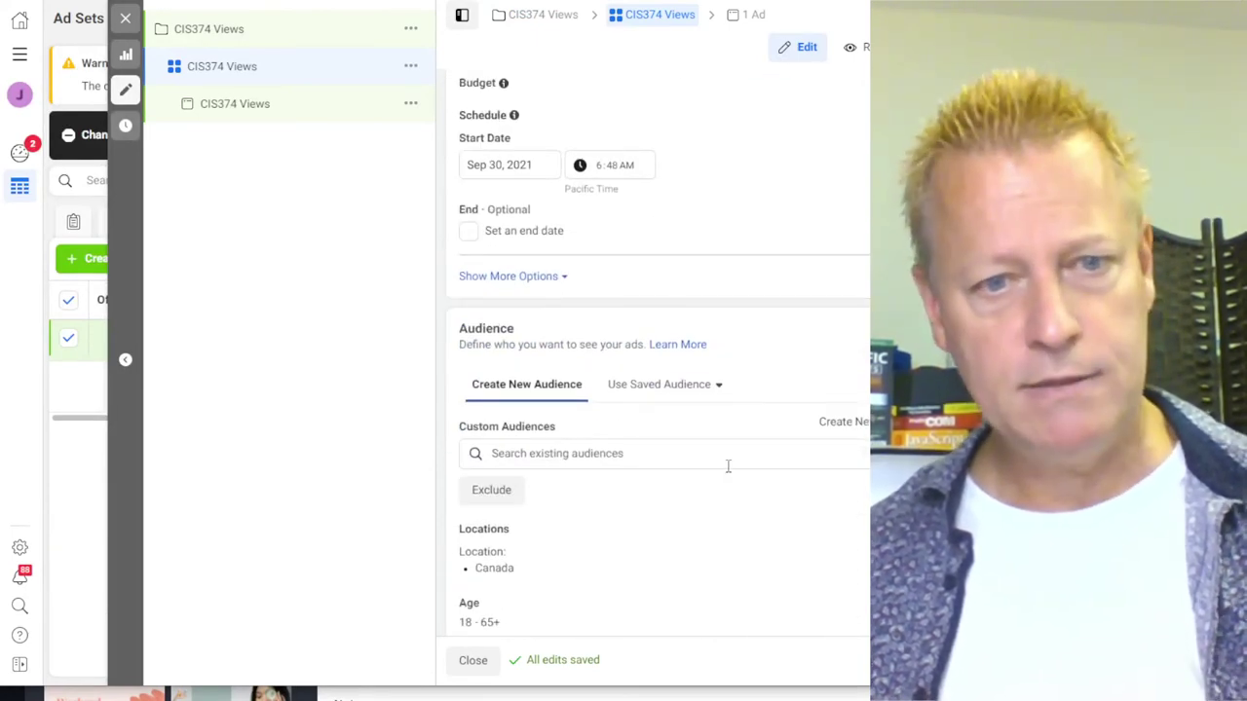
scroll(738, 497, down, 3)
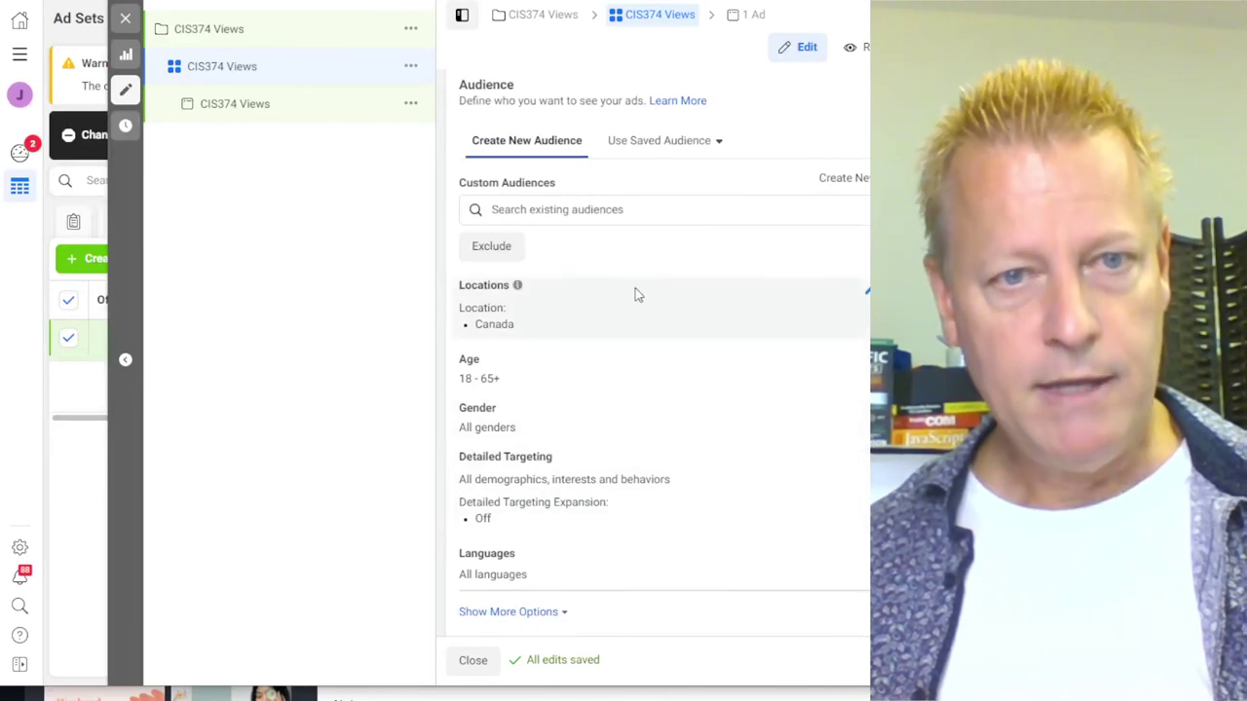
click(664, 148)
mouse_move(679, 241)
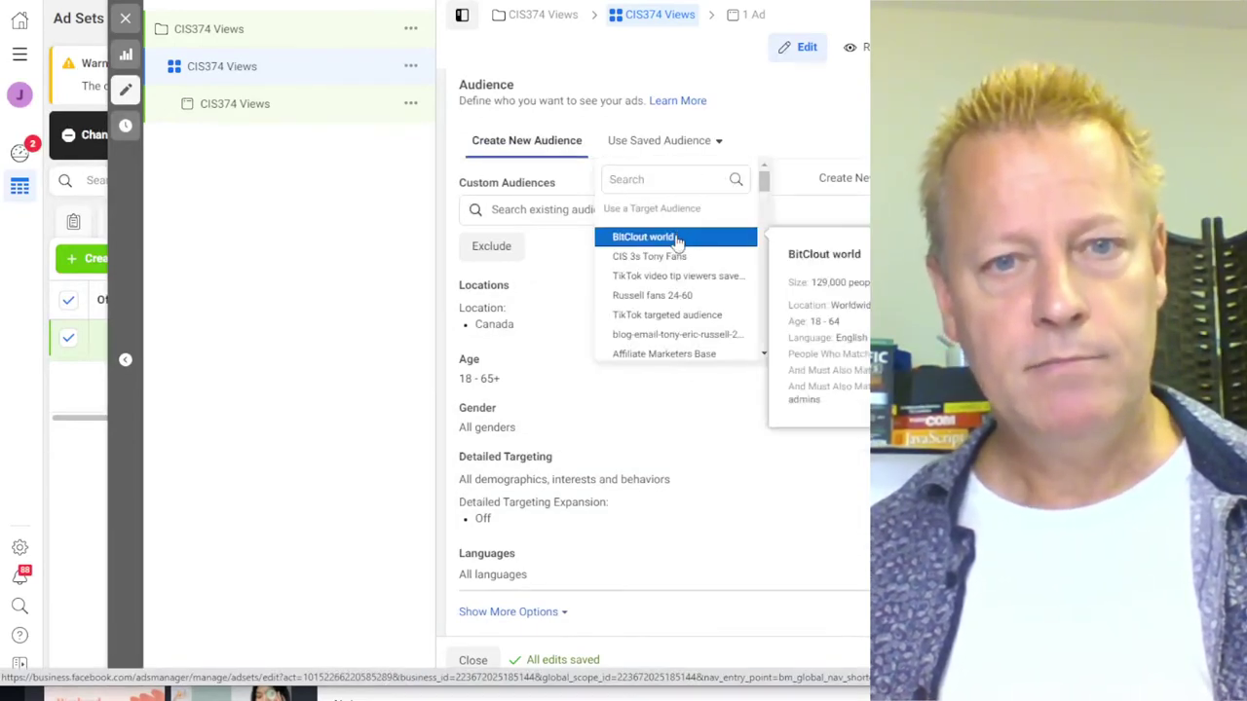
click(674, 179)
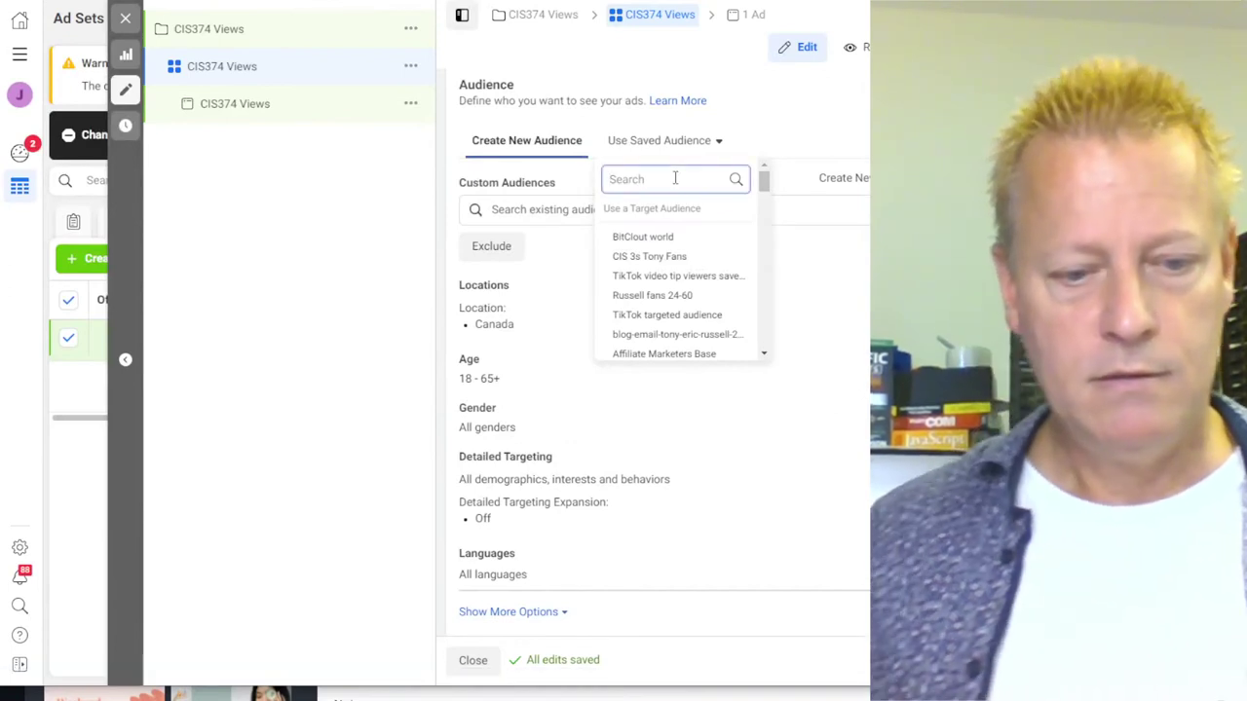
text(affil)
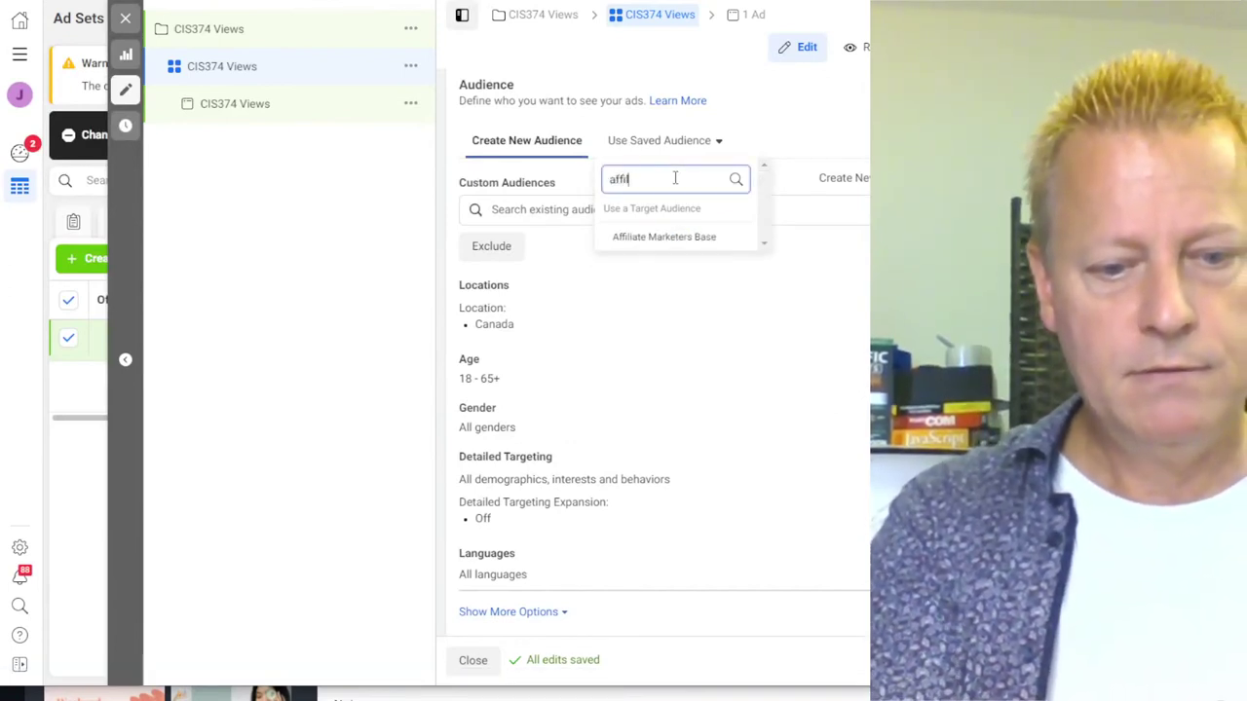
text(ita)
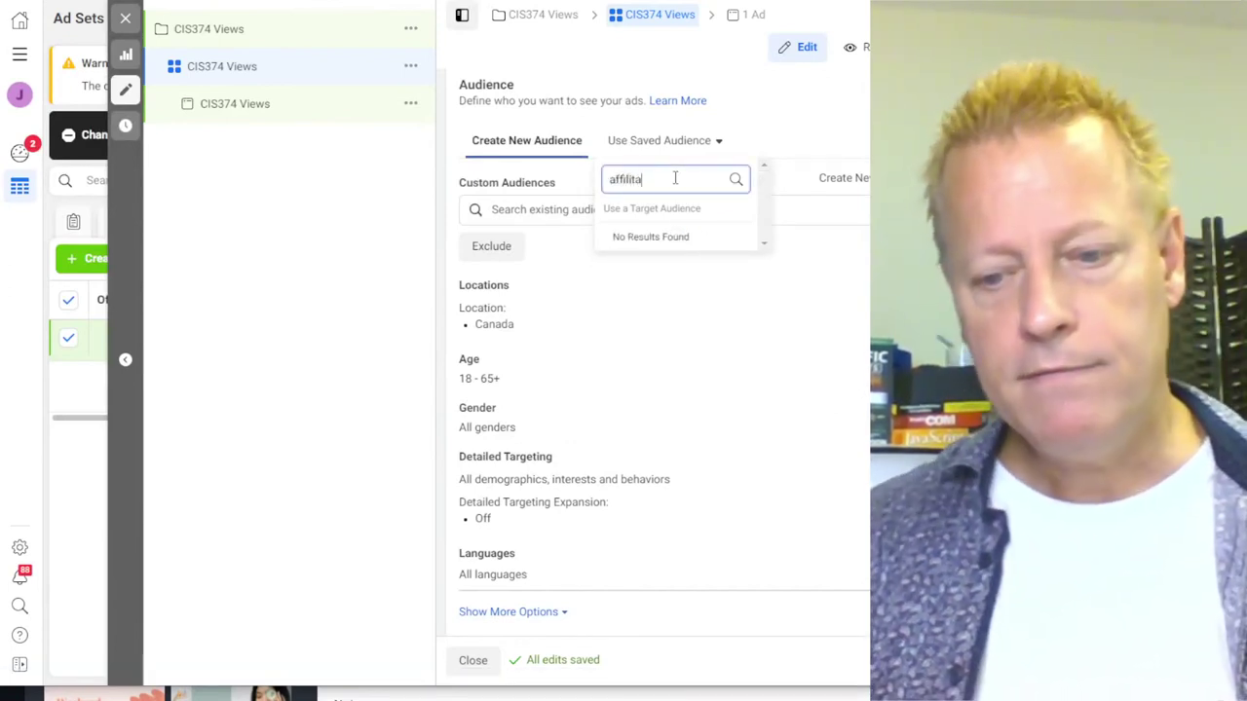
key(BackSpace)
key(BackSpace)
key(BackSpace)
key(BackSpace)
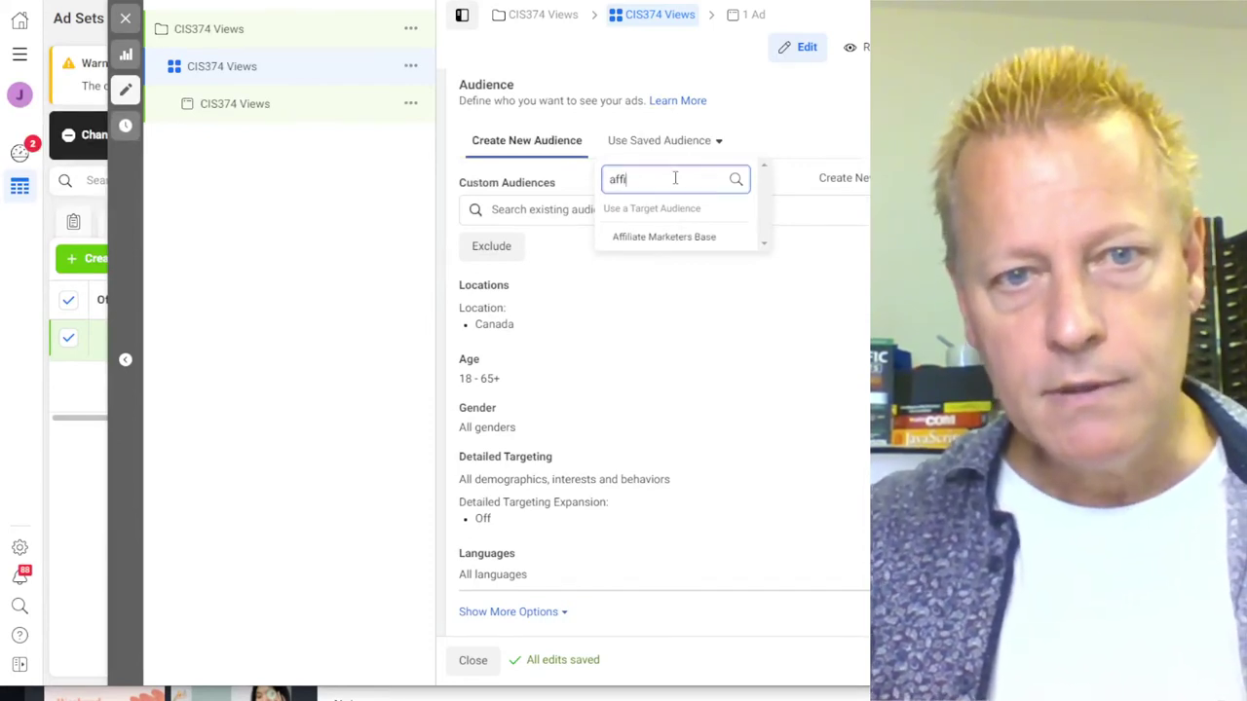
mouse_move(656, 245)
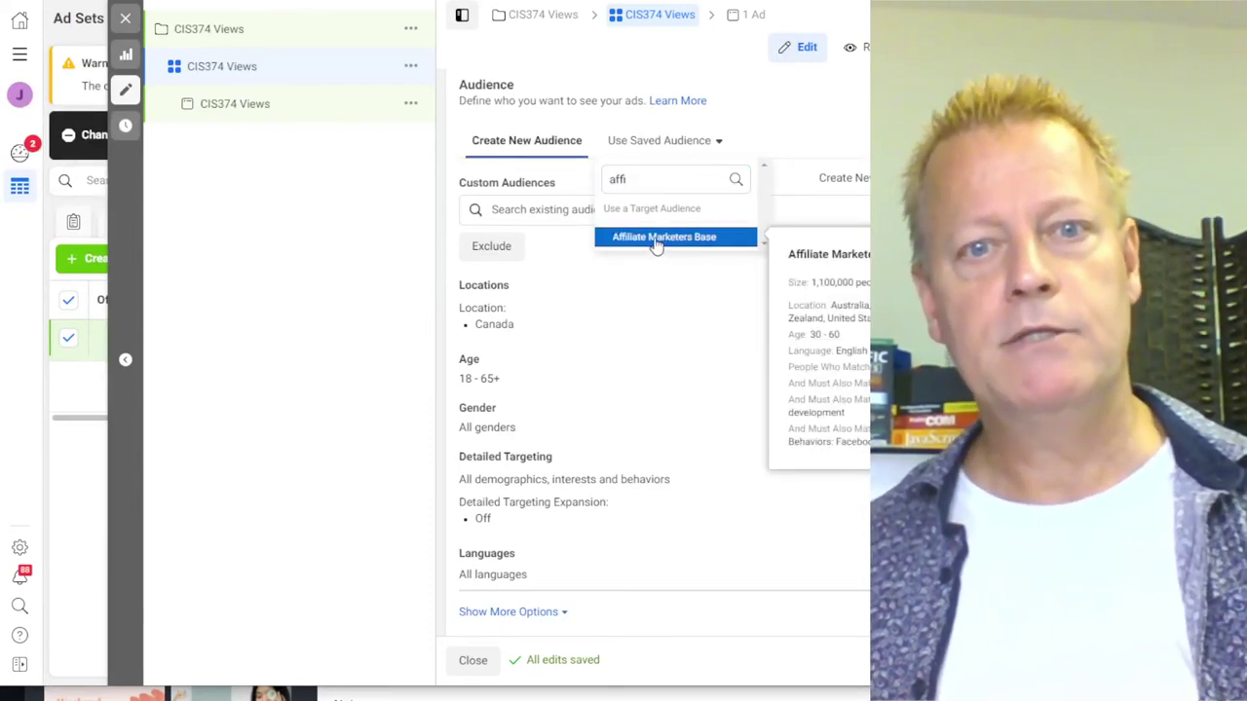
click(657, 245)
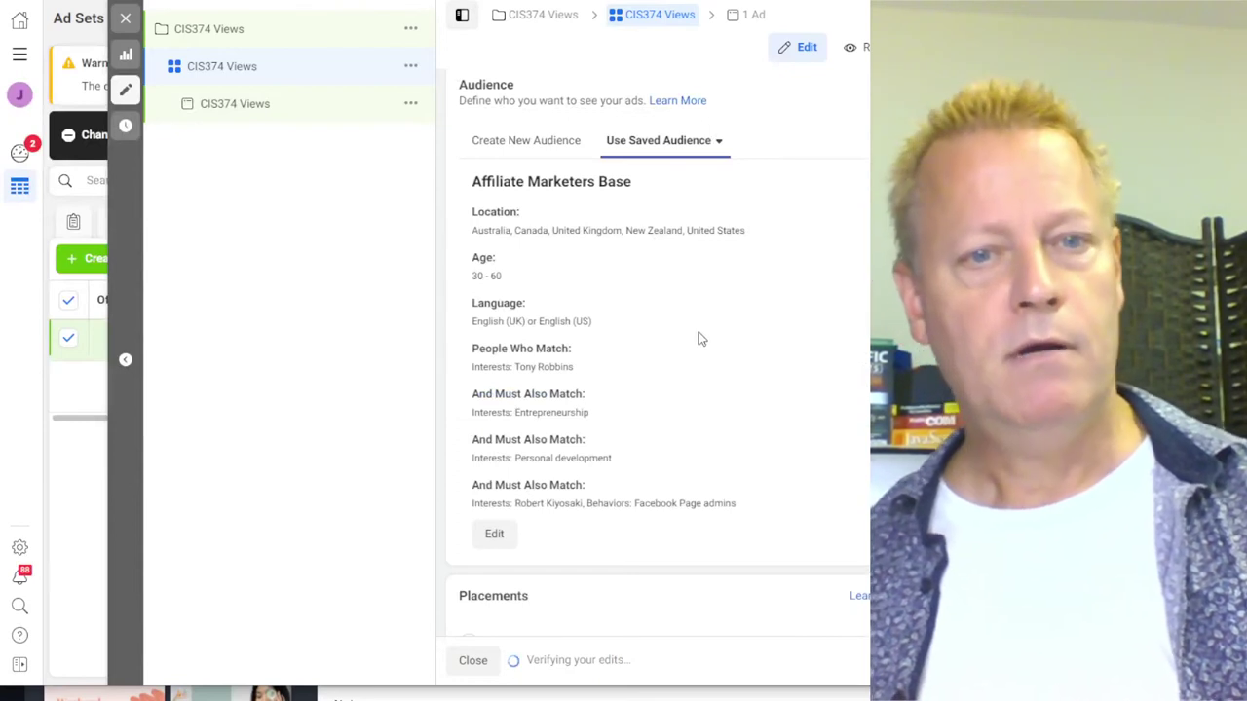
scroll(699, 337, down, 5)
scroll(693, 417, down, 4)
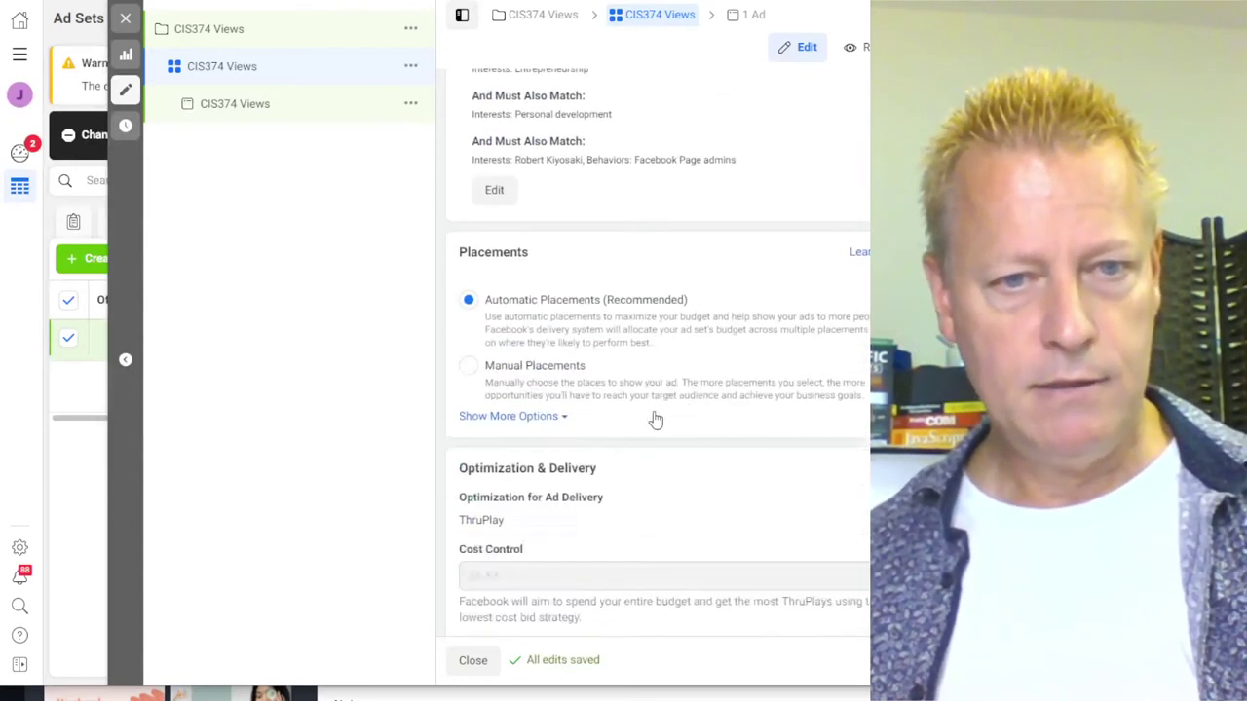
Switch to Manual Placements and exclude the Audience Network, Messenger and Instagram platforms
click(467, 292)
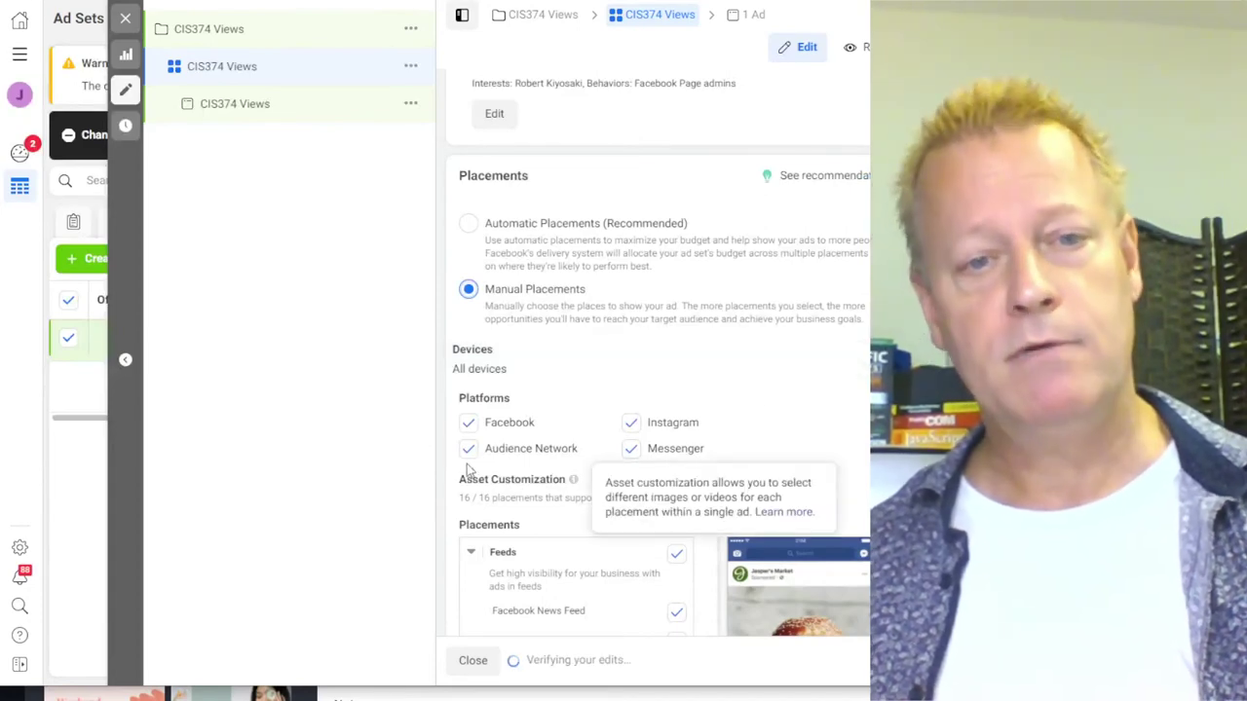
click(469, 448)
click(632, 450)
click(753, 429)
scroll(763, 418, down, 5)
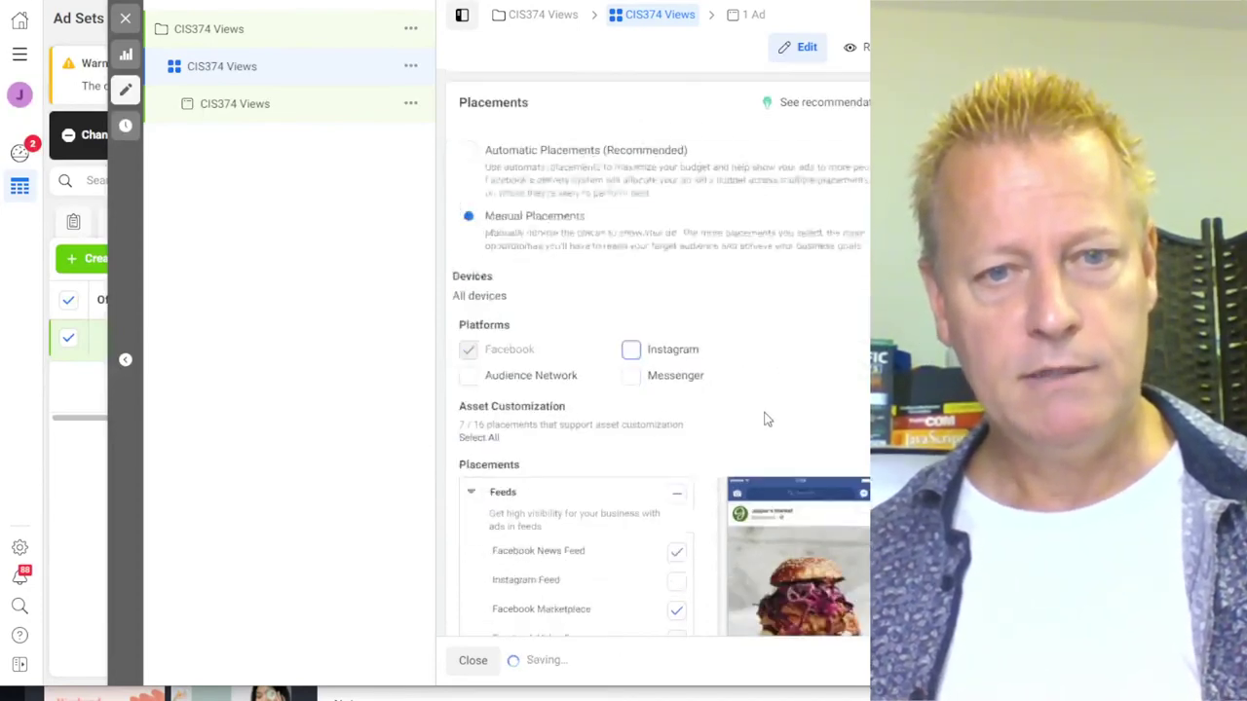
scroll(581, 441, down, 3)
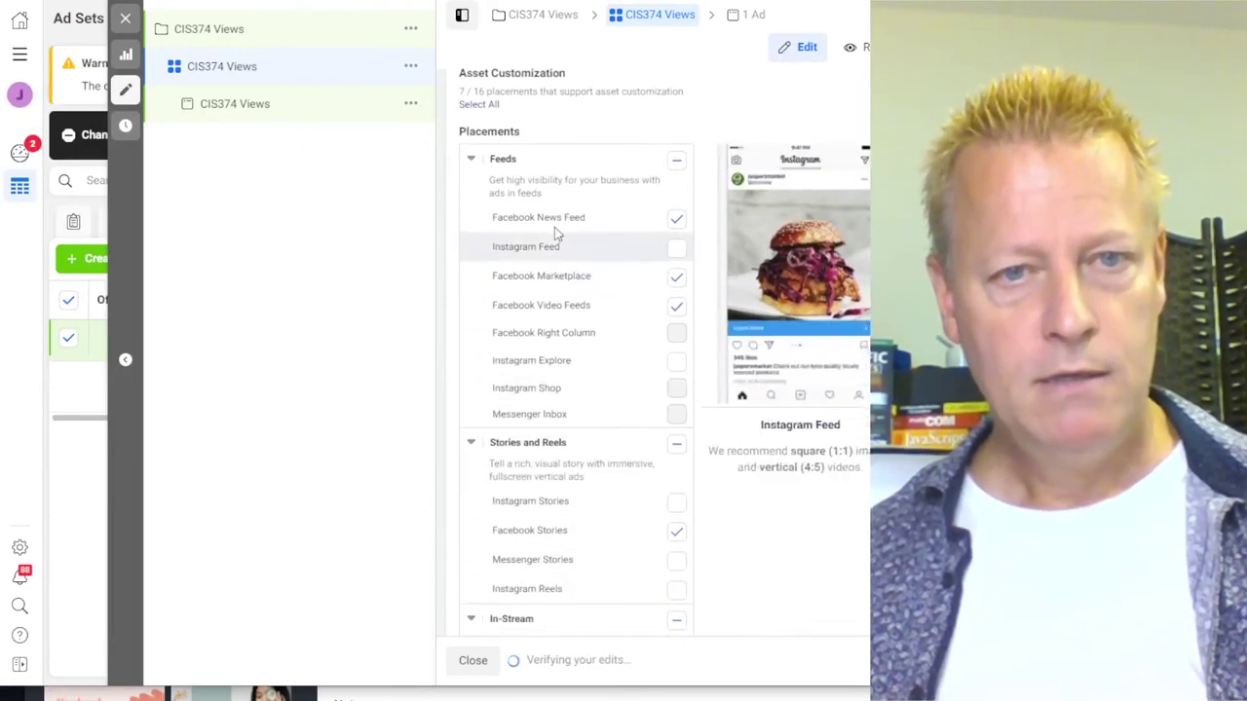
Untick the Facebook Marketplace, Facebook In-Stream Videos and In-Article placements
click(677, 280)
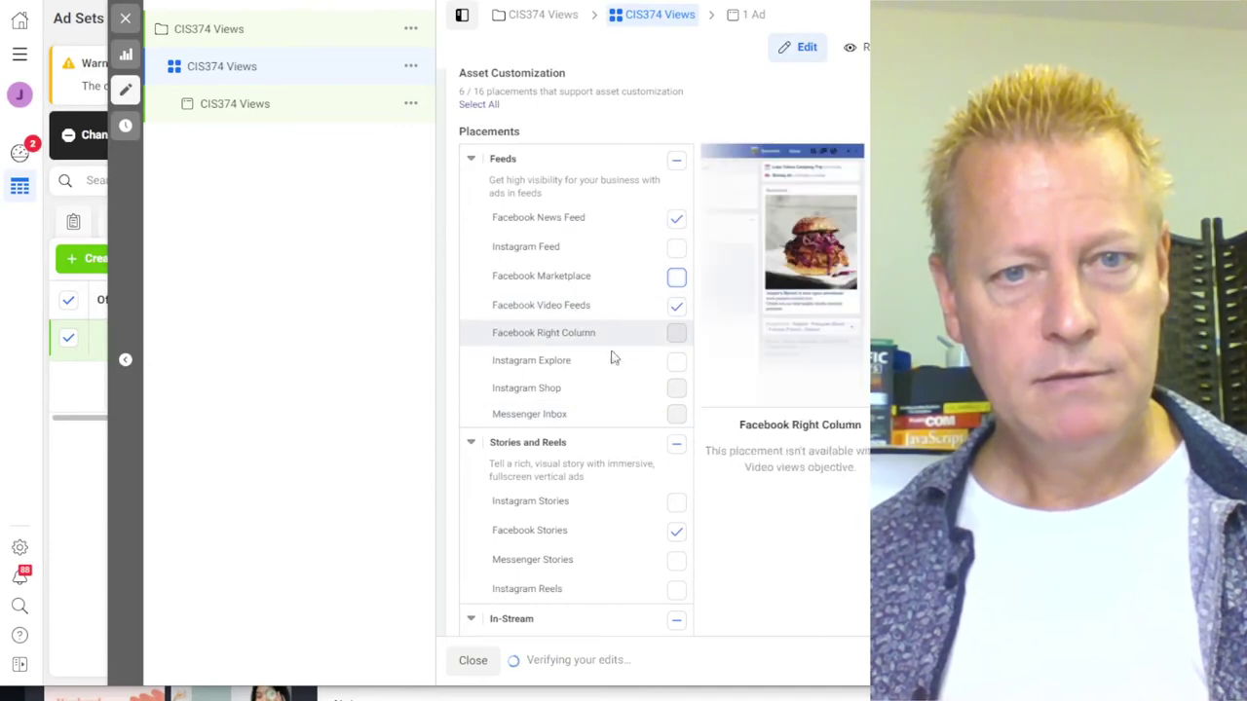
scroll(633, 367, down, 2)
scroll(633, 367, down, 3)
scroll(634, 367, up, 5)
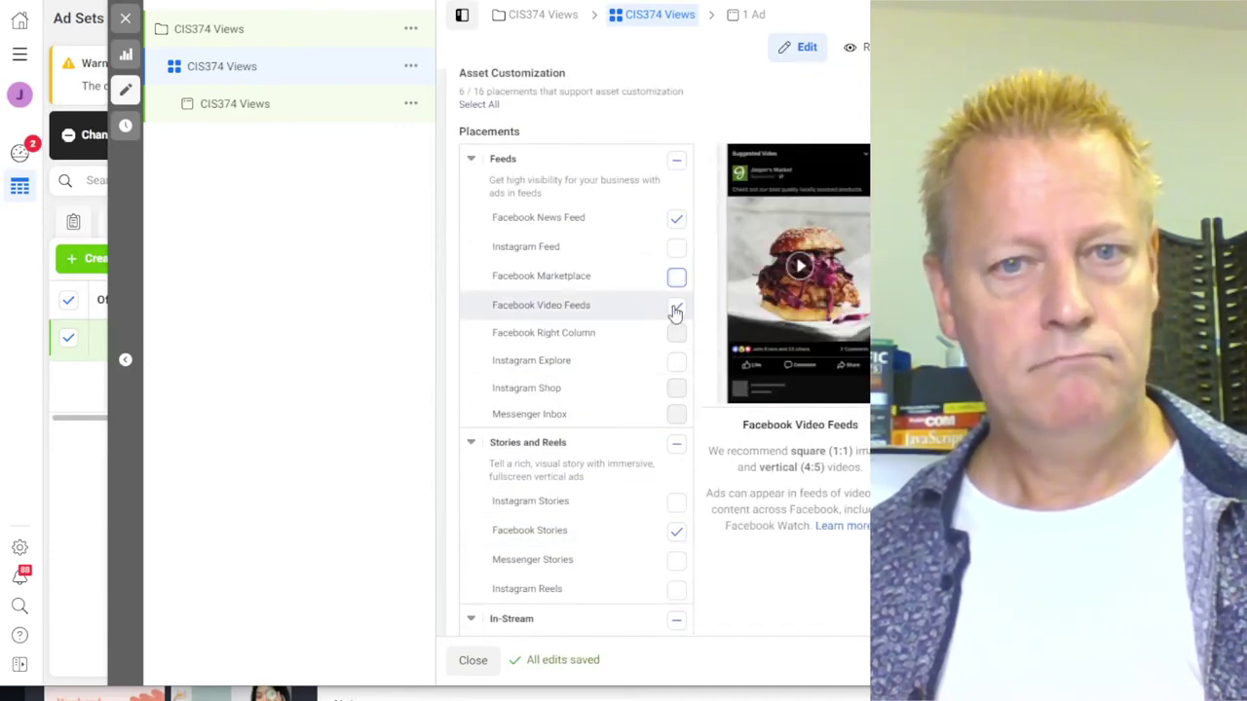
scroll(637, 362, down, 2)
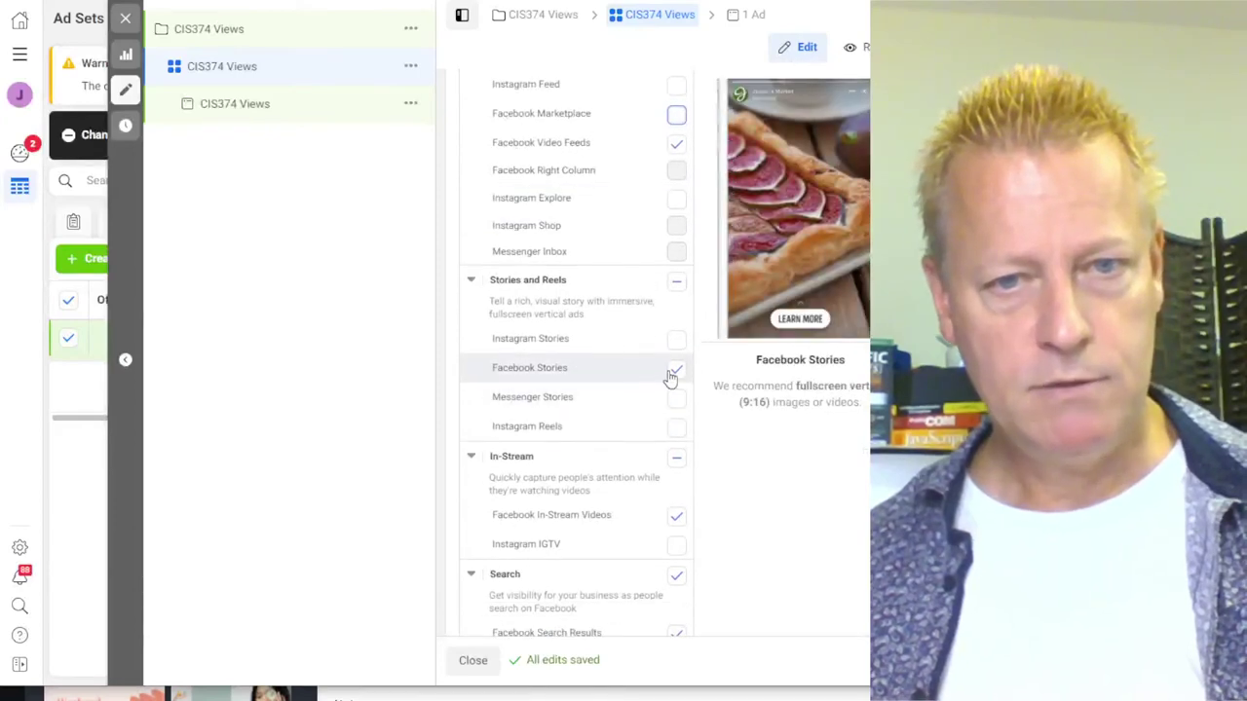
scroll(620, 425, down, 2)
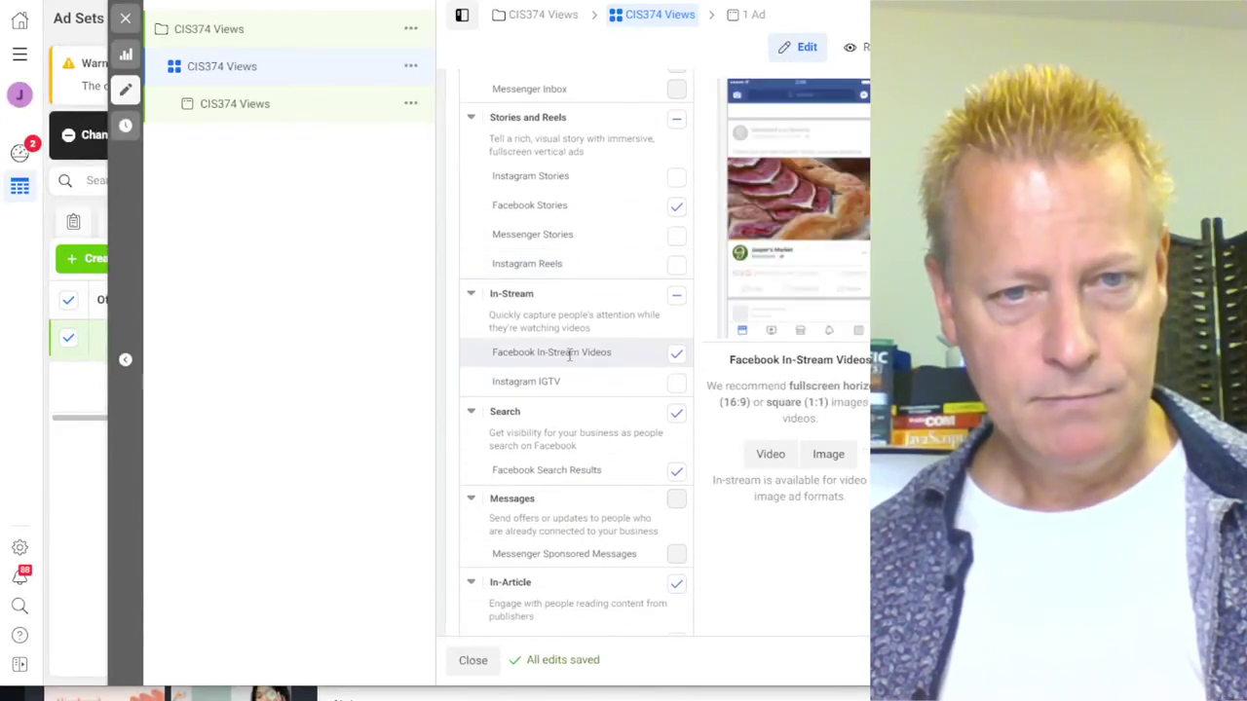
click(679, 357)
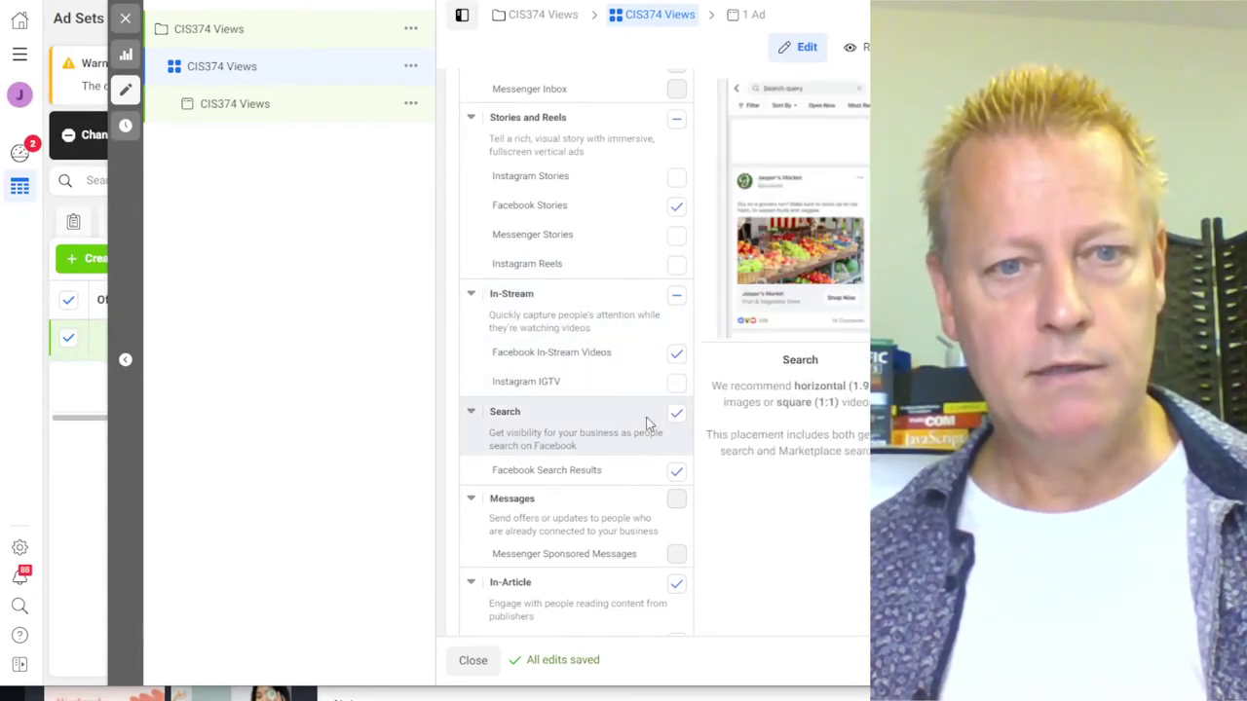
click(676, 355)
scroll(598, 450, down, 1)
scroll(598, 450, down, 2)
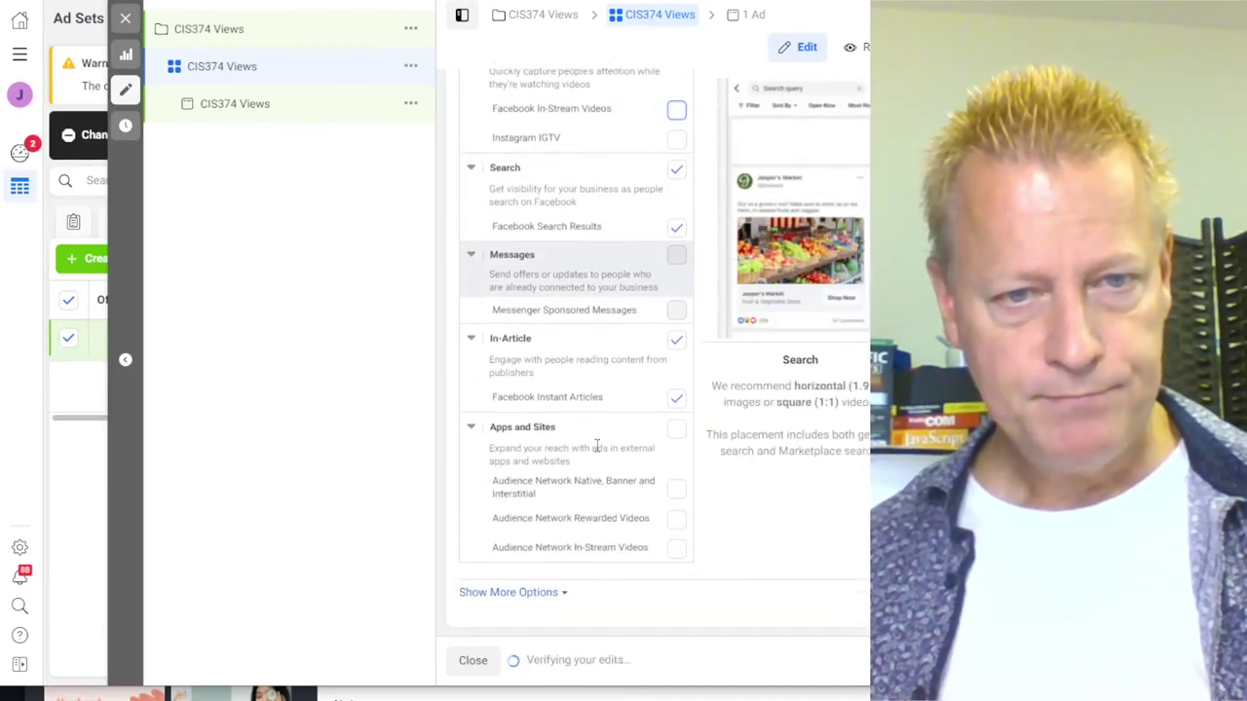
click(676, 340)
scroll(651, 417, up, 3)
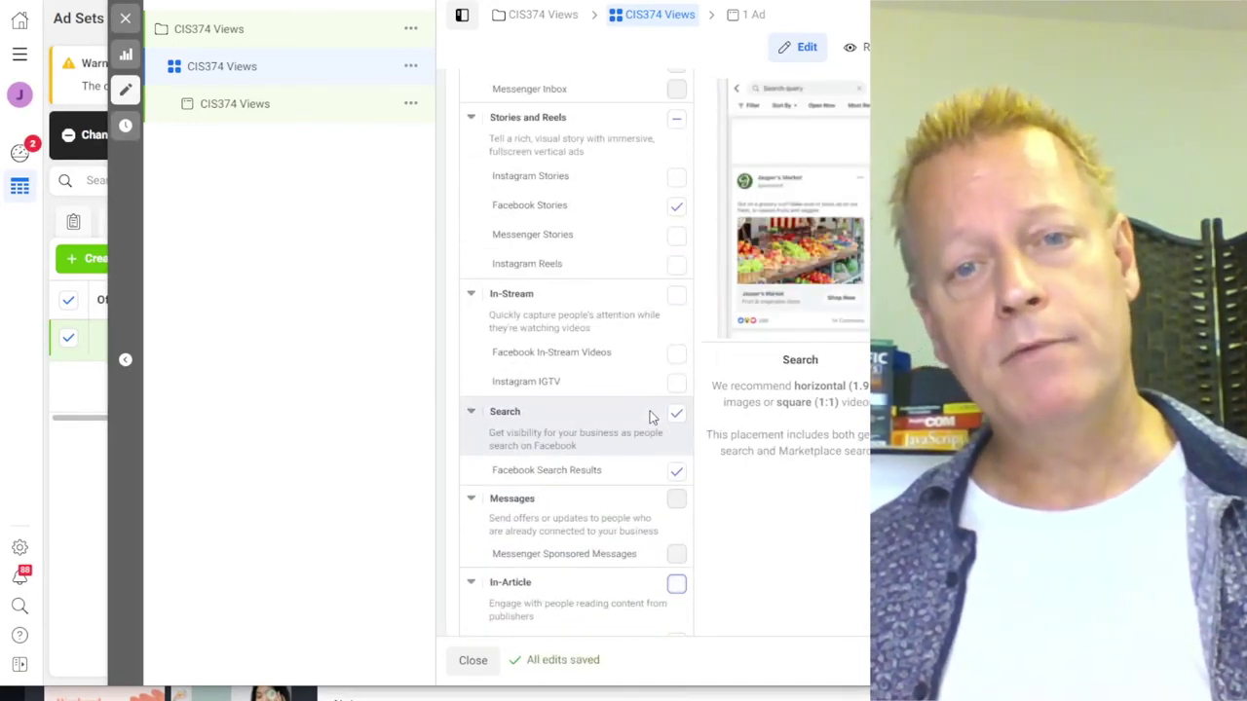
scroll(651, 417, down, 4)
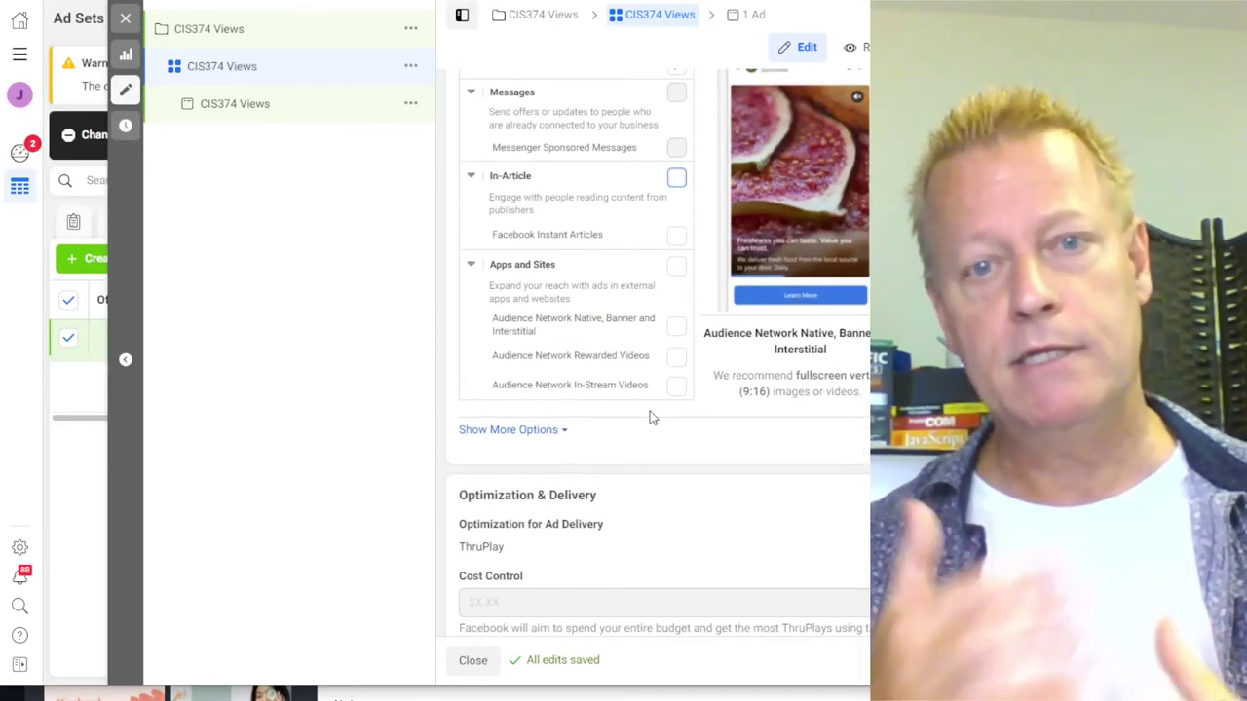
scroll(726, 509, down, 1)
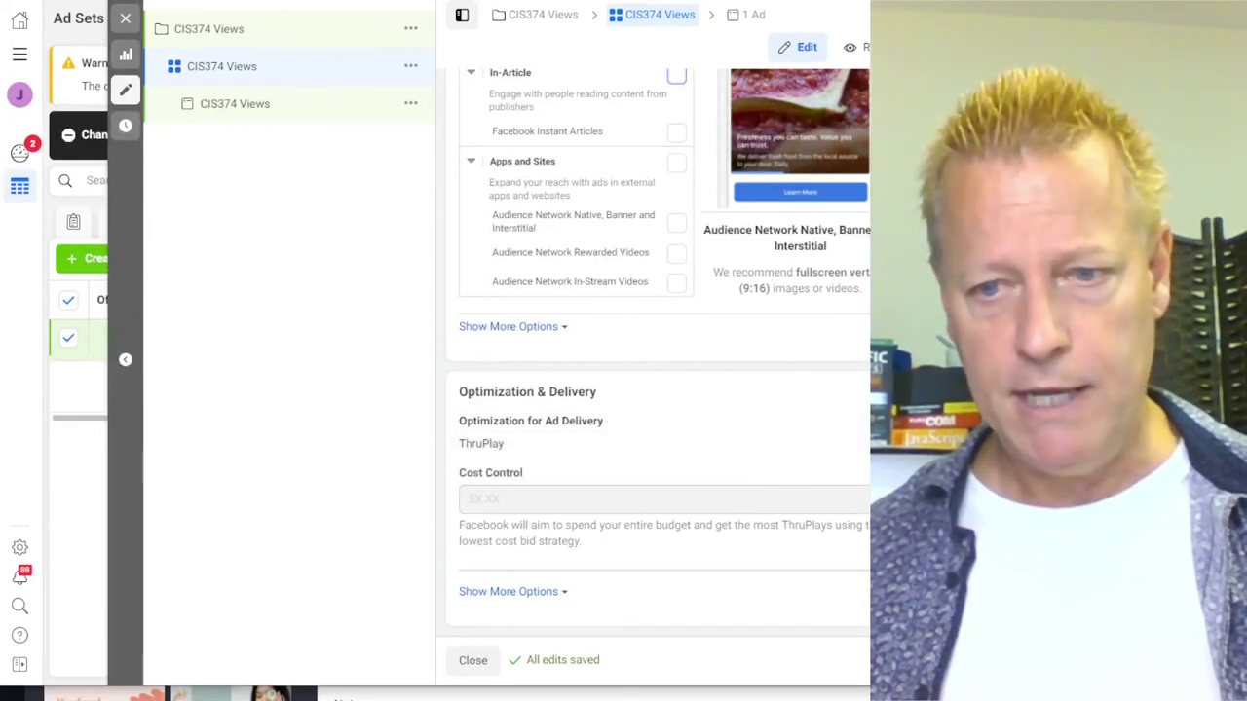
Open the CIS374 Views ad and look over its Ad Setup and Ad Creative sections
click(1169, 660)
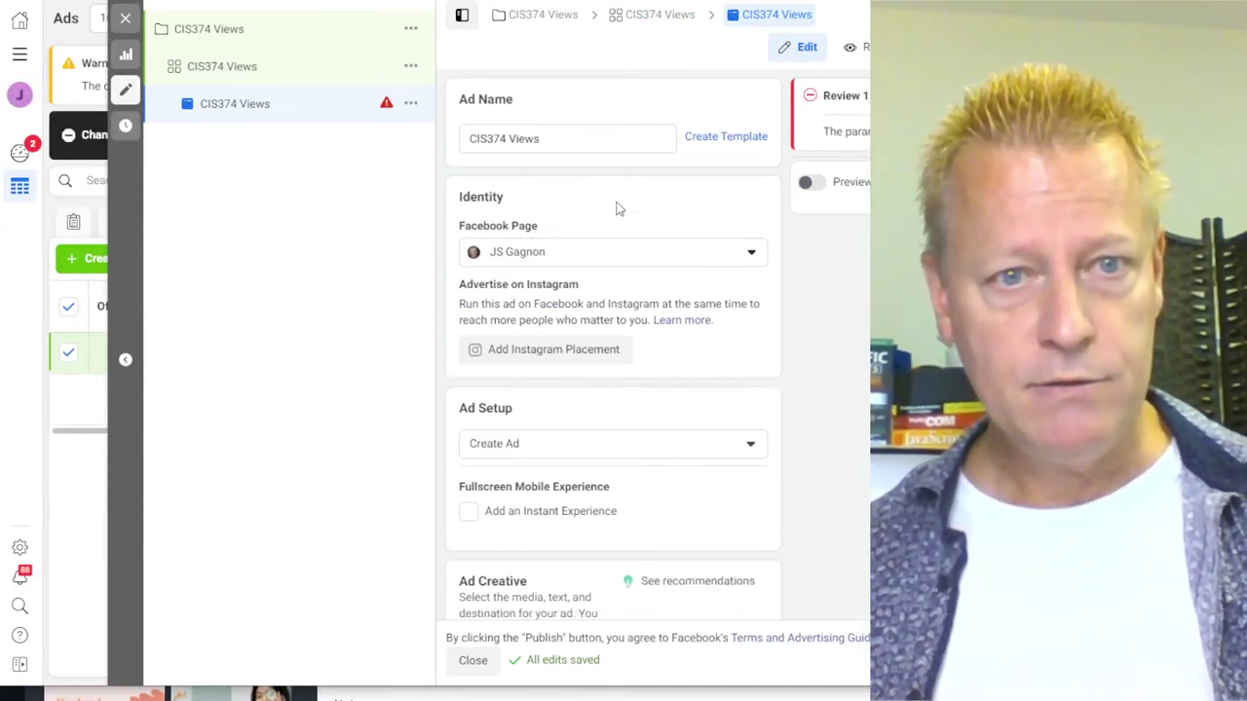
scroll(650, 355, down, 3)
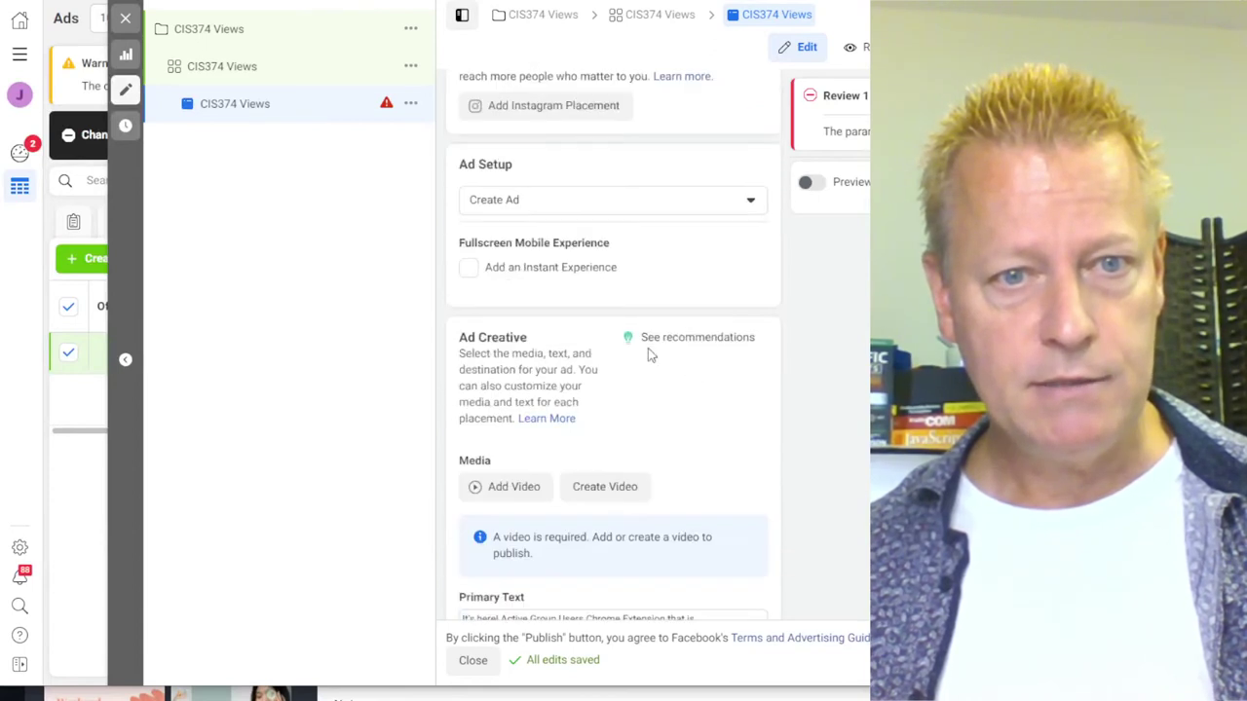
scroll(693, 422, down, 2)
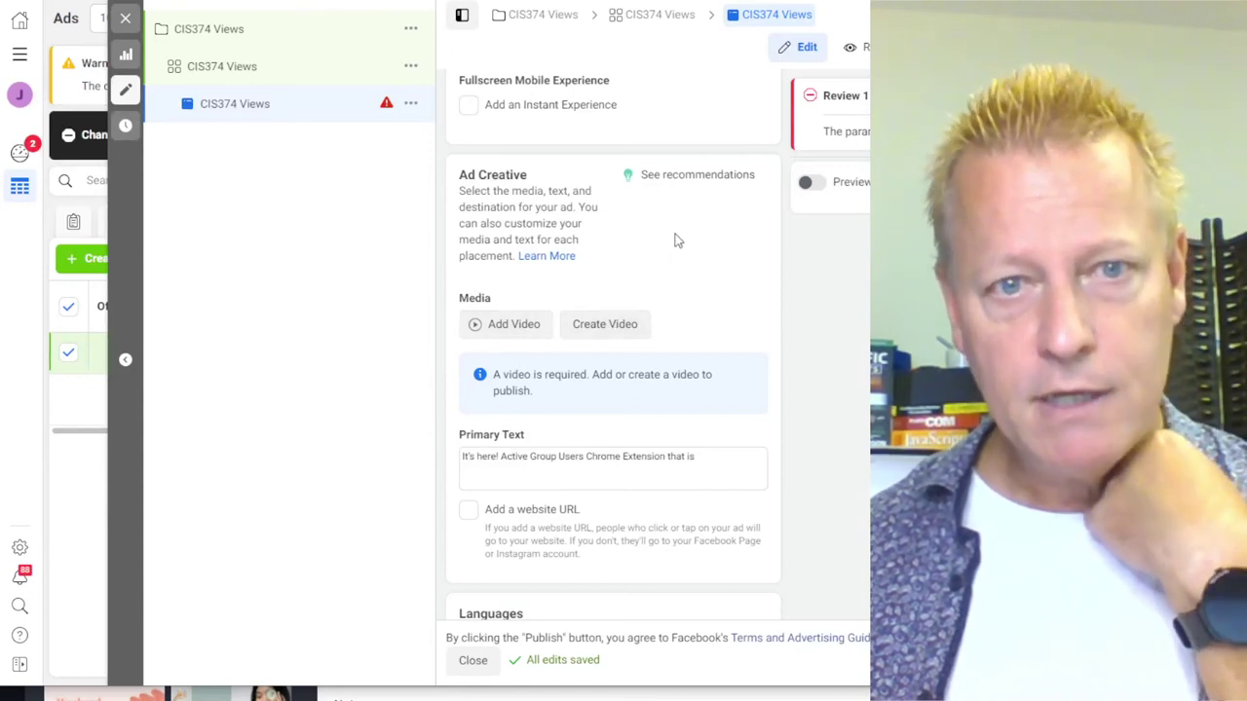
scroll(669, 441, up, 1)
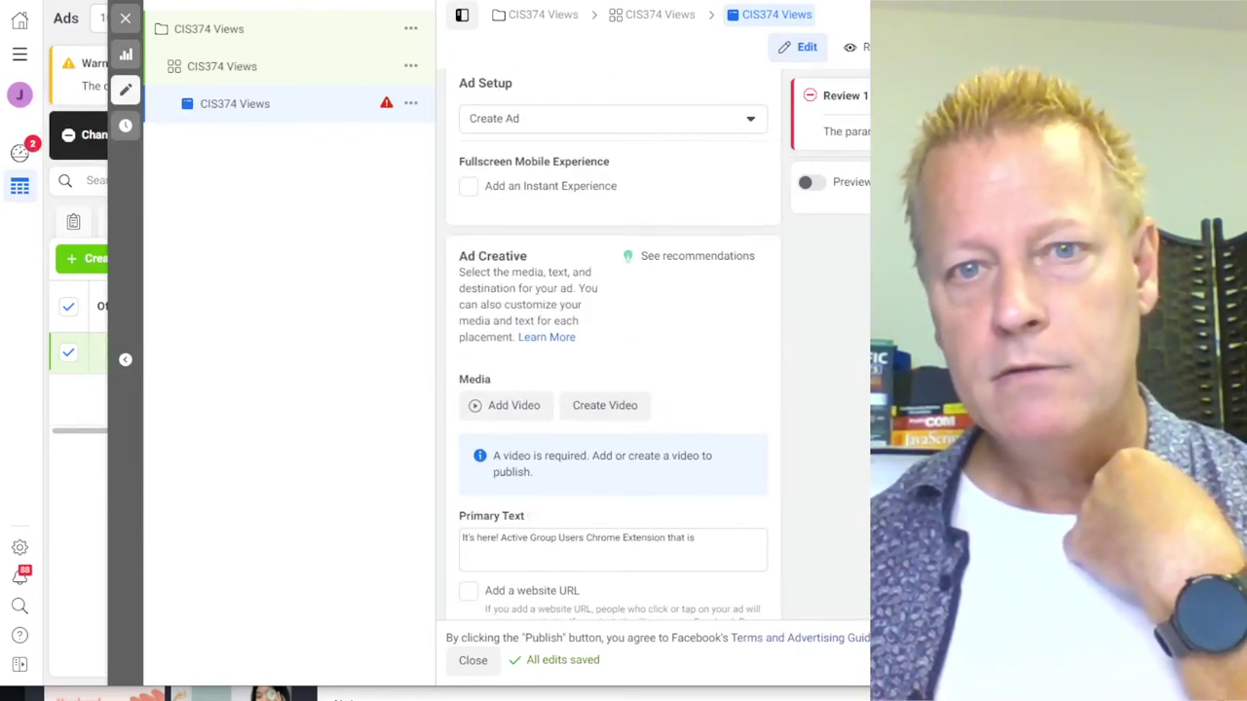
scroll(594, 377, down, 3)
scroll(594, 377, down, 4)
scroll(595, 377, up, 6)
scroll(595, 377, up, 1)
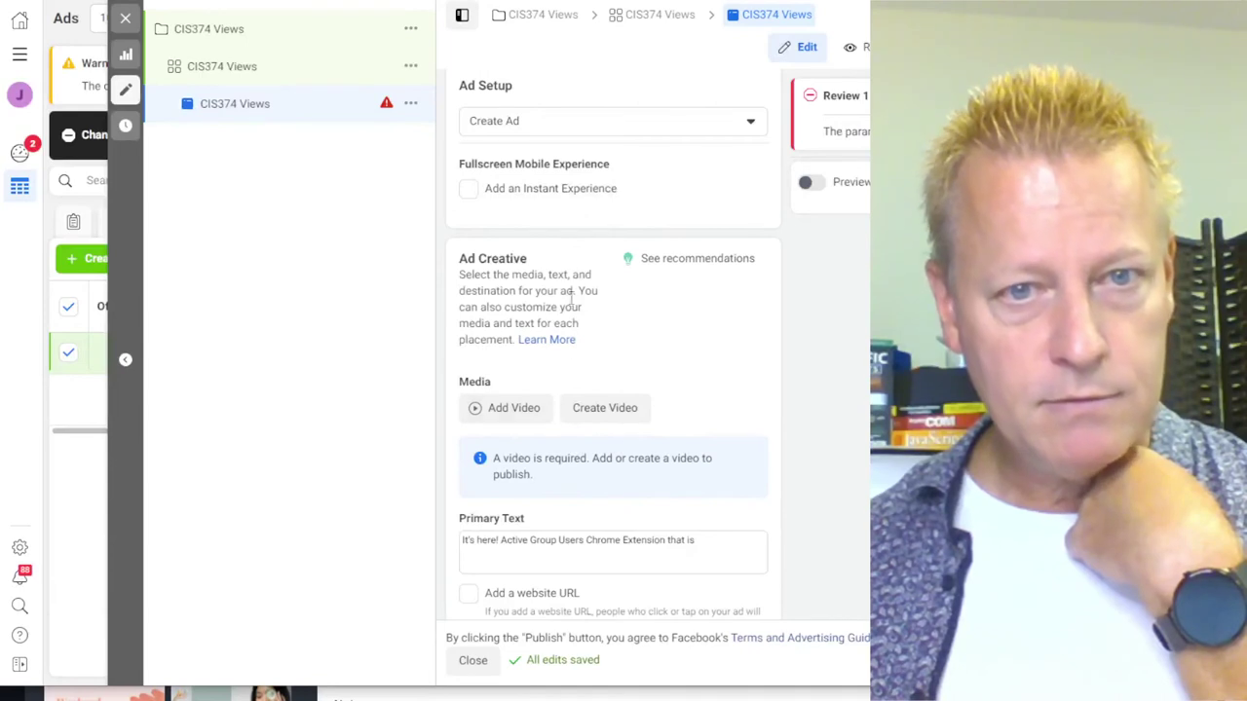
scroll(581, 334, up, 2)
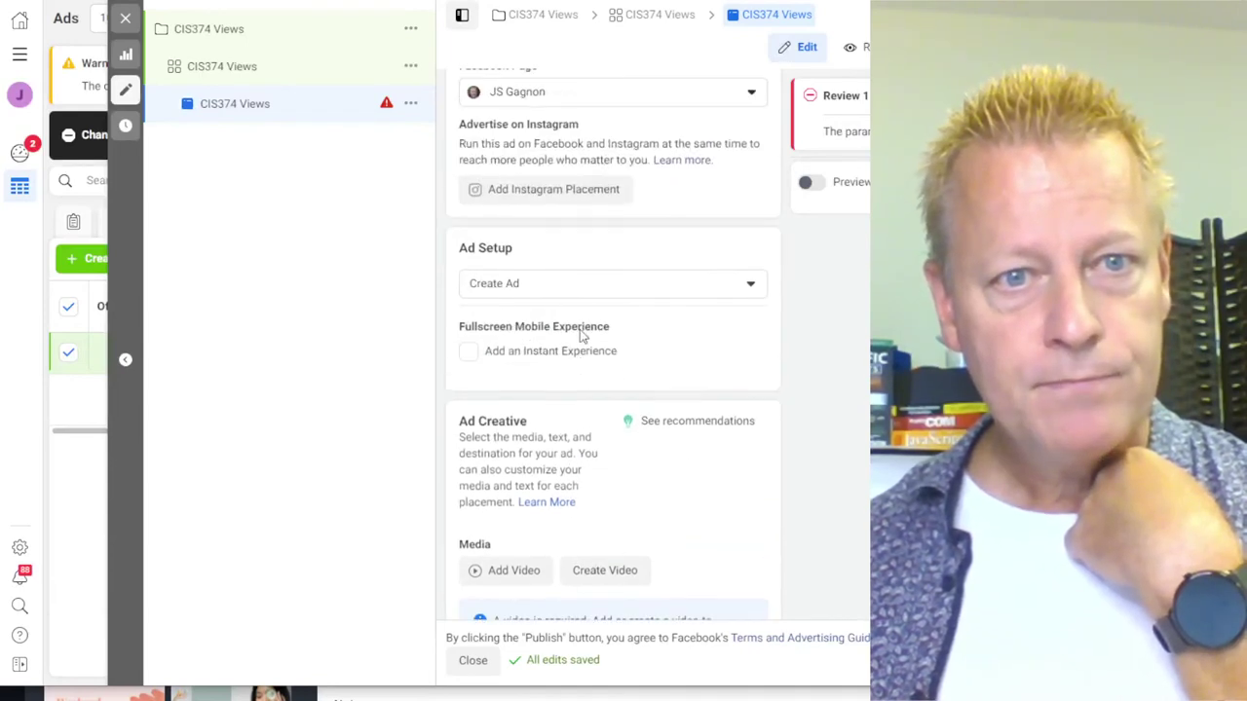
Set the ad up to use an existing page post and open the post list
click(541, 285)
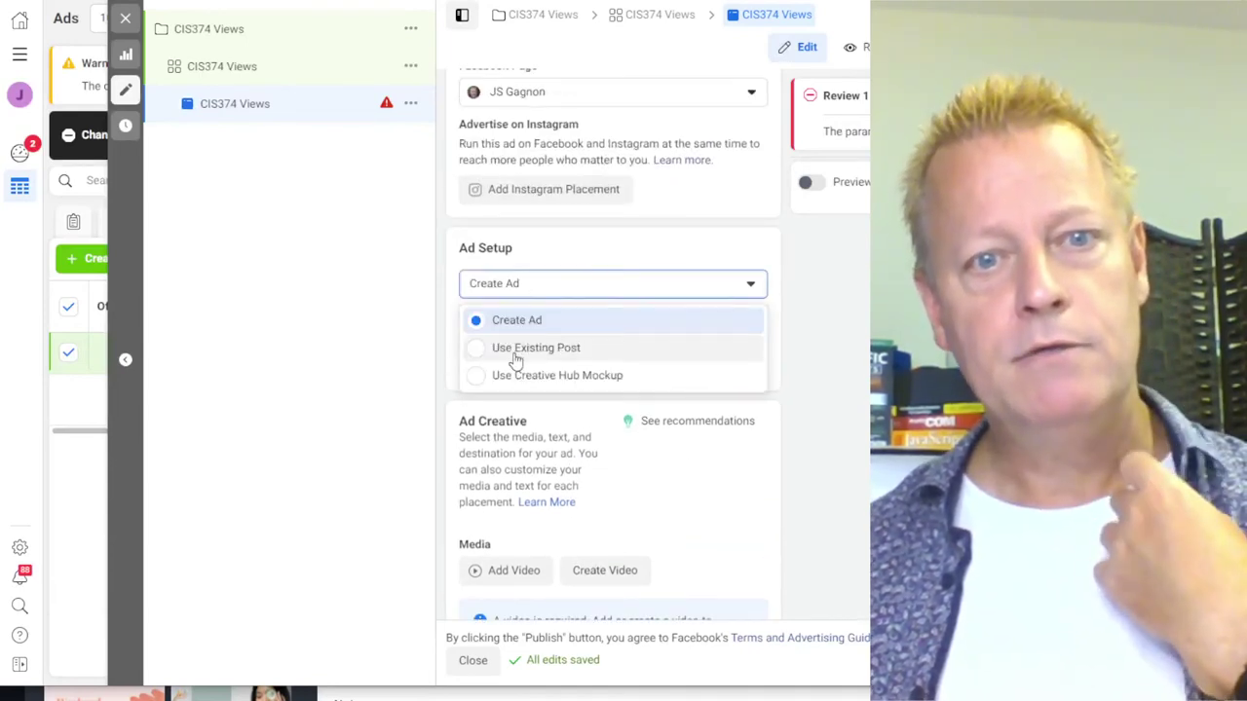
click(534, 349)
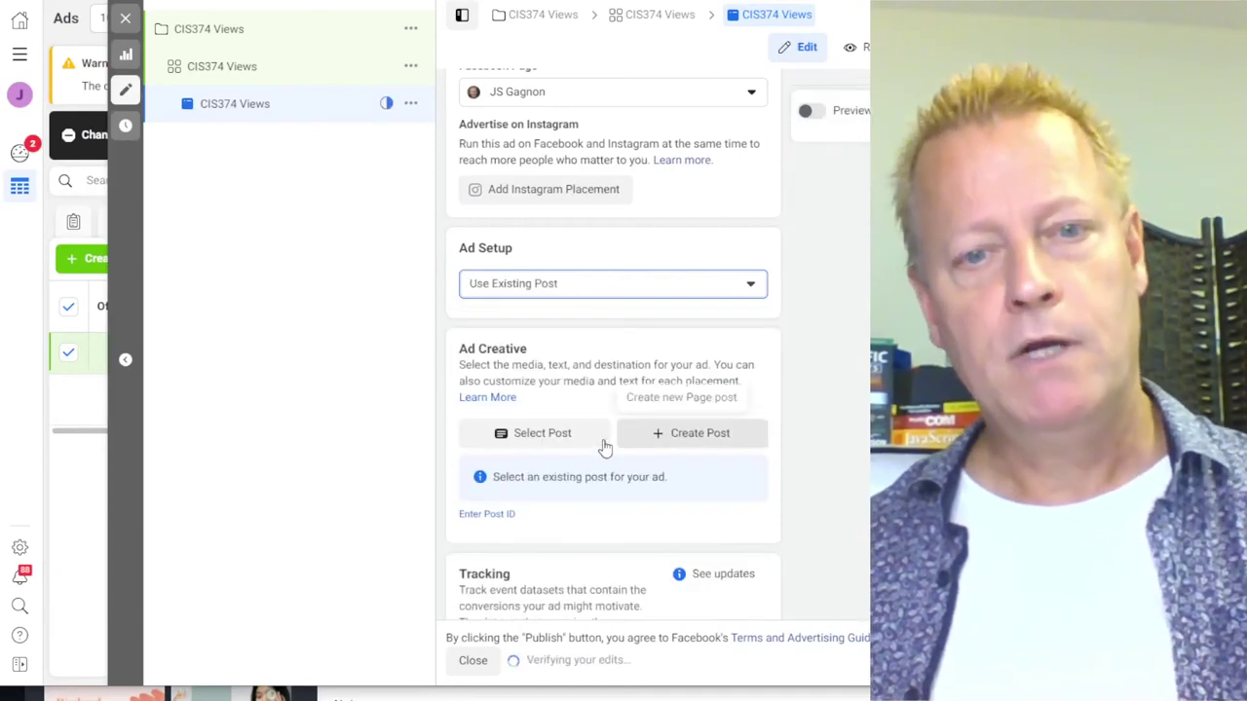
scroll(585, 356, down, 1)
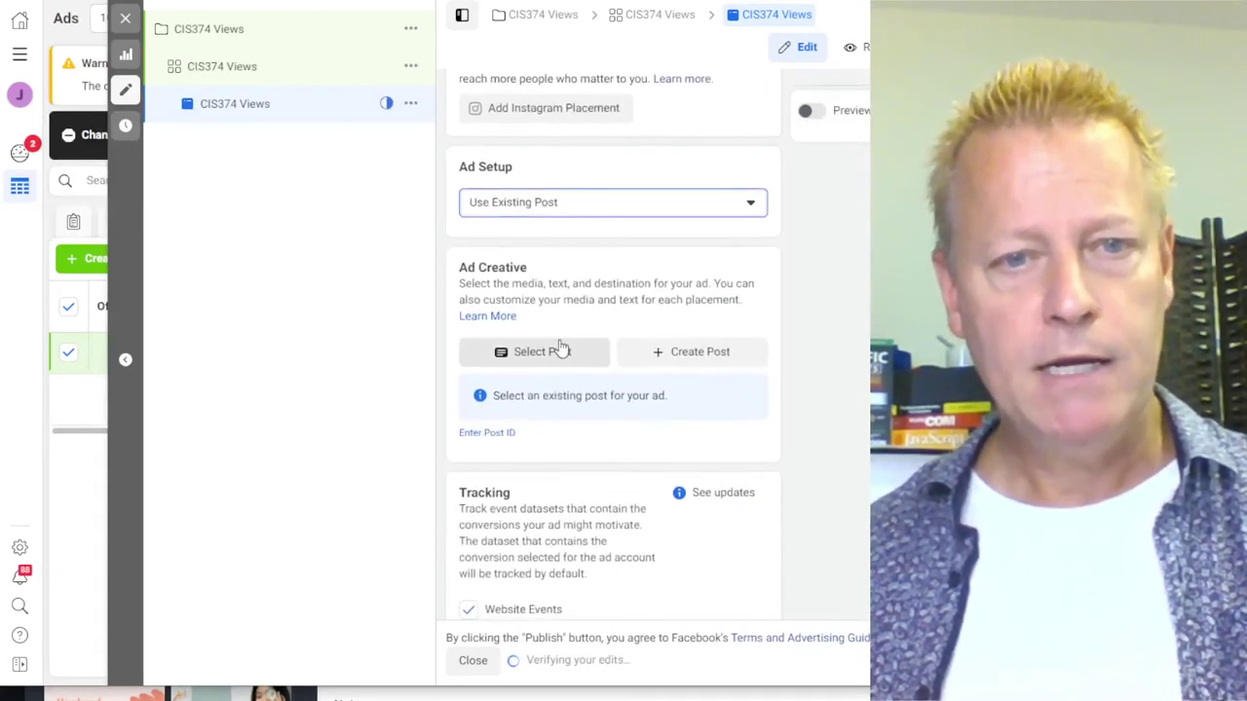
click(549, 354)
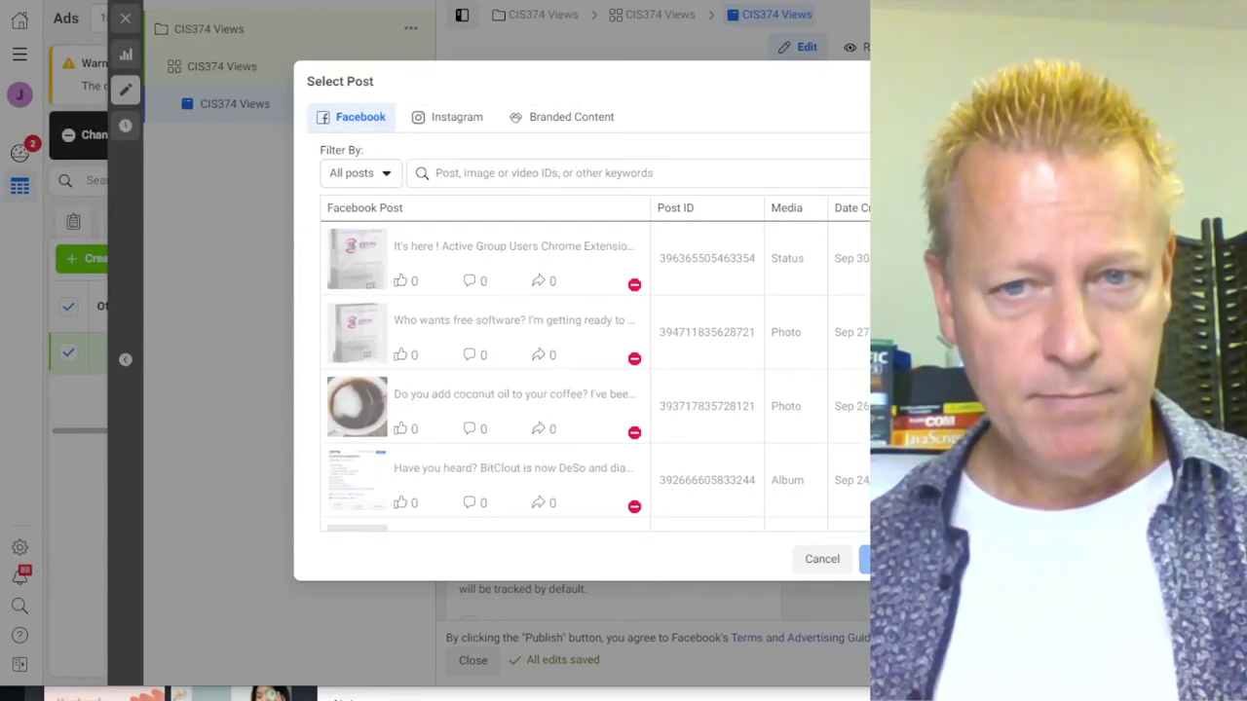
Select the 'What is Active Group Users Chrome Extension?' video post for the ad
scroll(595, 376, down, 5)
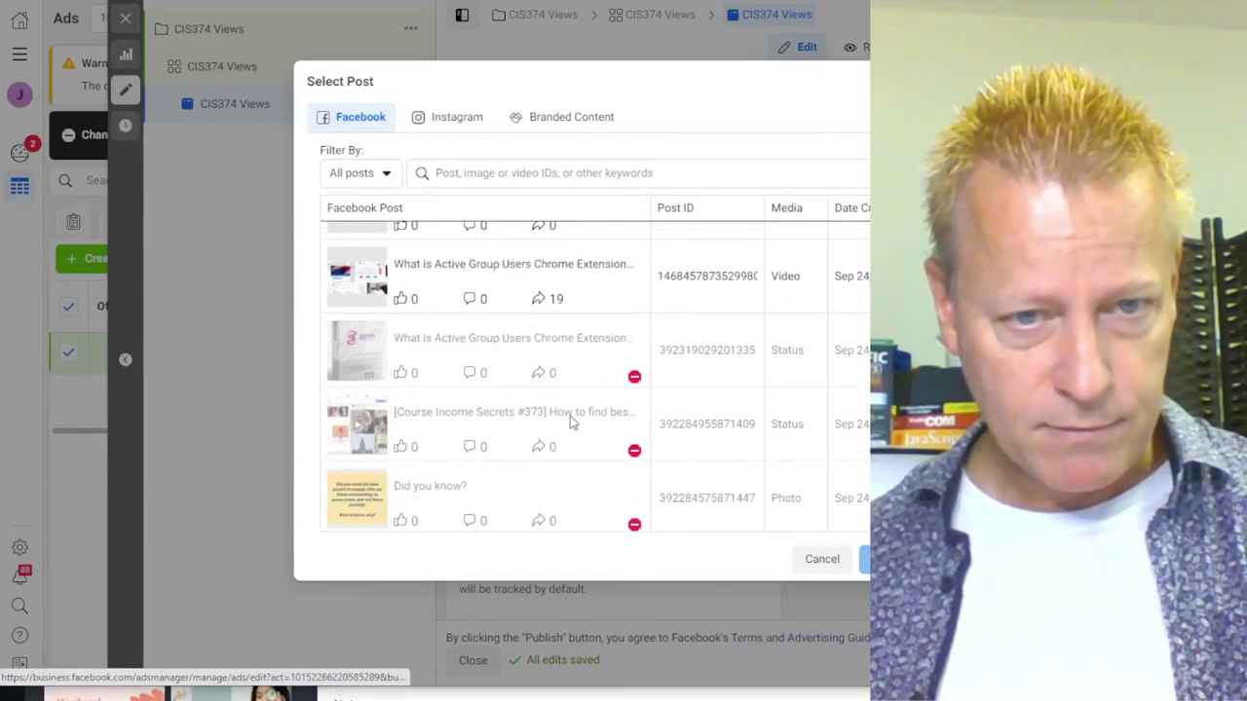
scroll(572, 420, up, 2)
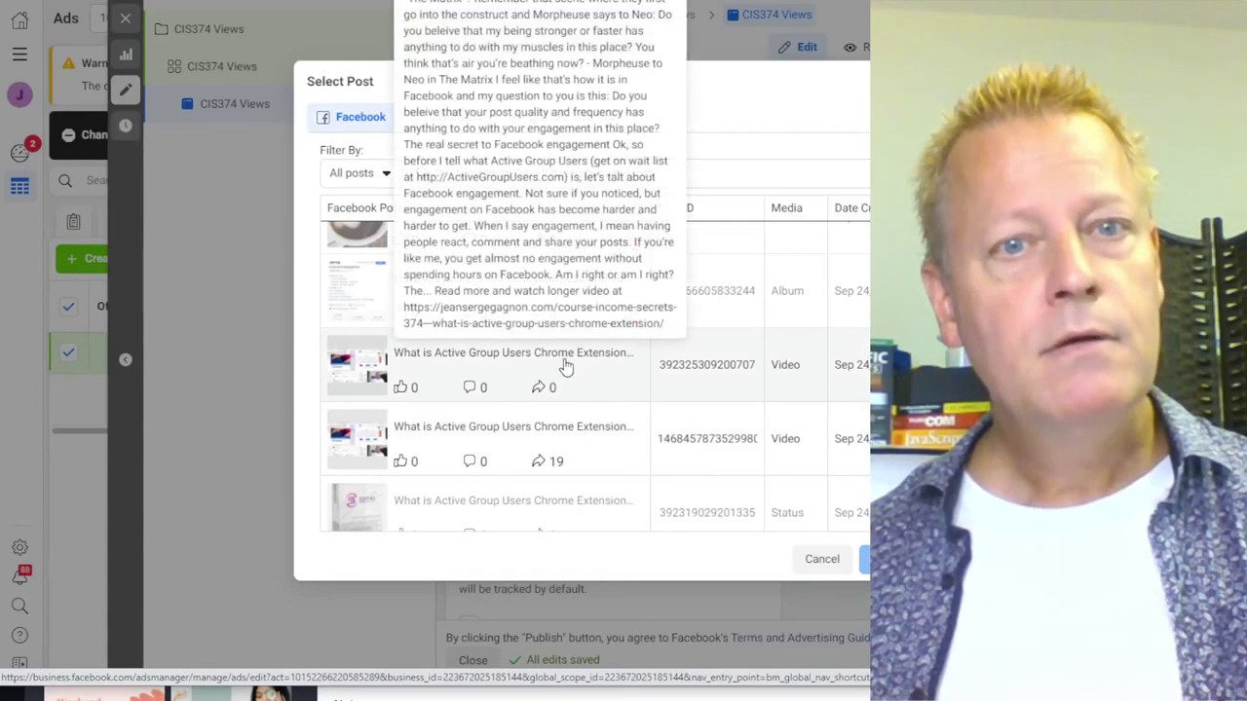
scroll(557, 378, up, 2)
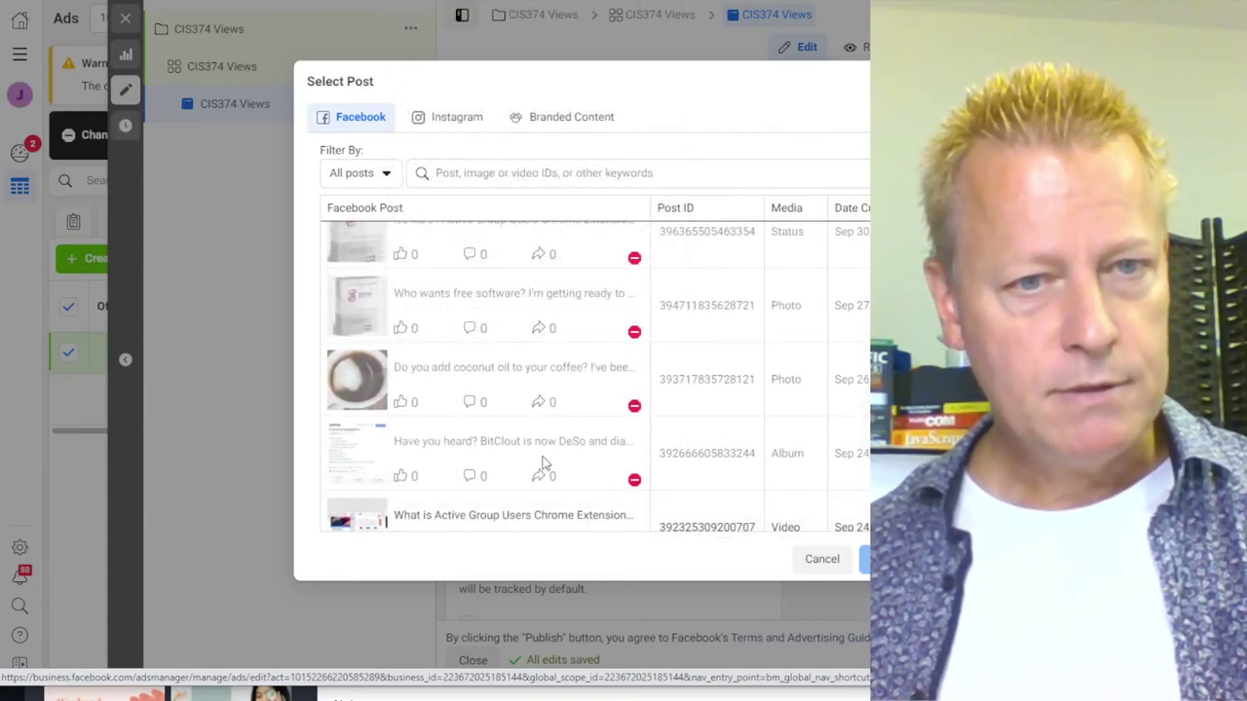
scroll(545, 464, up, 1)
scroll(505, 362, down, 3)
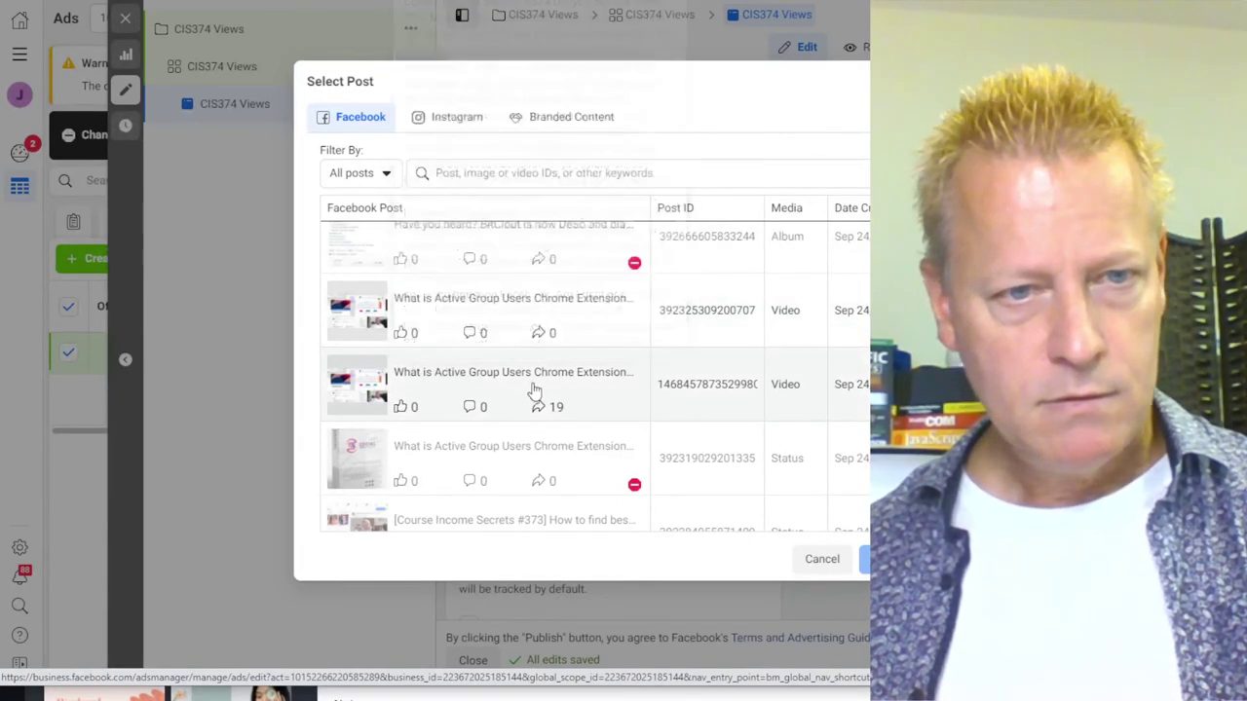
scroll(531, 393, up, 1)
scroll(535, 390, down, 2)
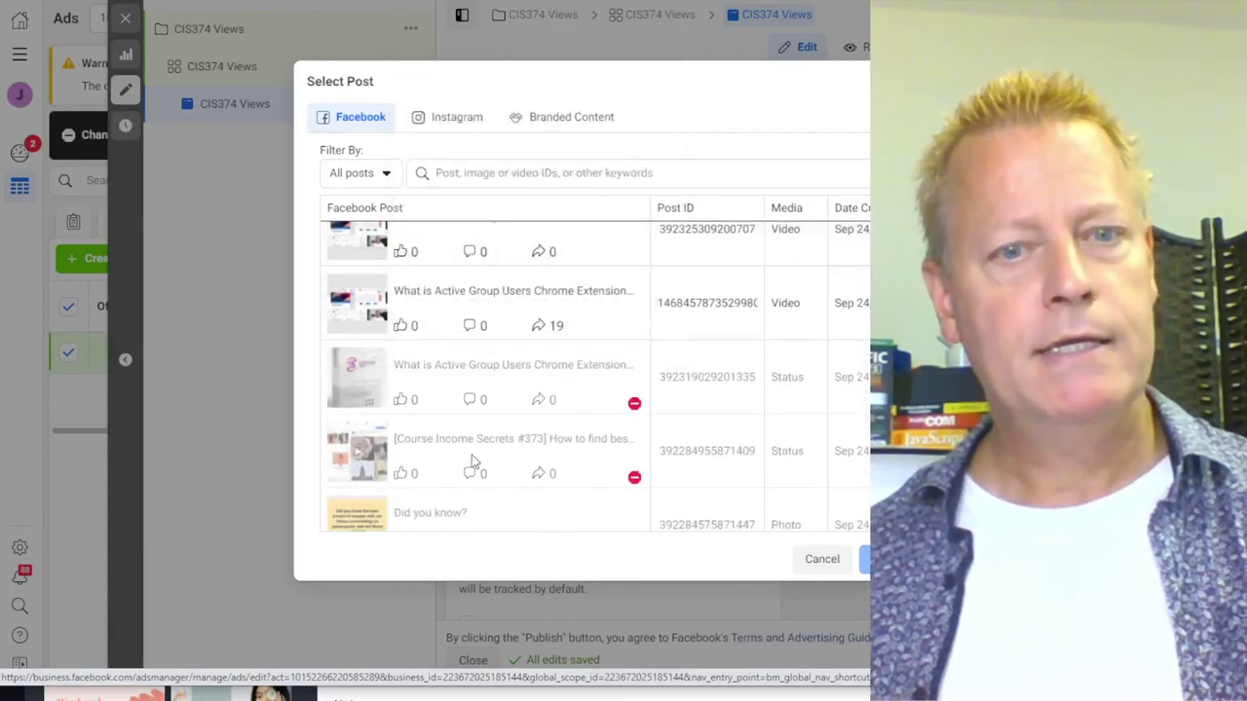
scroll(474, 460, up, 3)
scroll(474, 460, down, 2)
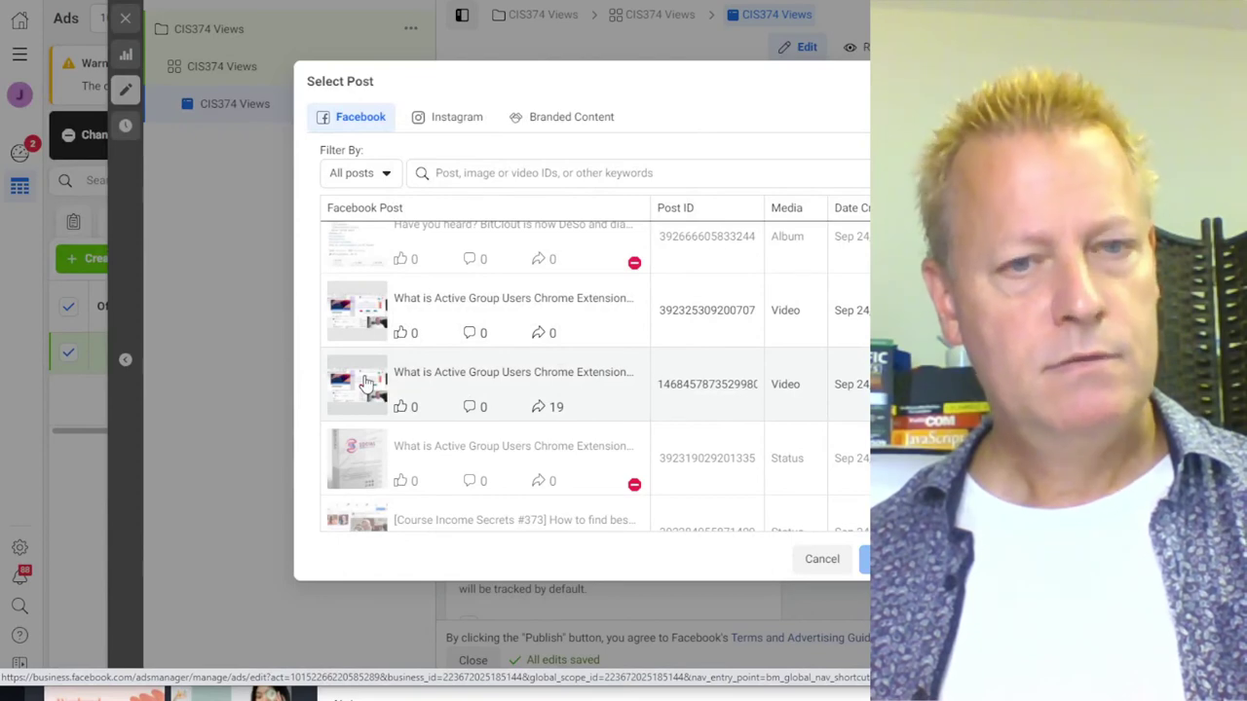
click(365, 382)
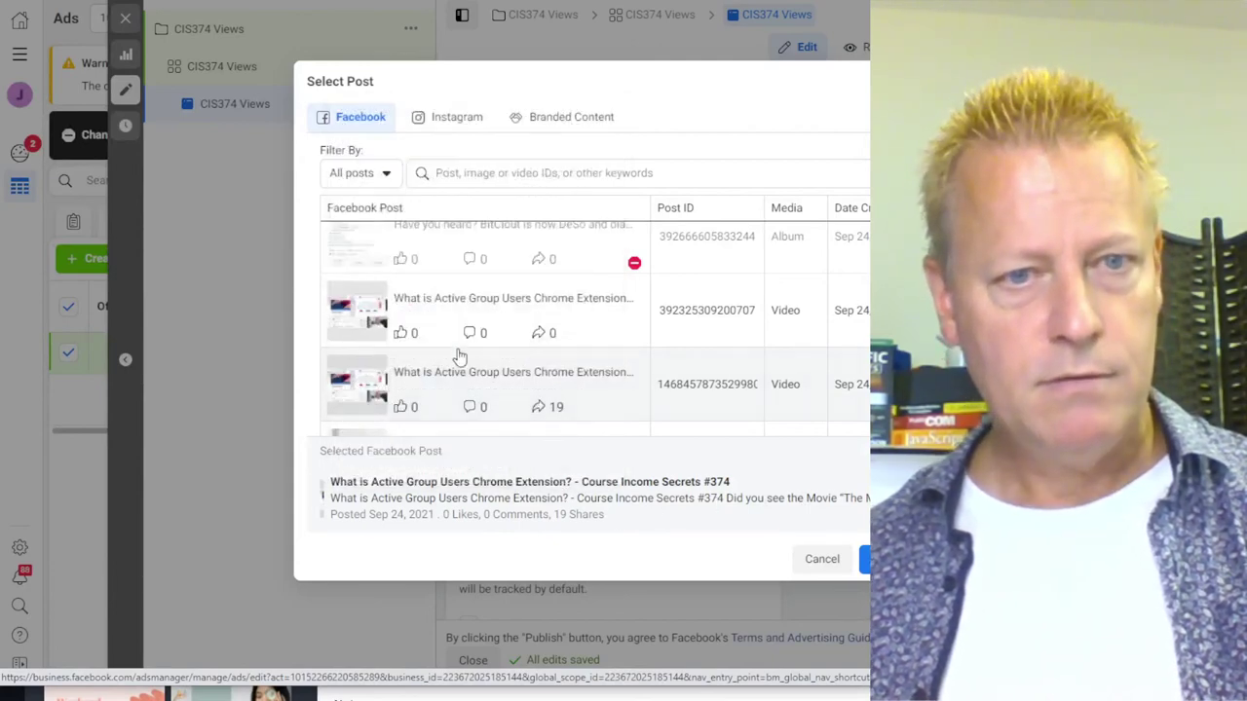
click(375, 313)
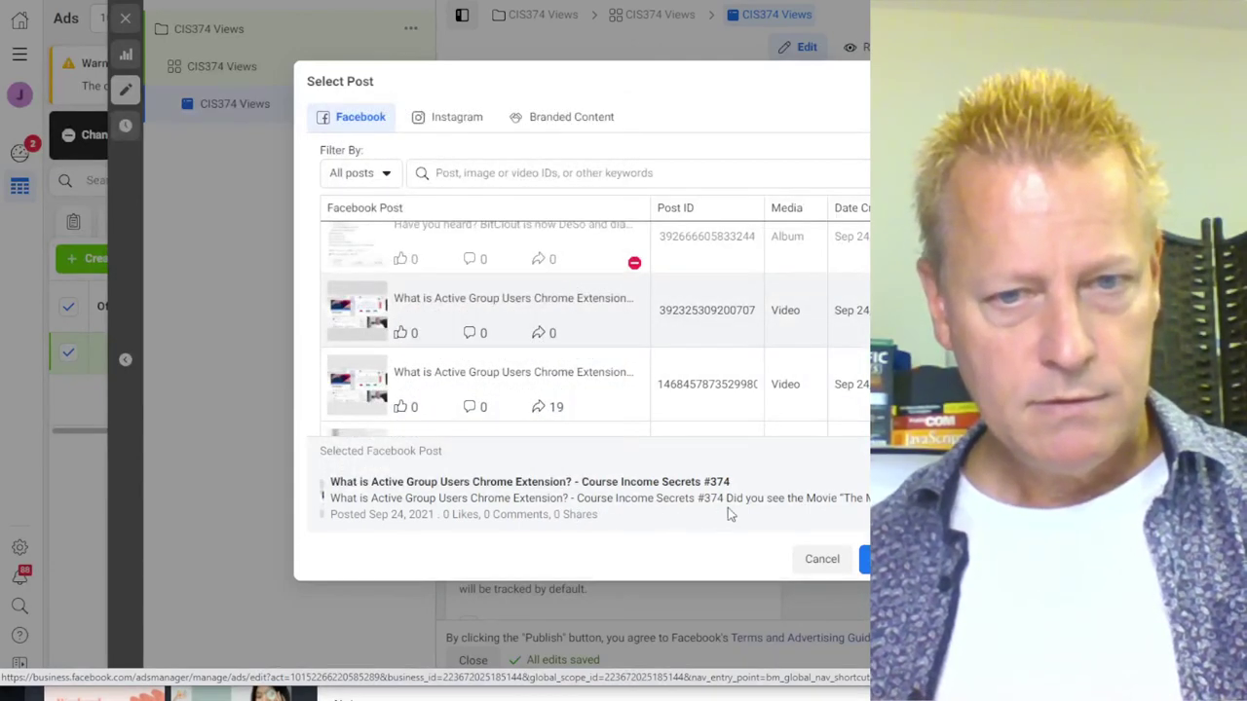
click(360, 385)
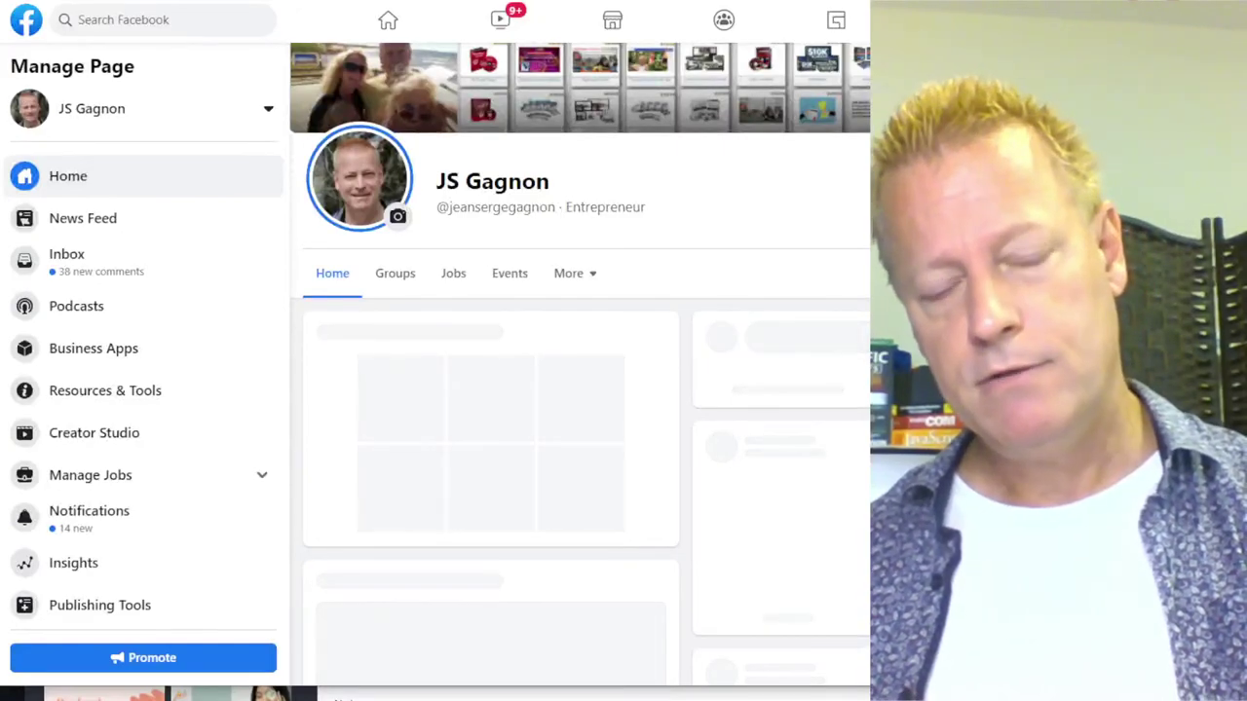
Play the page's 'How to find best new prospects daily on Facebook?' video from See All, then pause it
scroll(580, 390, down, 8)
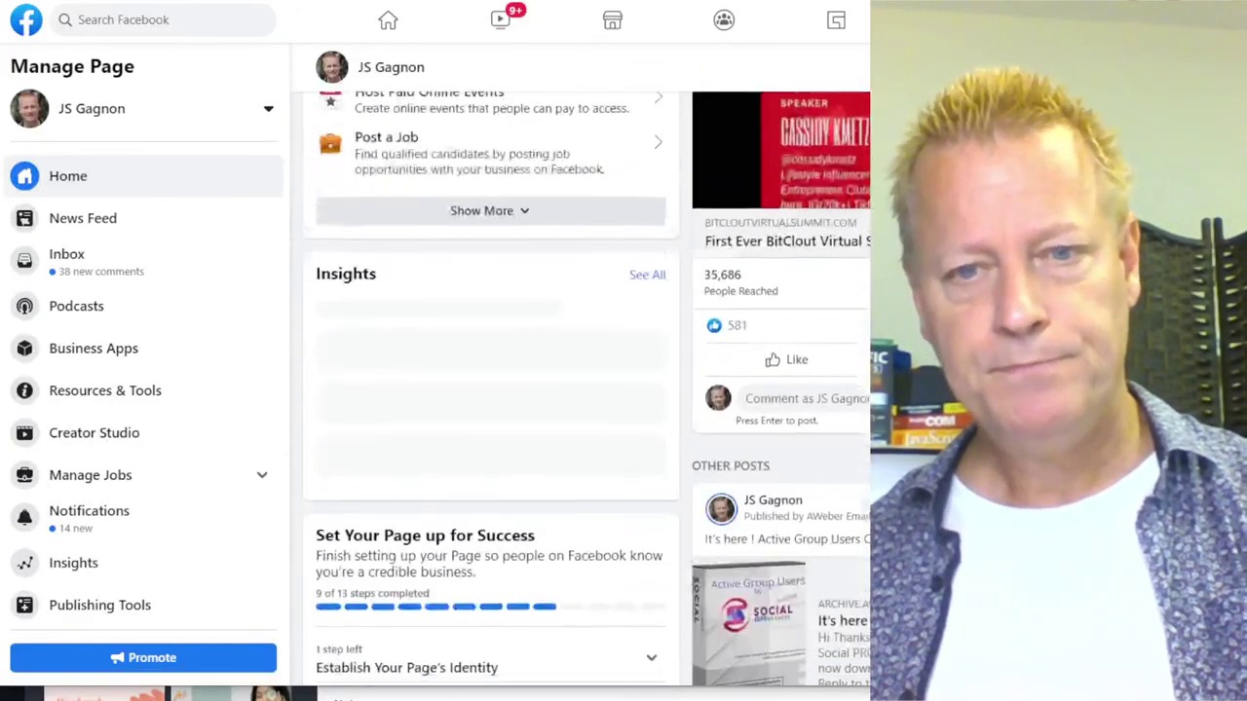
scroll(492, 390, down, 10)
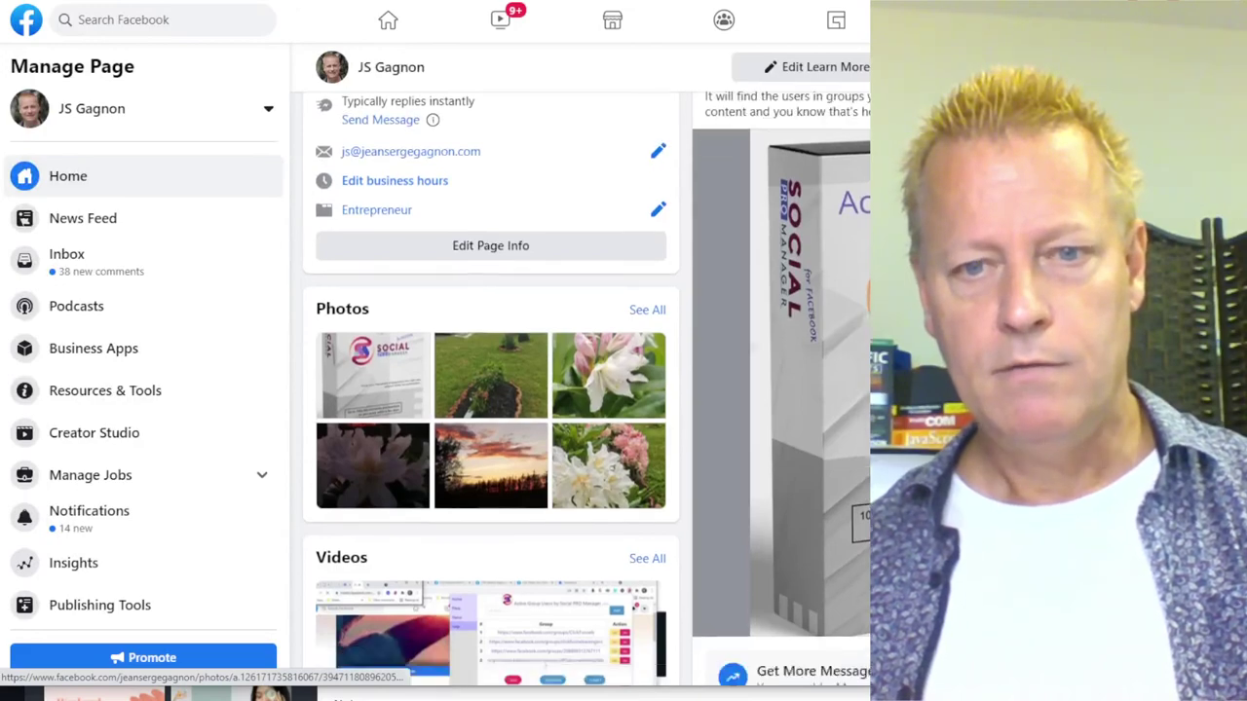
scroll(492, 389, down, 8)
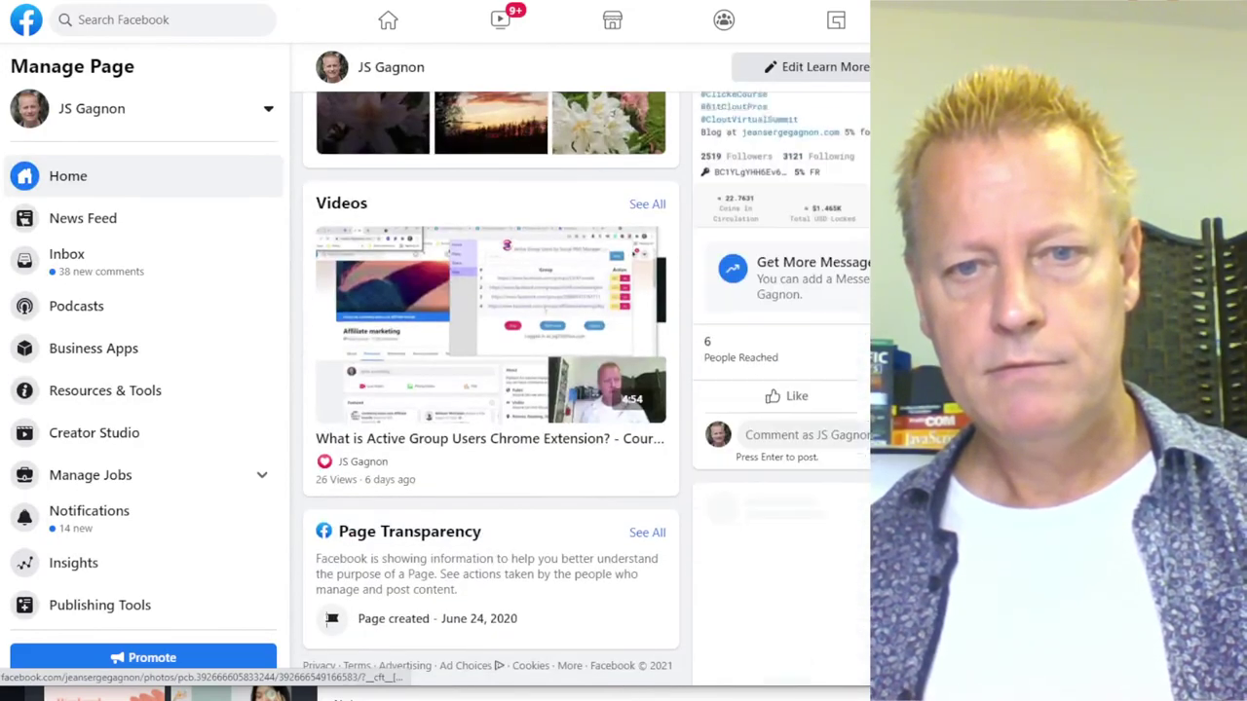
scroll(492, 390, down, 3)
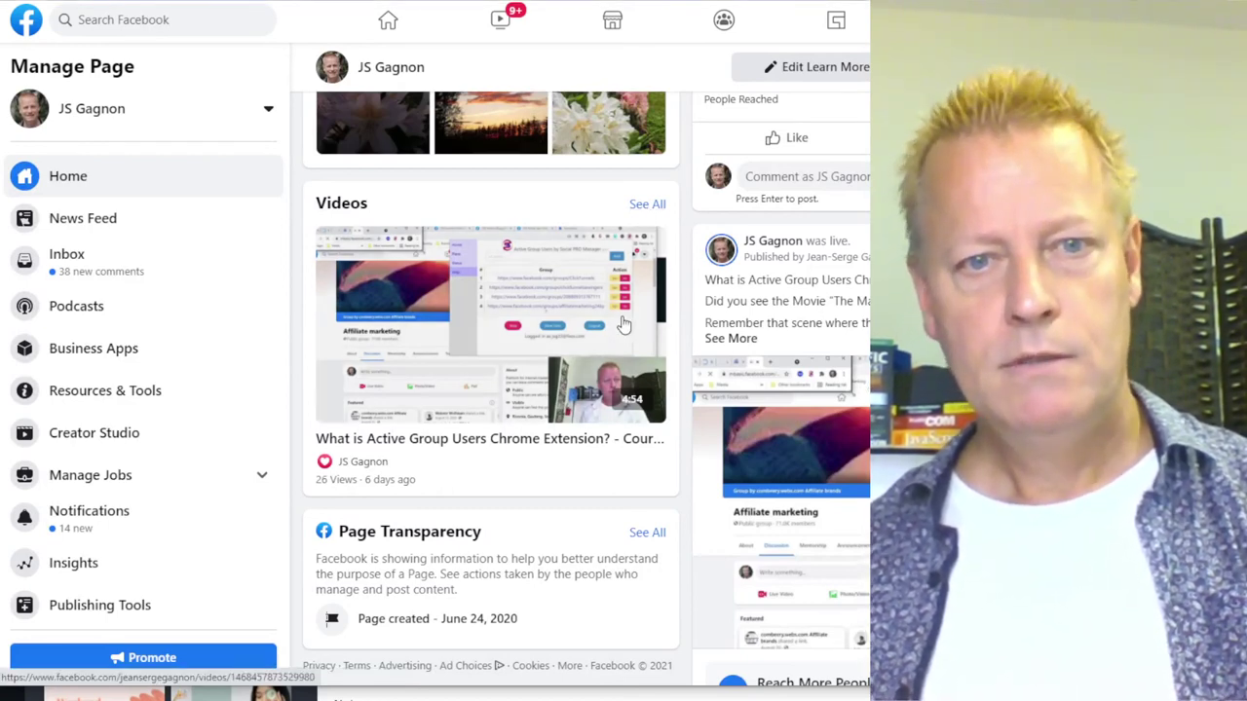
click(644, 204)
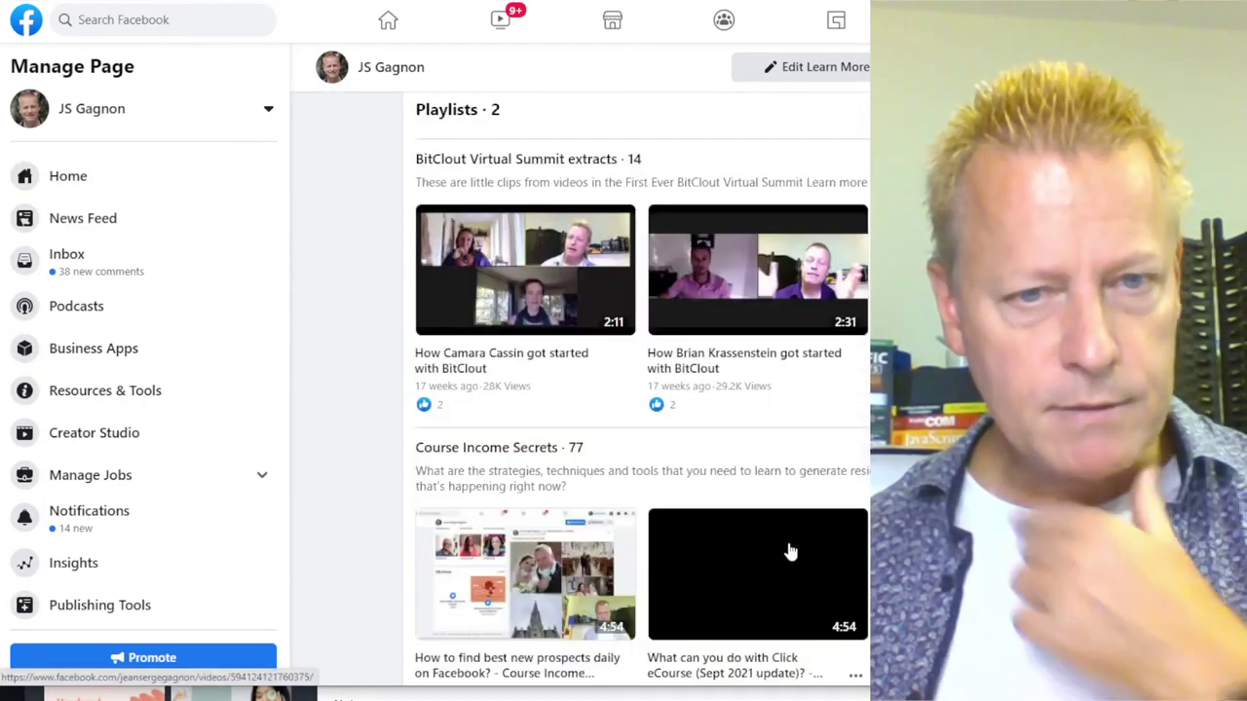
scroll(614, 468, down, 2)
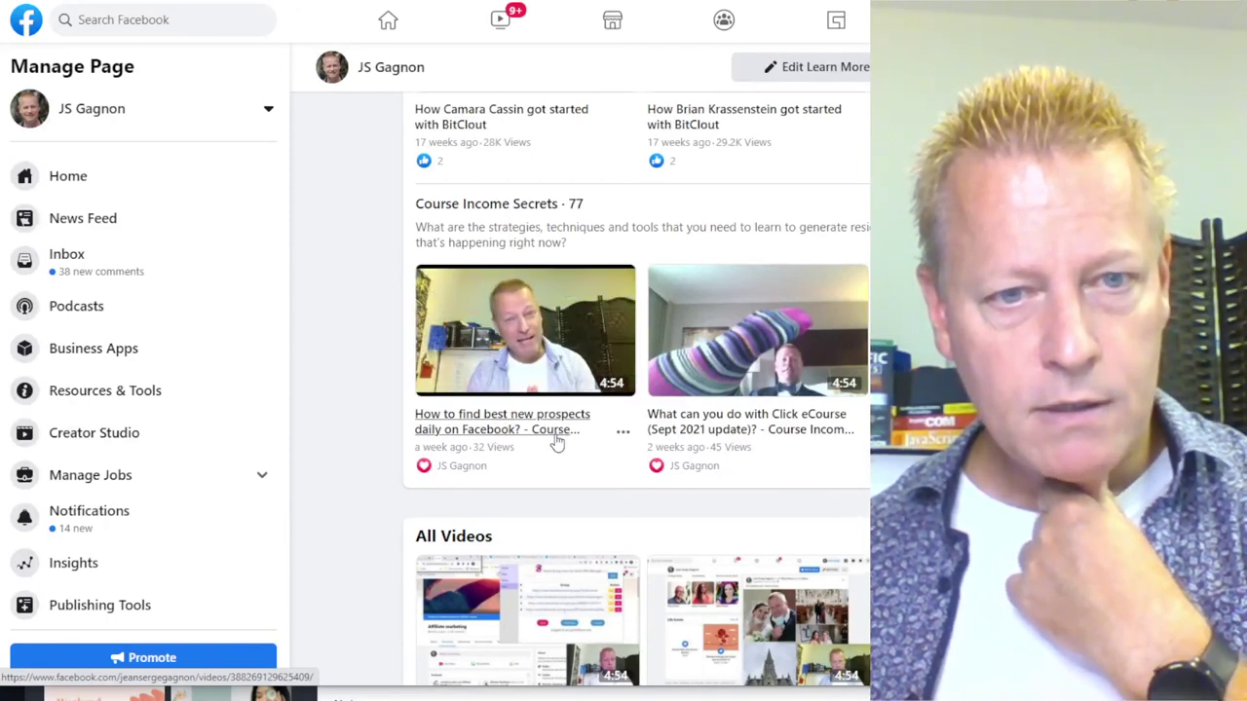
click(622, 432)
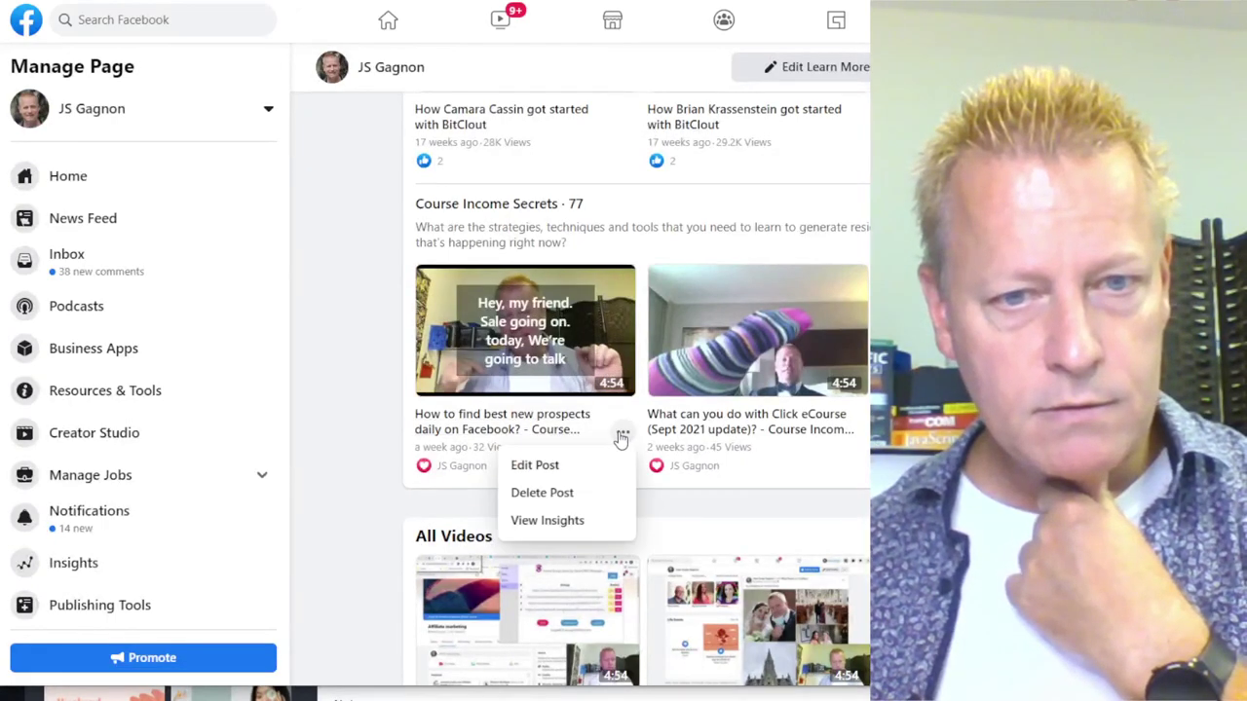
click(535, 438)
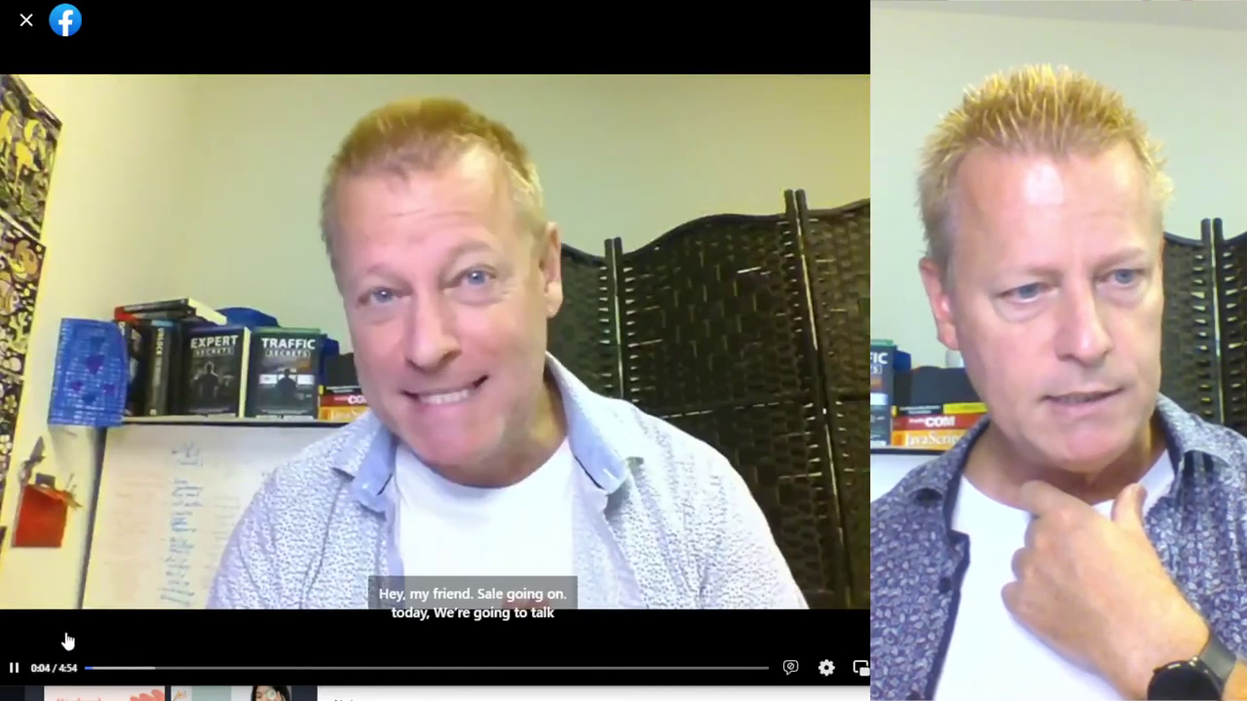
click(13, 668)
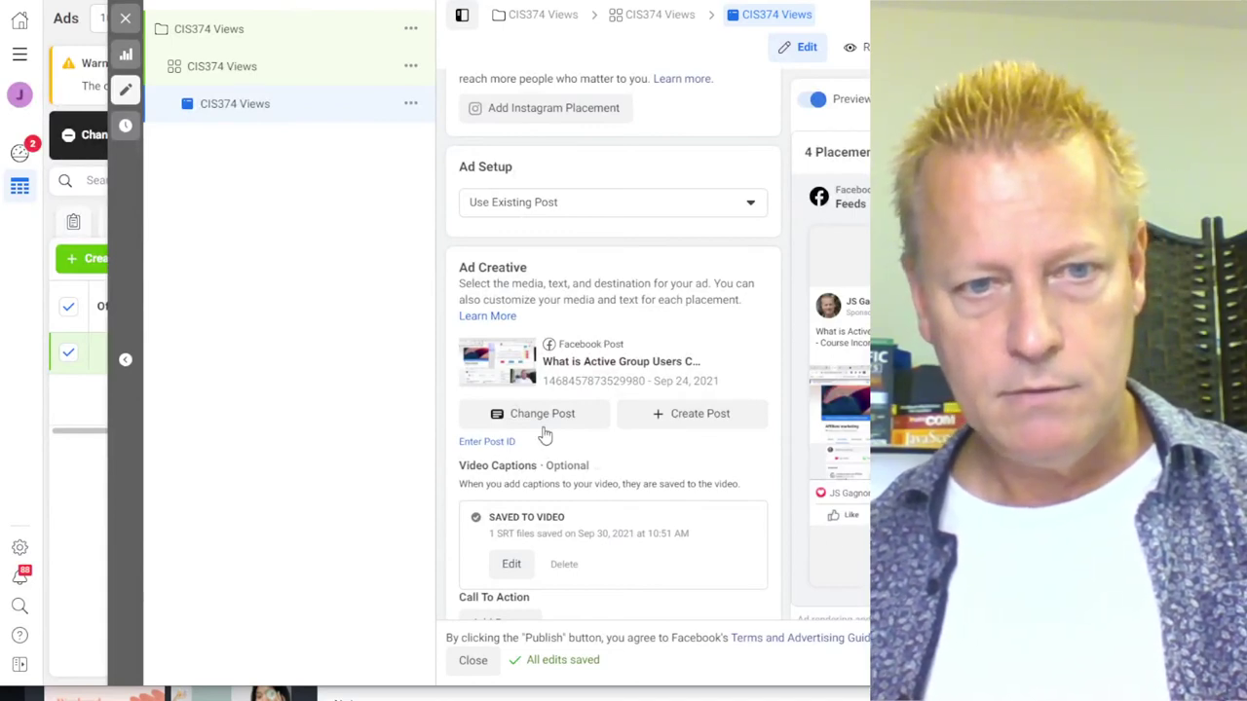
click(492, 444)
key(ctrl+v)
click(630, 446)
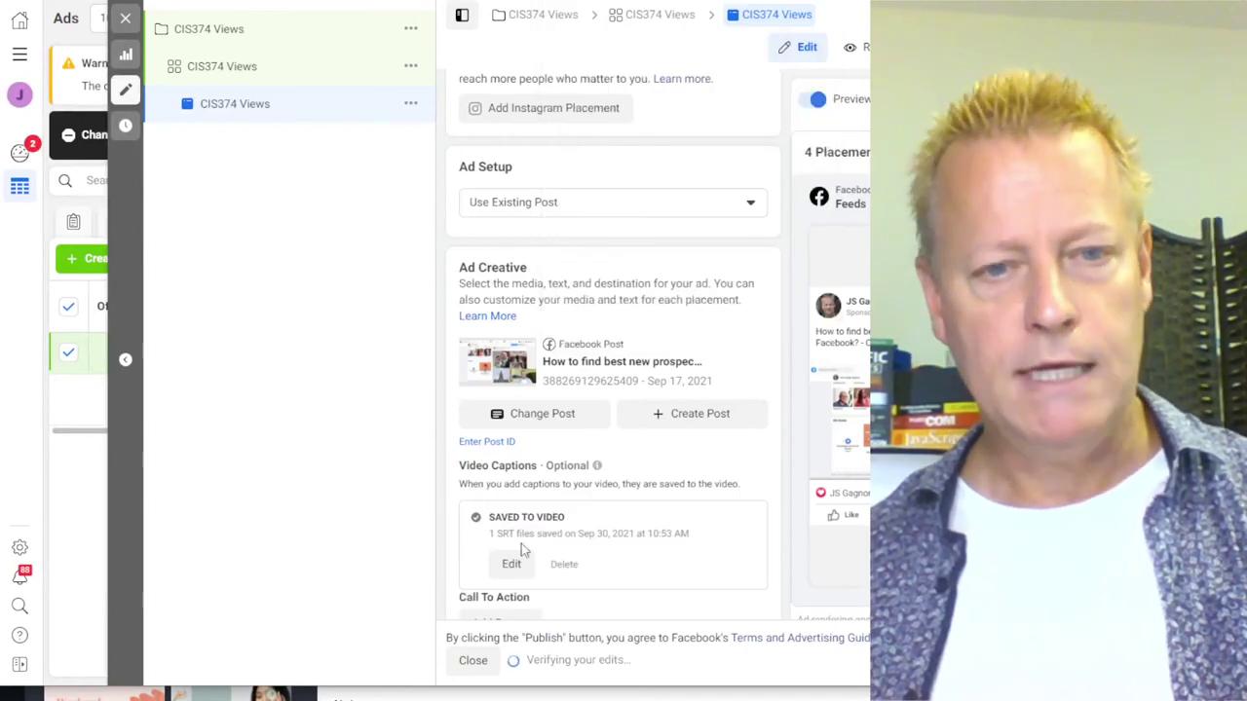
mouse_move(650, 468)
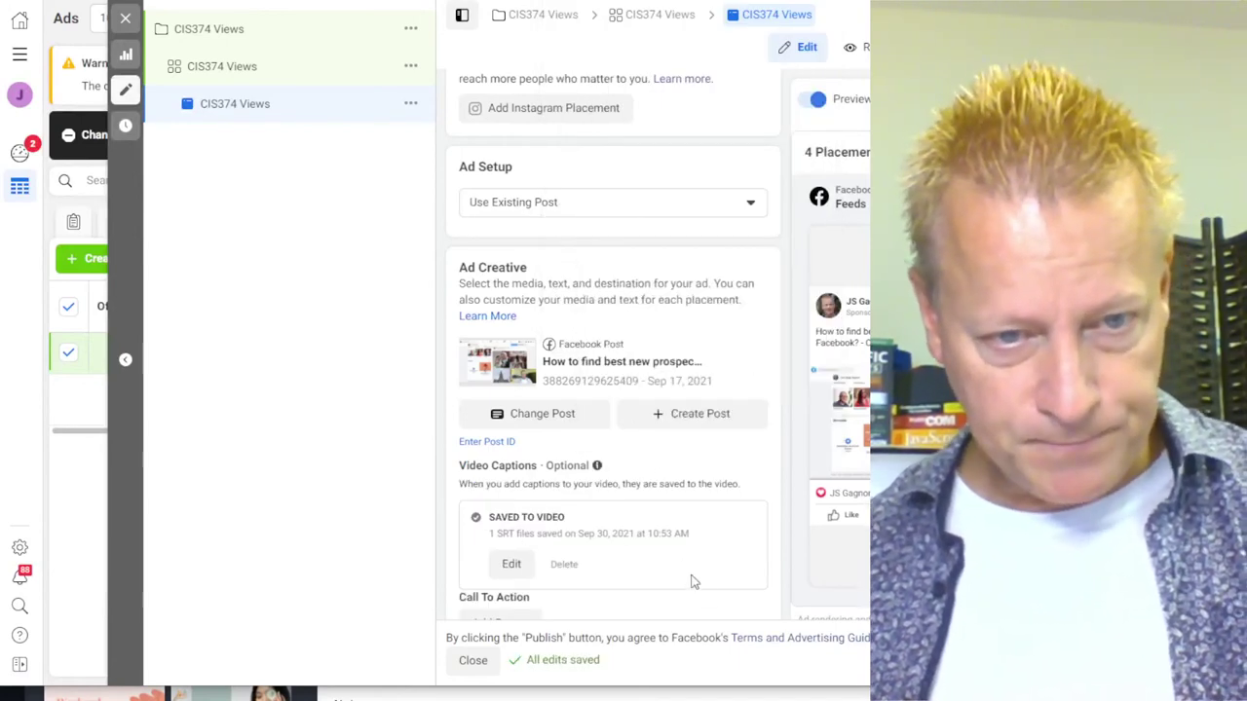
scroll(679, 549, down, 1)
scroll(679, 548, down, 3)
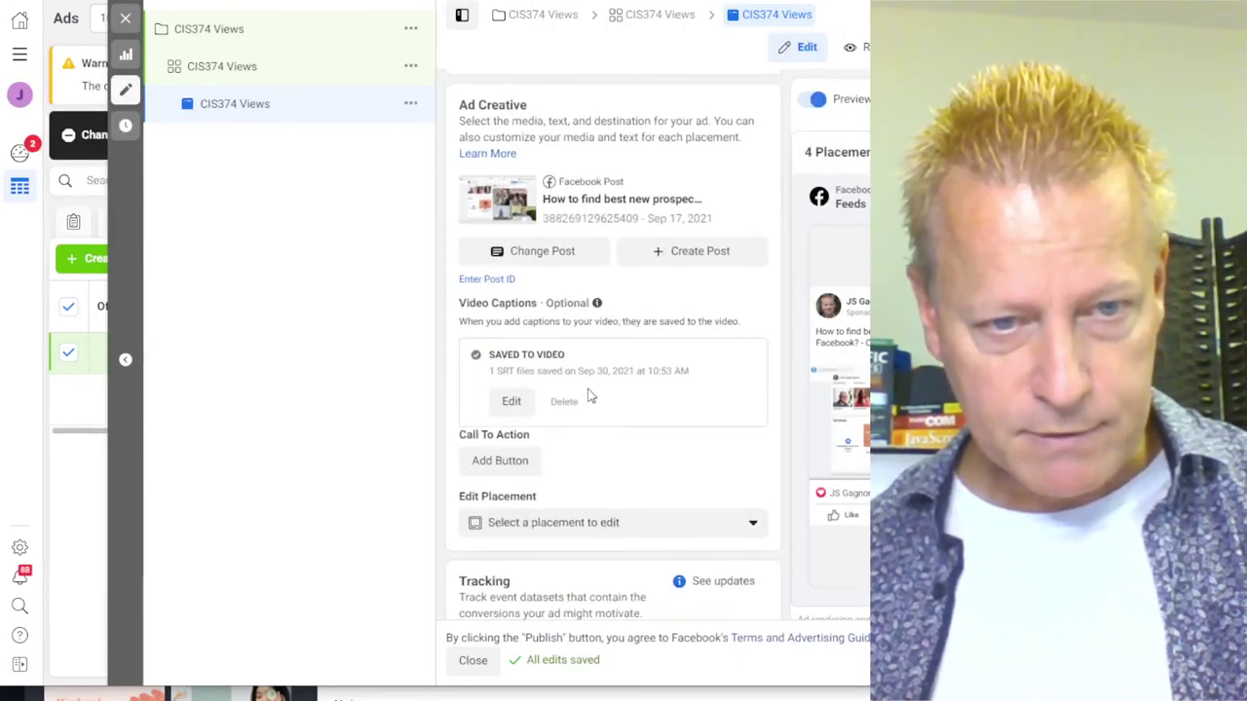
scroll(652, 478, down, 3)
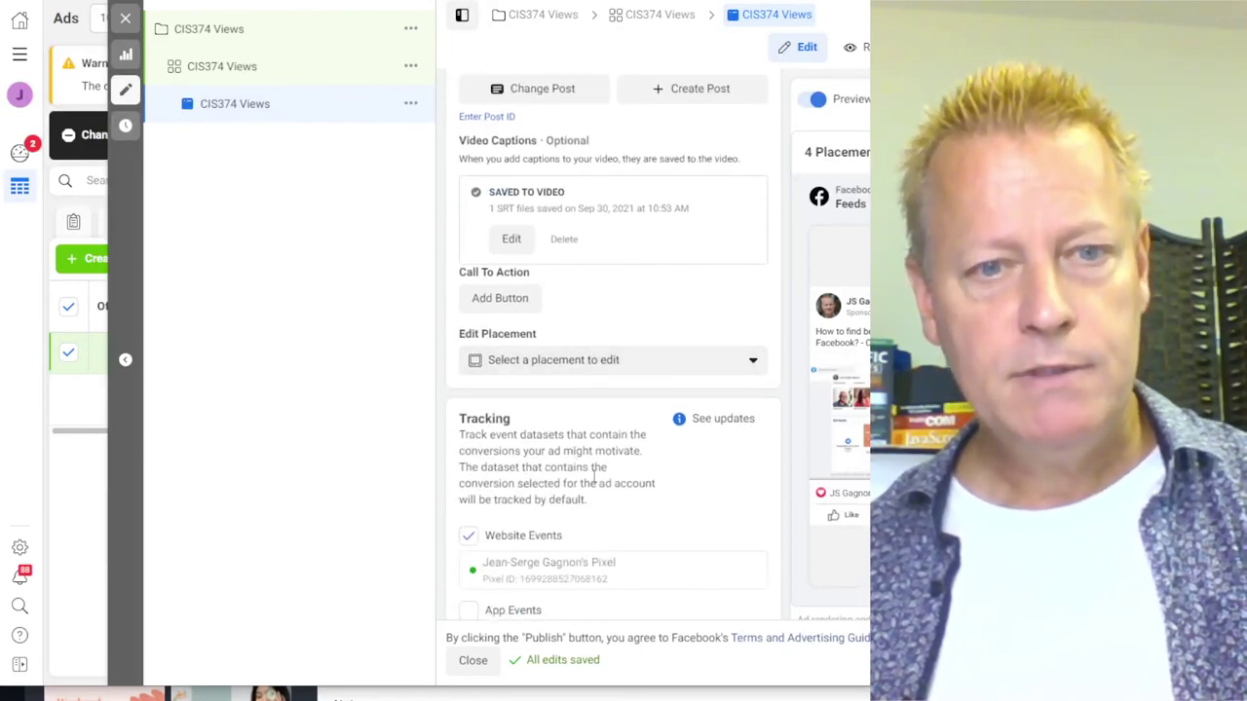
scroll(649, 516, down, 3)
scroll(633, 539, up, 8)
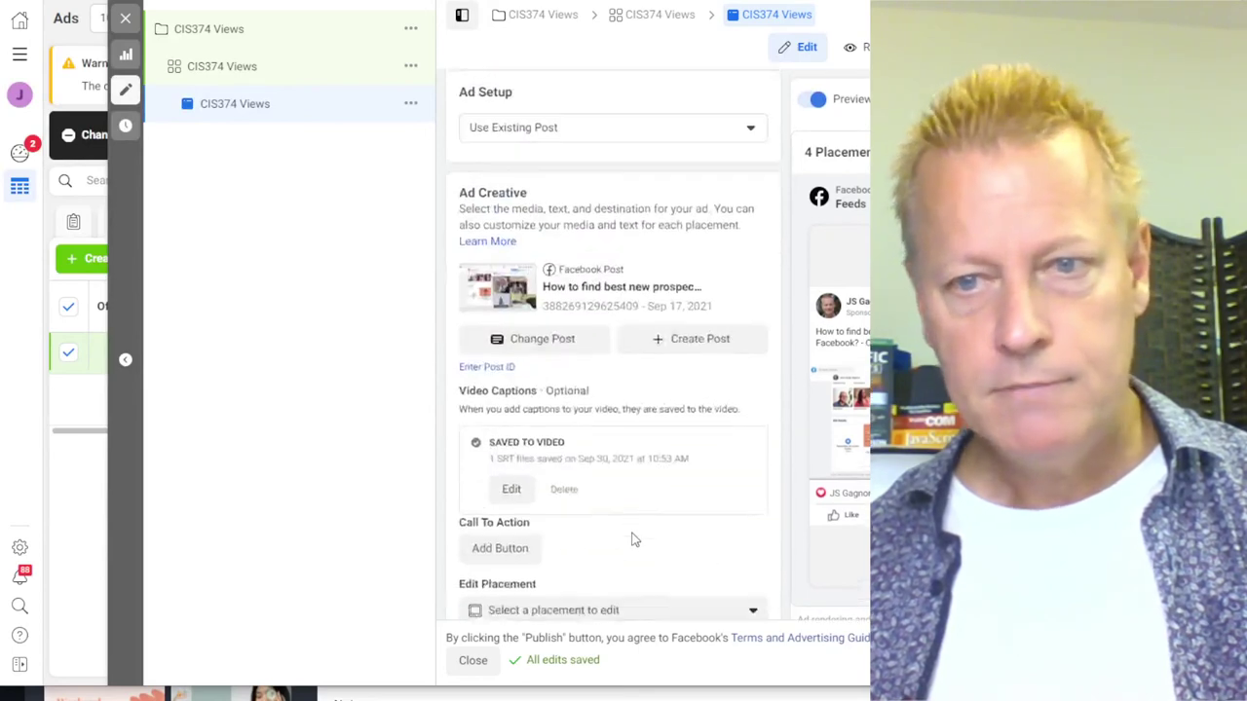
scroll(632, 538, up, 5)
scroll(634, 539, up, 1)
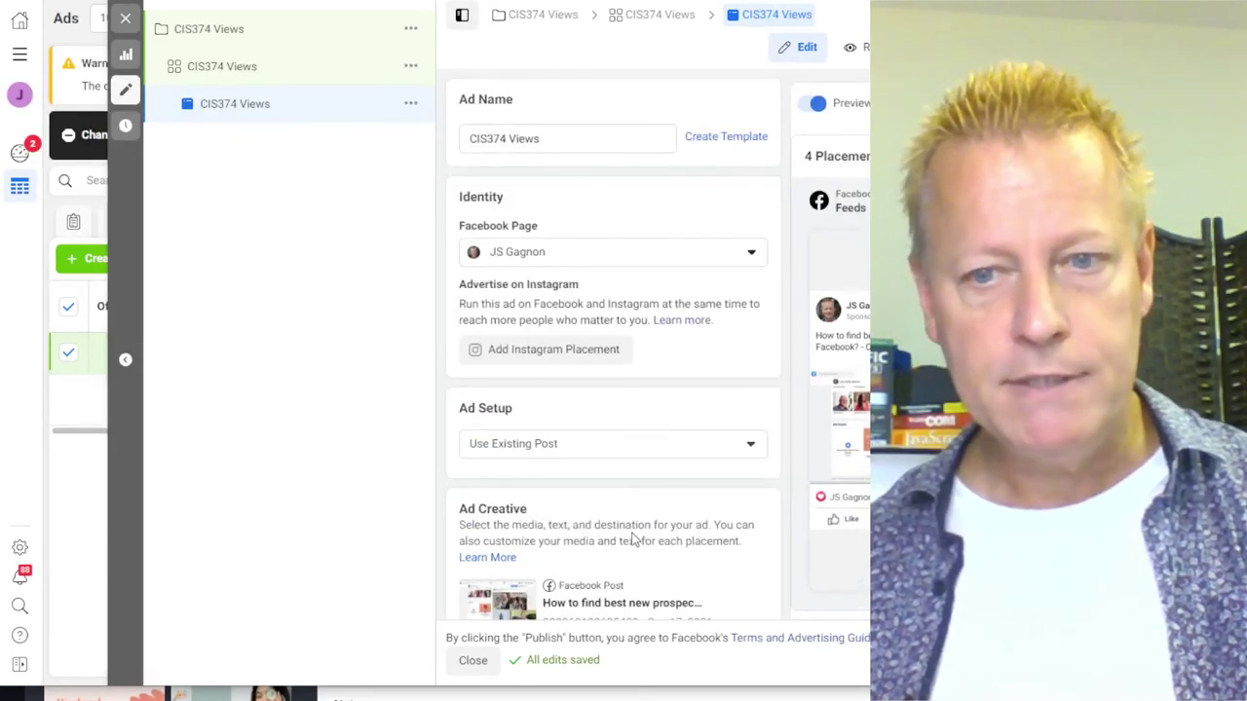
scroll(633, 538, down, 14)
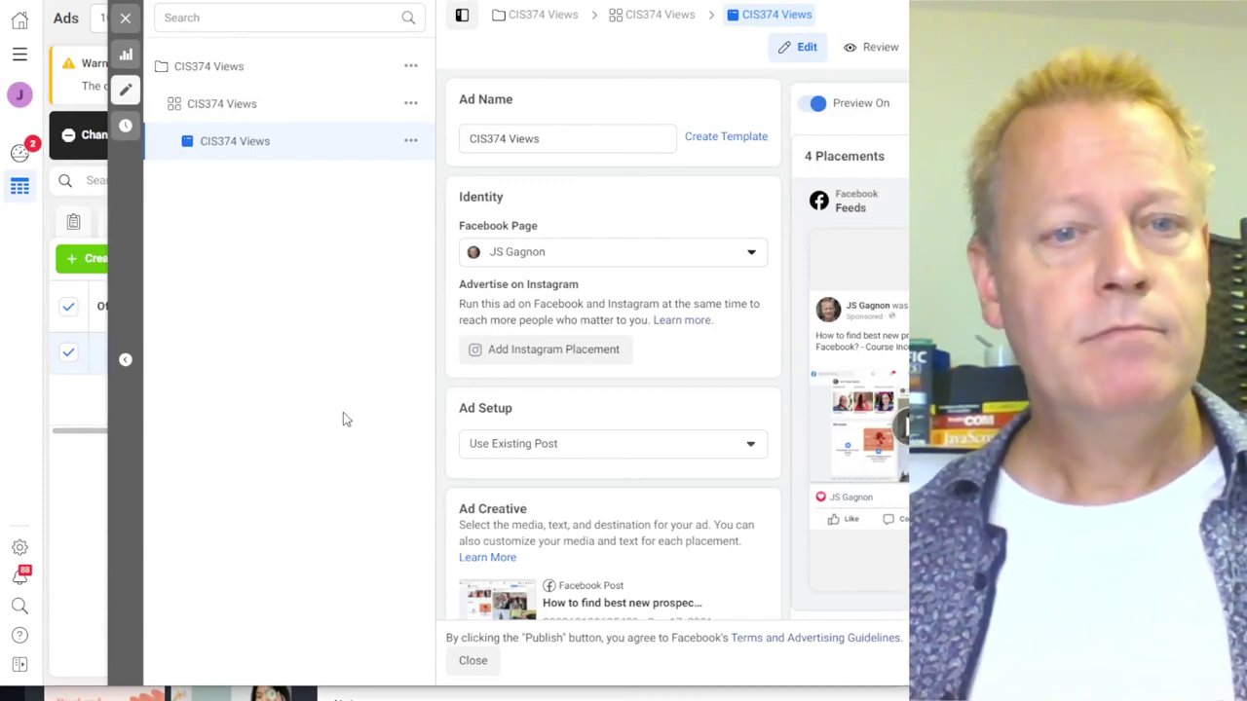
scroll(779, 474, down, 2)
scroll(780, 473, up, 2)
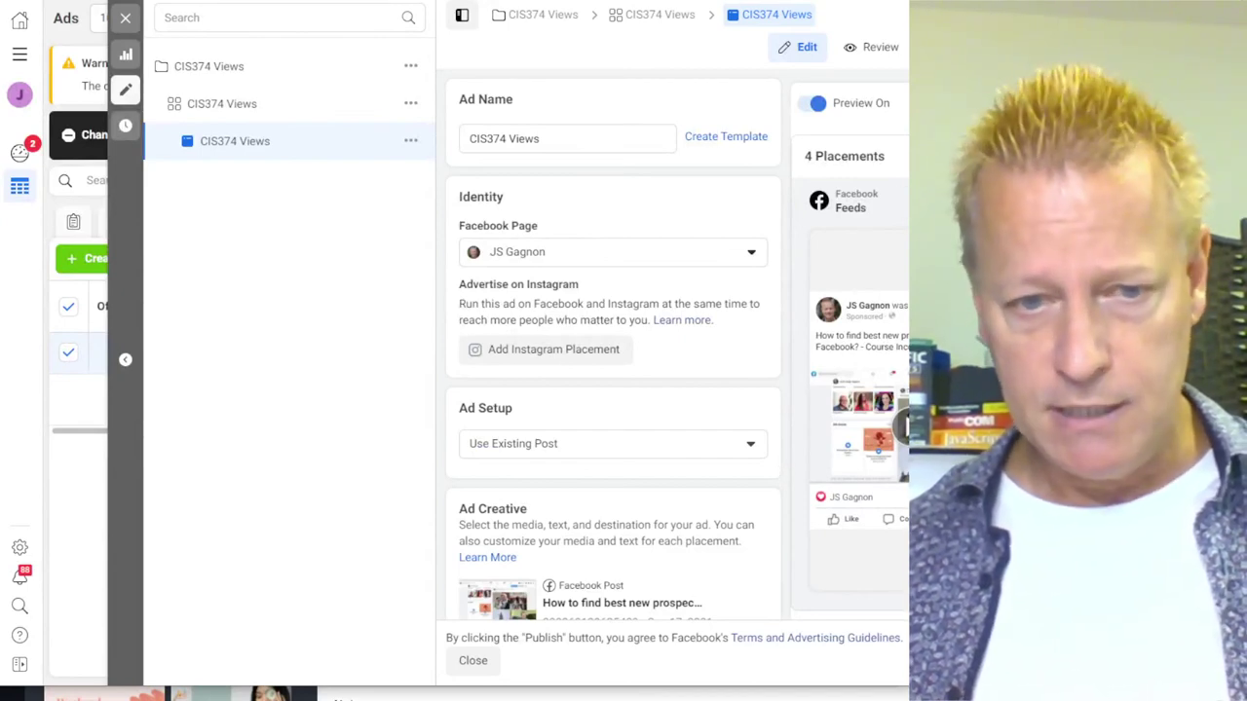
Close the ad editor and confirm the CIS374 Views ad's delivery shows Processing
click(474, 661)
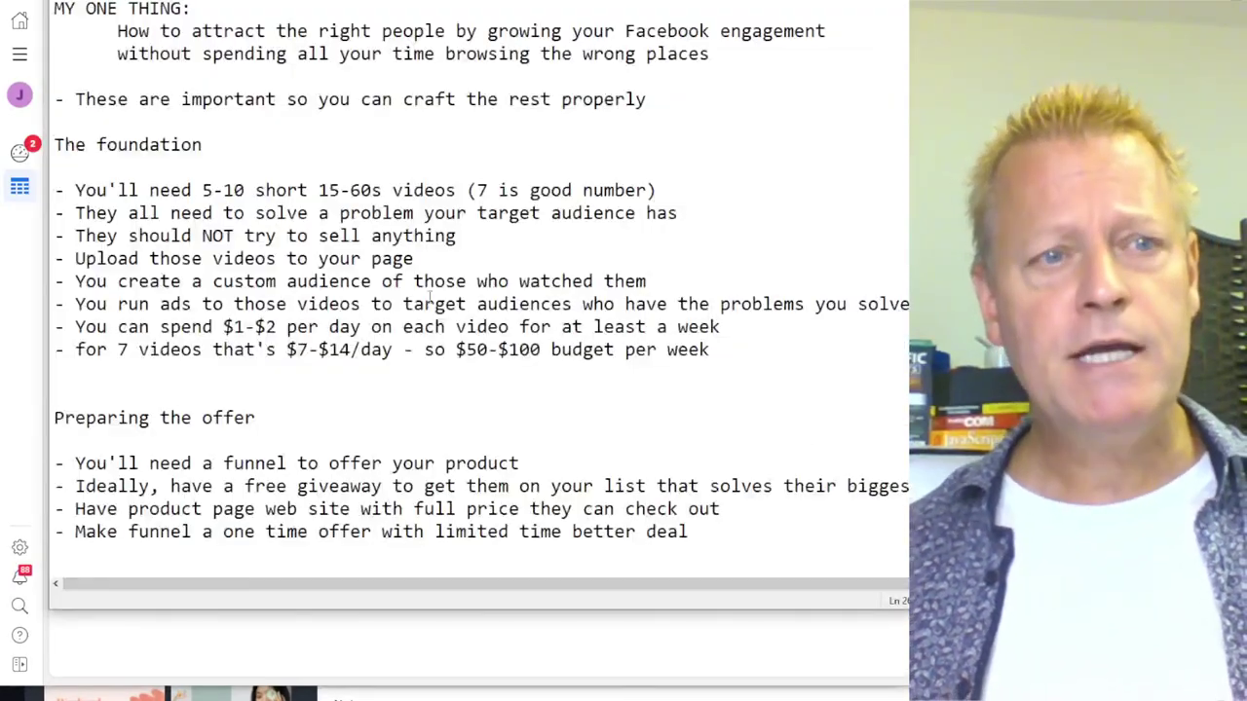
scroll(396, 281, up, 8)
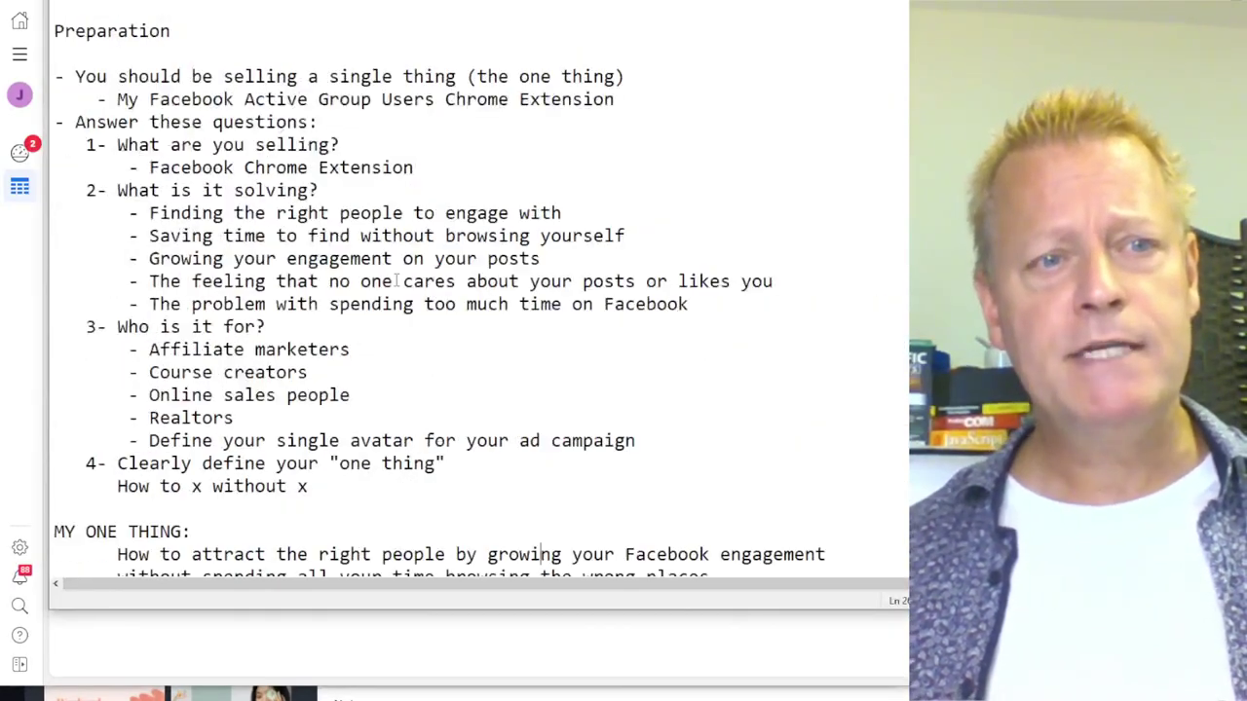
scroll(396, 281, down, 10)
scroll(396, 280, up, 10)
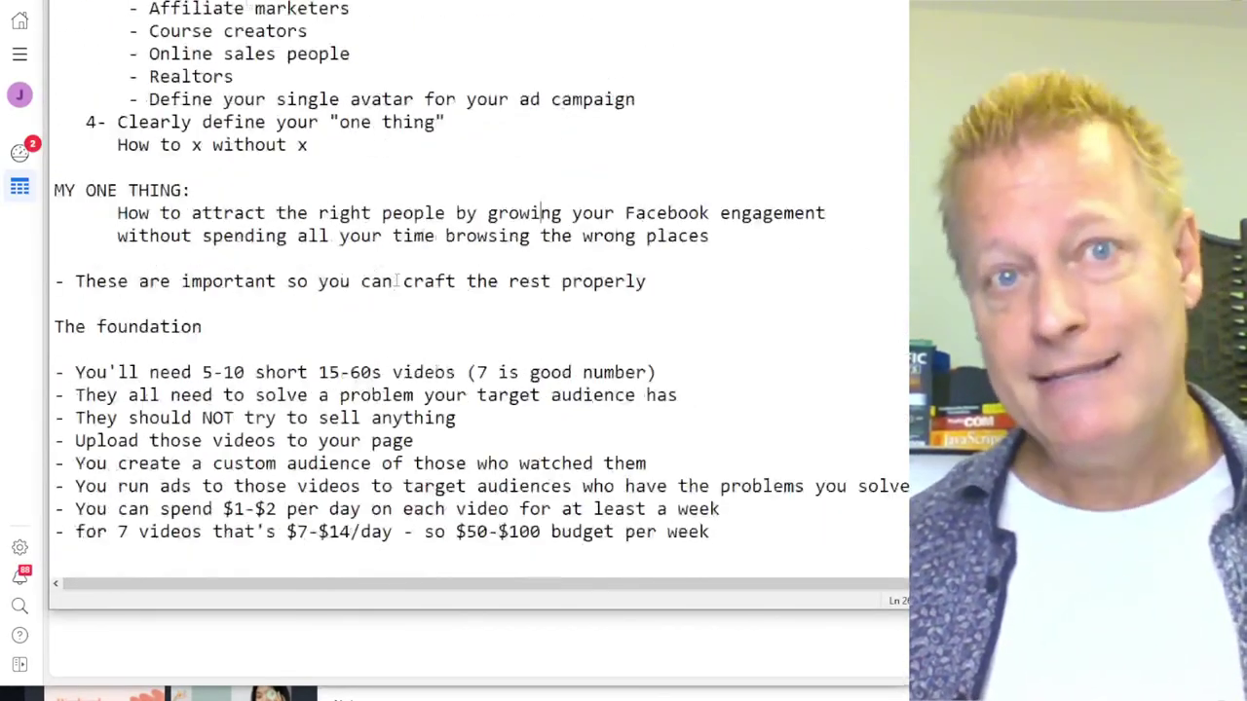
scroll(397, 280, down, 7)
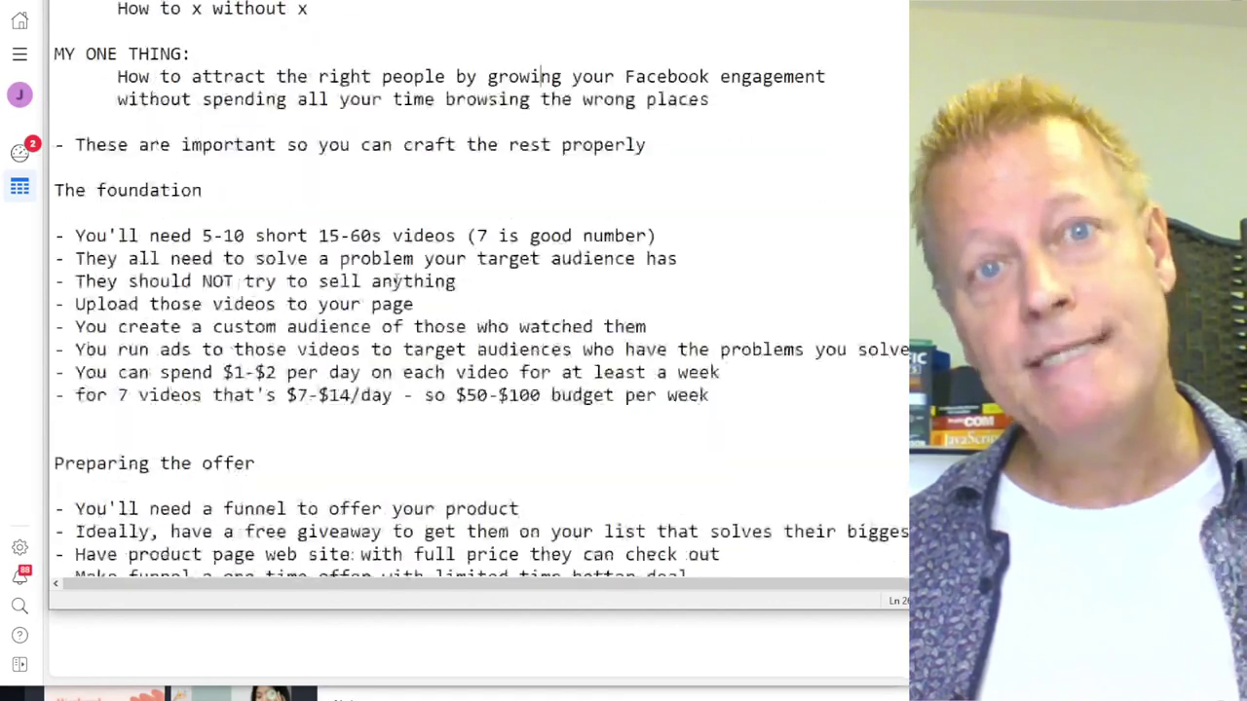